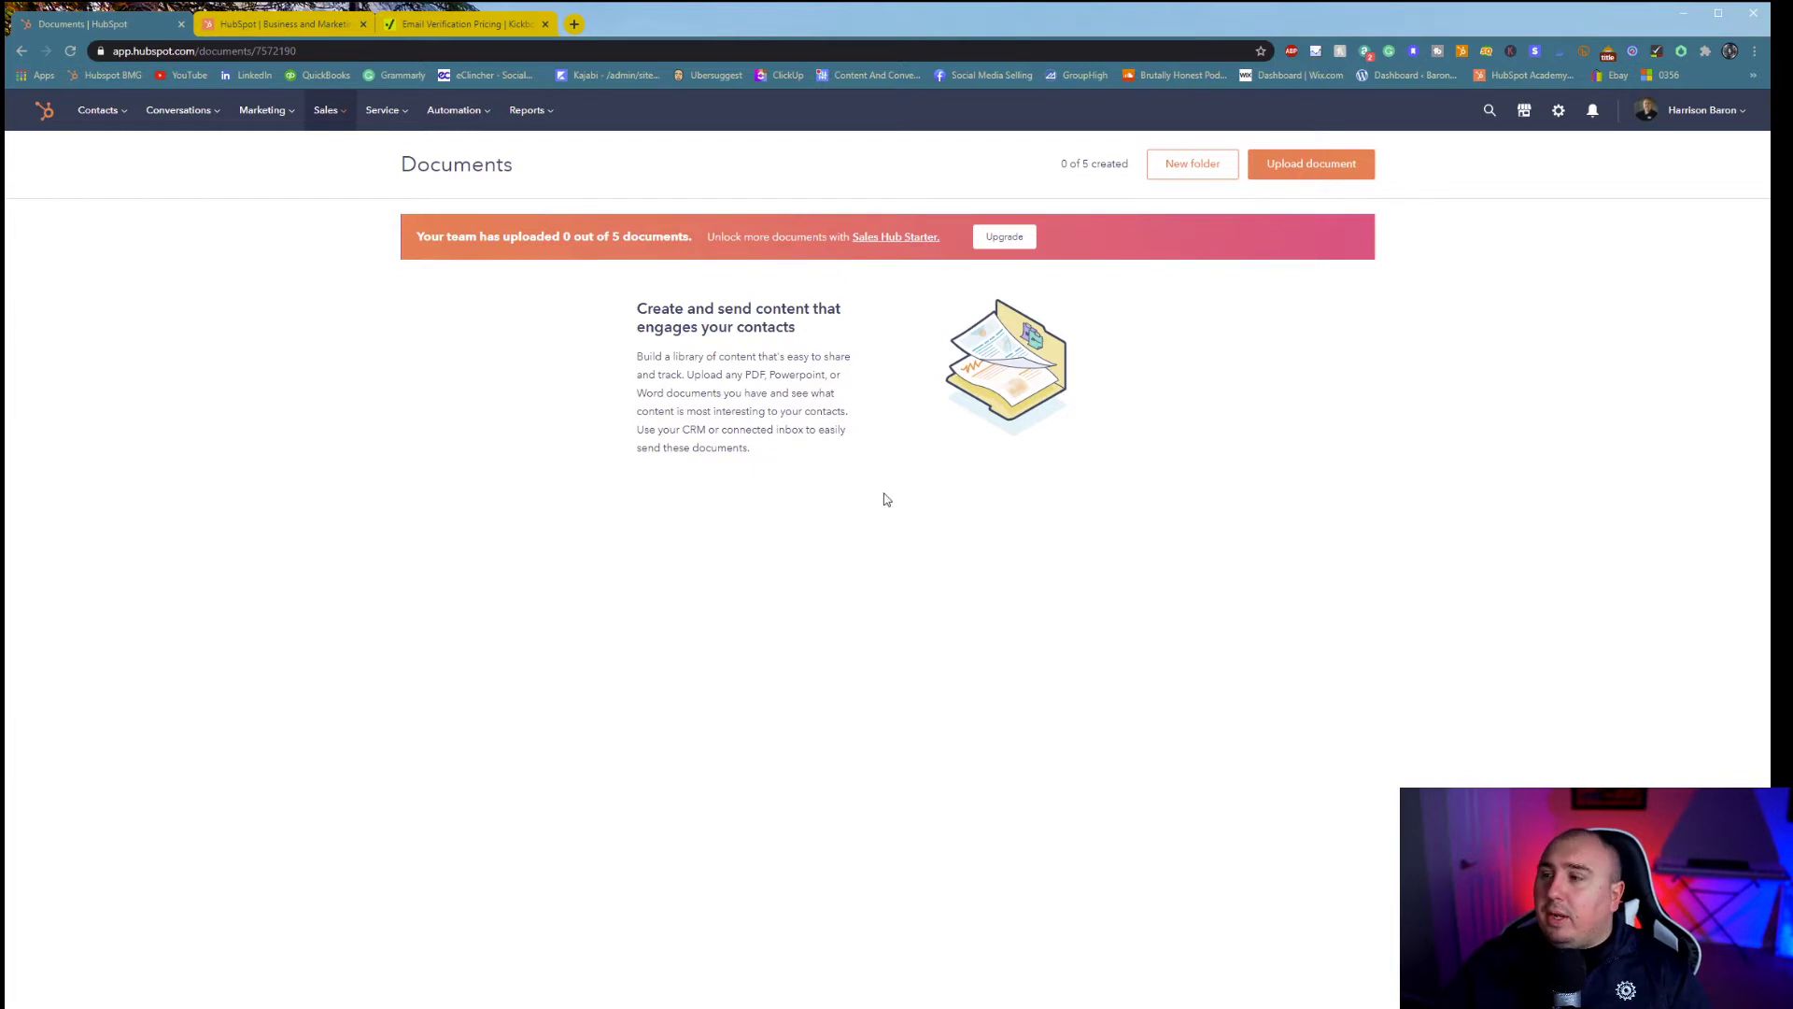
- Preview the Upload document options, then go to the Sales Meetings page
left_click(1359, 163)
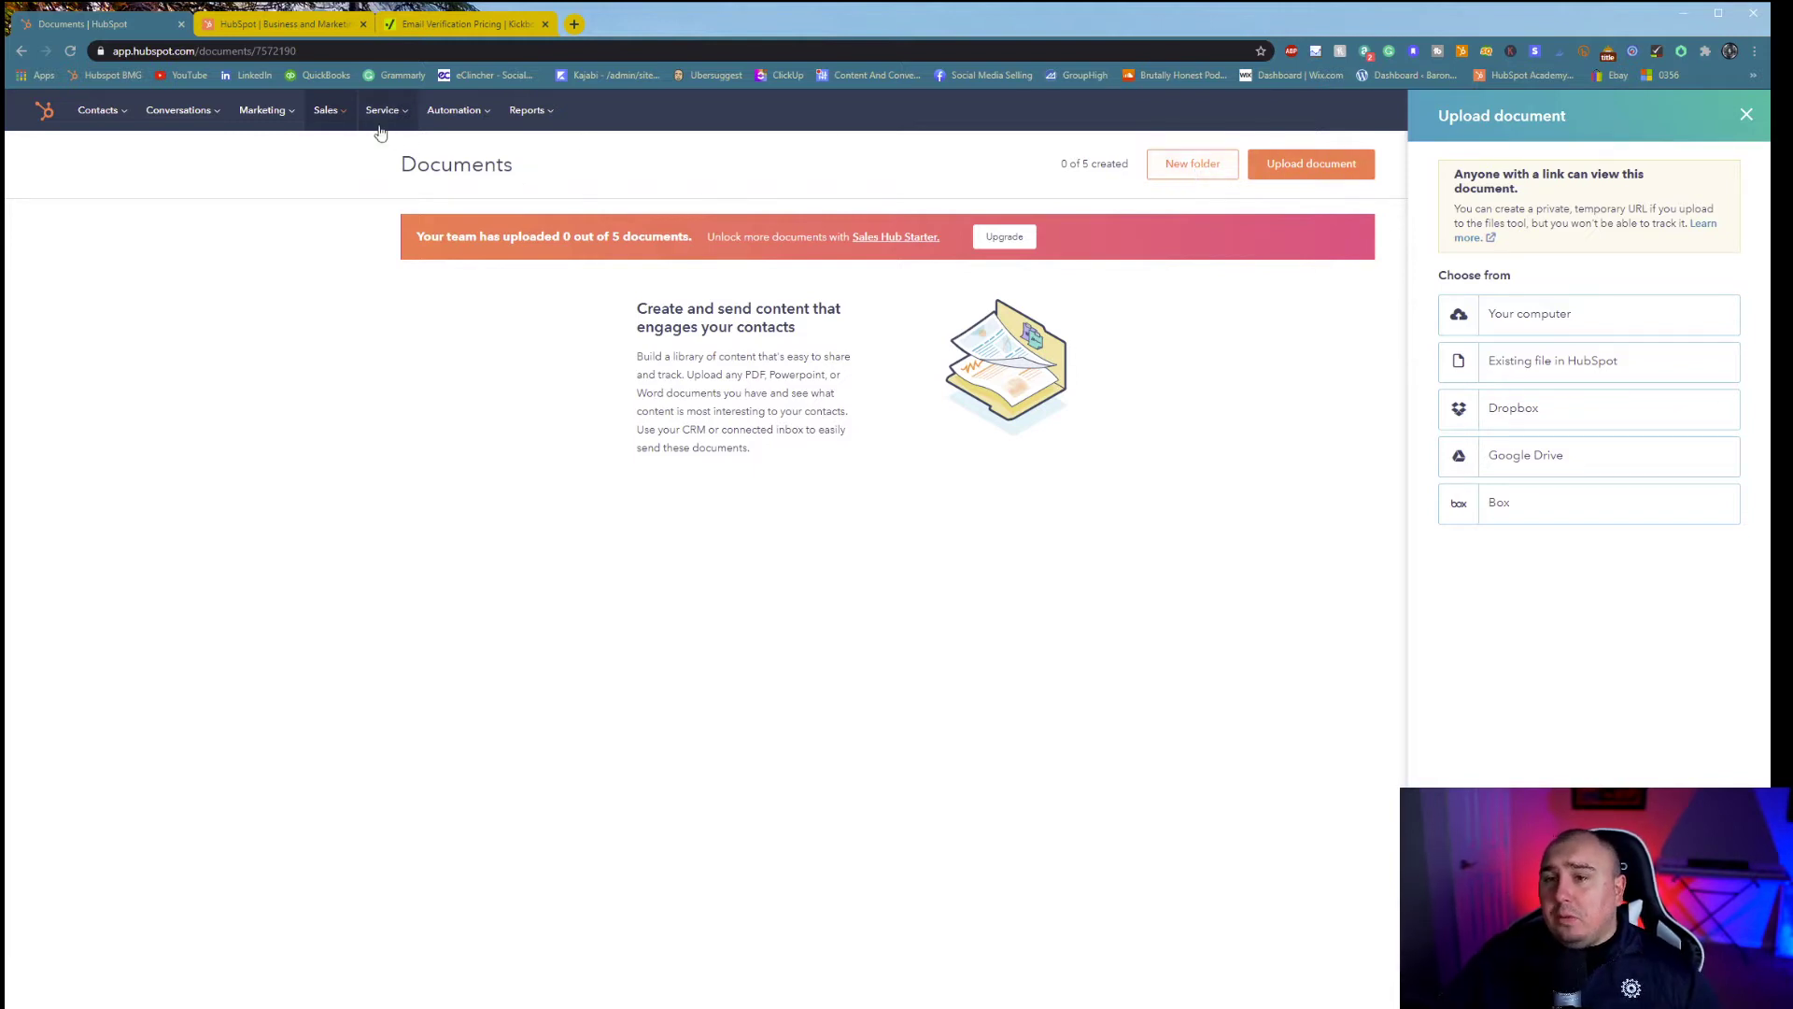
left_click(347, 120)
left_click(339, 304)
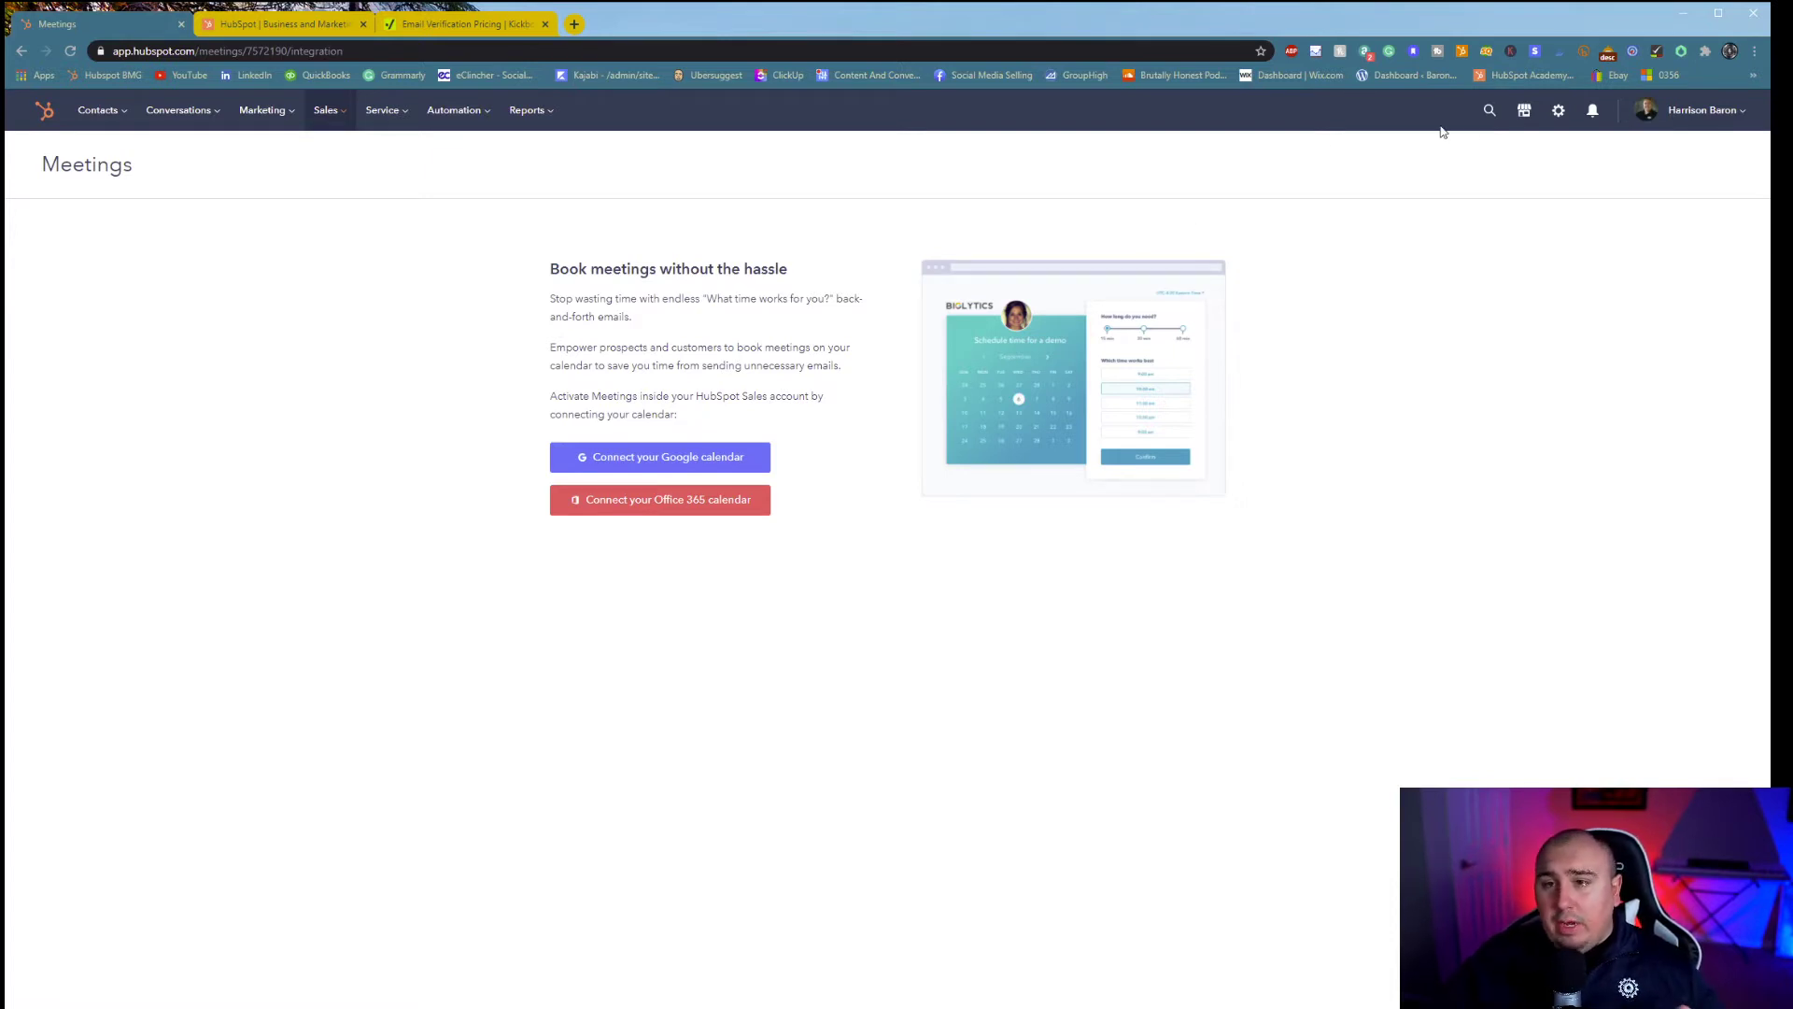
- Switch to the other company account under All accounts and open its Sales > Meetings list
left_click(1717, 116)
mouse_move(1690, 269)
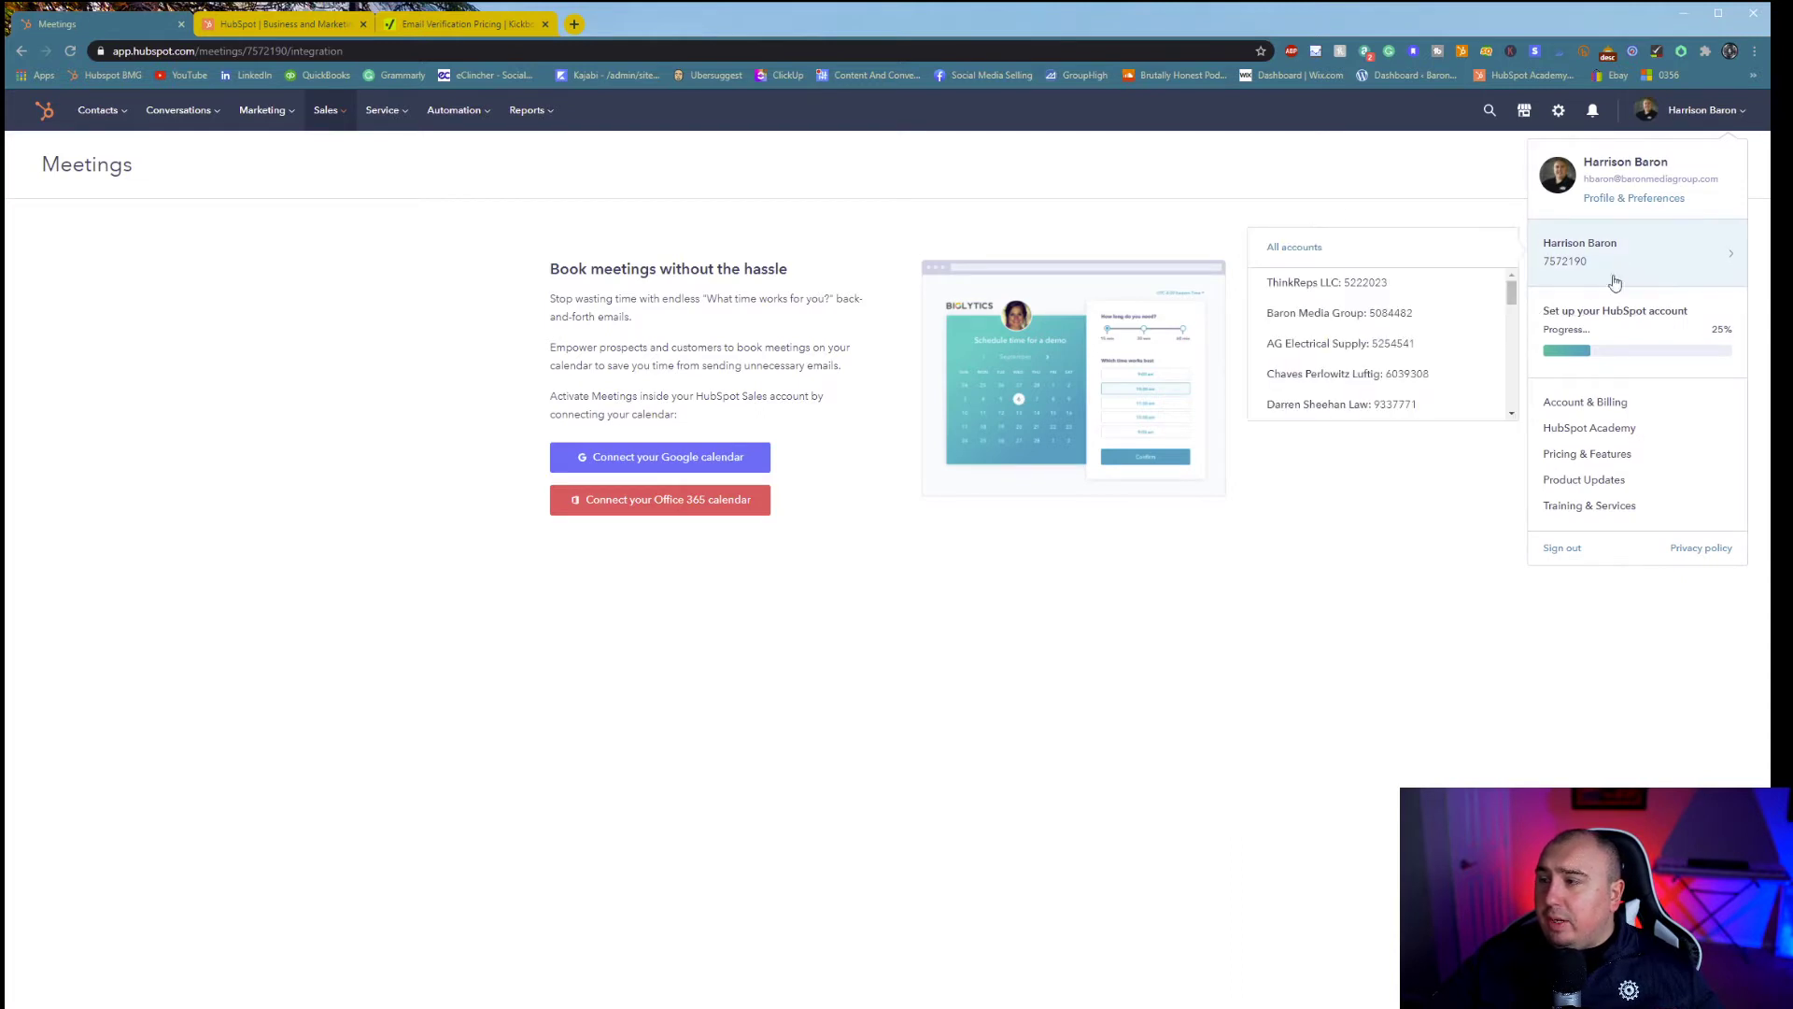
left_click(1415, 324)
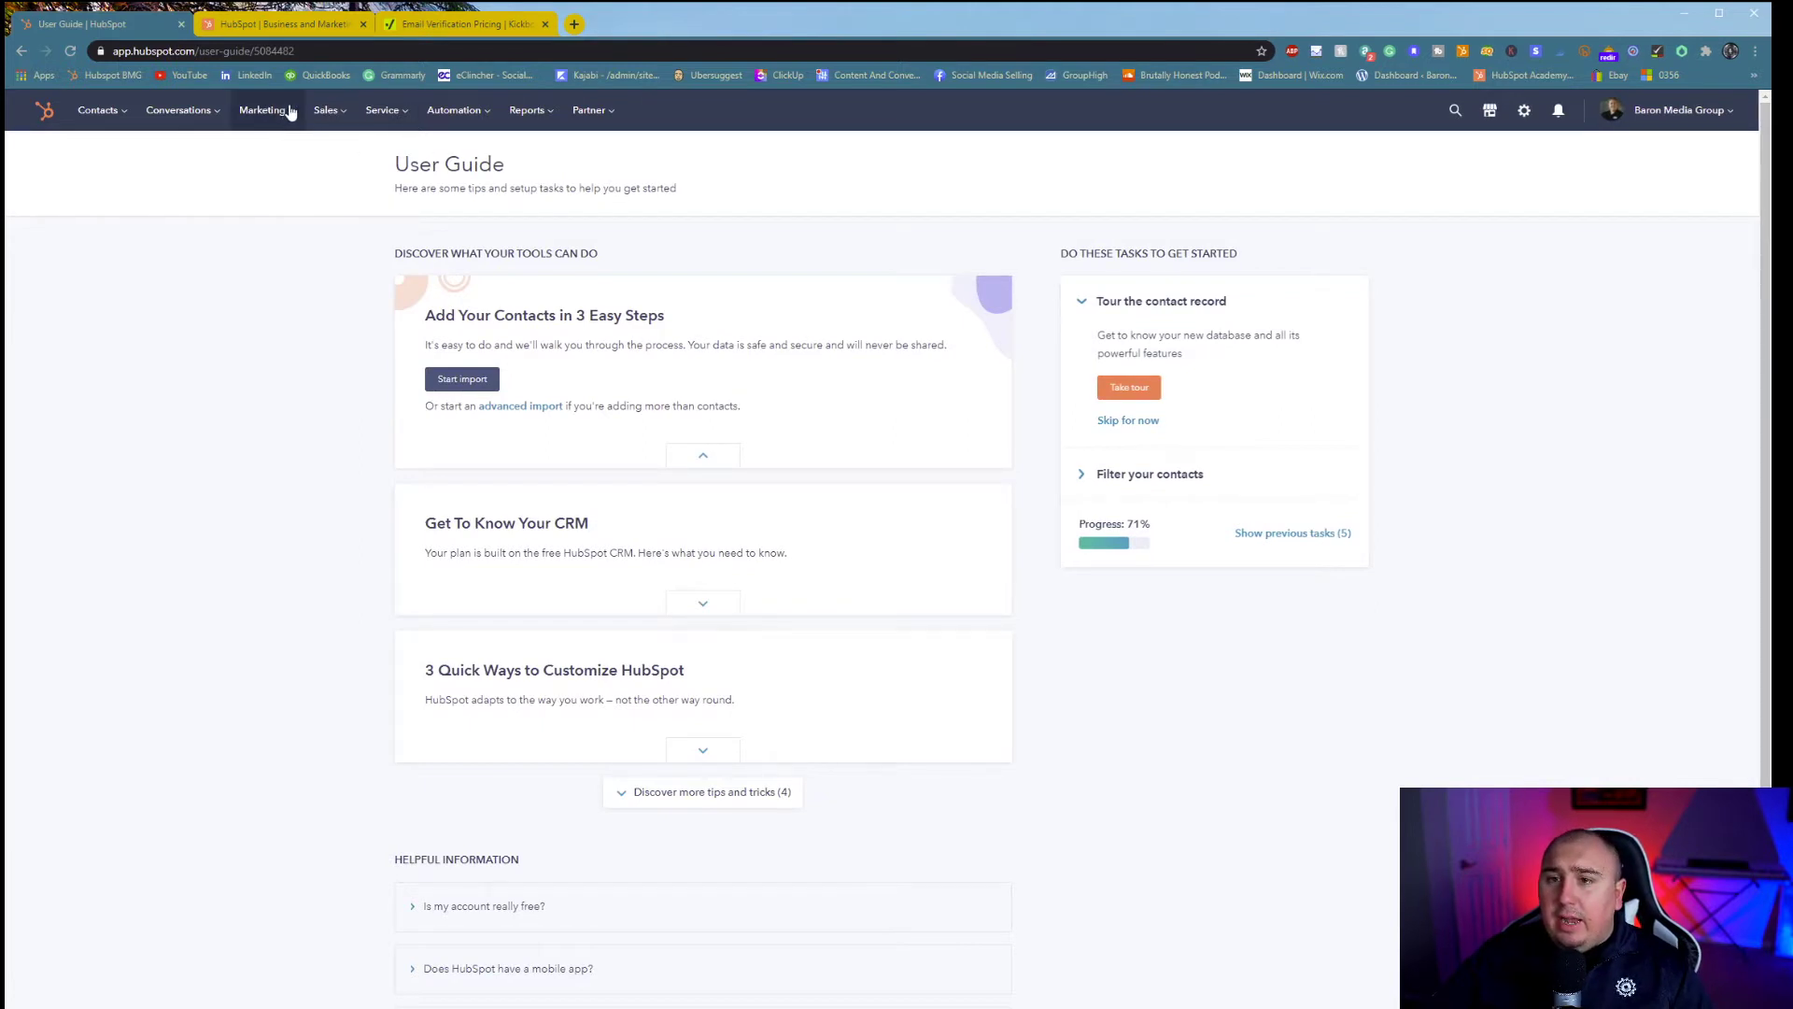
left_click(326, 110)
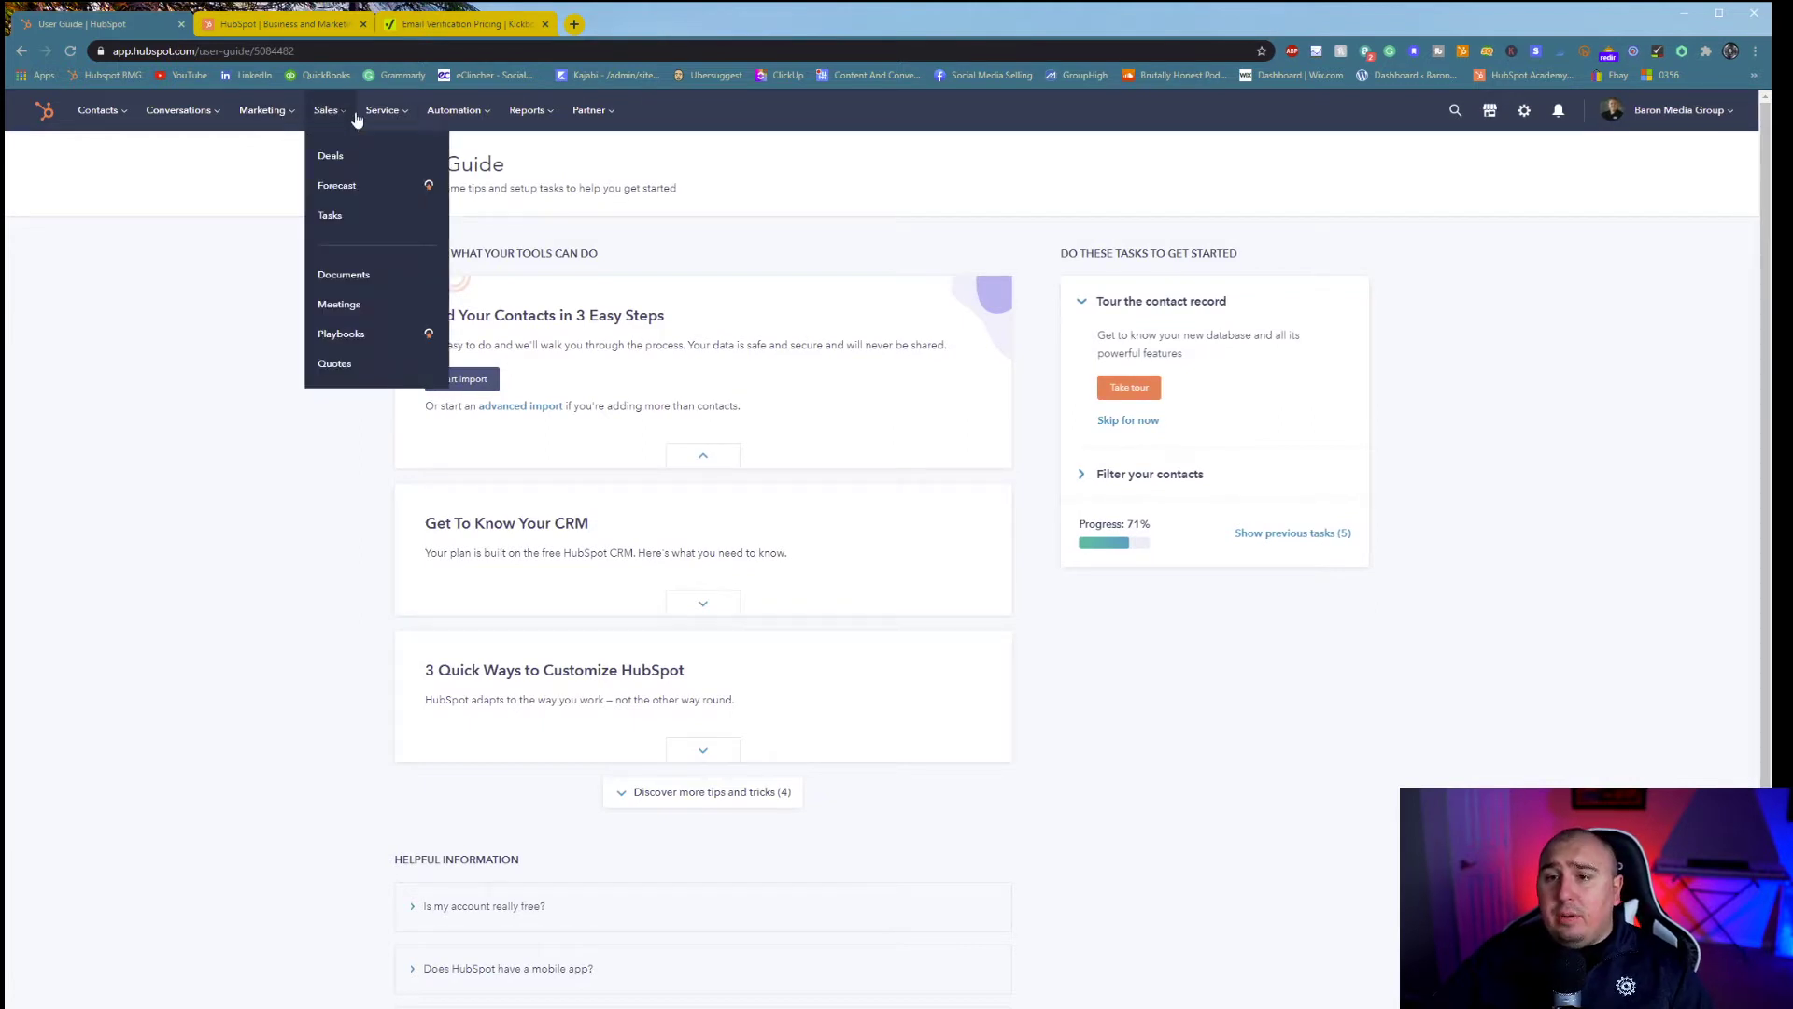
left_click(357, 312)
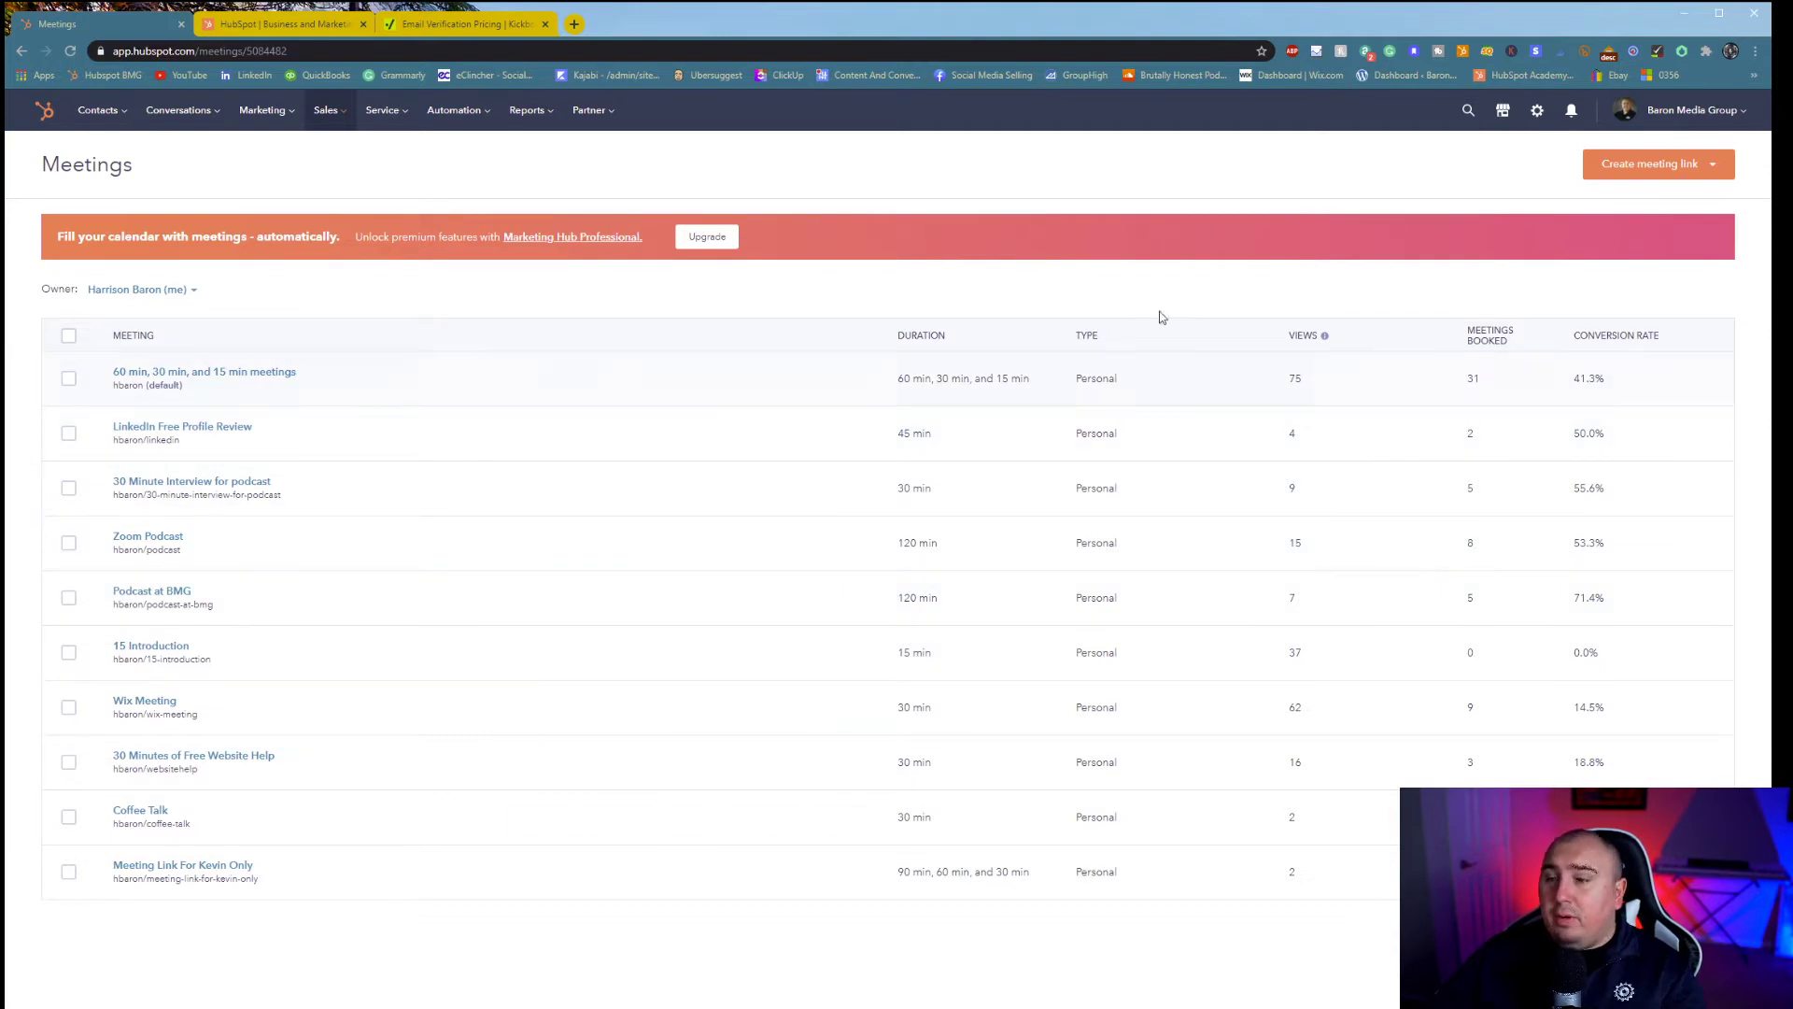
- Create a new Personal meeting link and check its owner on the Details step
left_click(1614, 167)
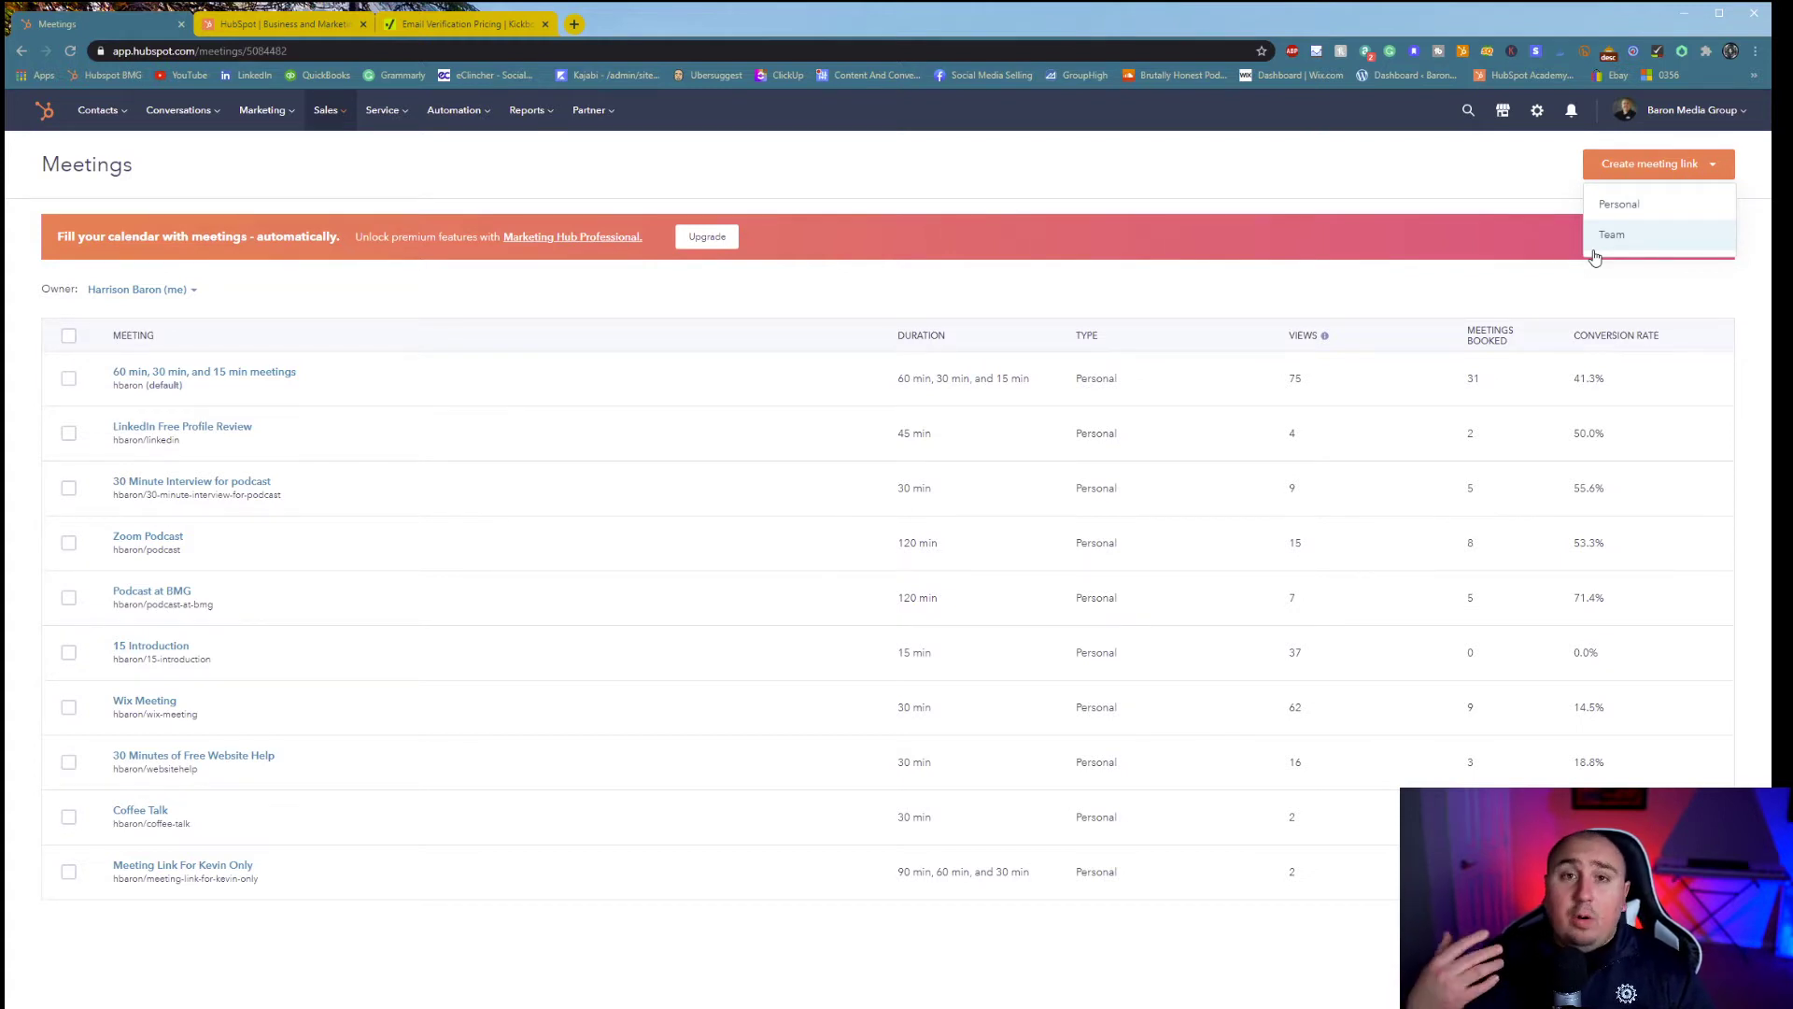
left_click(1644, 204)
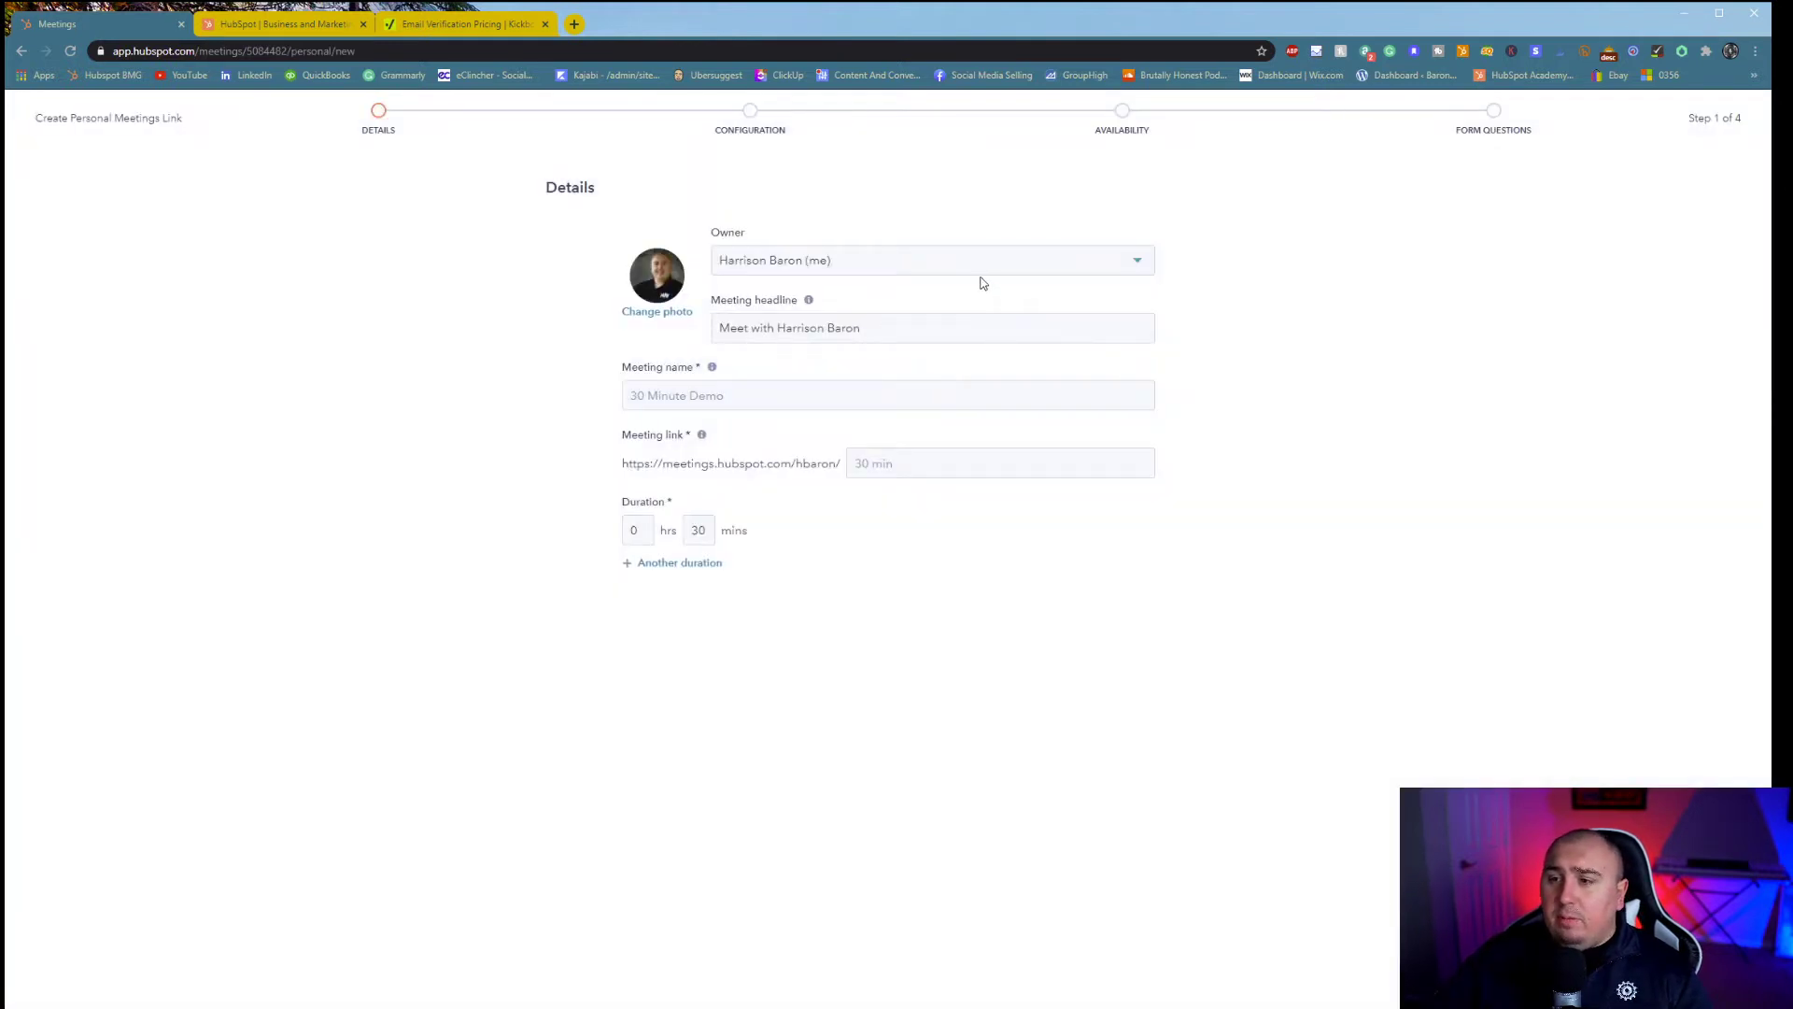
left_click(981, 271)
- Name the meeting link 'General Meeting With' followed by the guest's name
left_click(1395, 295)
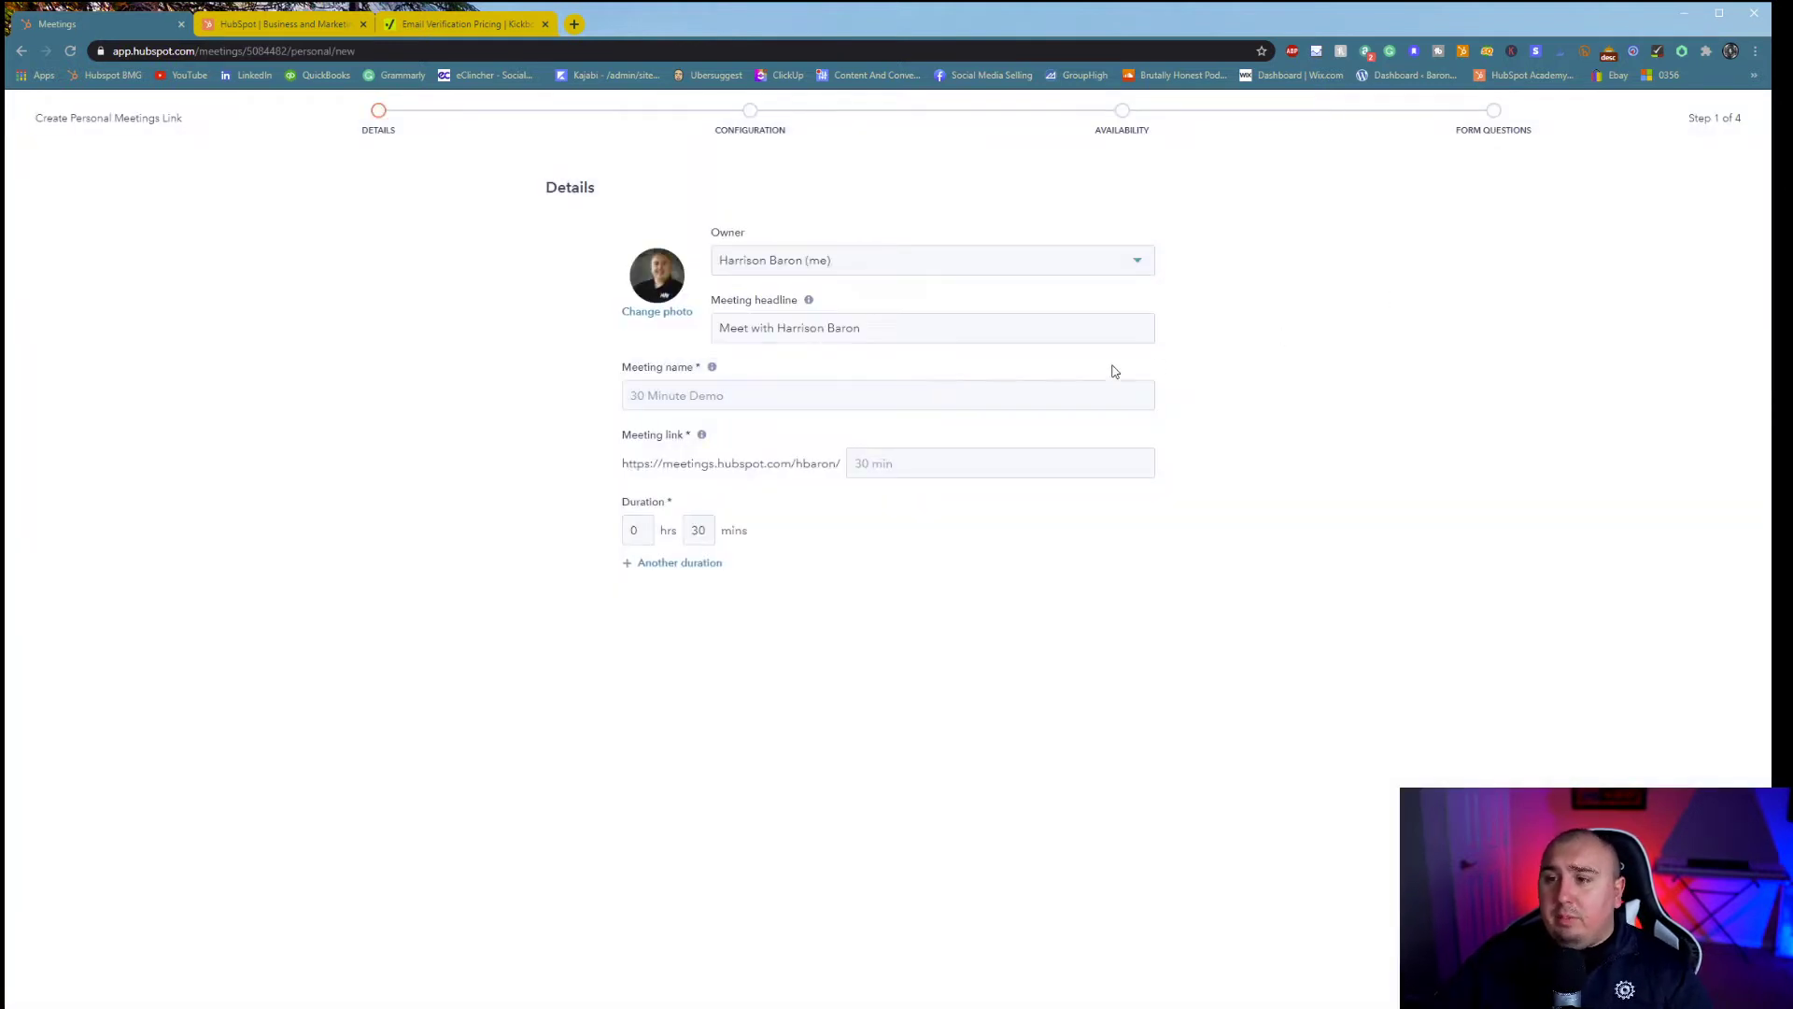
left_click(1069, 342)
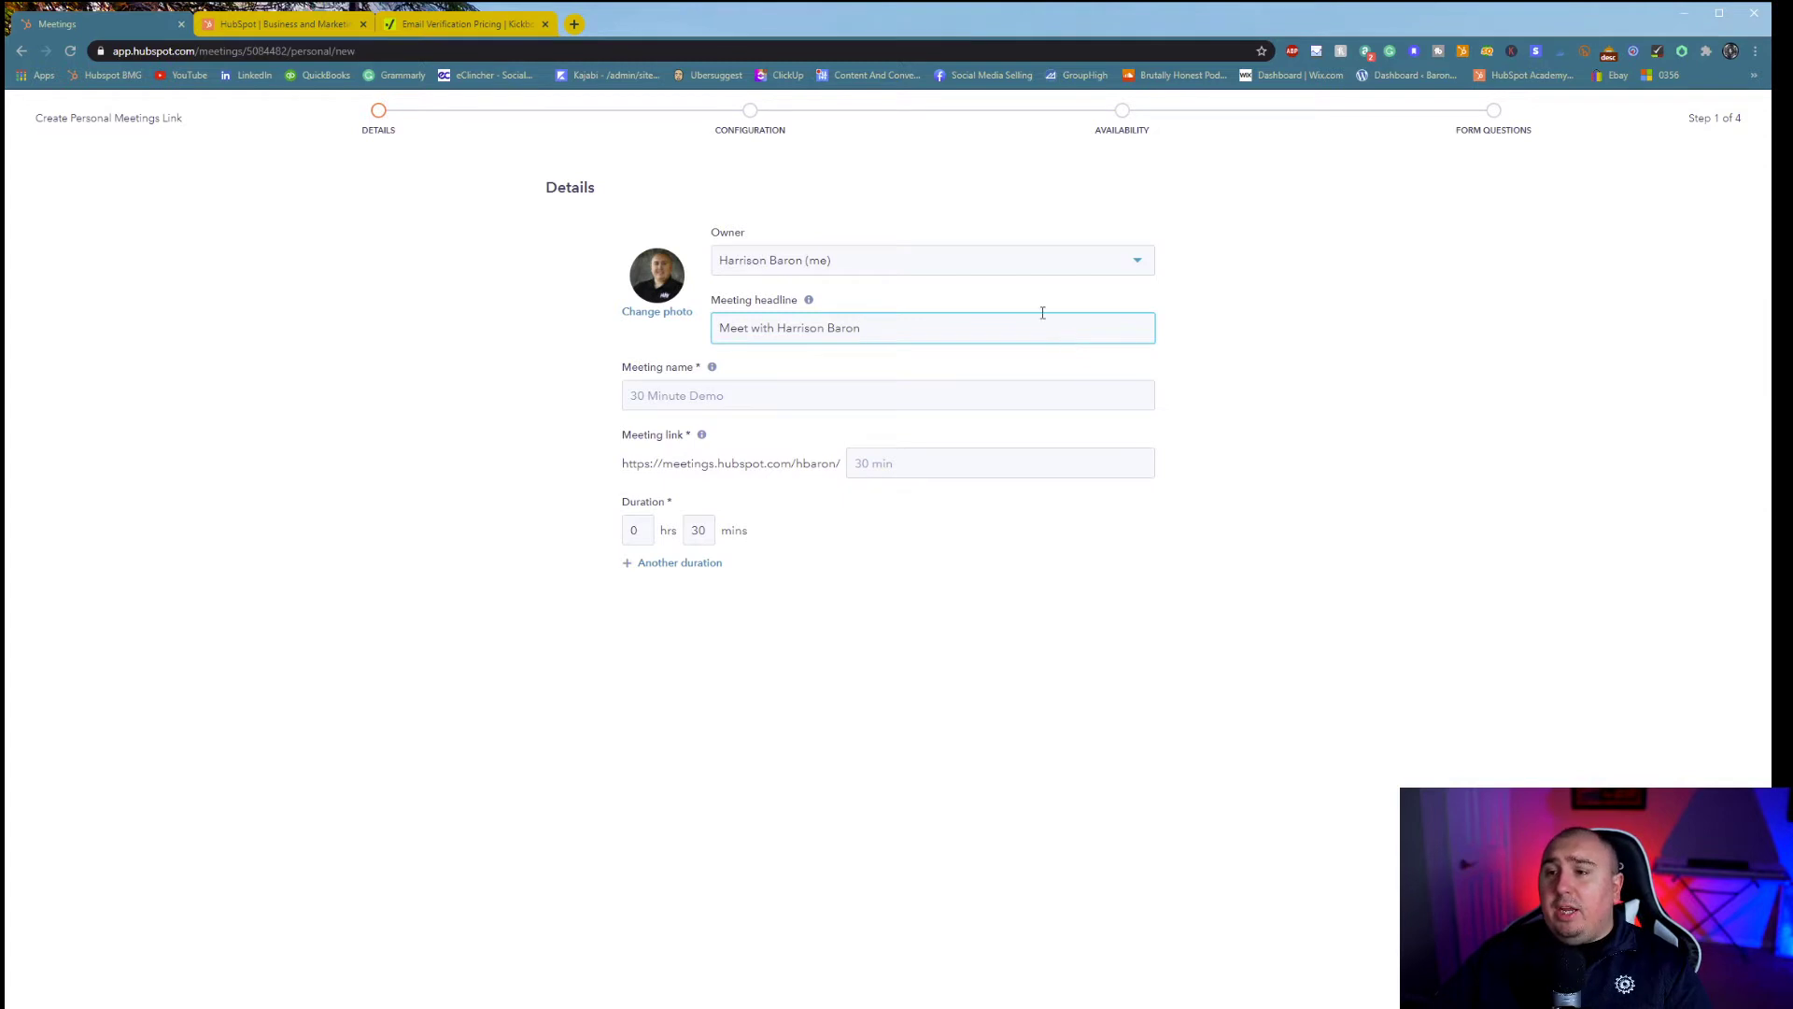
left_click(757, 396)
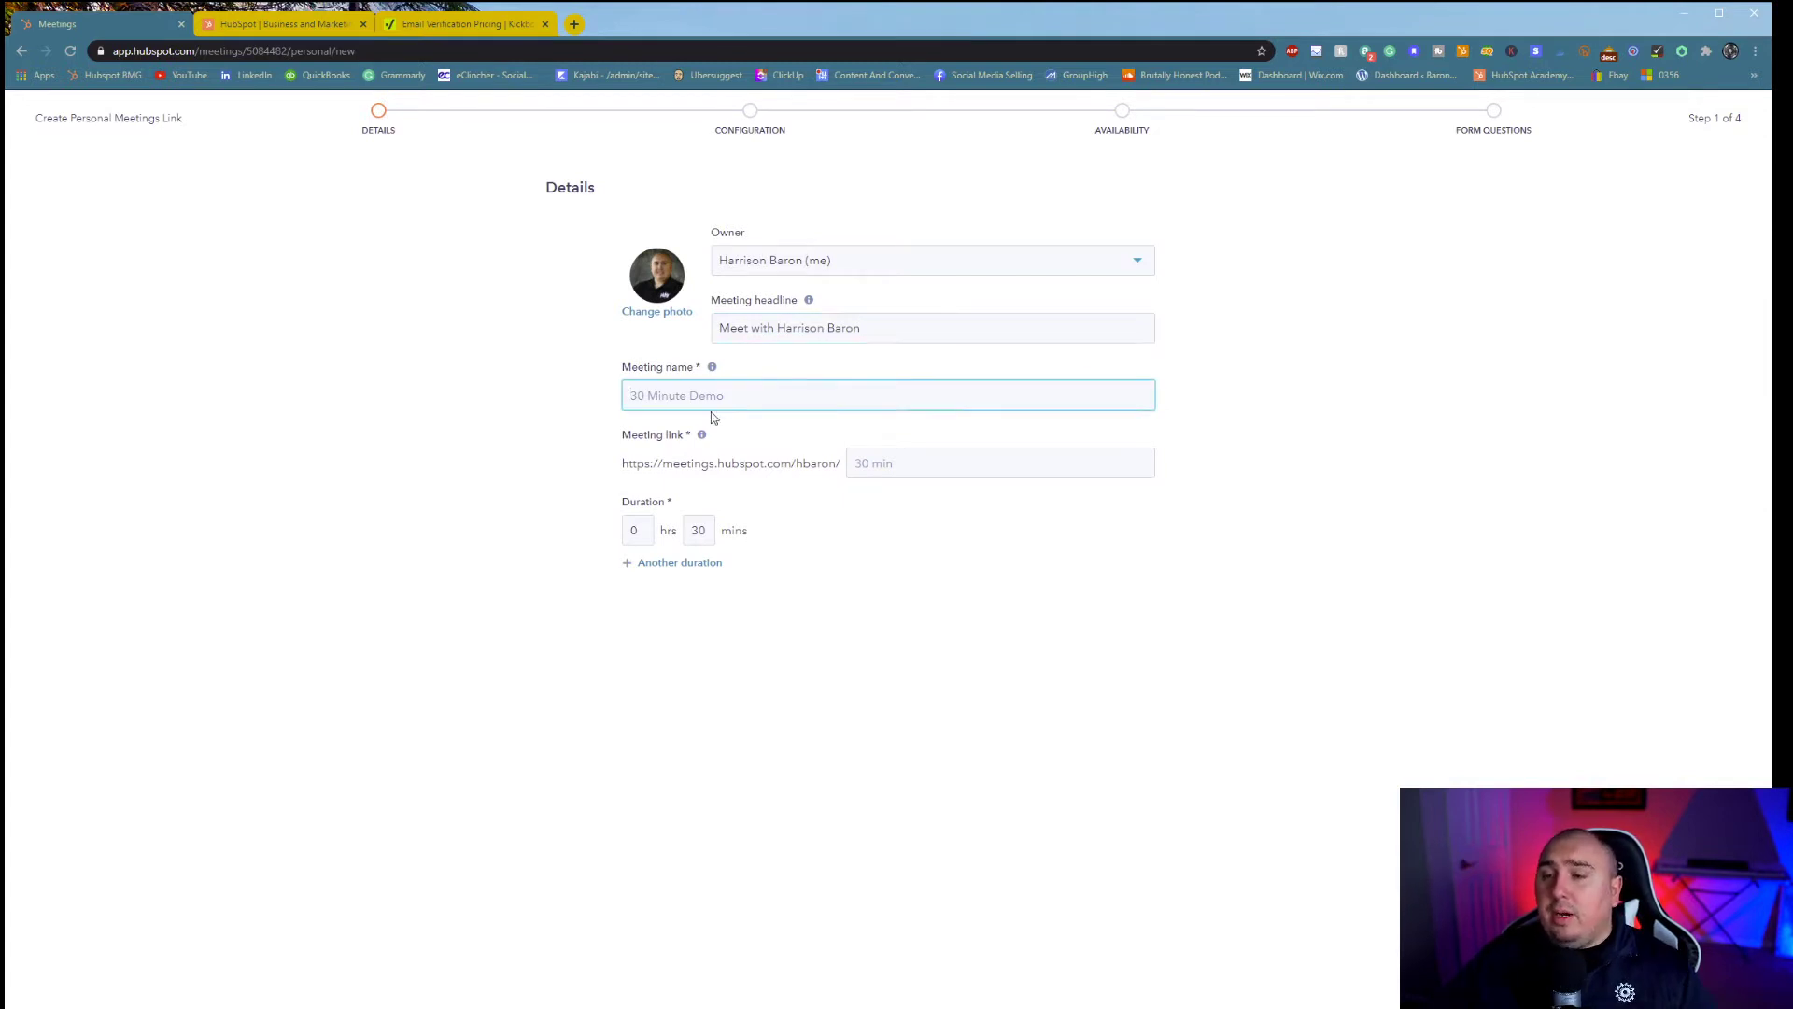
type("General Meeting With harrison")
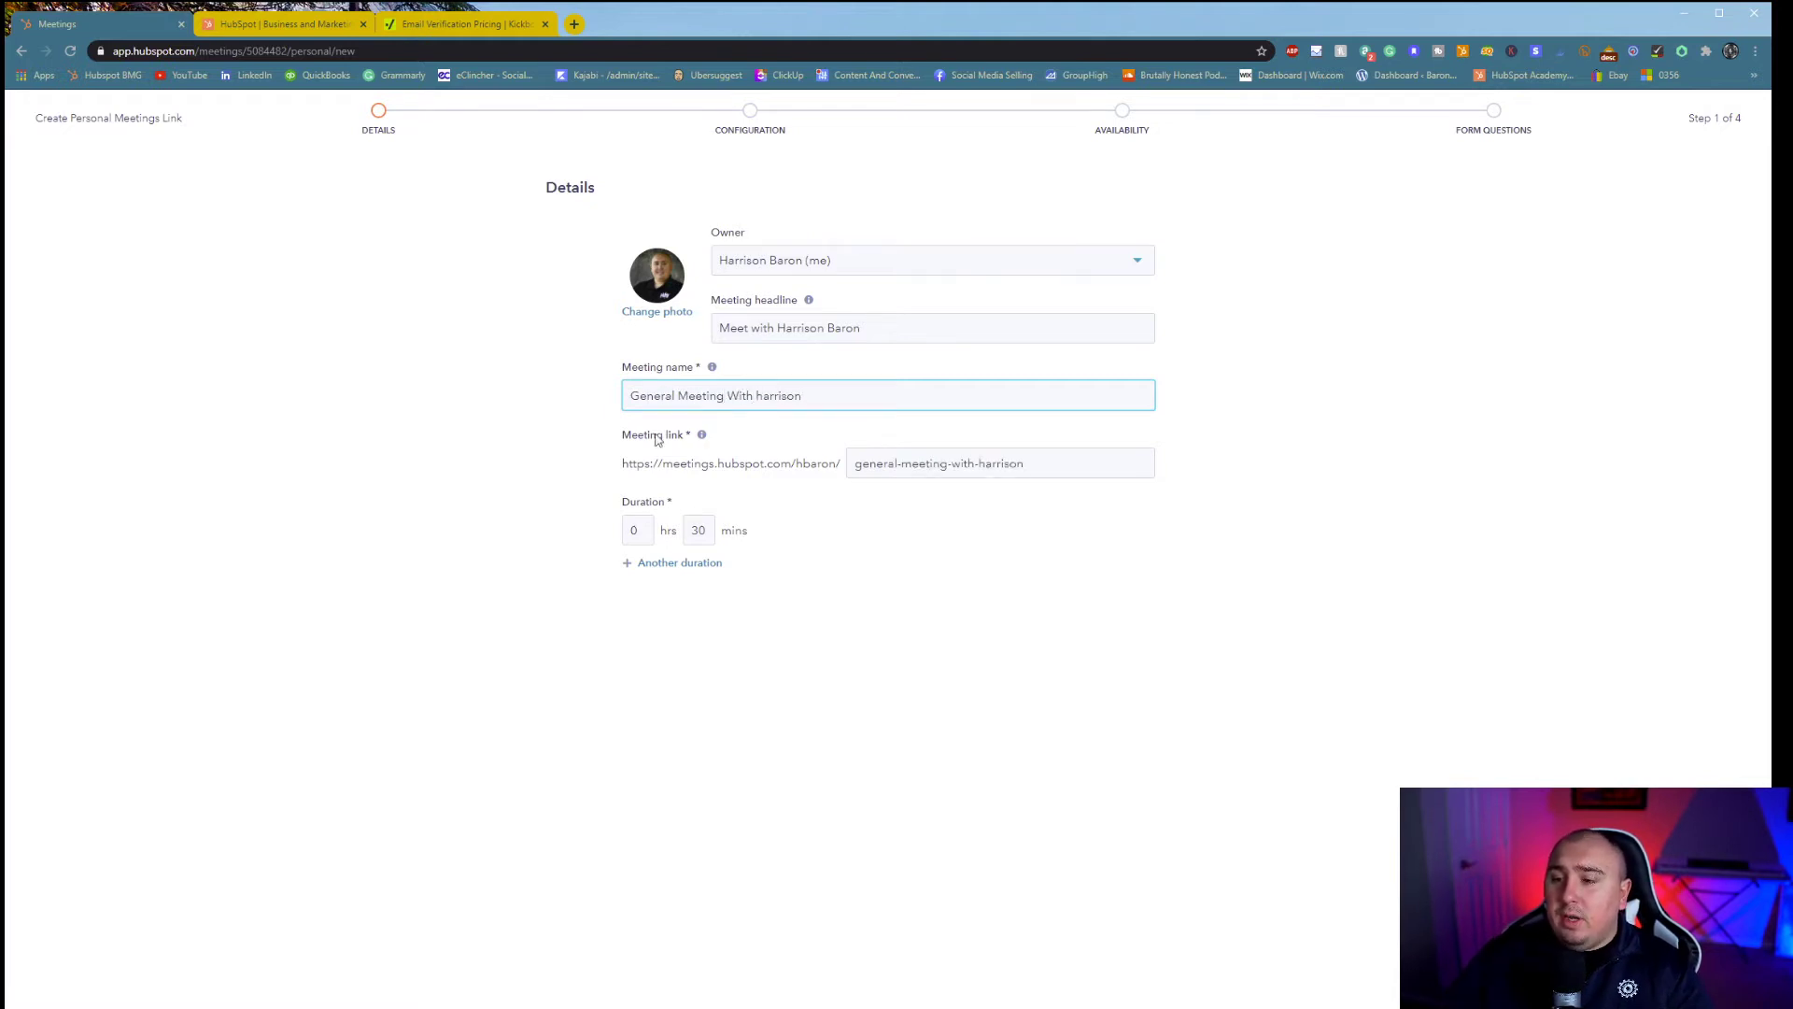
left_click(842, 729)
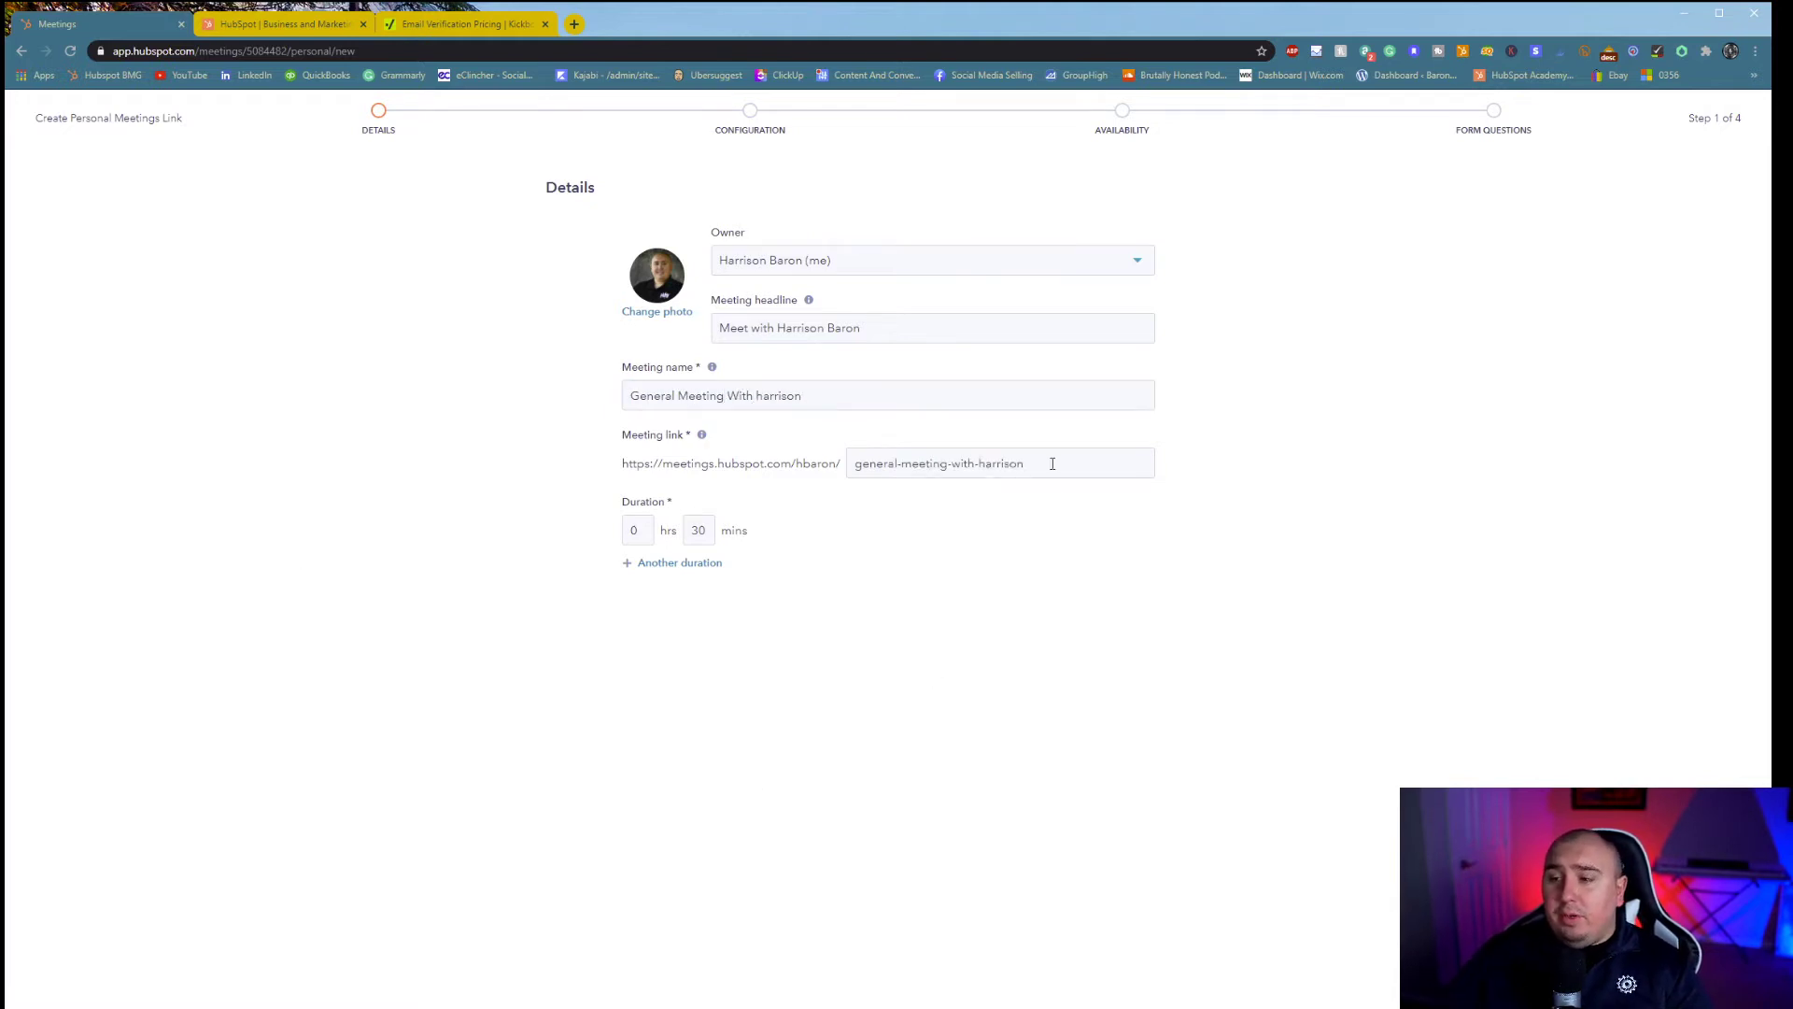
- Add a second meeting duration of 1 hr 0 mins alongside 30 mins
left_click(653, 563)
left_click(631, 576)
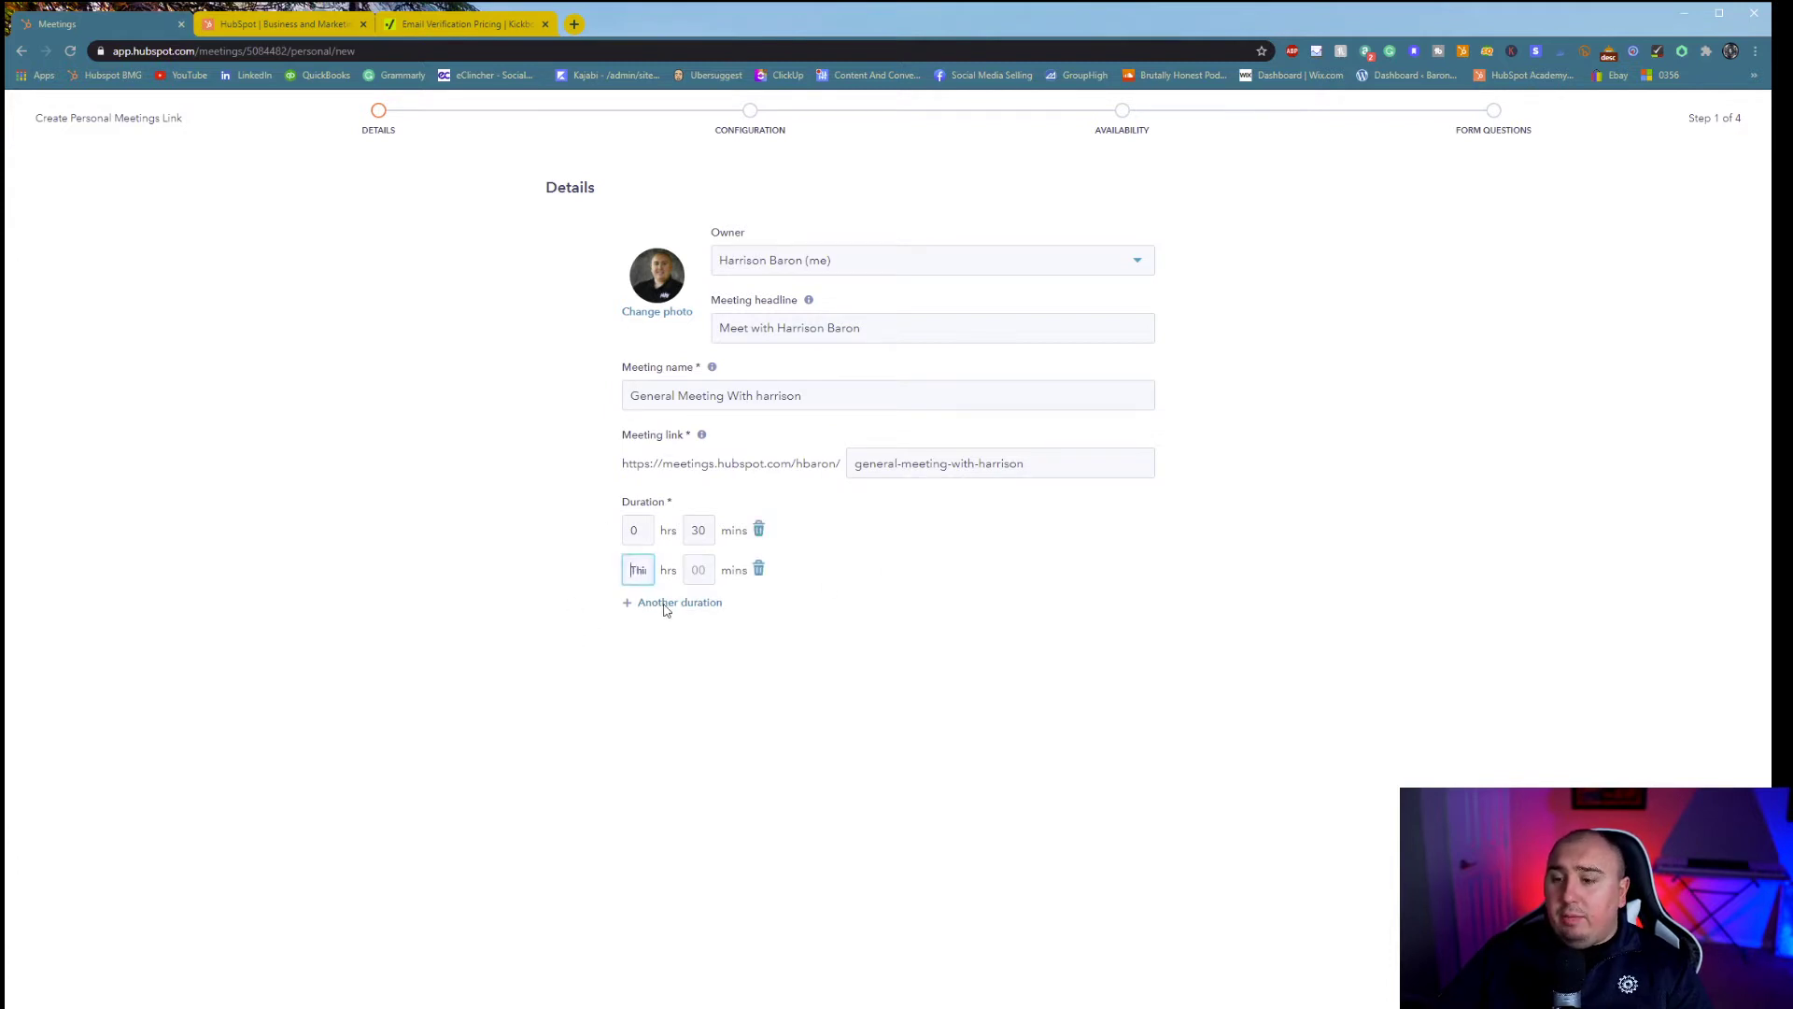
type("1")
key("Tab")
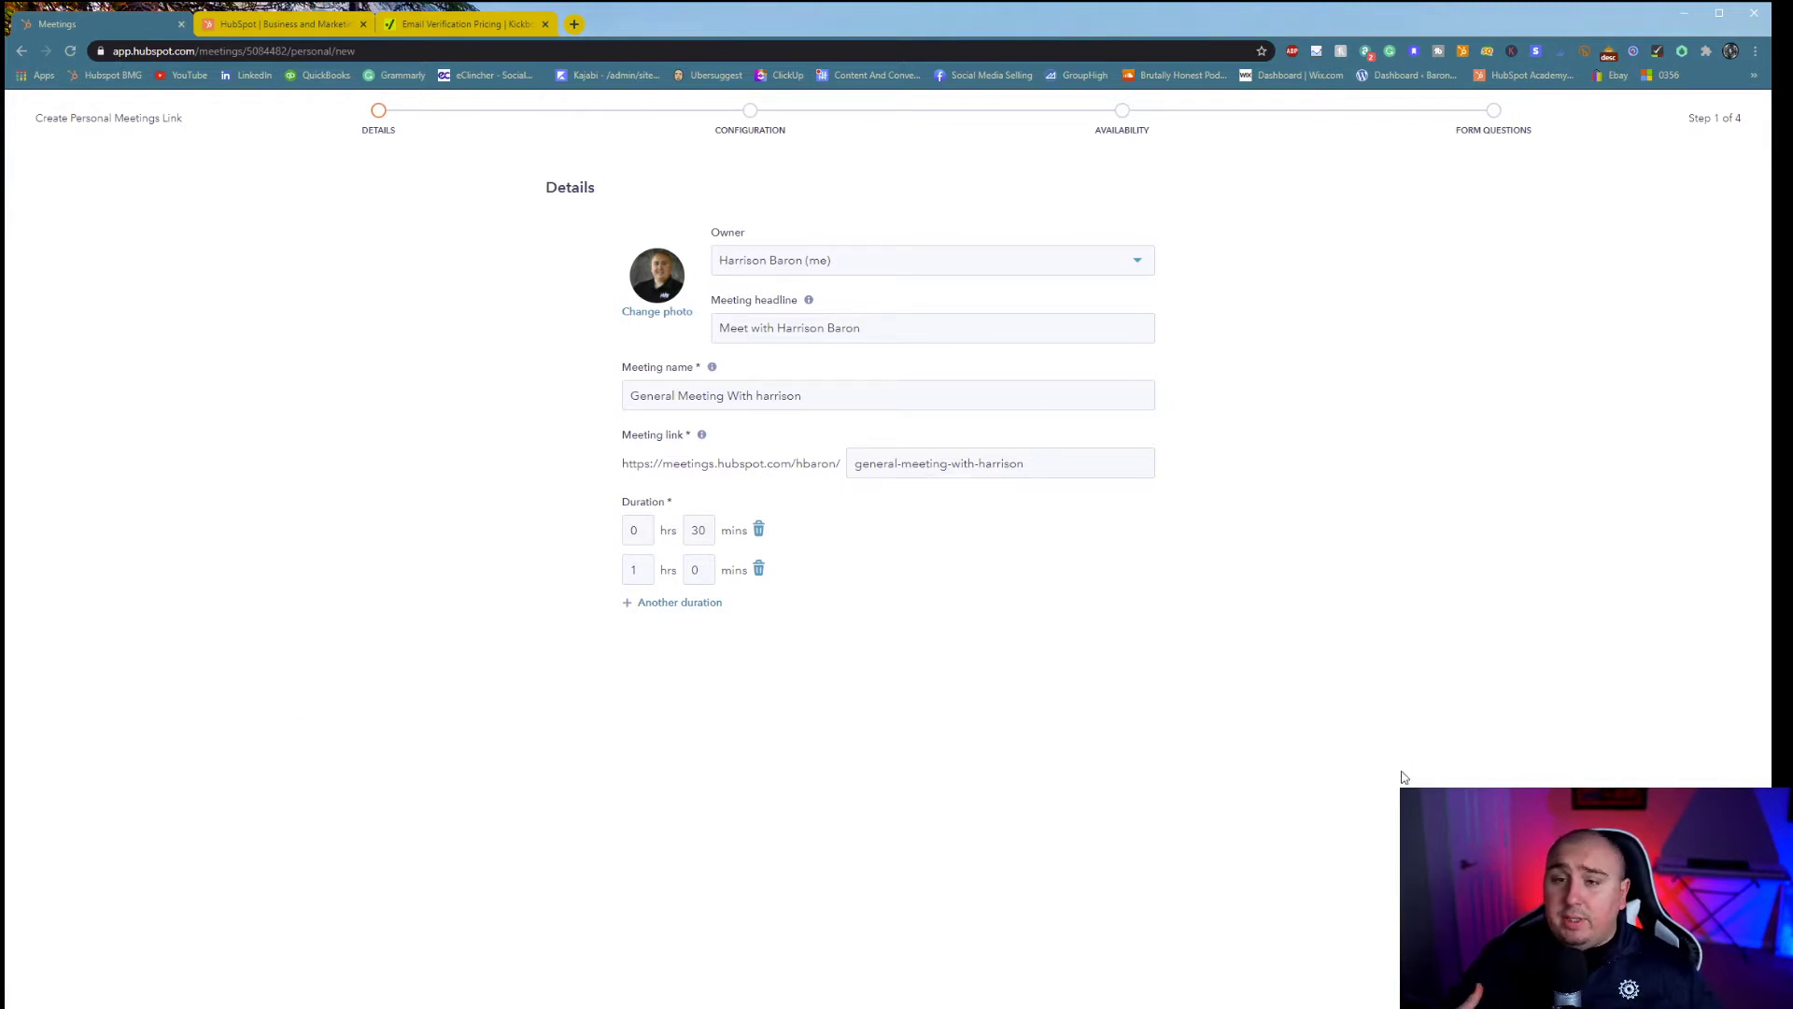
- On the Configuration step, set Zoom as location and an invite subject 'Meeting with' the host's name
left_click(1724, 992)
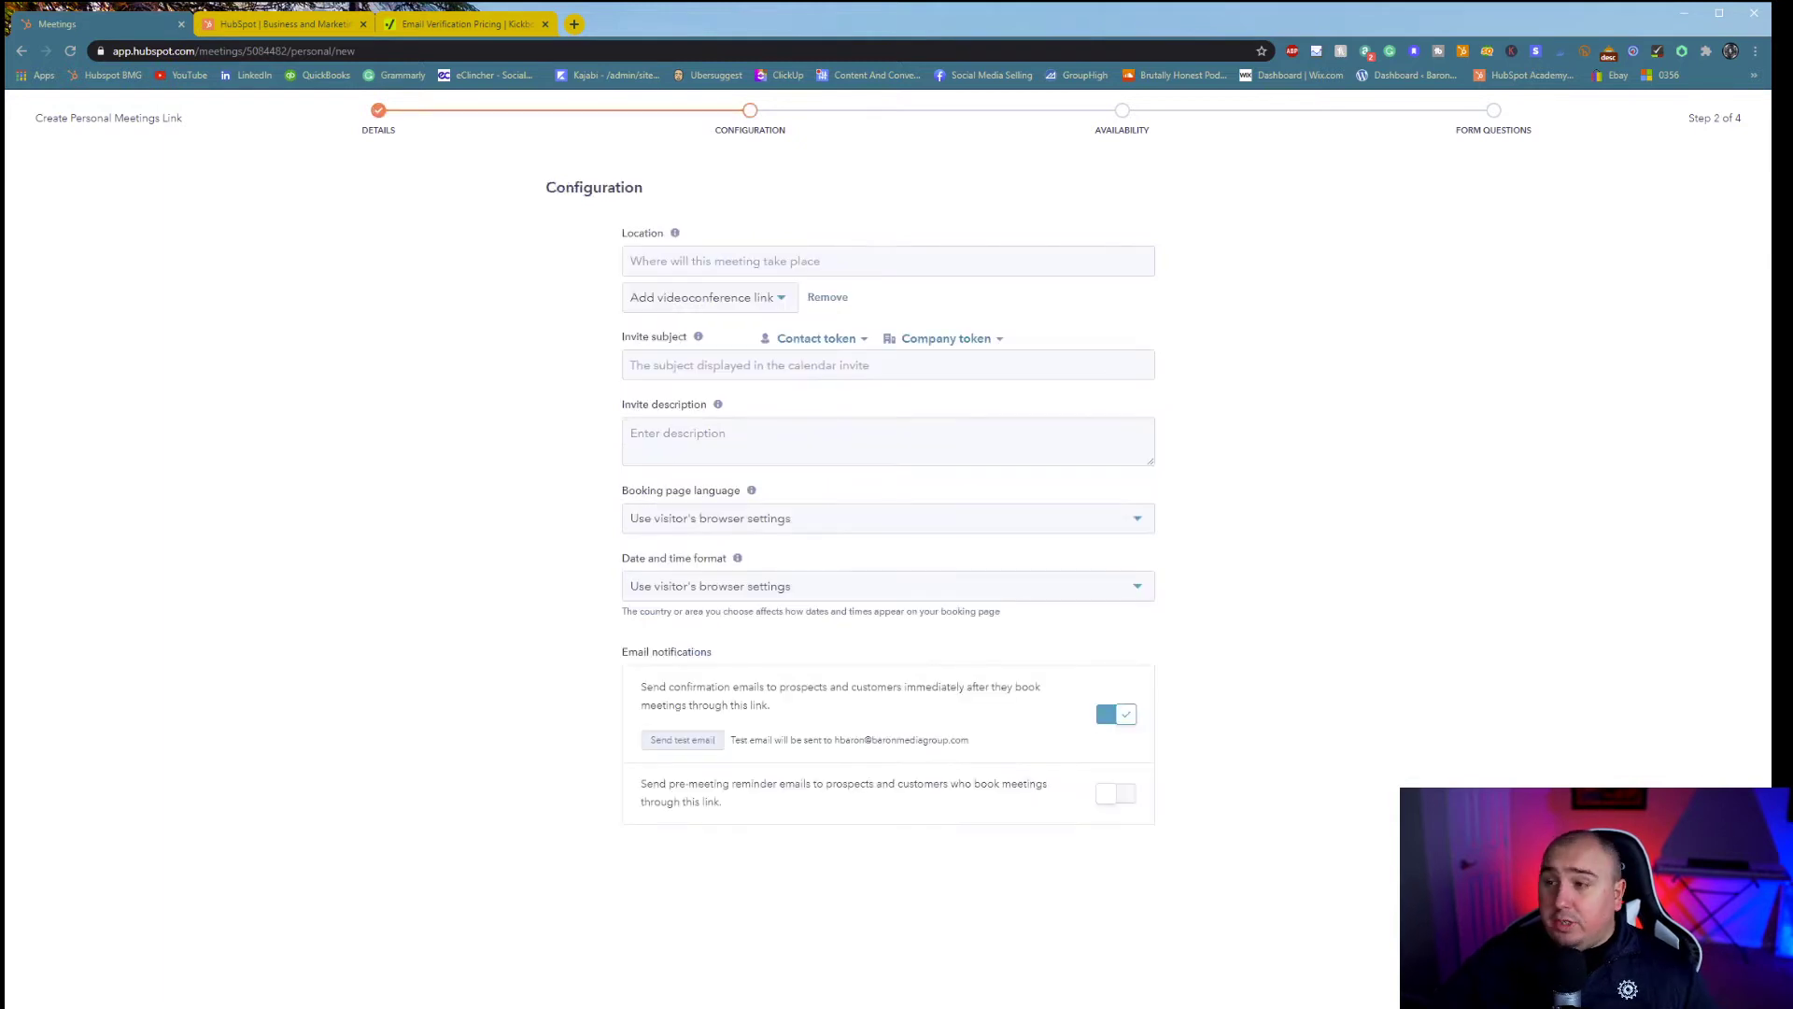
left_click(708, 297)
left_click(699, 348)
left_click(679, 364)
type("Meet")
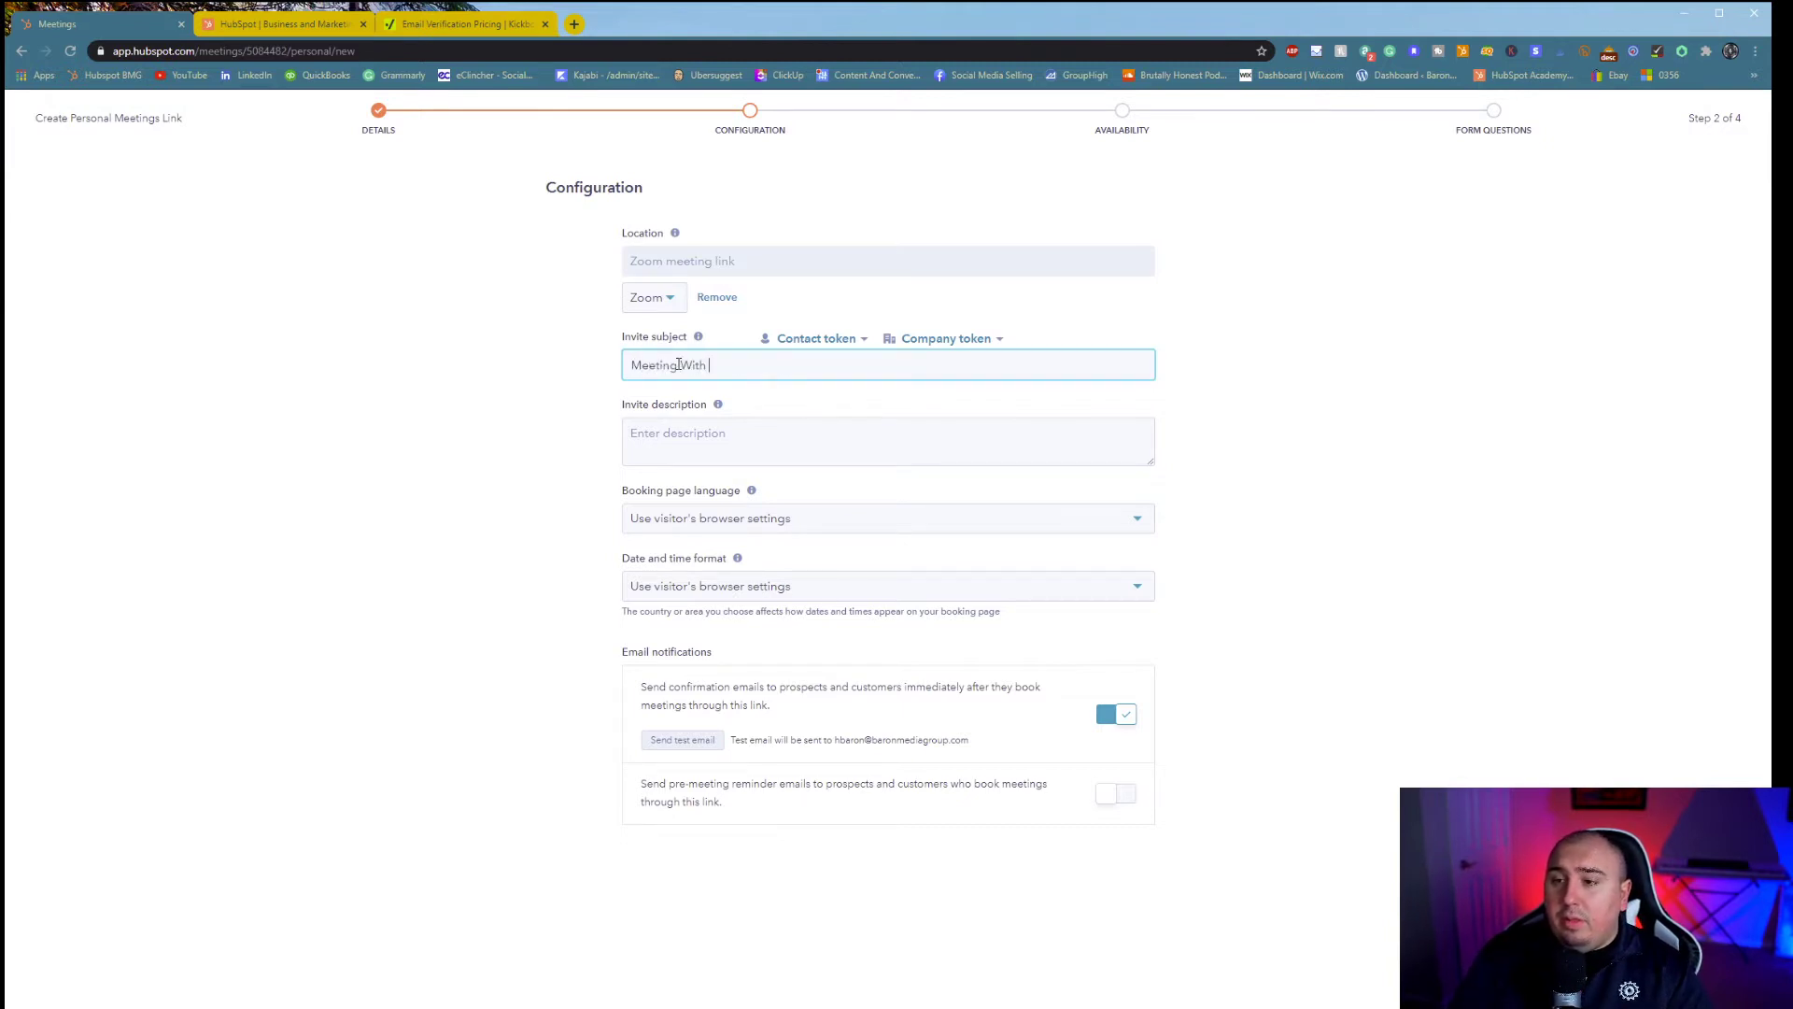
- Write an invite description asking for relevant content beforehand, leaving the booking page language unchanged
left_click(902, 461)
type("Please send any relevant conten")
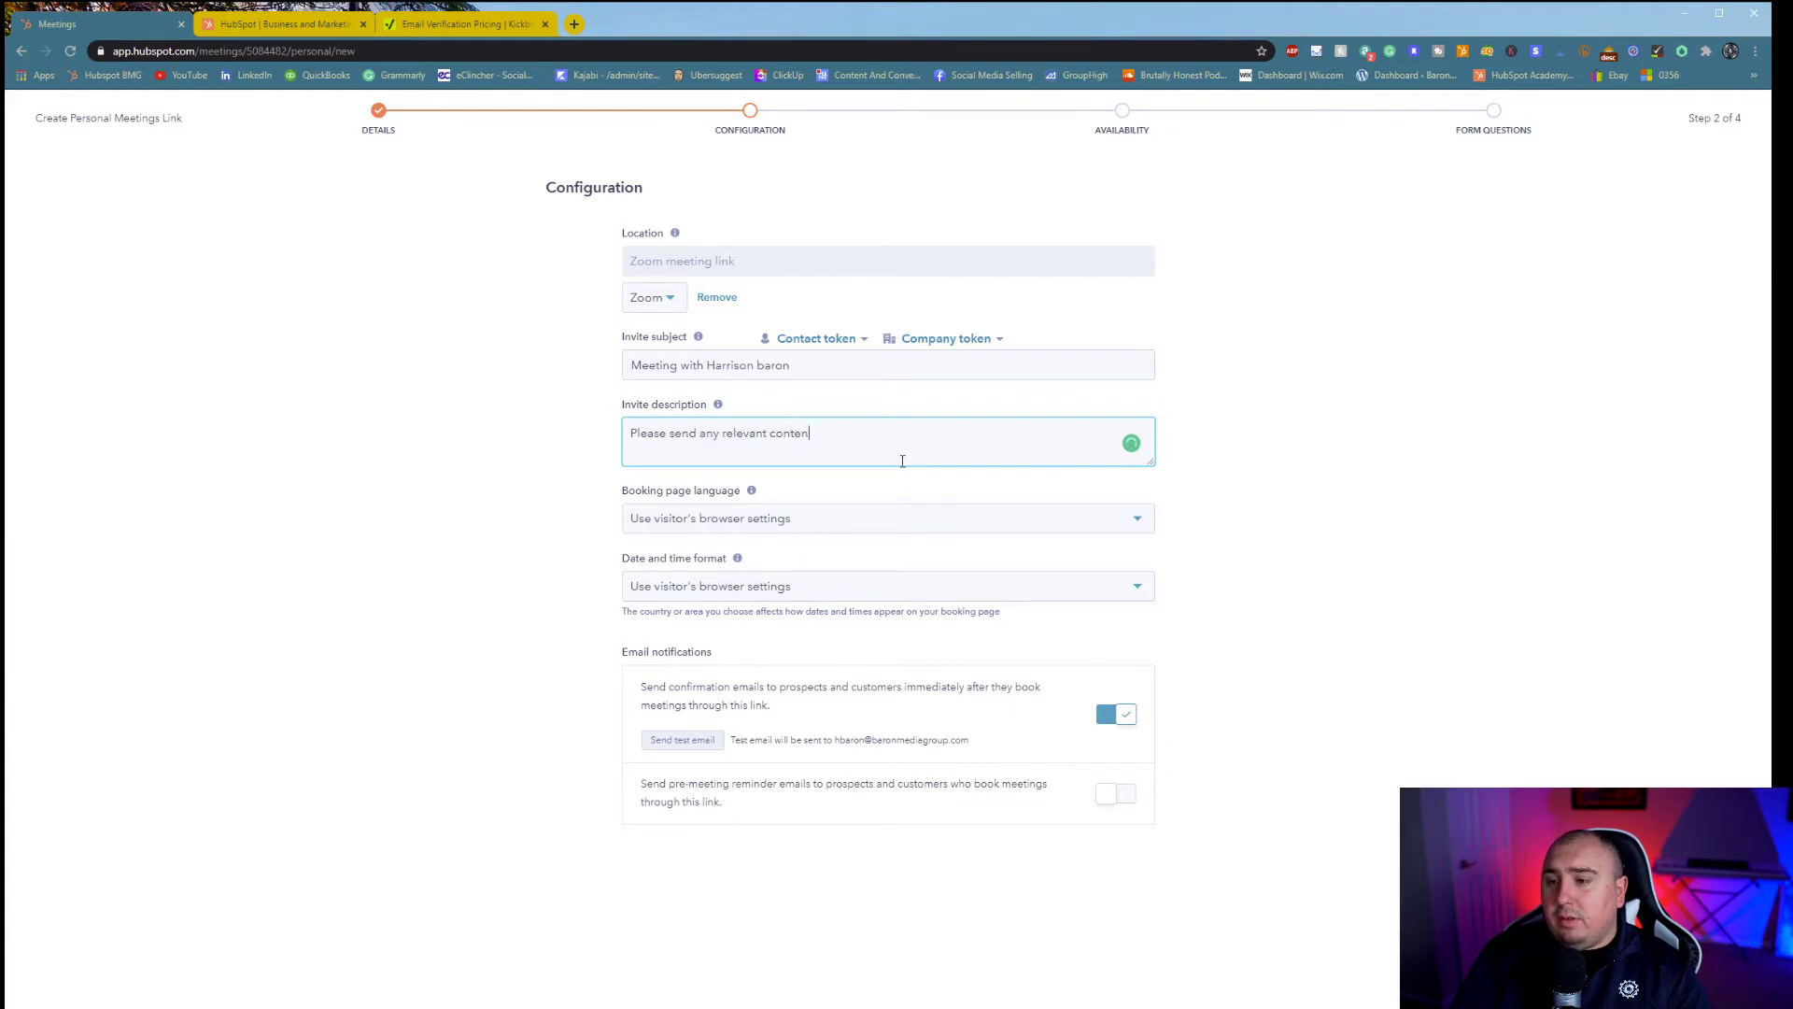
type("fr eth")
key("BackSpace")
key("BackSpace")
type("e t")
key("BackSpace")
key("BackSpace")
key("BackSpace")
key("BackSpace")
key("BackSpace")
key("BackSpace")
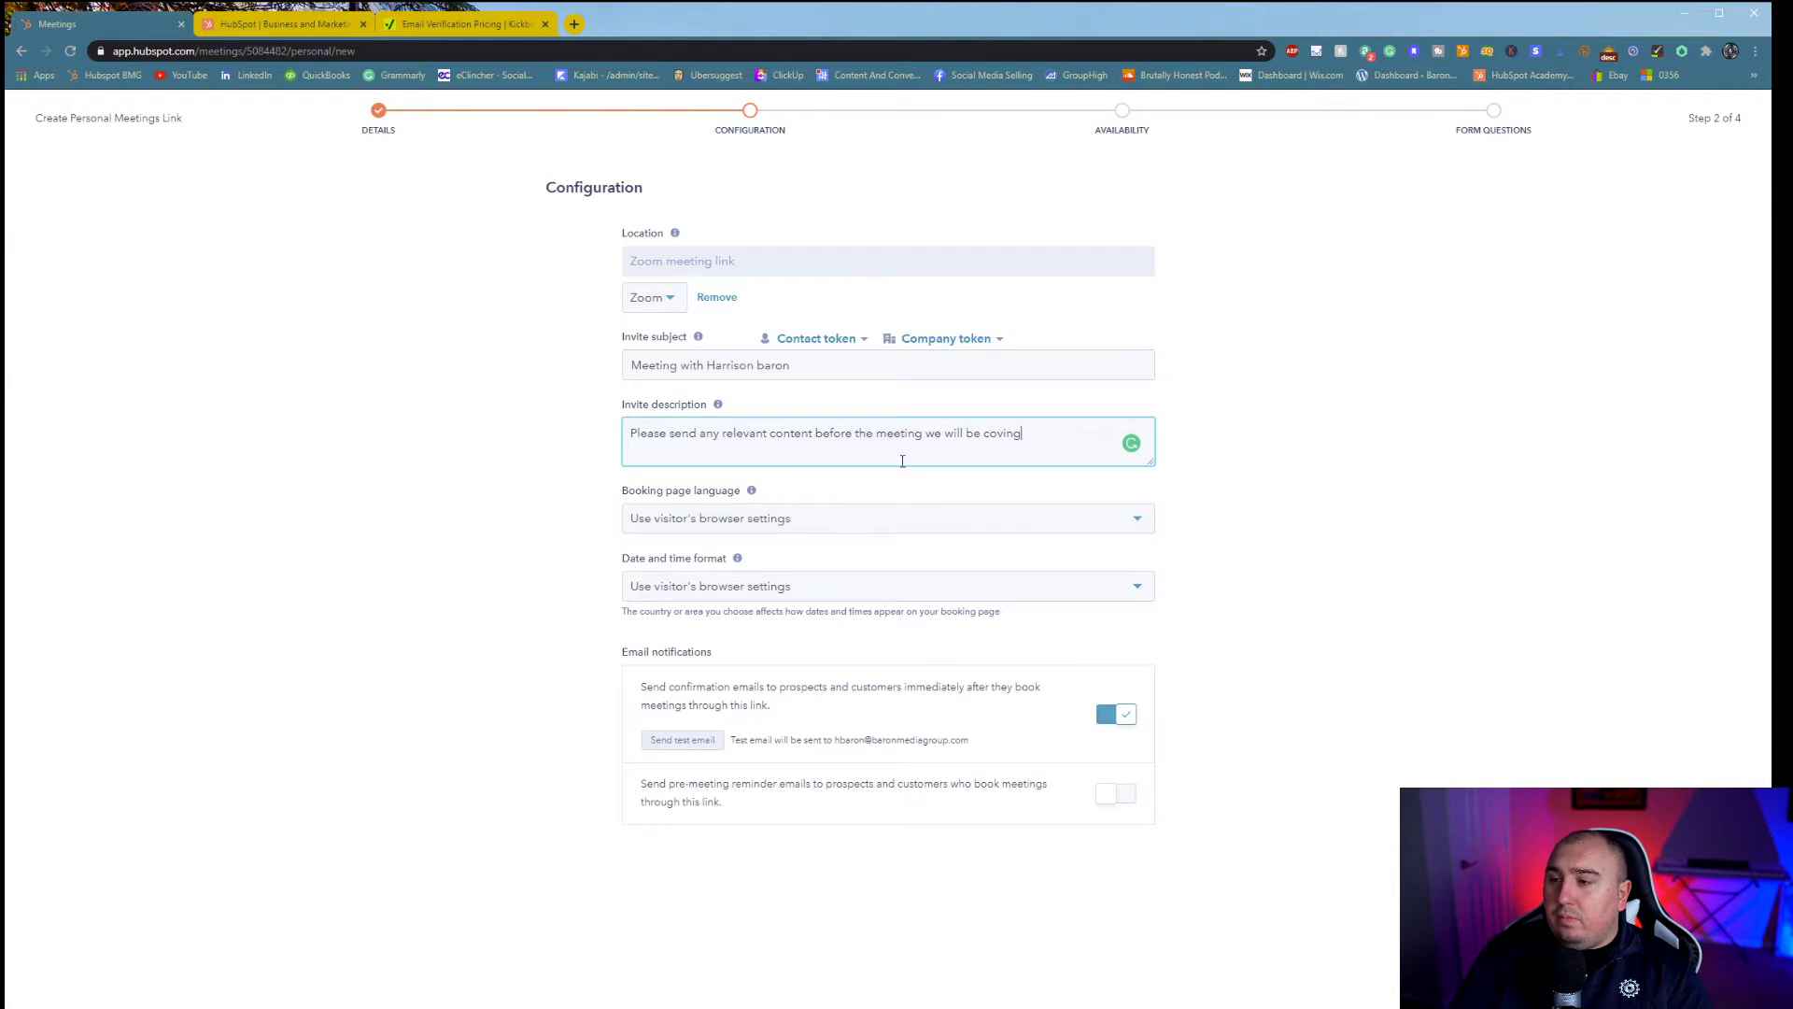
type("ering.")
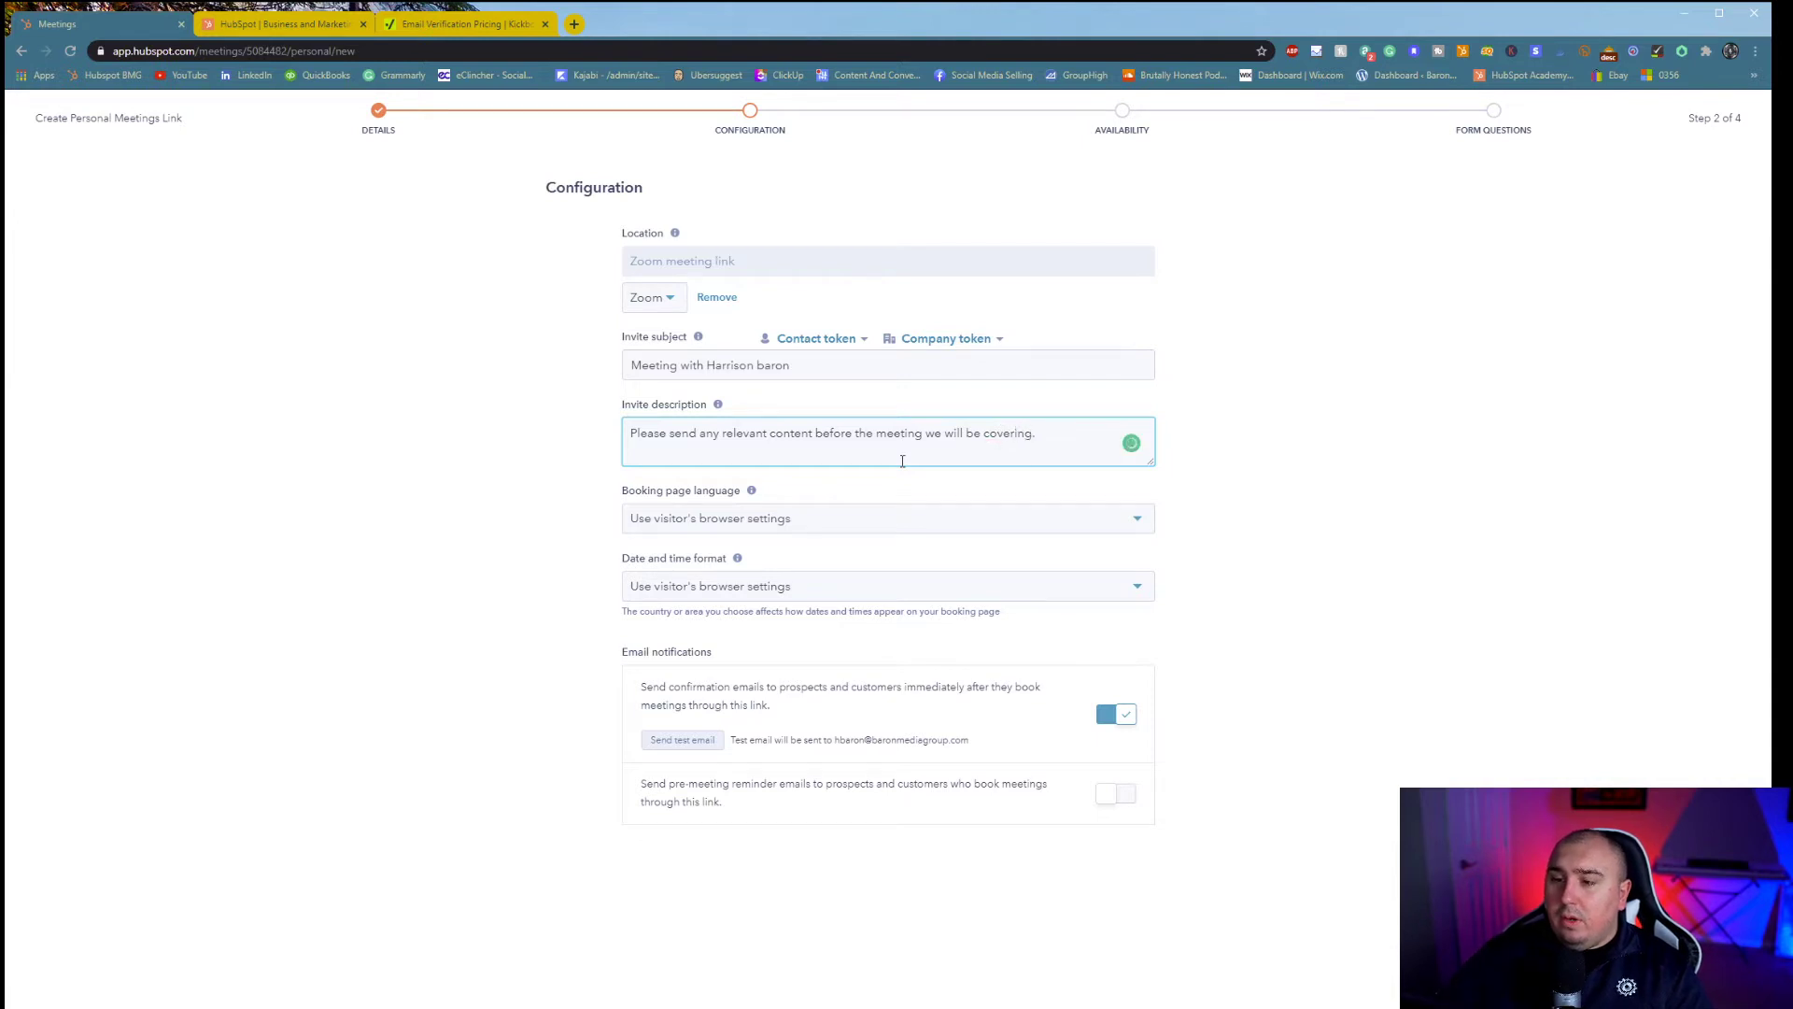
left_click(1090, 517)
left_click(1126, 519)
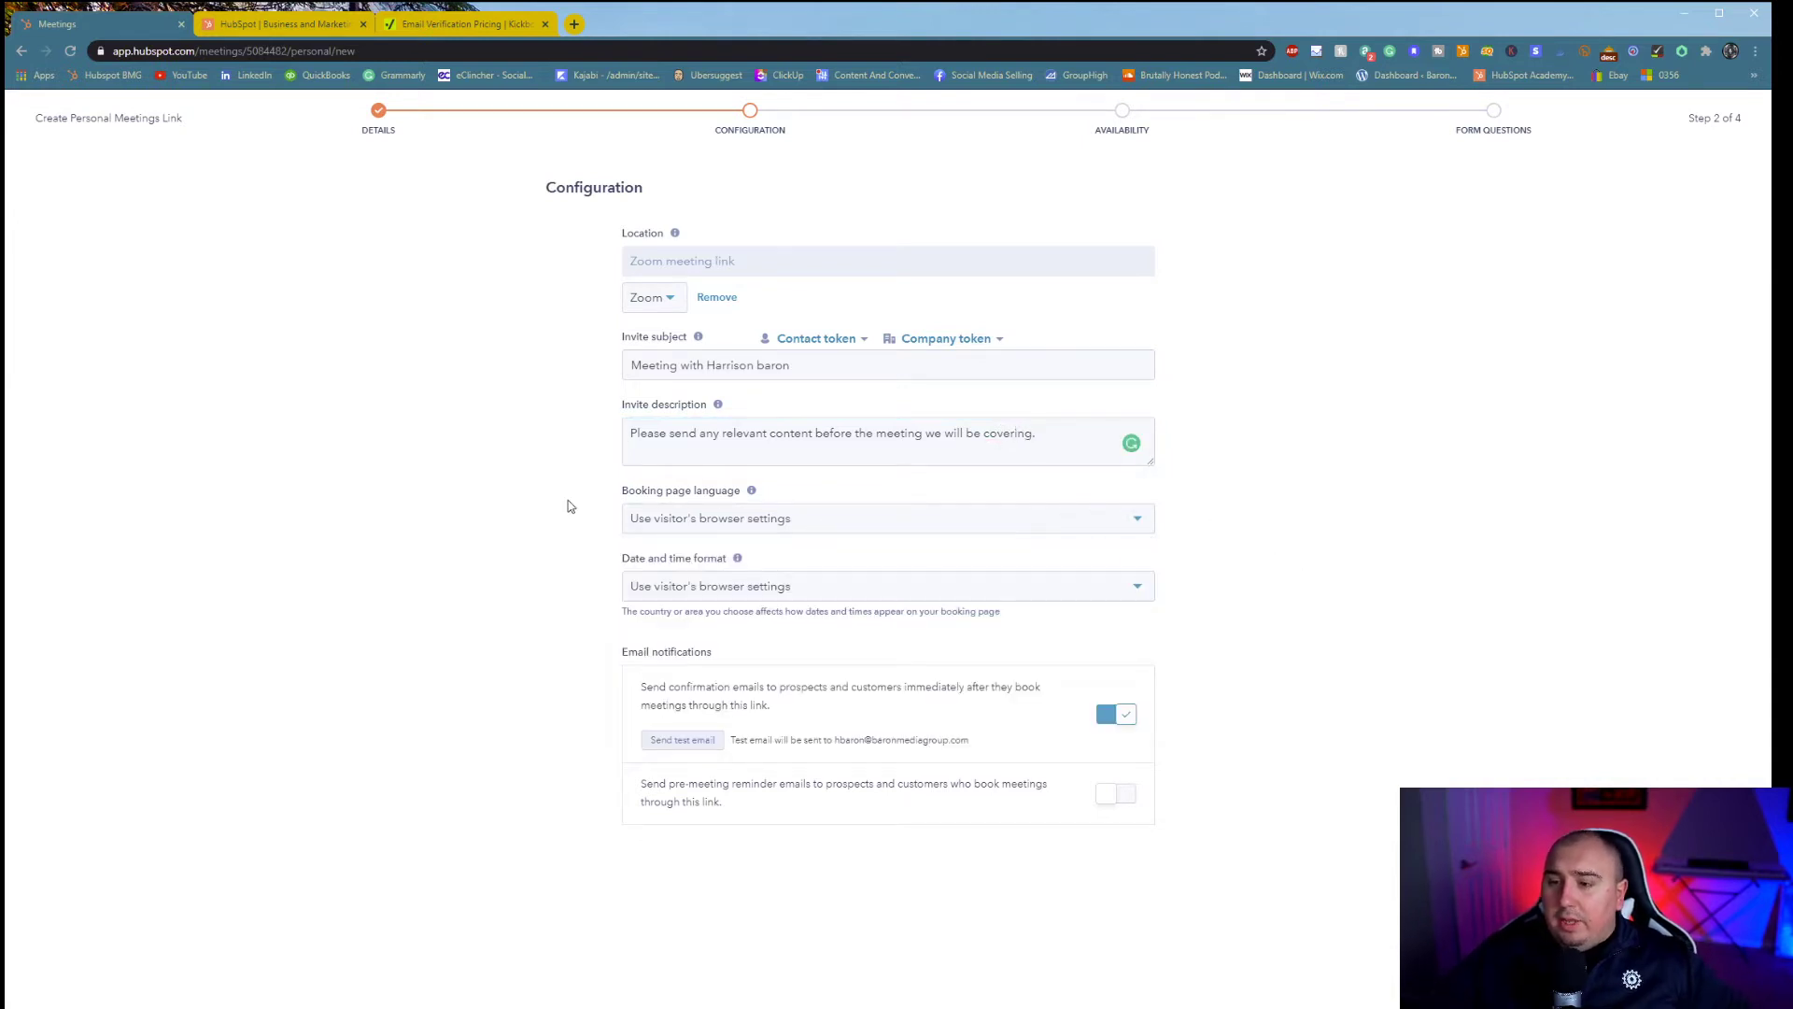
left_click(717, 529)
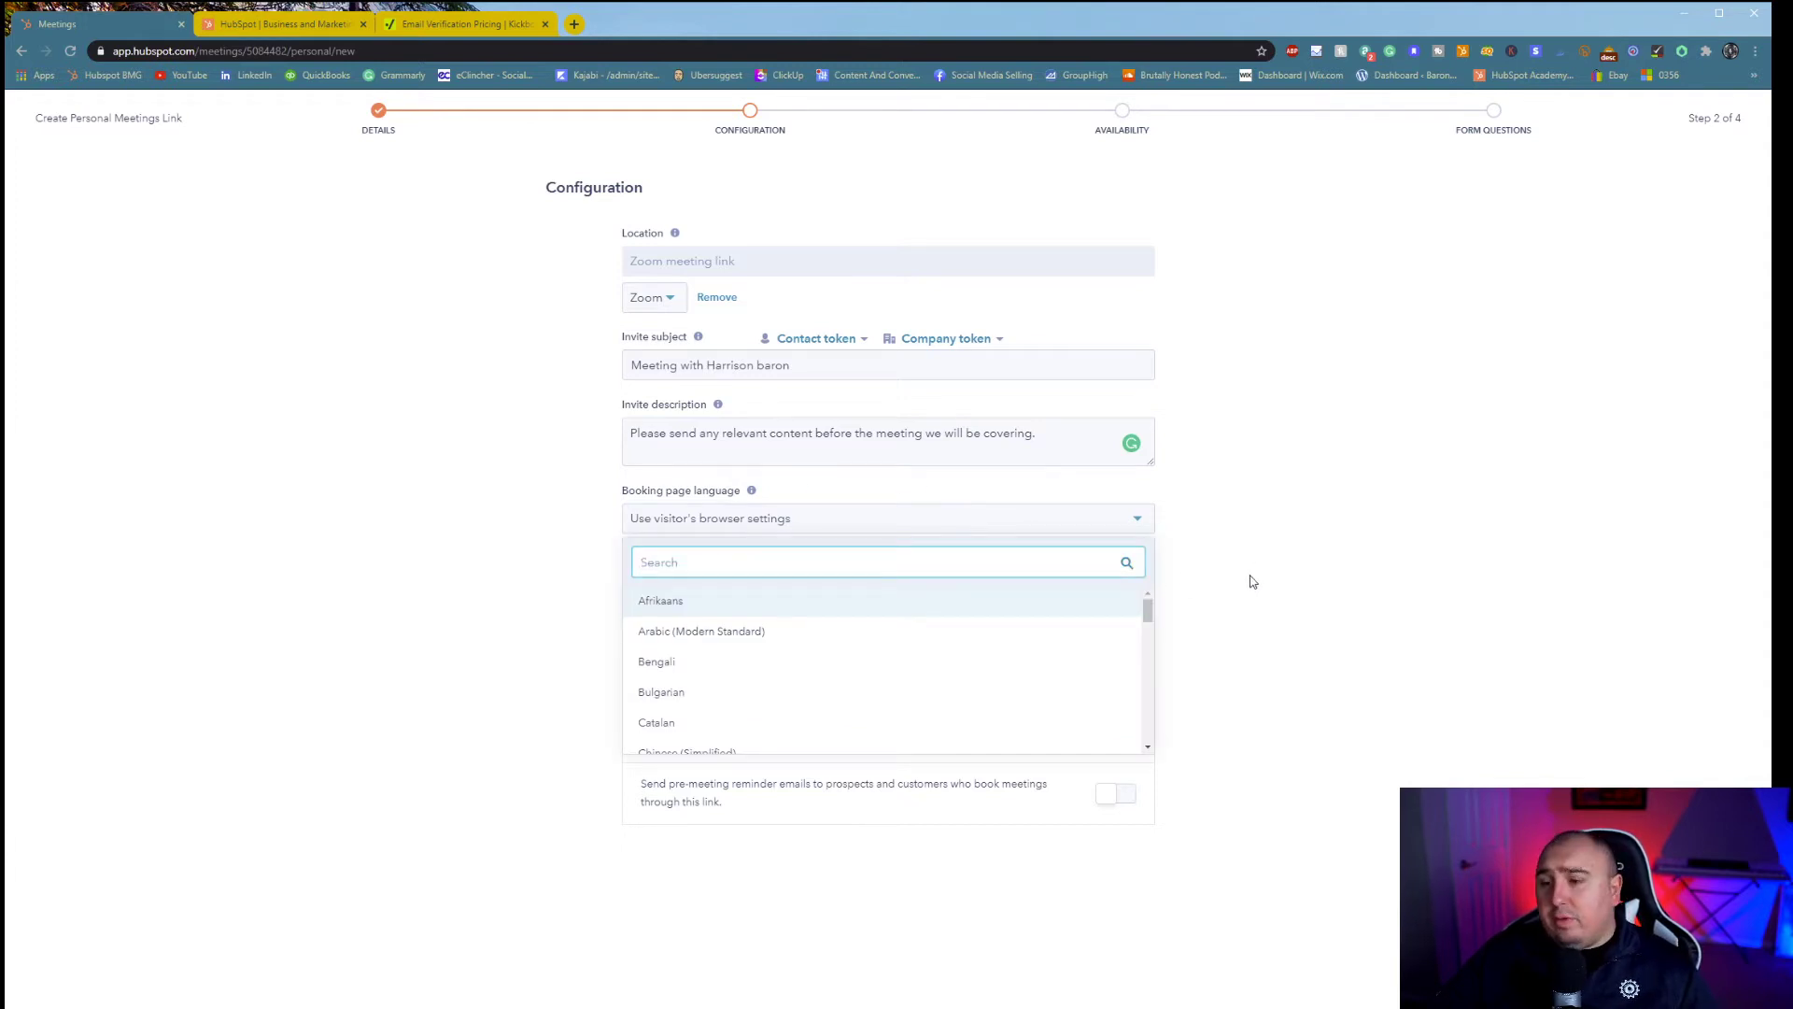
scroll(981, 624, "down", 4)
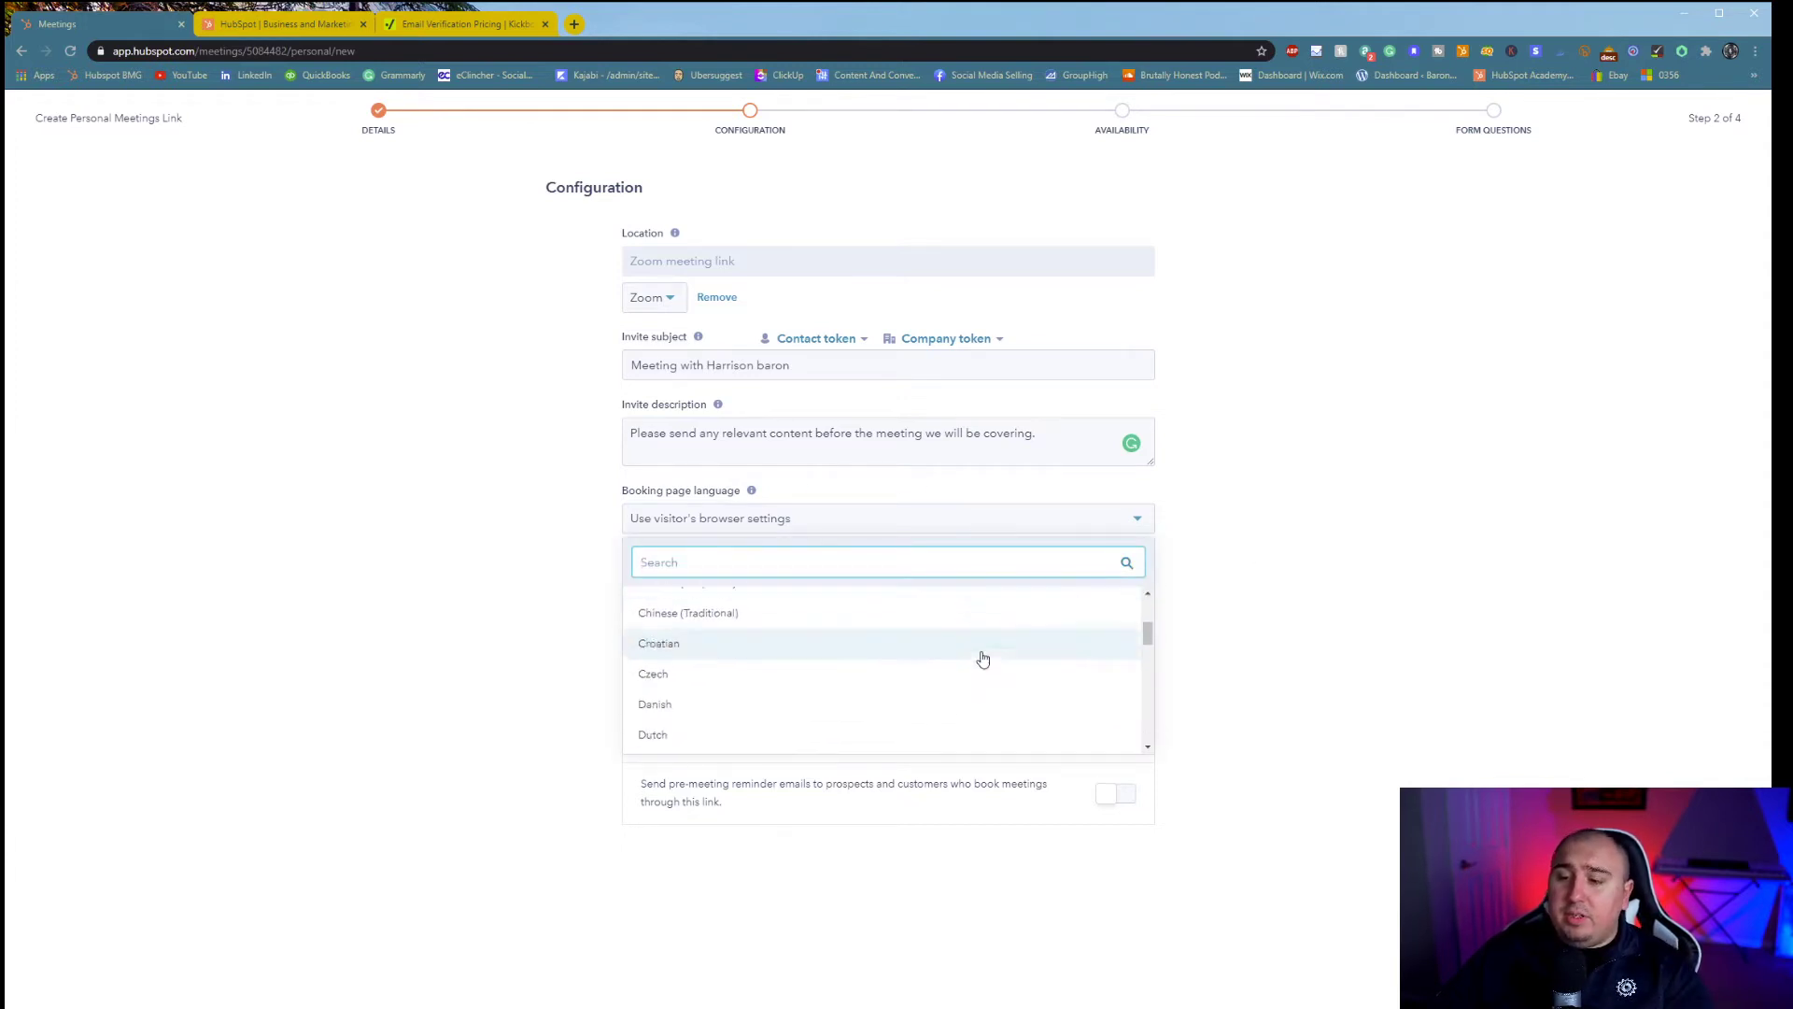
scroll(919, 669, "up", 4)
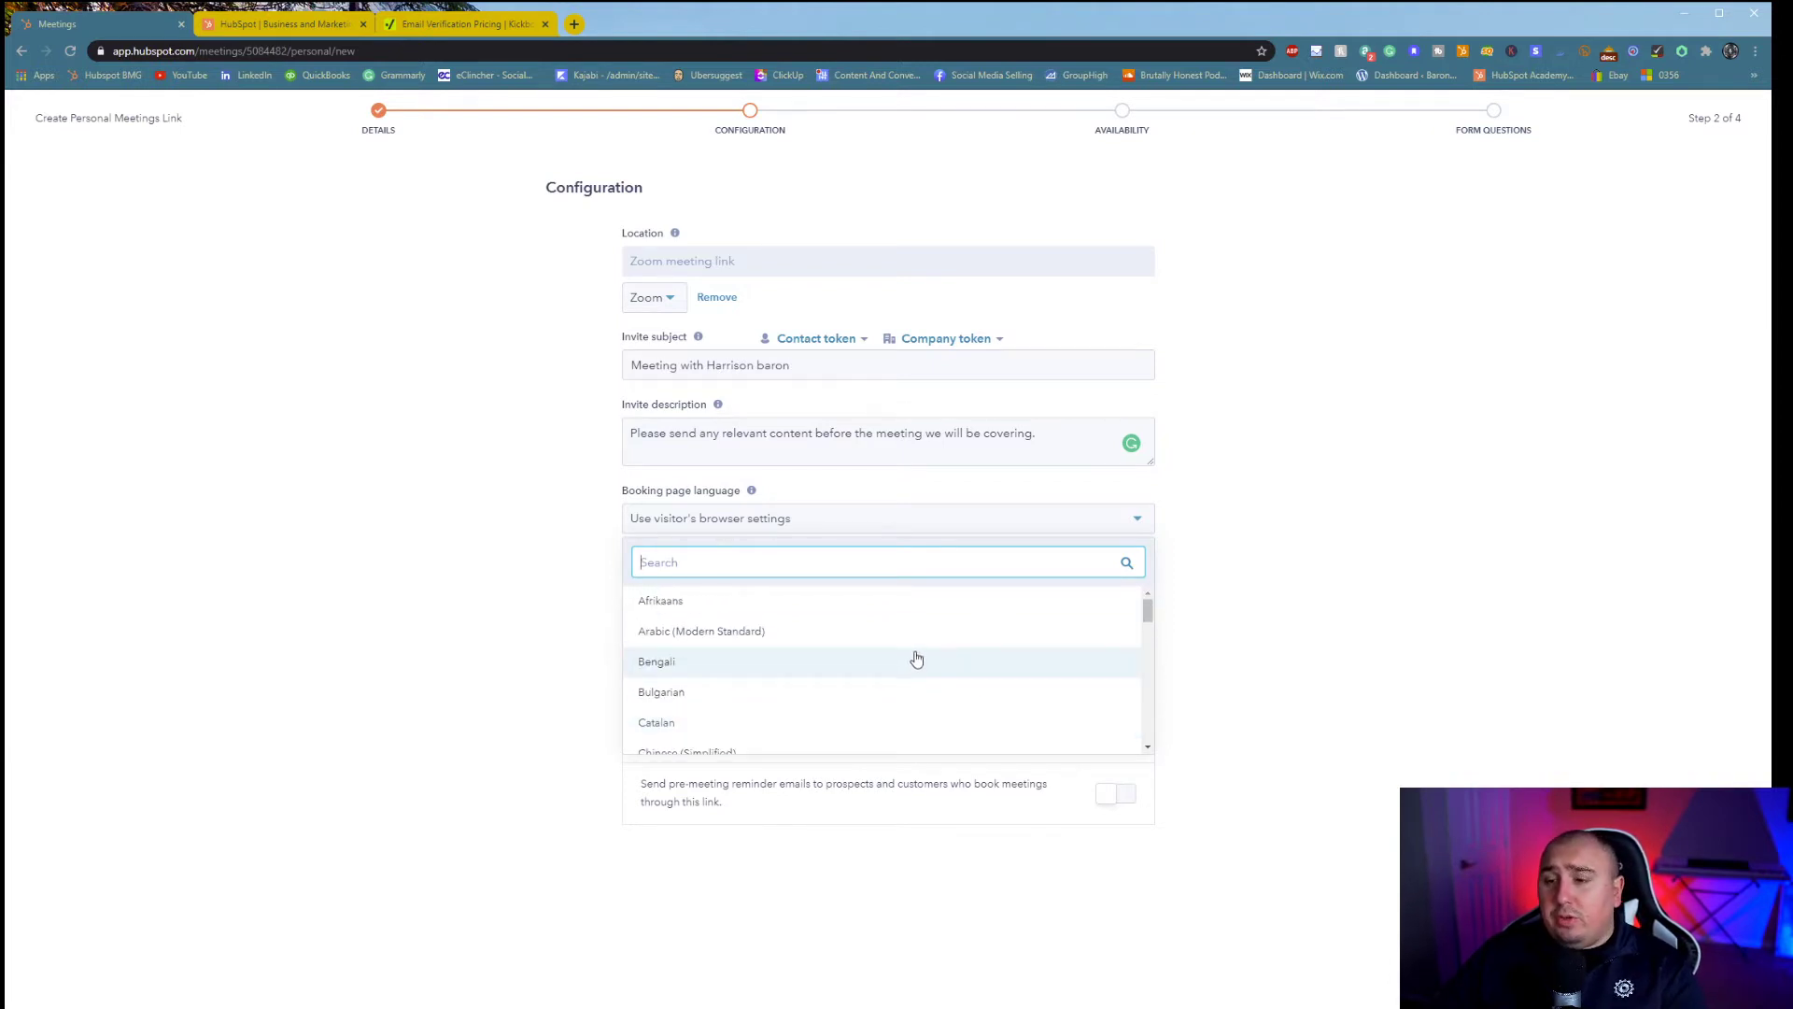
left_click(529, 614)
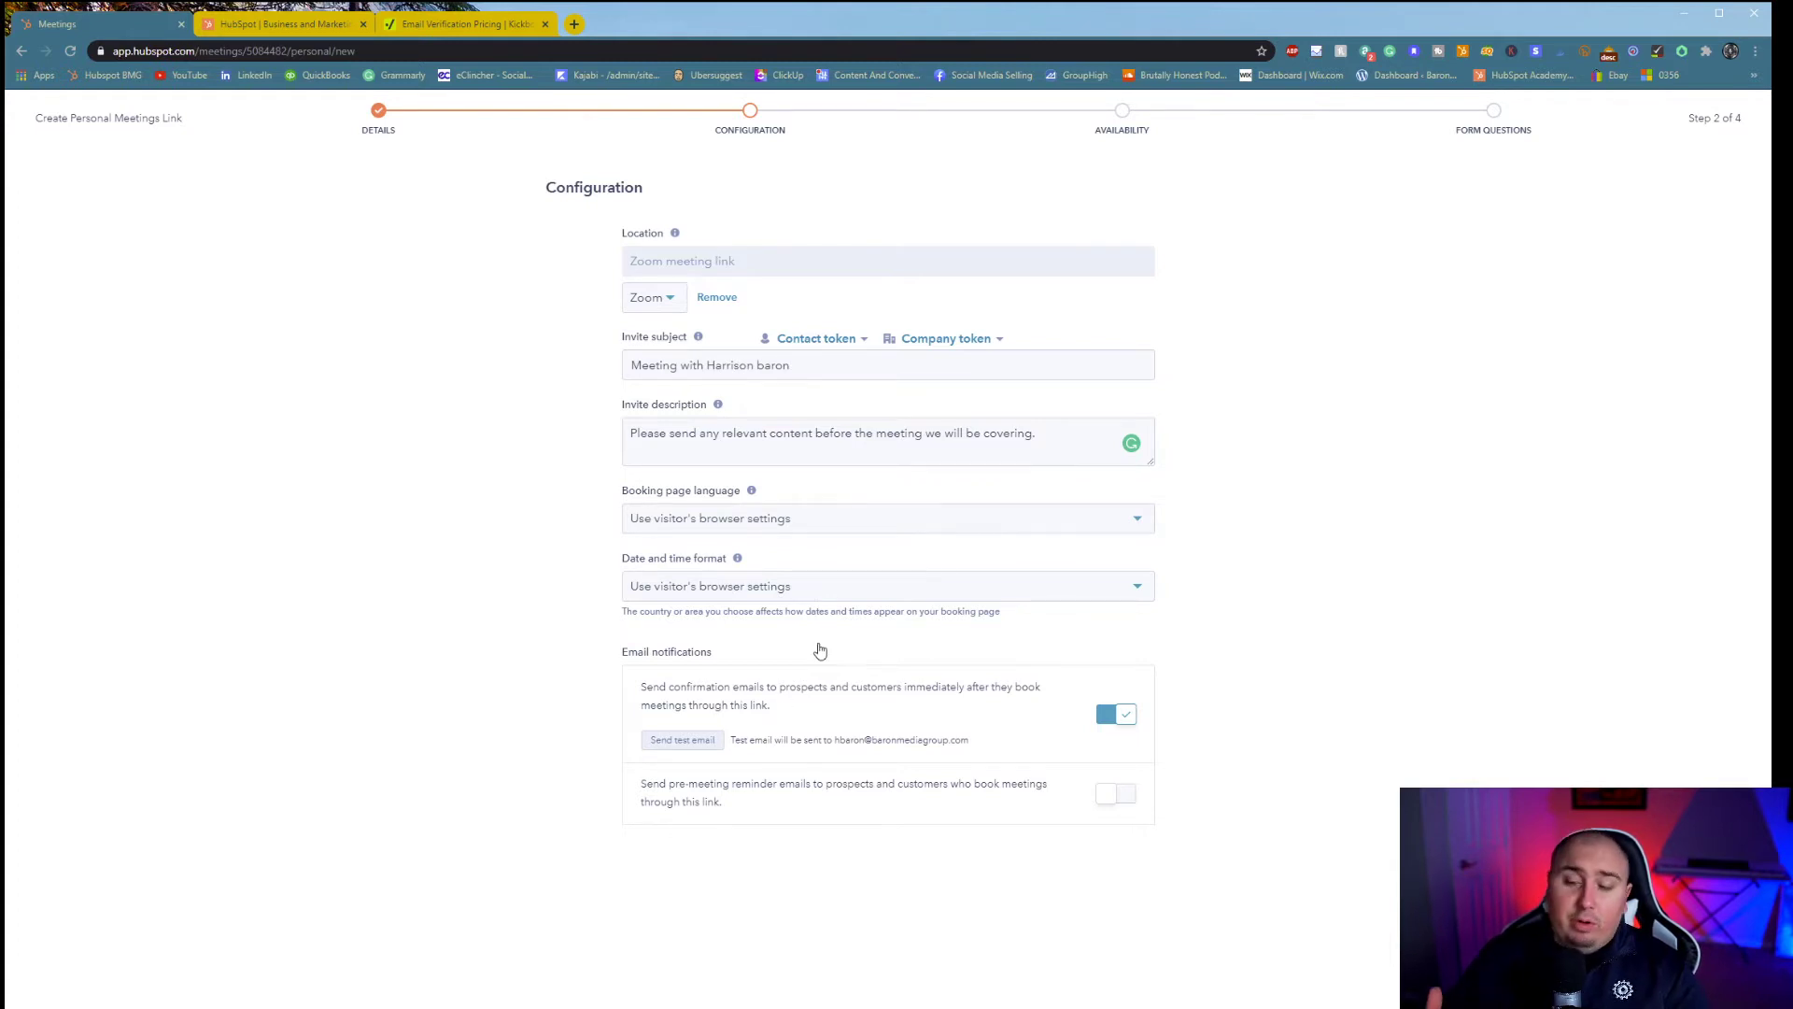
left_click(799, 590)
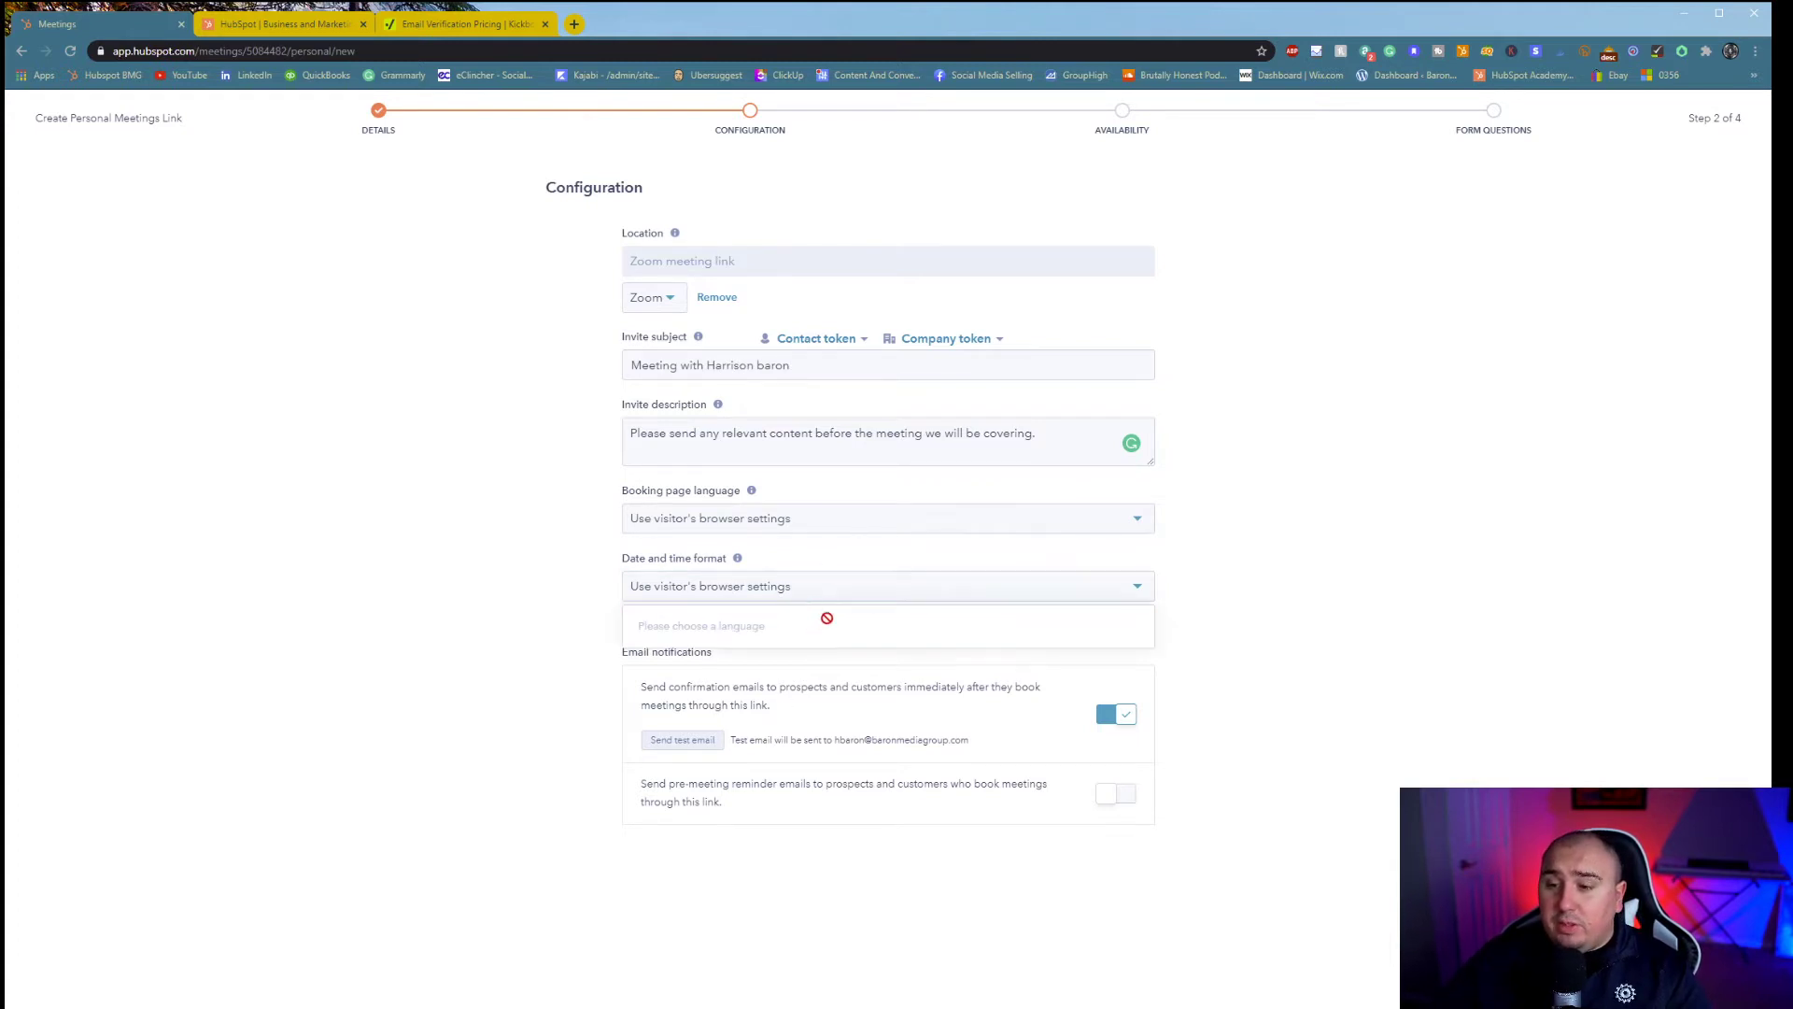
left_click(1355, 637)
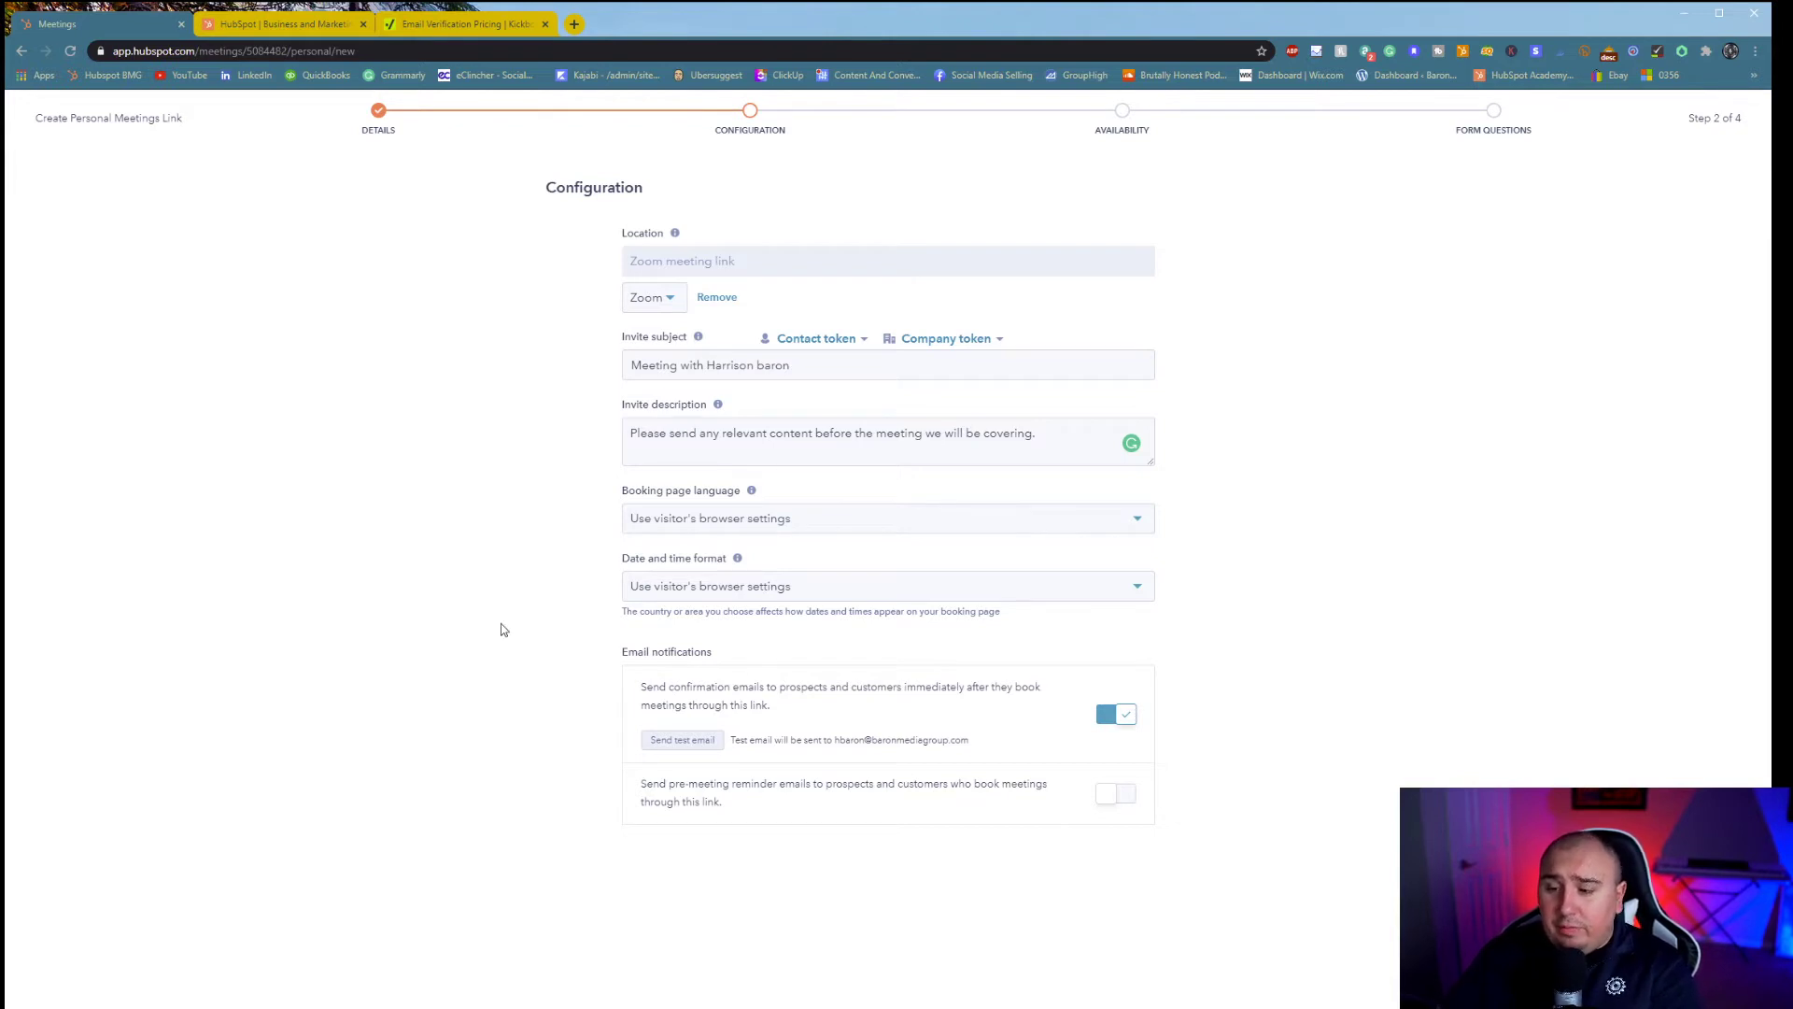
- Turn on pre-meeting reminders with a first reminder 15 minutes before
left_click(1126, 795)
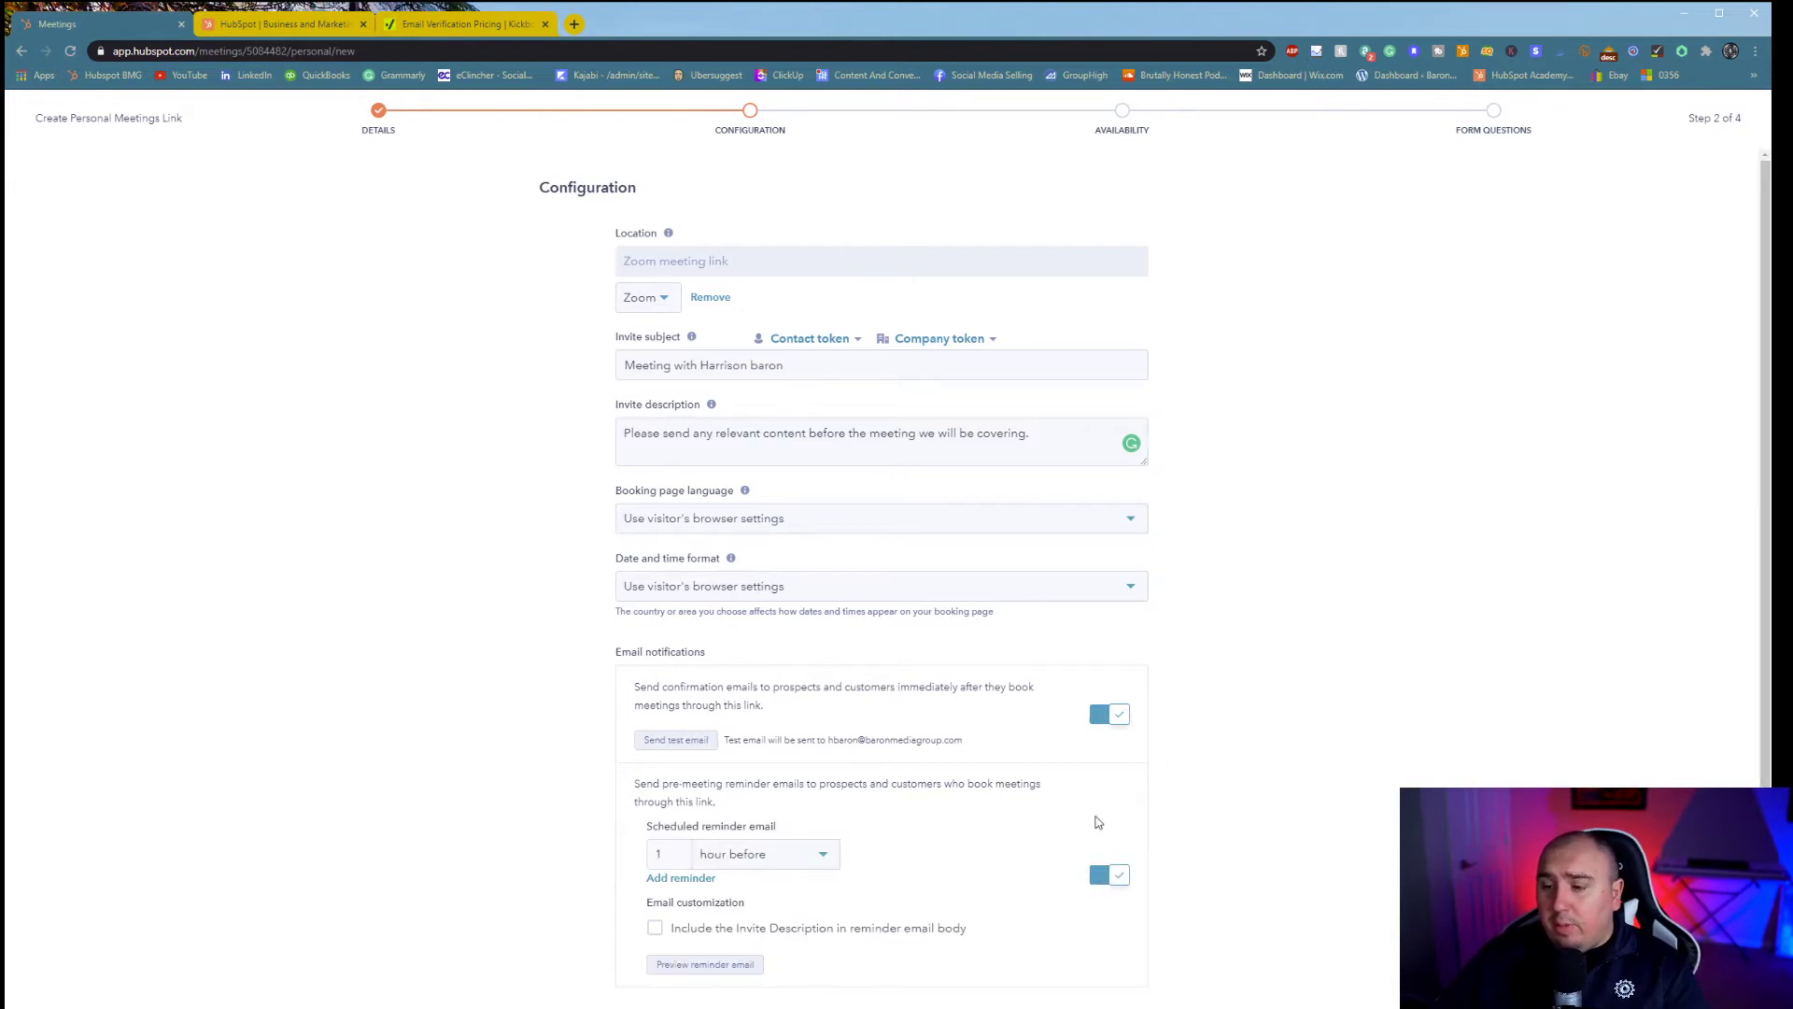
left_click(725, 853)
left_click(808, 985)
left_click(680, 855)
type("5")
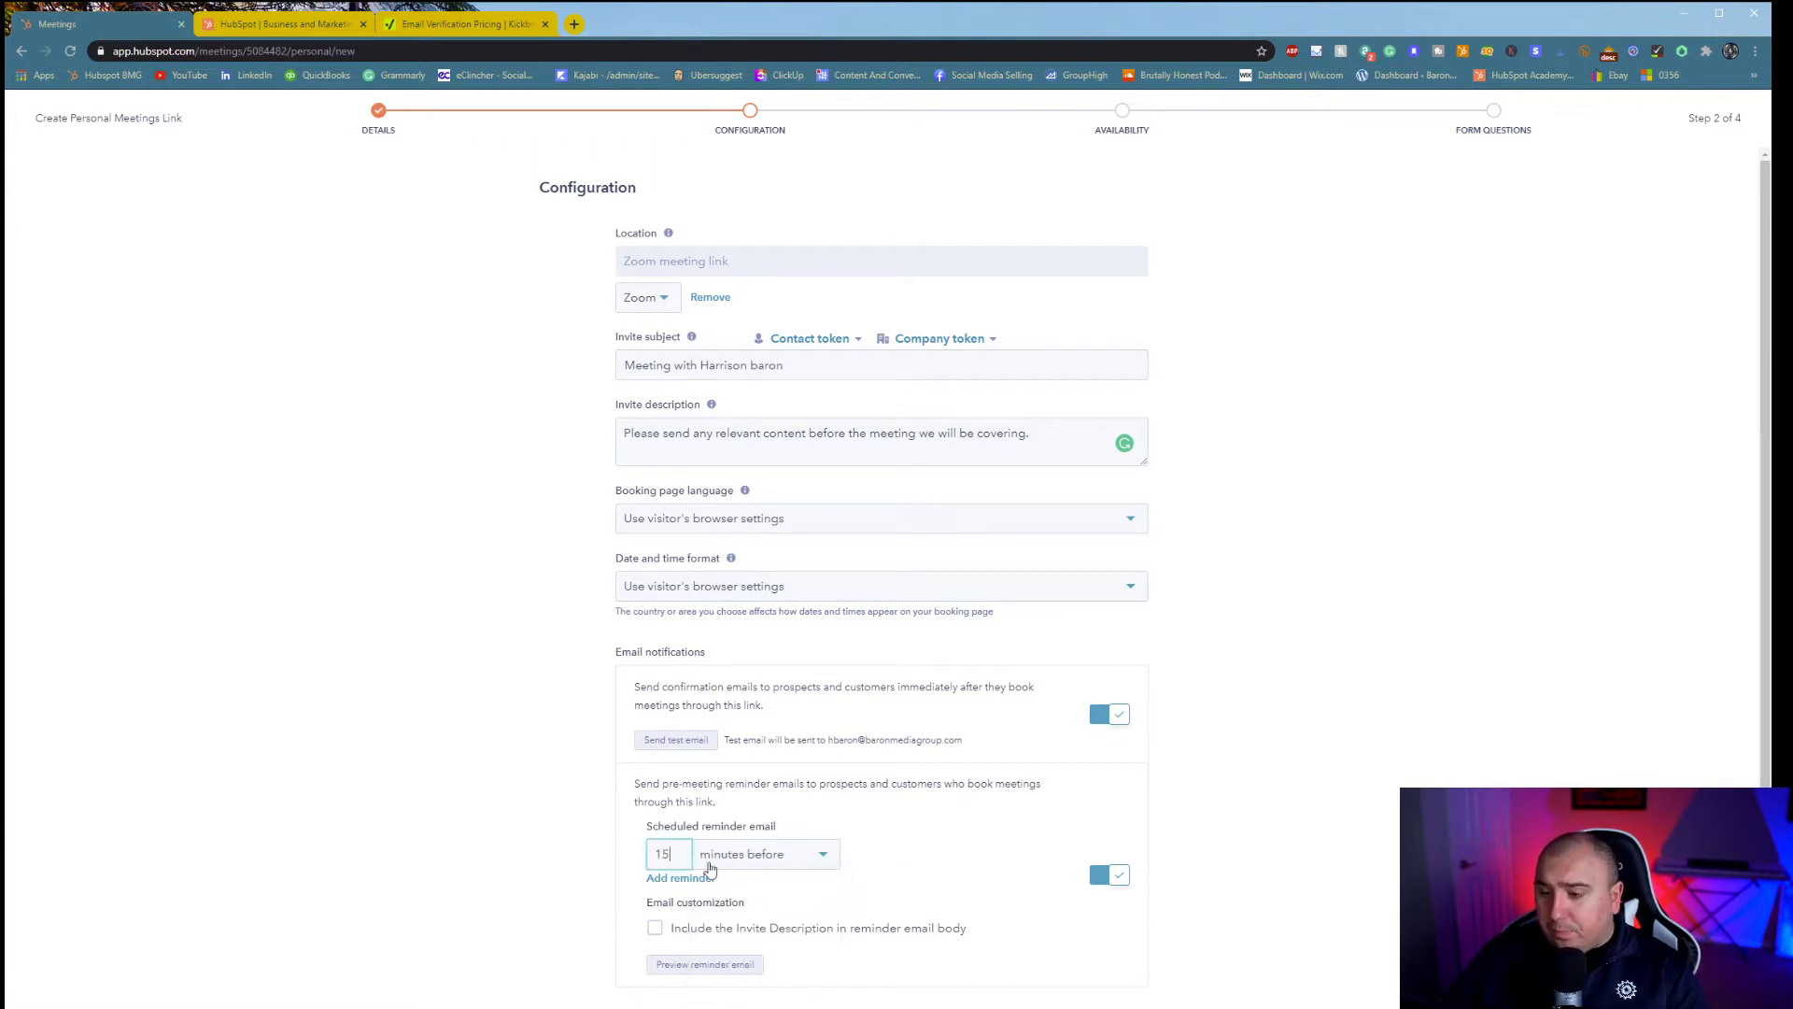
left_click(504, 958)
- Add a second reminder 1 hour before and include the invite description in reminders
left_click(660, 892)
left_click(689, 894)
left_click(740, 897)
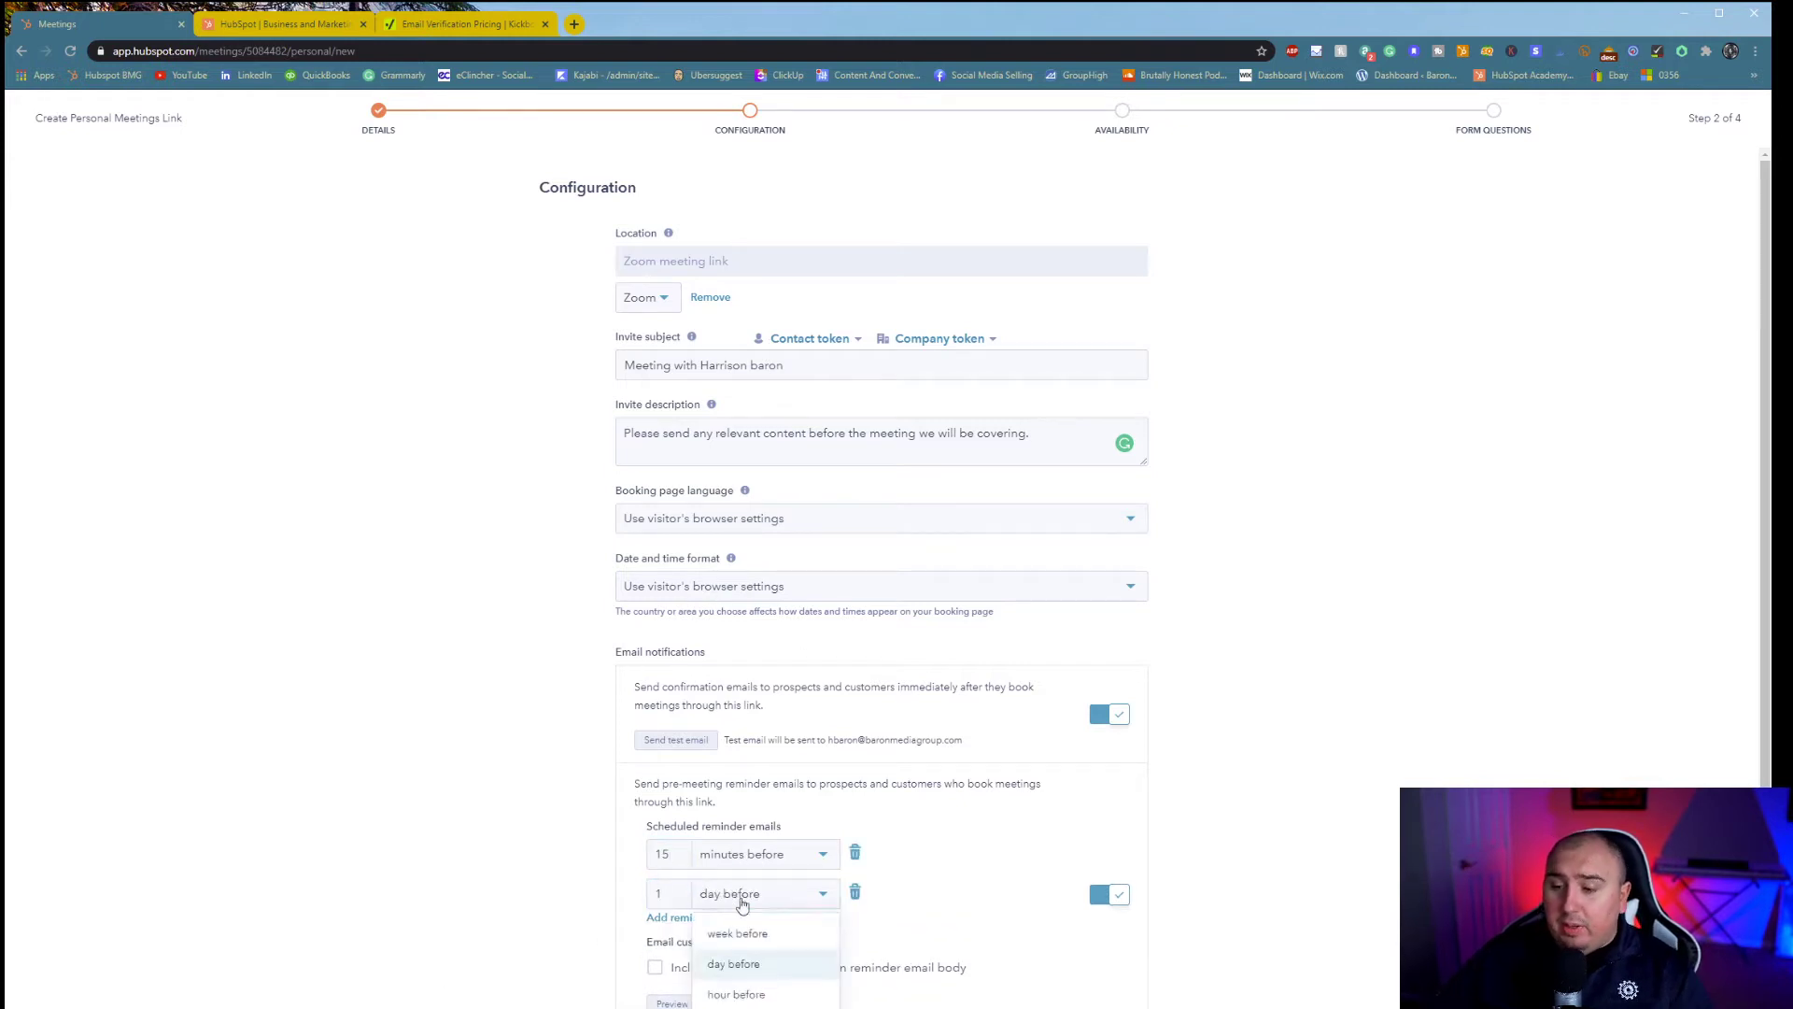
left_click(787, 995)
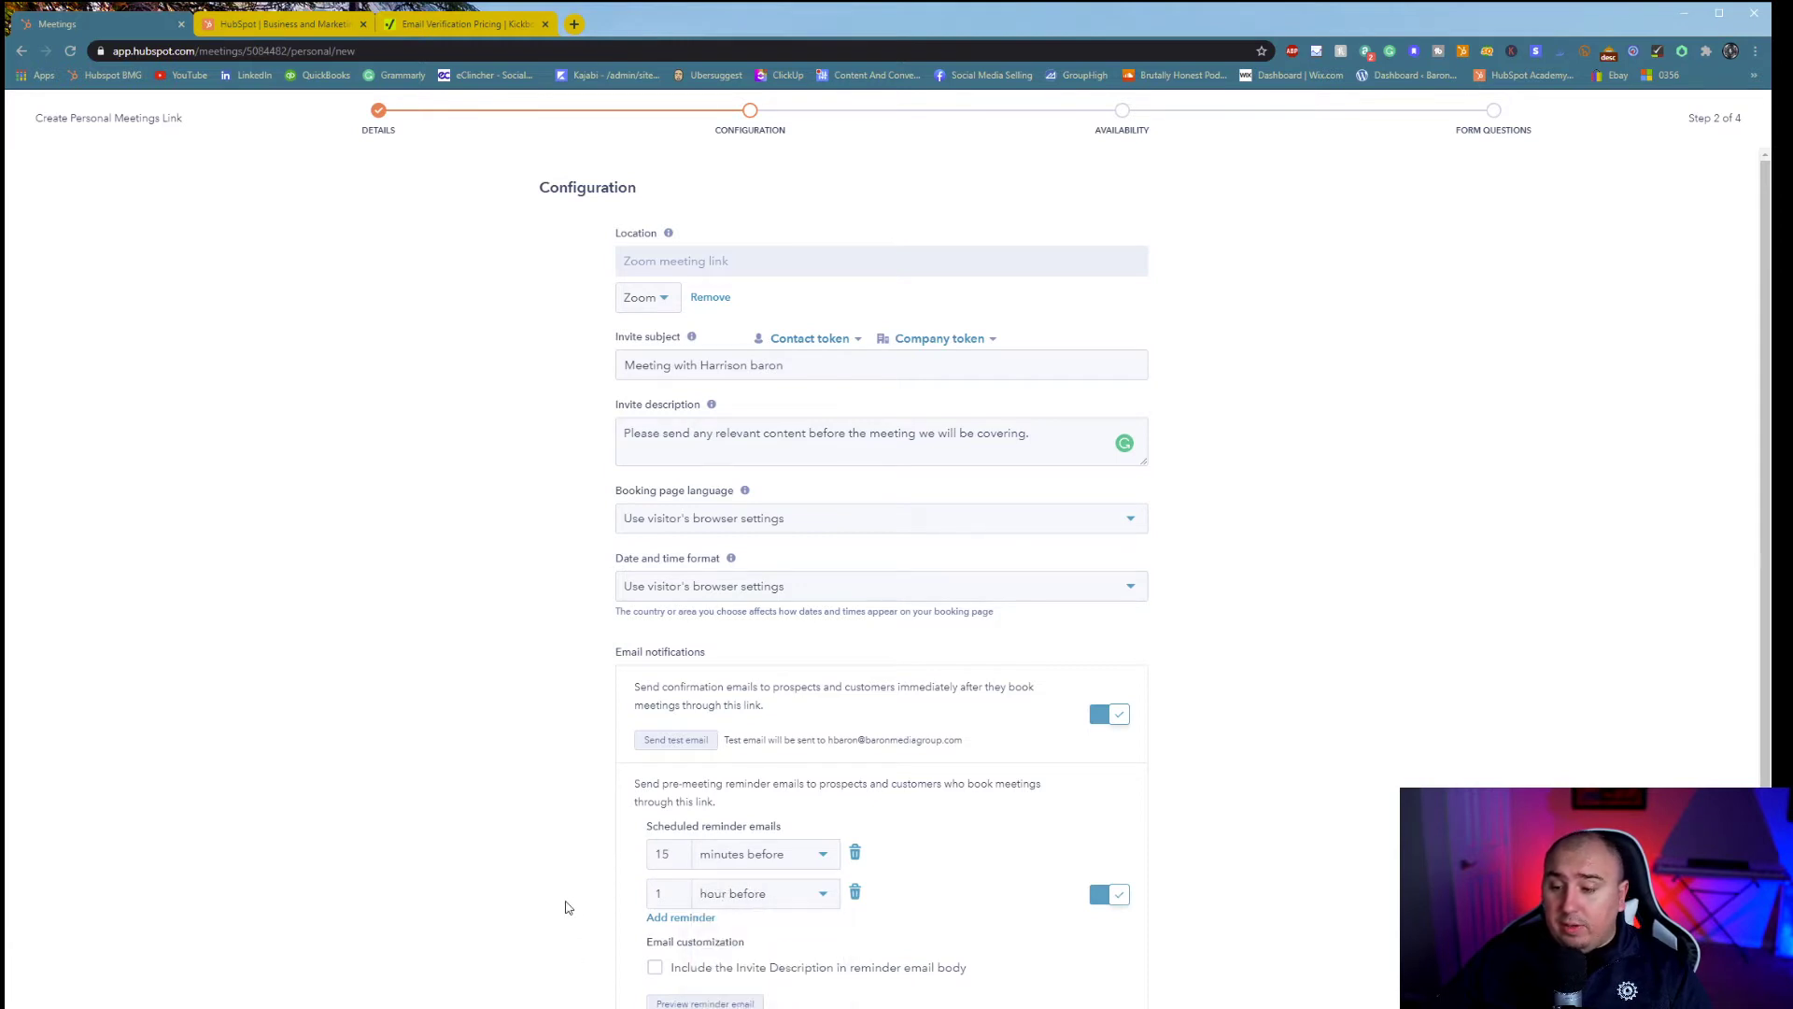
scroll(780, 948, "down", 1)
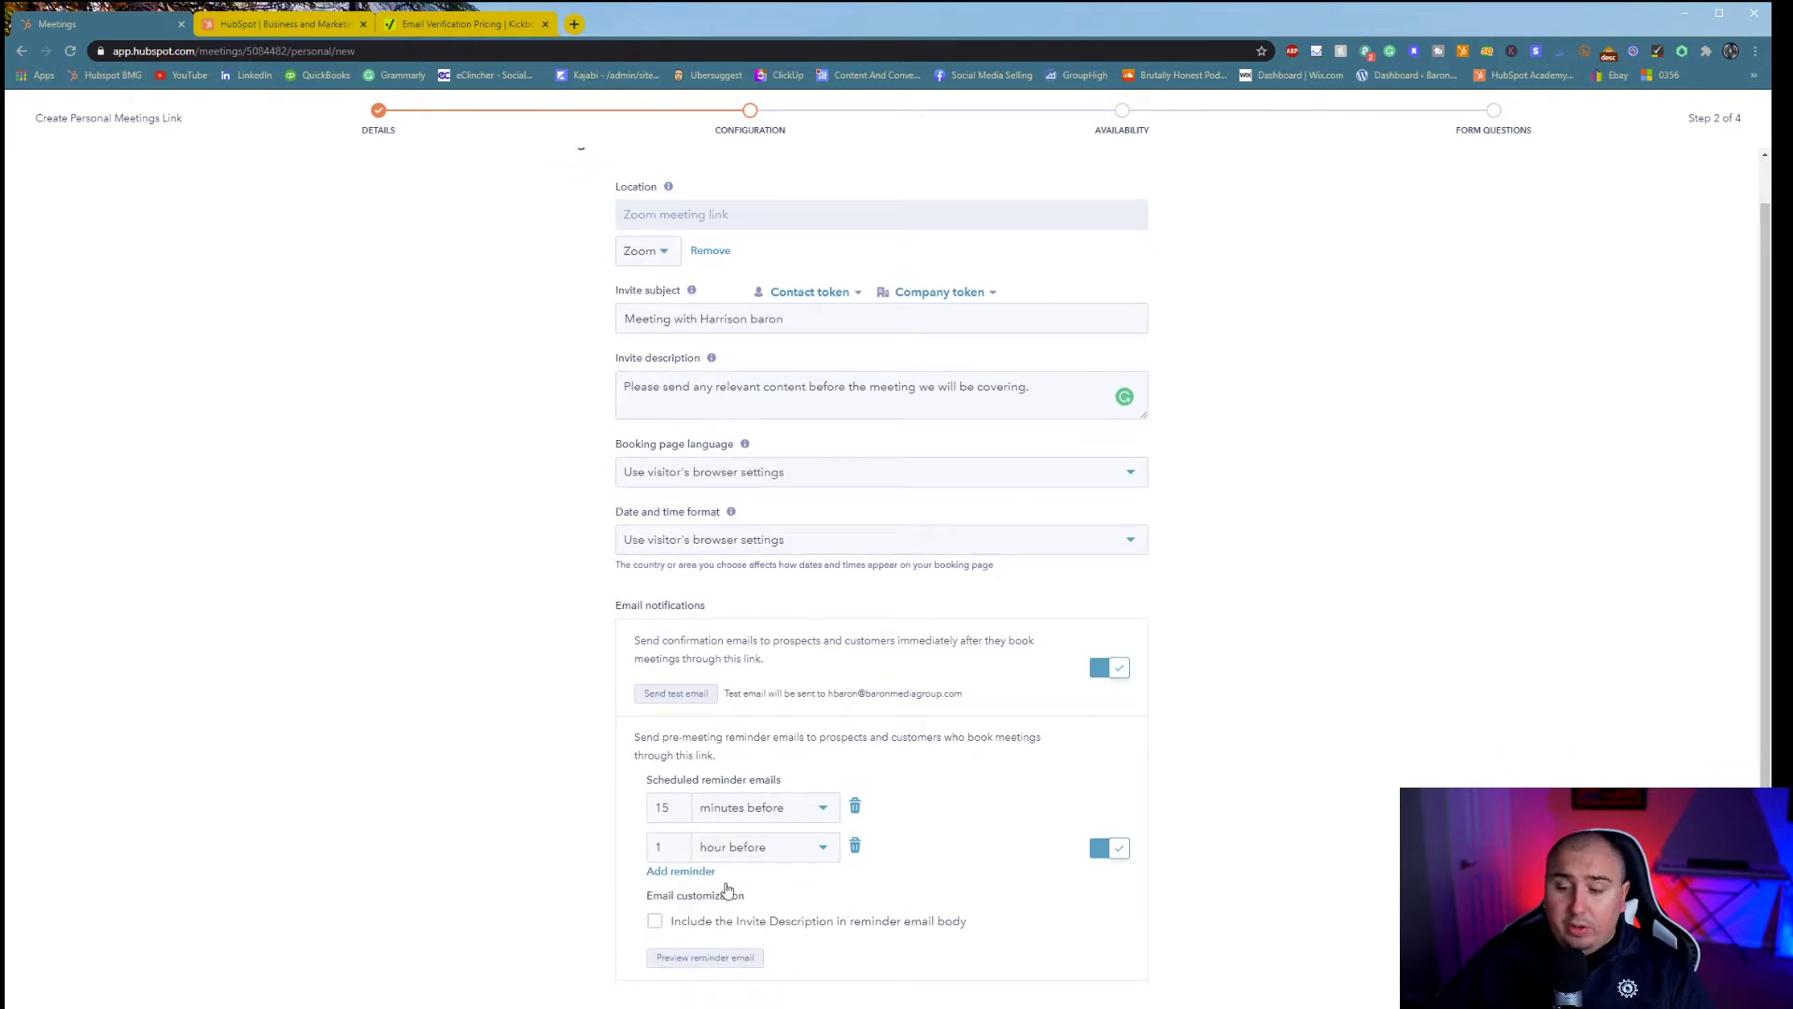
left_click(654, 923)
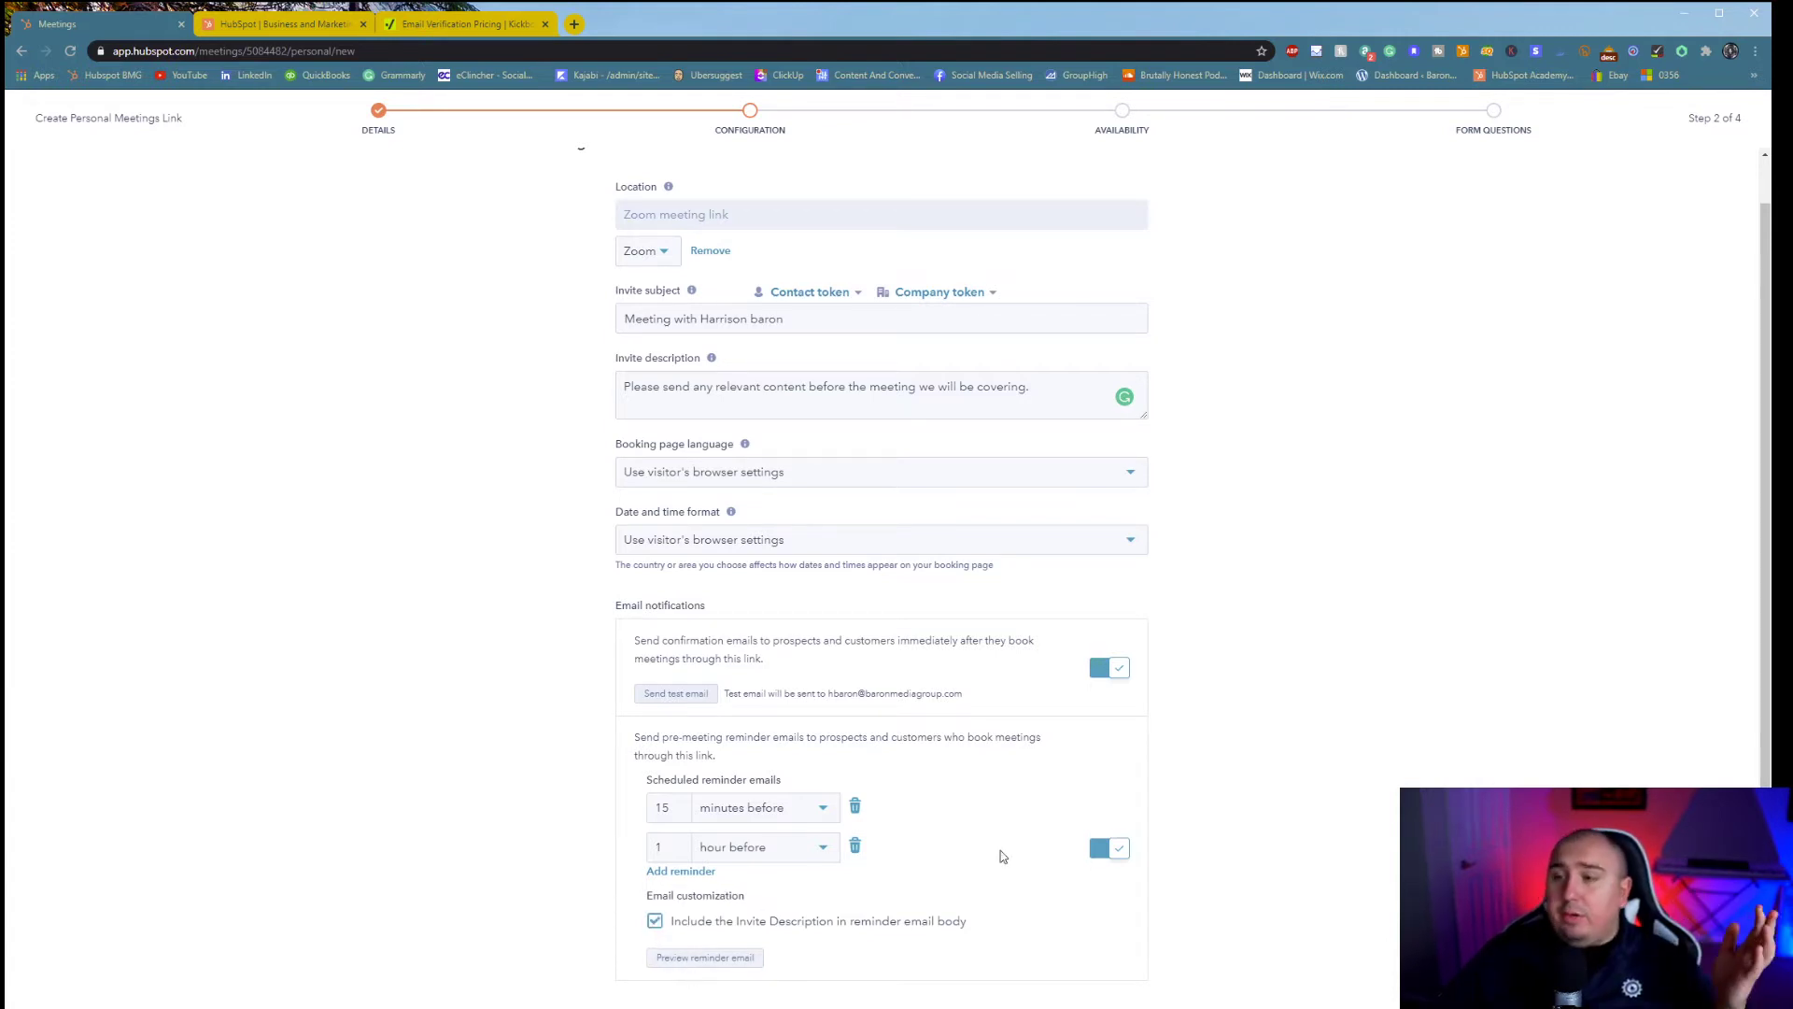
scroll(595, 343, "up", 1)
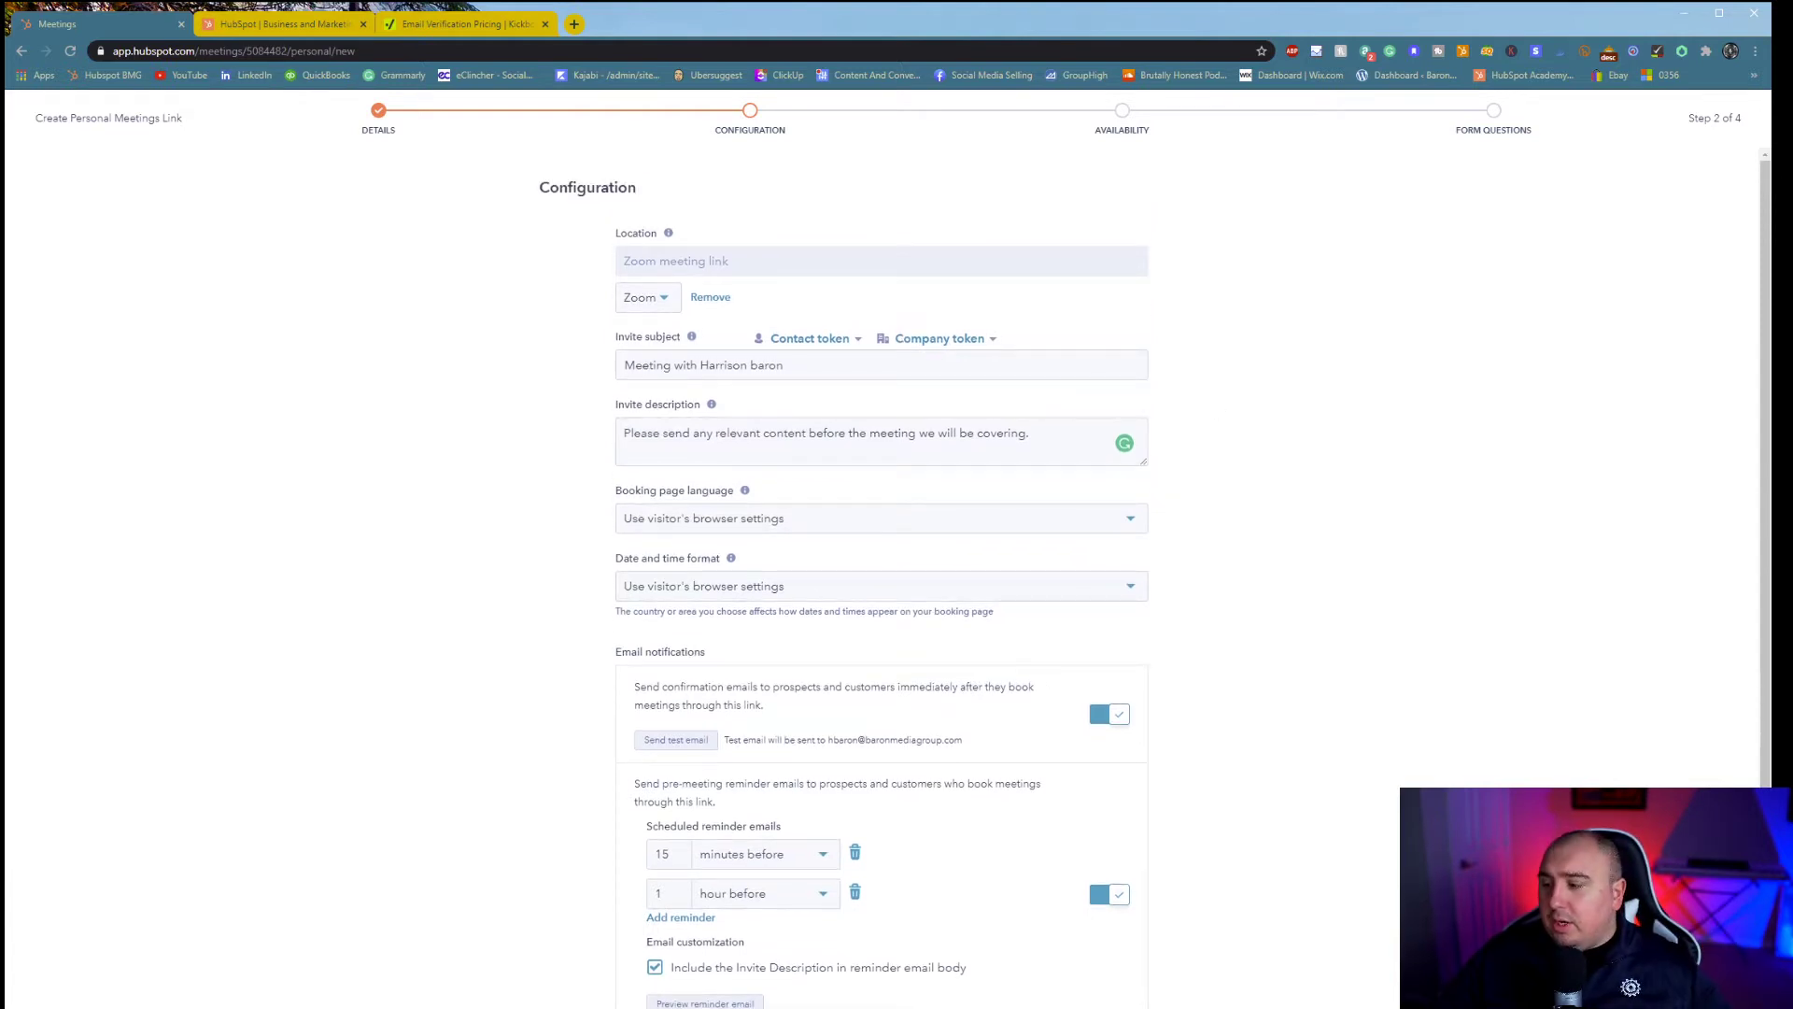
left_click(1708, 977)
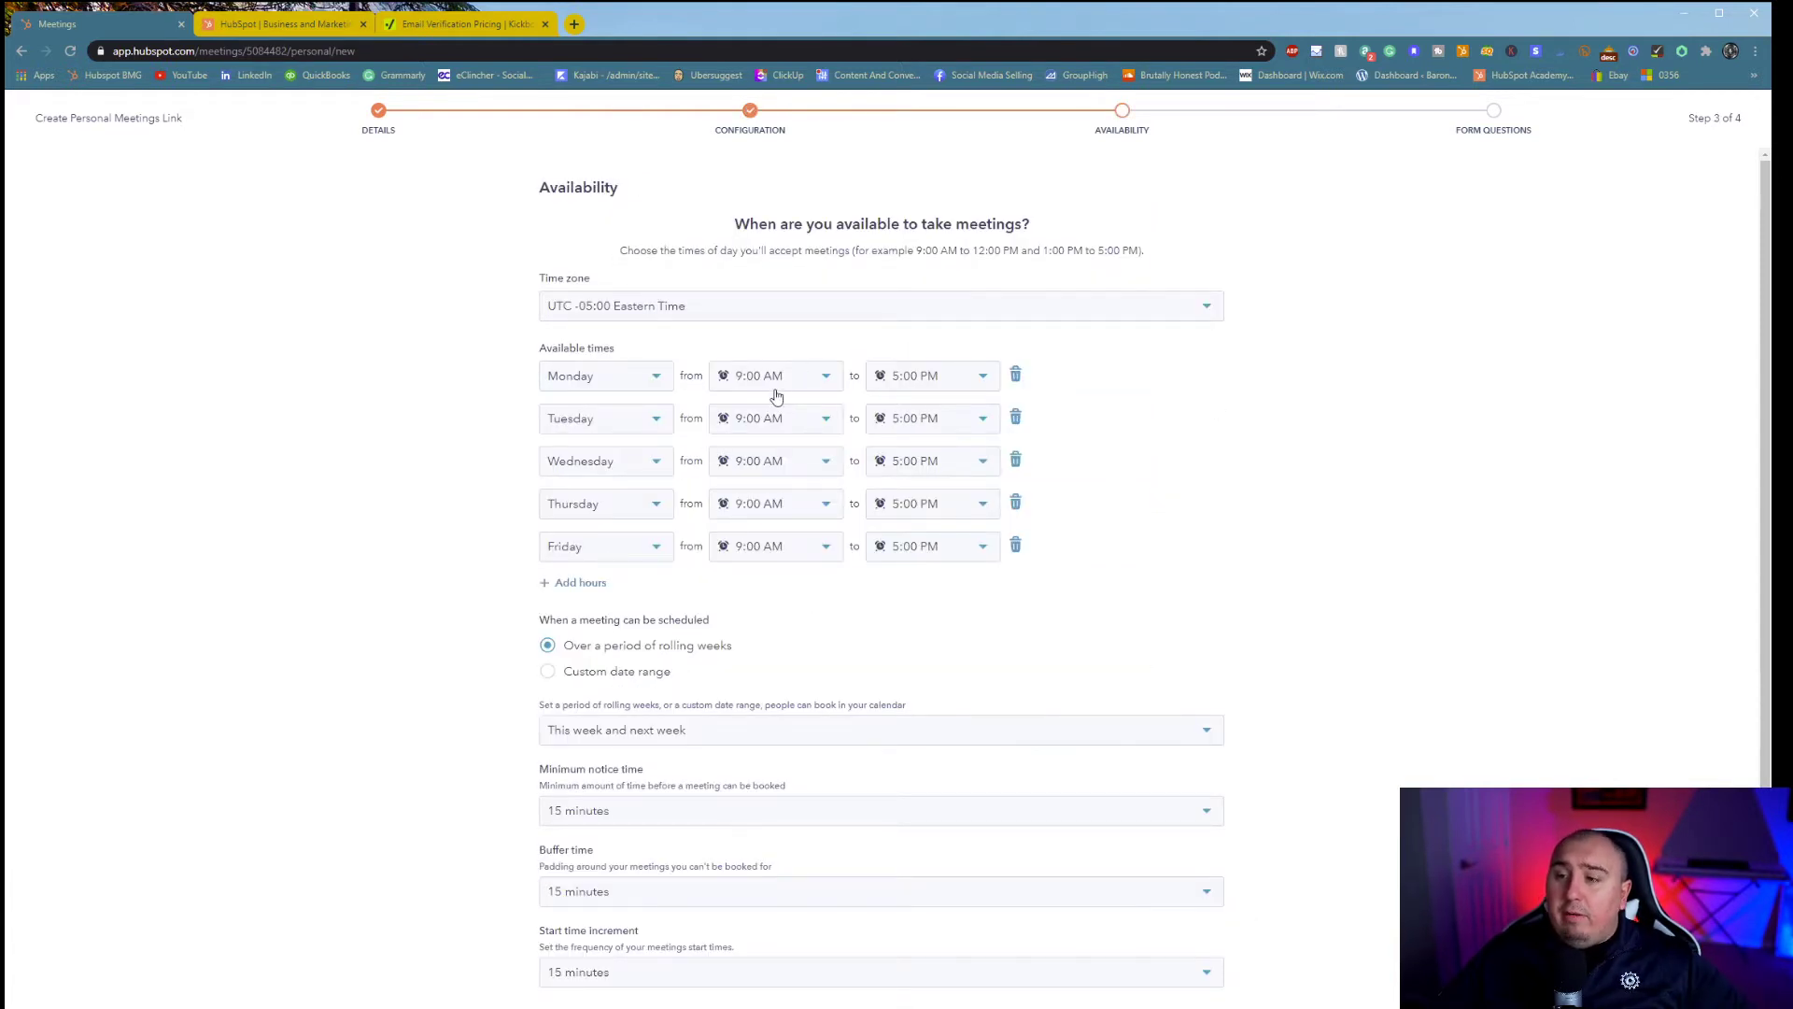
- Add an extra Mon - Fri 9:00 AM–5:00 PM availability row
left_click(598, 588)
left_click(607, 590)
left_click(829, 685)
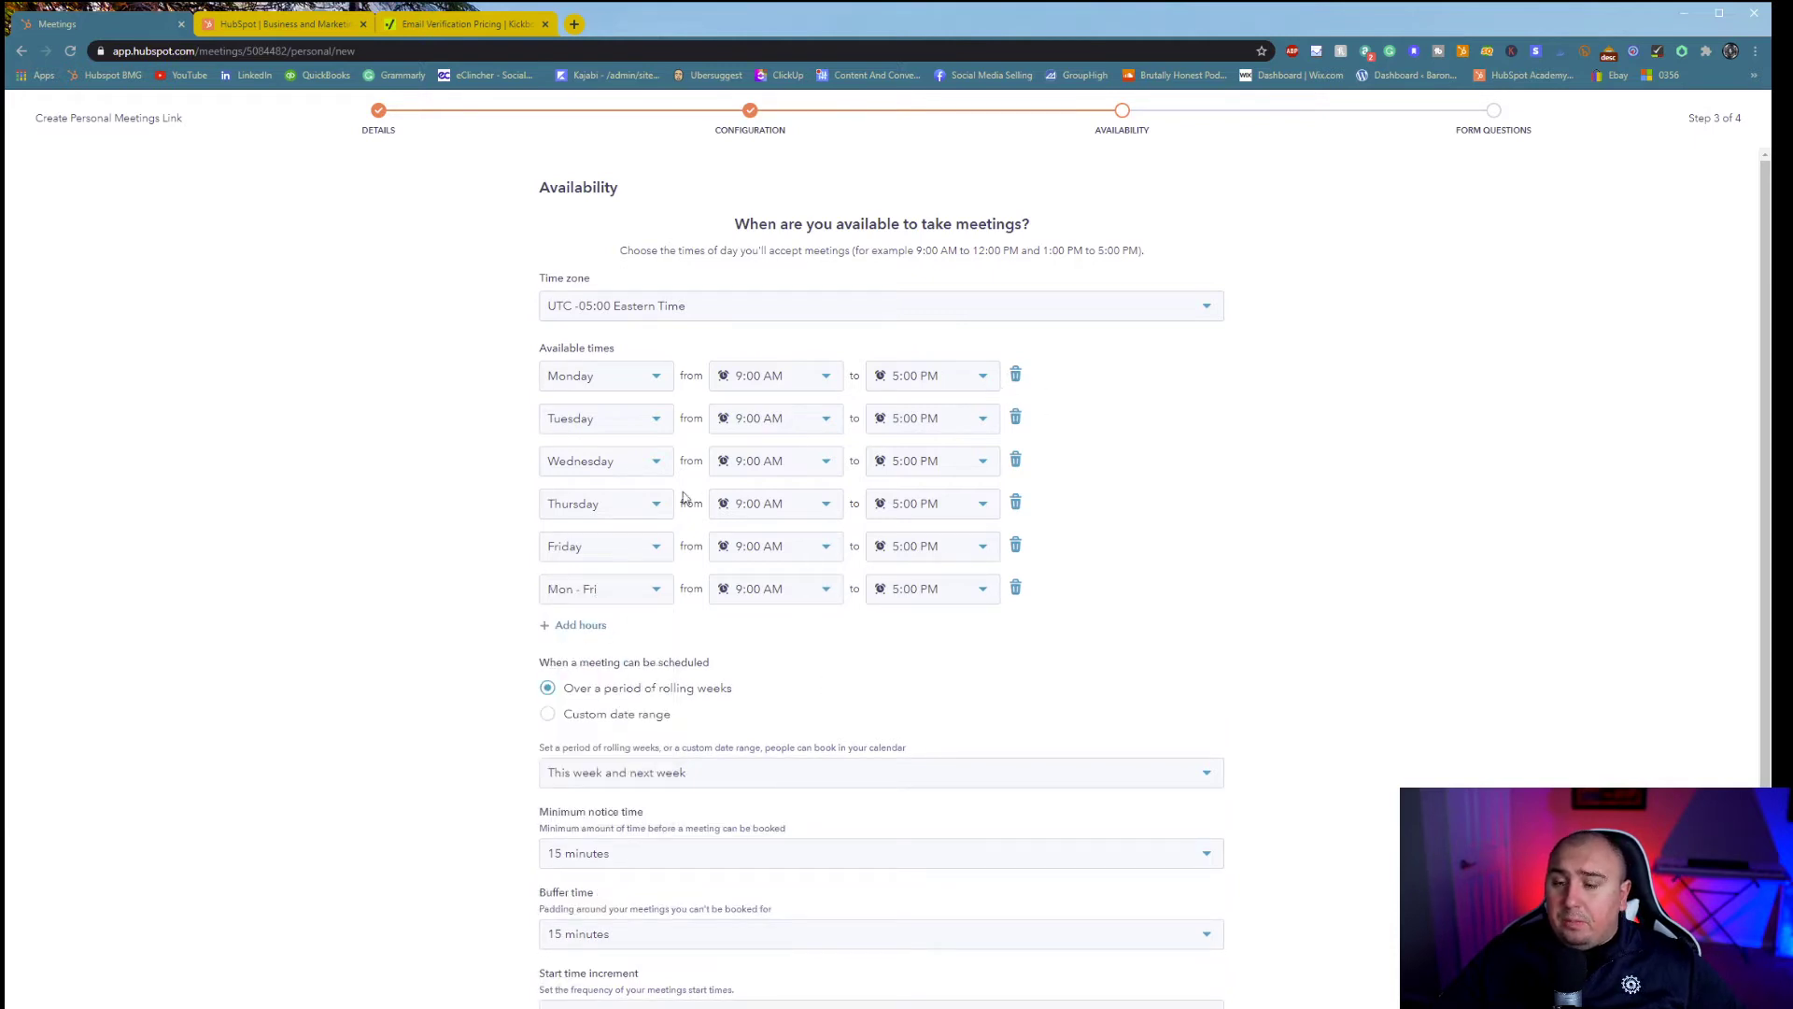
left_click(607, 598)
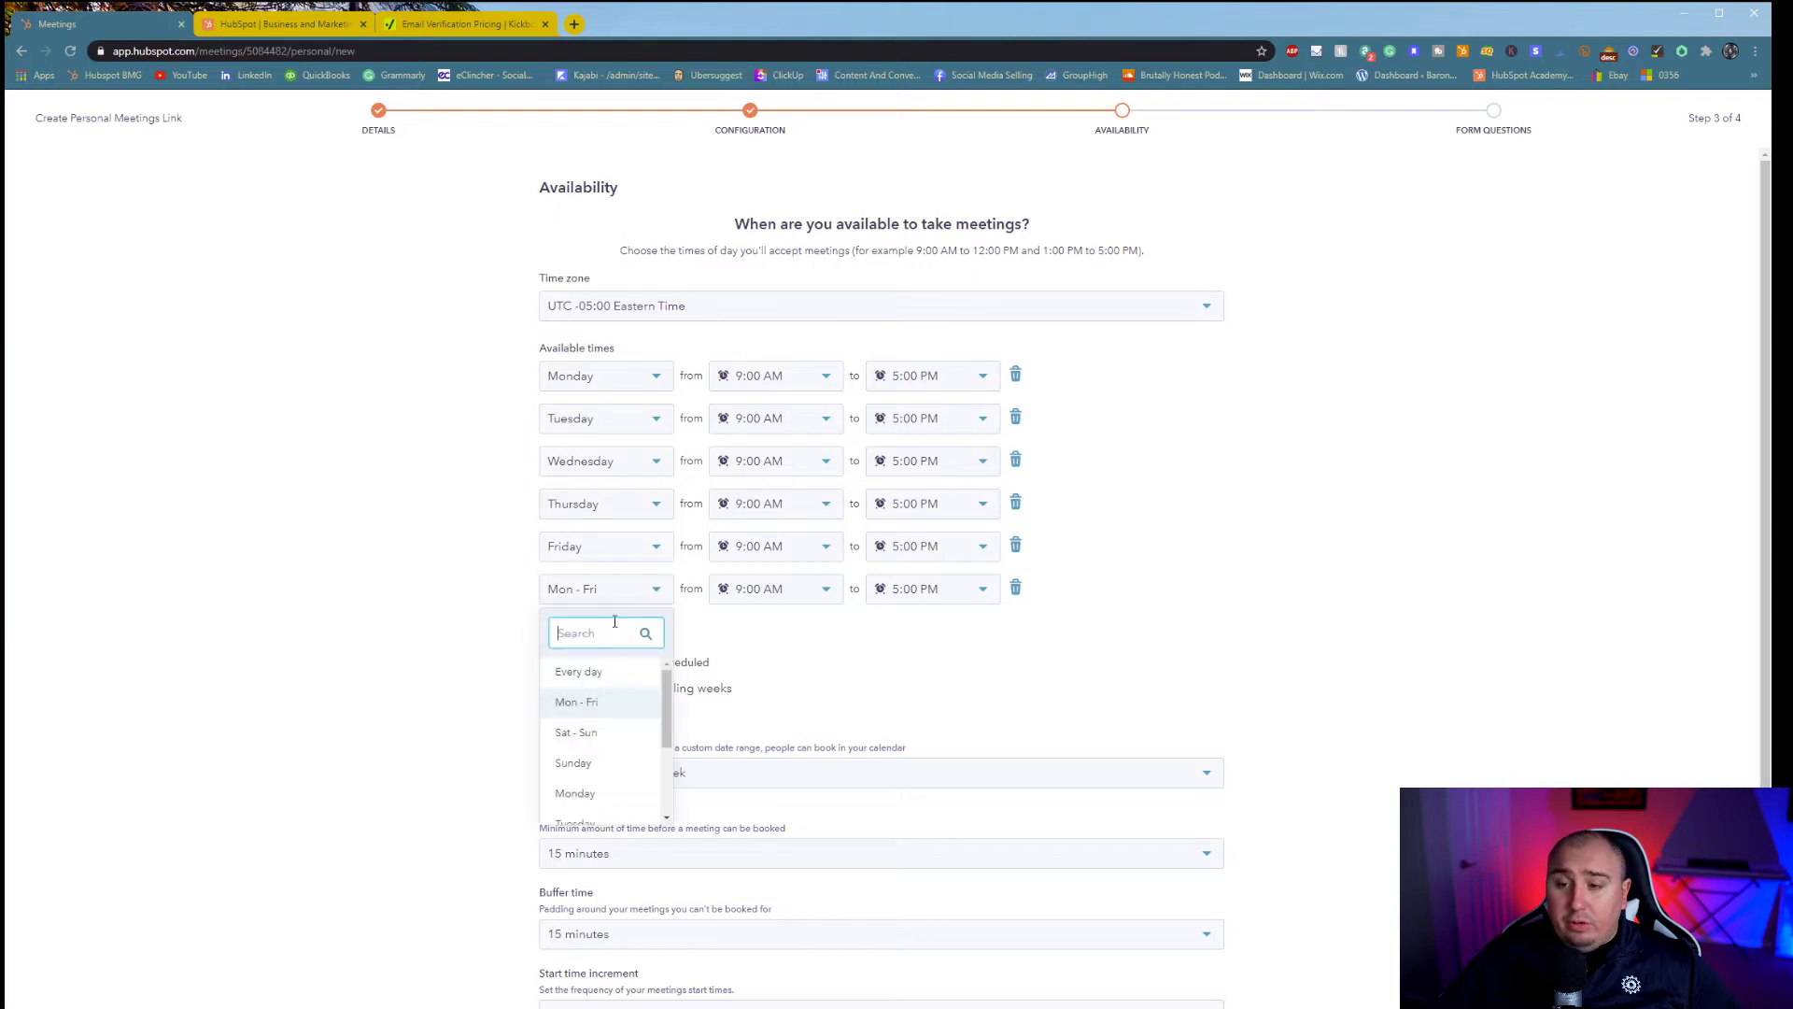
scroll(609, 766, "down", 3)
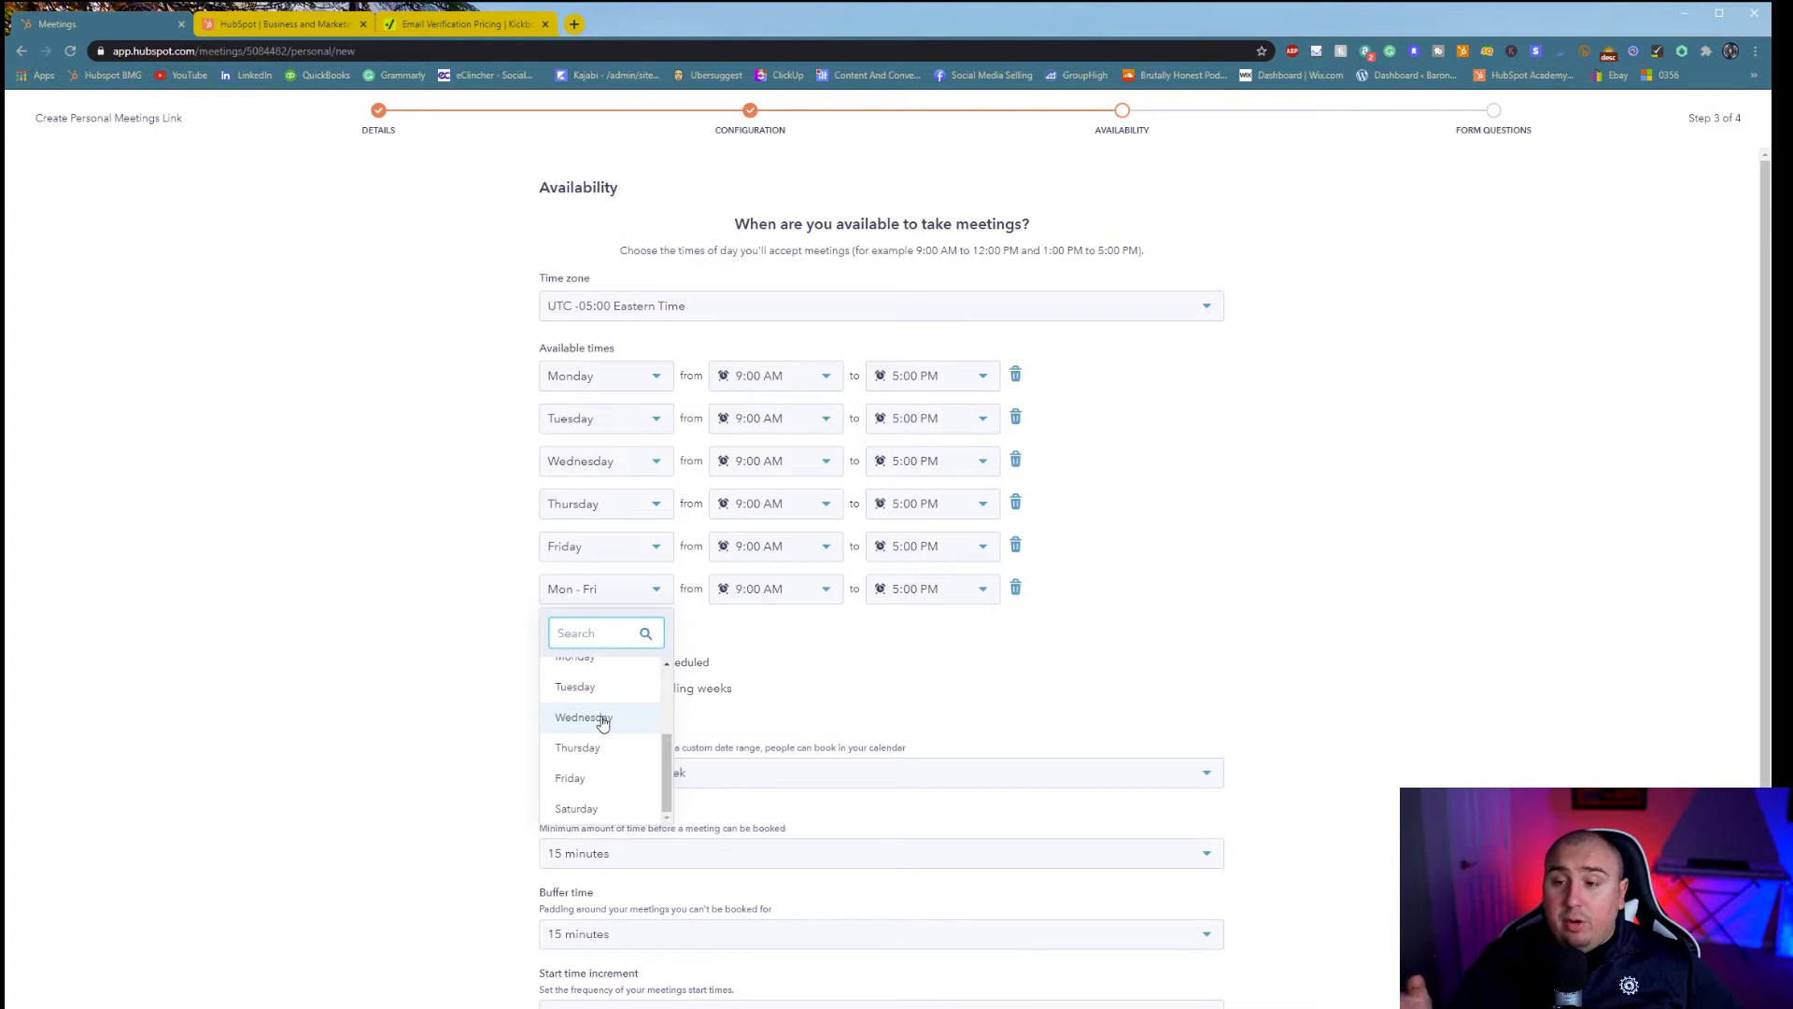
left_click(766, 689)
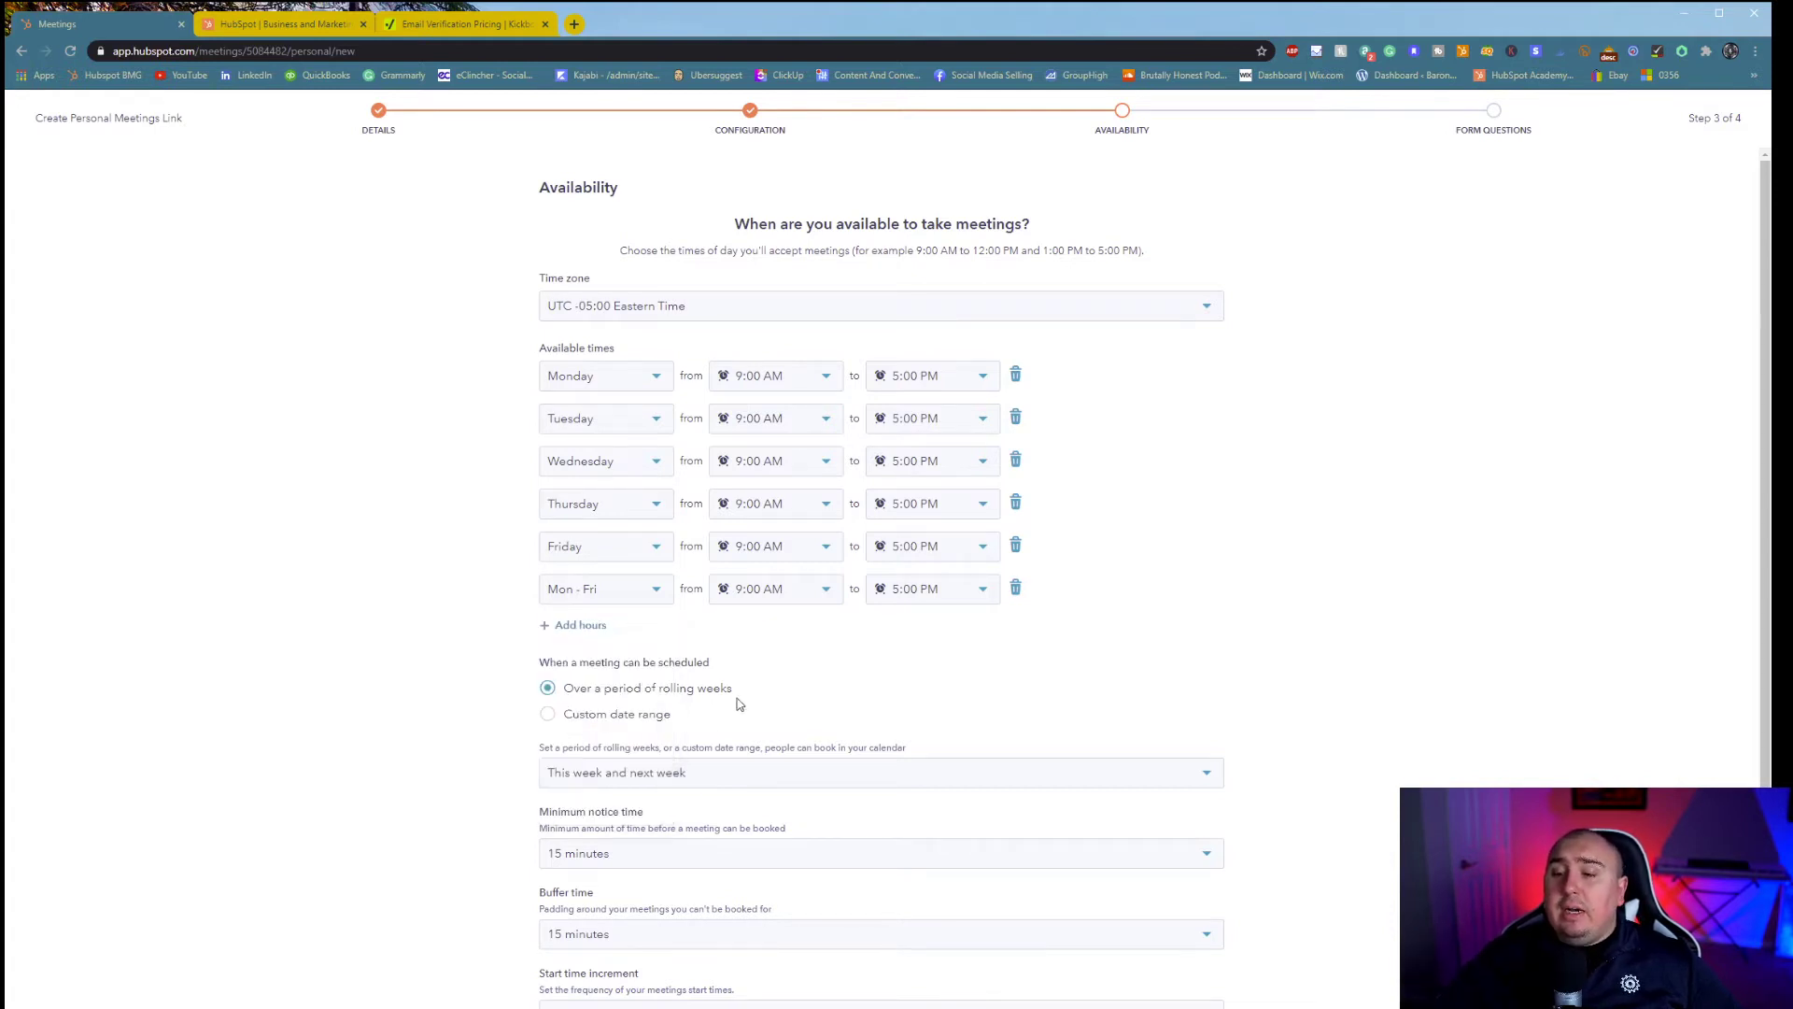
- Try the 3-week and custom date range booking periods, ending on a rolling-weeks window
left_click(620, 772)
left_click(668, 944)
scroll(580, 740, "down", 1)
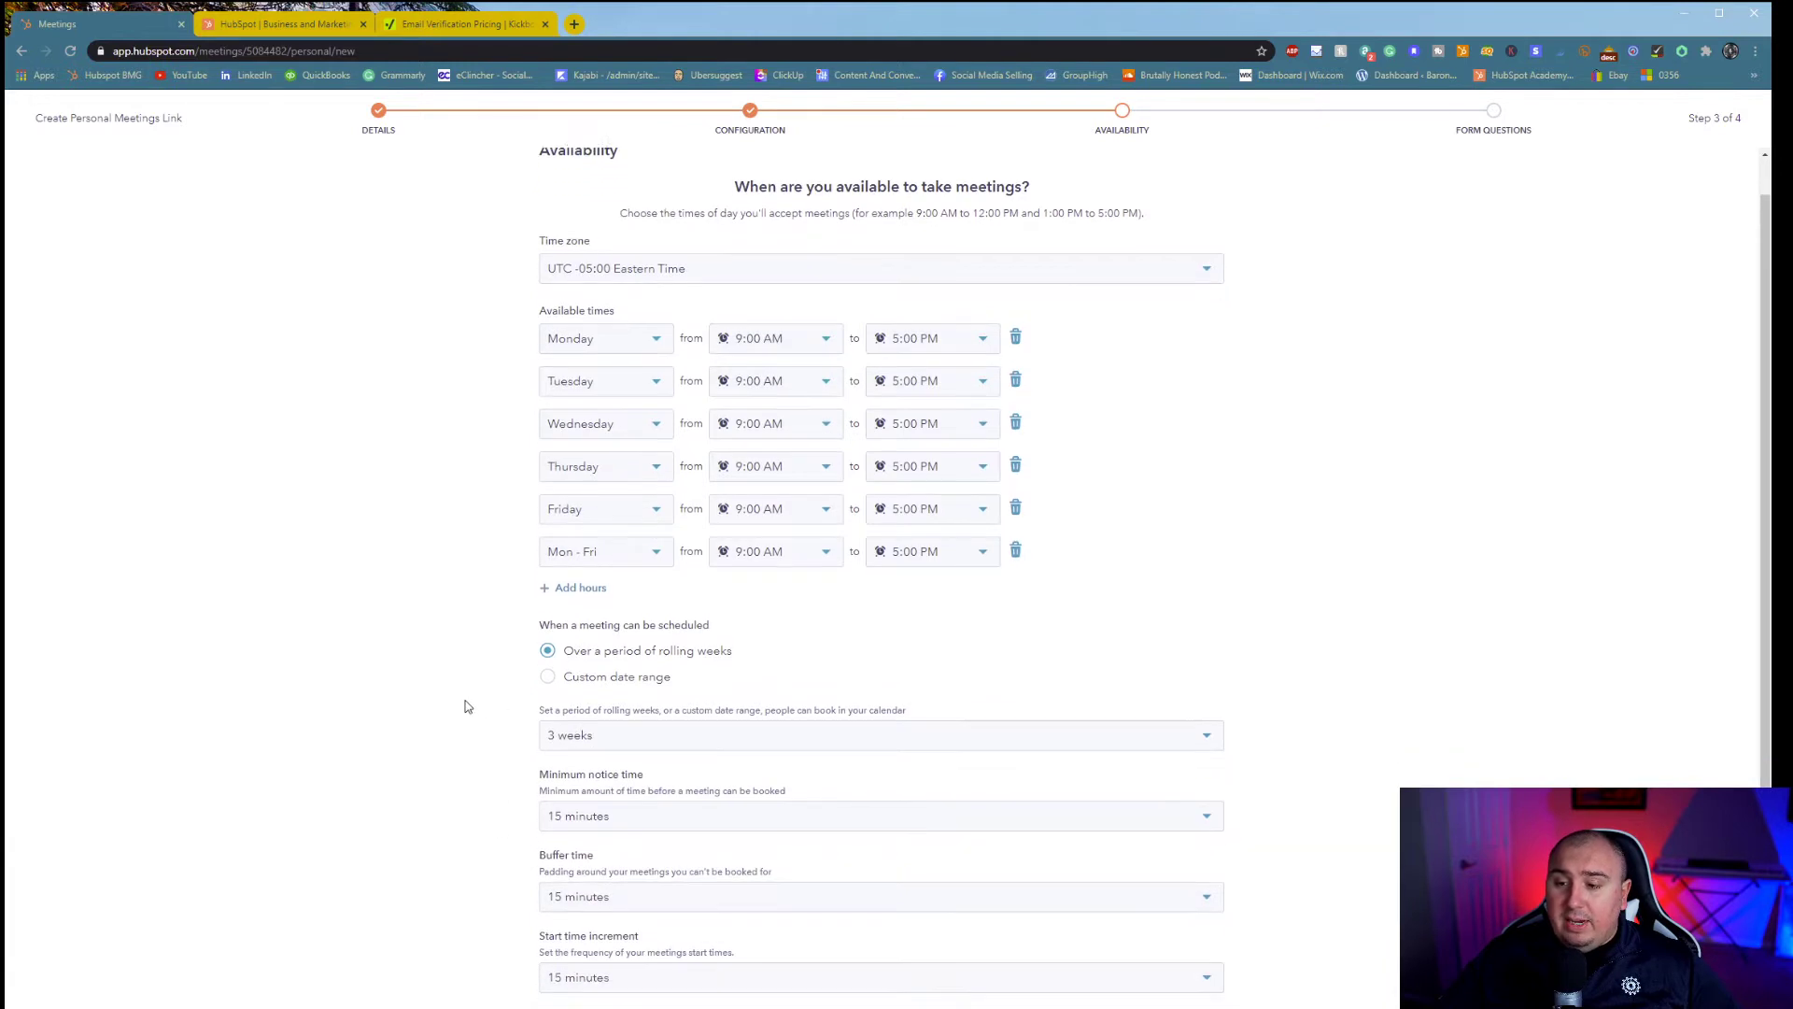
left_click(549, 665)
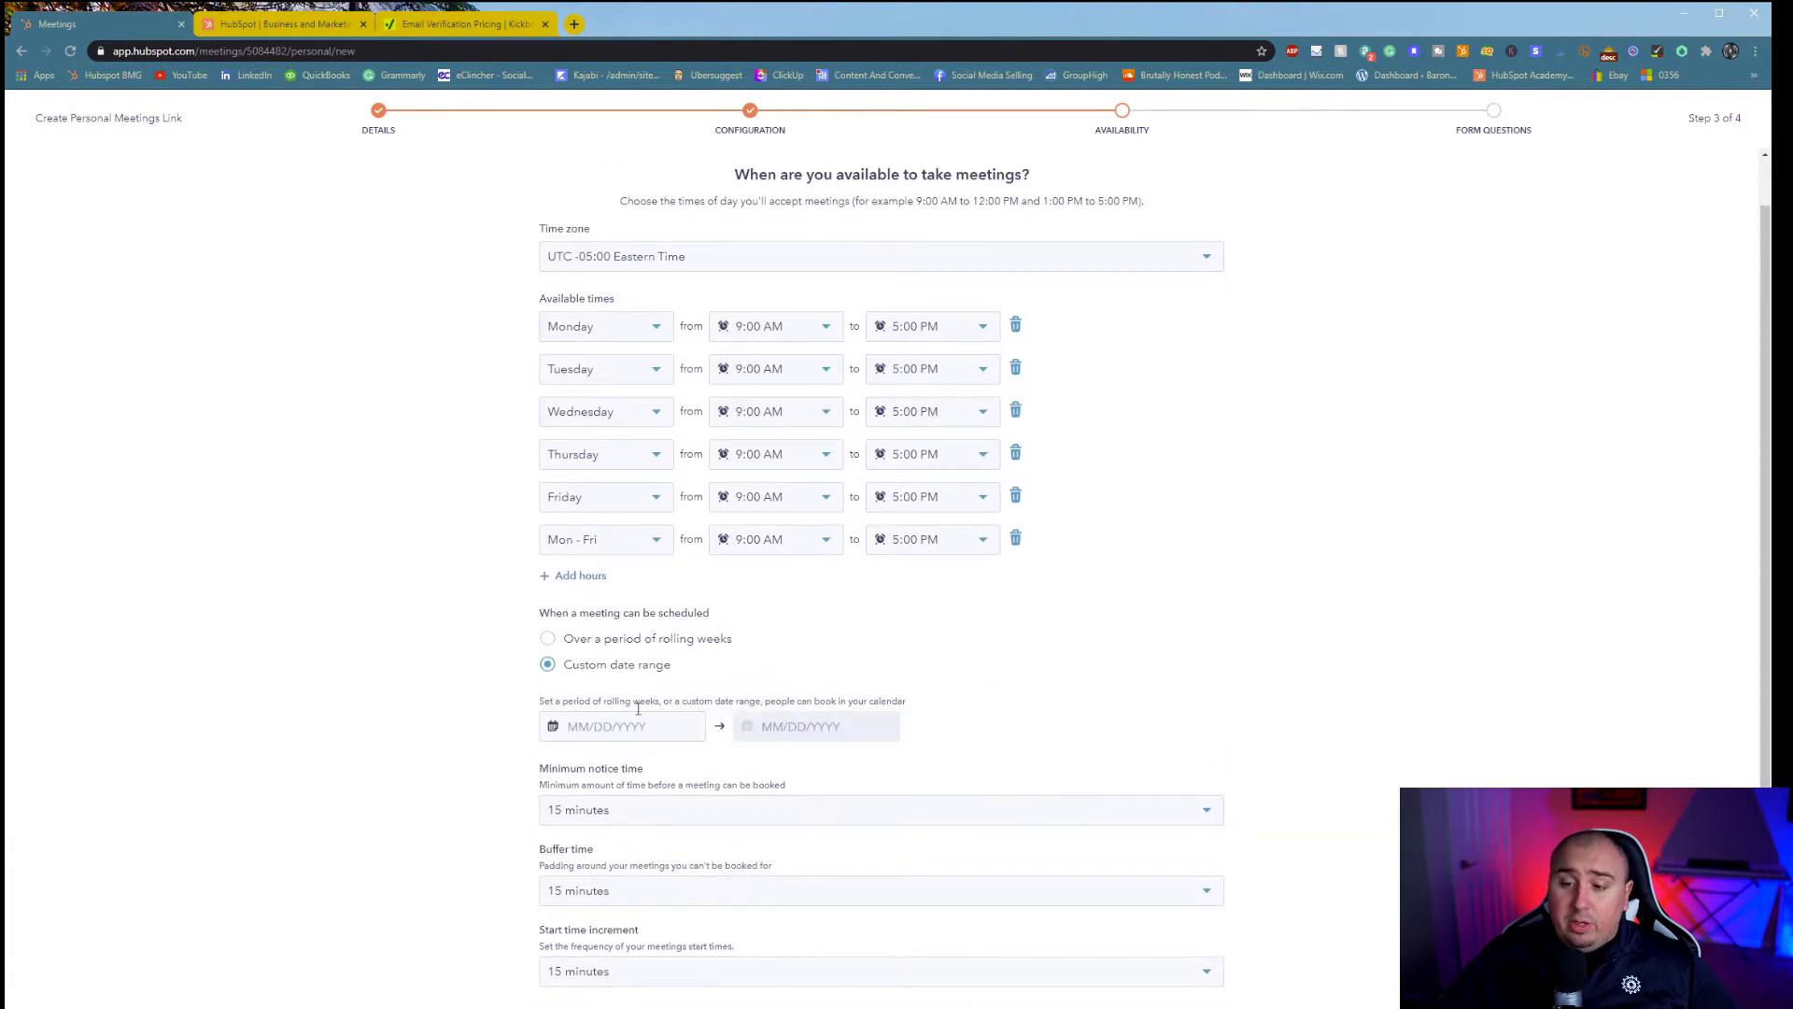
left_click(545, 640)
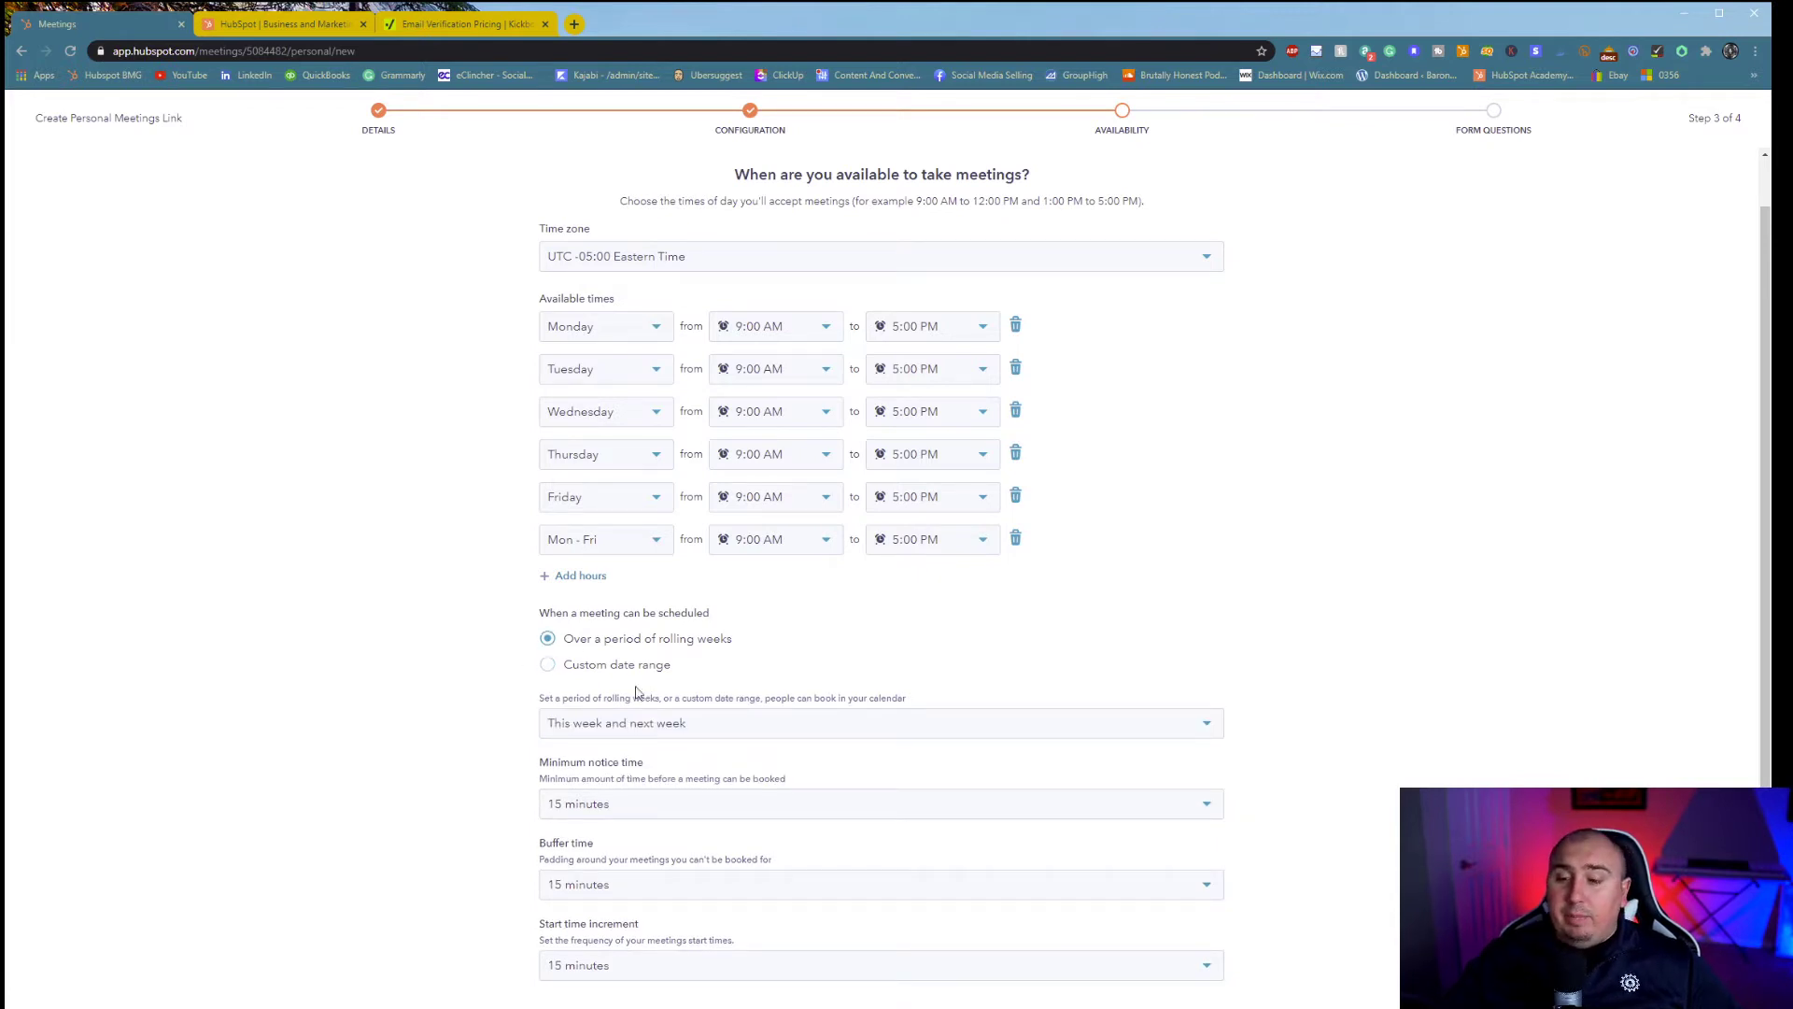
left_click(590, 722)
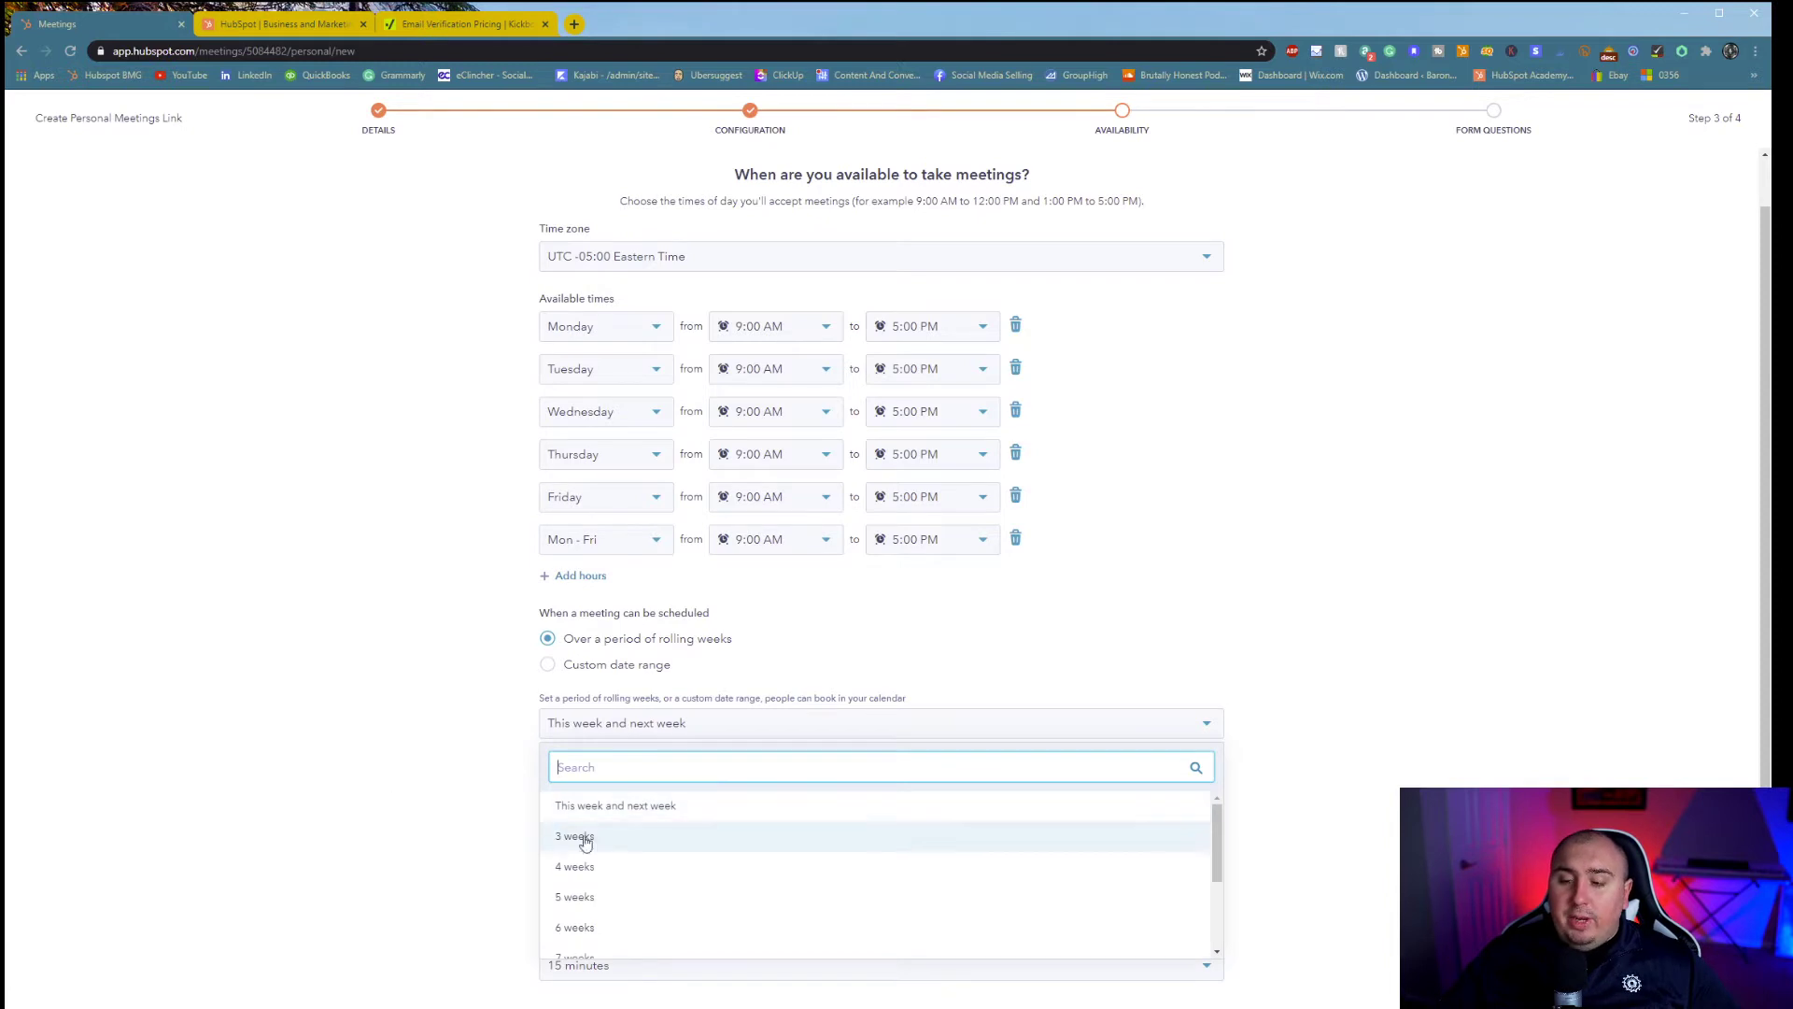
left_click(470, 793)
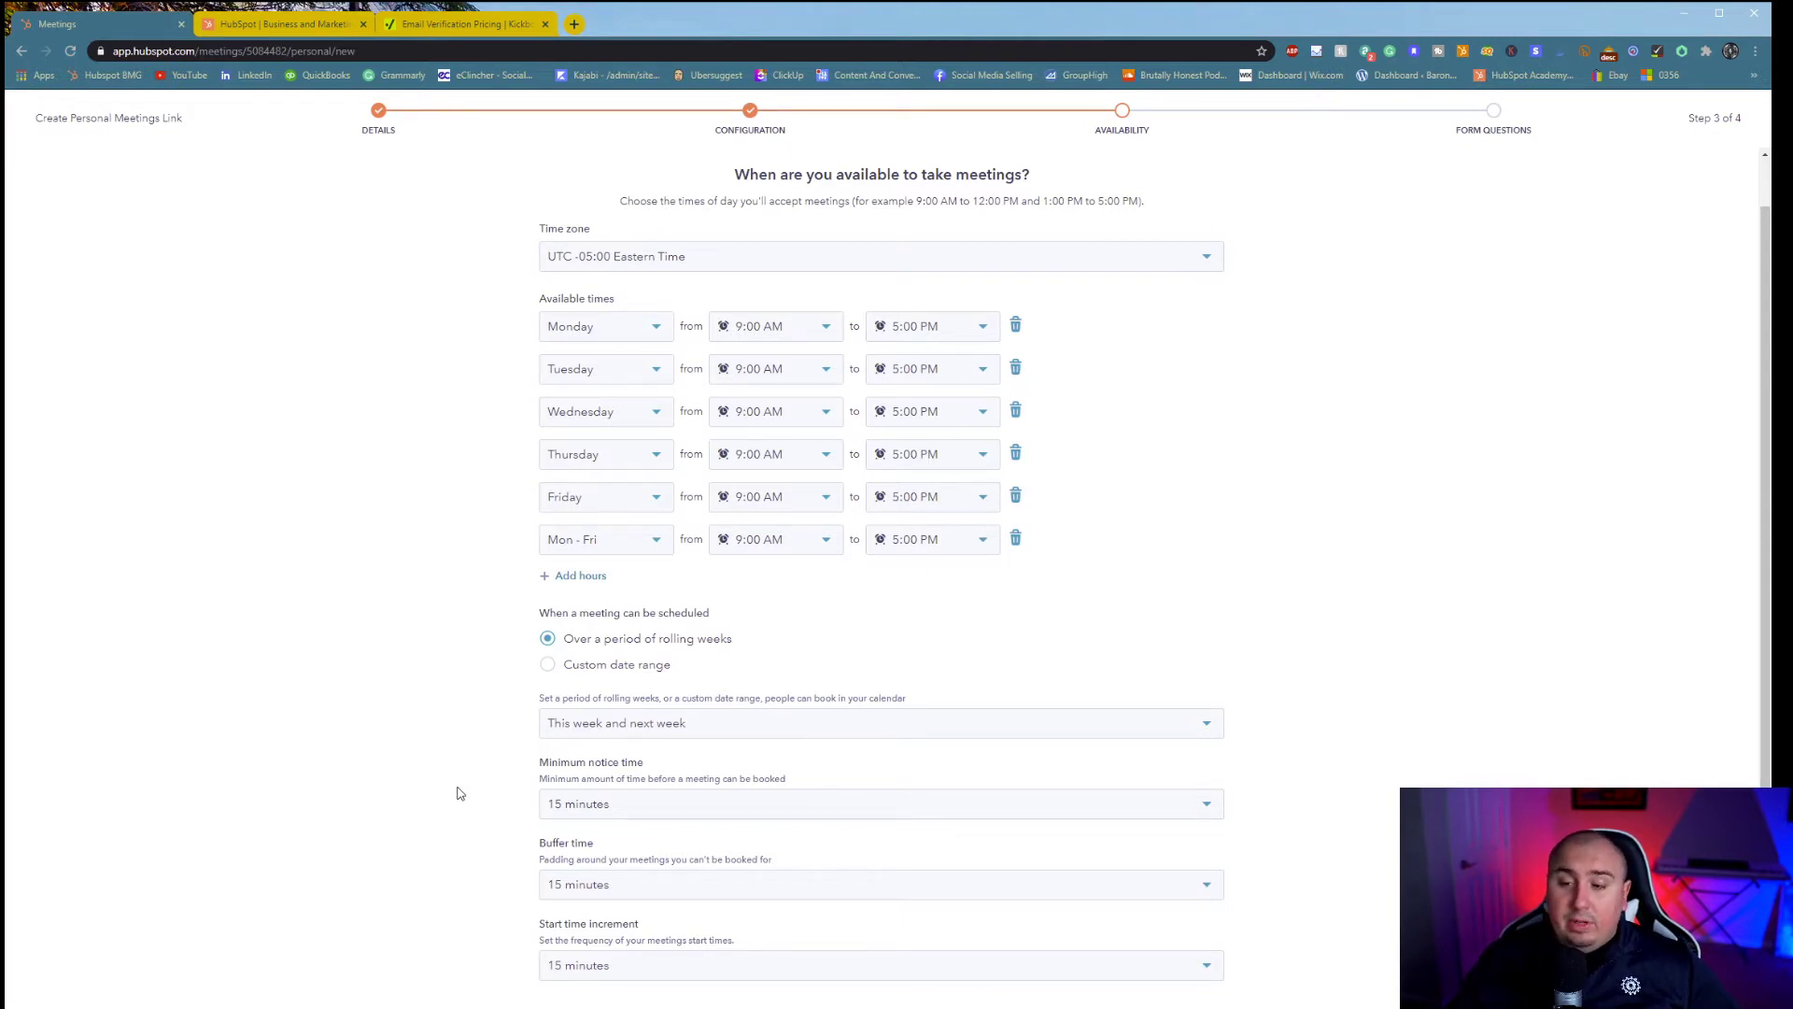
- Set minimum notice time to 1 day and buffer time to 1 hour
left_click(785, 809)
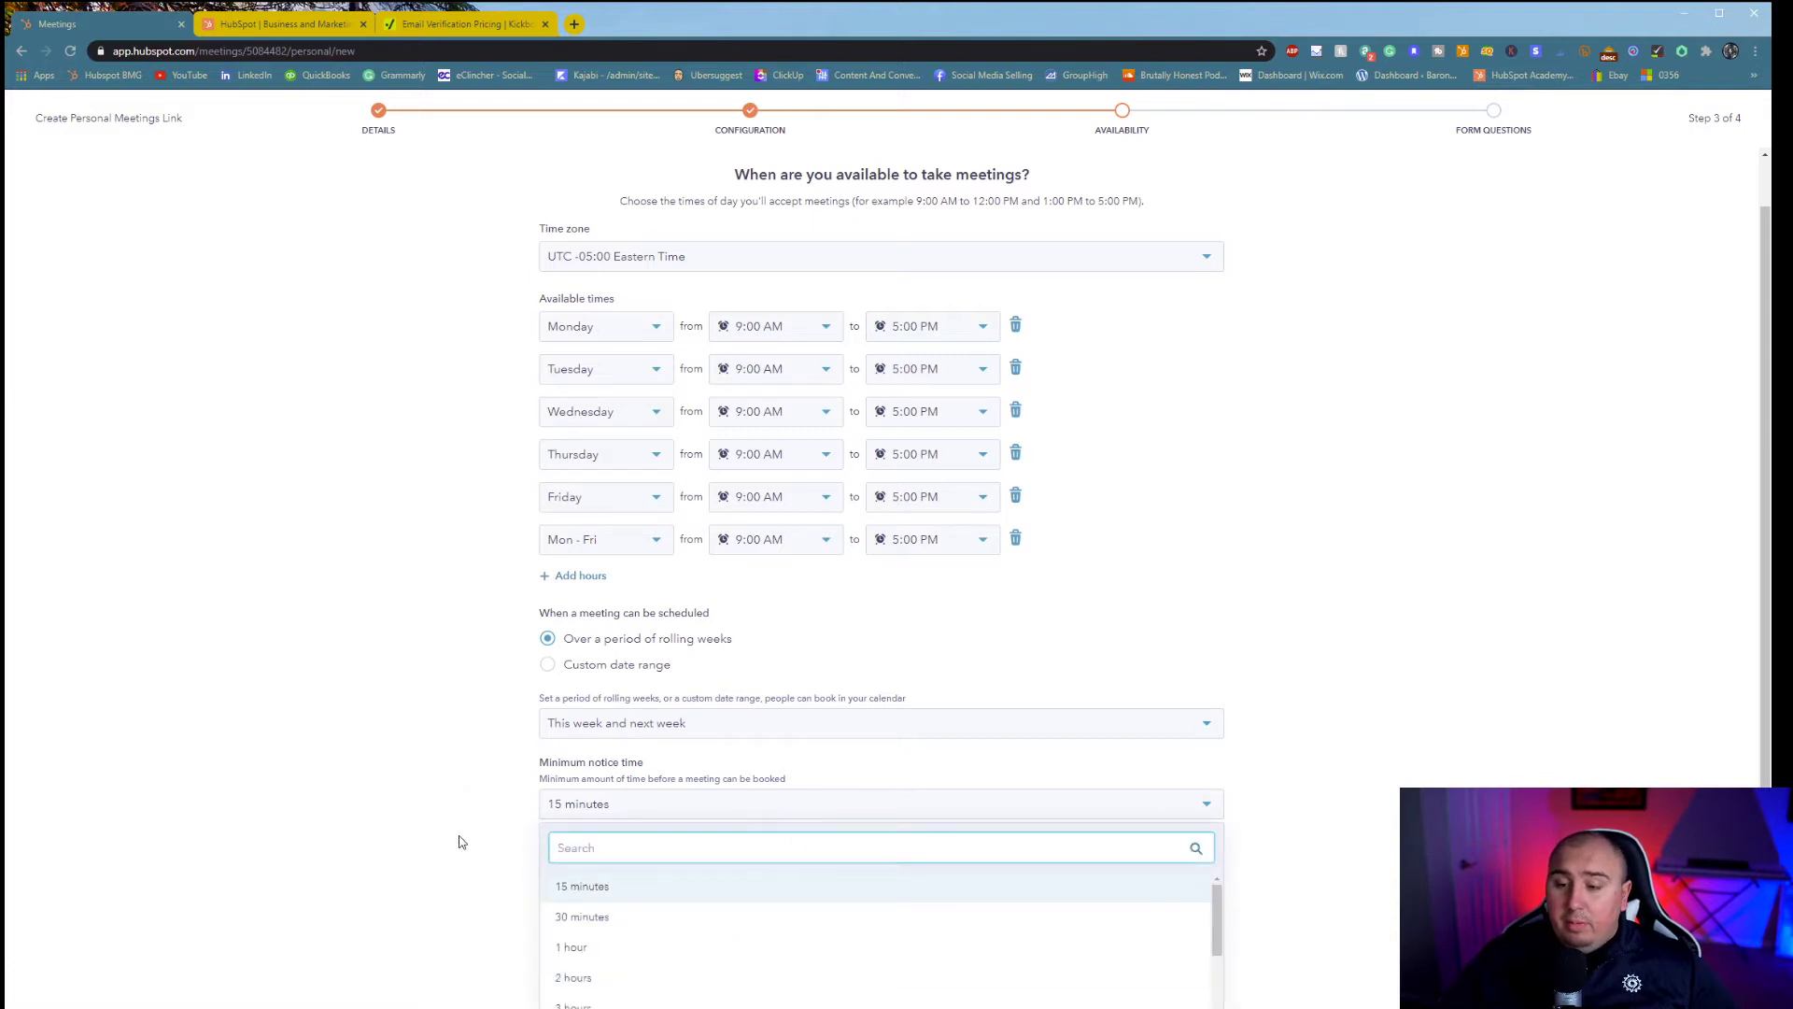
scroll(589, 976, "down", 3)
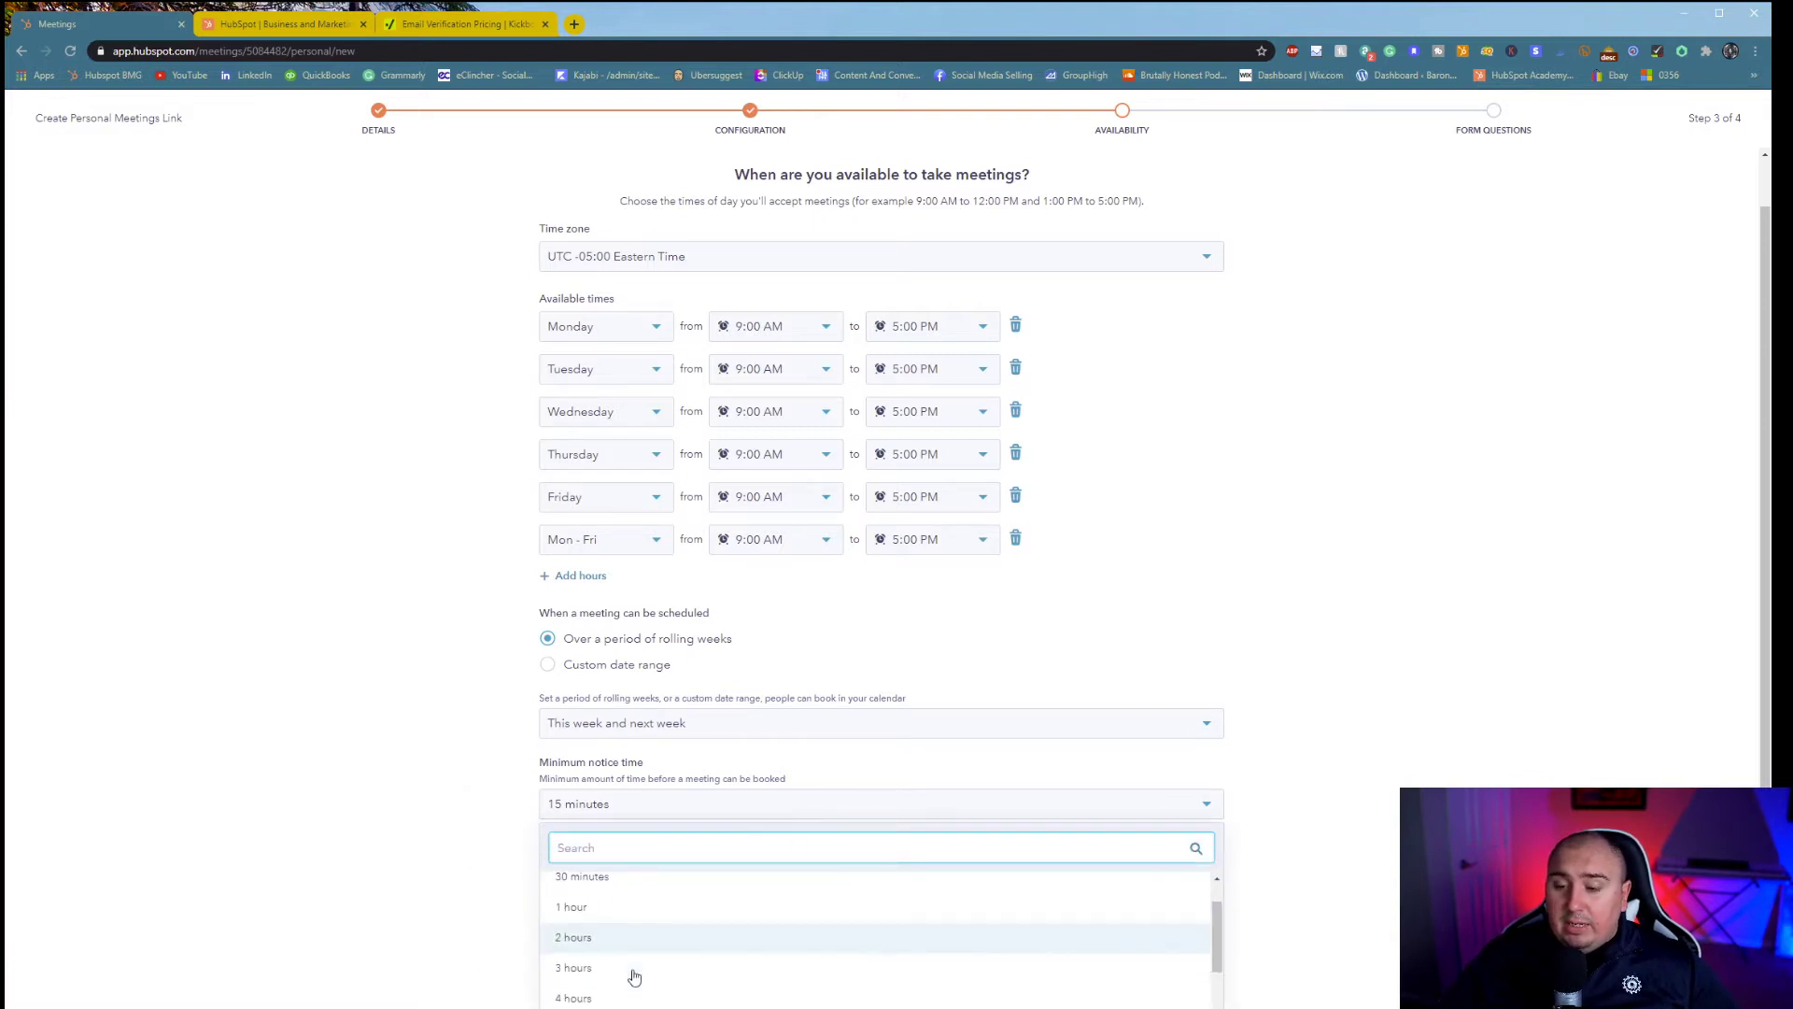
left_click(573, 991)
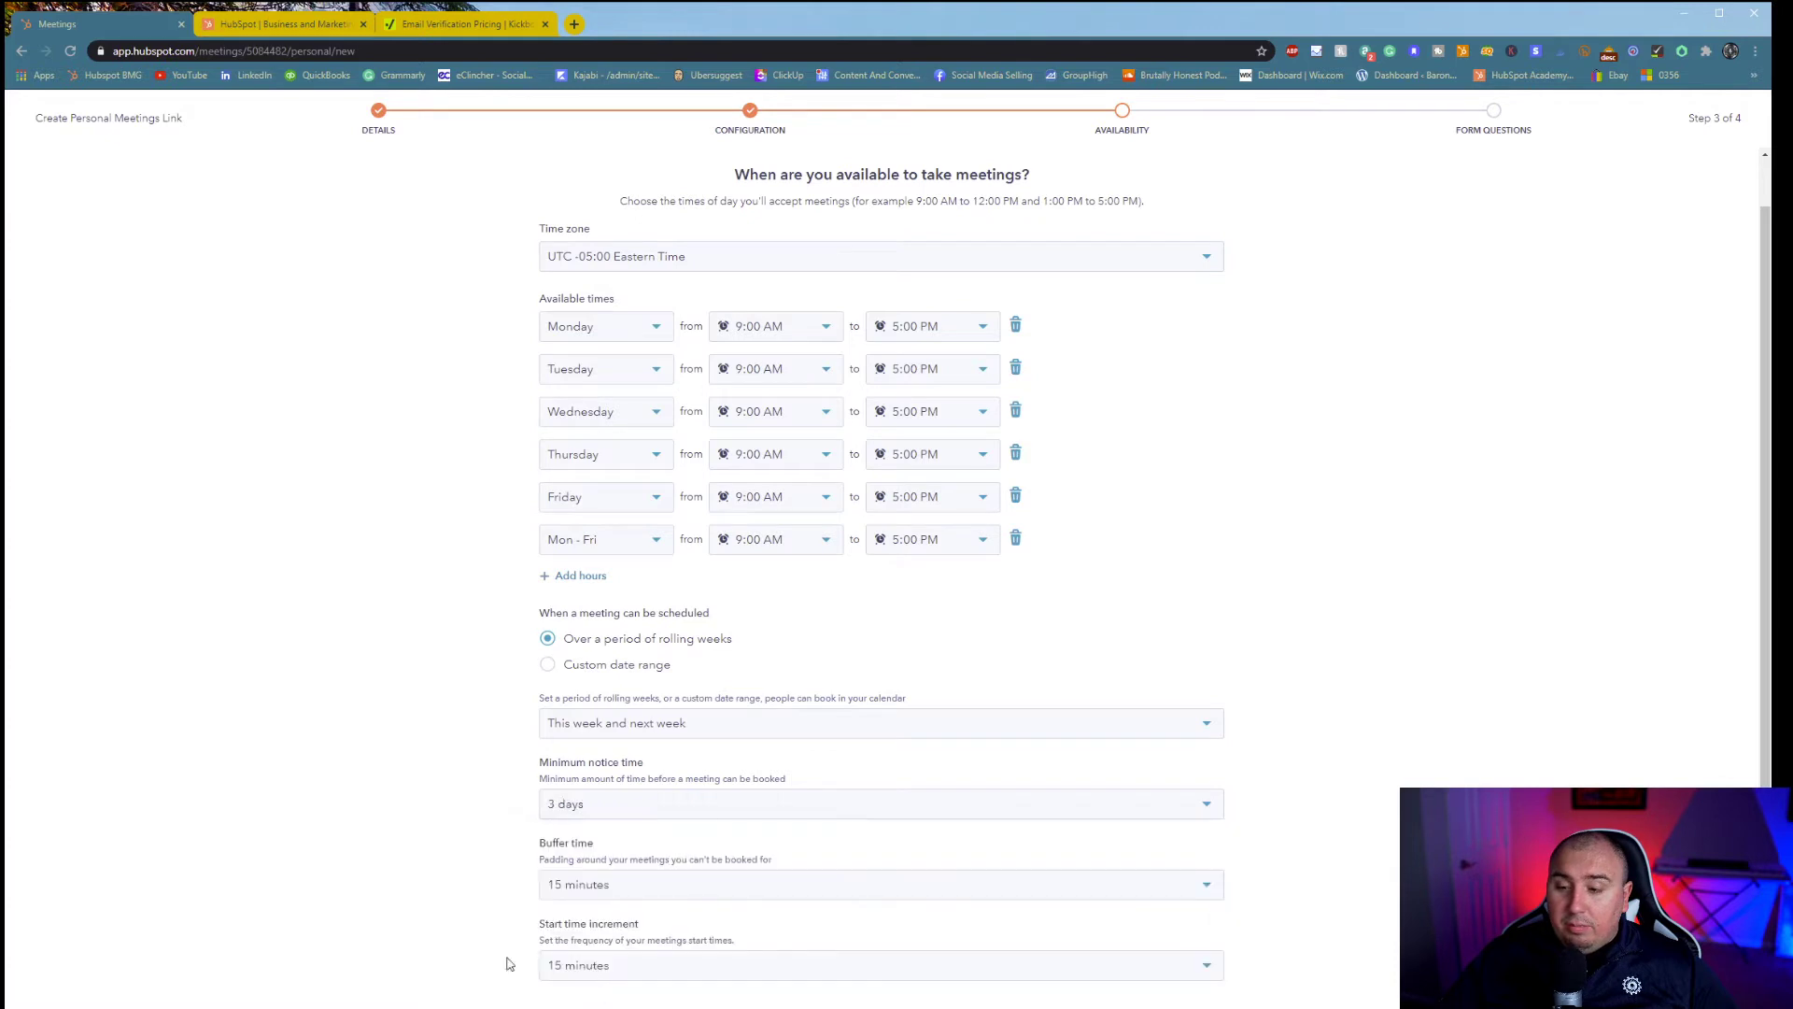
left_click(649, 805)
left_click(639, 969)
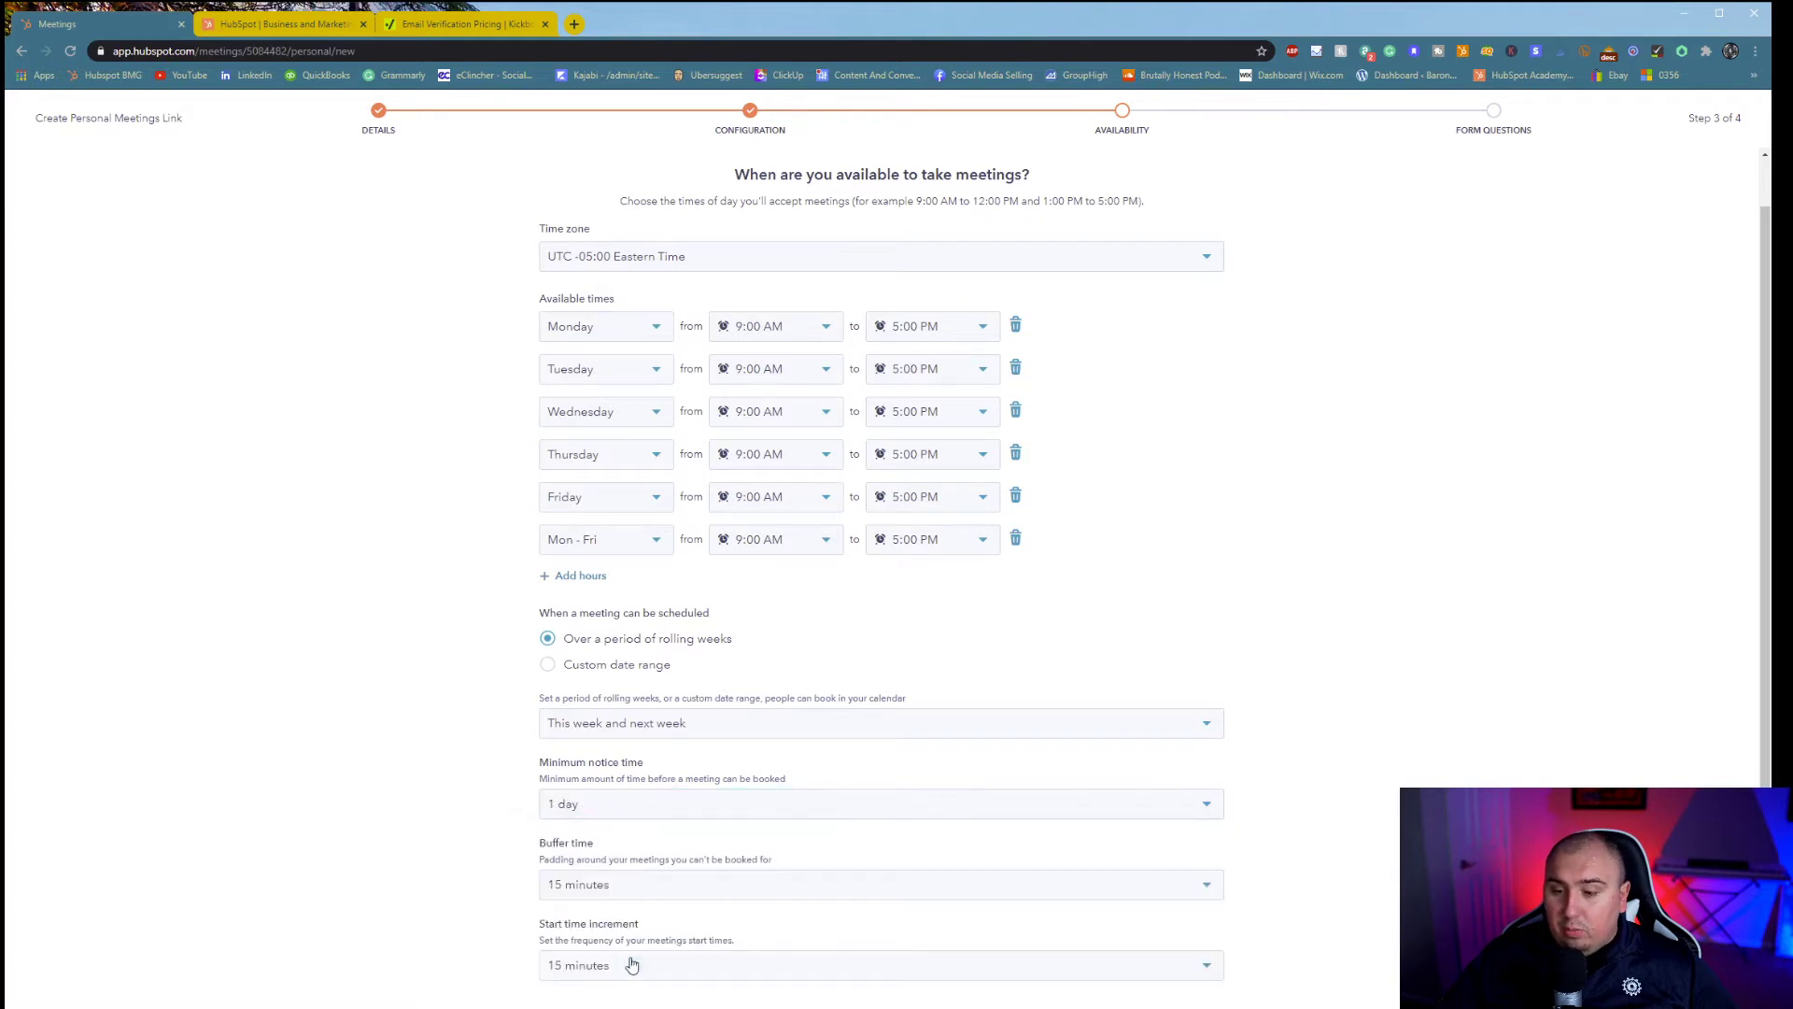
left_click(635, 887)
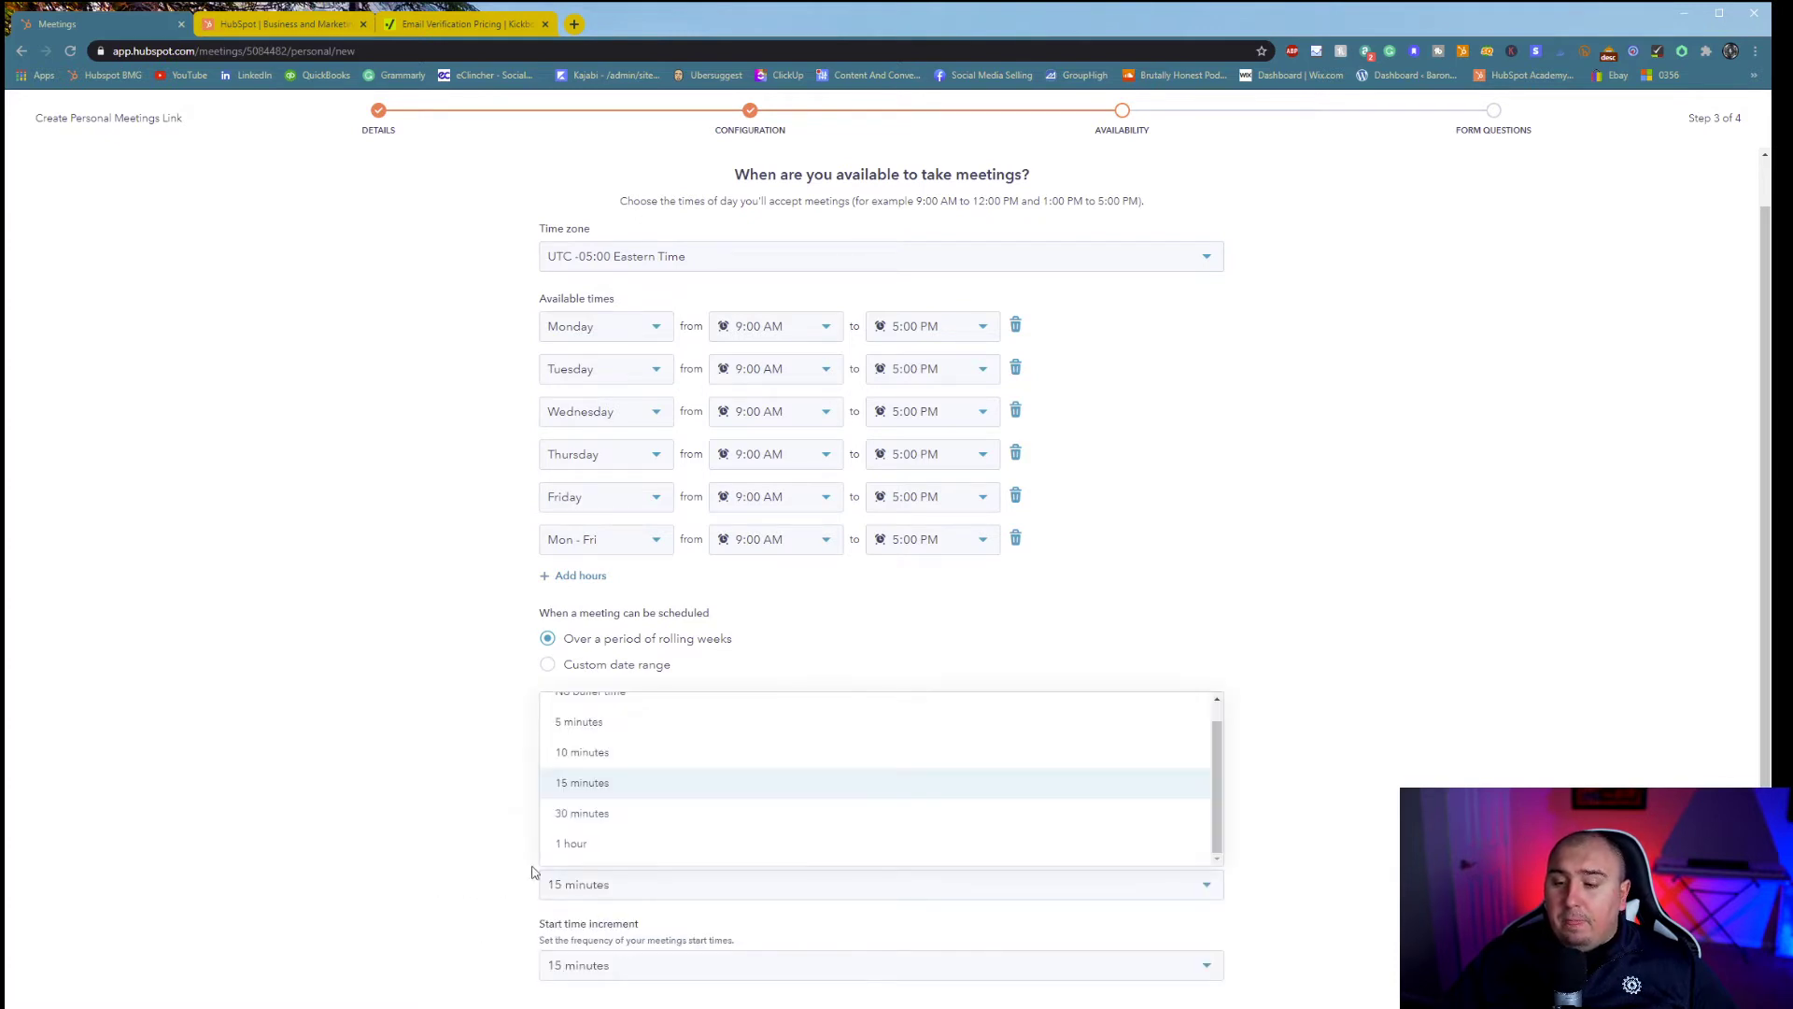
left_click(565, 843)
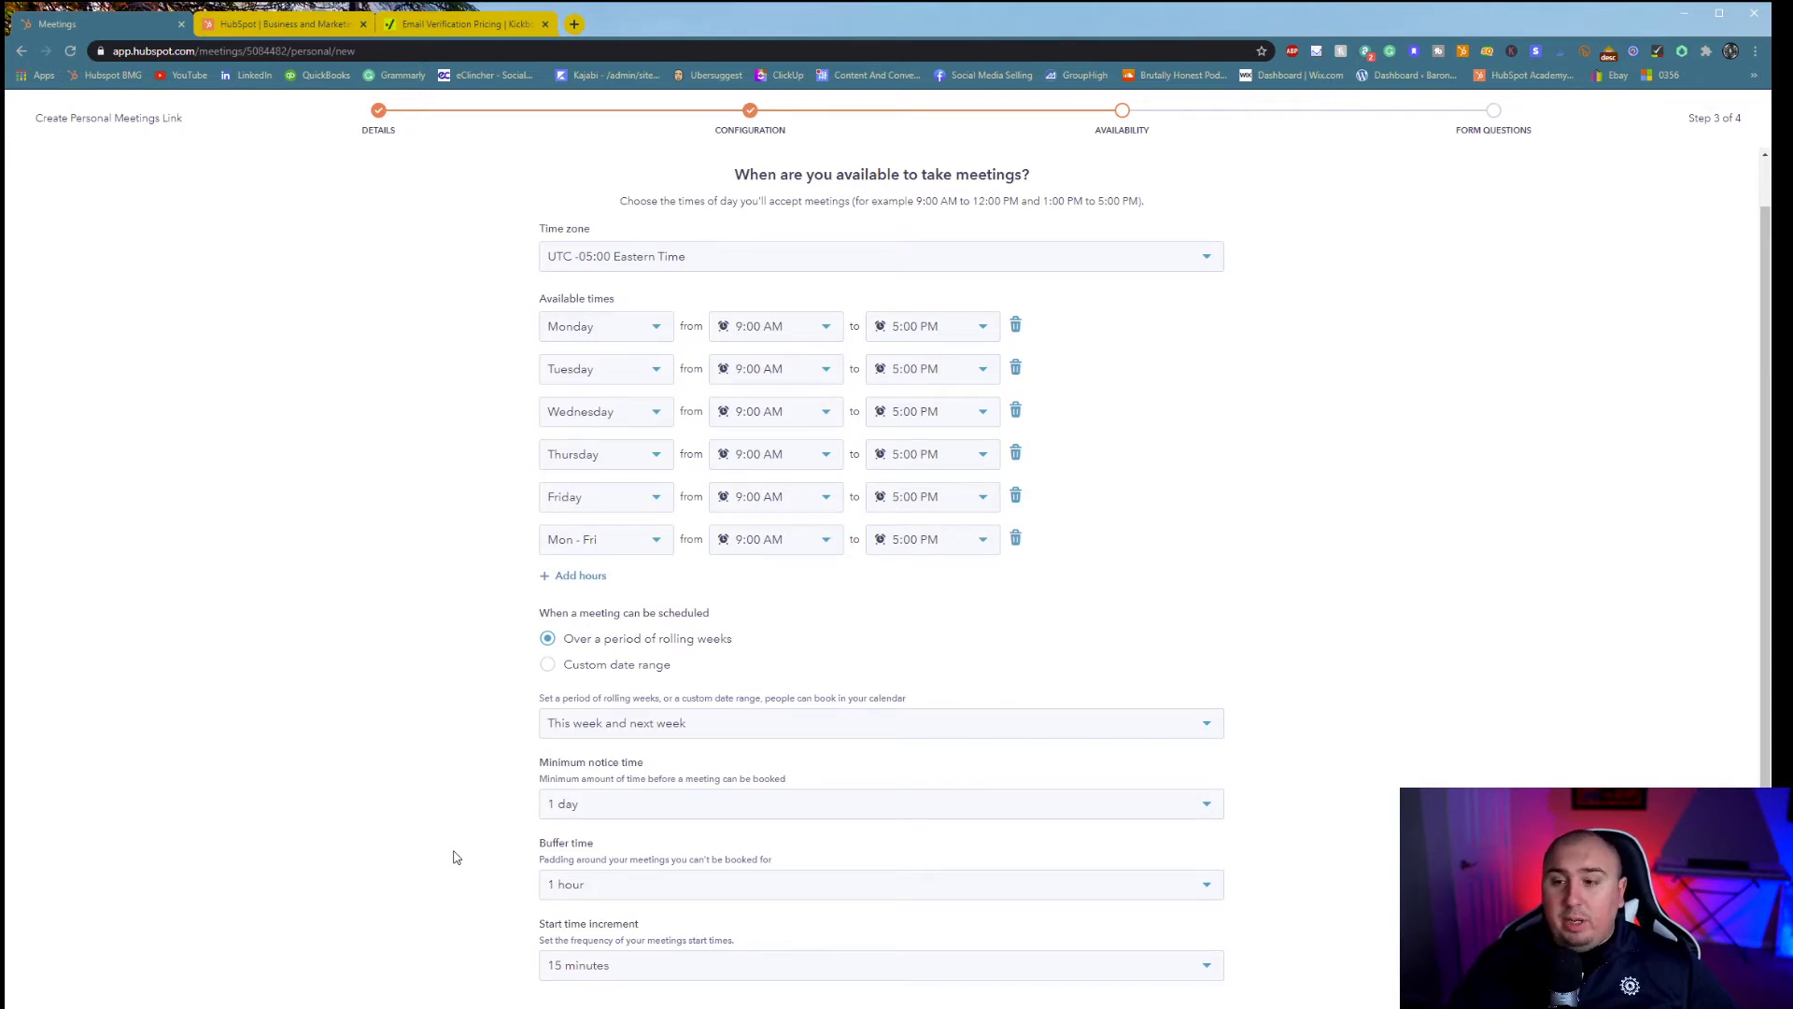
- Delete the extra Mon - Fri row, keep the 15-minute start time increment, and continue to Form Questions
left_click(1015, 539)
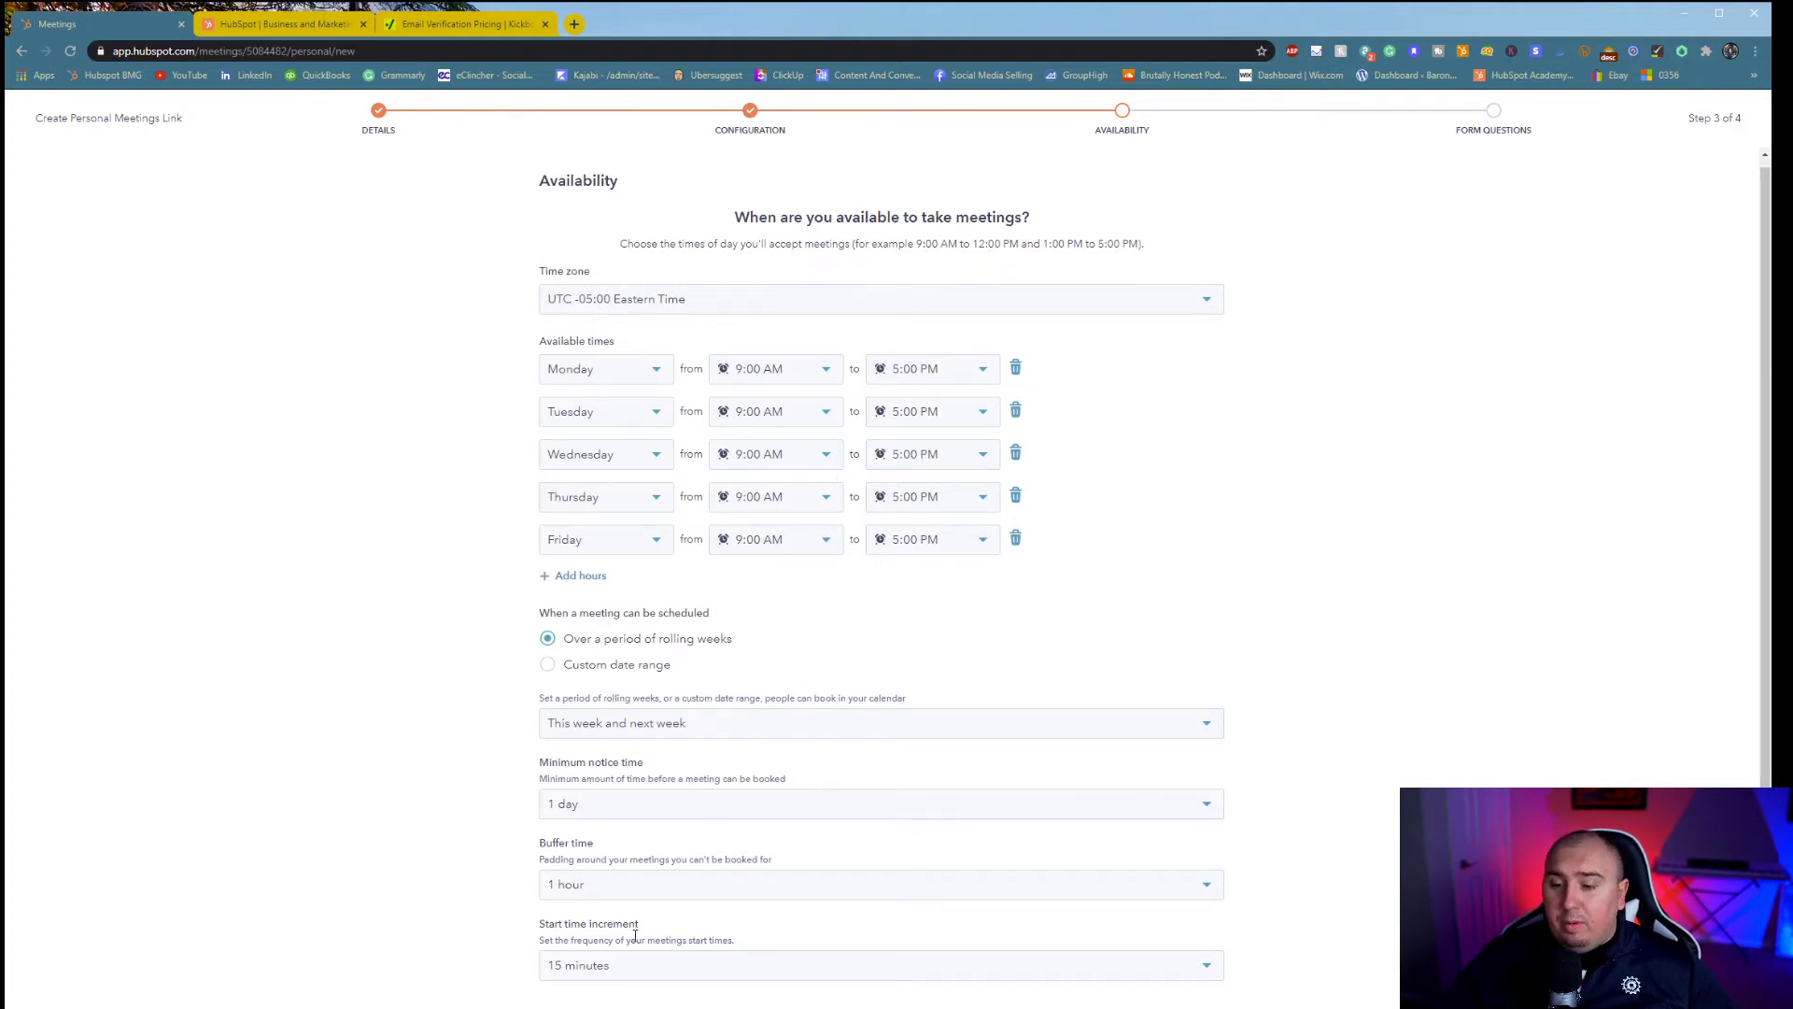
left_click(625, 964)
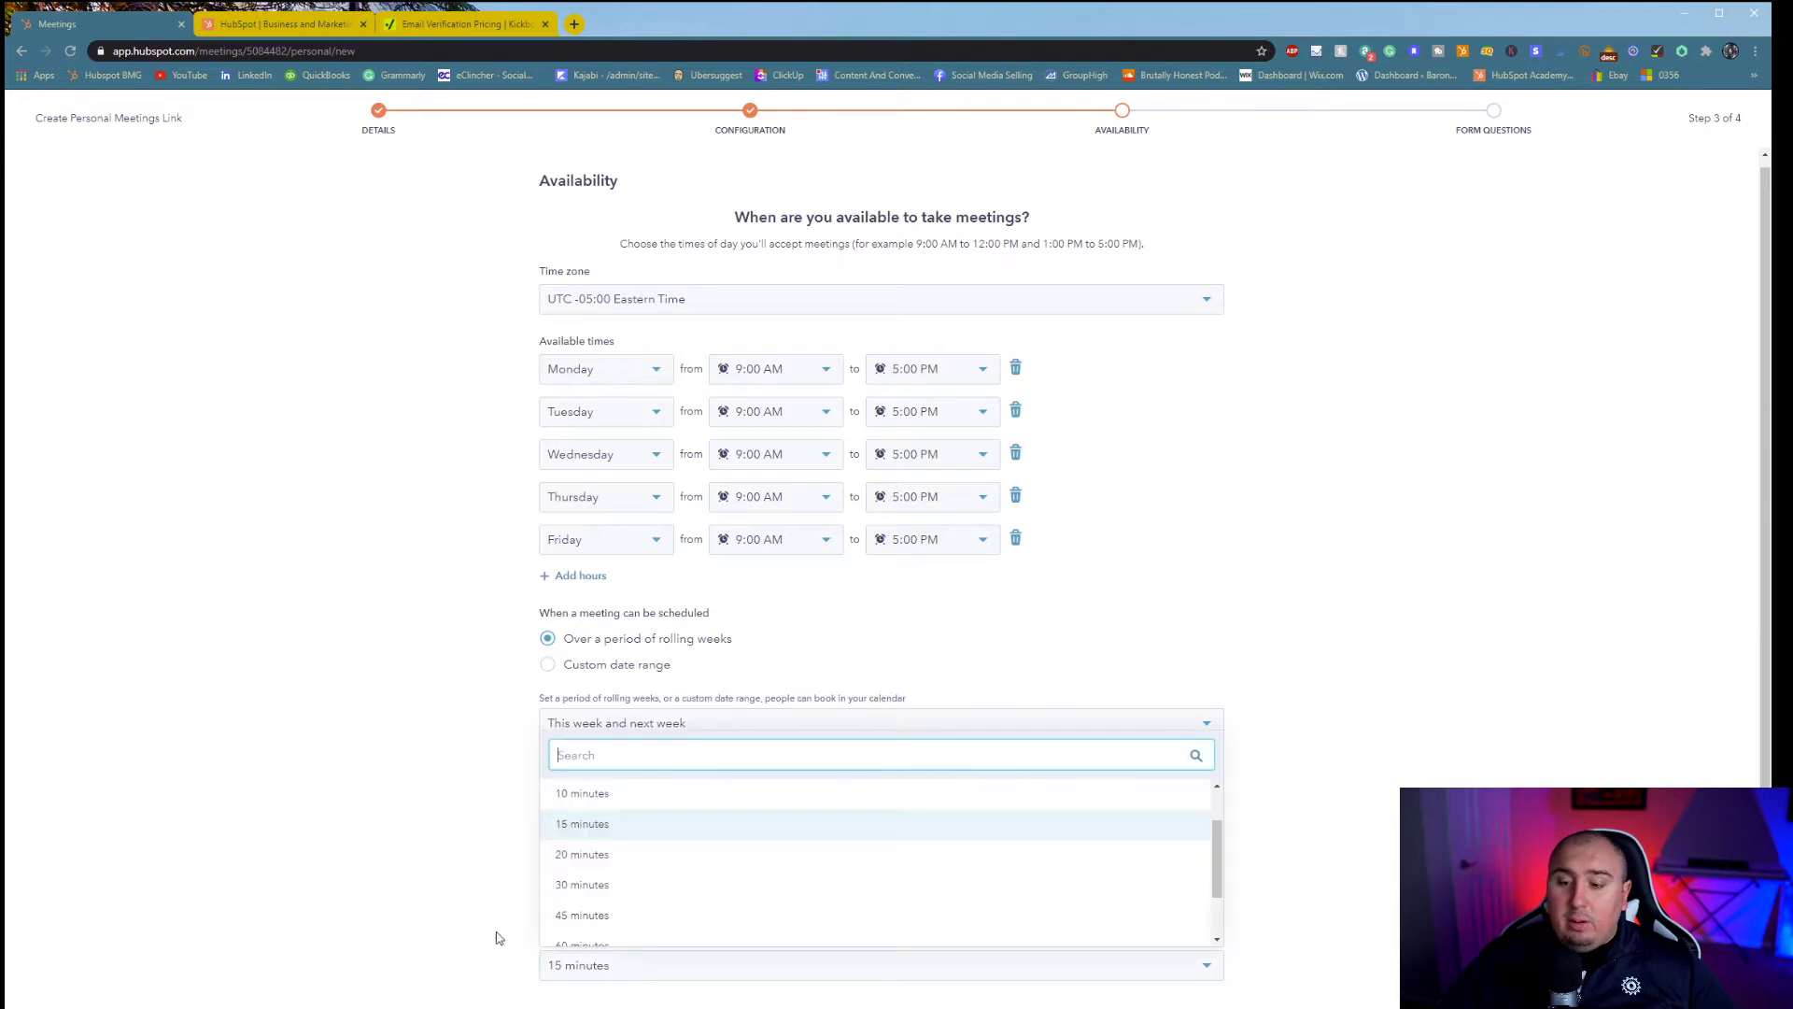
left_click(387, 834)
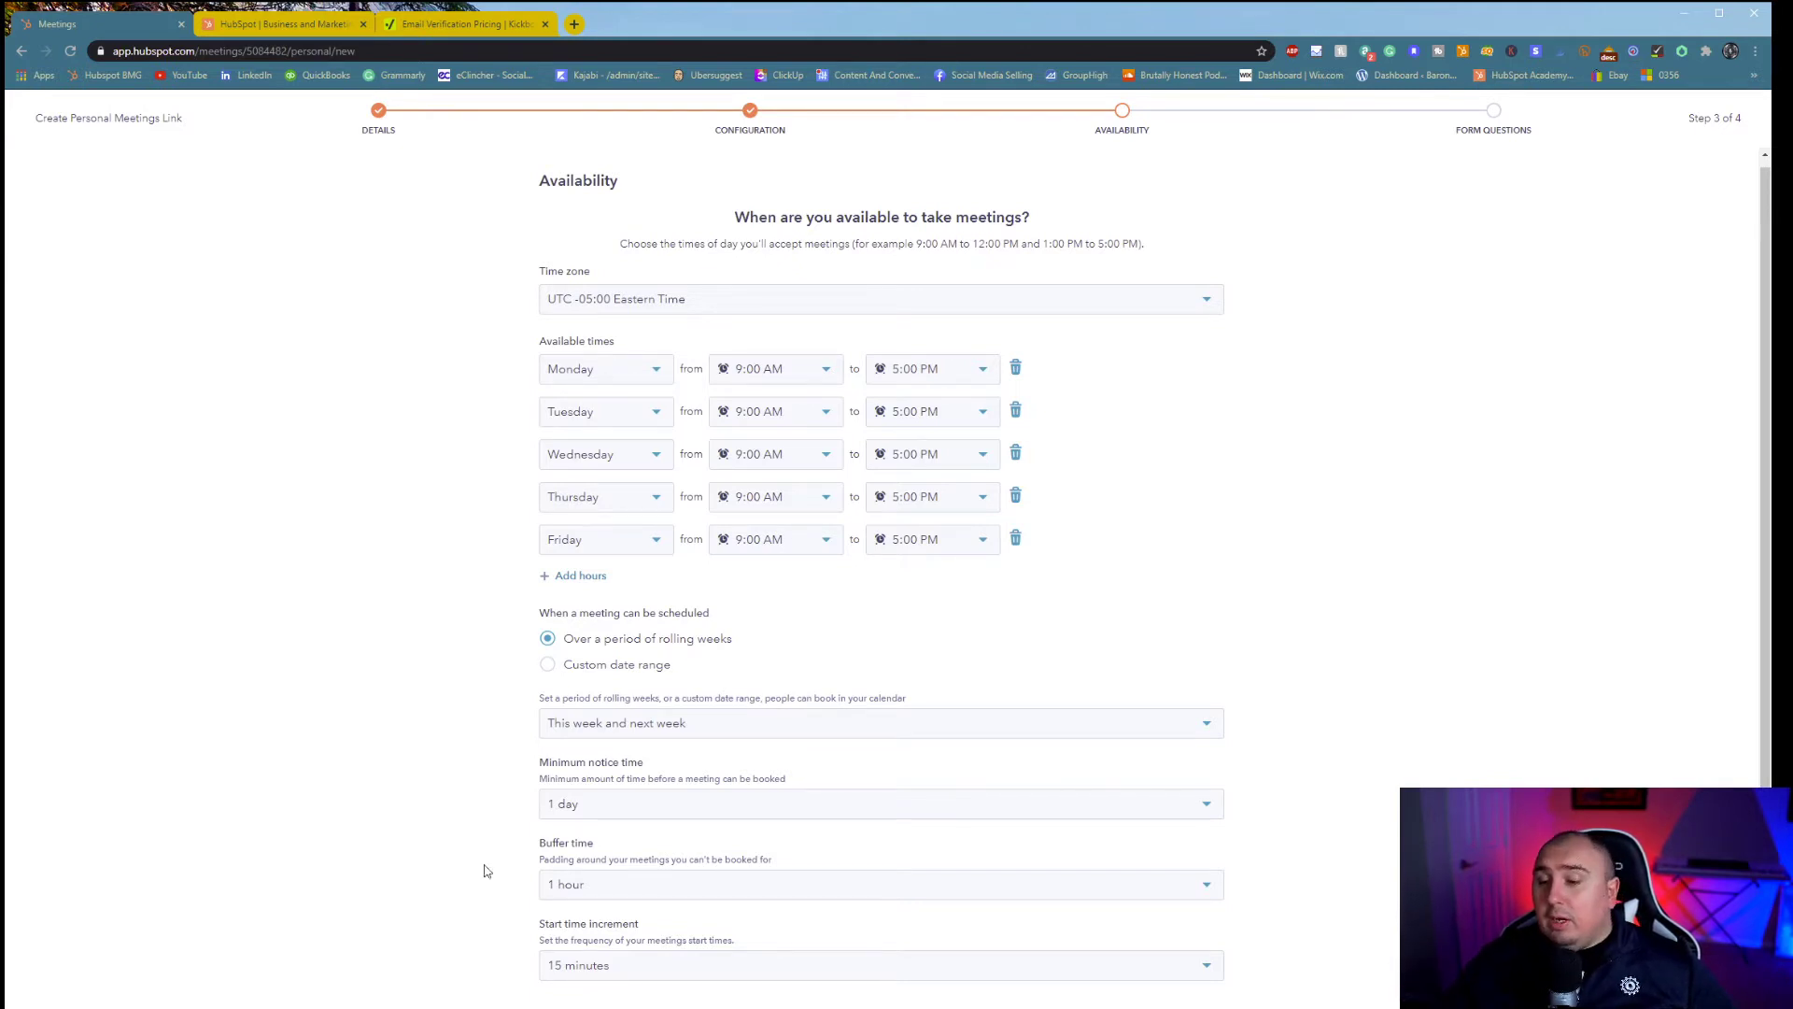
left_click(734, 965)
left_click(400, 865)
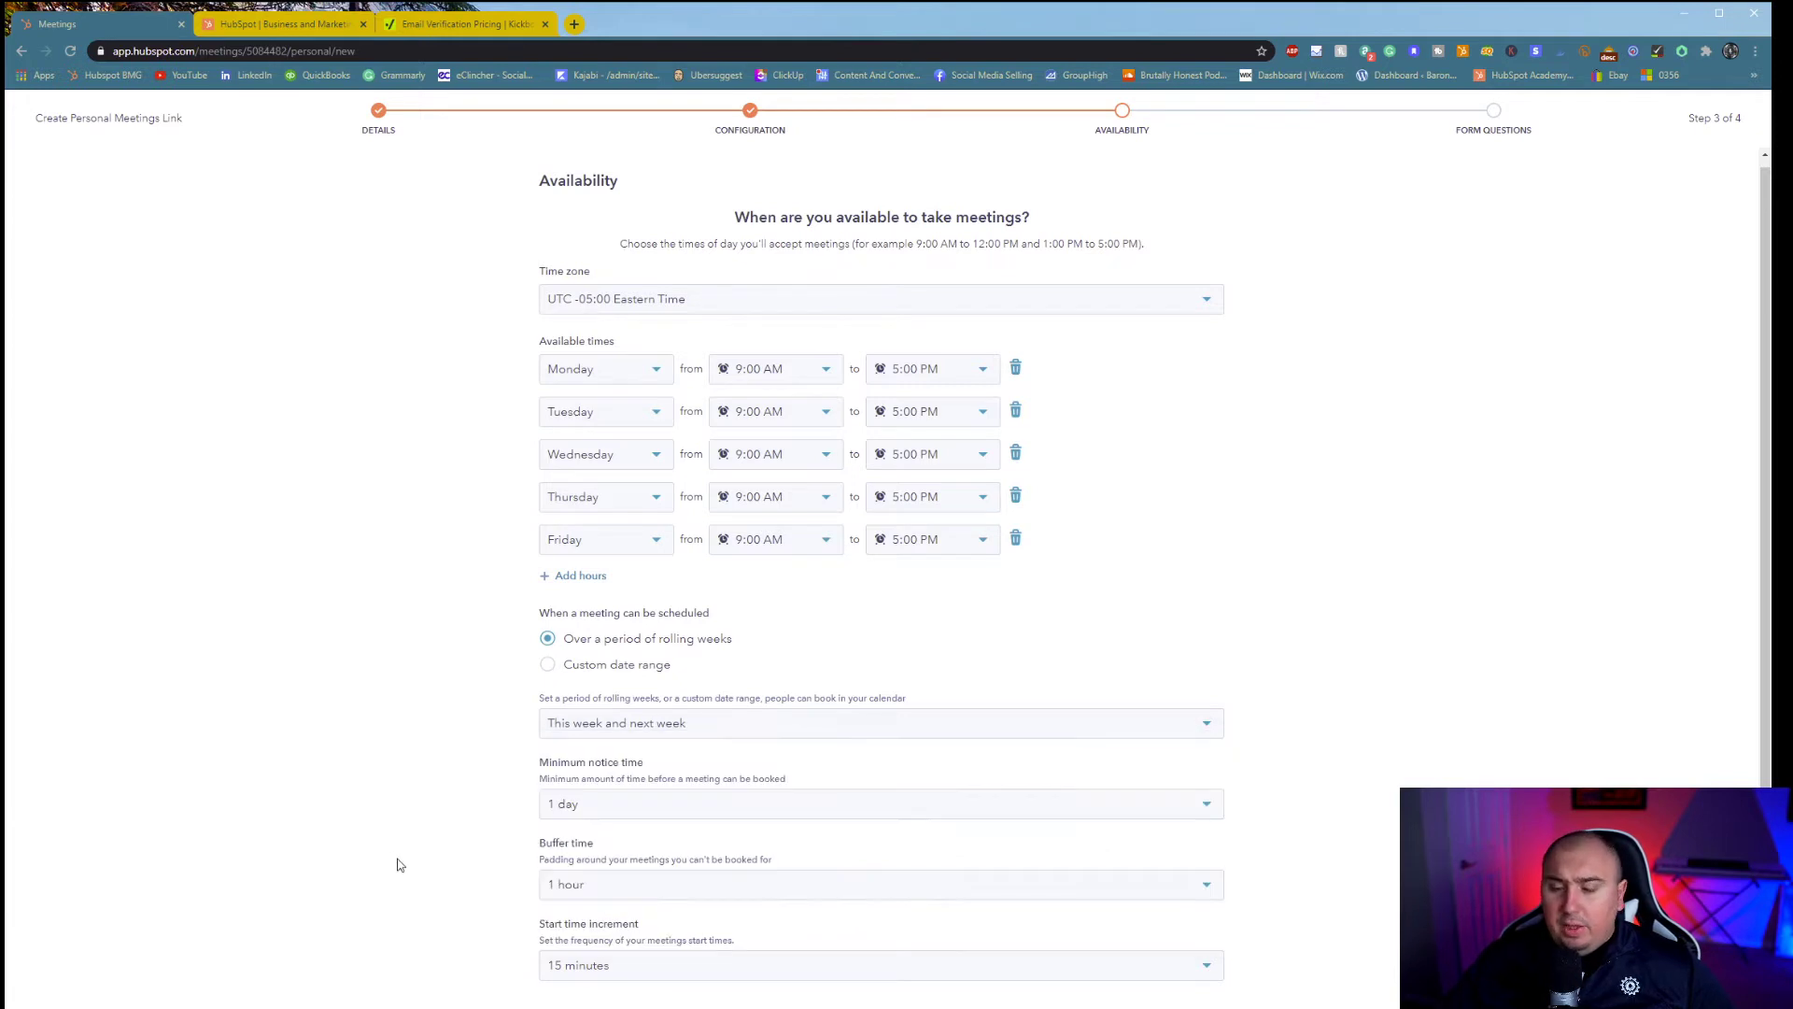
double_click(1480, 558)
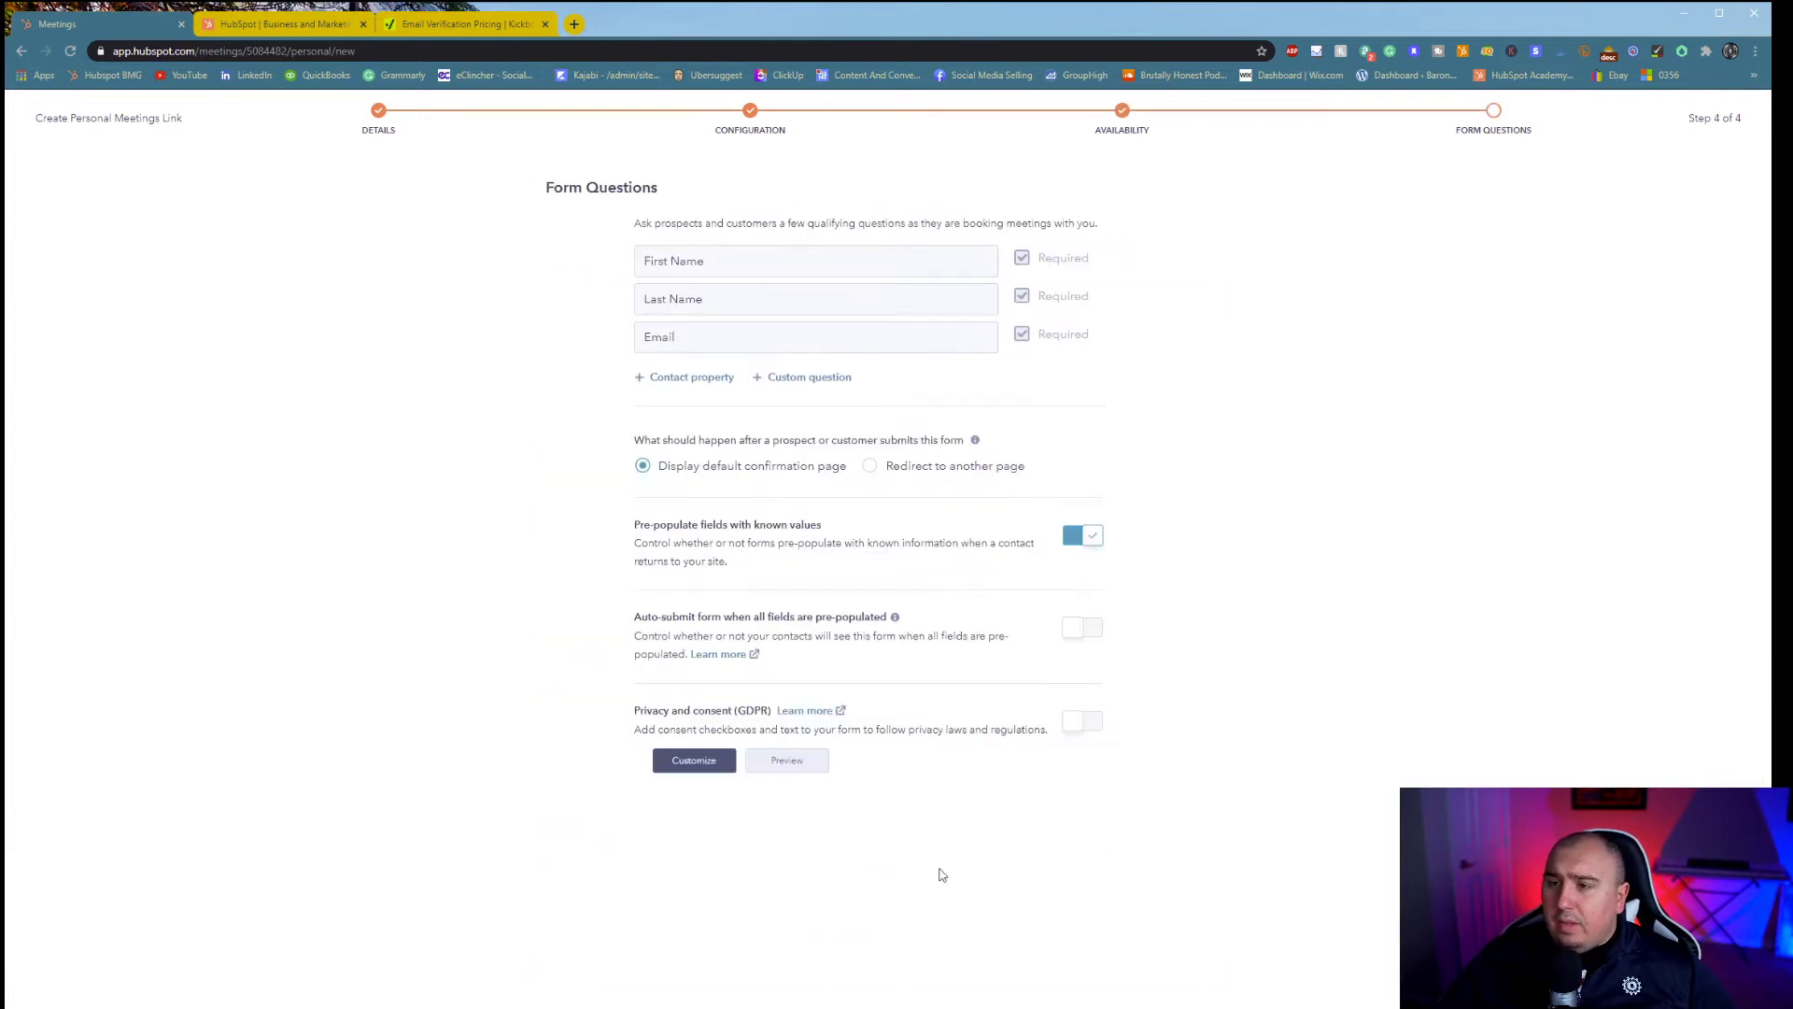
- Add the Phone number contact property as a required form question
left_click(700, 377)
left_click(702, 417)
type("phone")
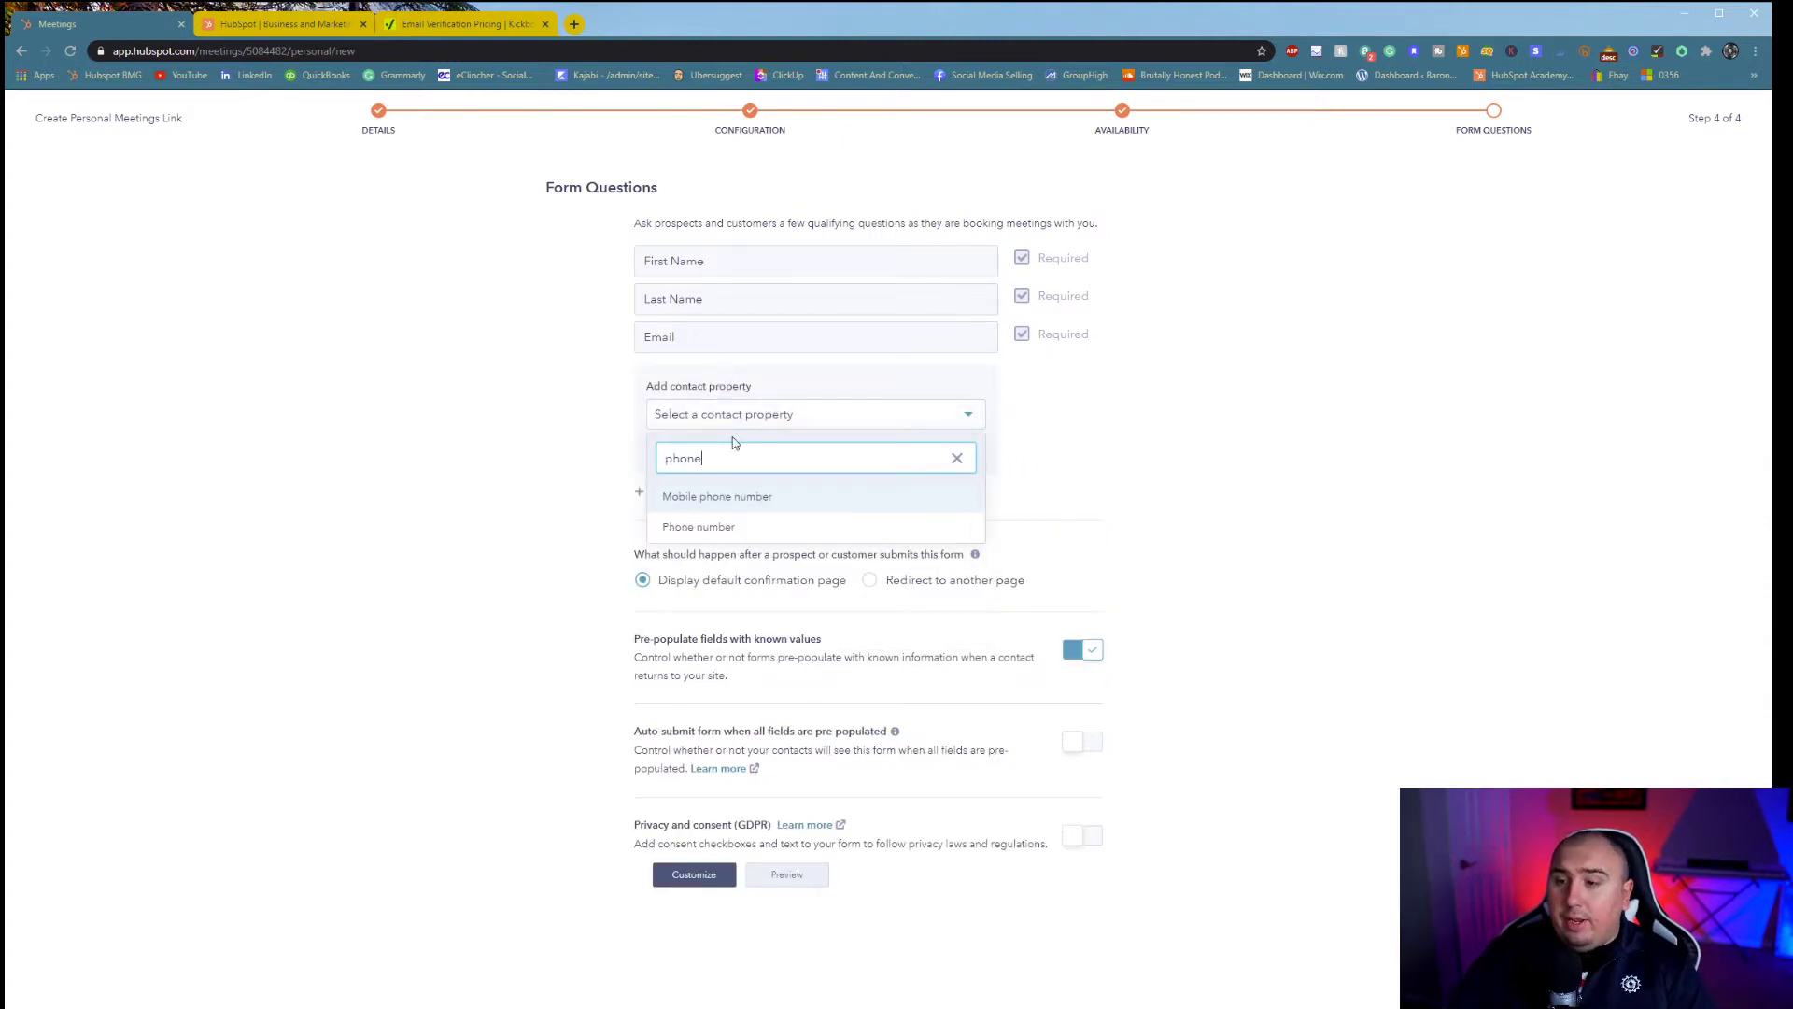
left_click(736, 526)
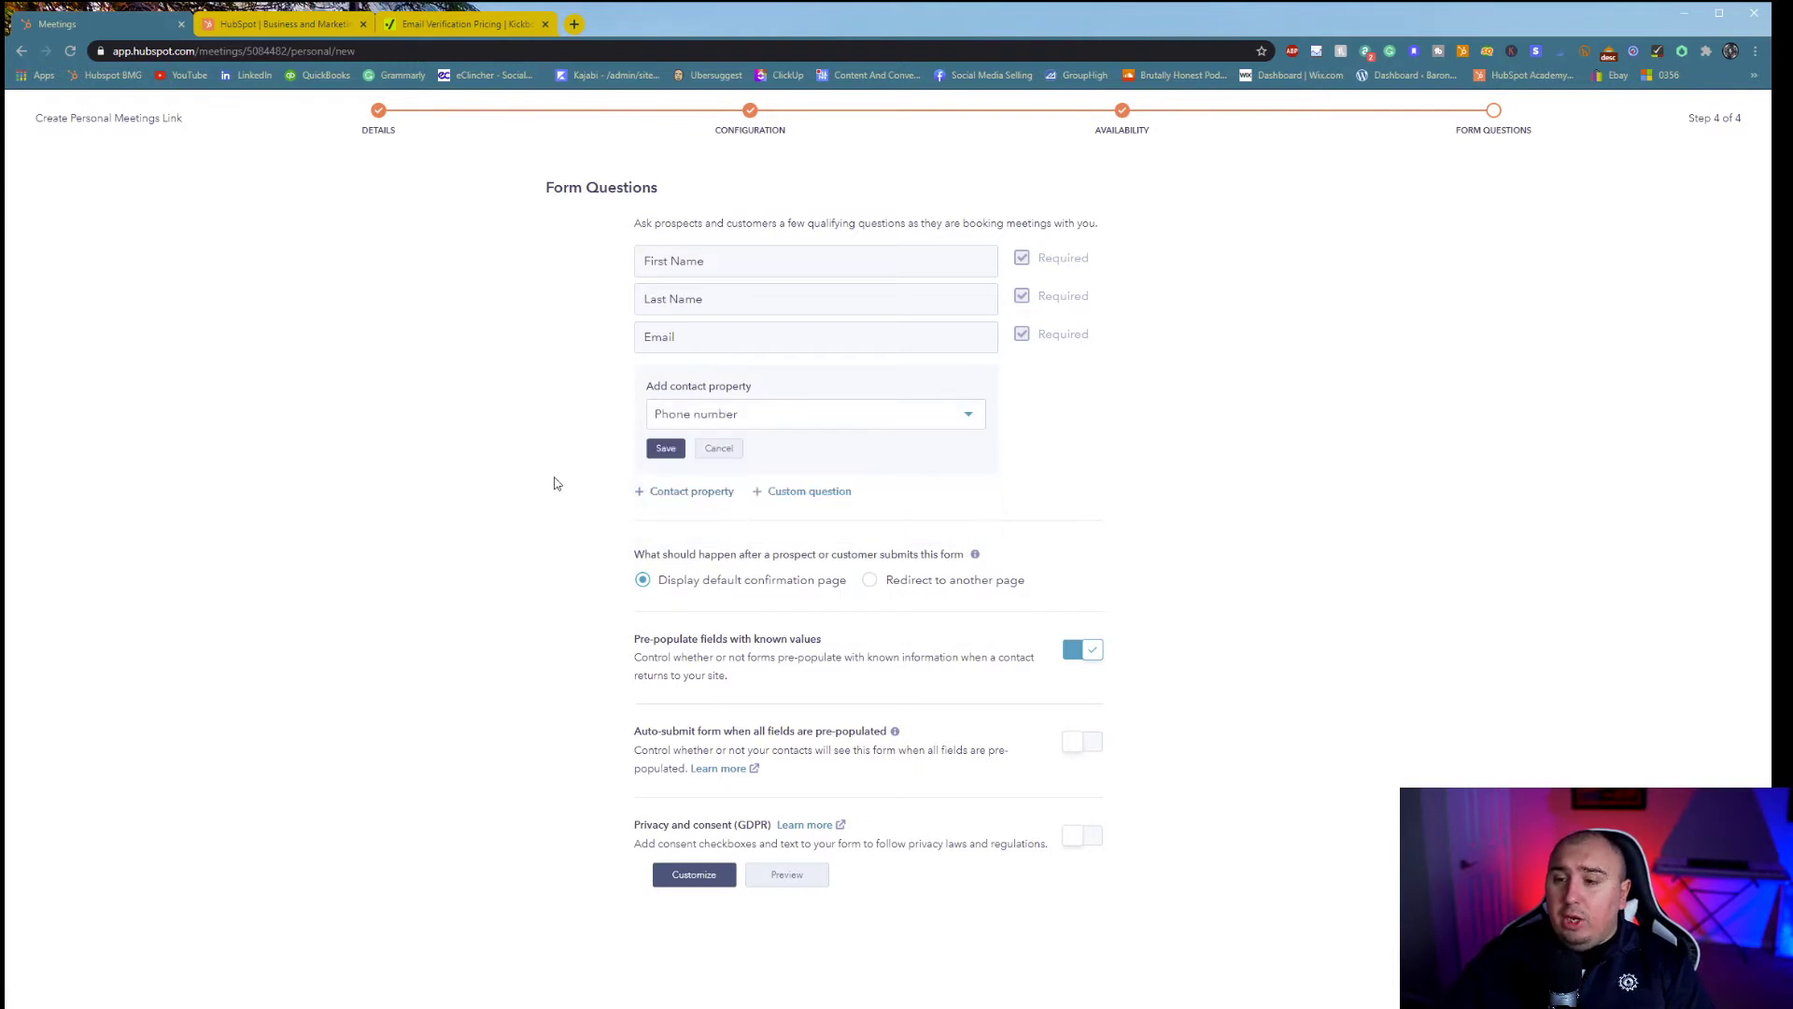
left_click(666, 451)
- Add the required custom question 'What are we covering?'
left_click(796, 413)
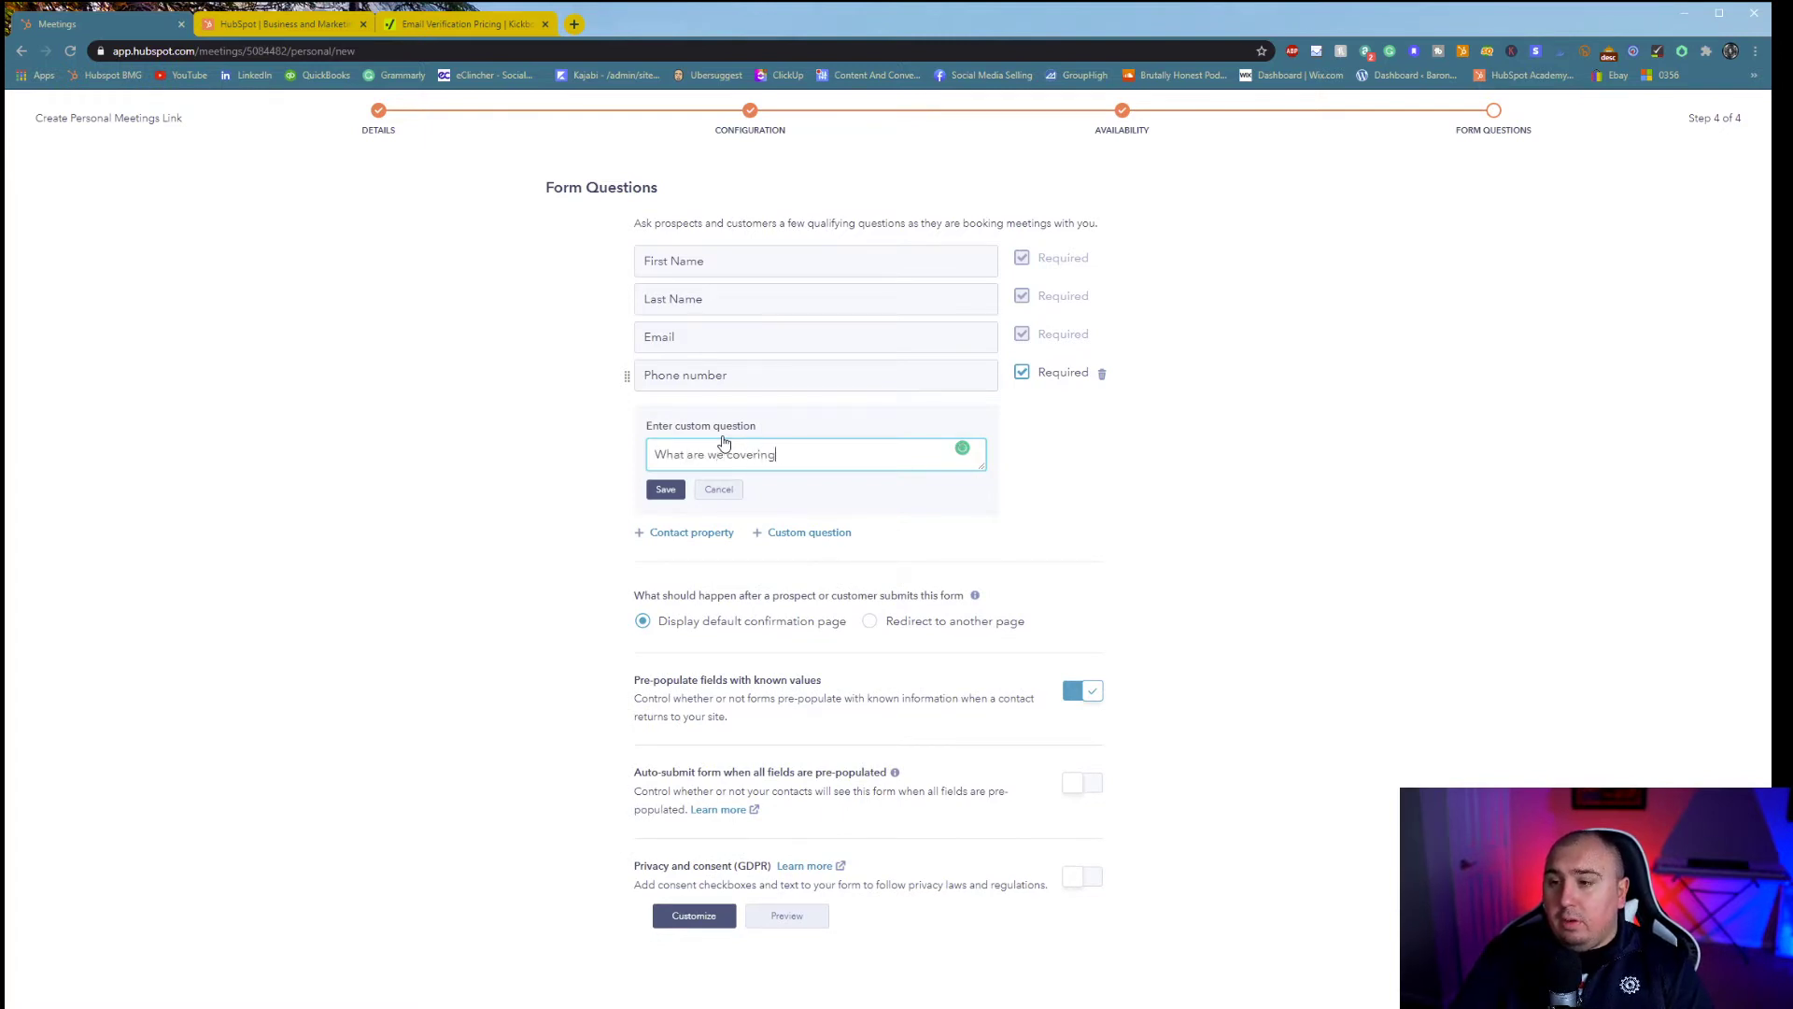
type("What are we covering?")
left_click(666, 489)
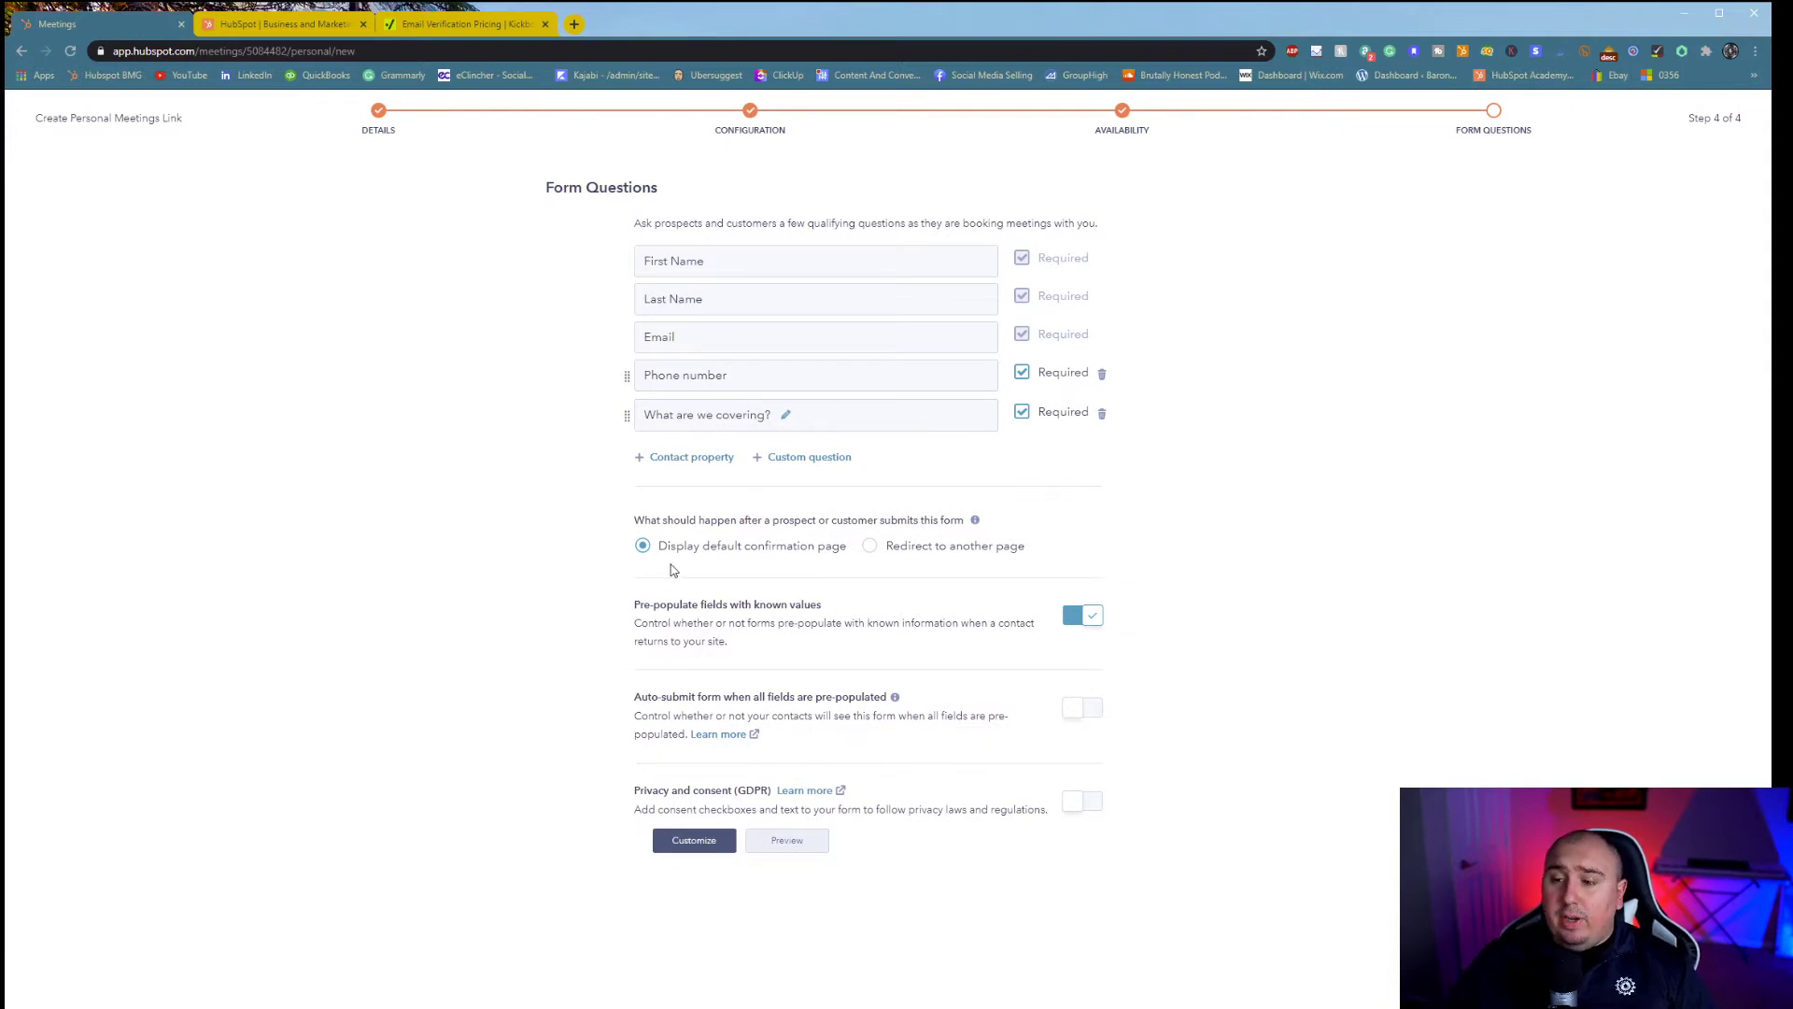
left_click(870, 545)
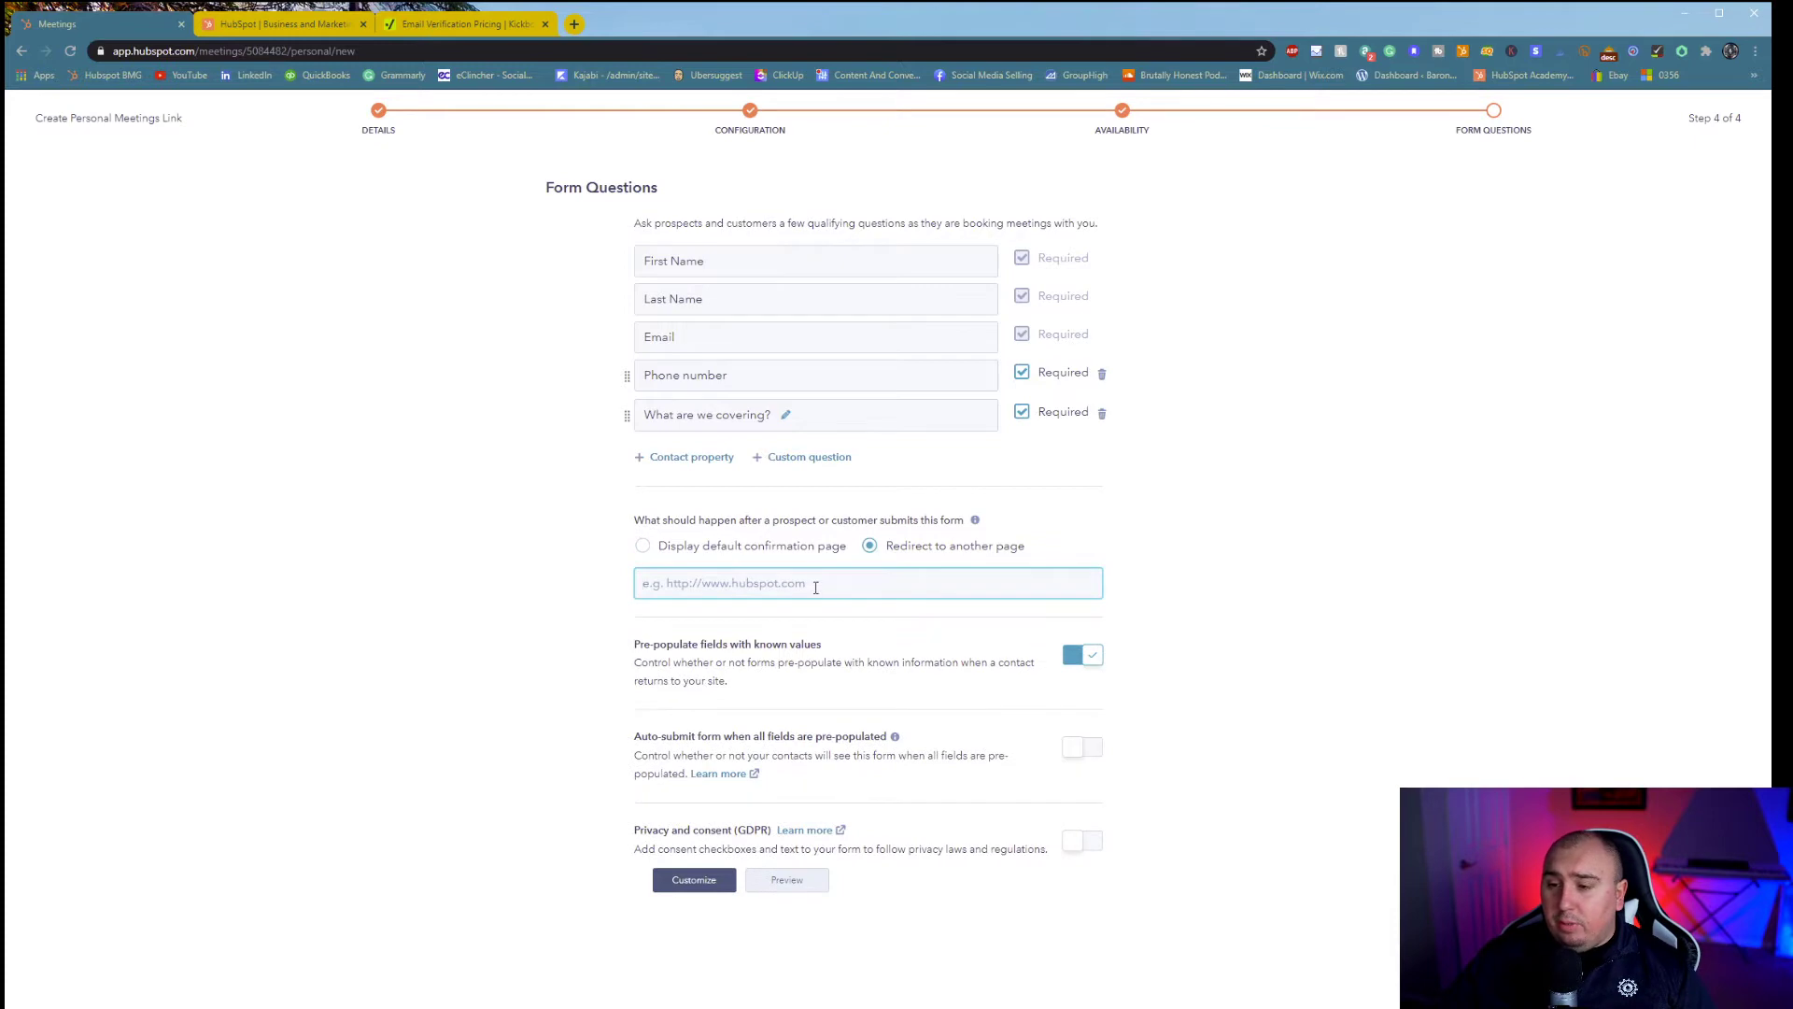
type("g")
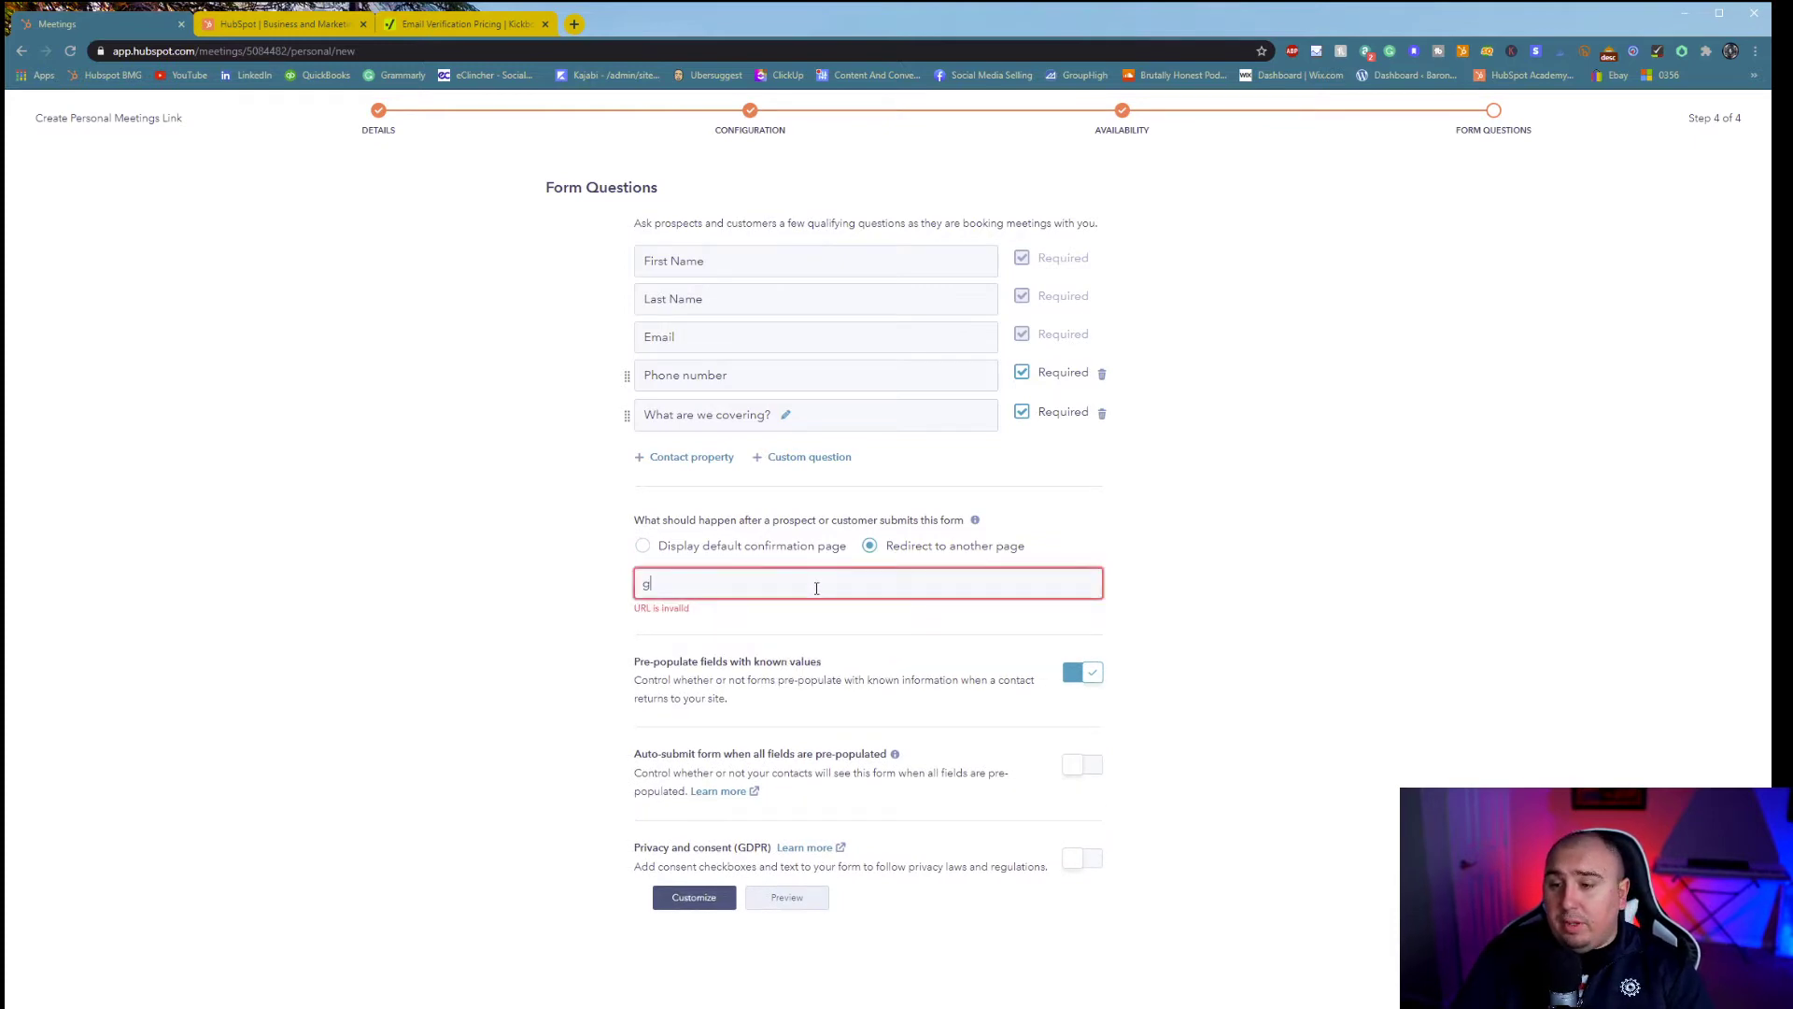
key("BackSpace")
key("ctrl+t")
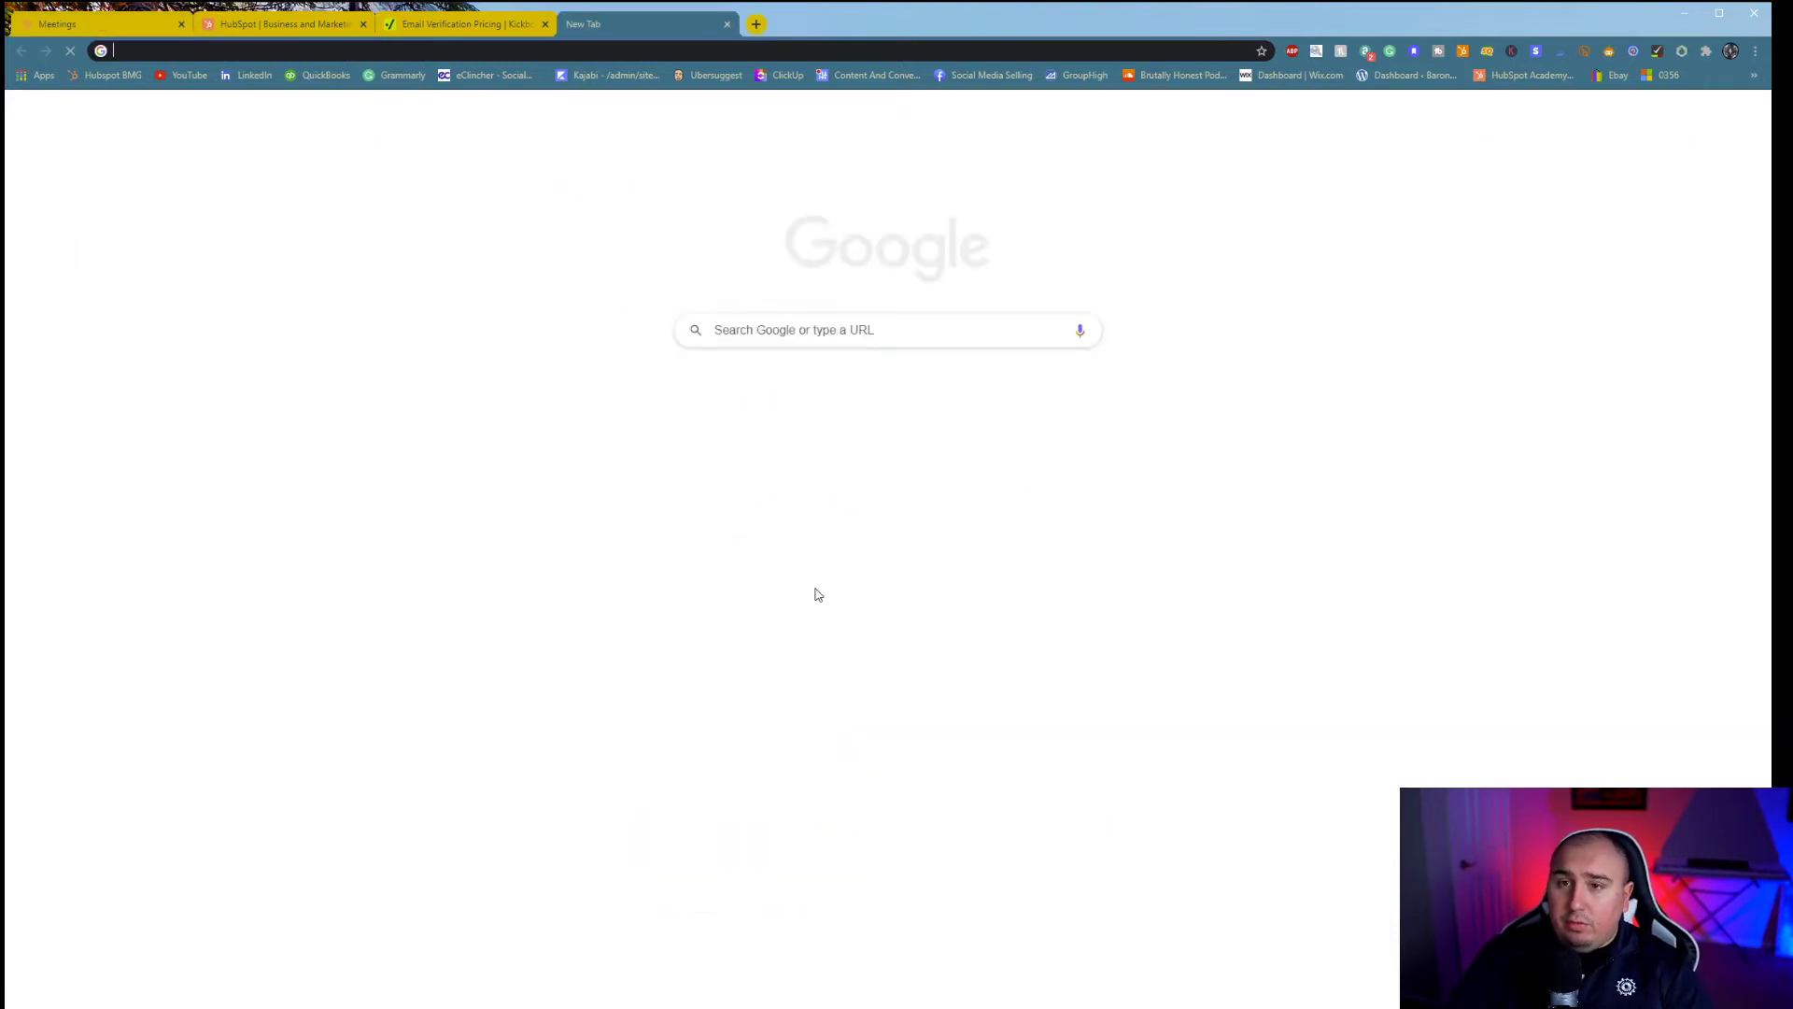
type("growth-generators.com")
key("Return")
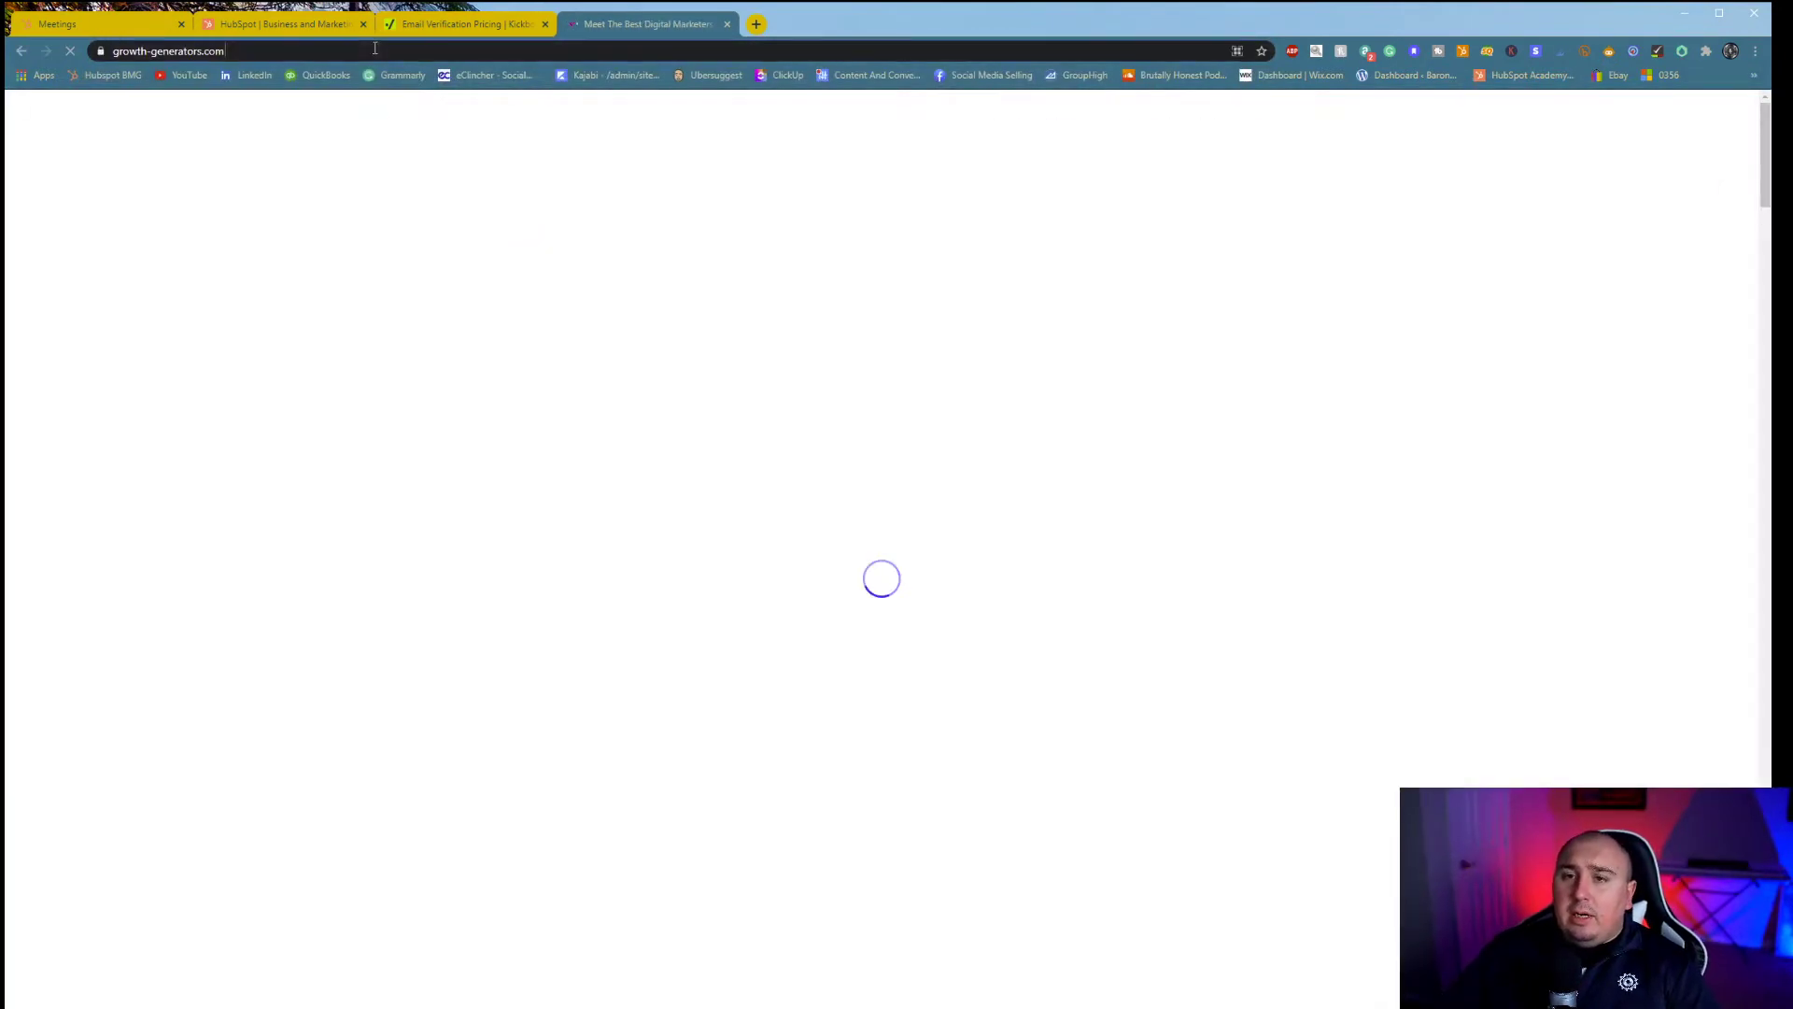
left_click(375, 49)
key("ctrl+c")
left_click(121, 26)
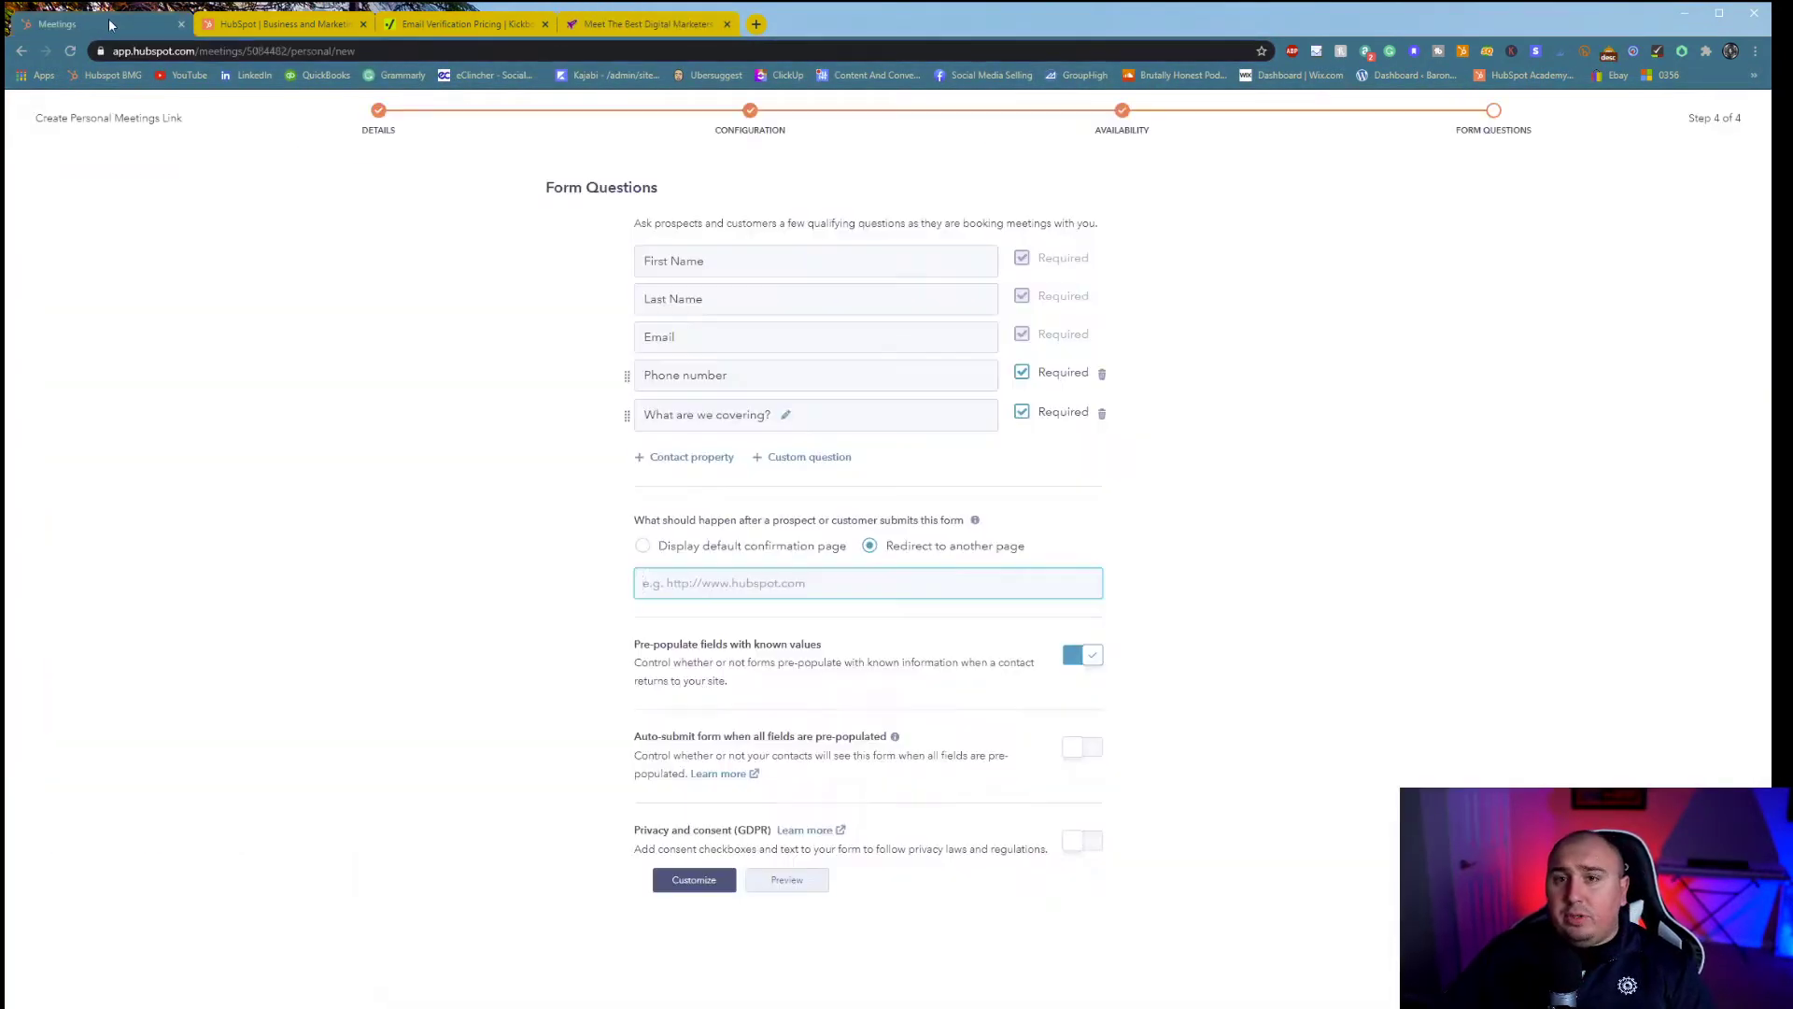
key("ctrl+v")
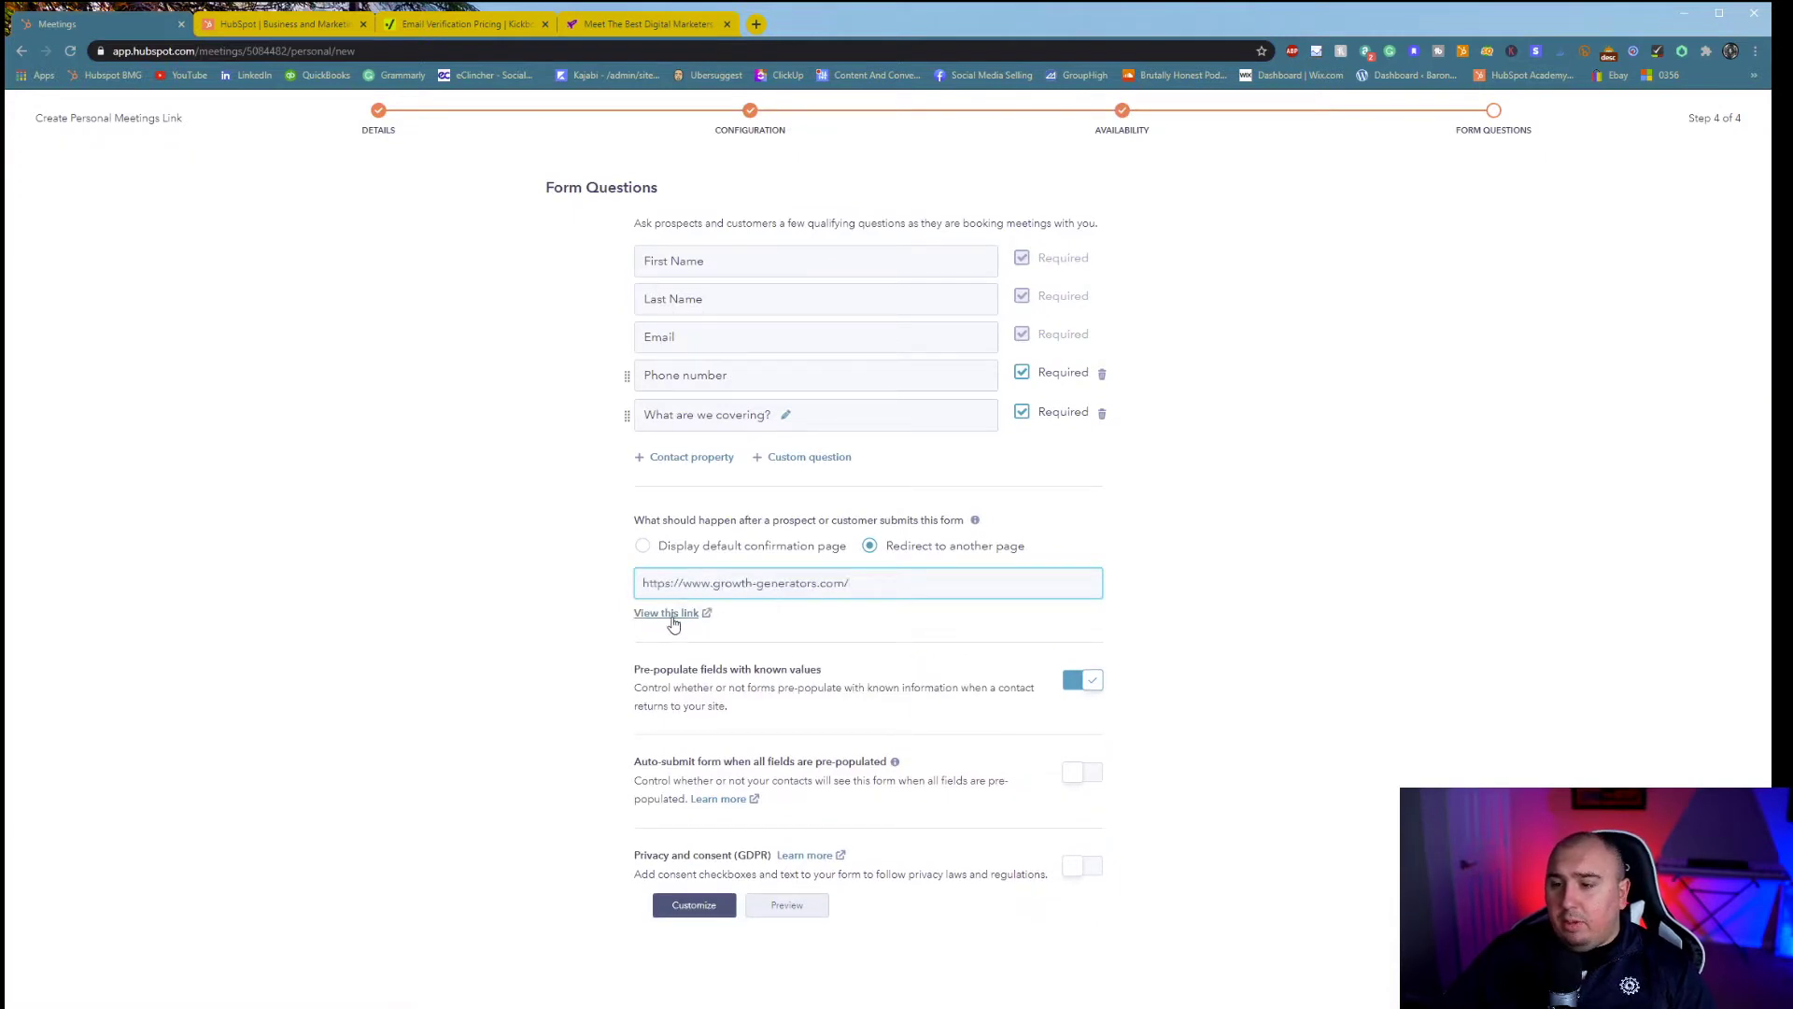
- Preview the redirect page and read the pre-populate setting's explanation
left_click(624, 25)
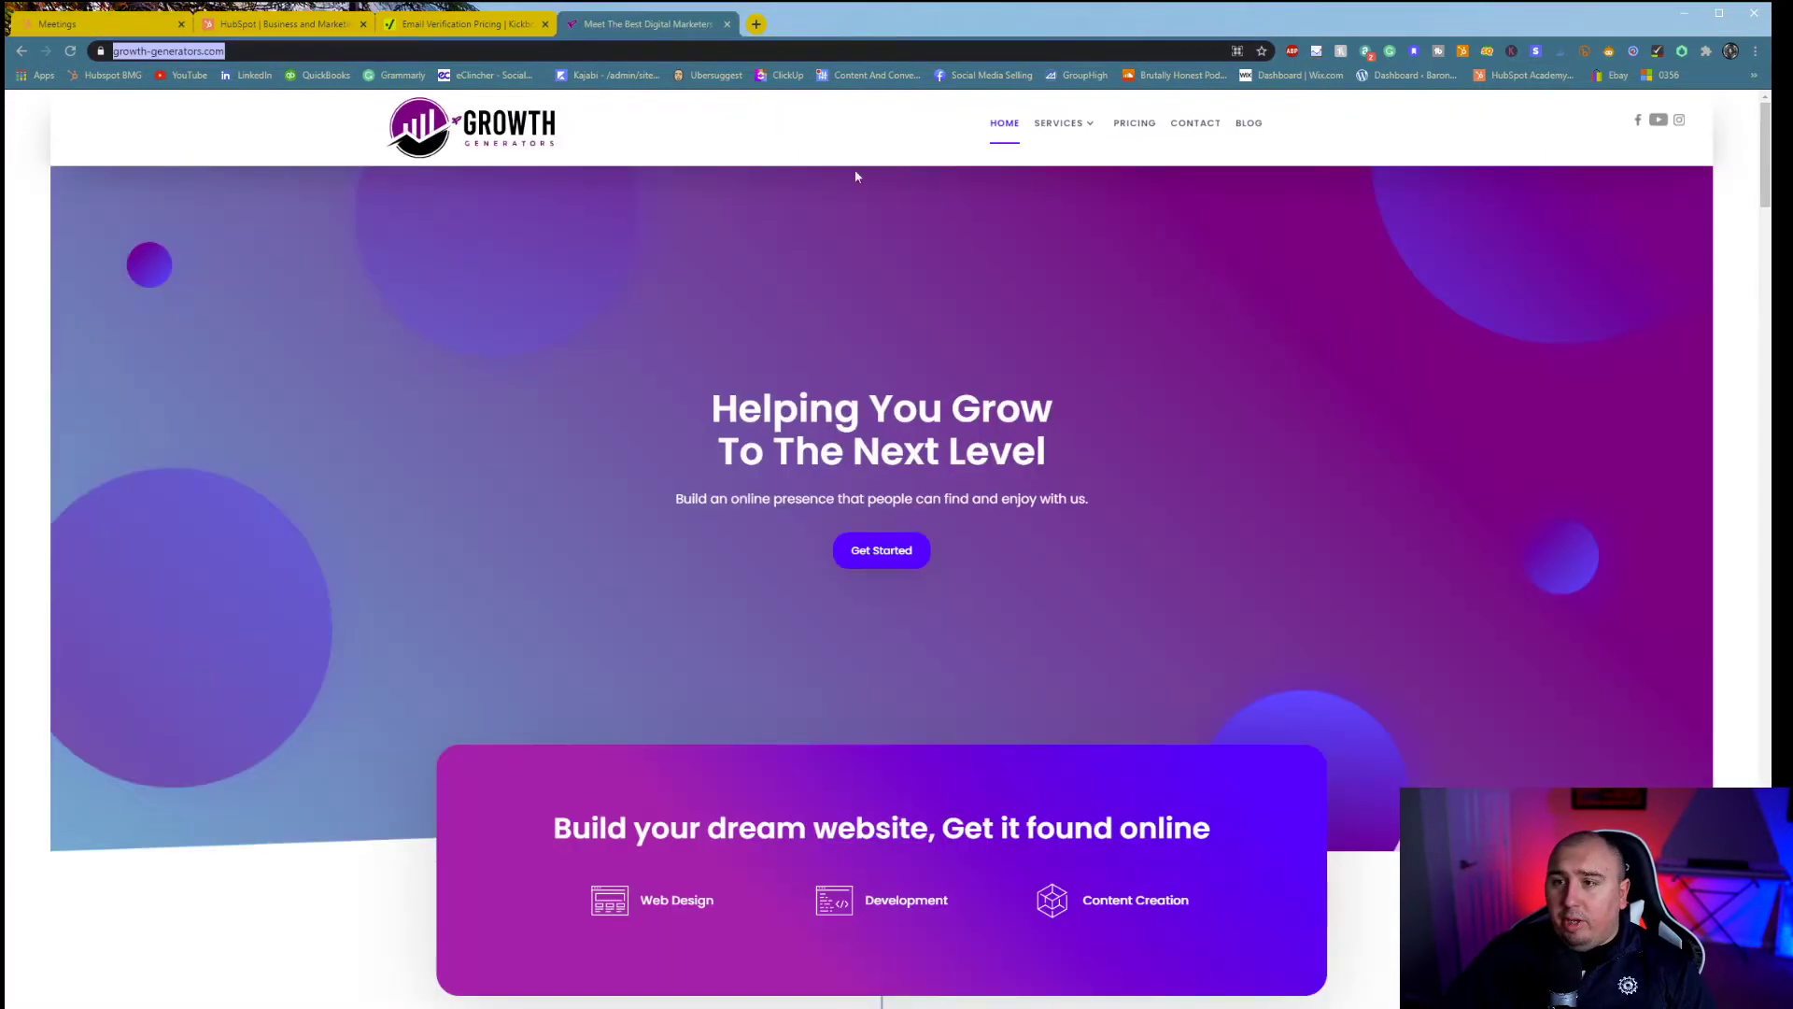
left_click(41, 28)
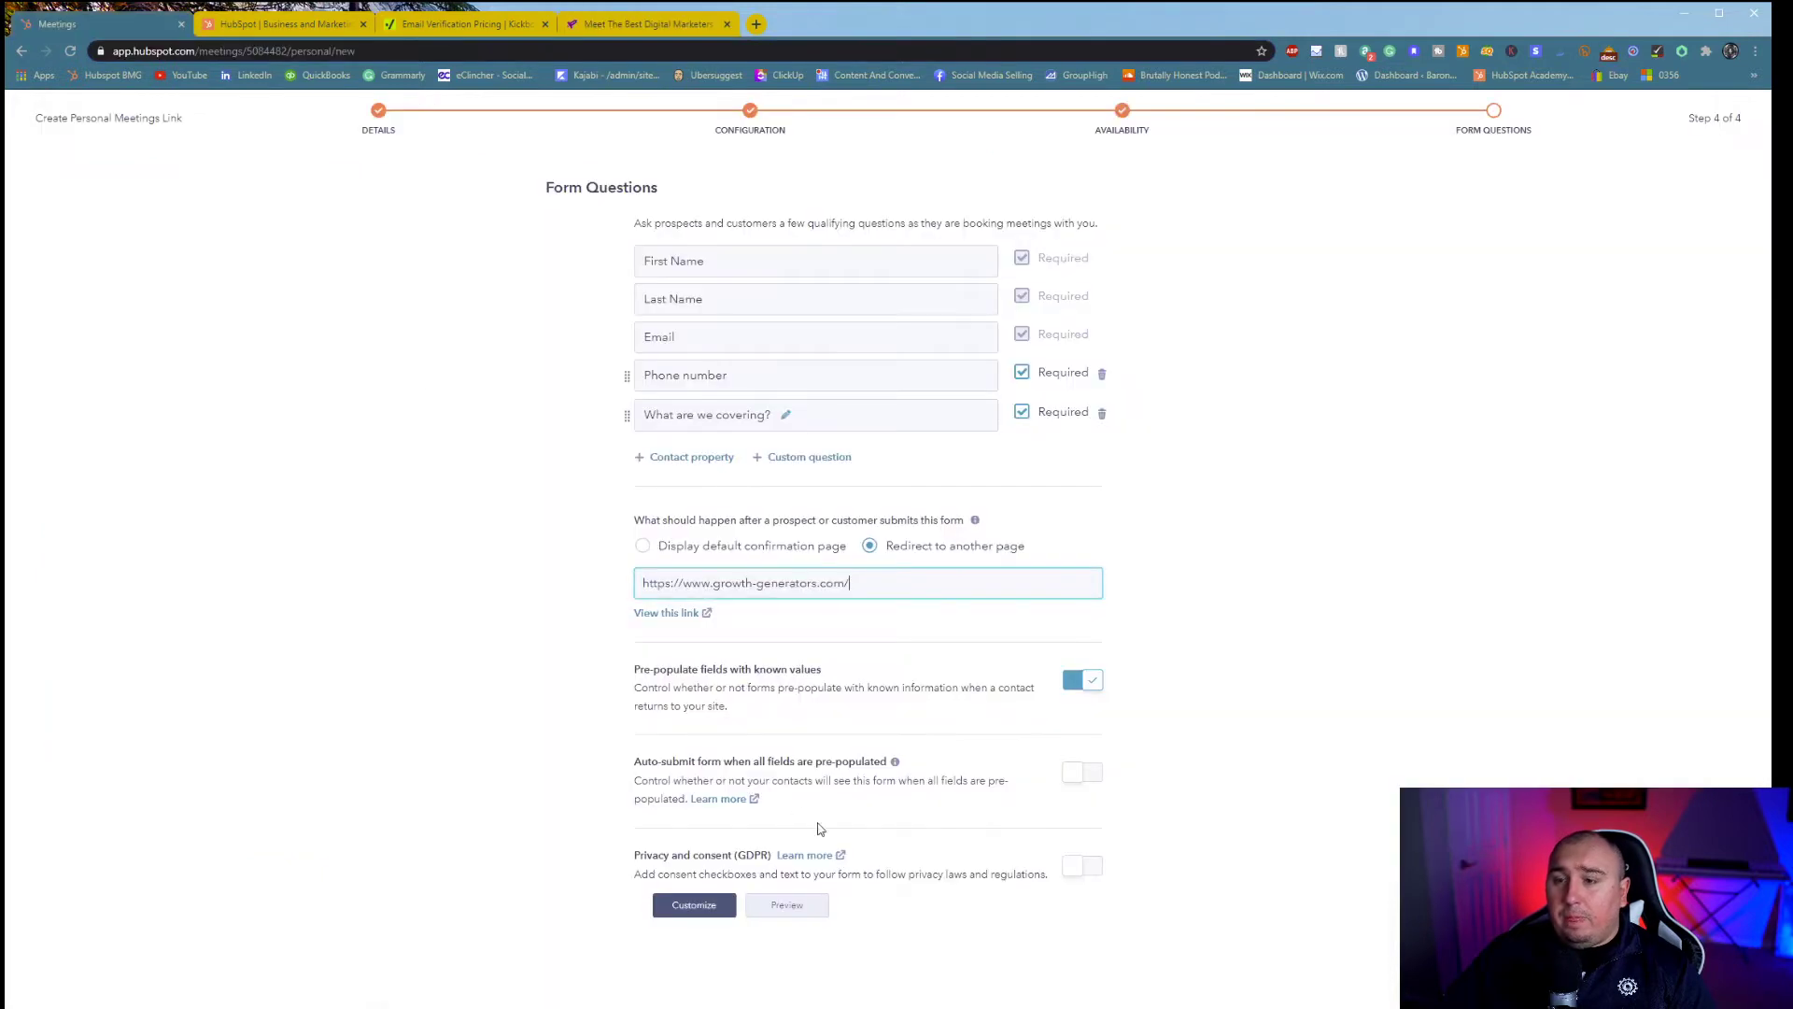
left_click_drag(701, 675, 812, 690)
left_click_drag(925, 688, 855, 723)
left_click(785, 815)
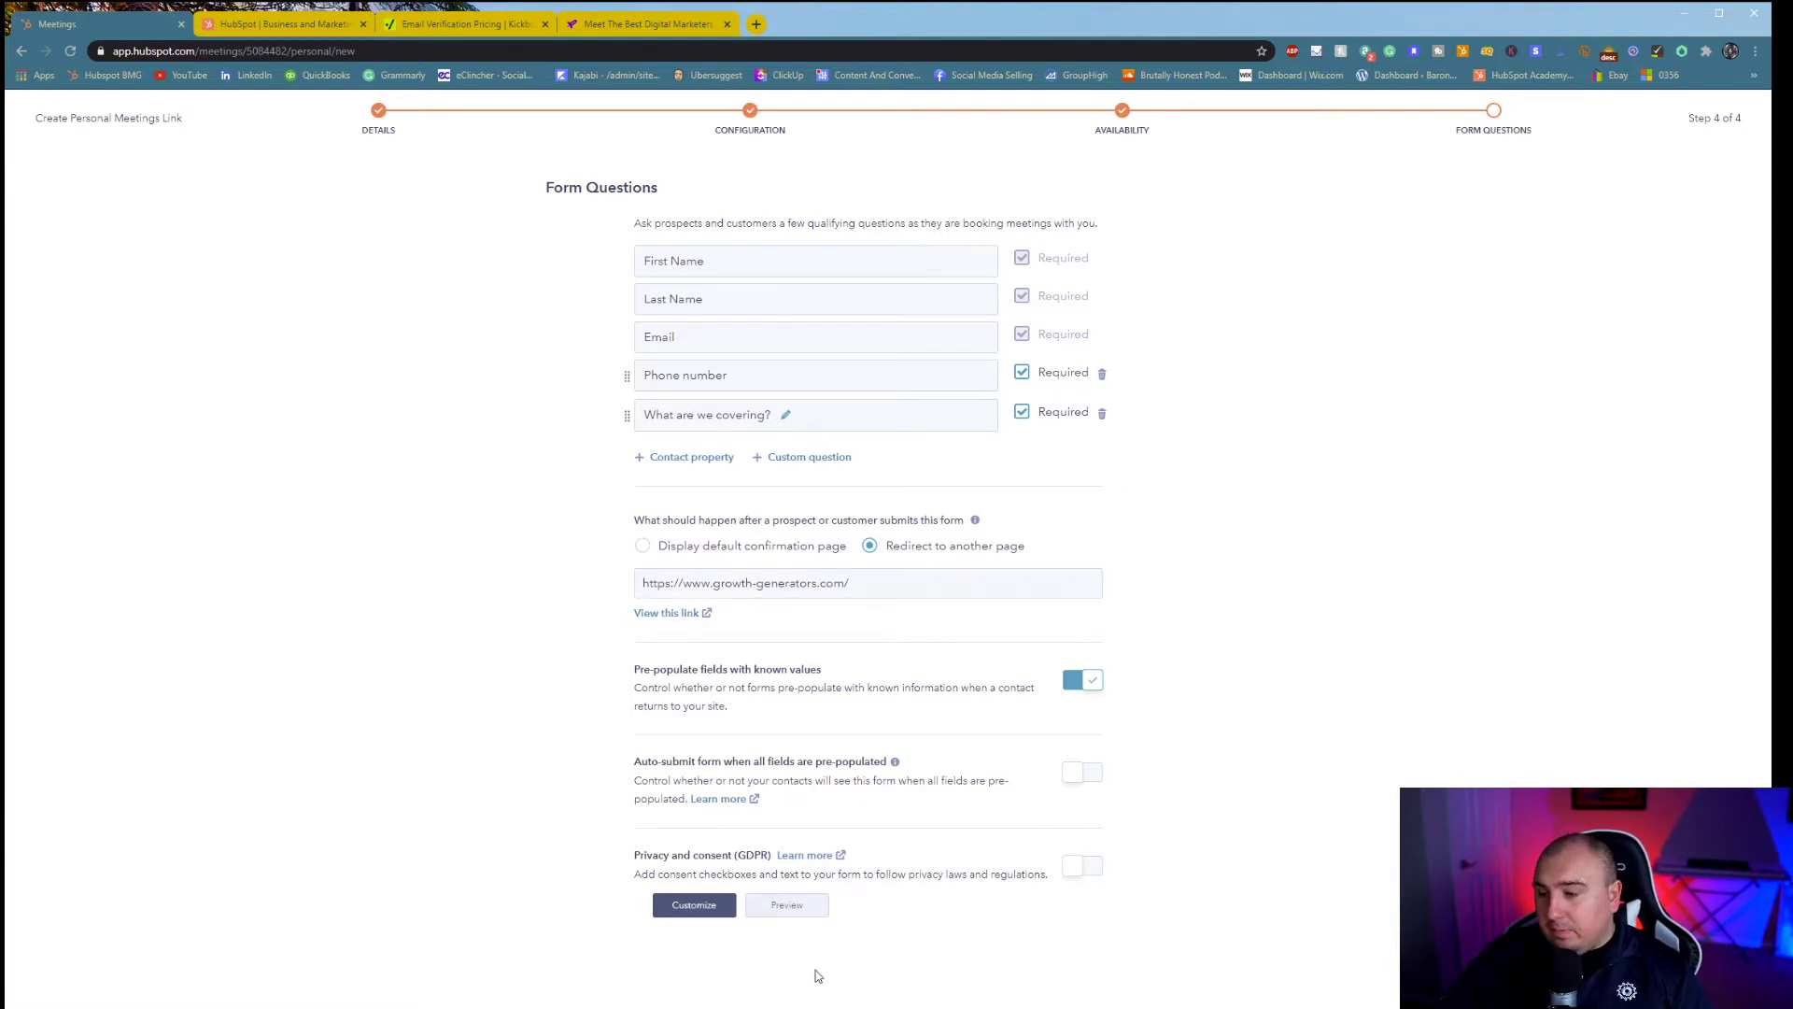
- Open the marketing consent customization, look it over, and close it
left_click(679, 913)
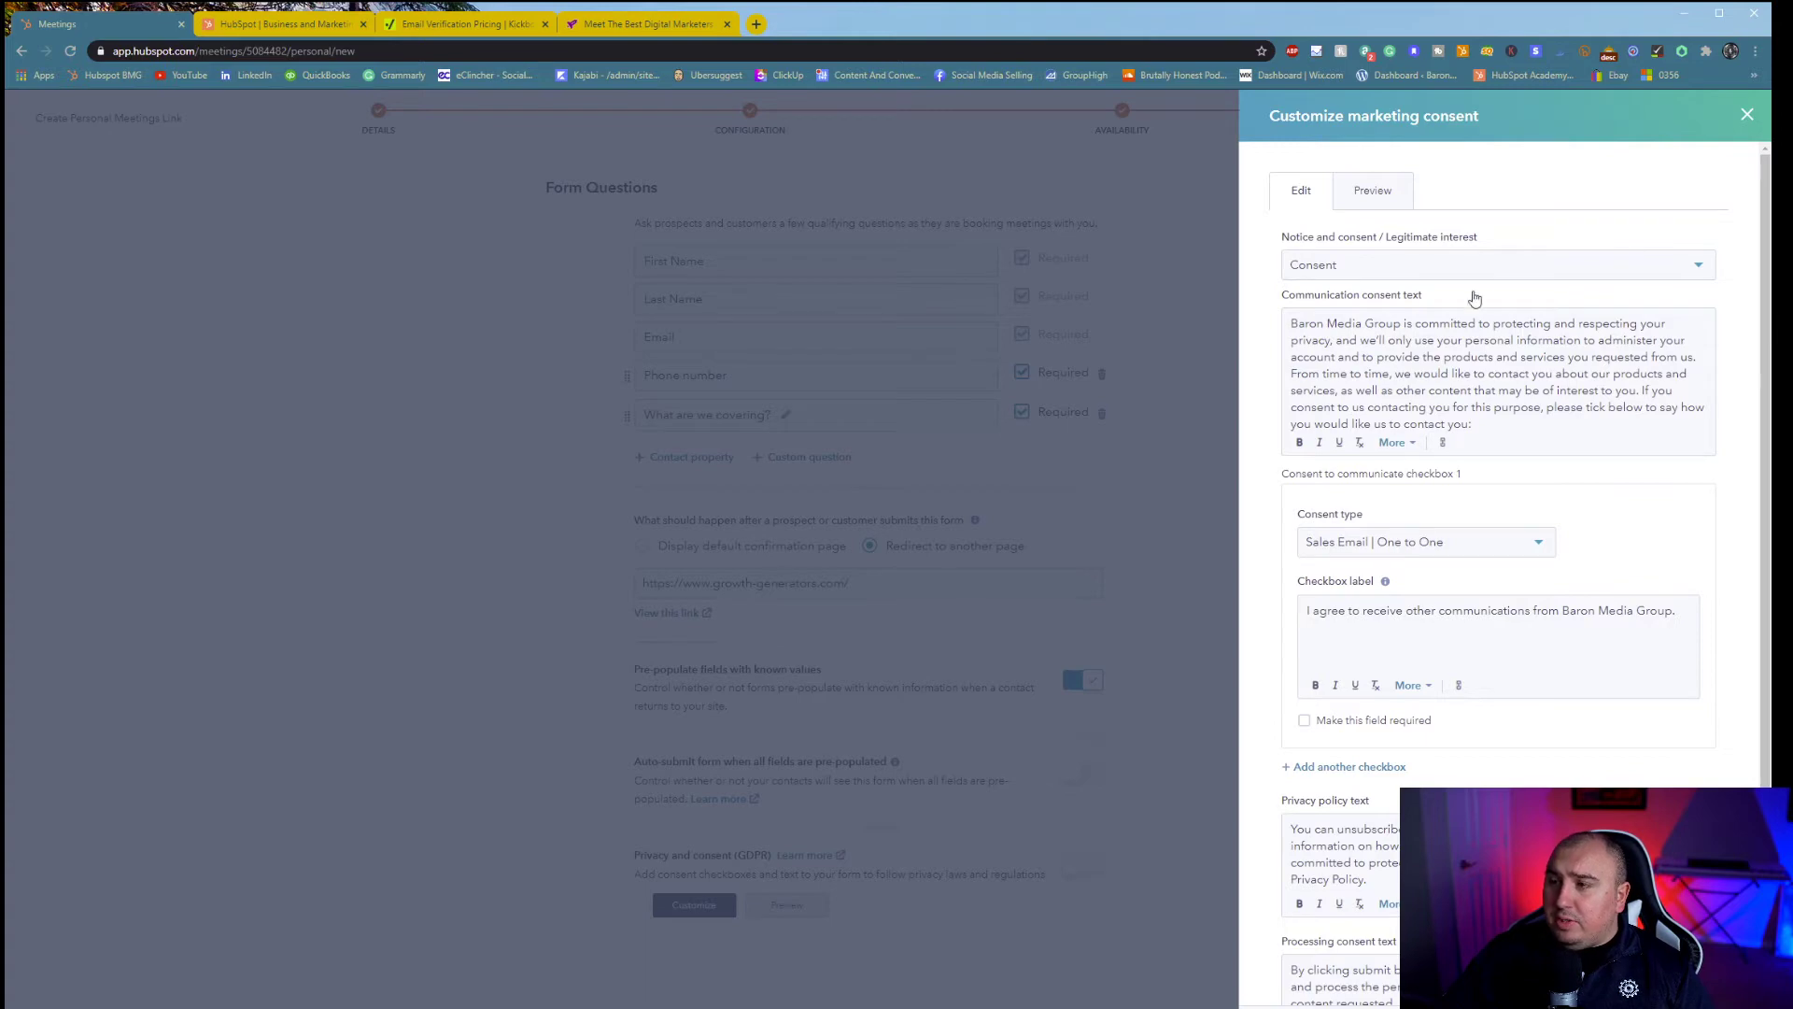
scroll(1454, 631, "down", 1)
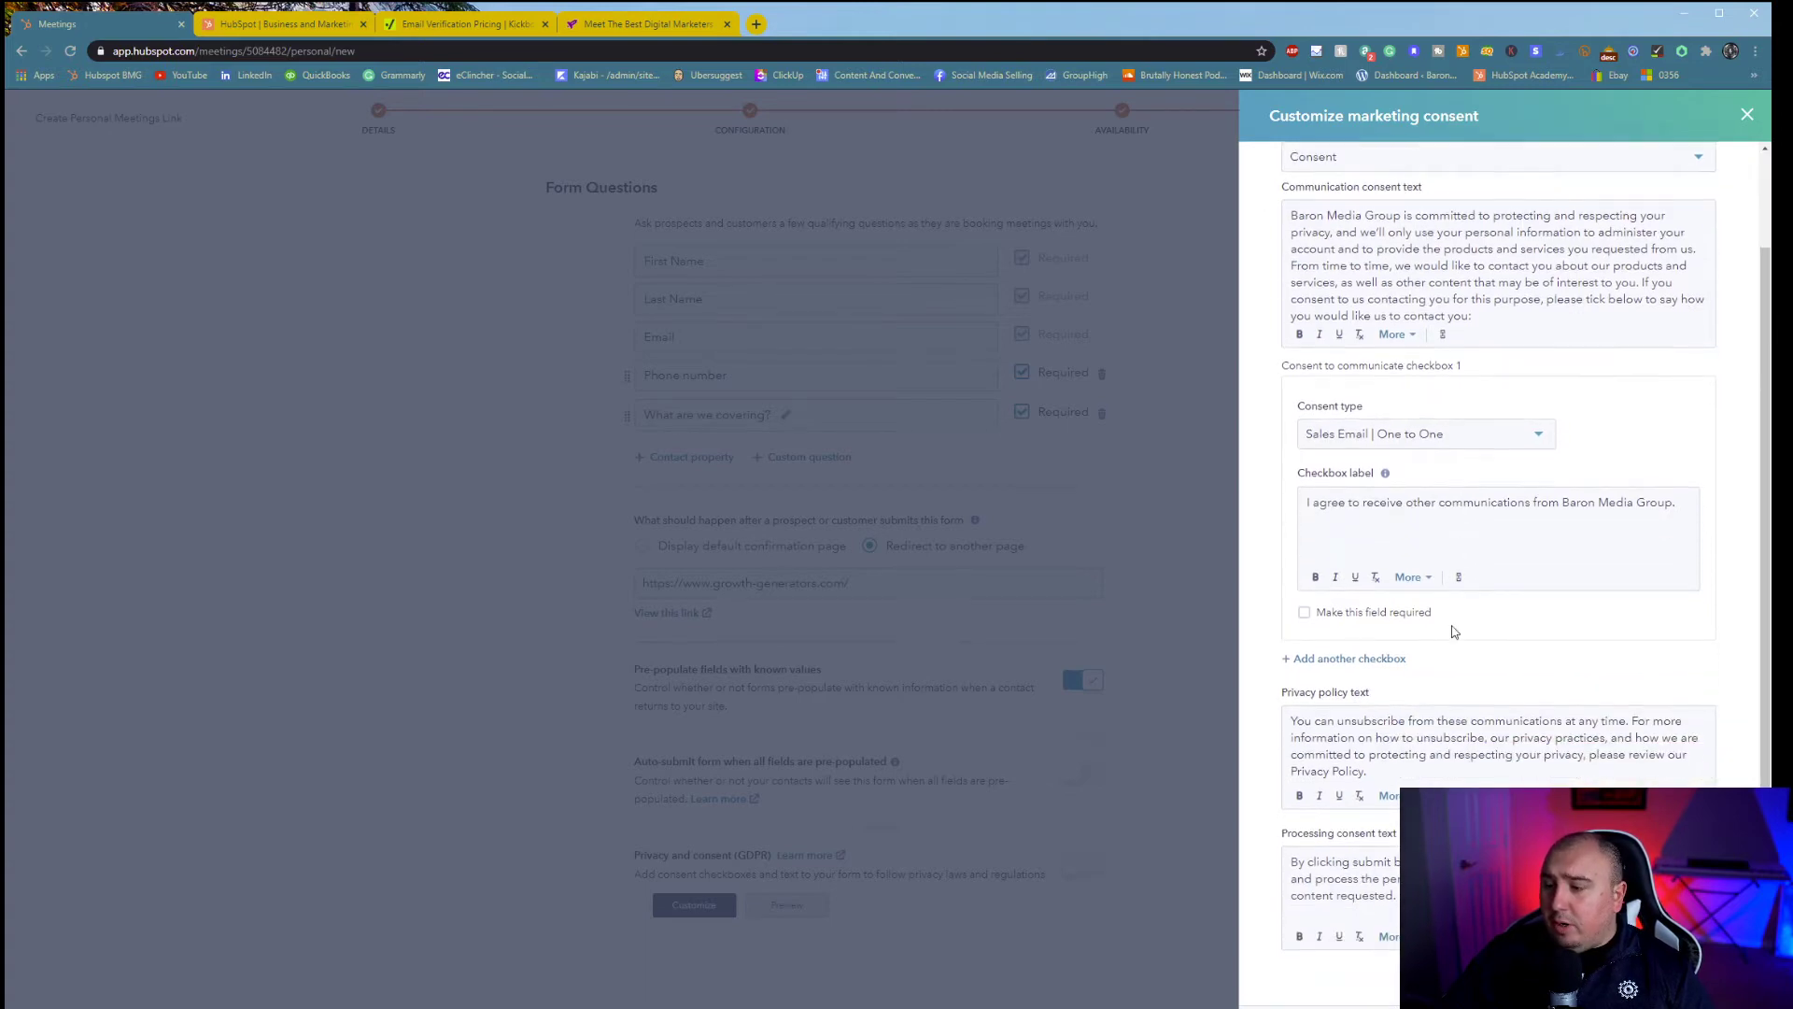
left_click(1389, 1007)
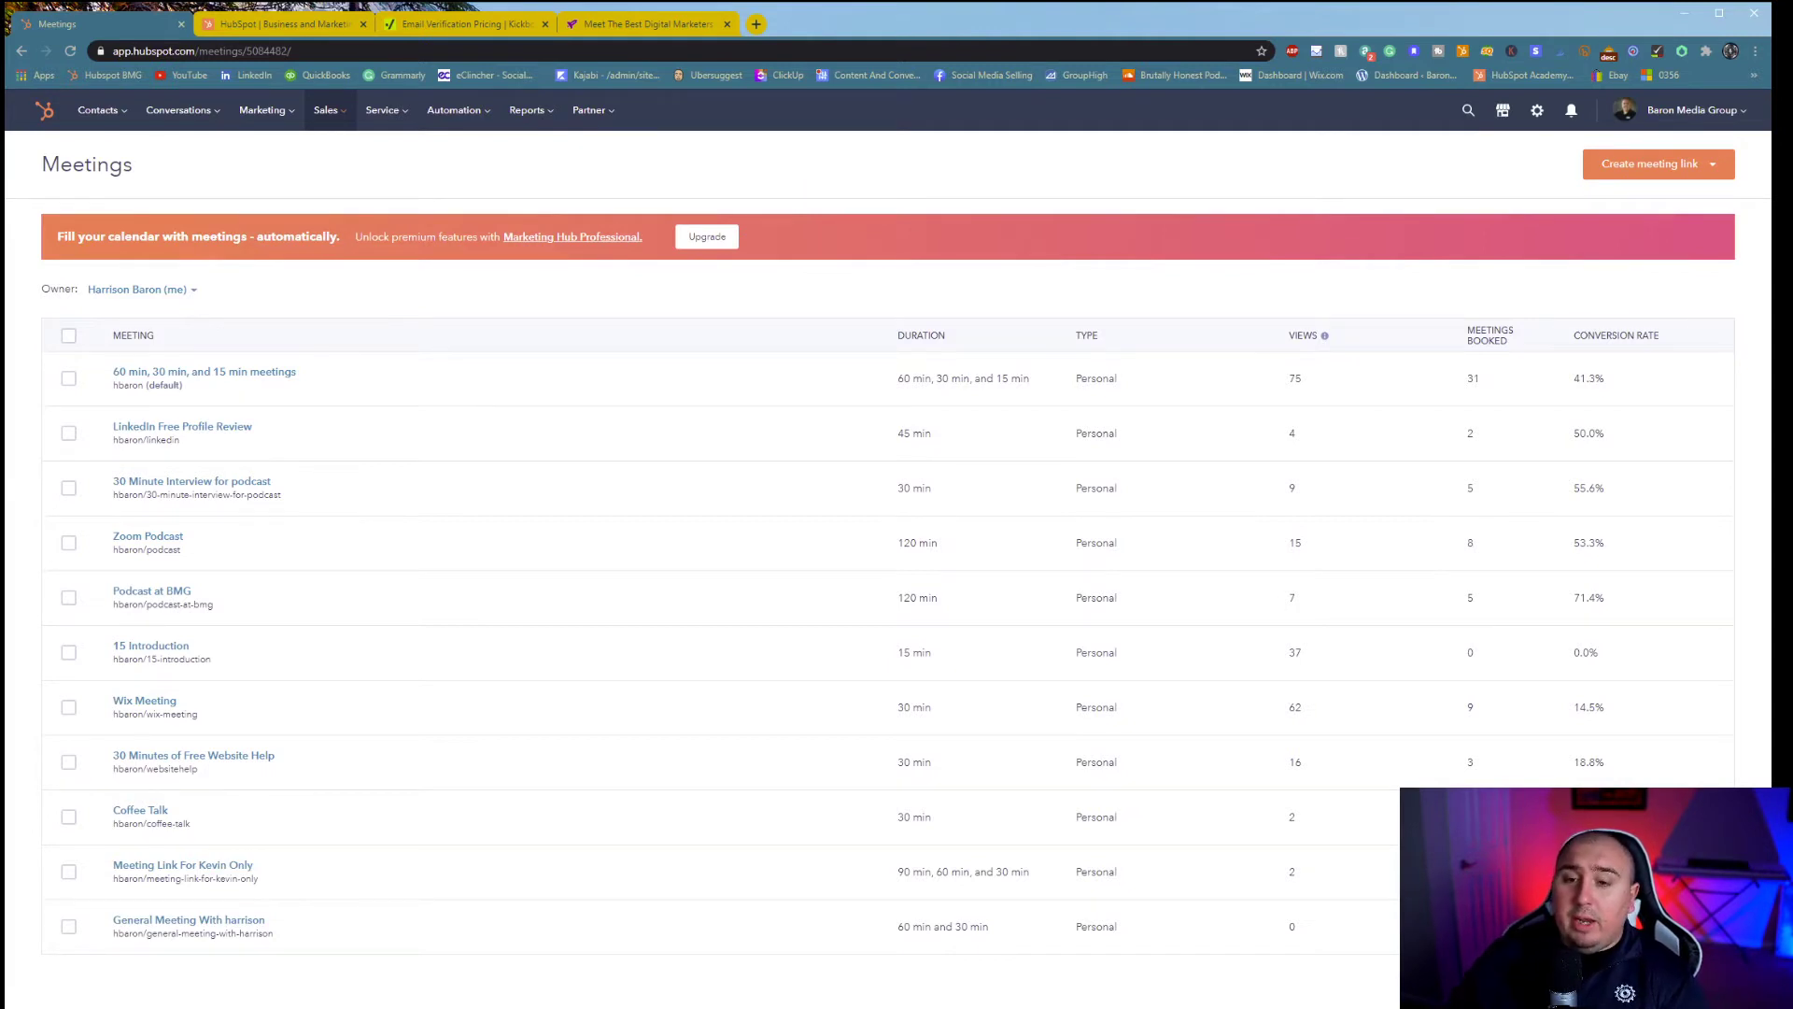
- Copy the new general meeting's booking link and load it in a new browser tab
mouse_move(312, 932)
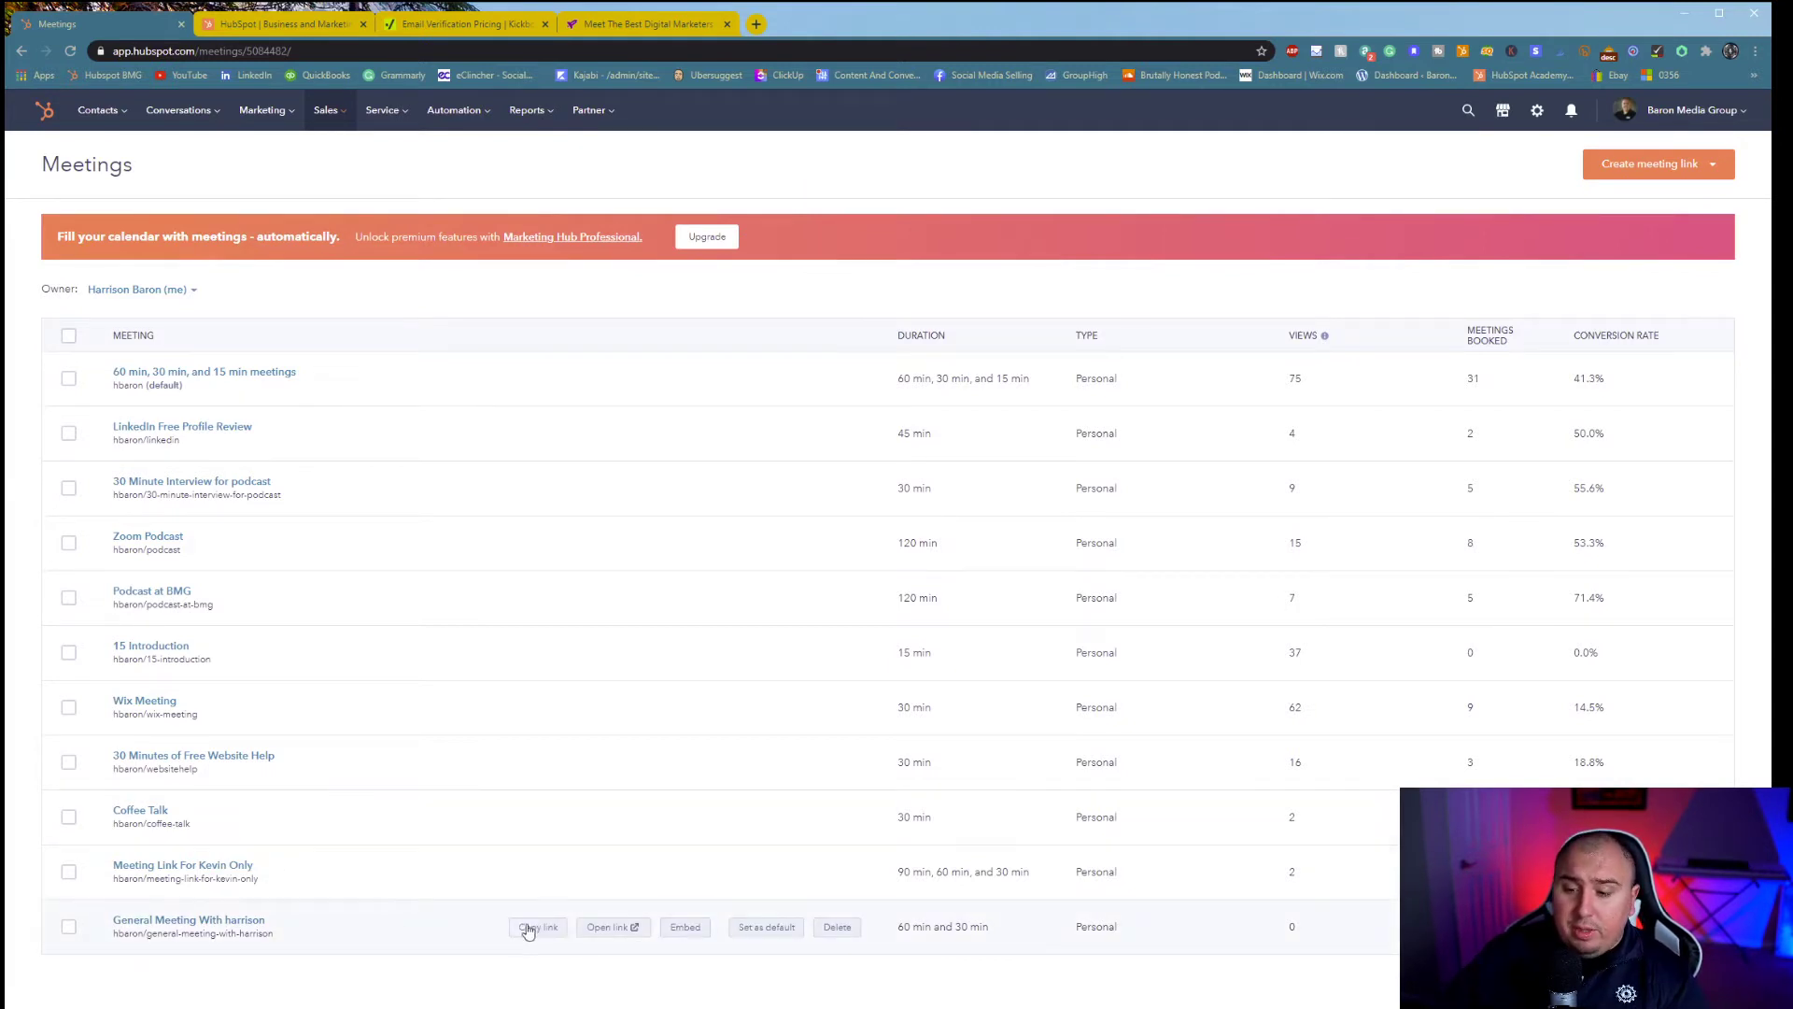
left_click(558, 934)
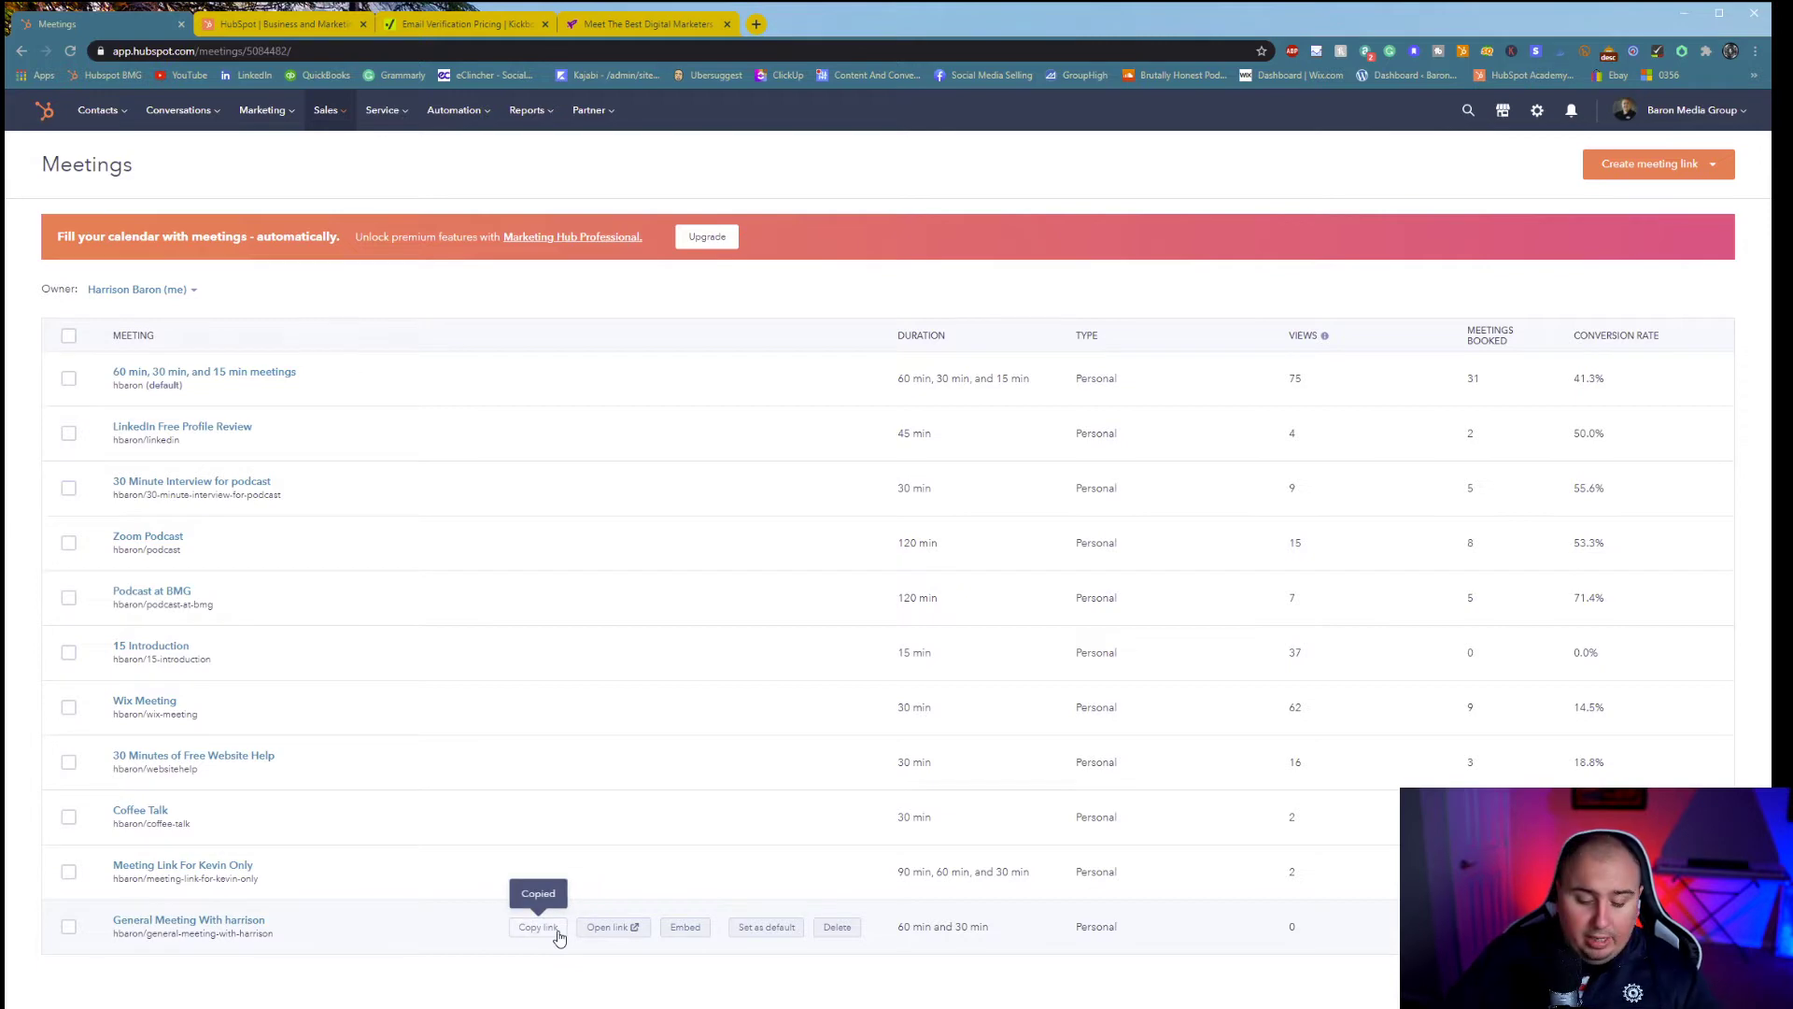
key("ctrl+t")
key("Return")
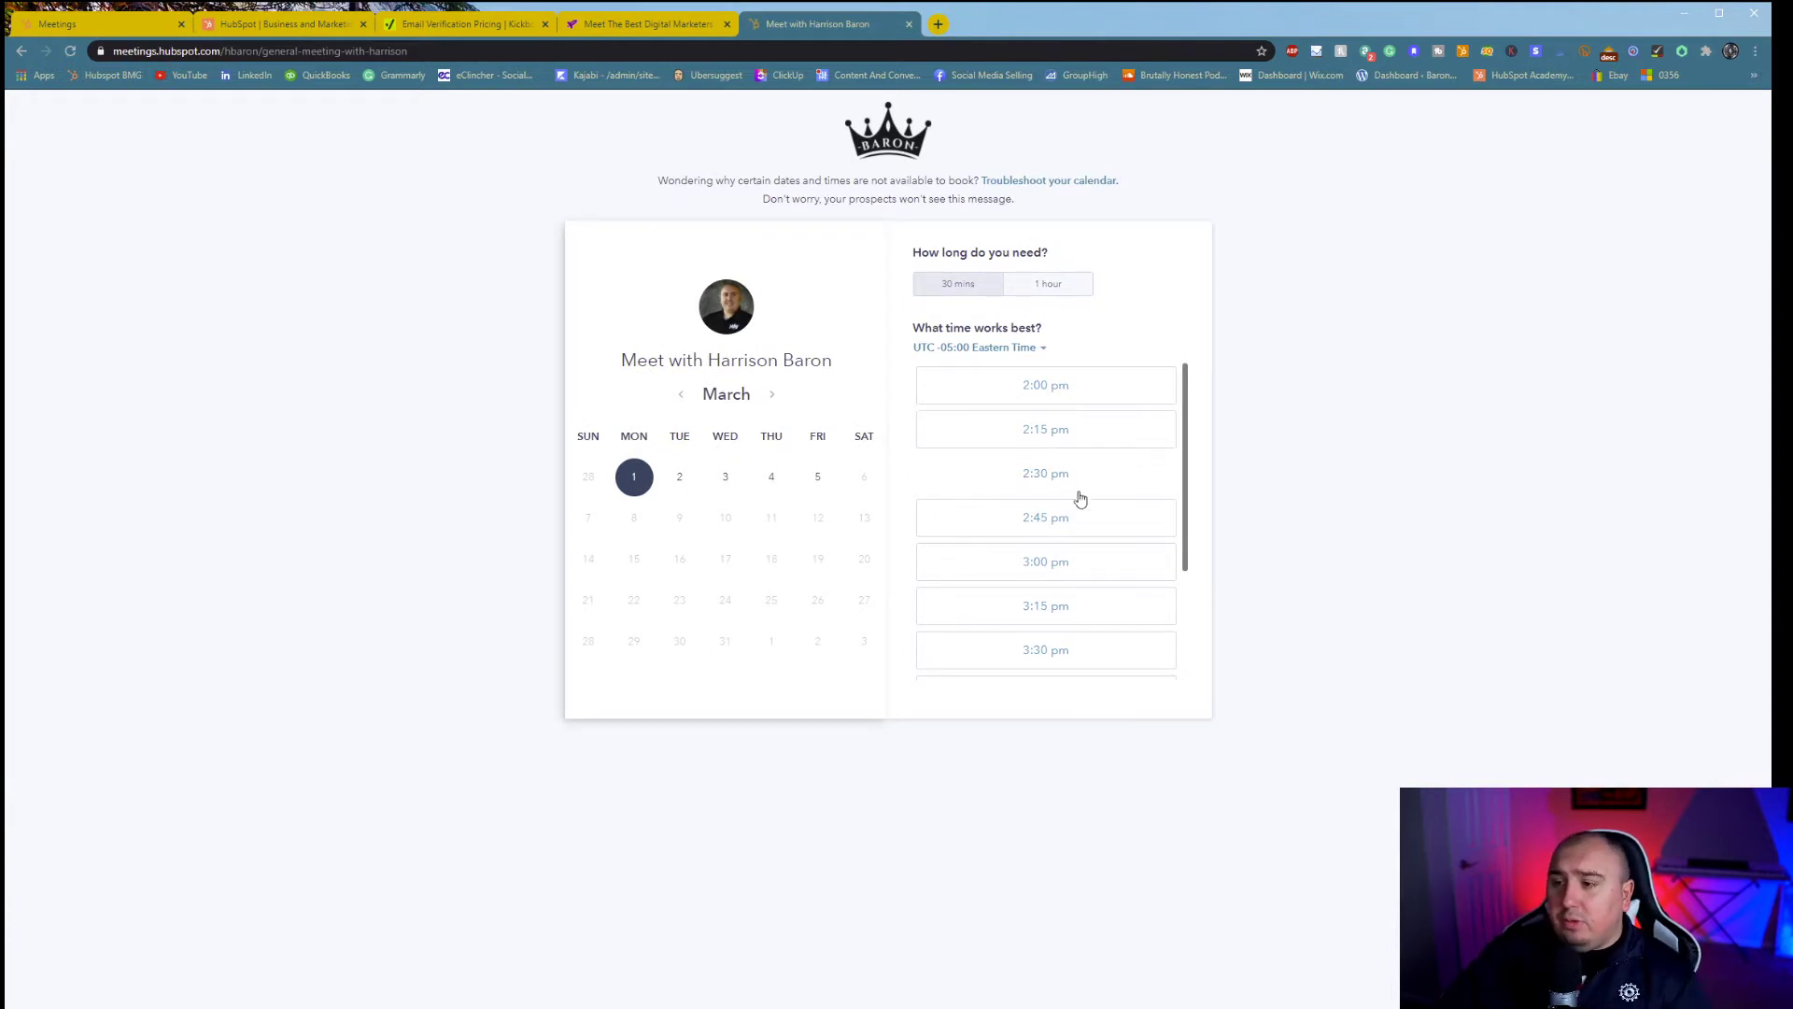
- On the booking page, choose a 1-hour meeting on Friday, March 5 at 12:15 pm
scroll(1060, 509, "down", 2)
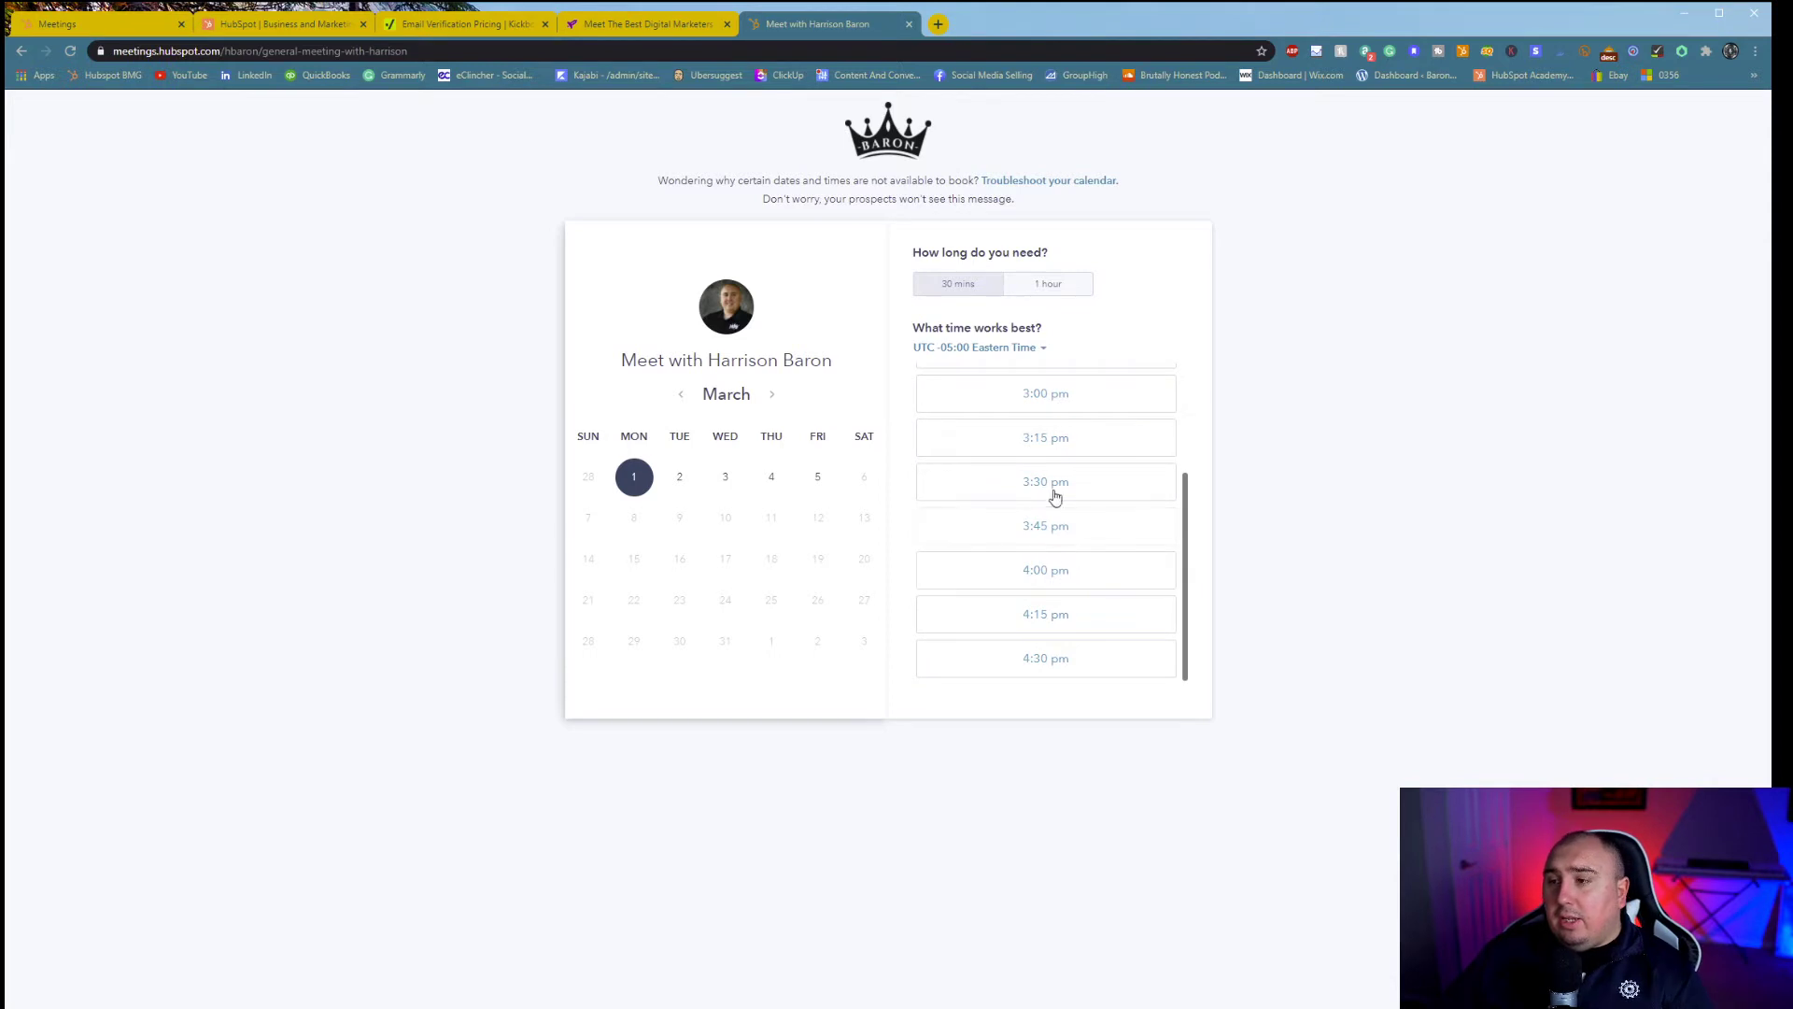
left_click(1060, 288)
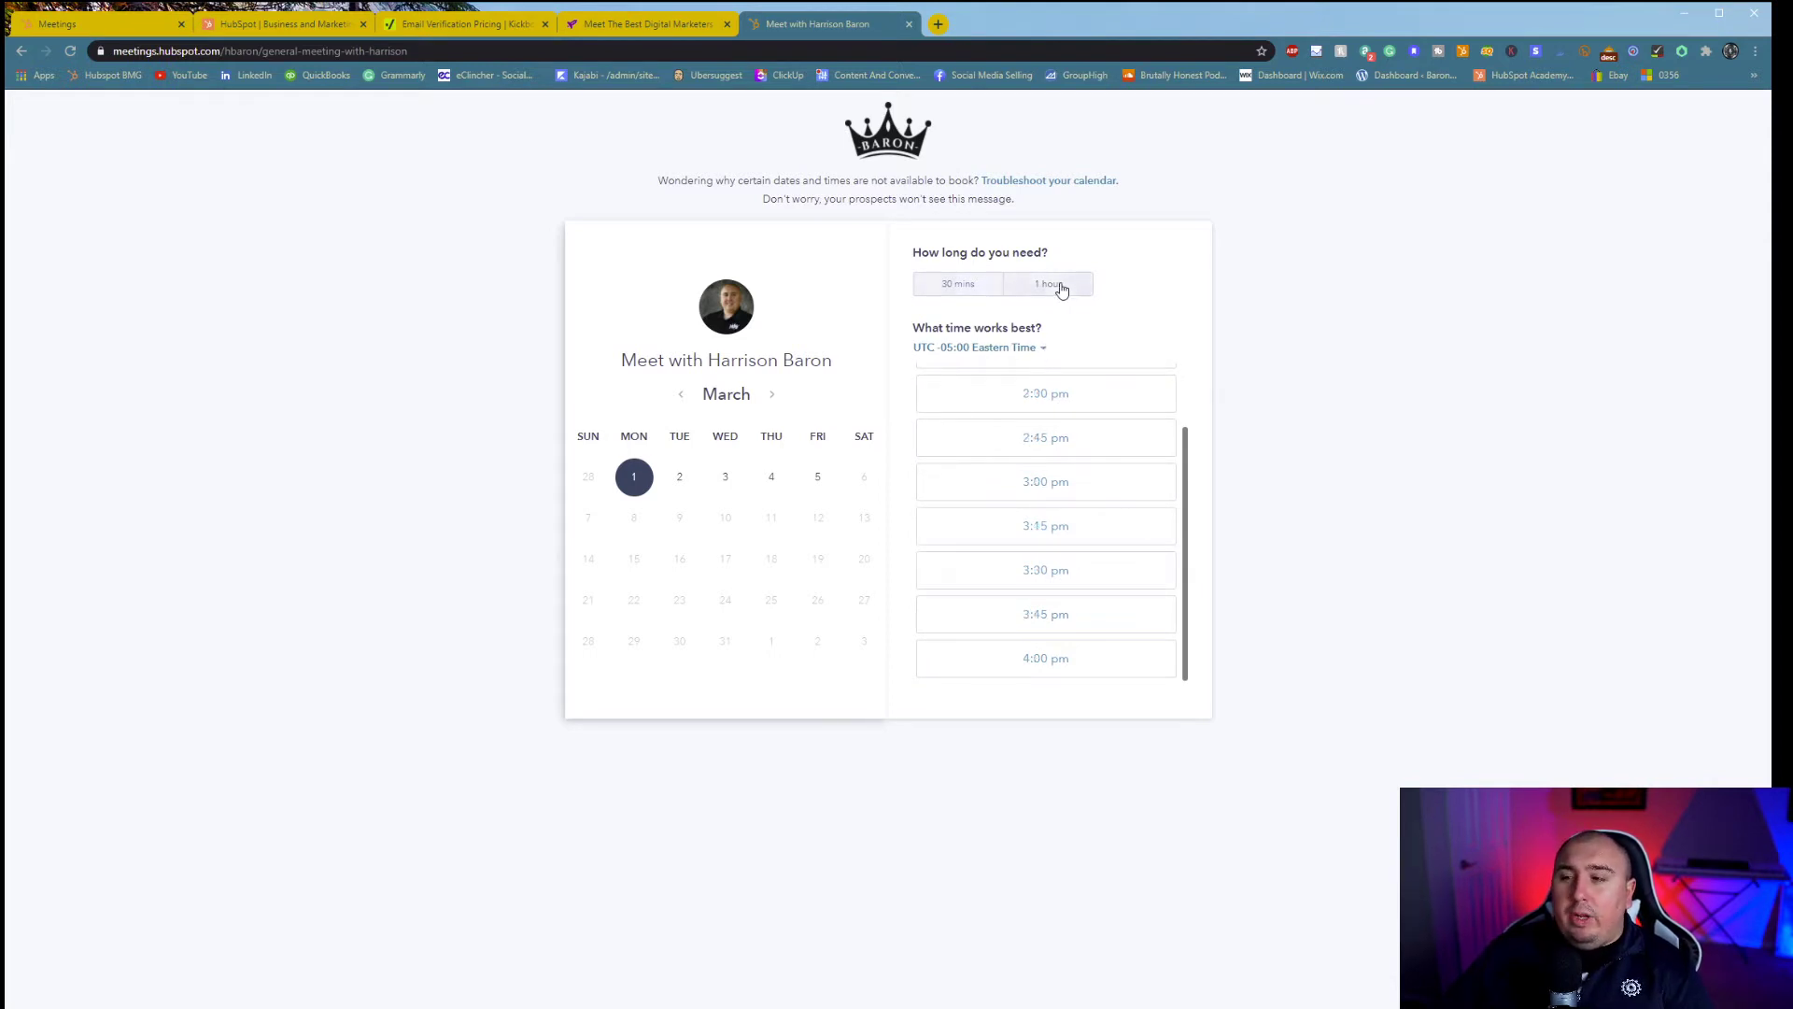
left_click(980, 283)
left_click(1047, 295)
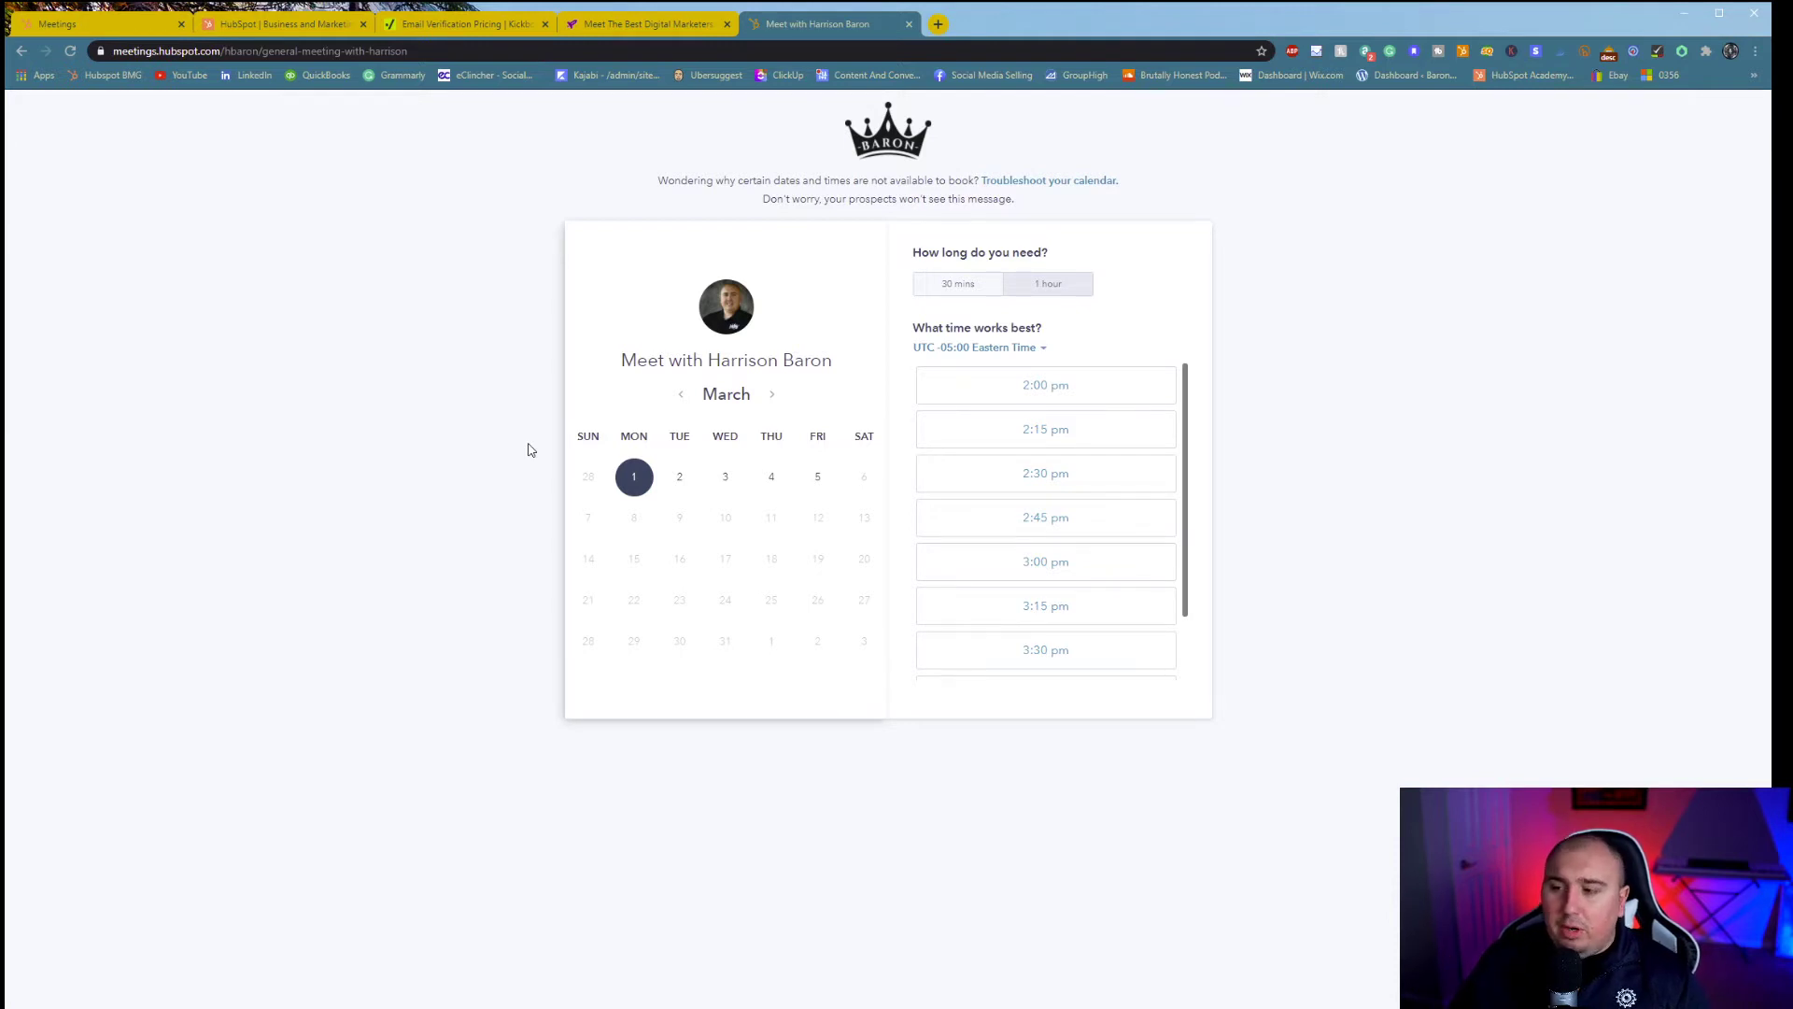
left_click(809, 480)
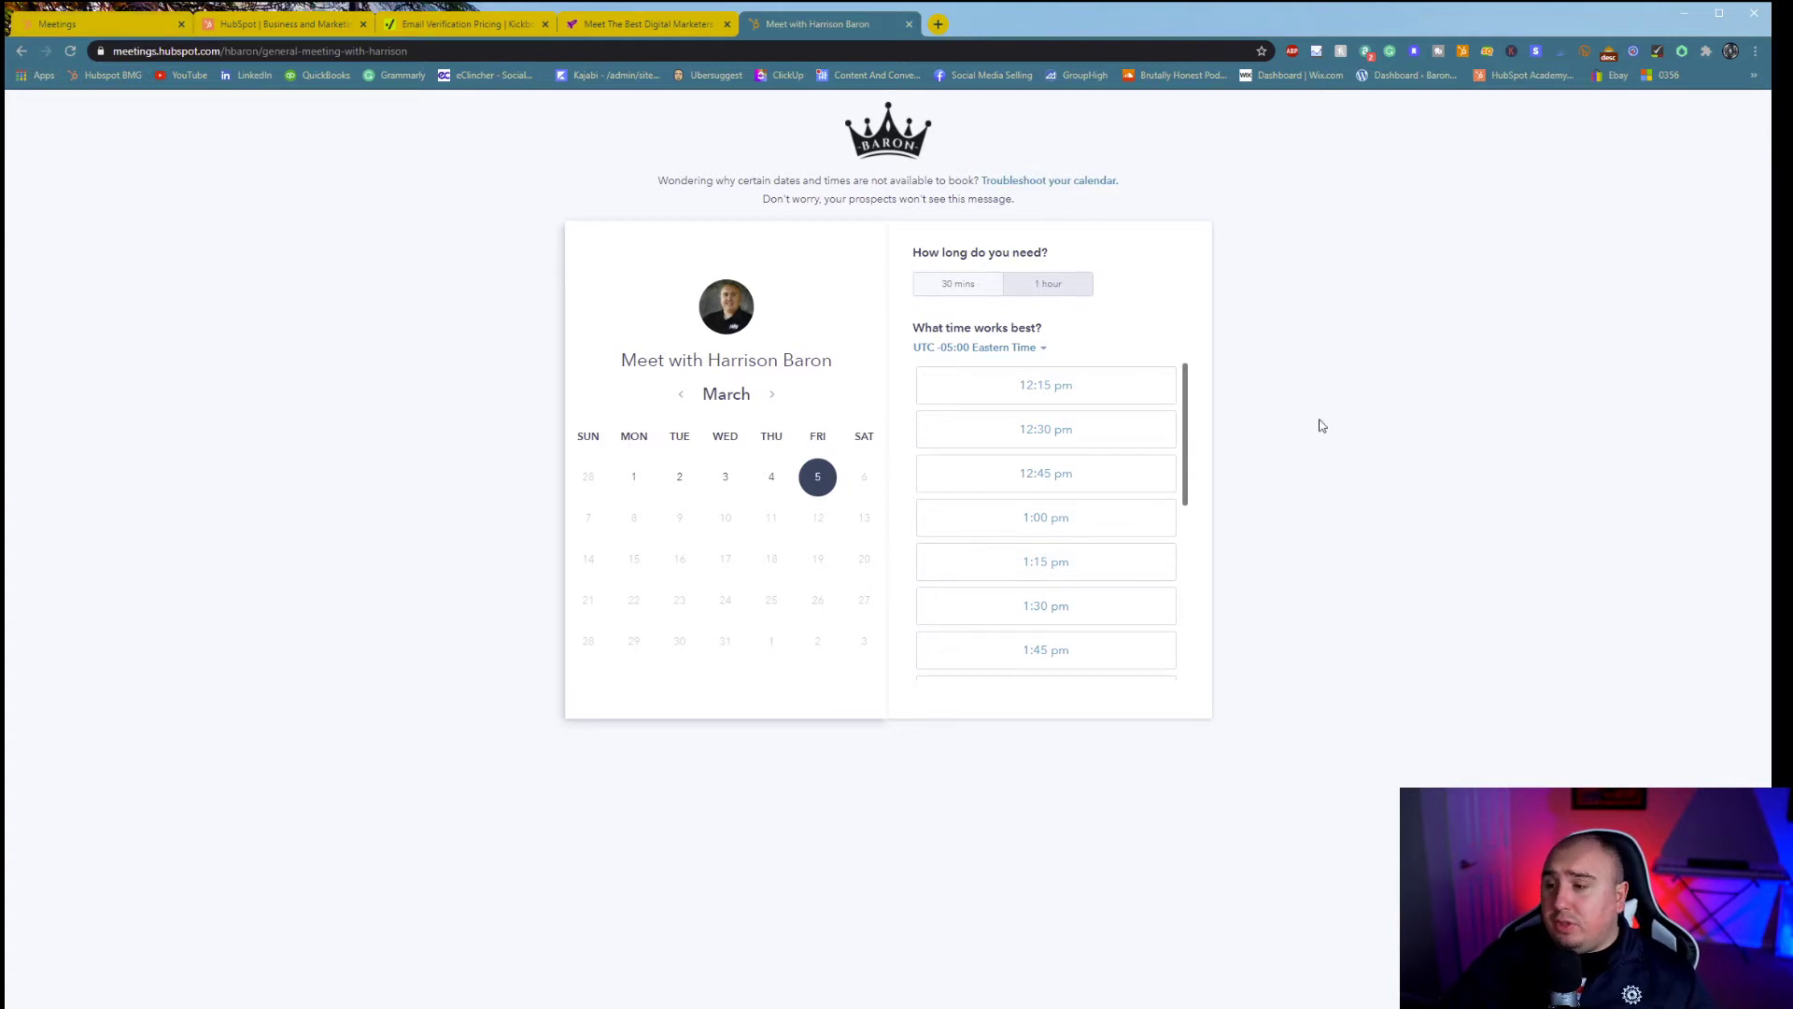
left_click(1054, 402)
- Review the Confirm meeting form's required fields, then return to the HubSpot Meetings list
left_click(721, 339)
left_click(917, 343)
left_click(753, 437)
left_click(444, 647)
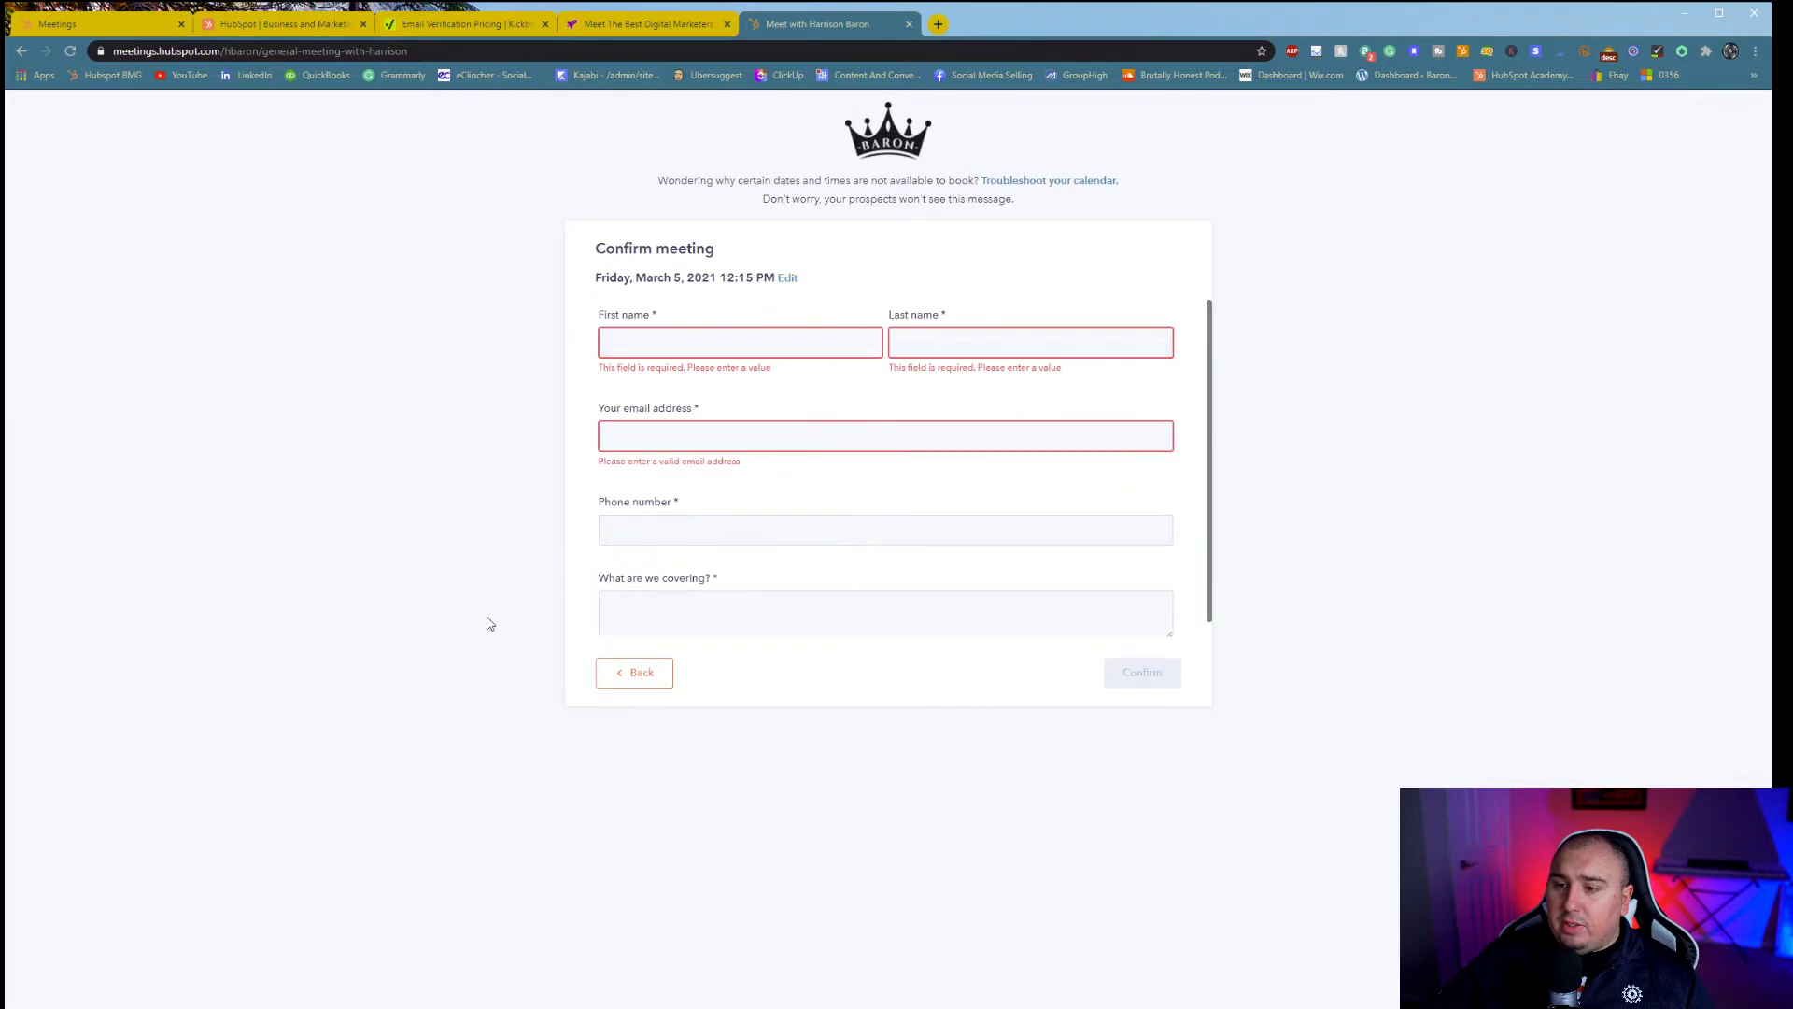
scroll(667, 596, "down", 1)
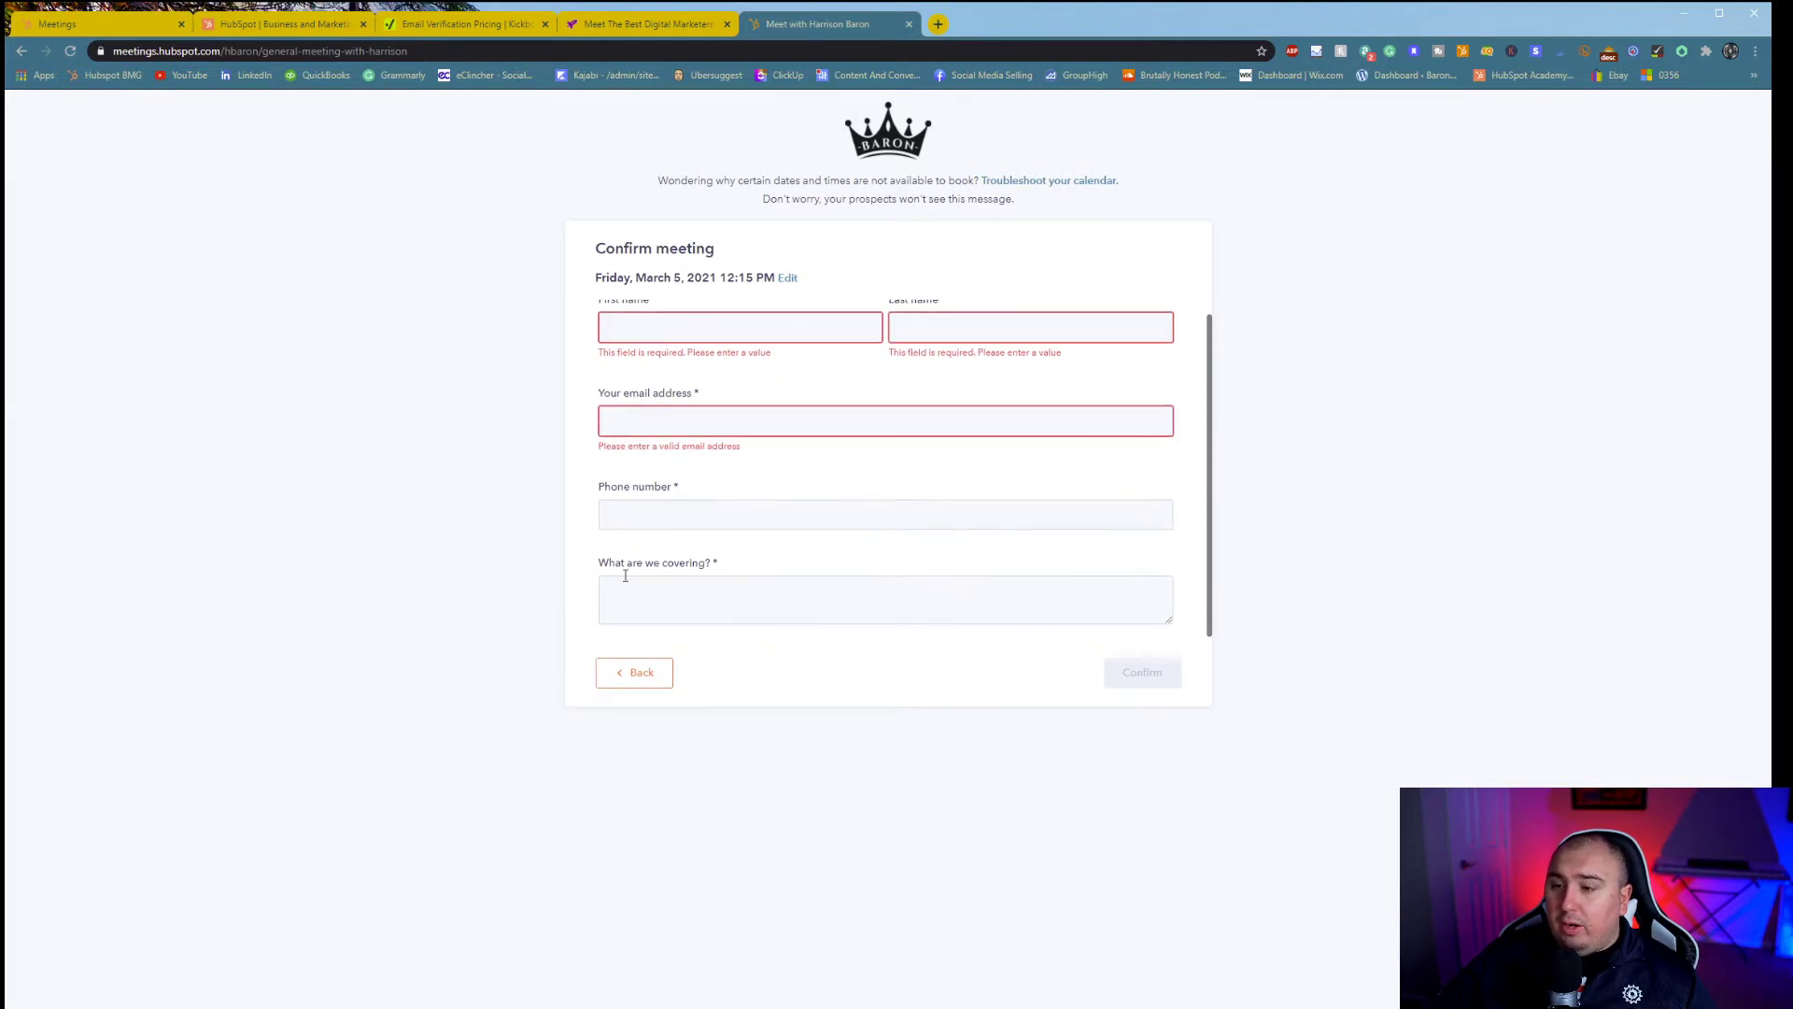
scroll(1149, 430, "up", 1)
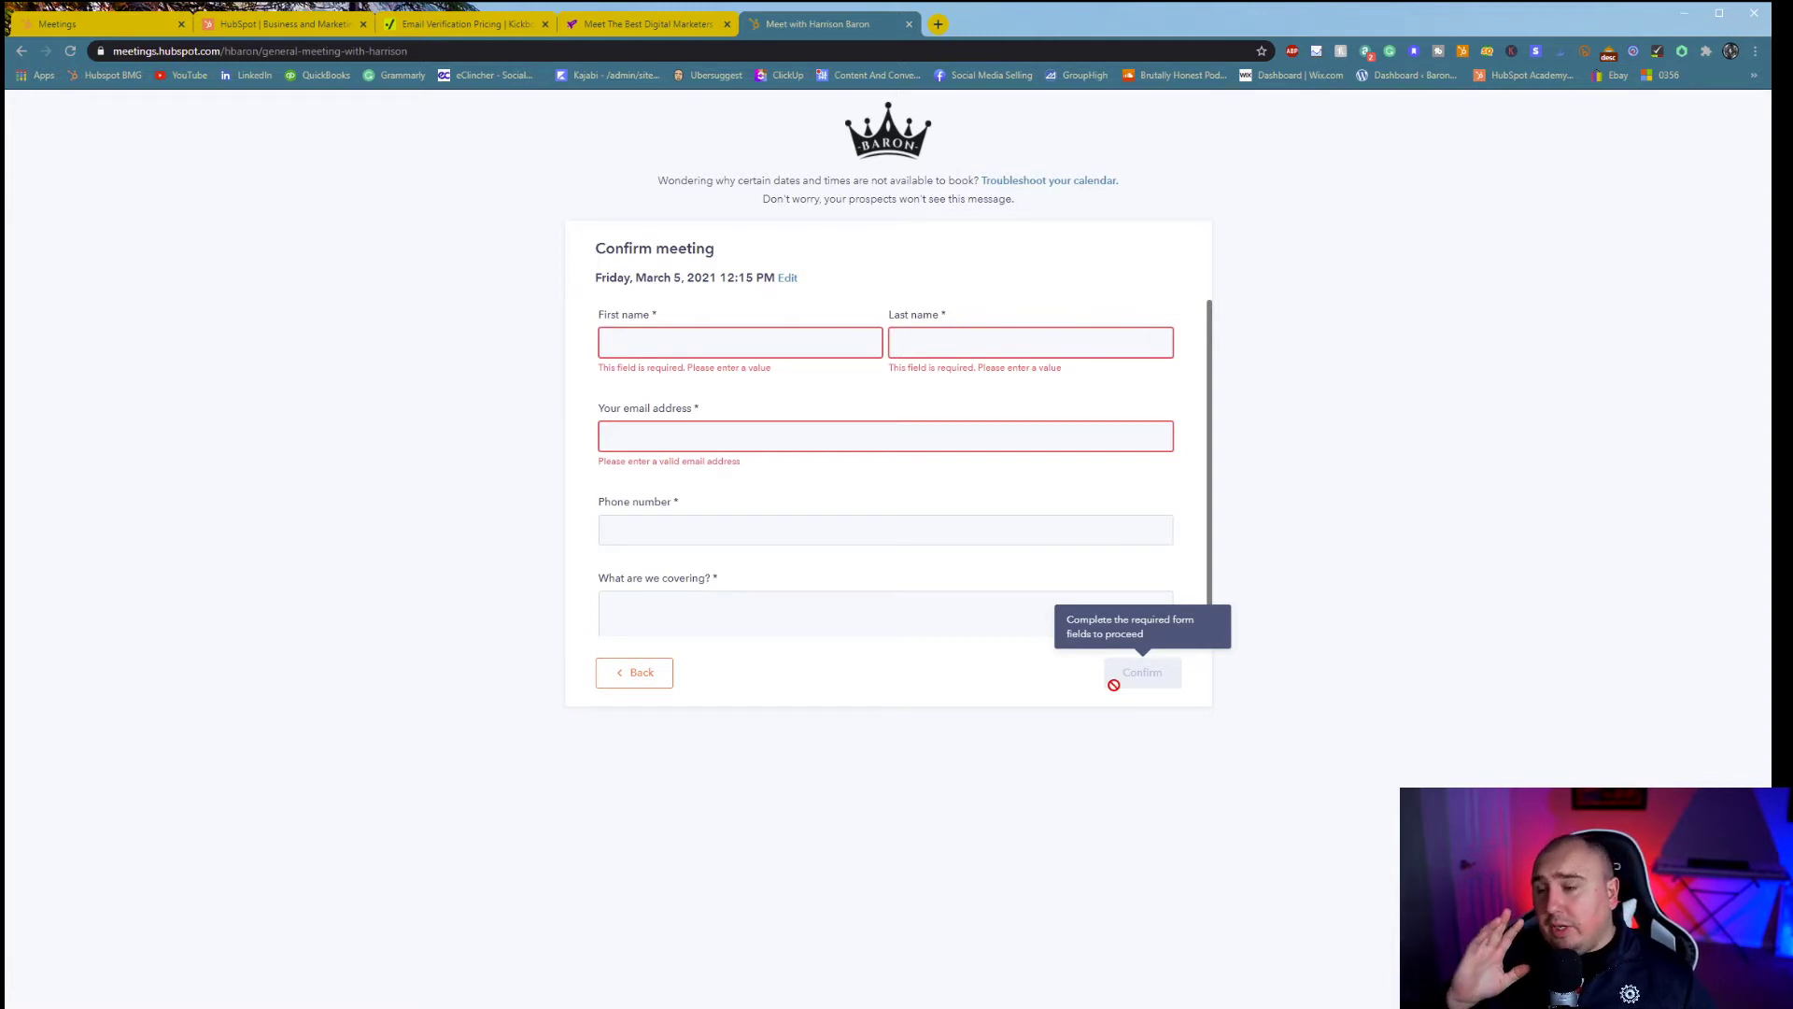
left_click(155, 26)
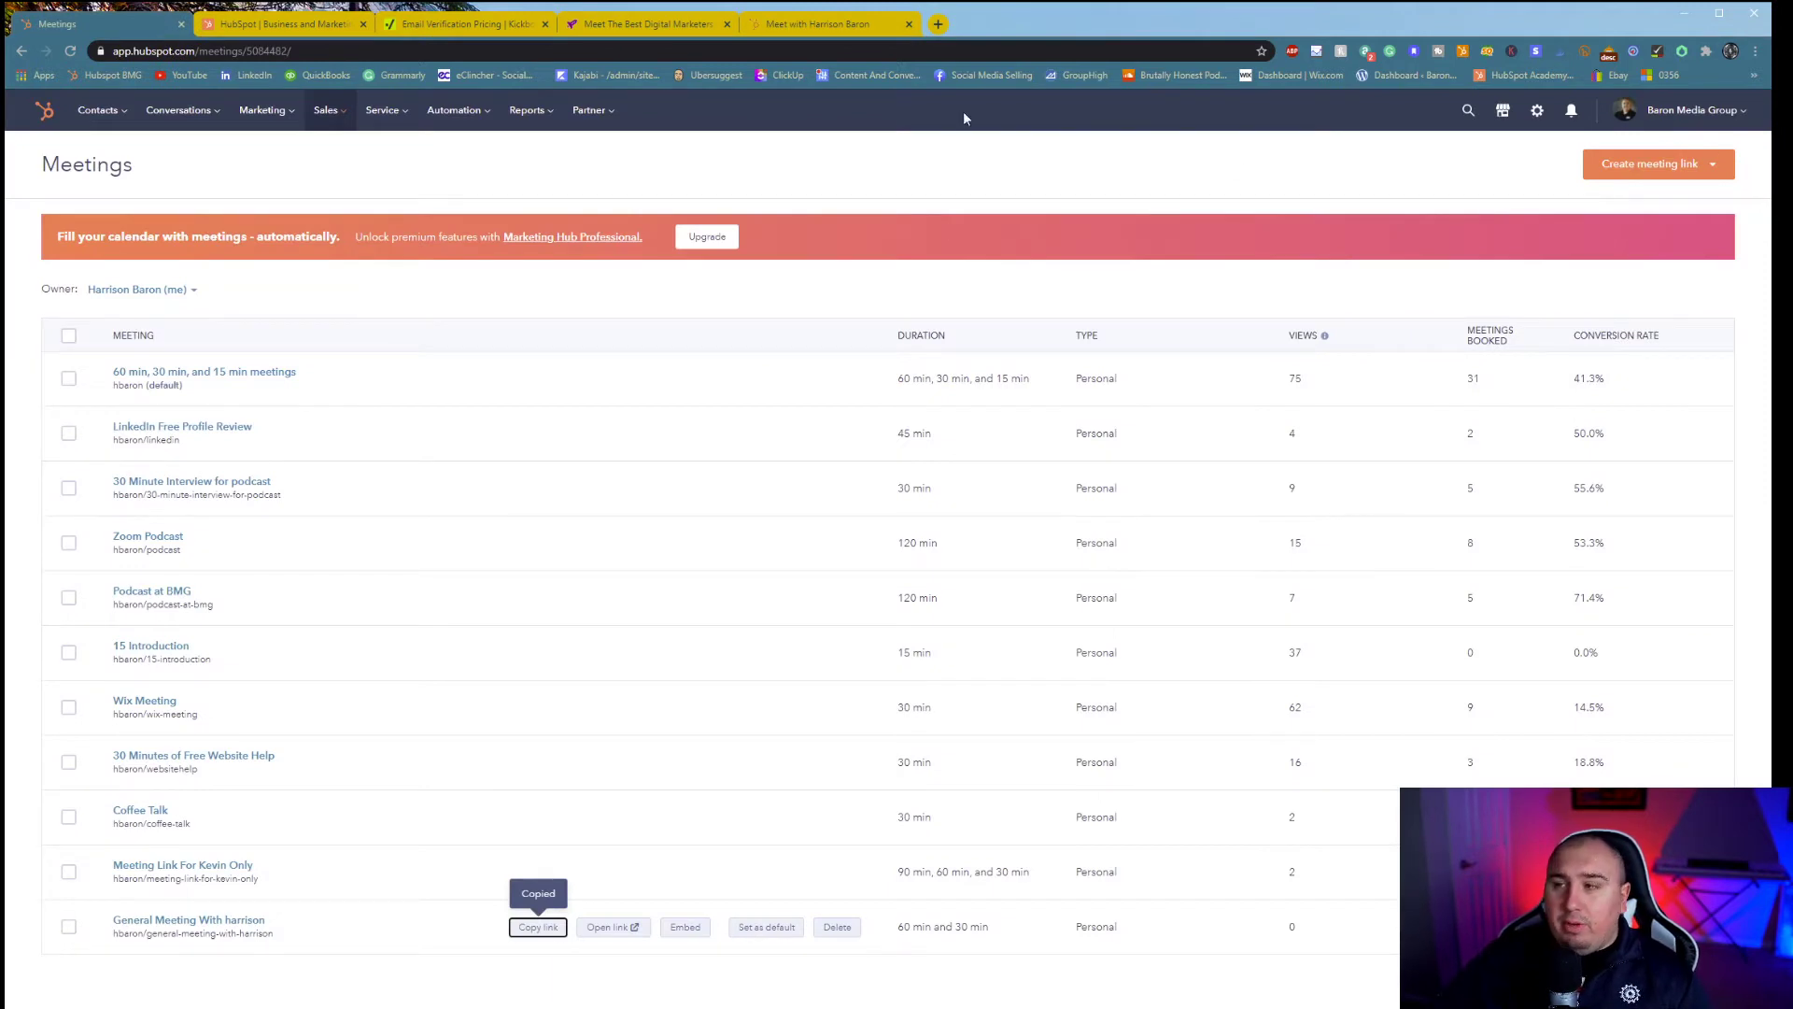
- Switch to the other HubSpot account from the account menu
left_click(1718, 114)
mouse_move(1635, 252)
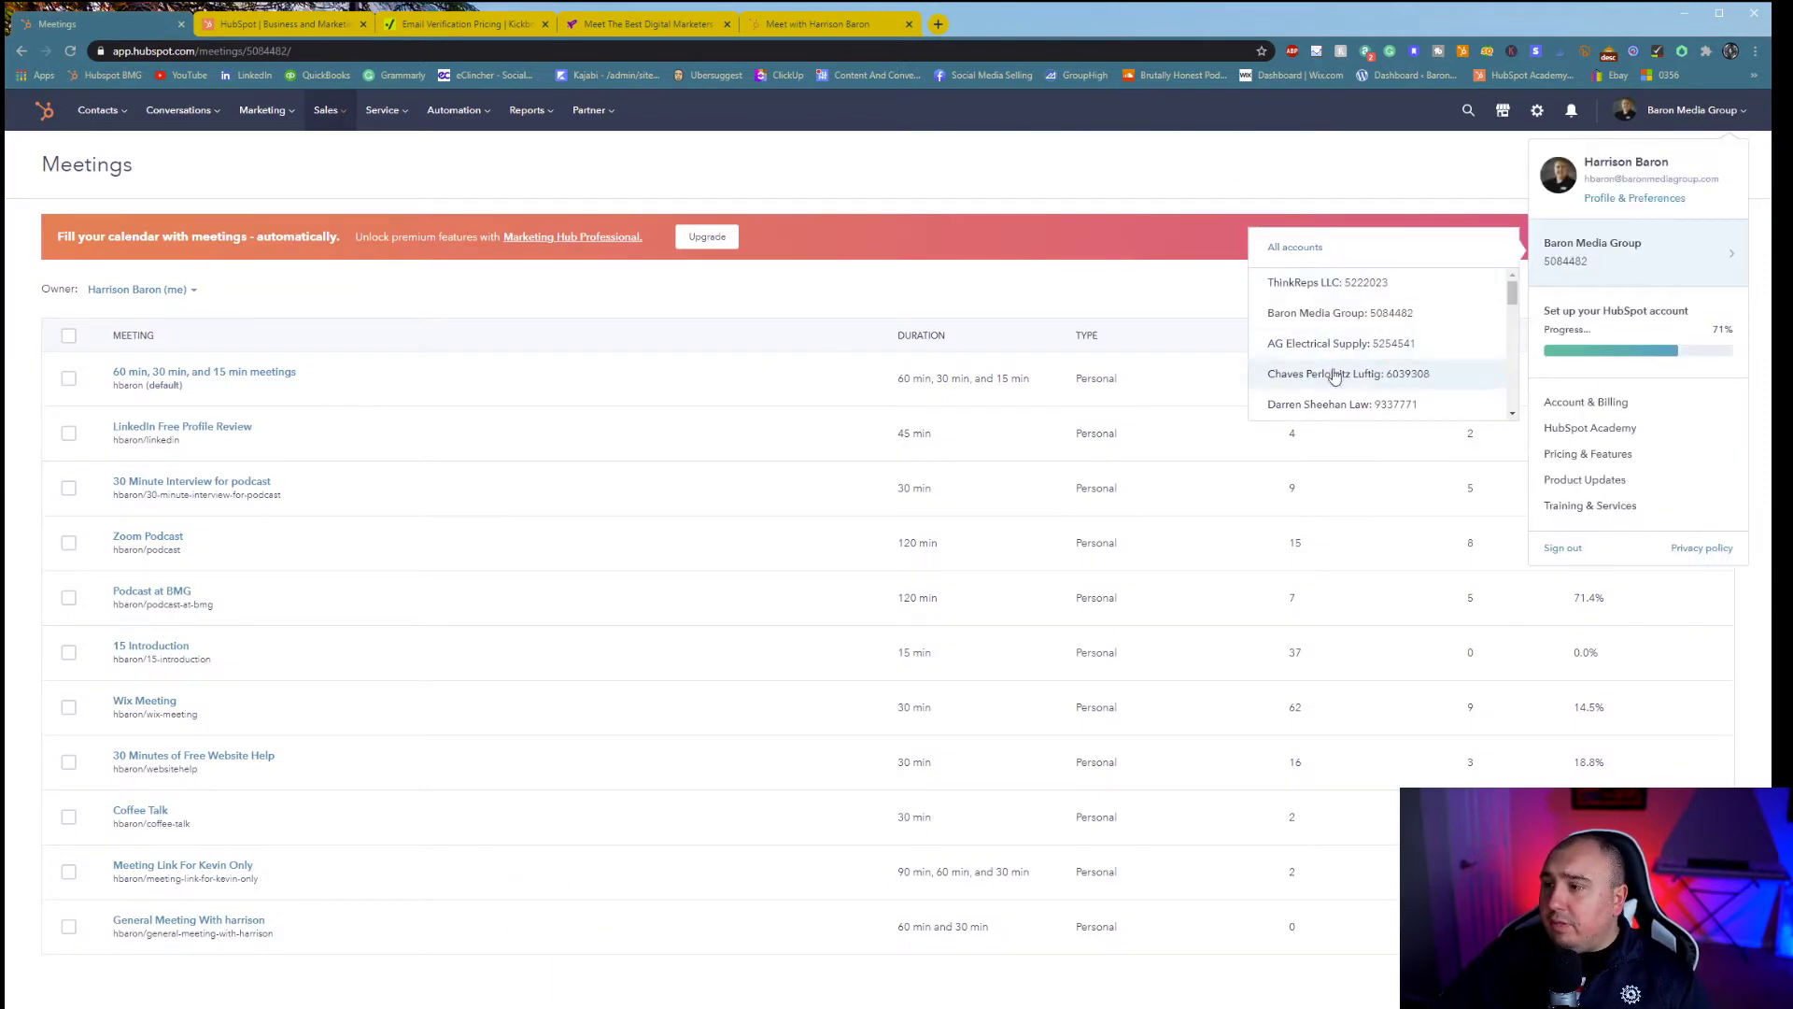
scroll(1336, 371, "down", 5)
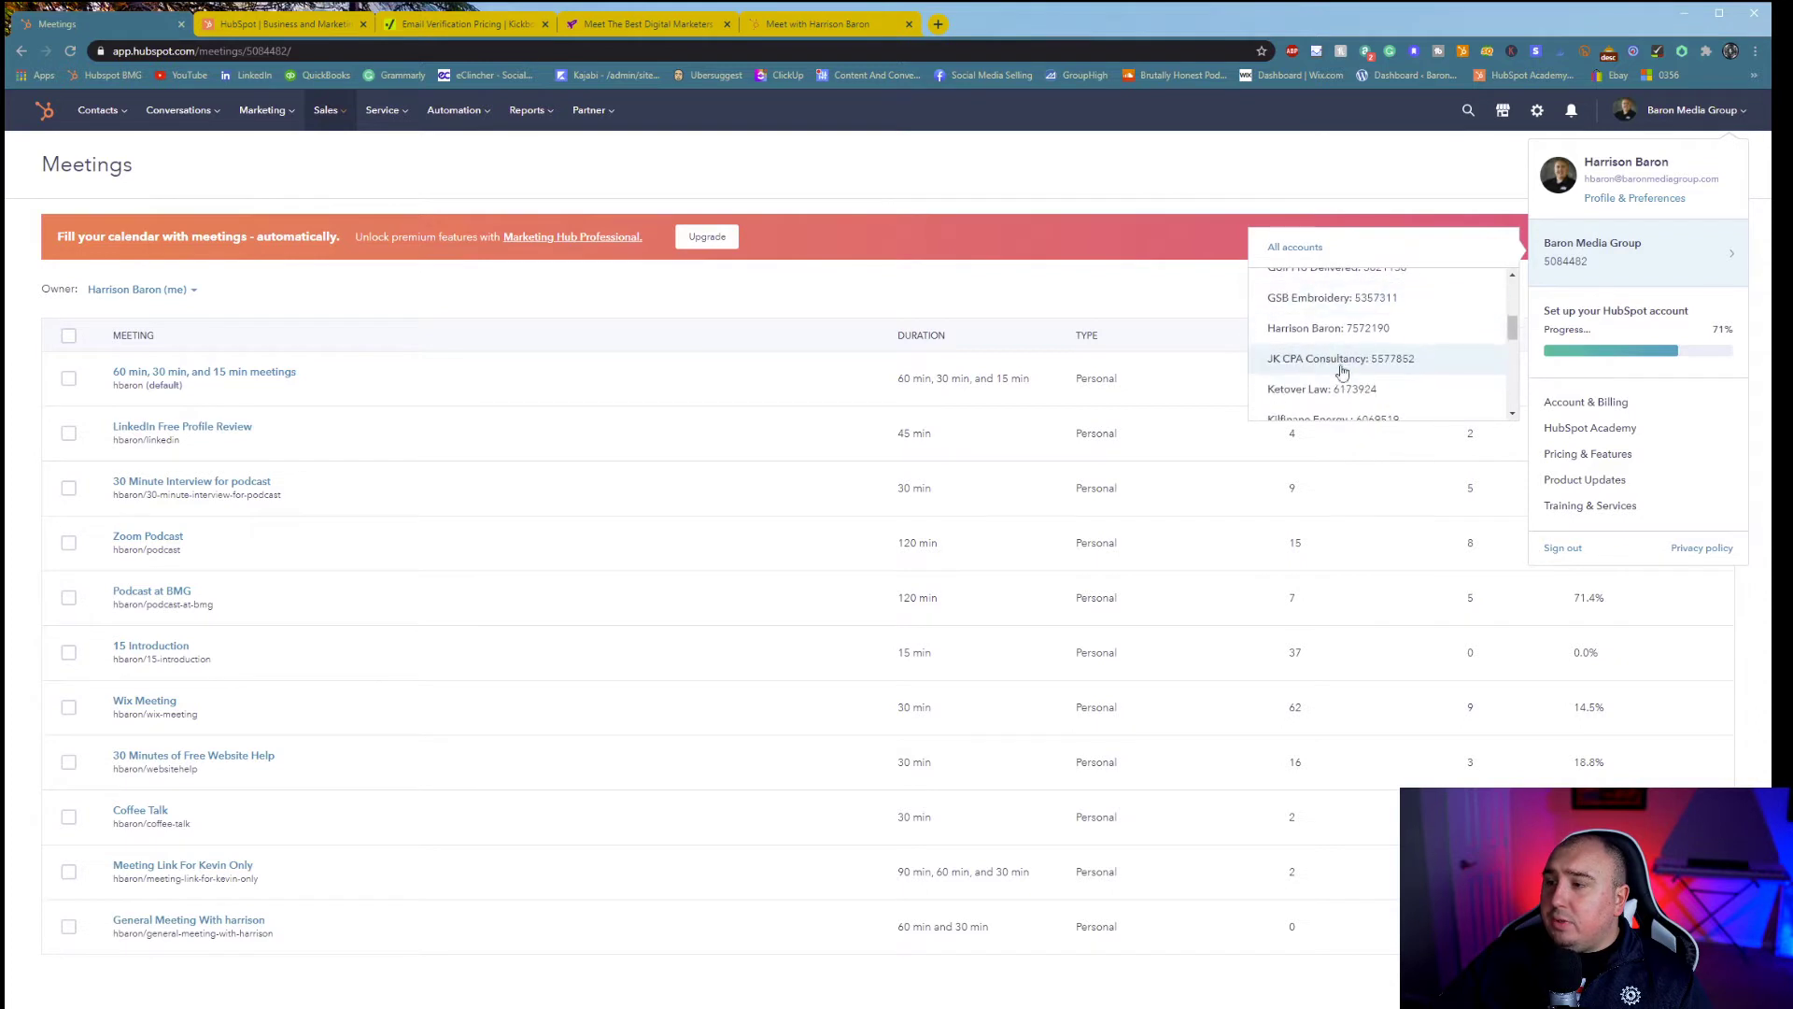
left_click(1326, 328)
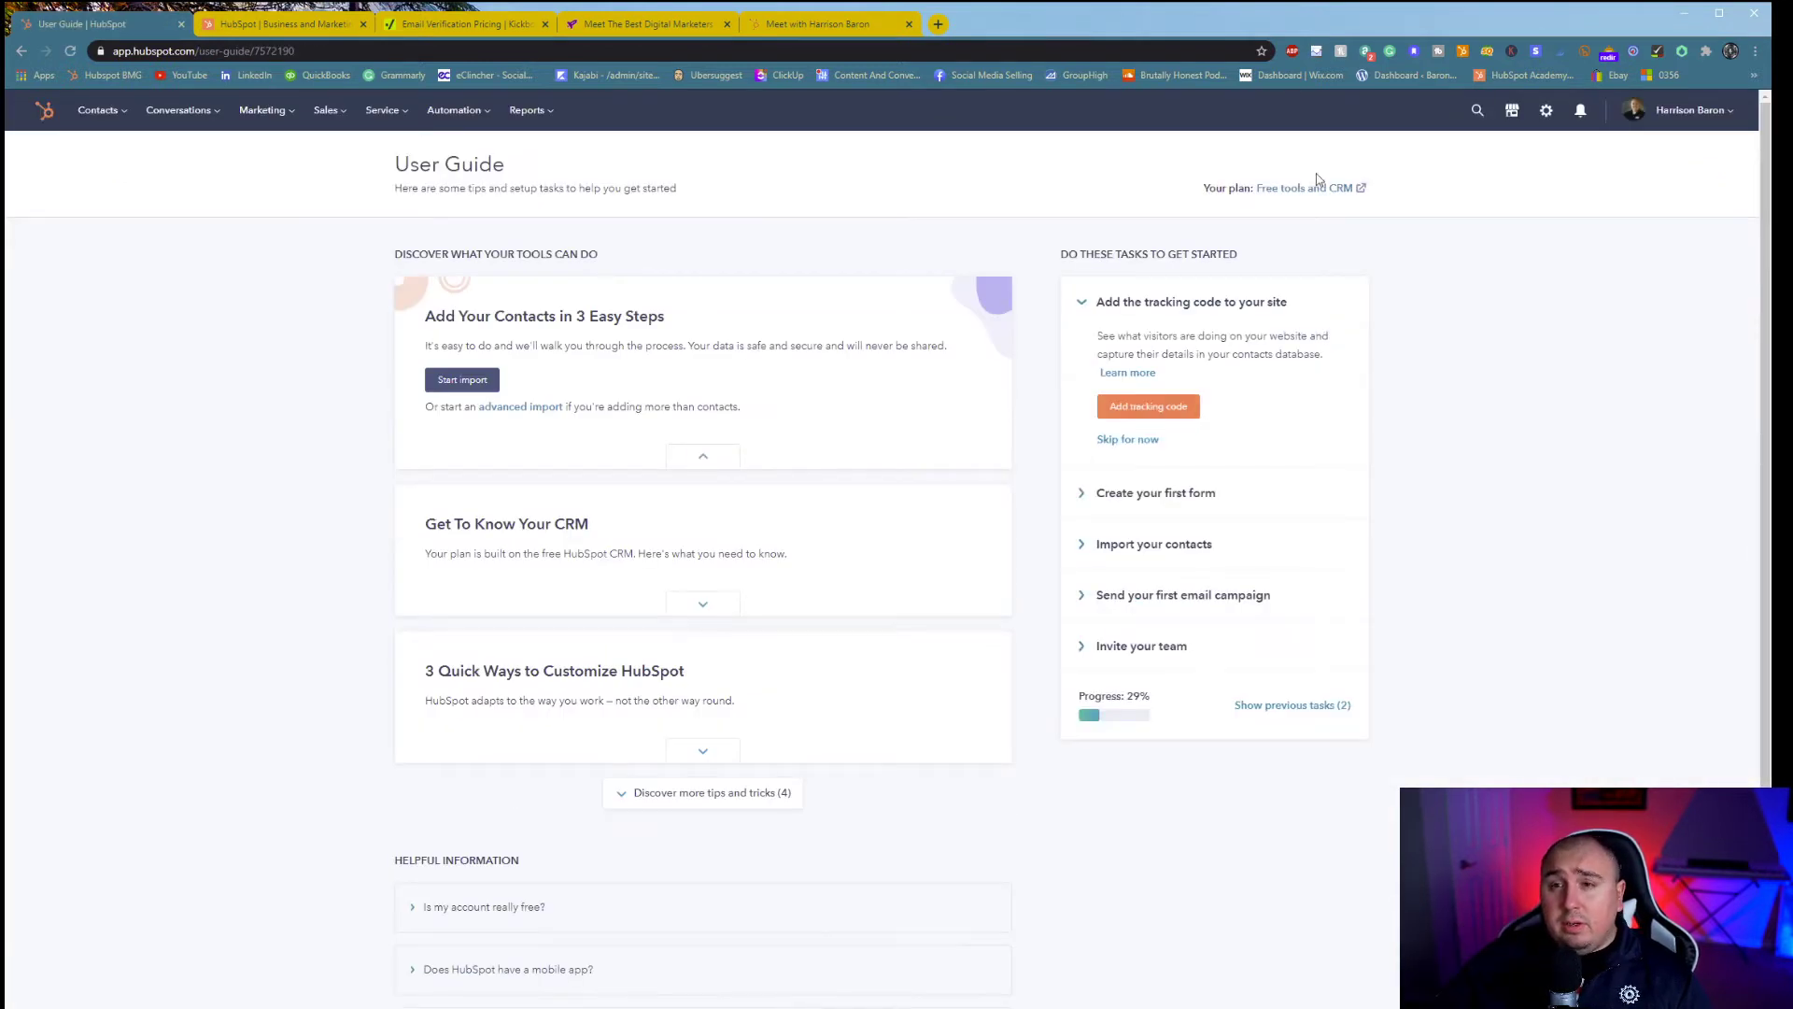
- Go to Sales > Quotes and start creating a new quote
left_click(280, 112)
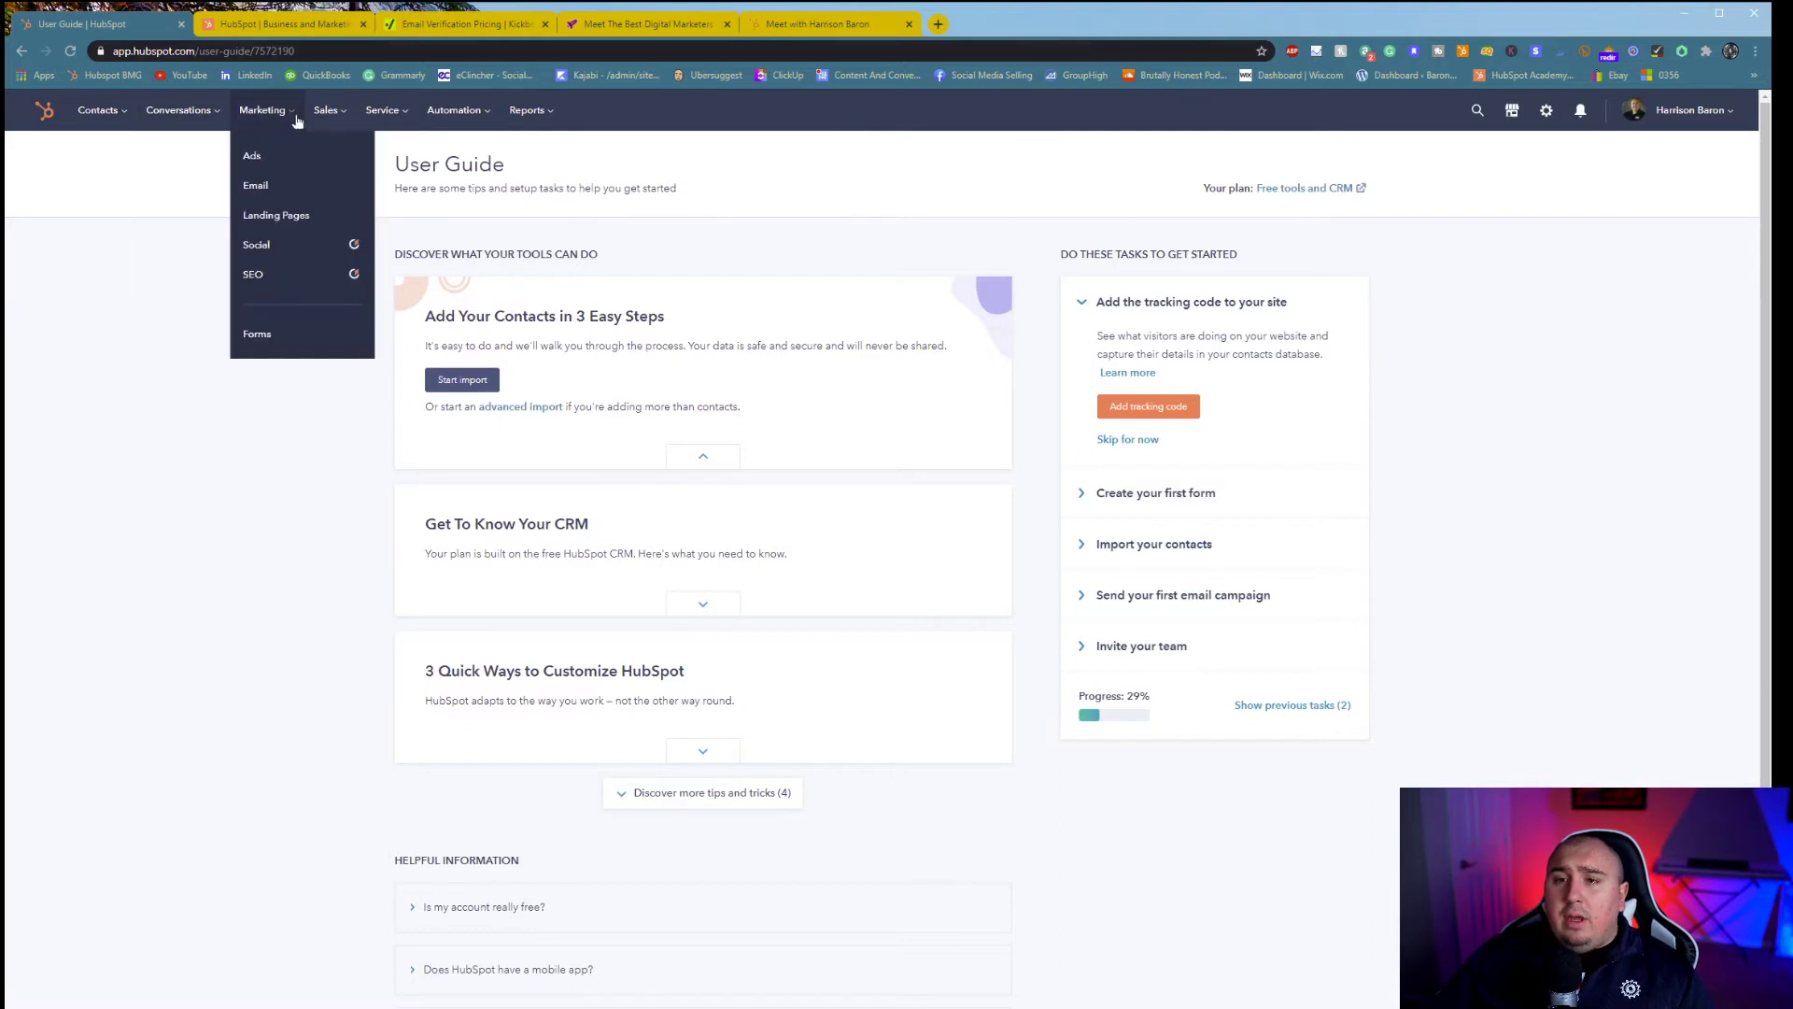
mouse_move(323, 111)
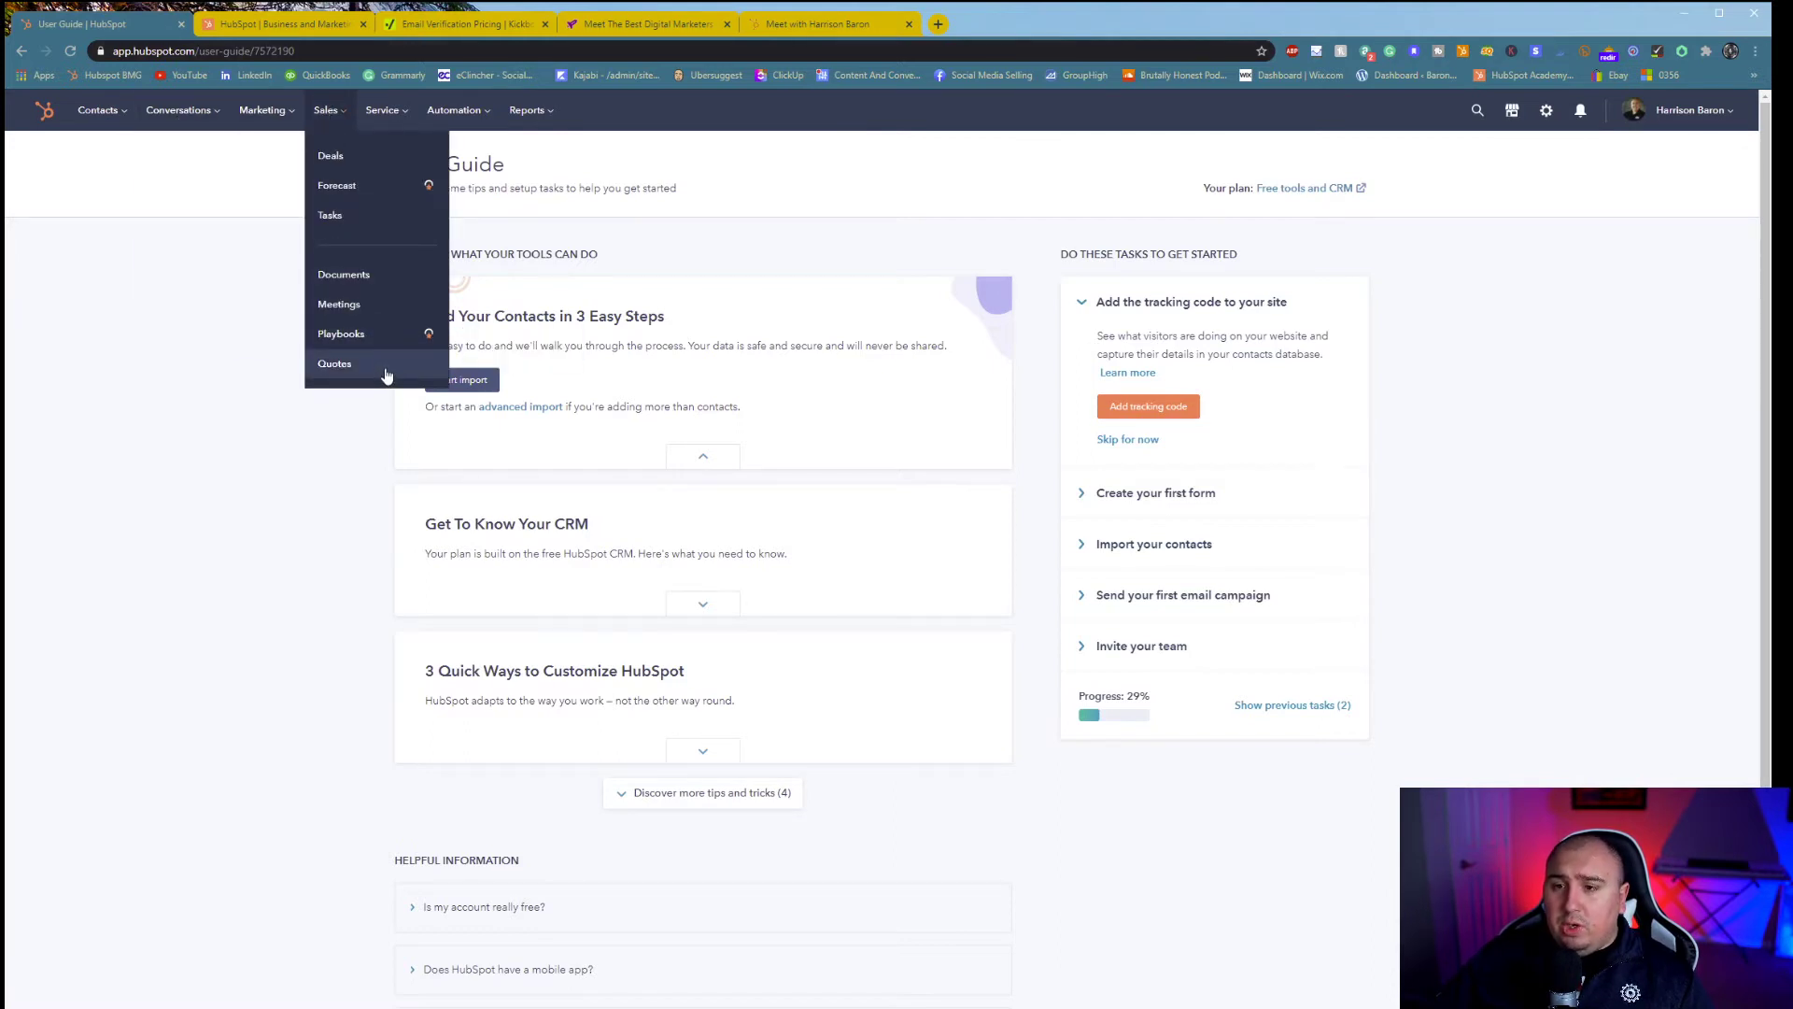
left_click(334, 364)
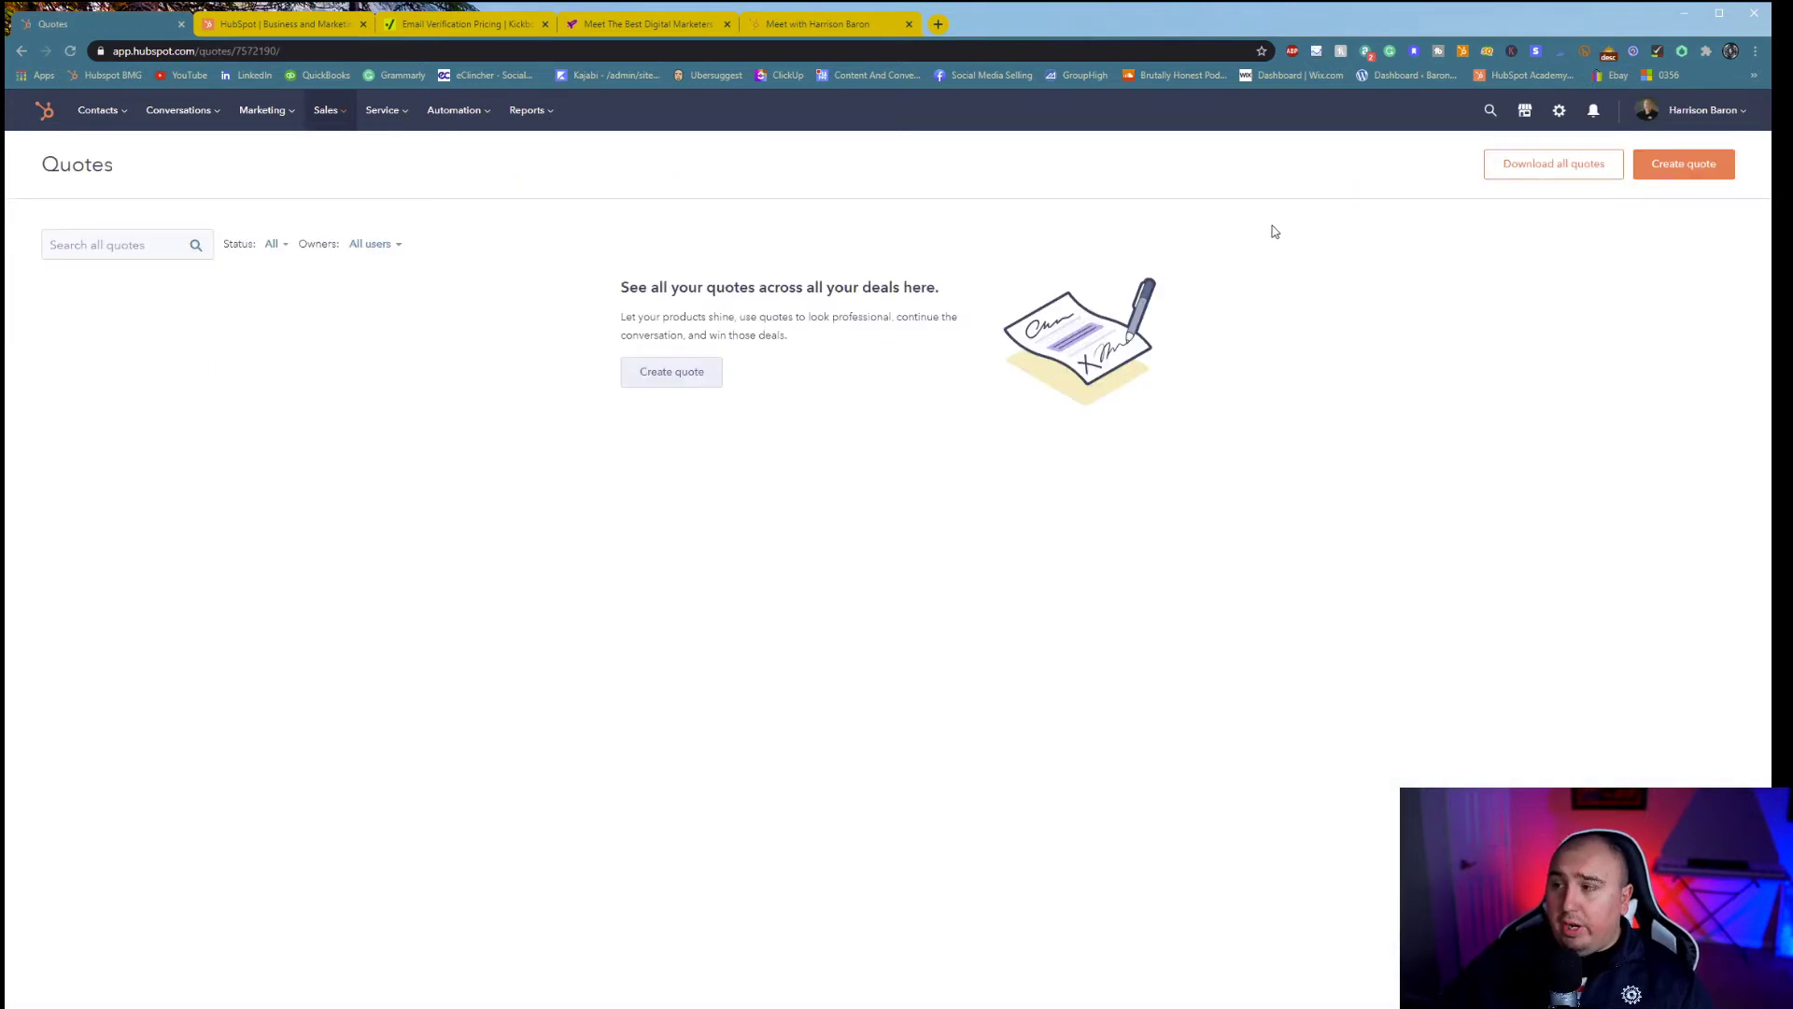
left_click(1681, 165)
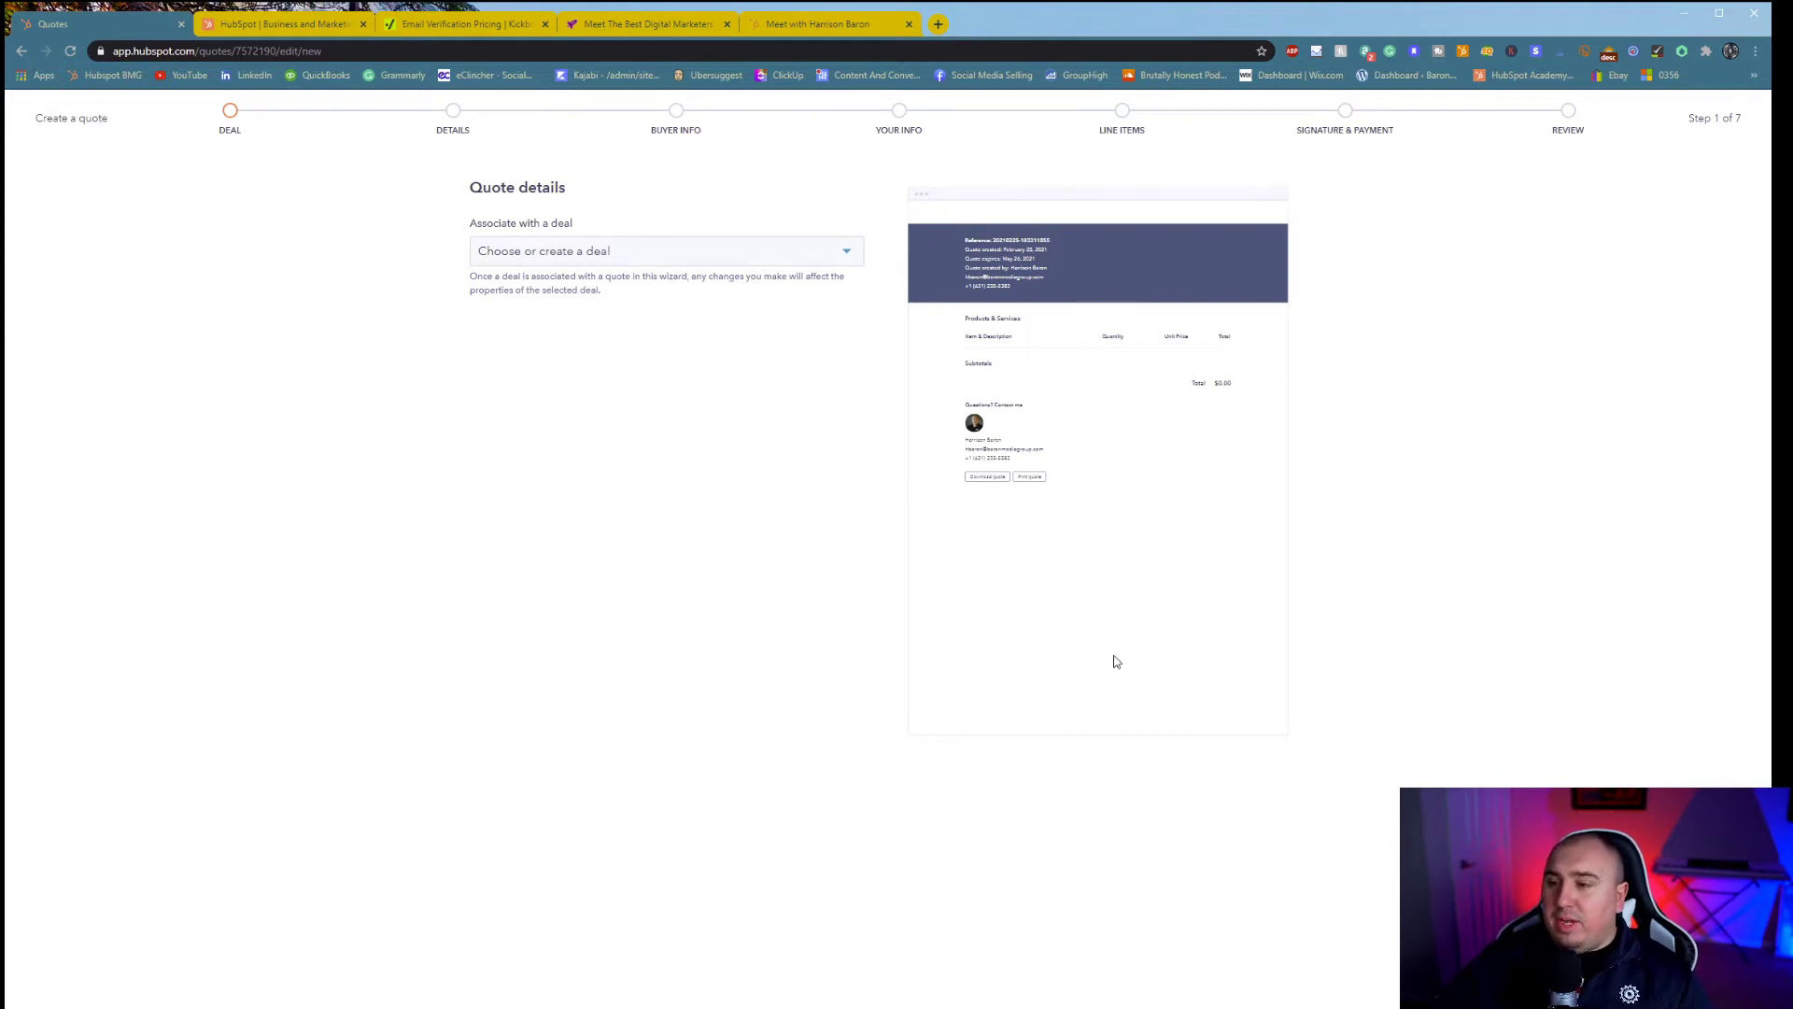
- Create and attach a new deal 'Deal Name Test' with amount 5,000 and type New Business
left_click(628, 261)
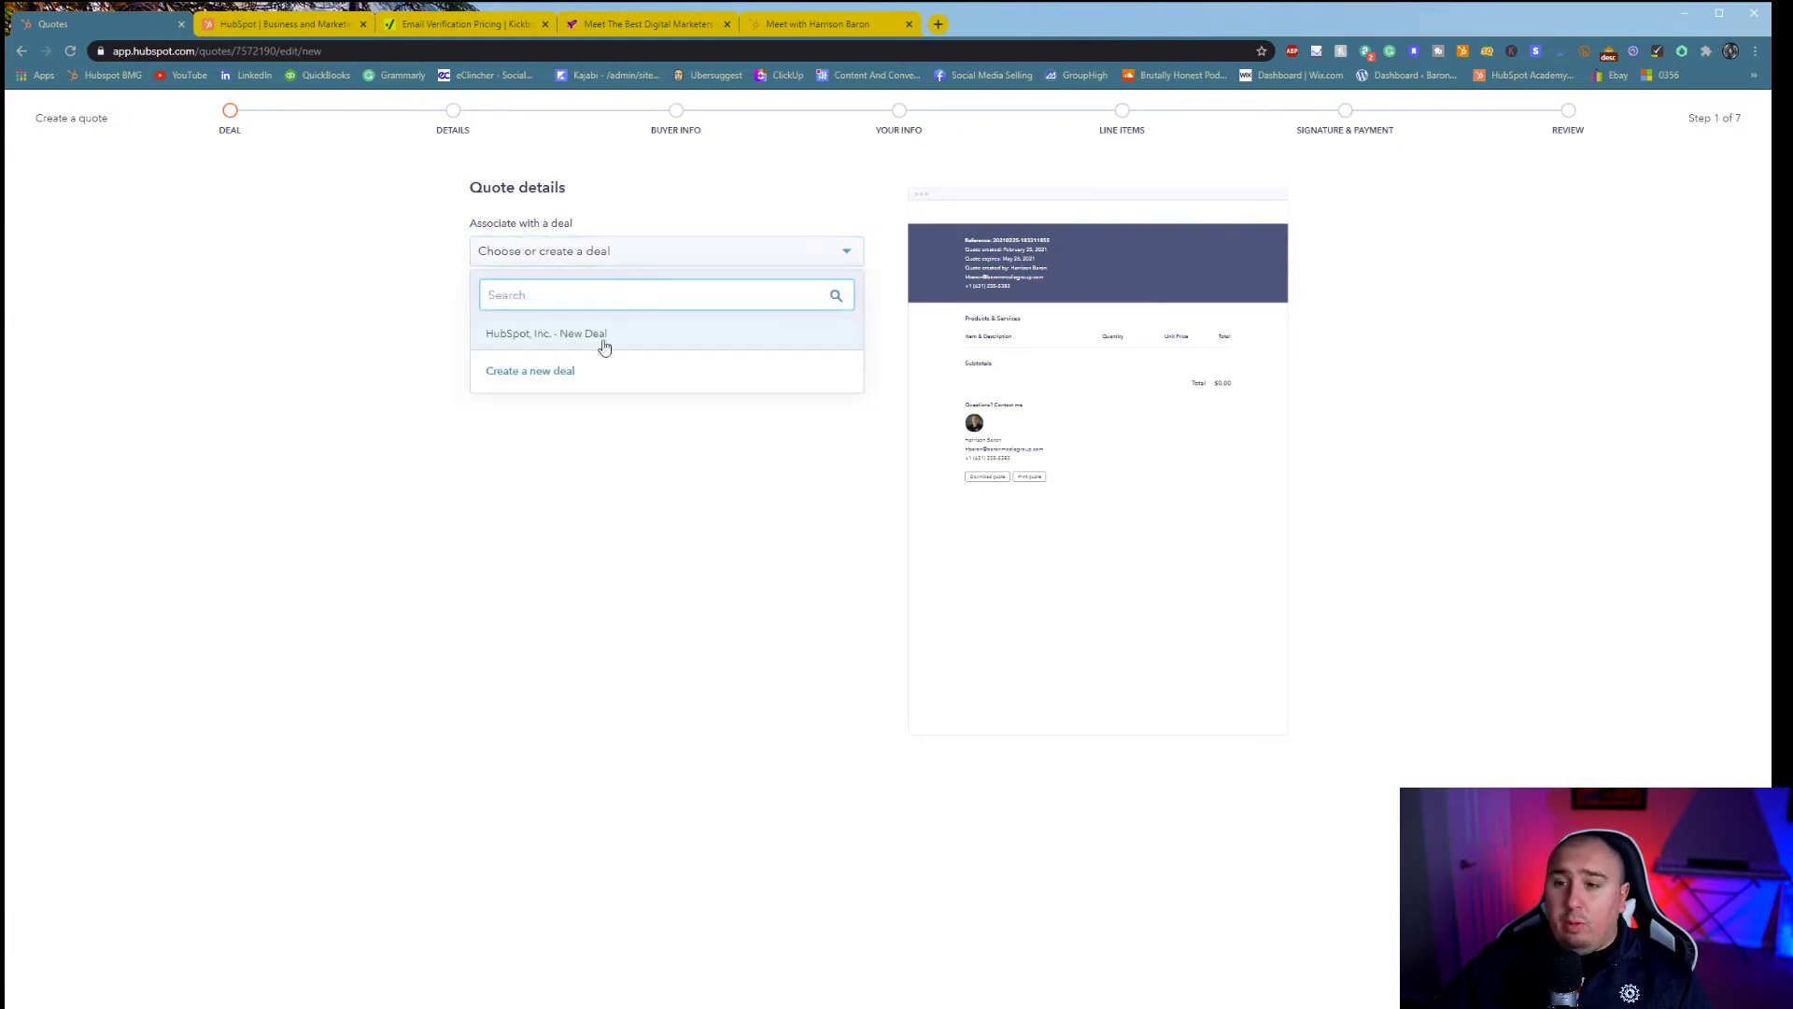
left_click(572, 377)
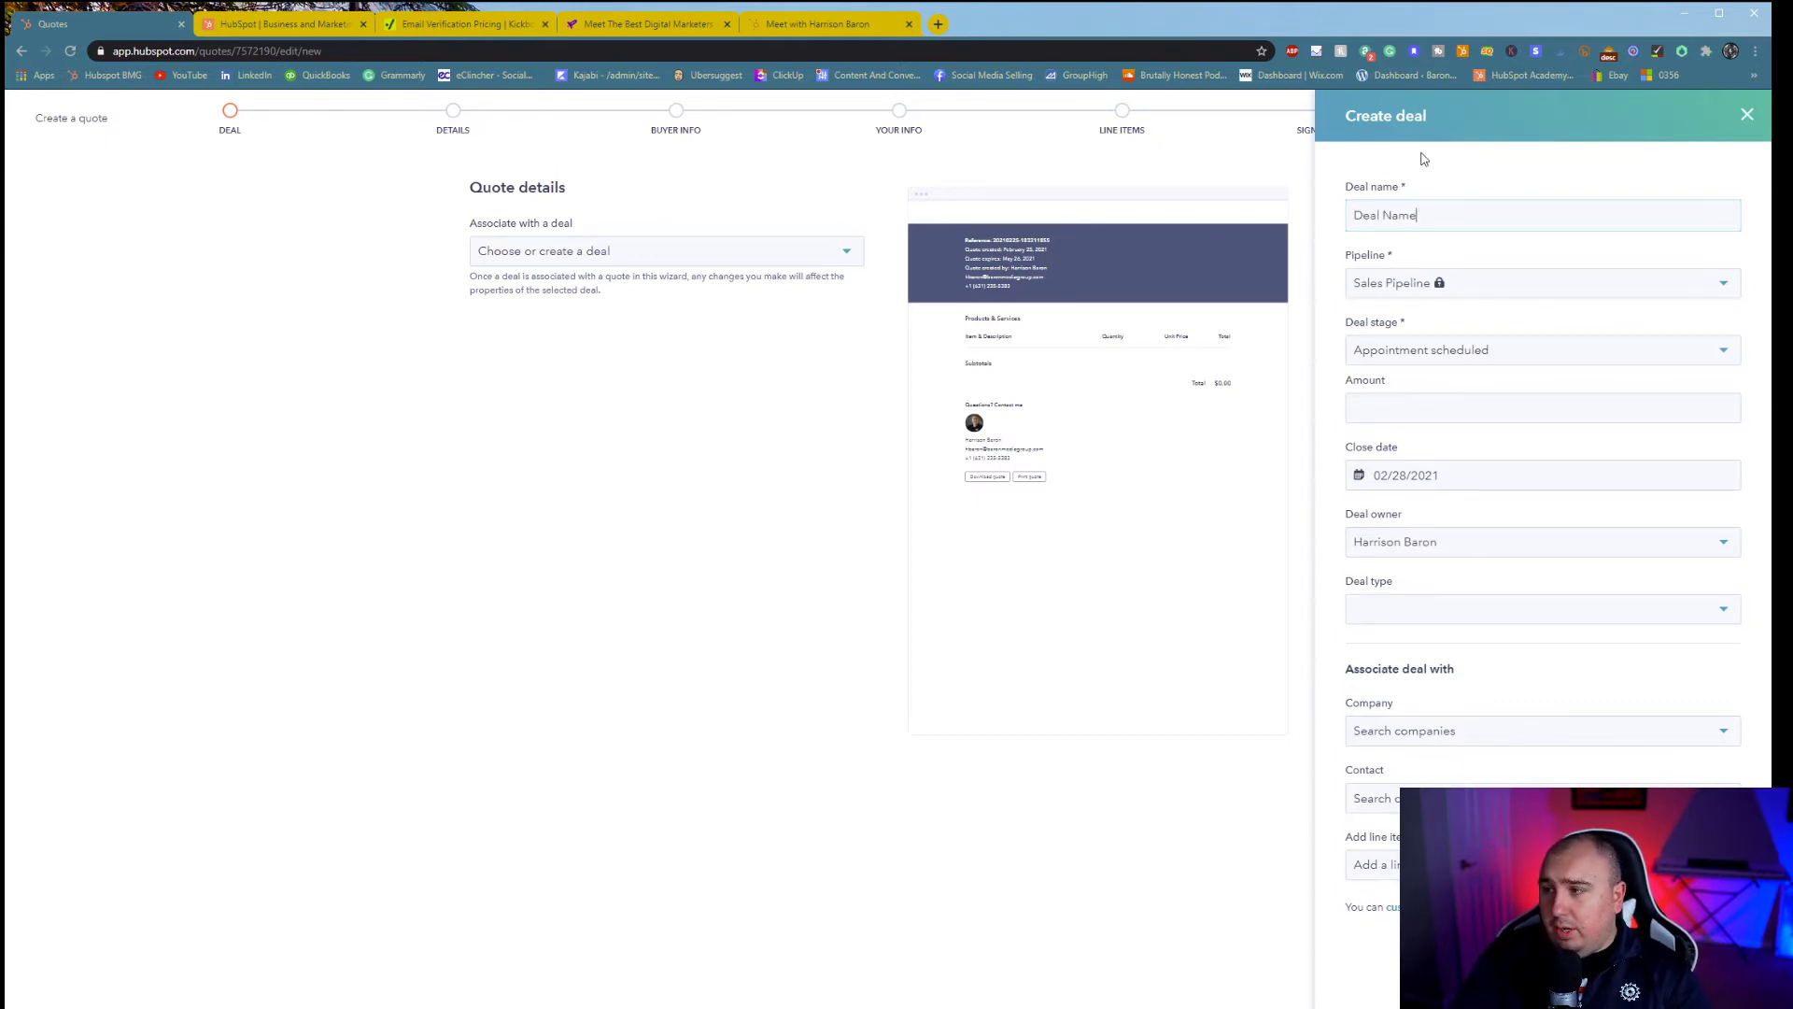
type("Deal Name Test")
key("Tab")
key("Tab")
key("Tab")
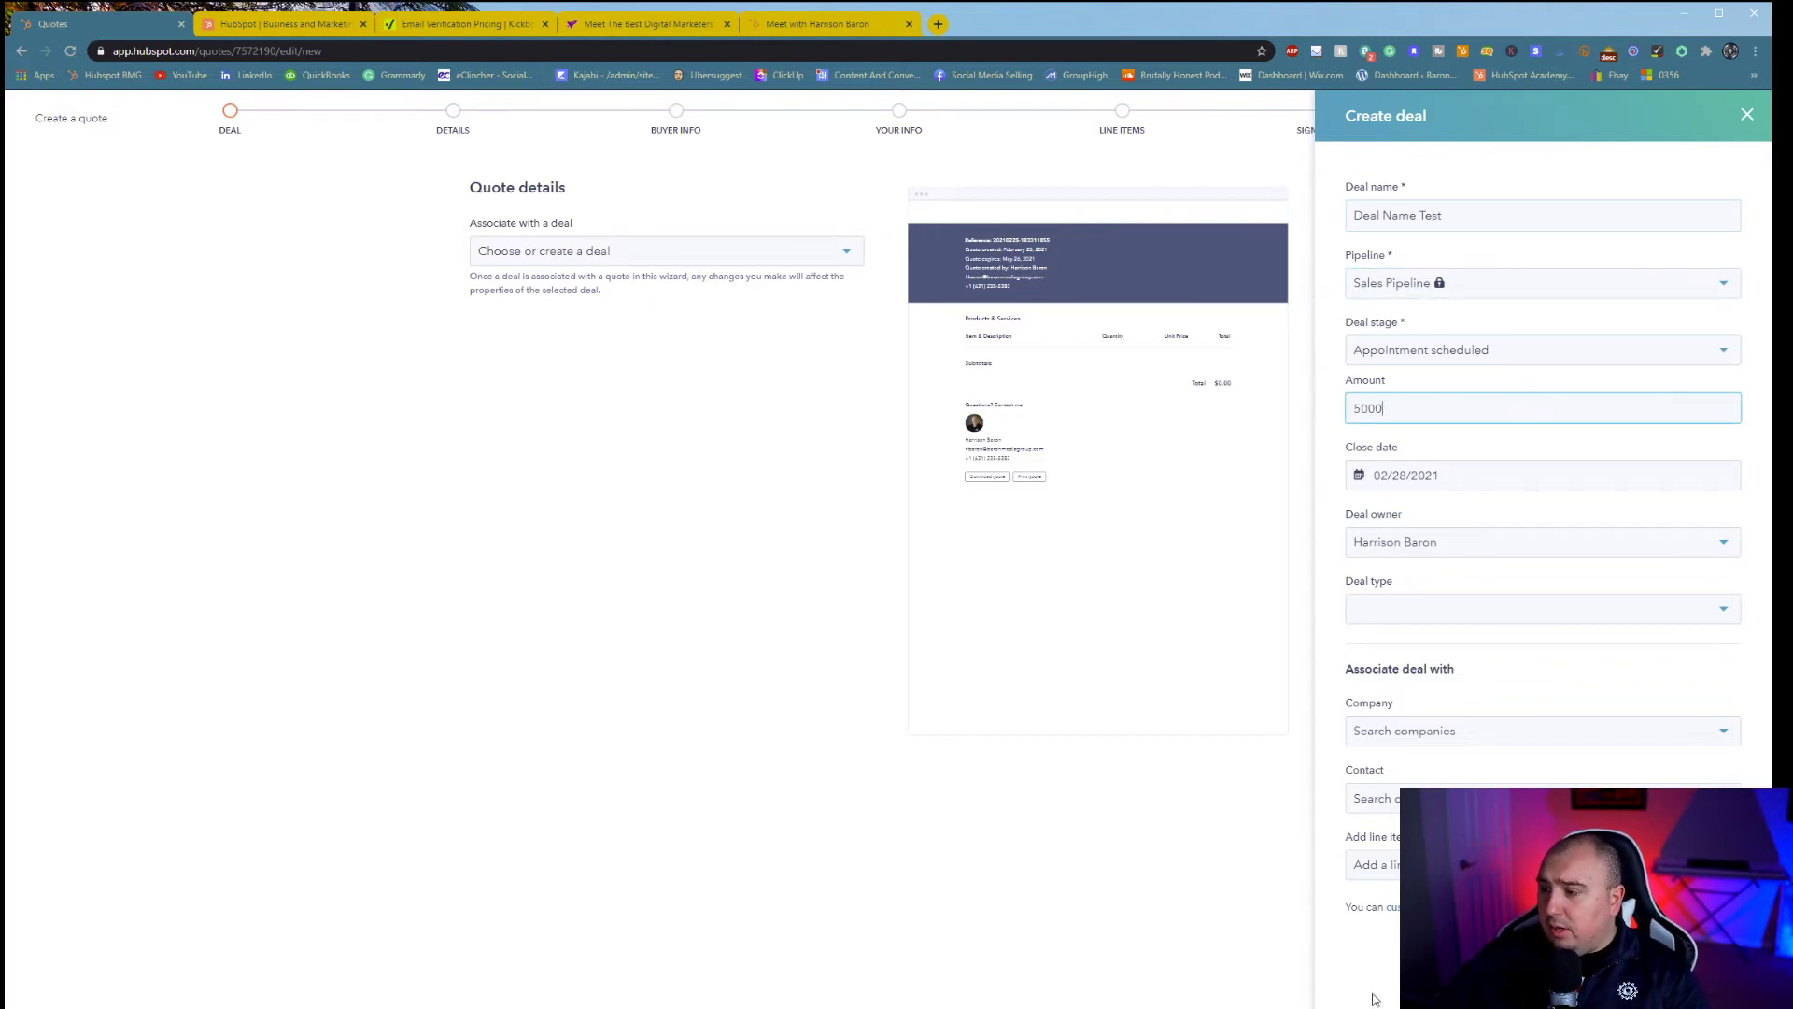
left_click(1443, 621)
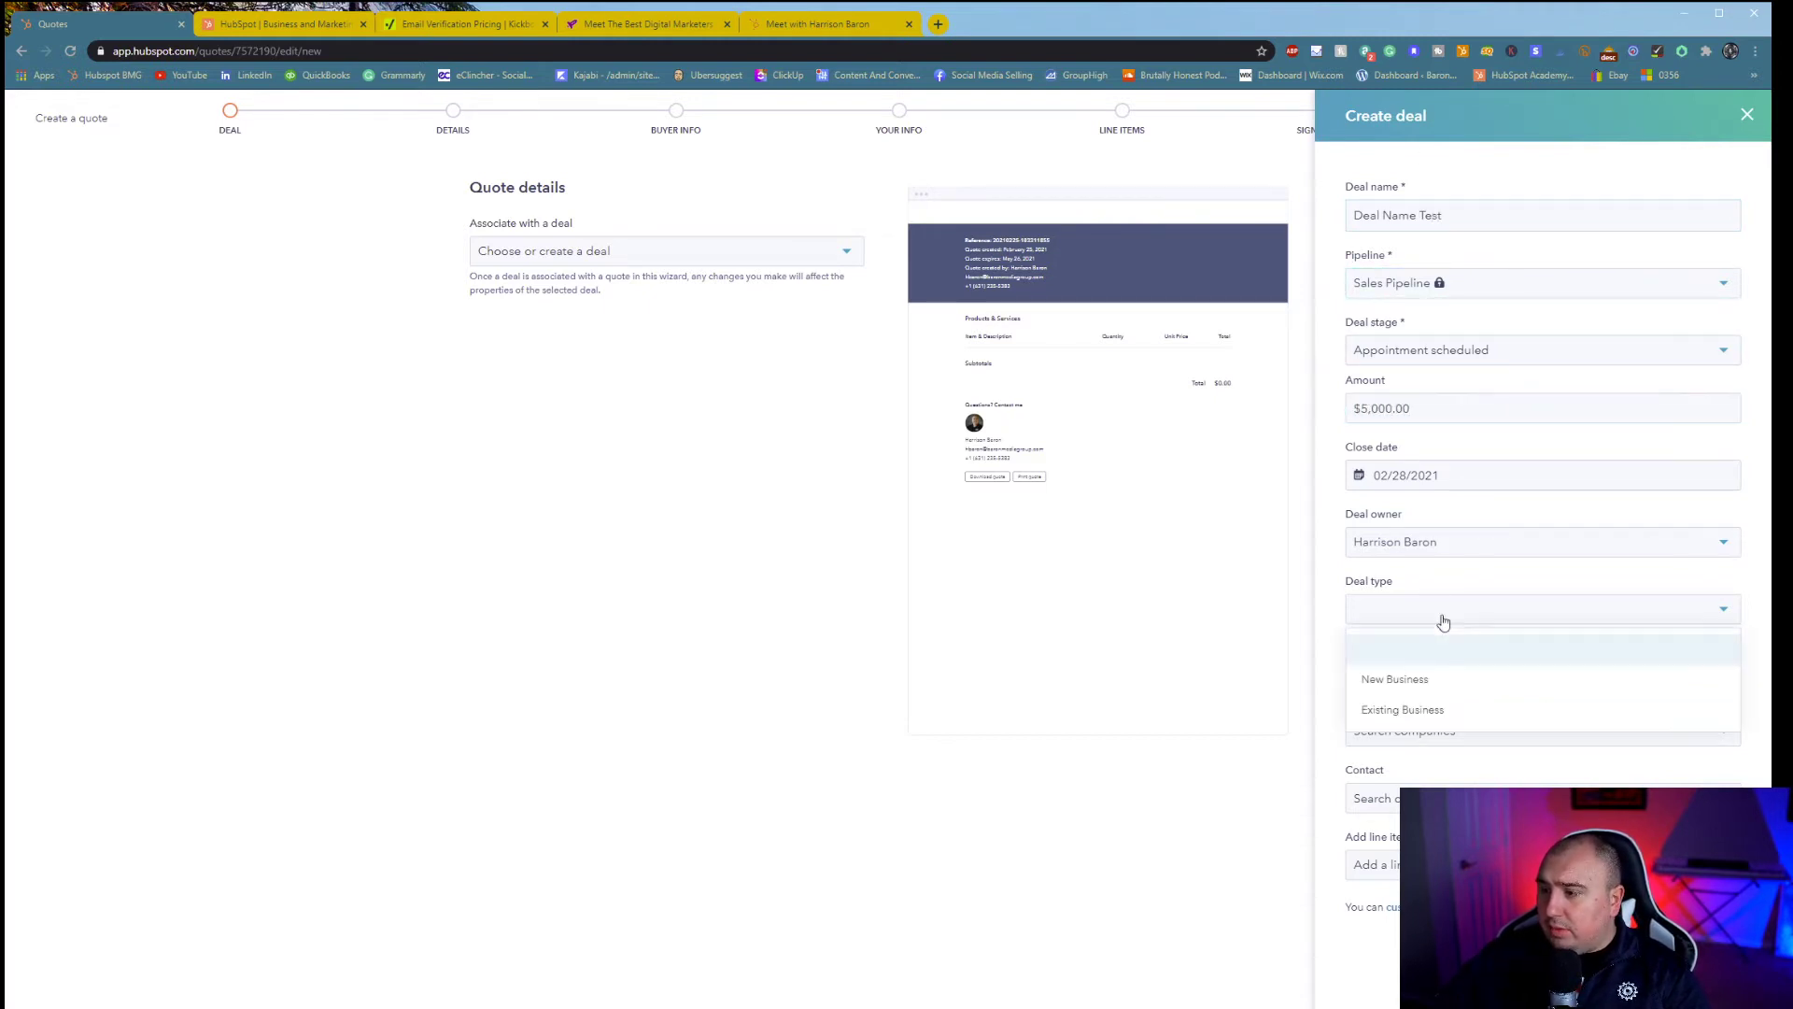
left_click(1449, 691)
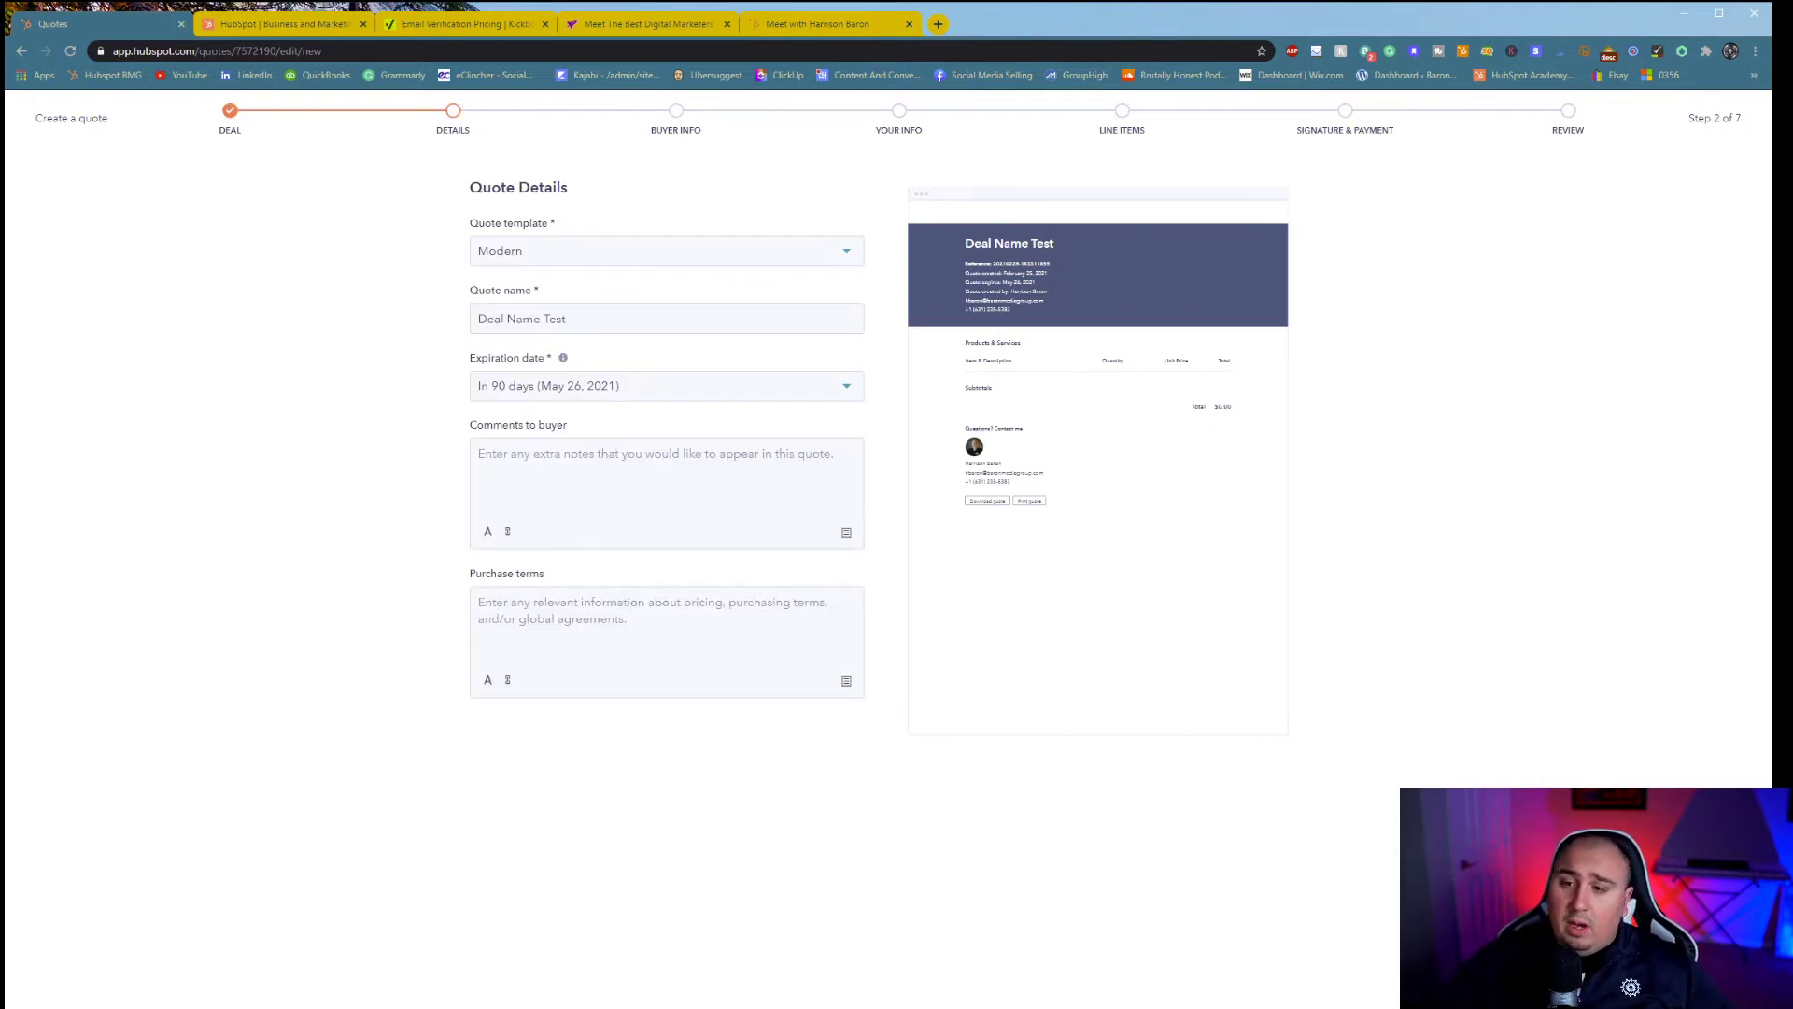
- Add the buyer comment 'This deal will build you far more traffic to you' and purchase terms 'If purchased'
left_click(495, 453)
type("This ")
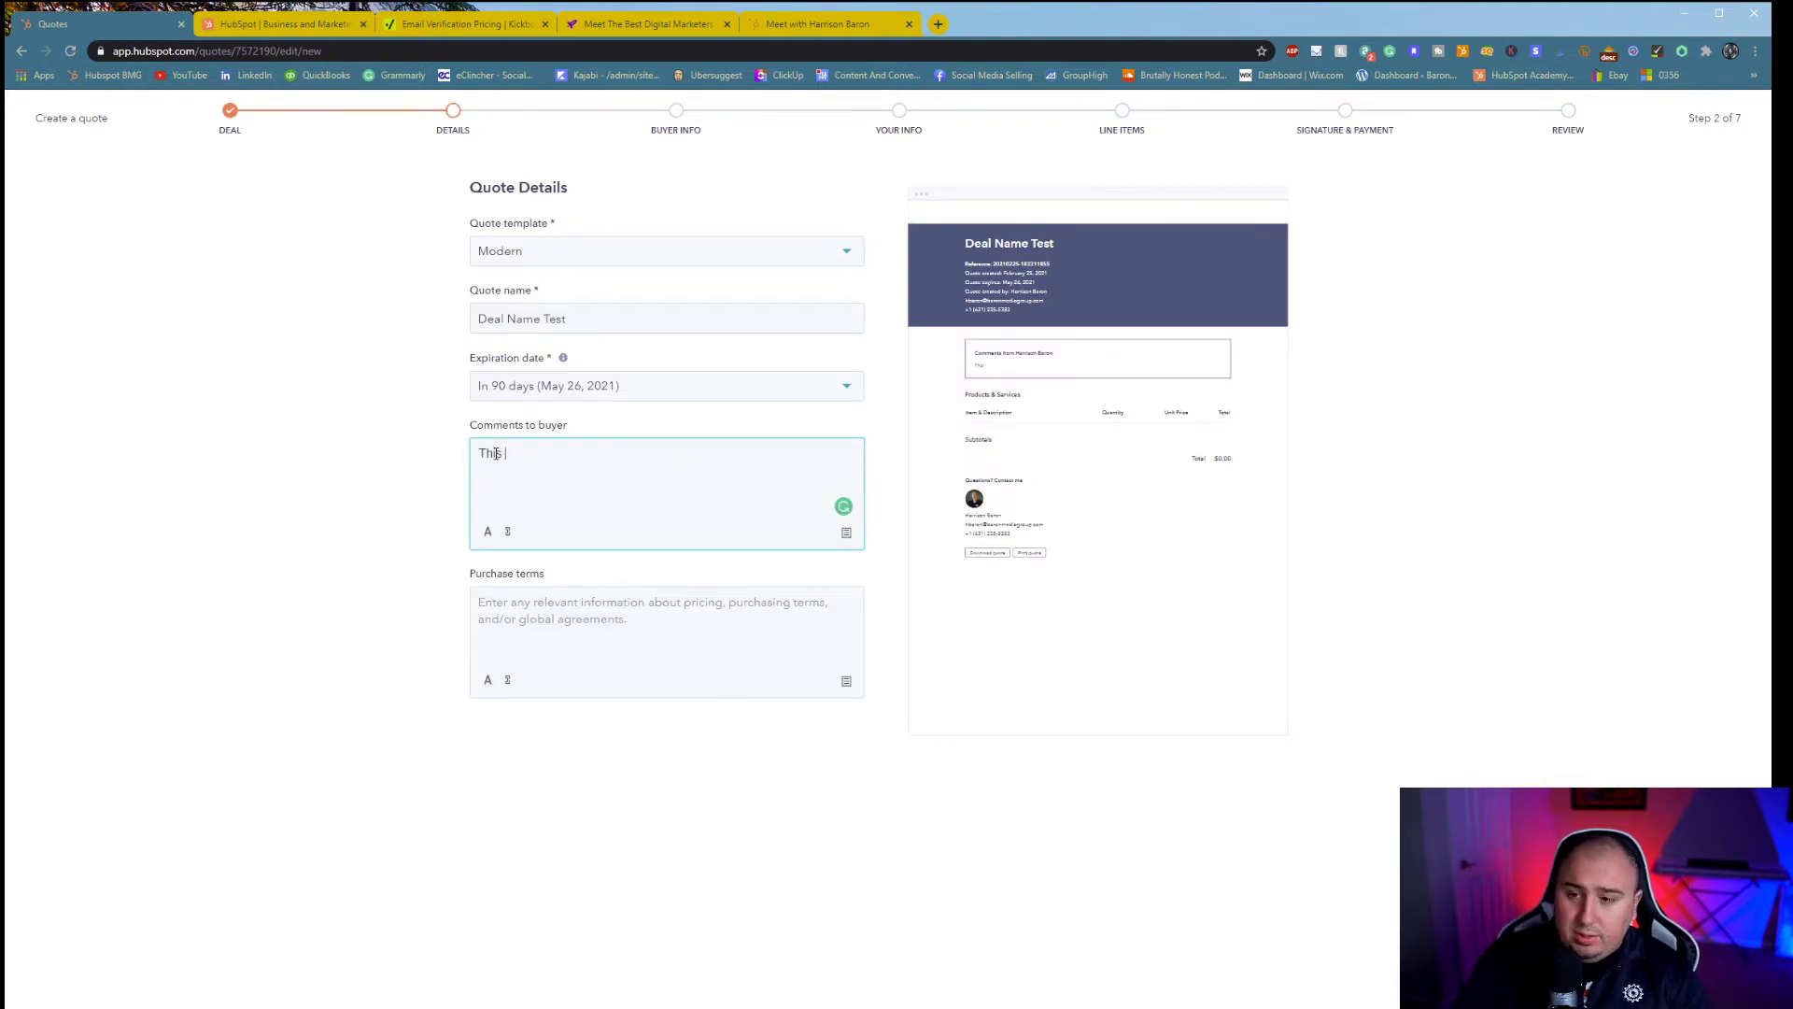
type("deal will build you far more traf")
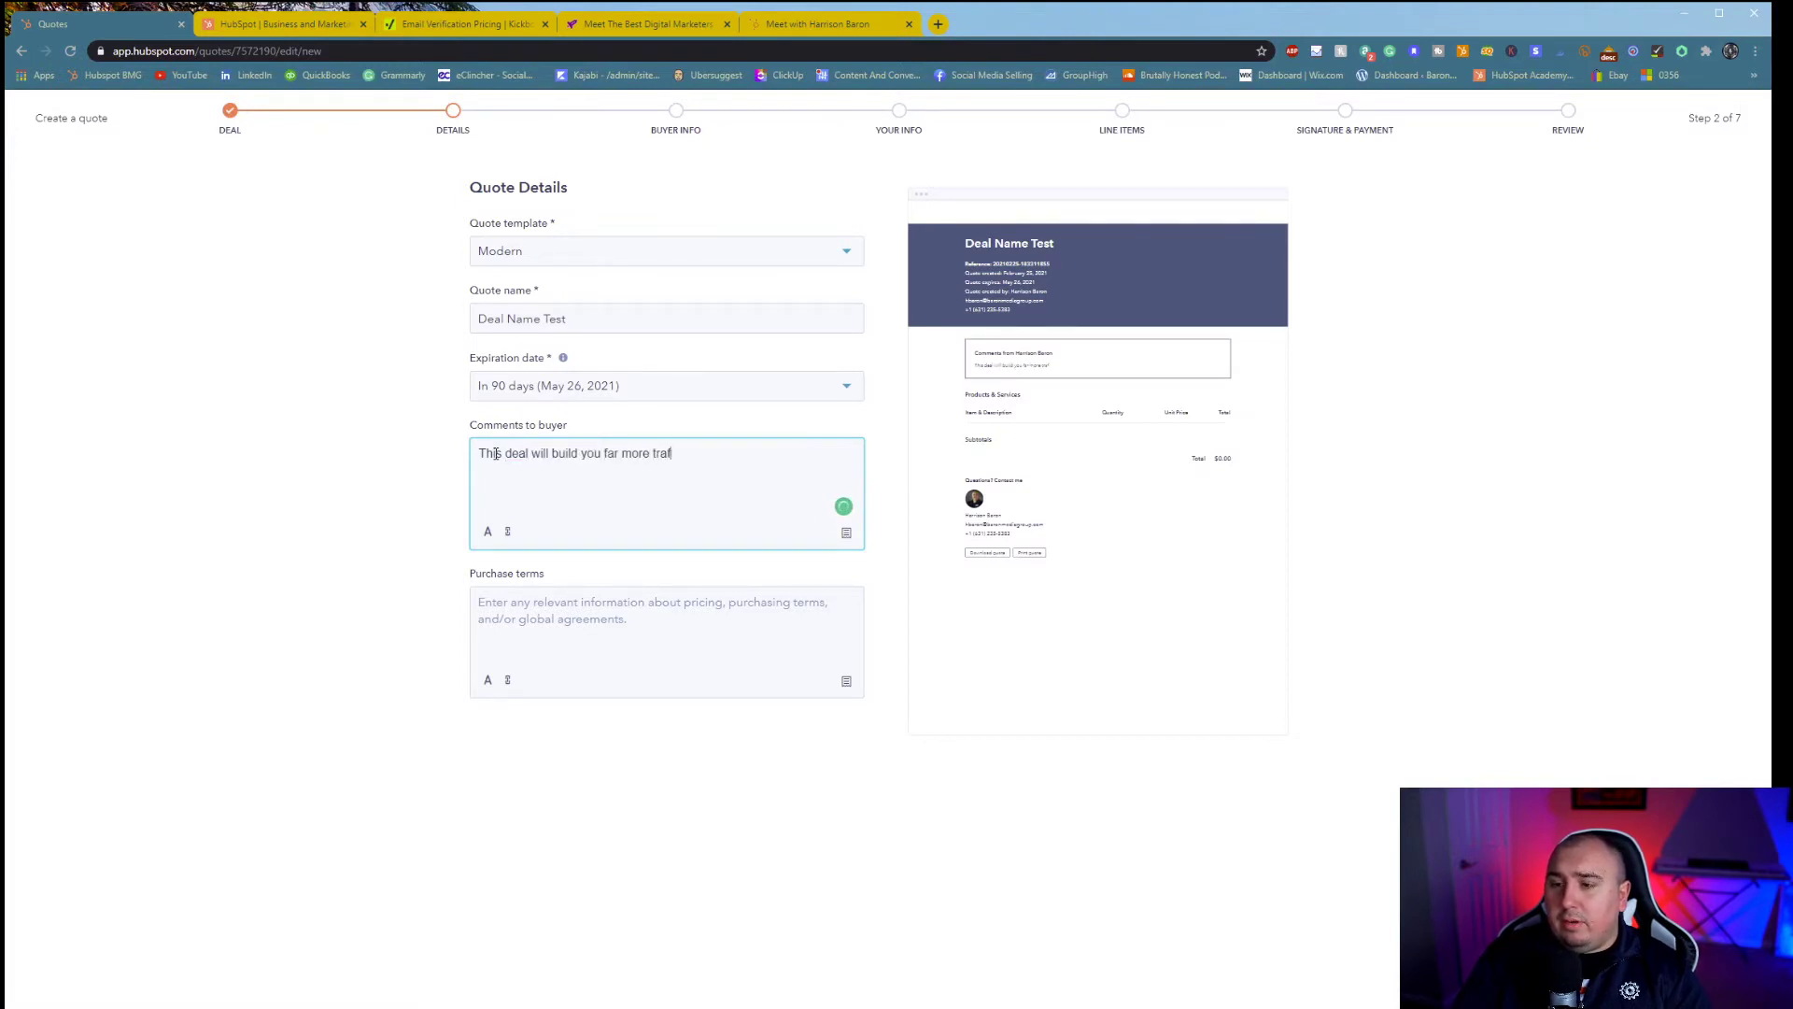
type("fic to your website")
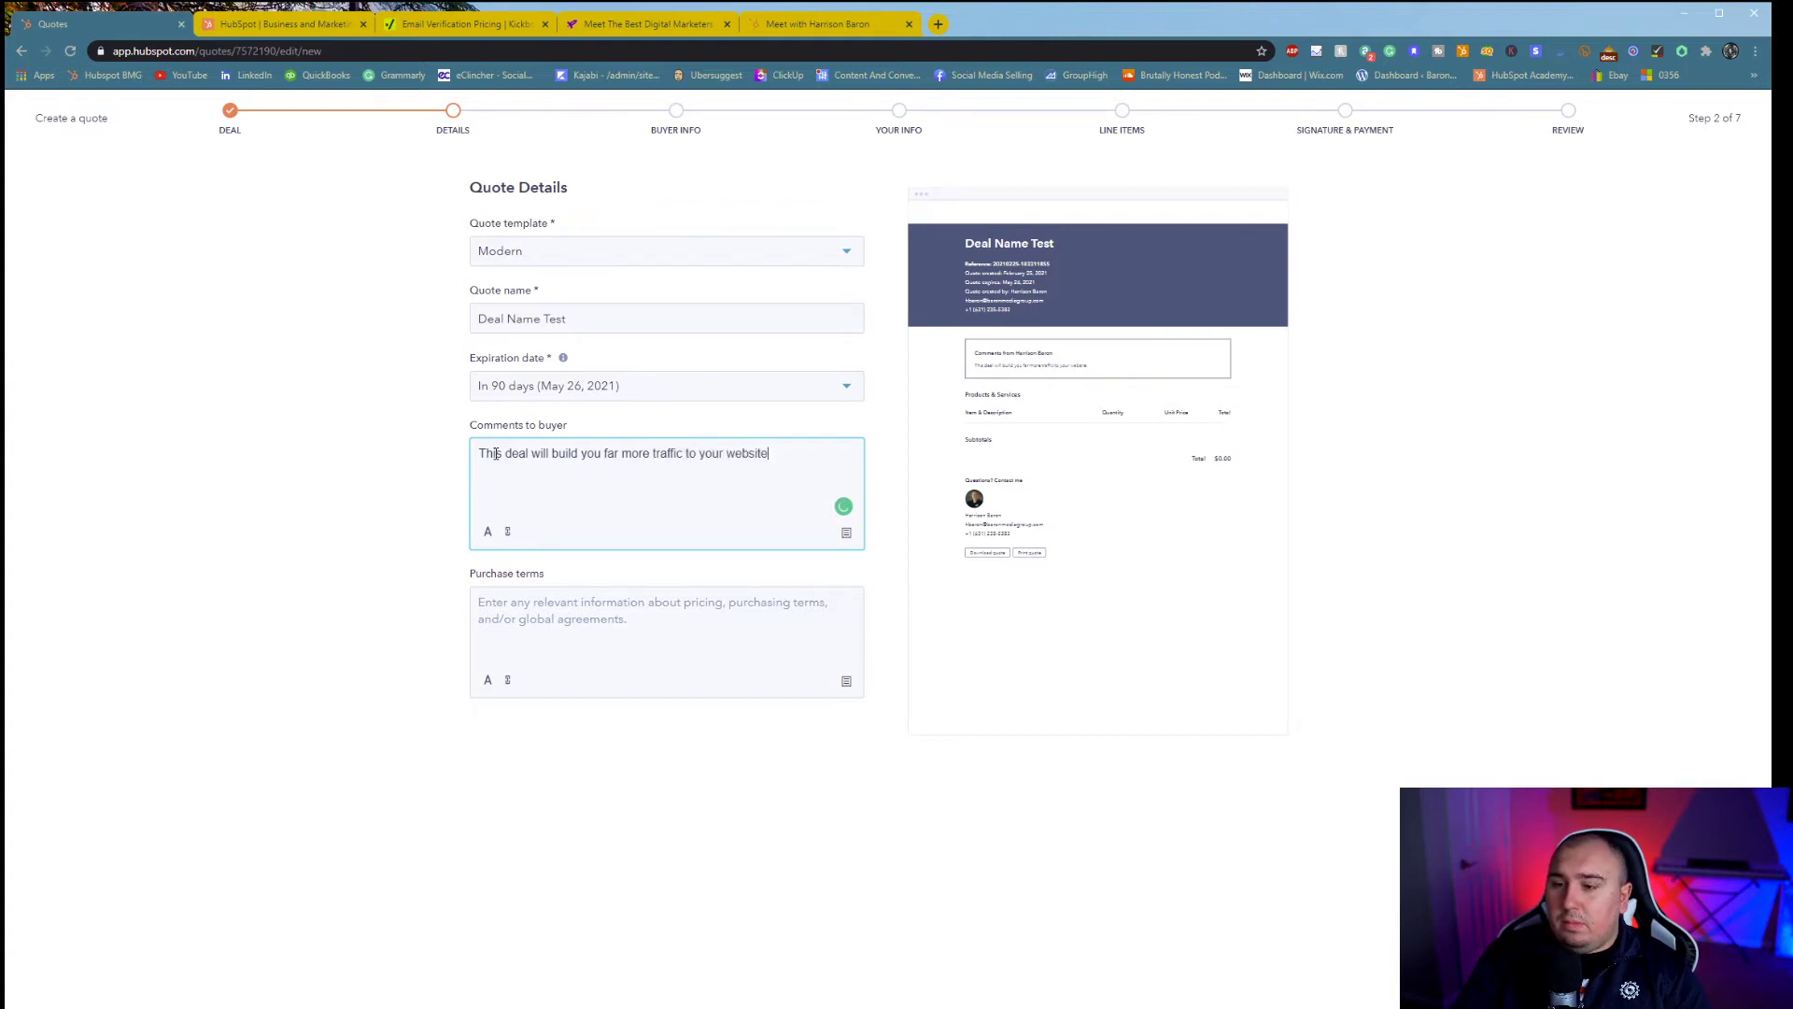
key("Tab")
left_click(530, 633)
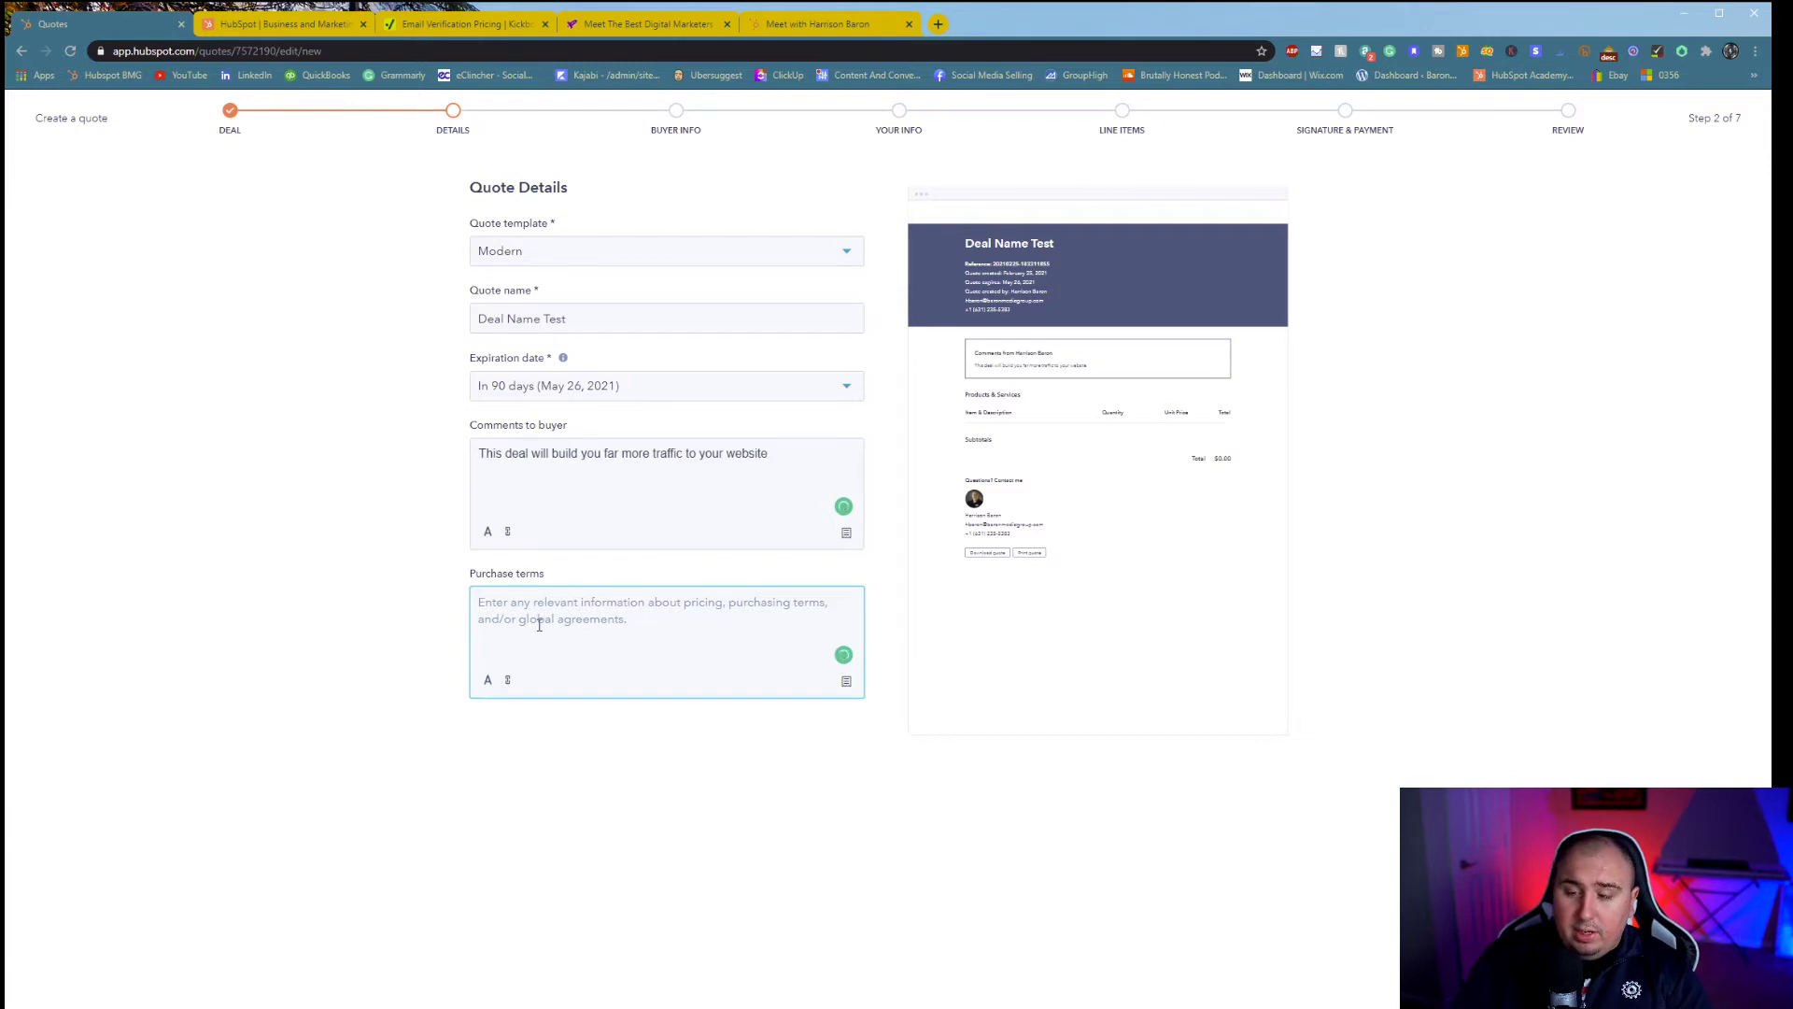
type("If purchased")
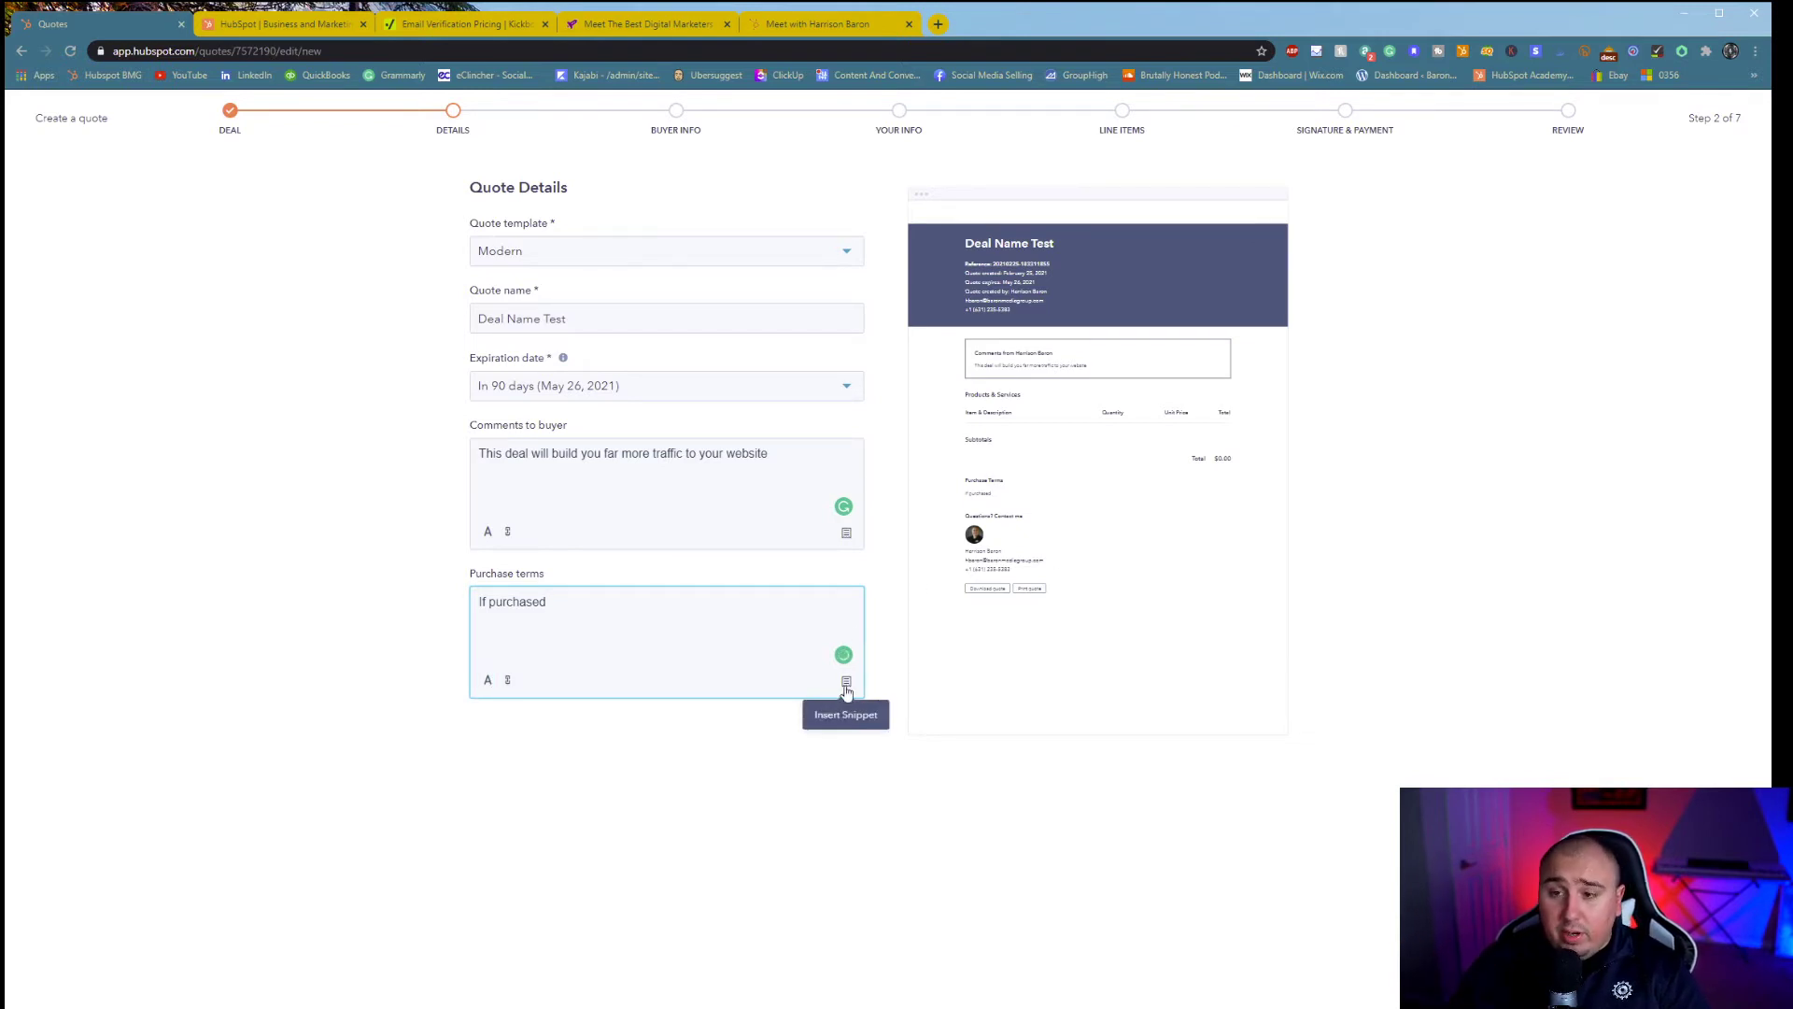
- Set the quote to expire in 30 days and advance to Buyer Information
left_click(757, 380)
left_click(548, 424)
left_click_drag(614, 318, 485, 316)
left_click(393, 451)
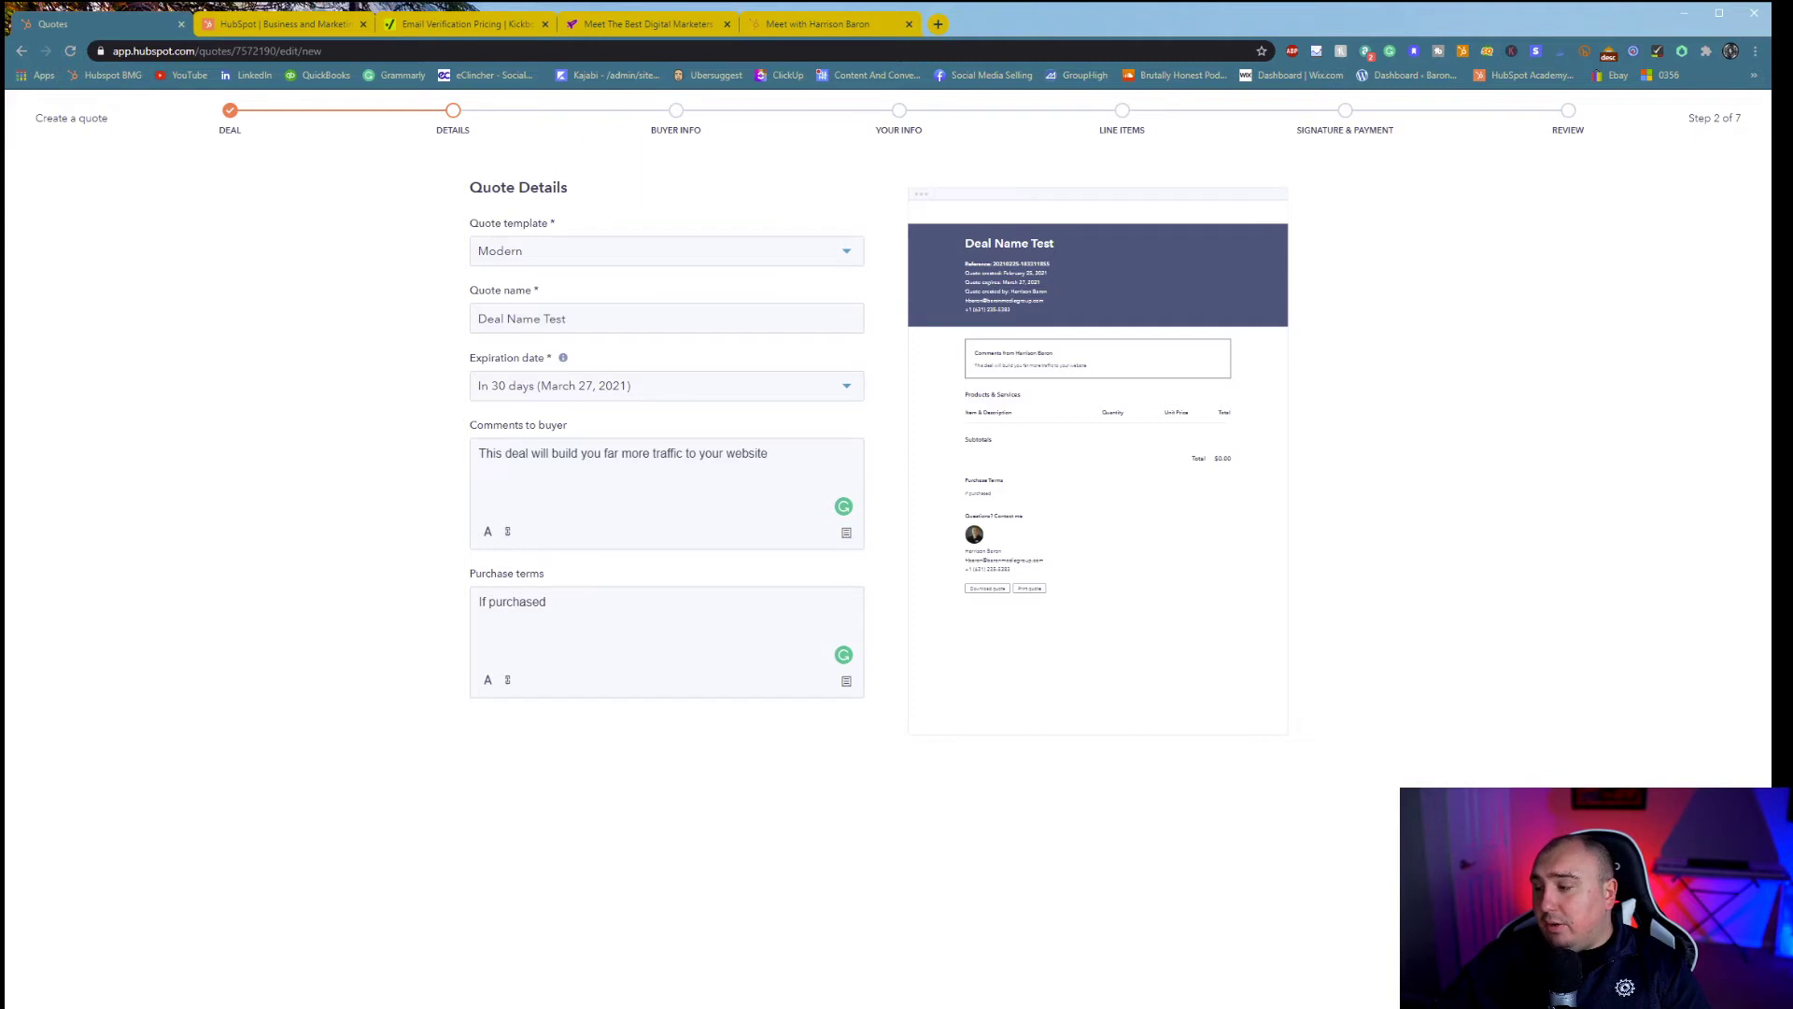
left_click(1716, 986)
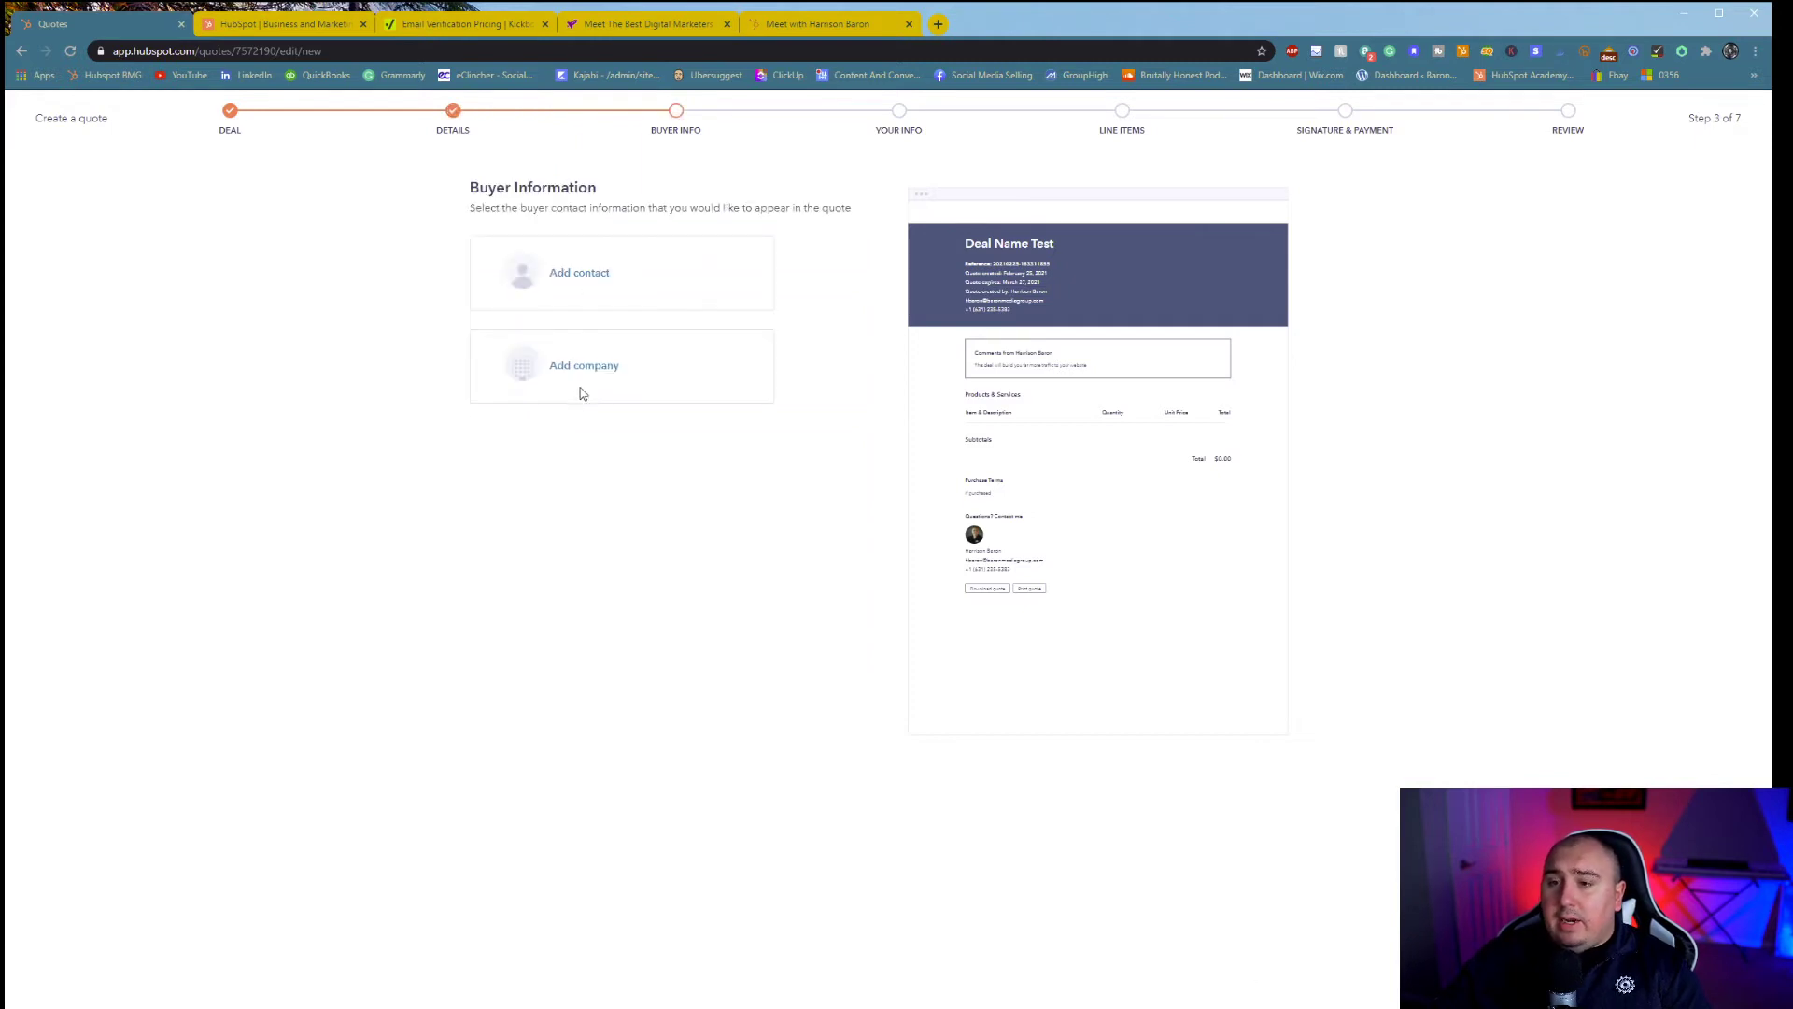
- Add the sample contact as the quote's buyer contact
left_click(589, 275)
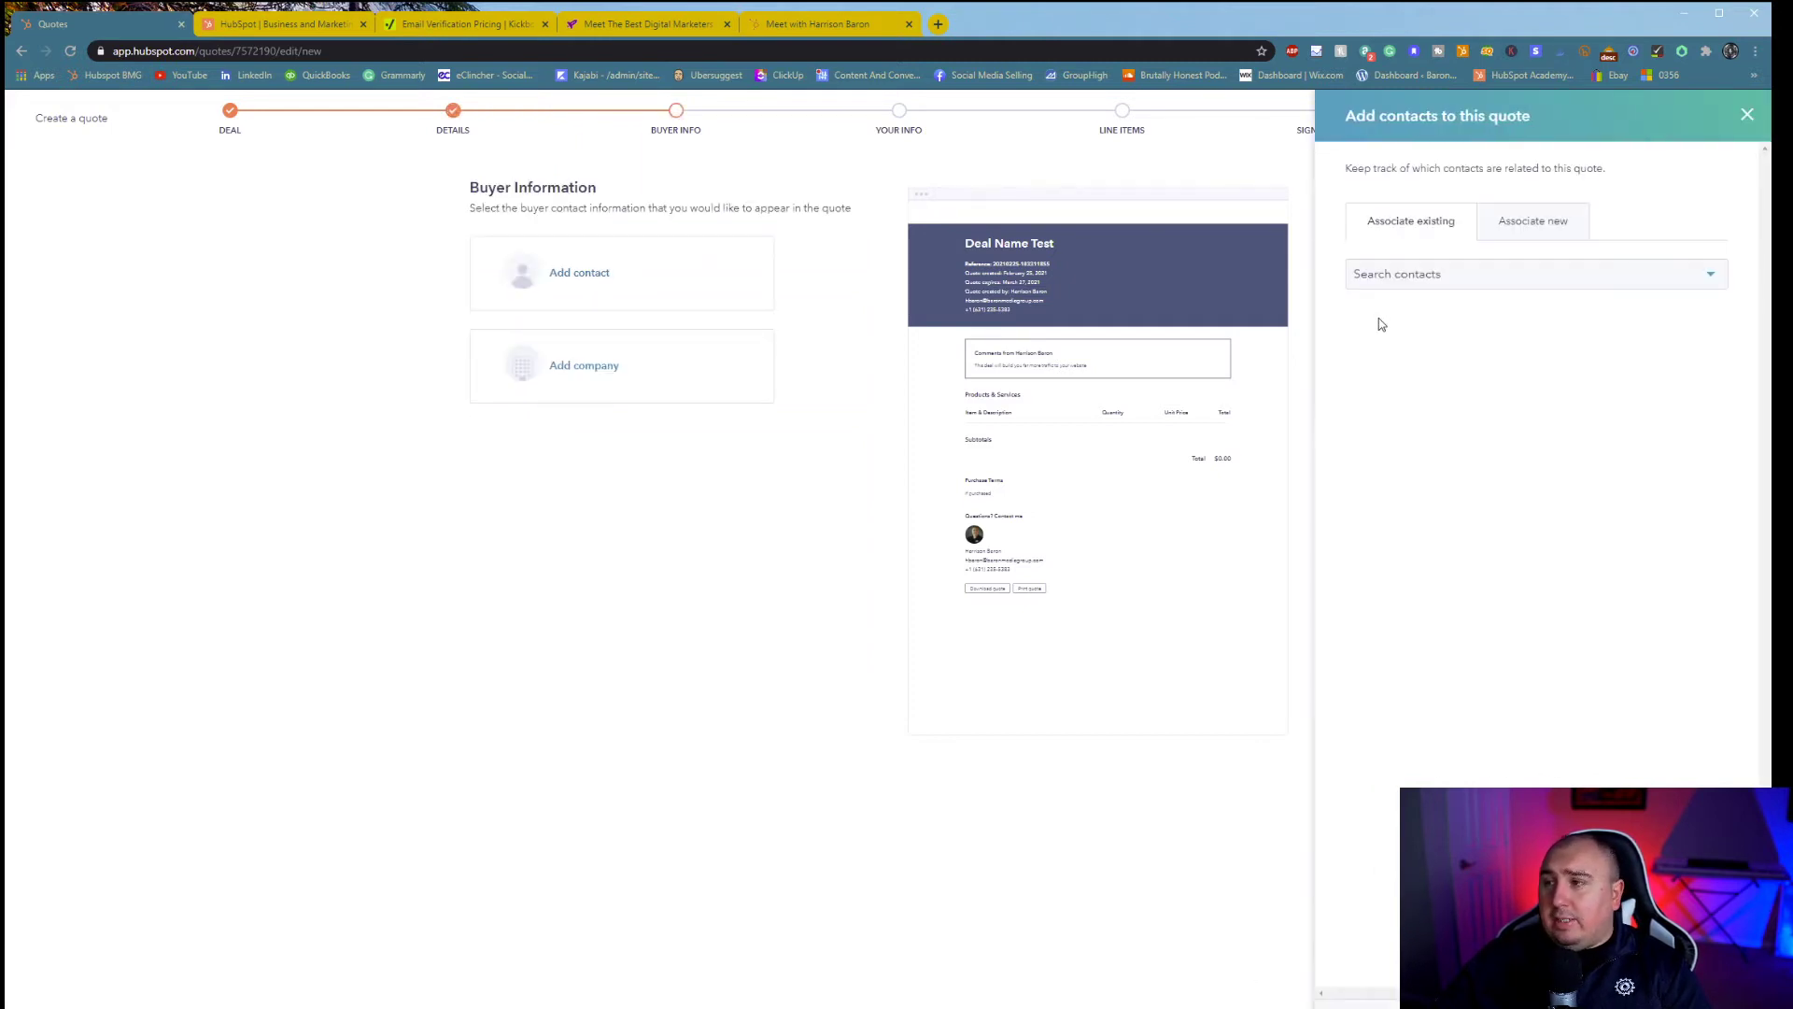
left_click(1506, 278)
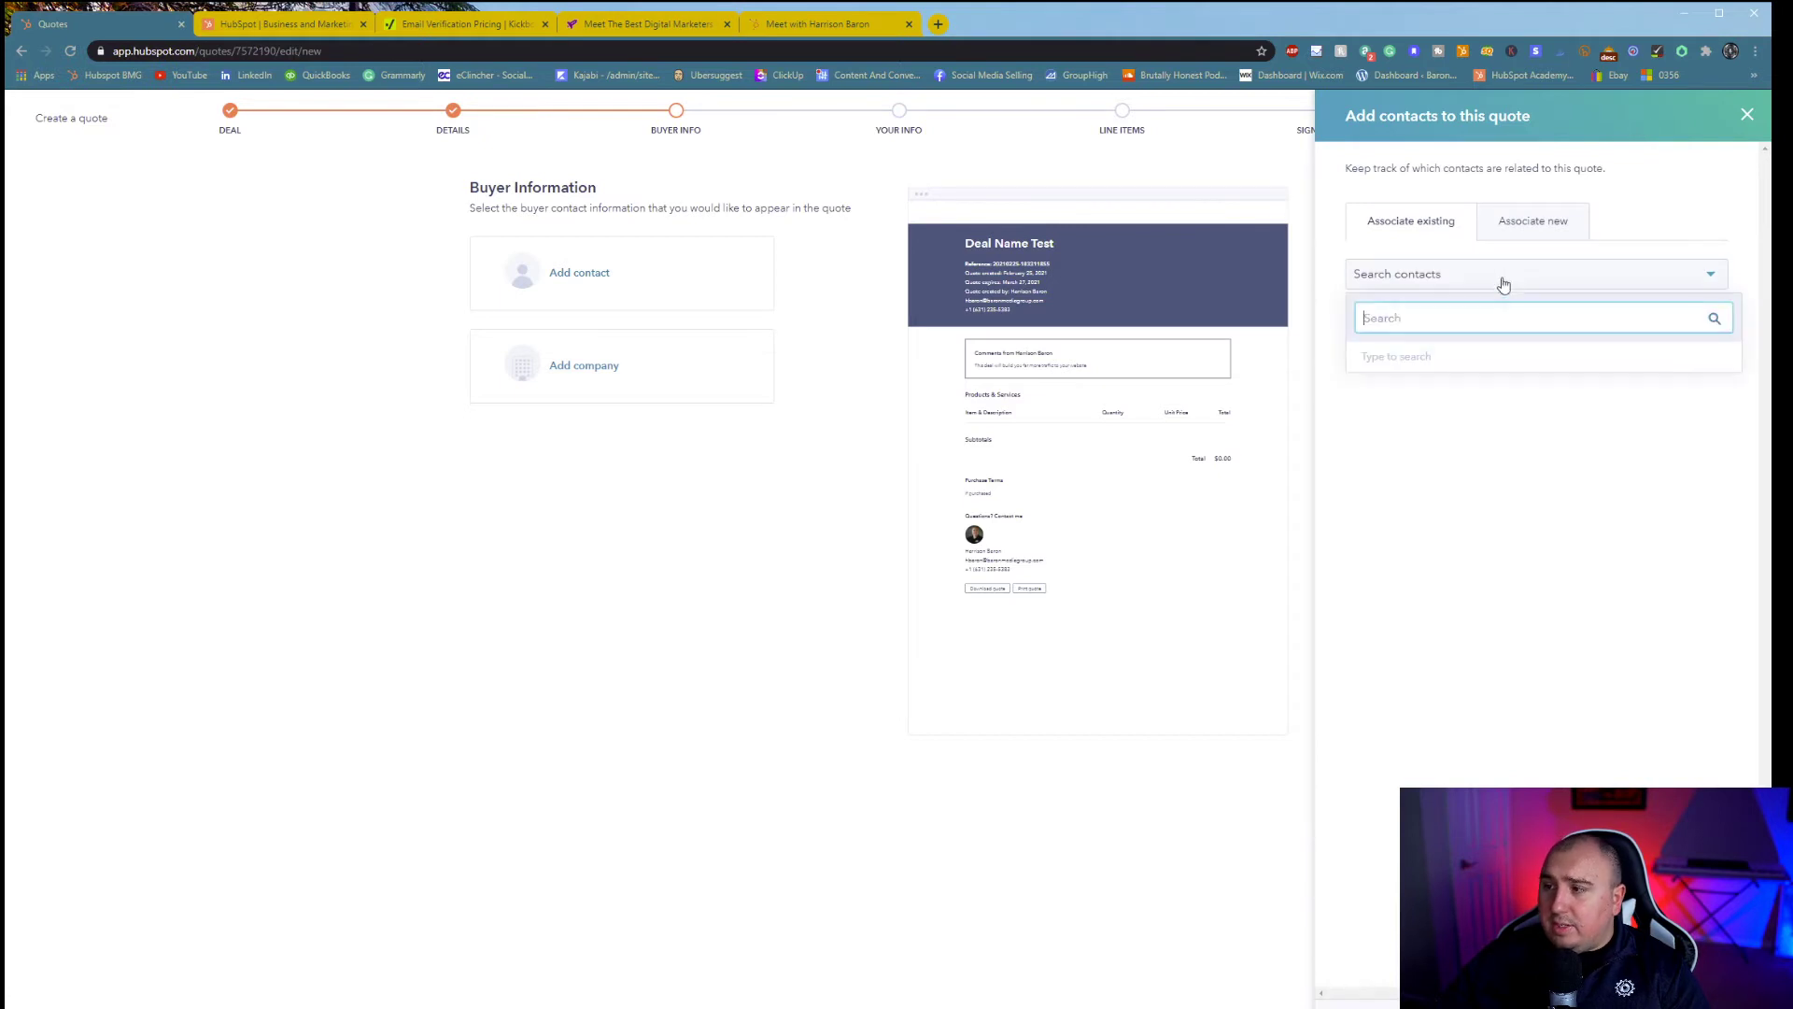
type("brian")
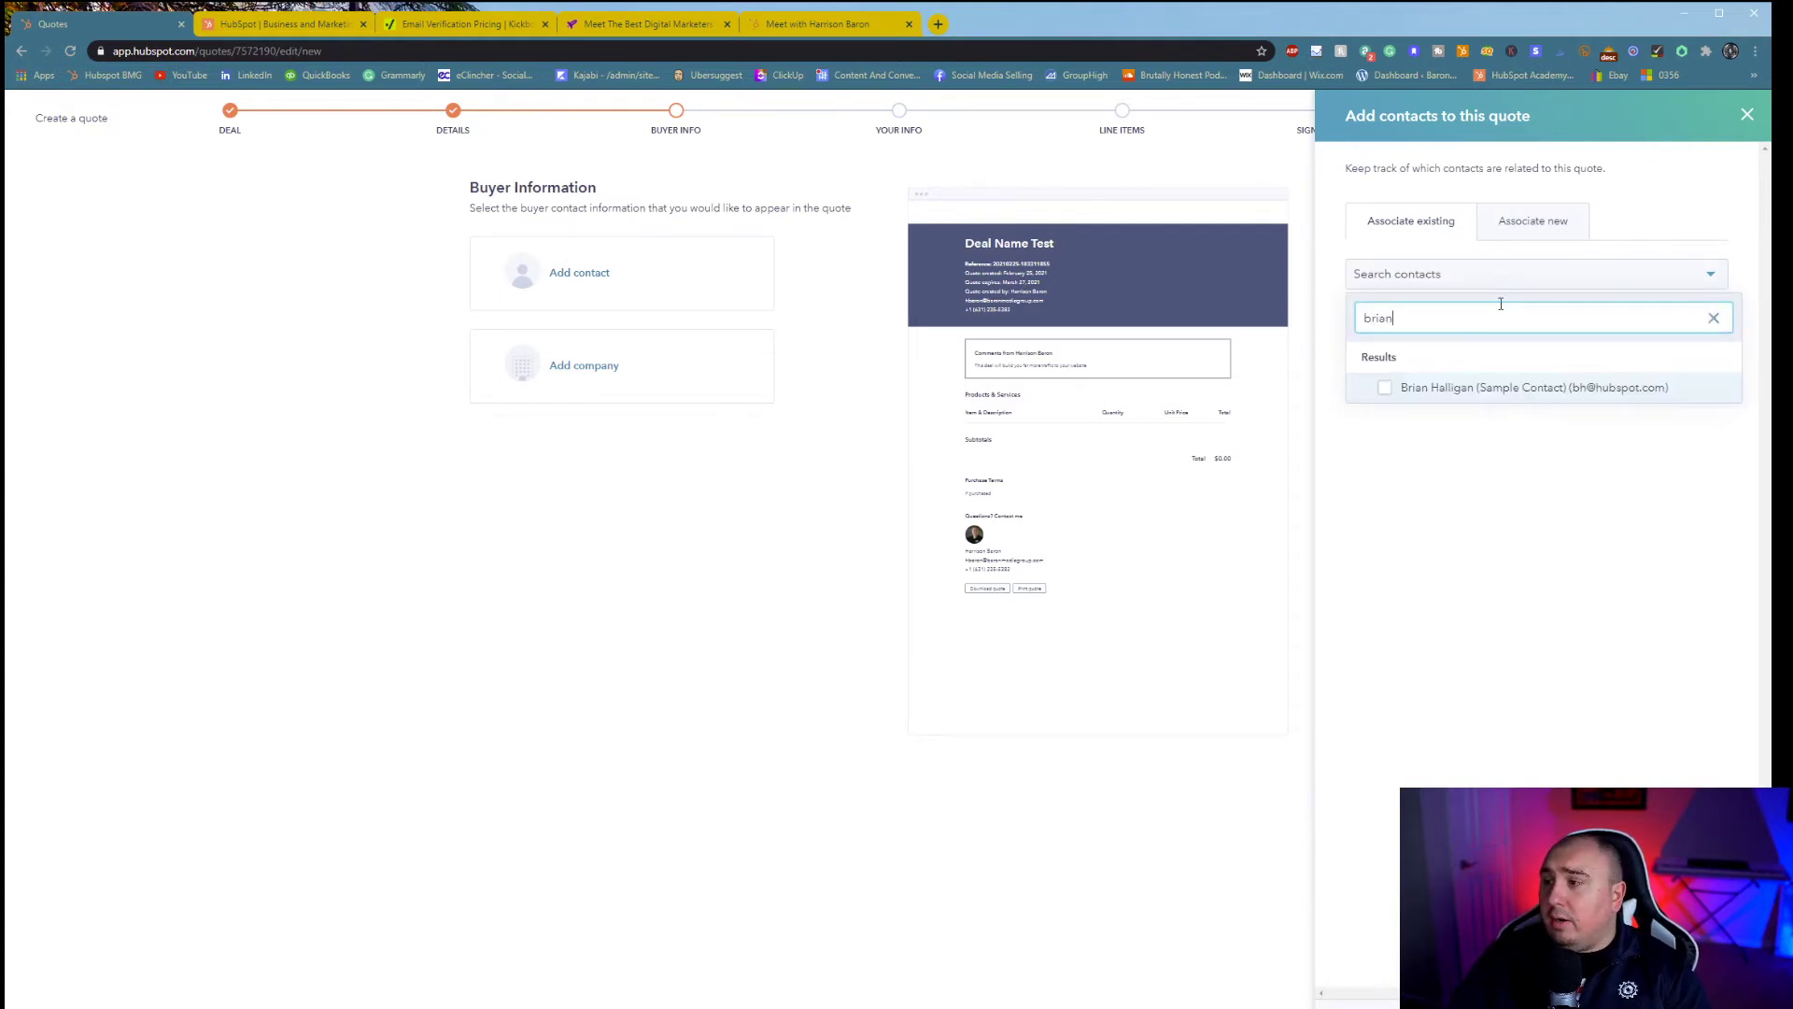
left_click(1466, 395)
left_click(1372, 1007)
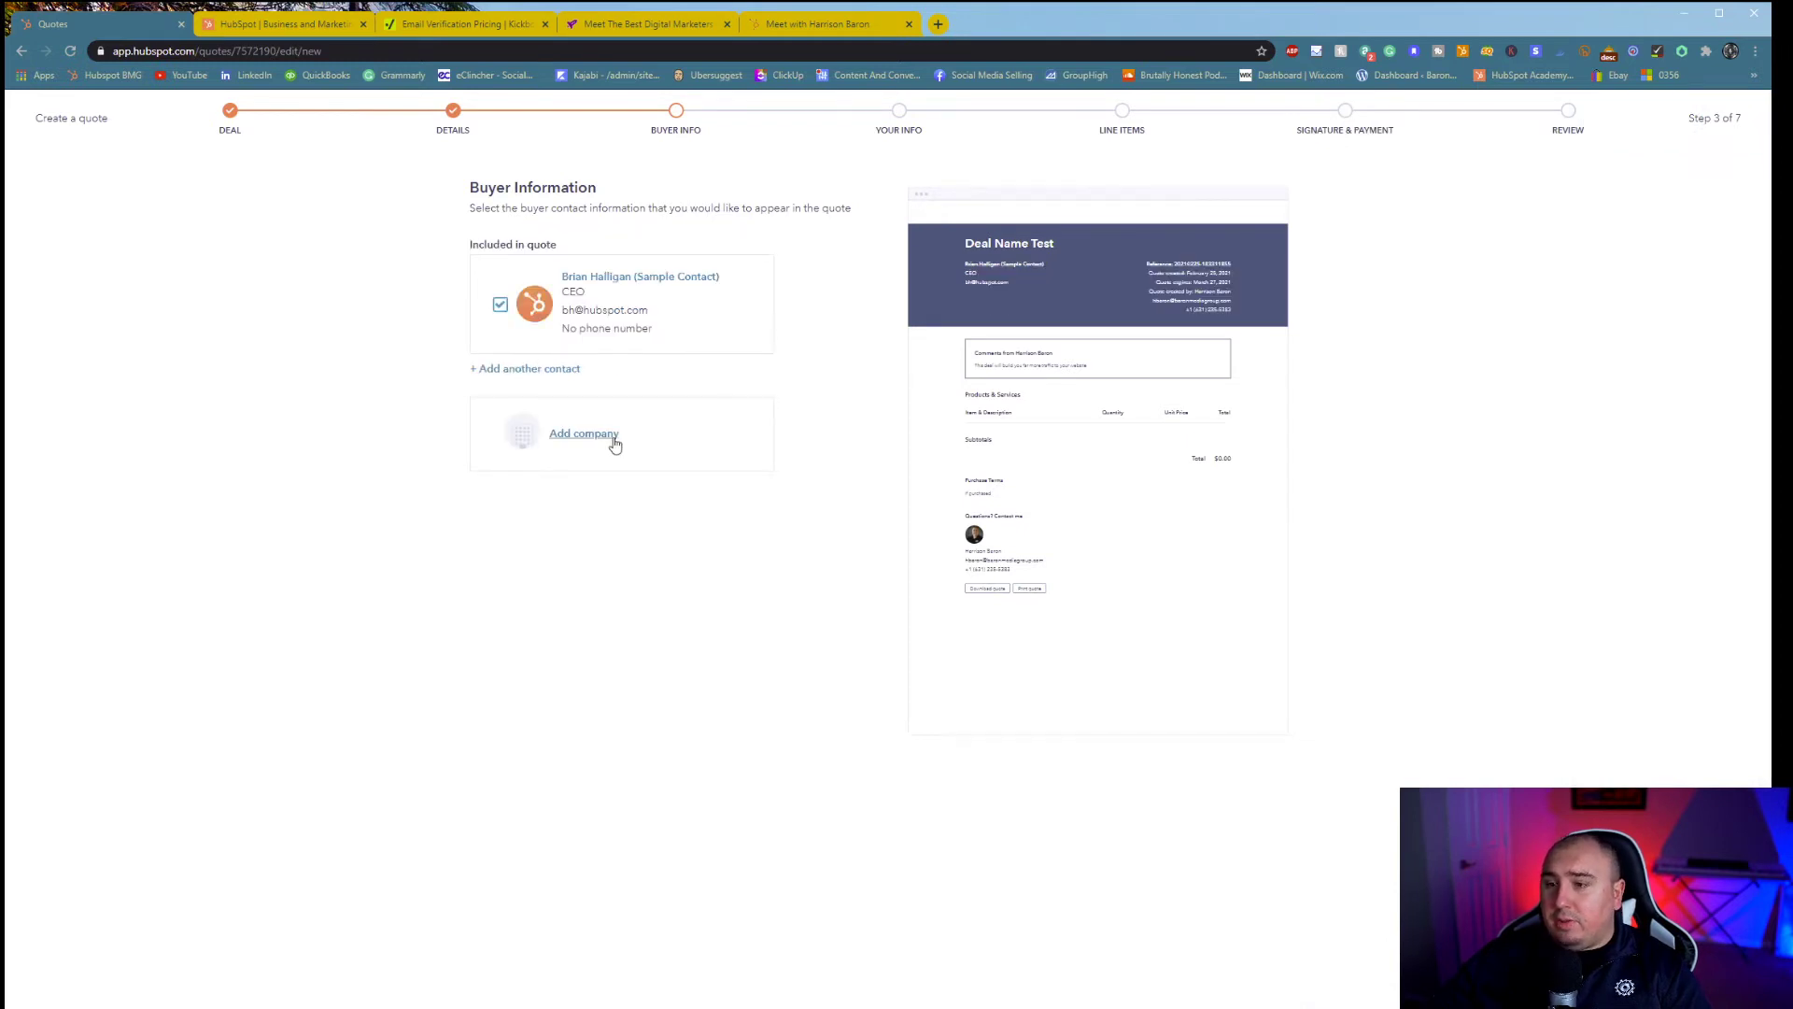
- Add HubSpot, Inc. as the buyer company and advance to the Line Items step
left_click(601, 439)
left_click(1529, 280)
type("hubspot")
key("Return")
left_click(1378, 1006)
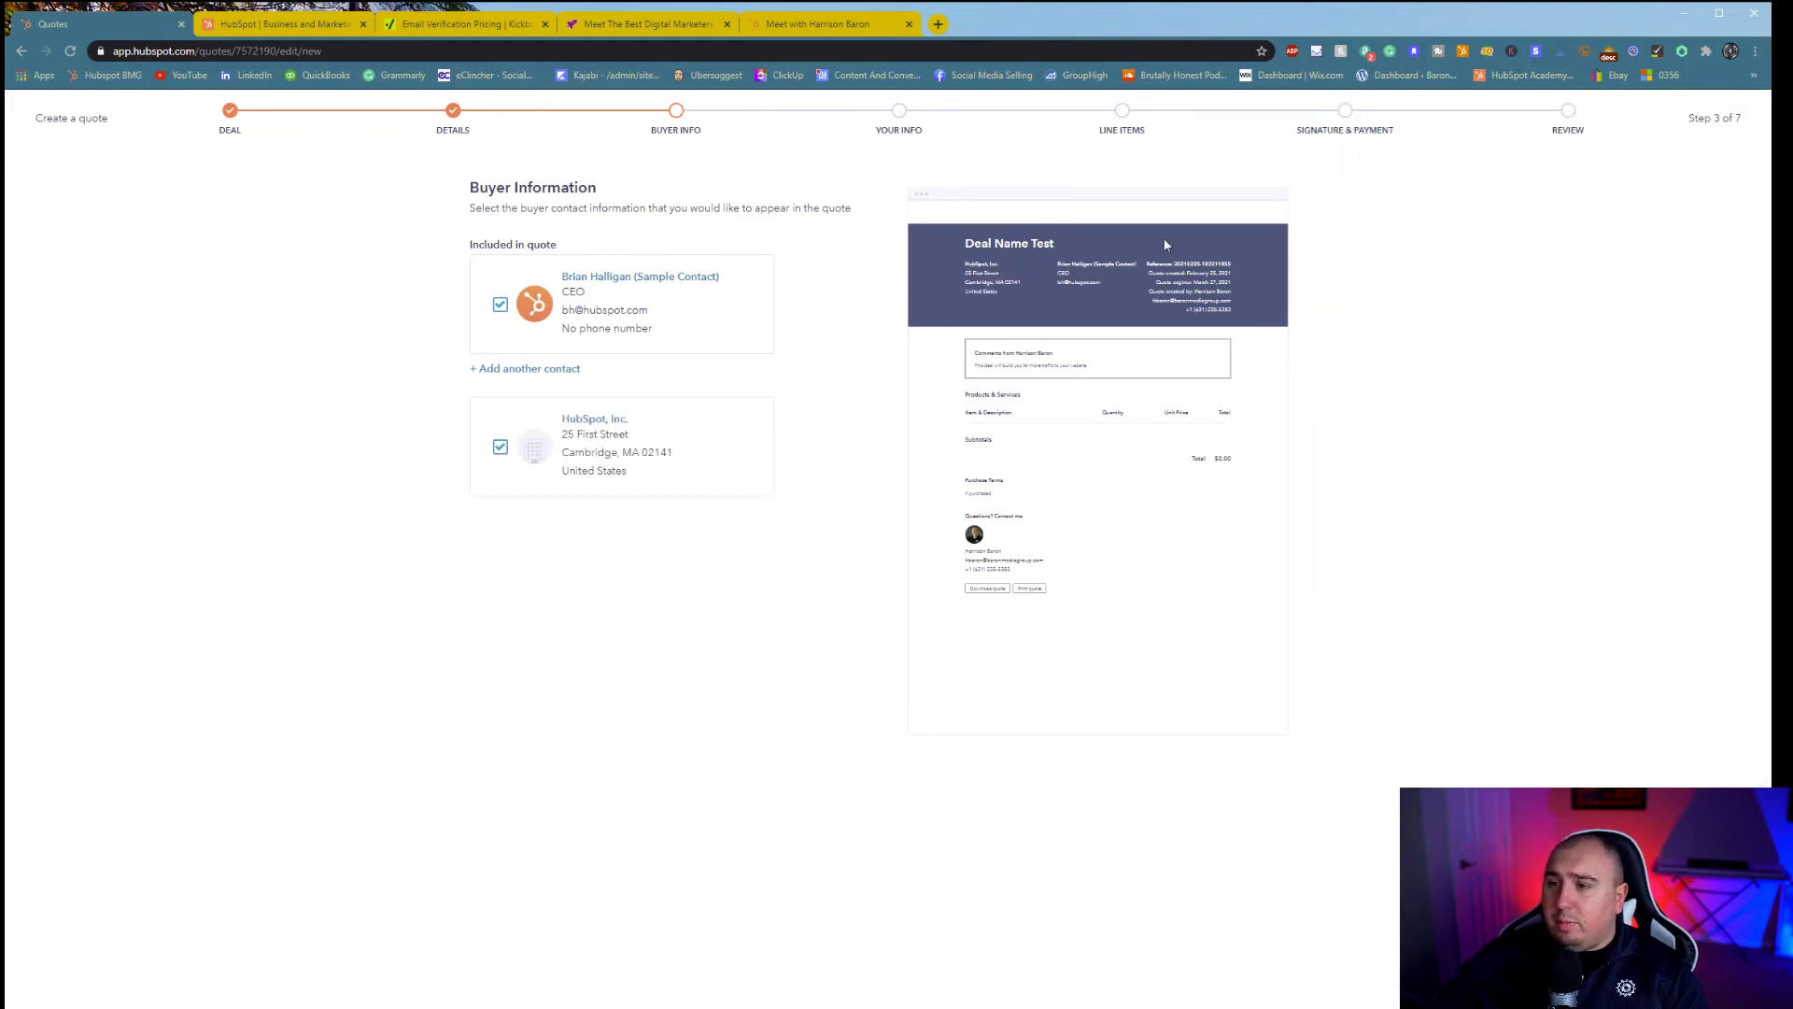
left_click(1719, 1003)
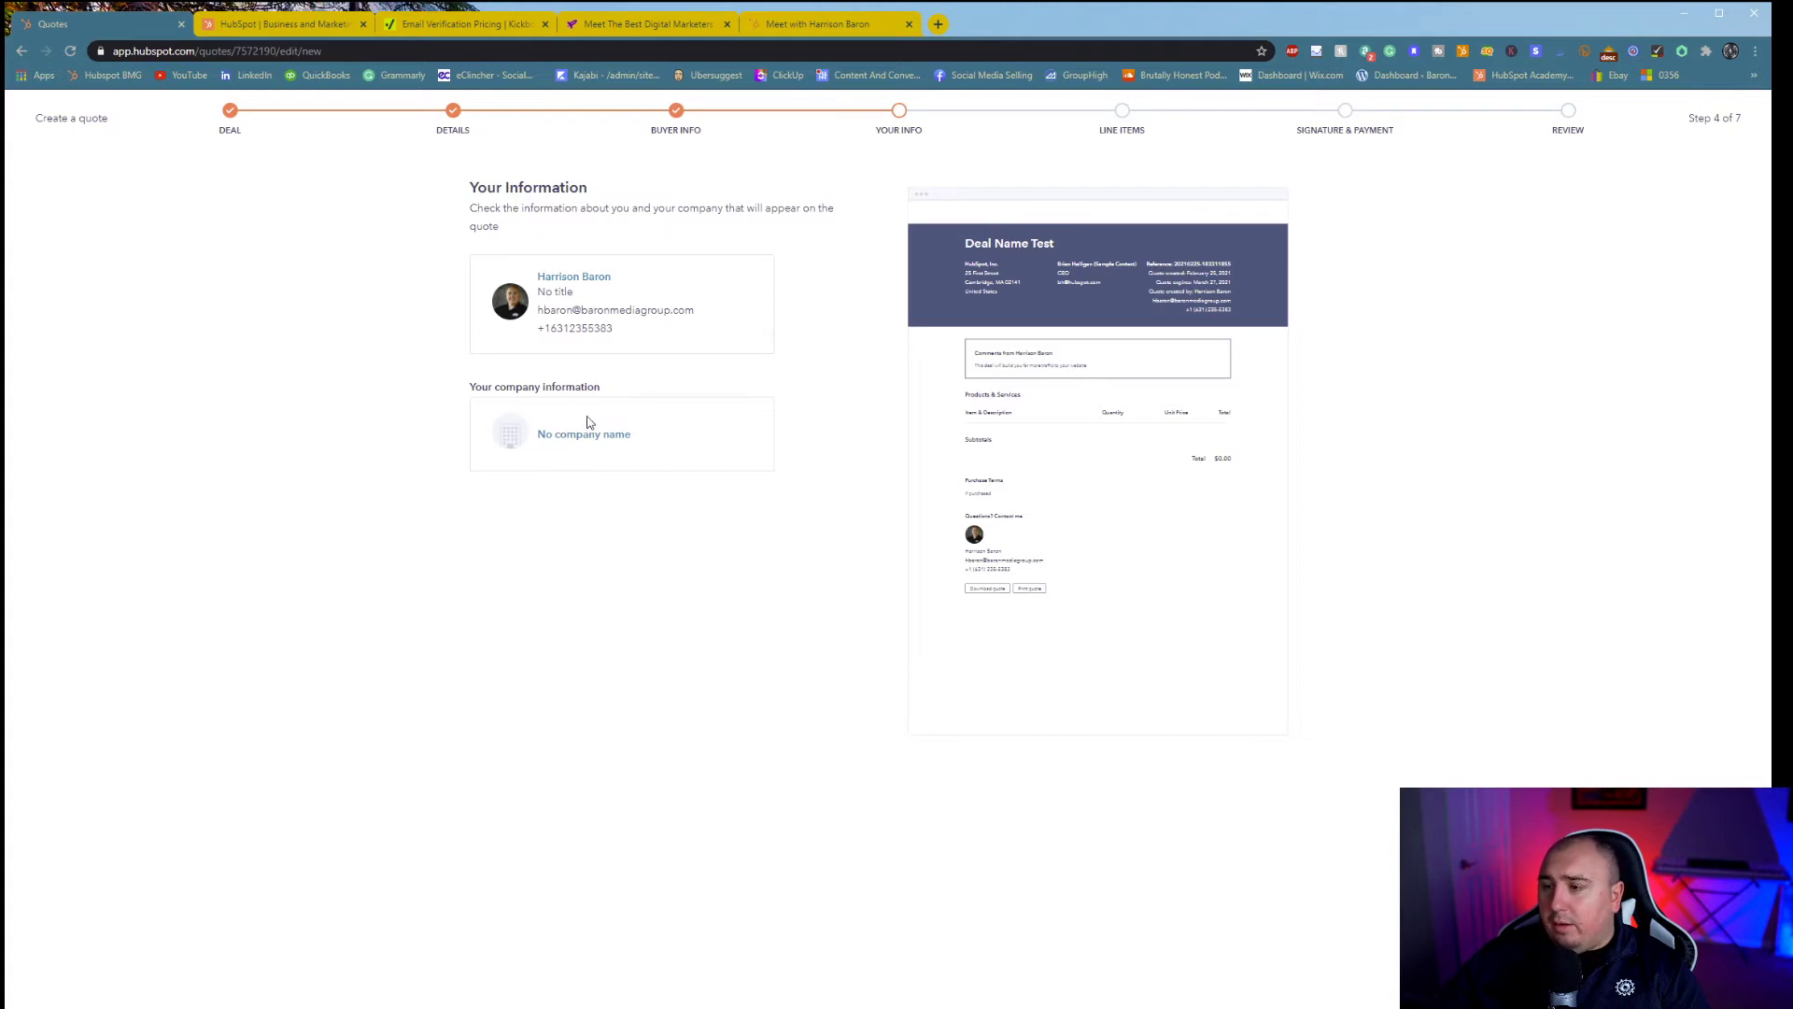
left_click(1719, 1001)
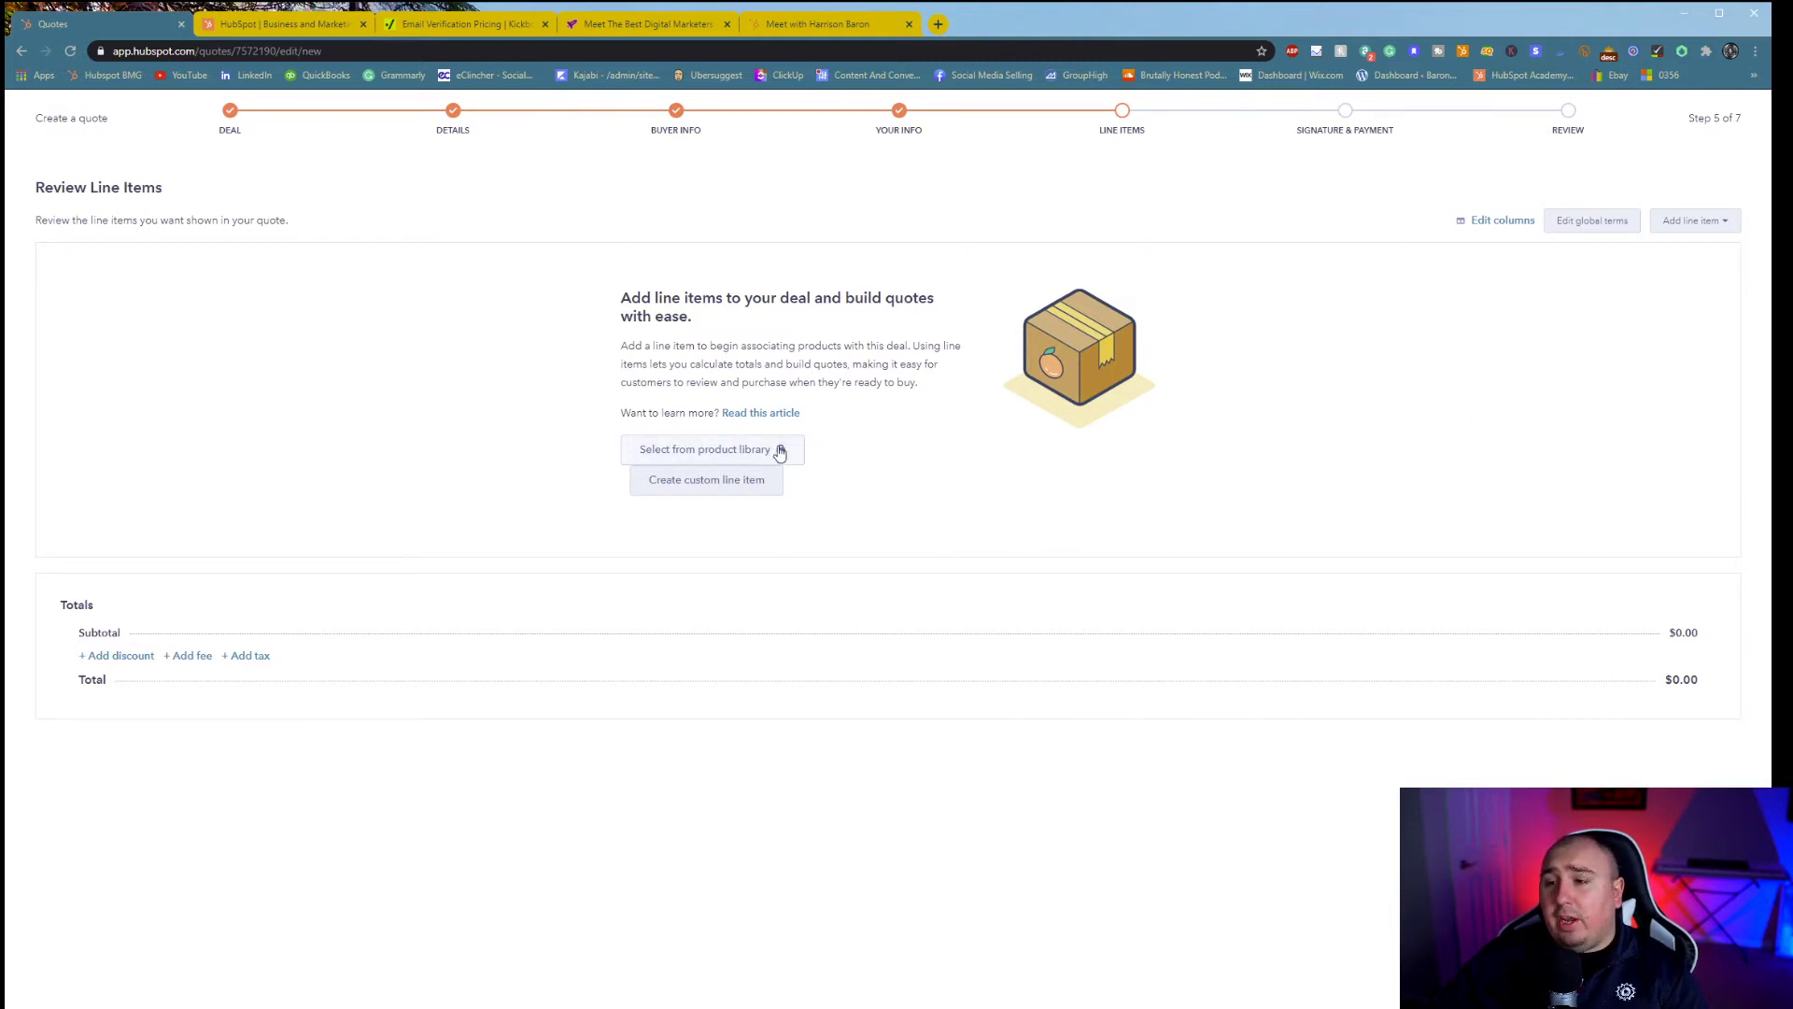
- Add custom line item 'Line Item Test' with $5,000 price, $4,000 unit cost and 30-month term
left_click(762, 484)
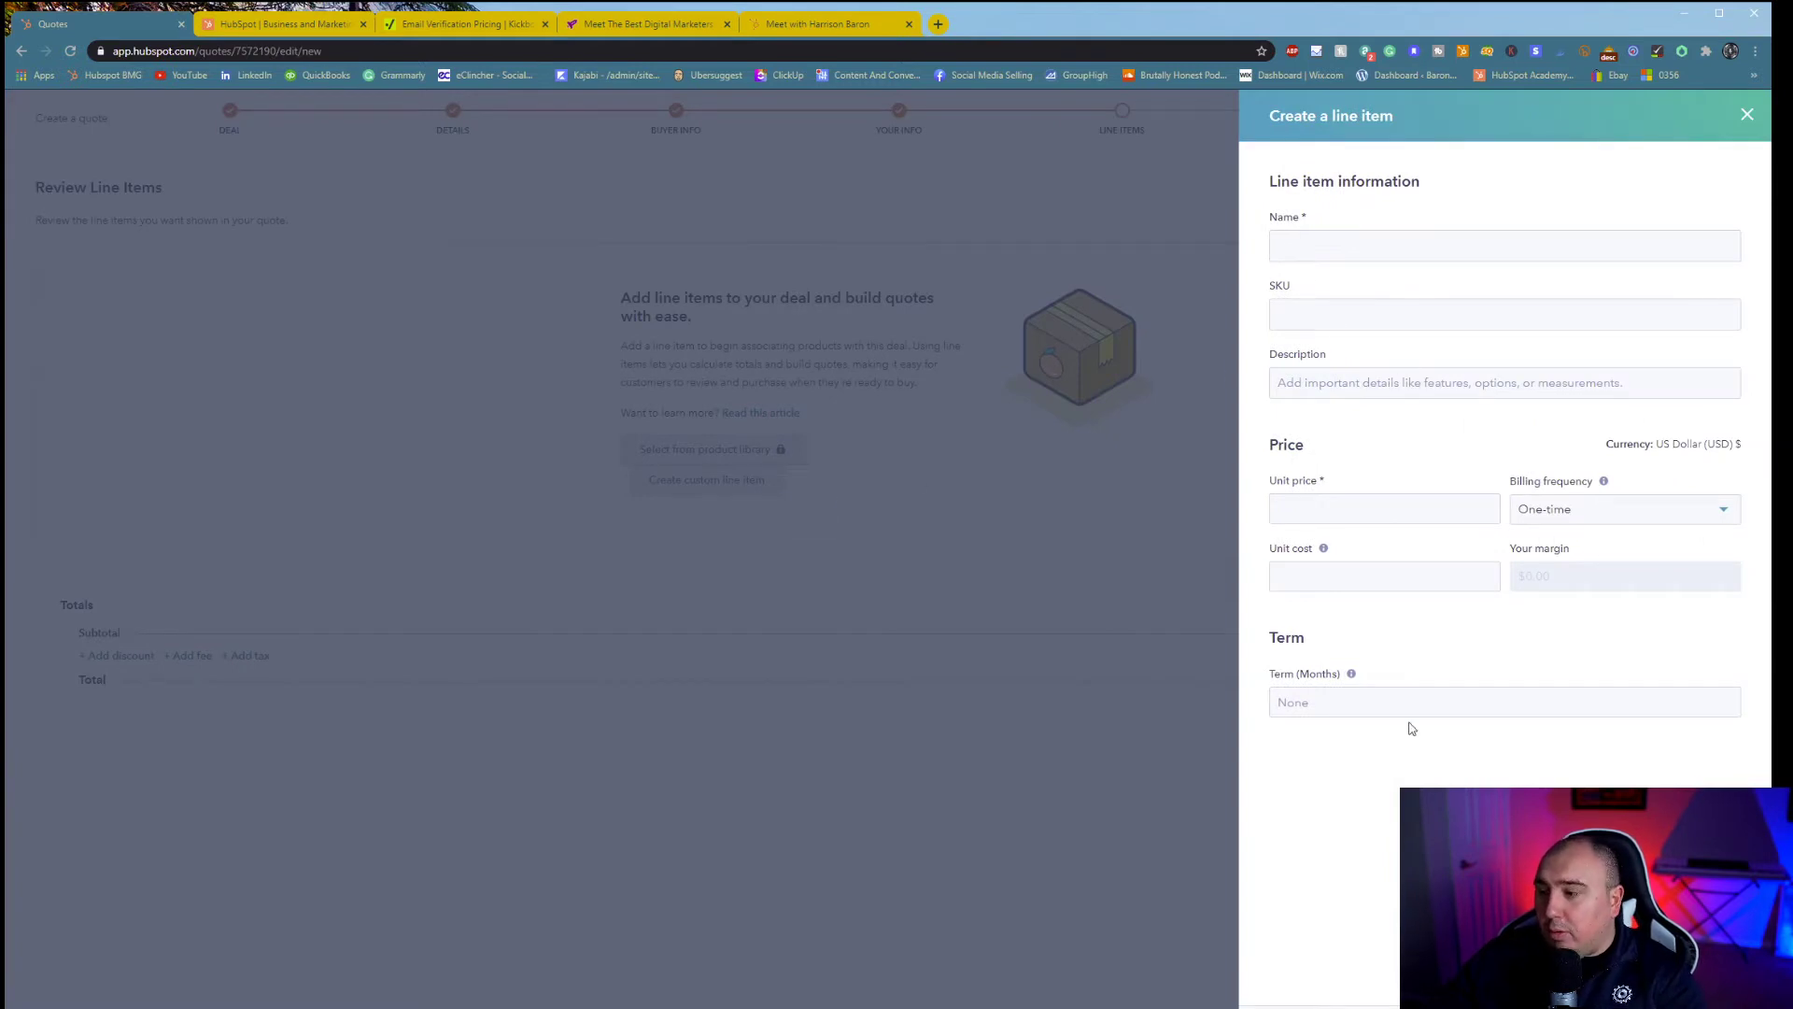
key("Escape")
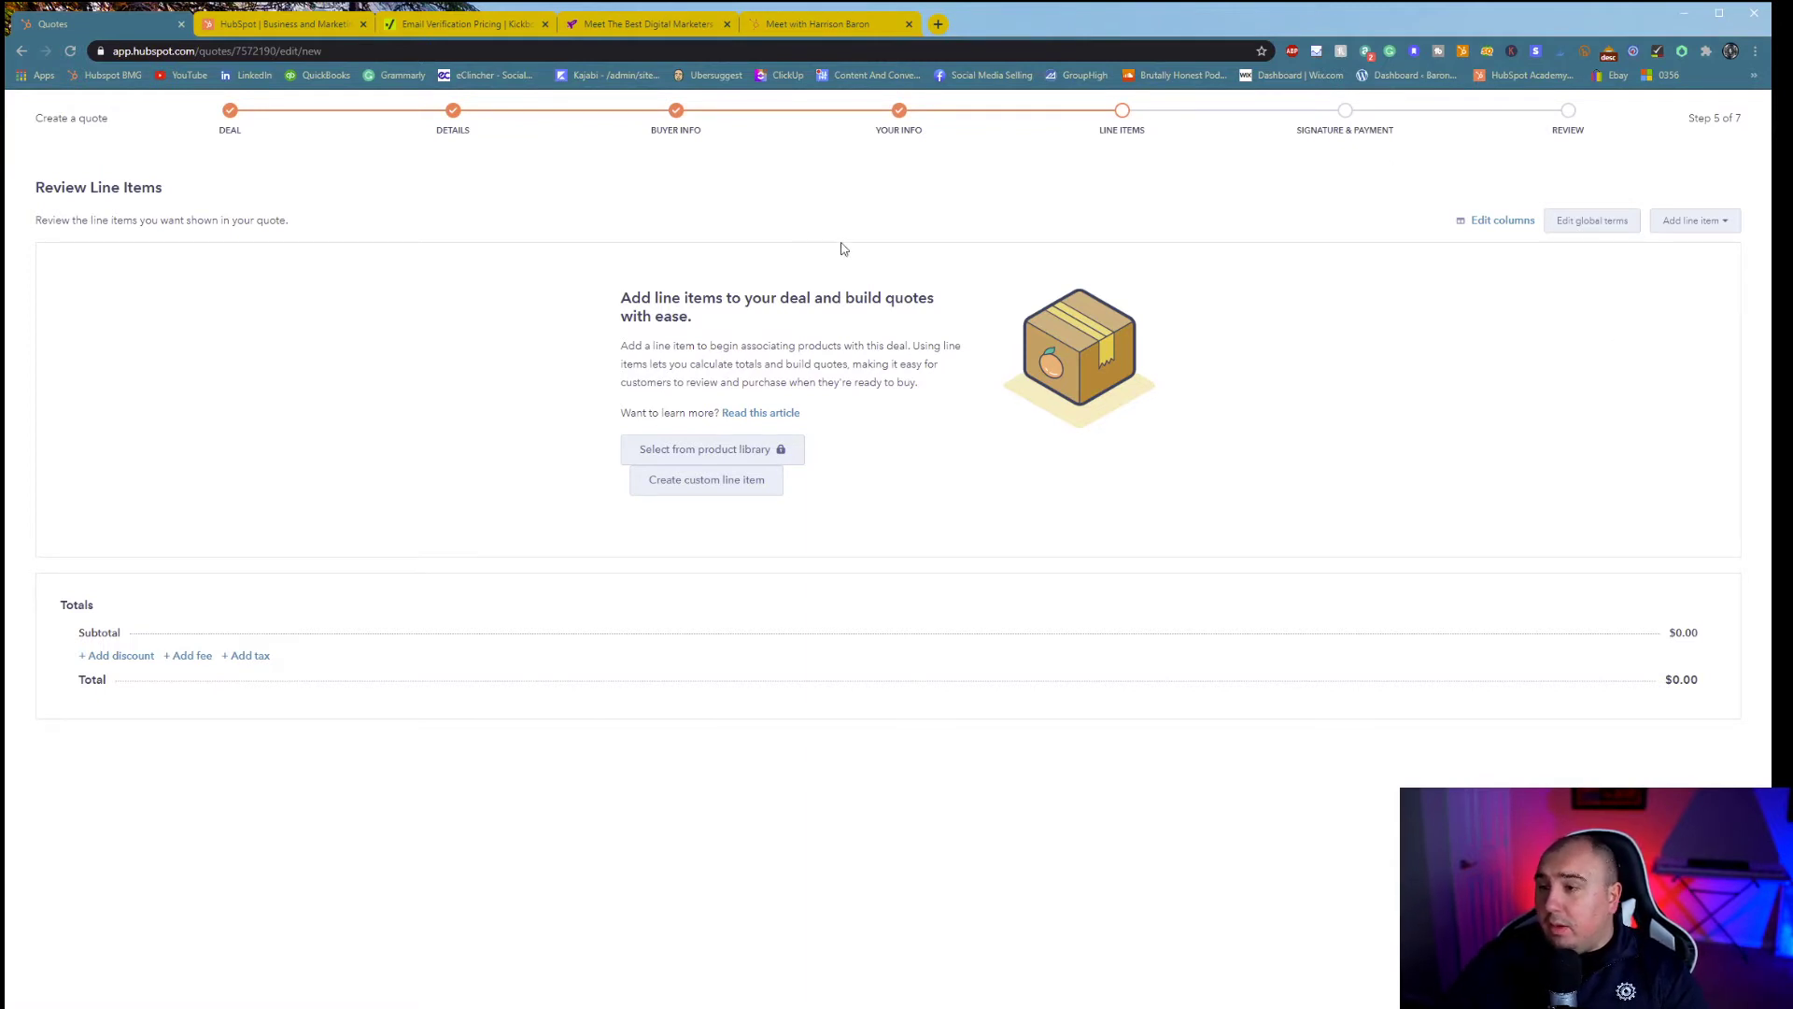
left_click(765, 487)
left_click(1355, 235)
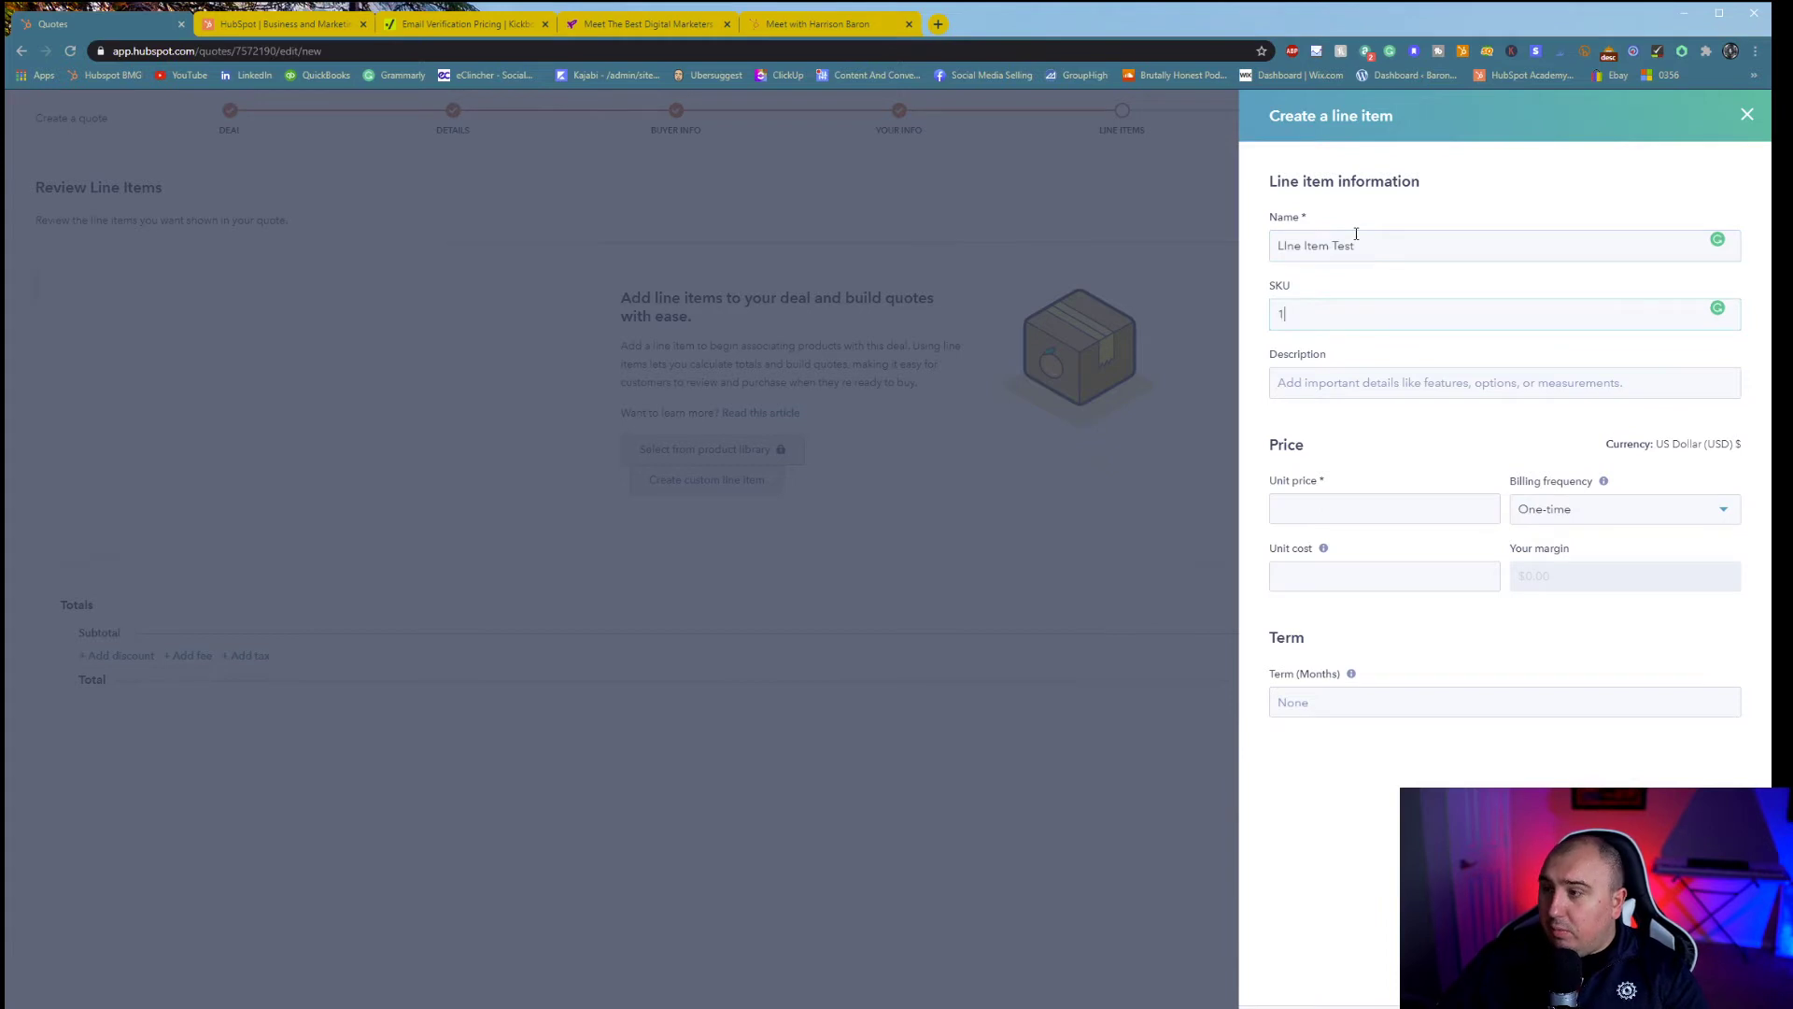
type("123456789")
left_click(1384, 501)
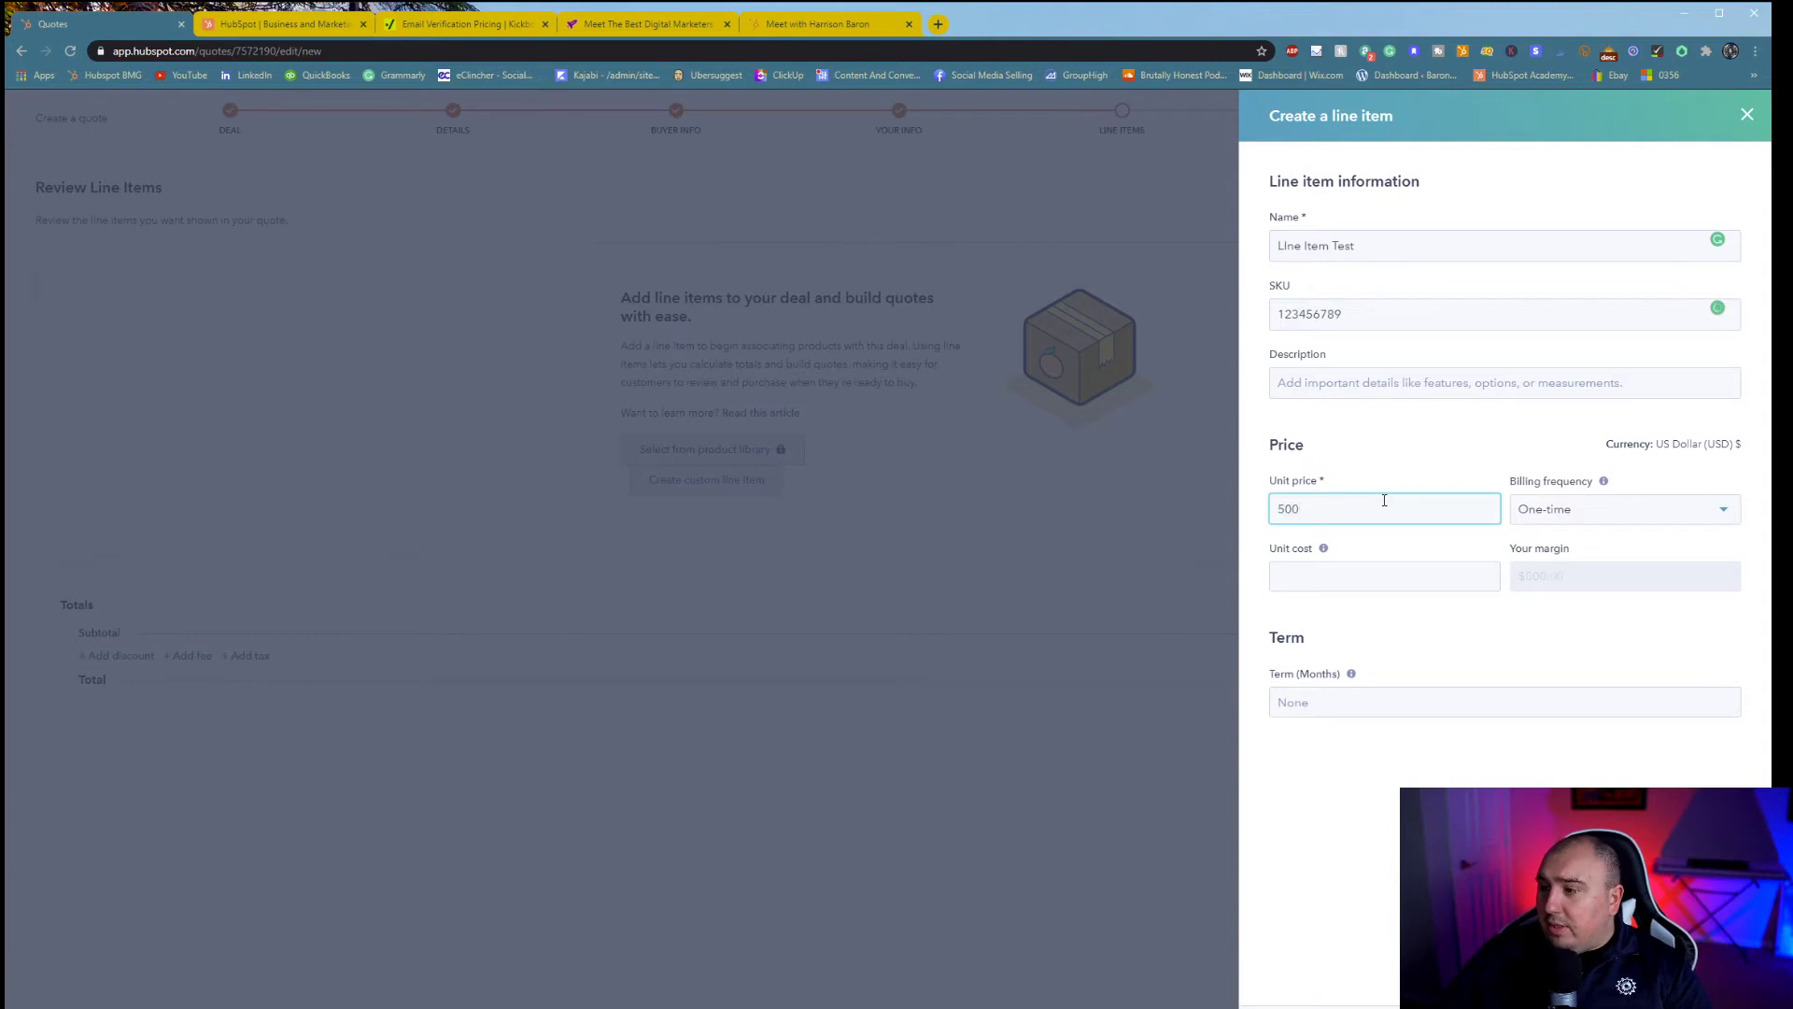
key("Tab")
left_click(1356, 576)
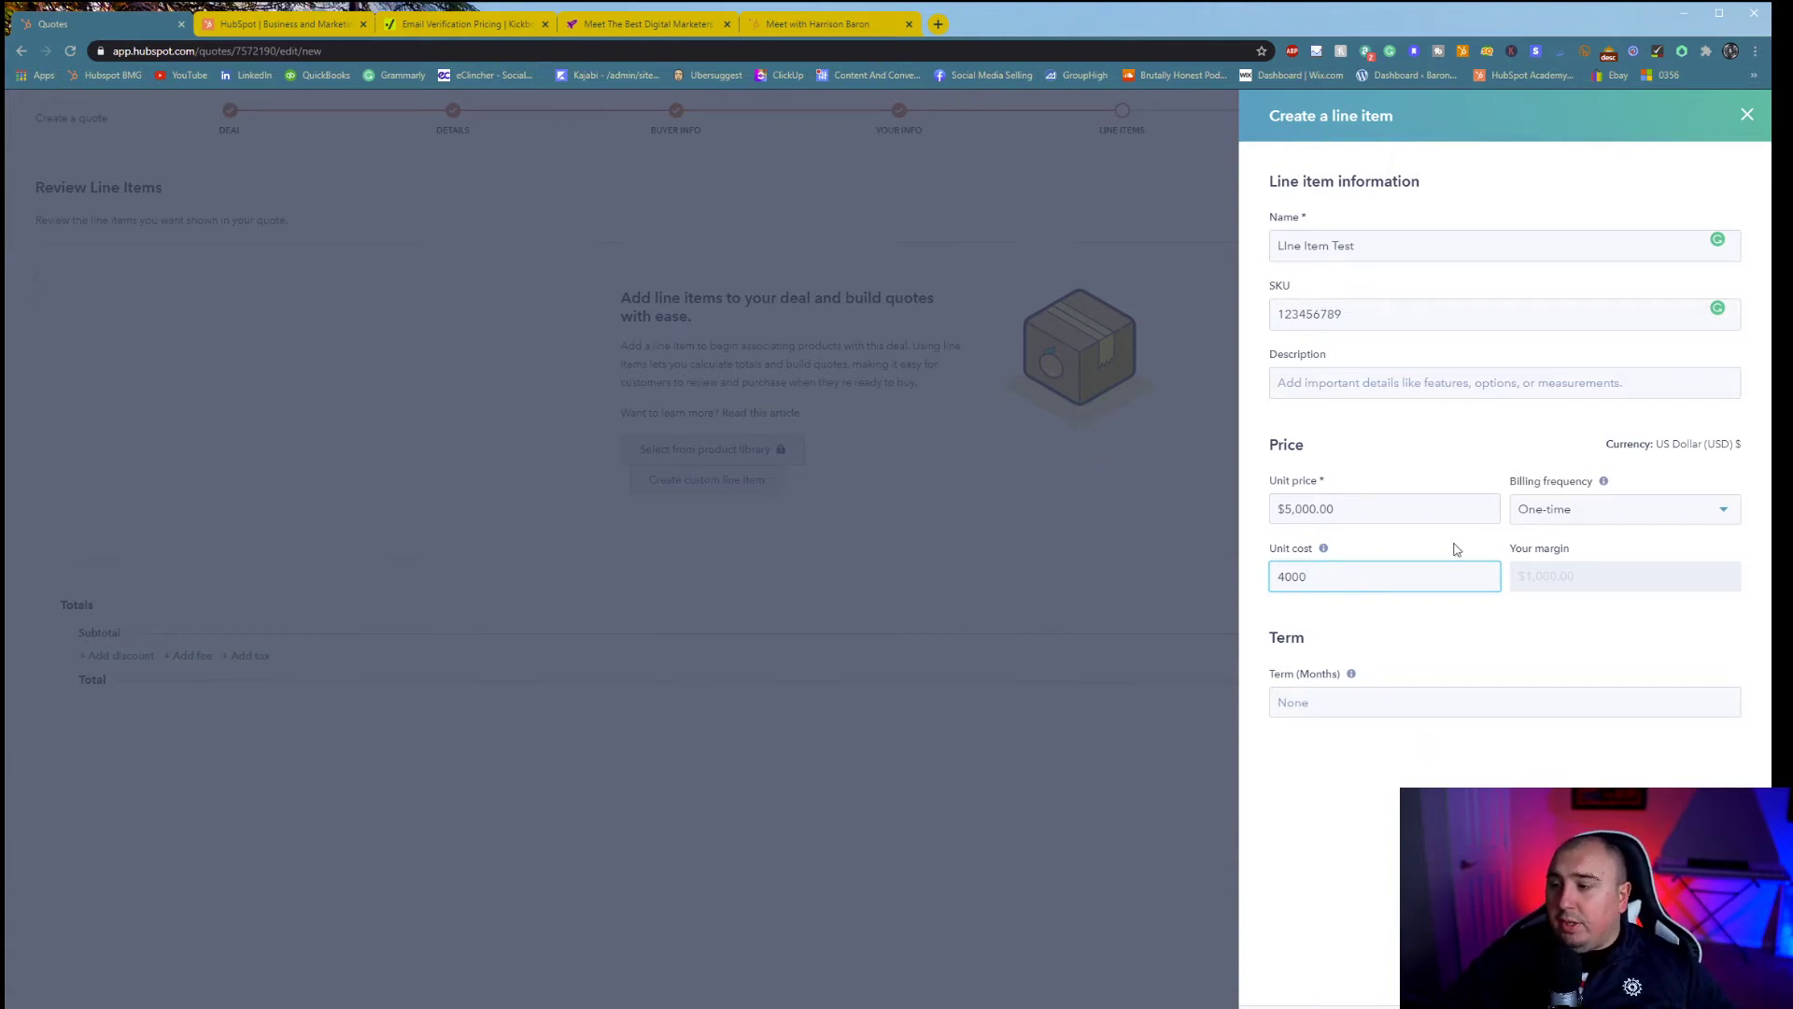
left_click(1445, 706)
type("30")
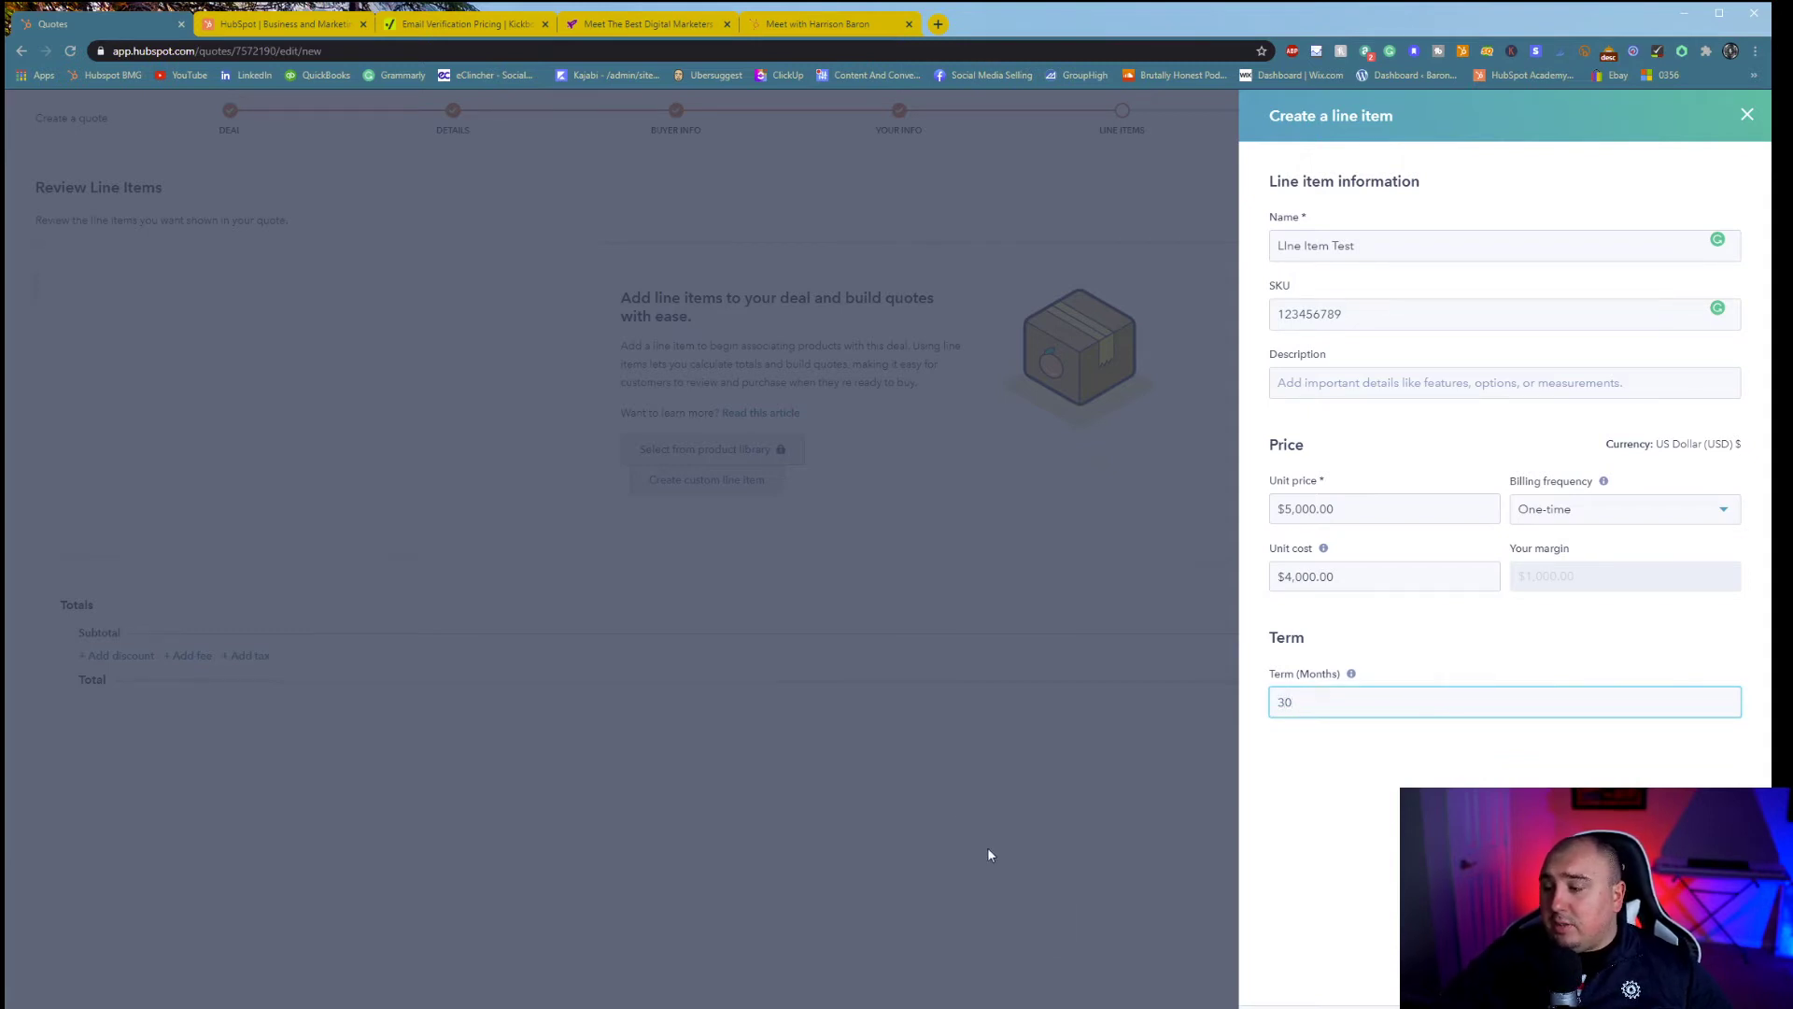
key("Return")
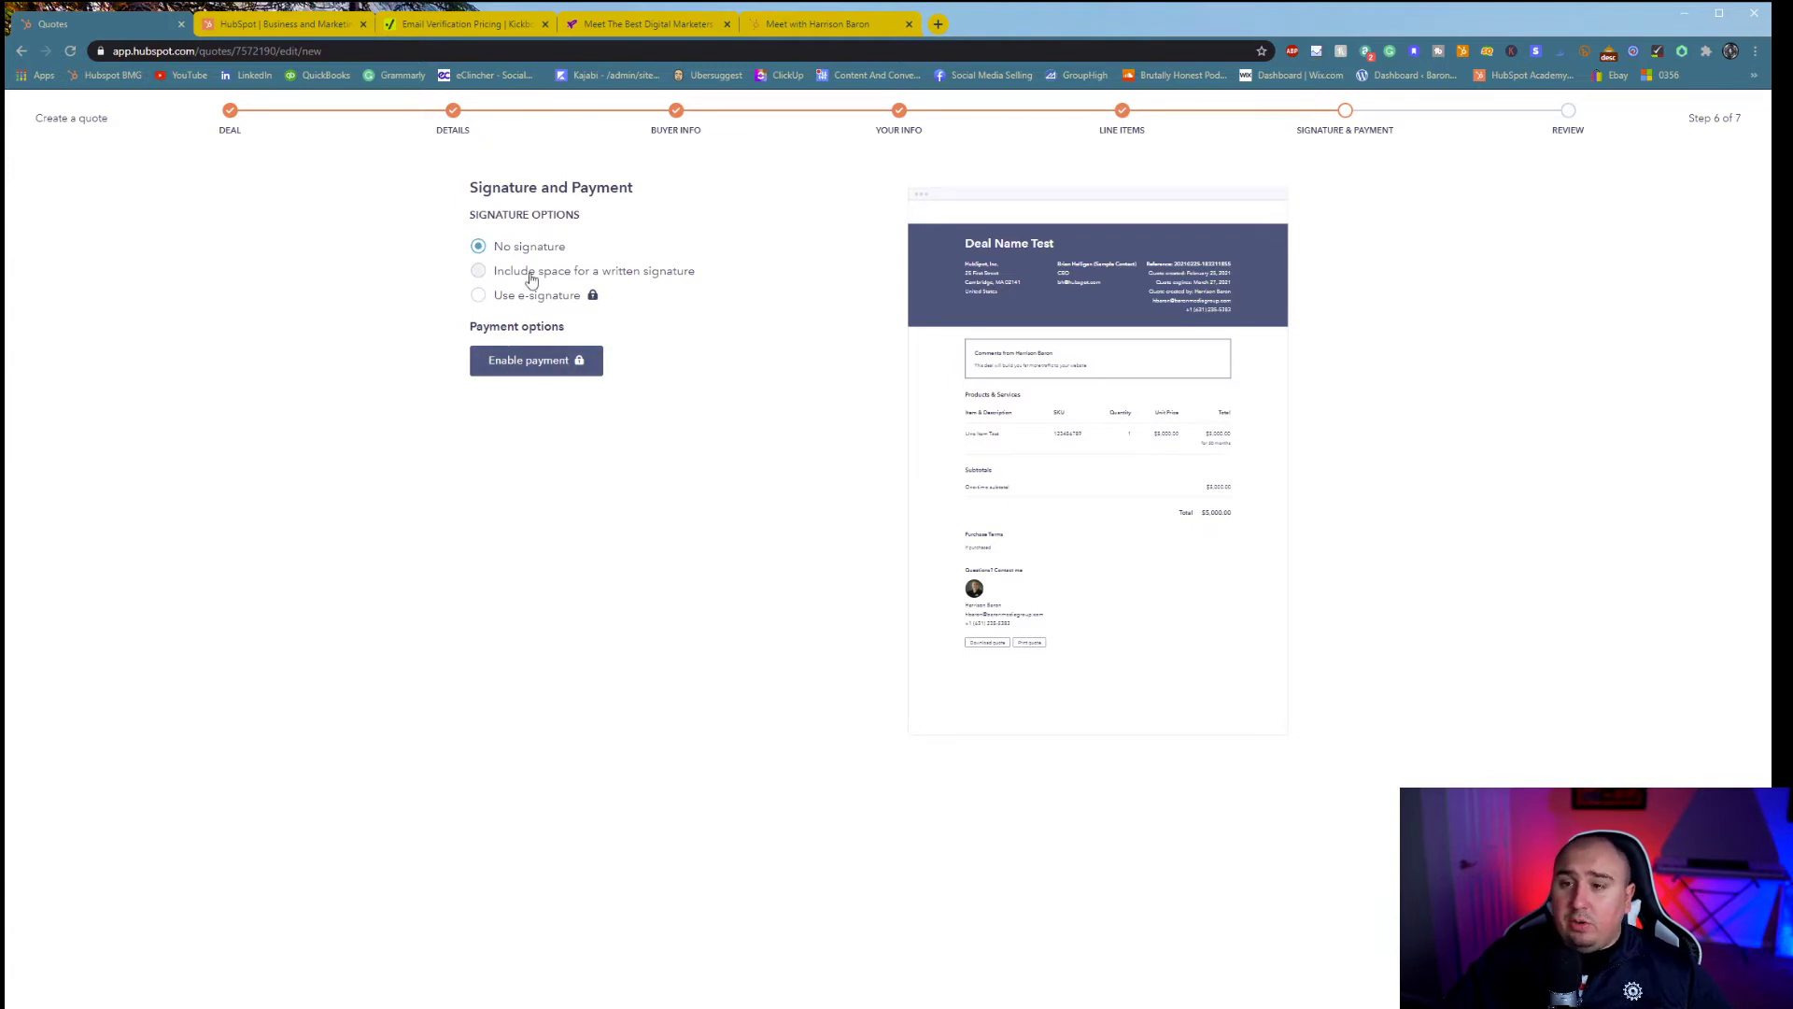
- Include space for a written signature without countersignature, and advance to Review
left_click(496, 275)
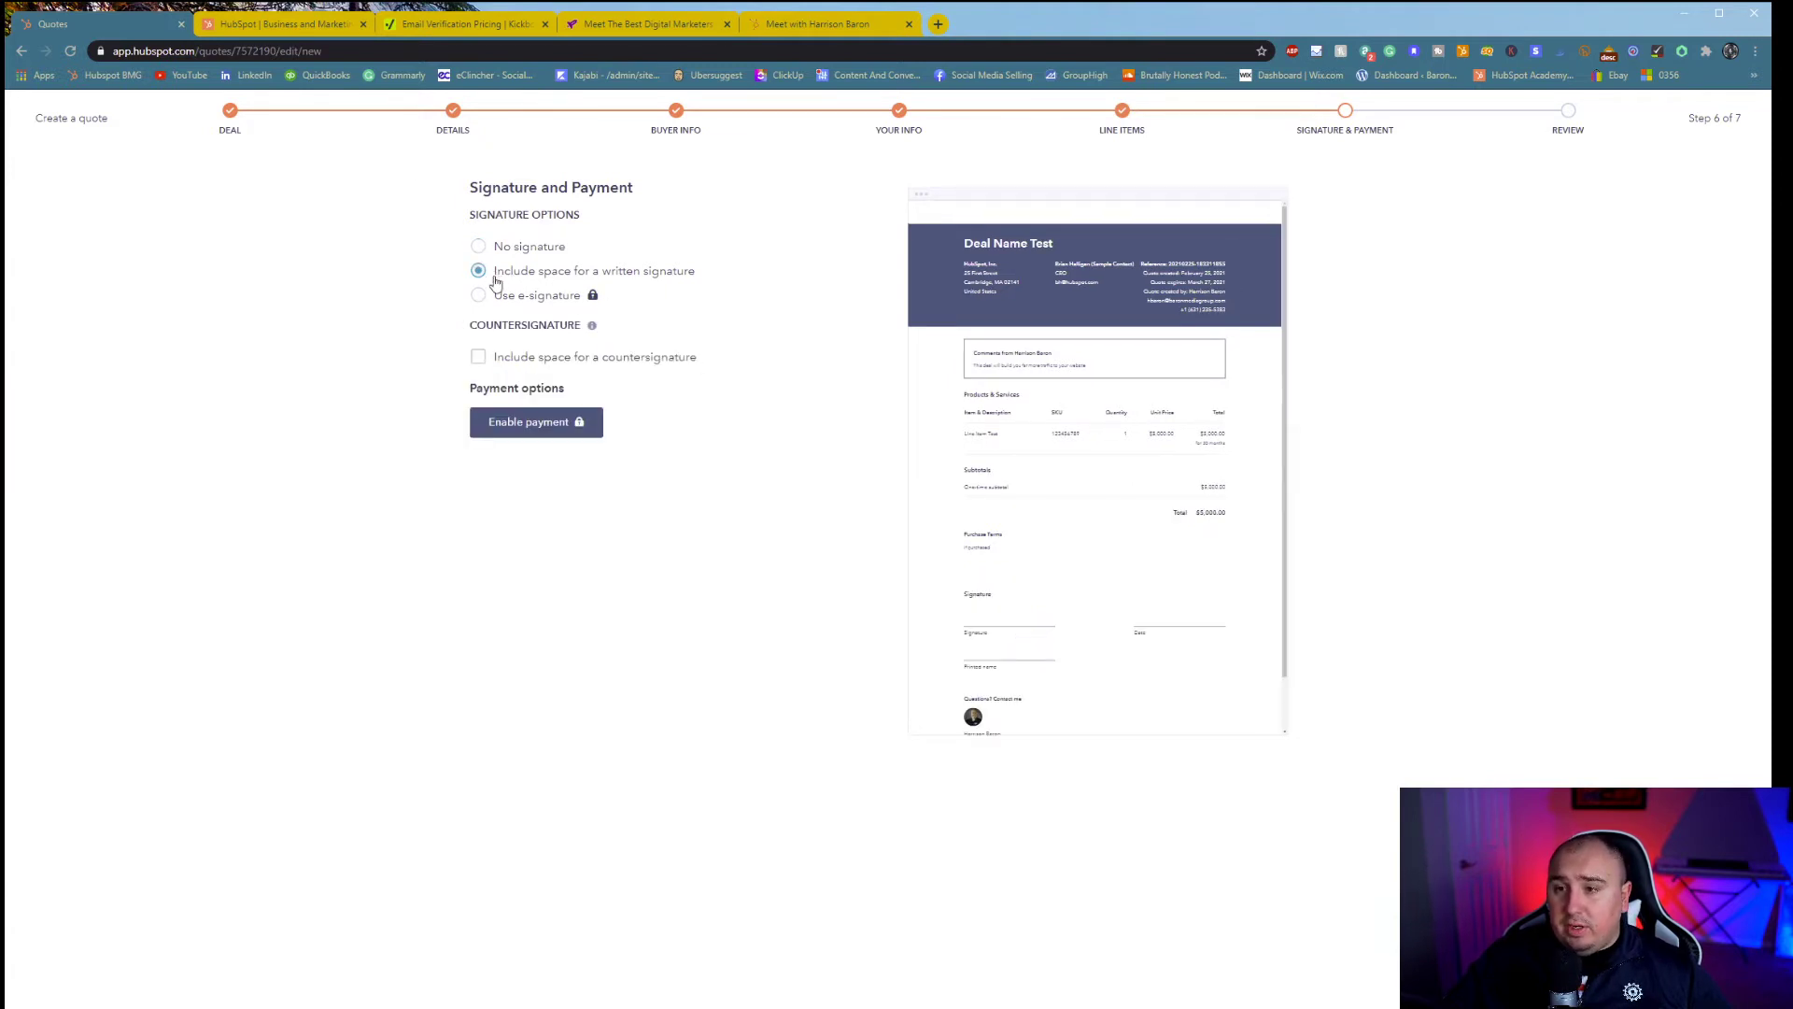
left_click(479, 363)
left_click(478, 362)
left_click(1717, 992)
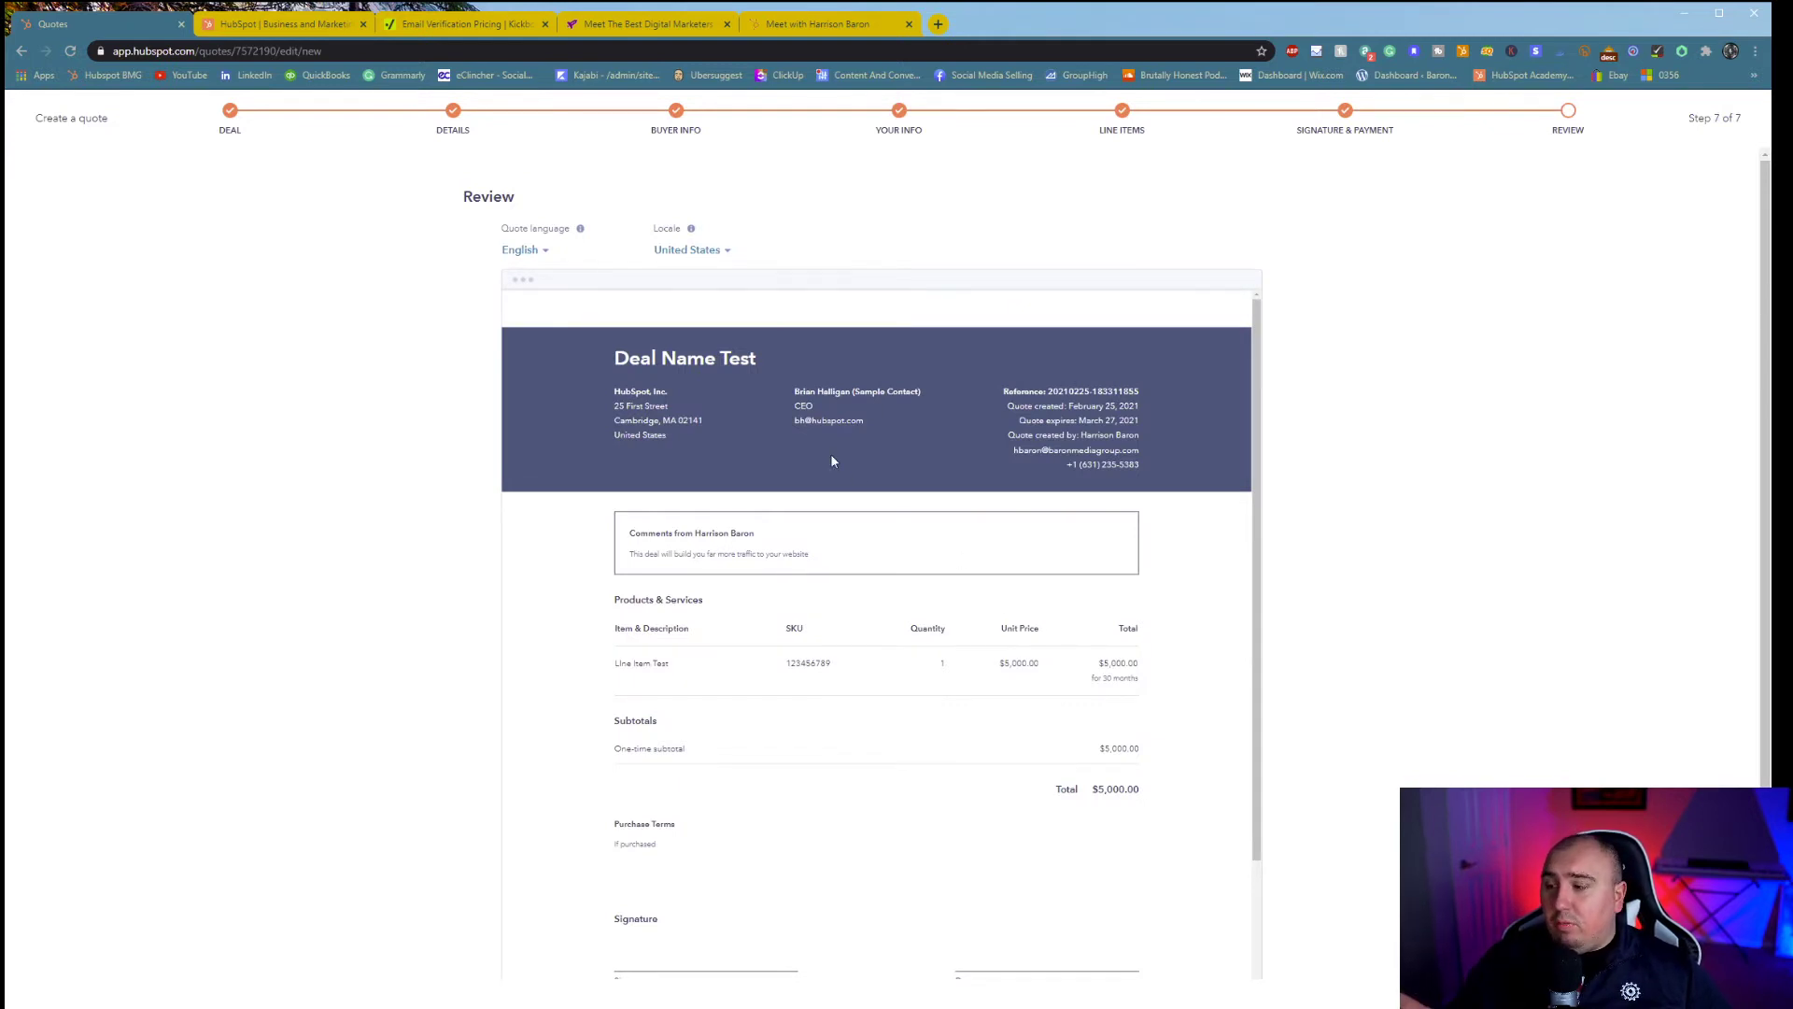
- Look over the quote preview on the Review step, then exit the quote editor
scroll(850, 443, "down", 2)
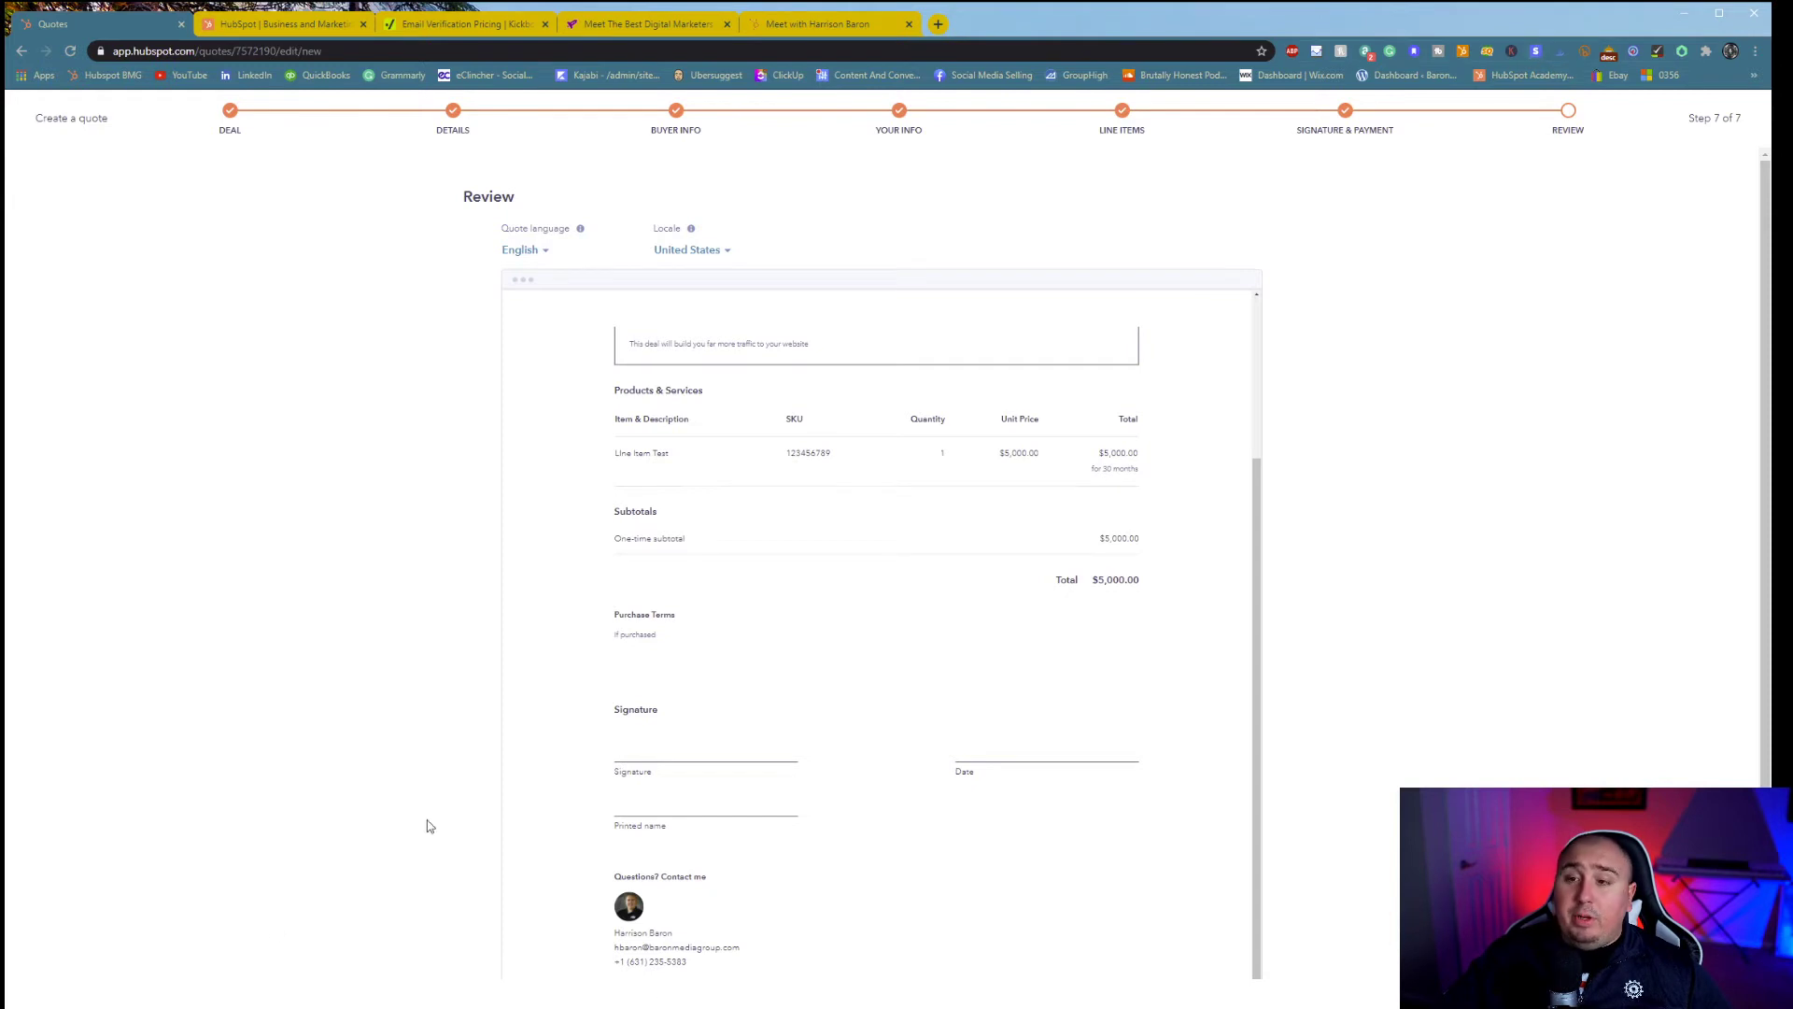
scroll(962, 523, "up", 2)
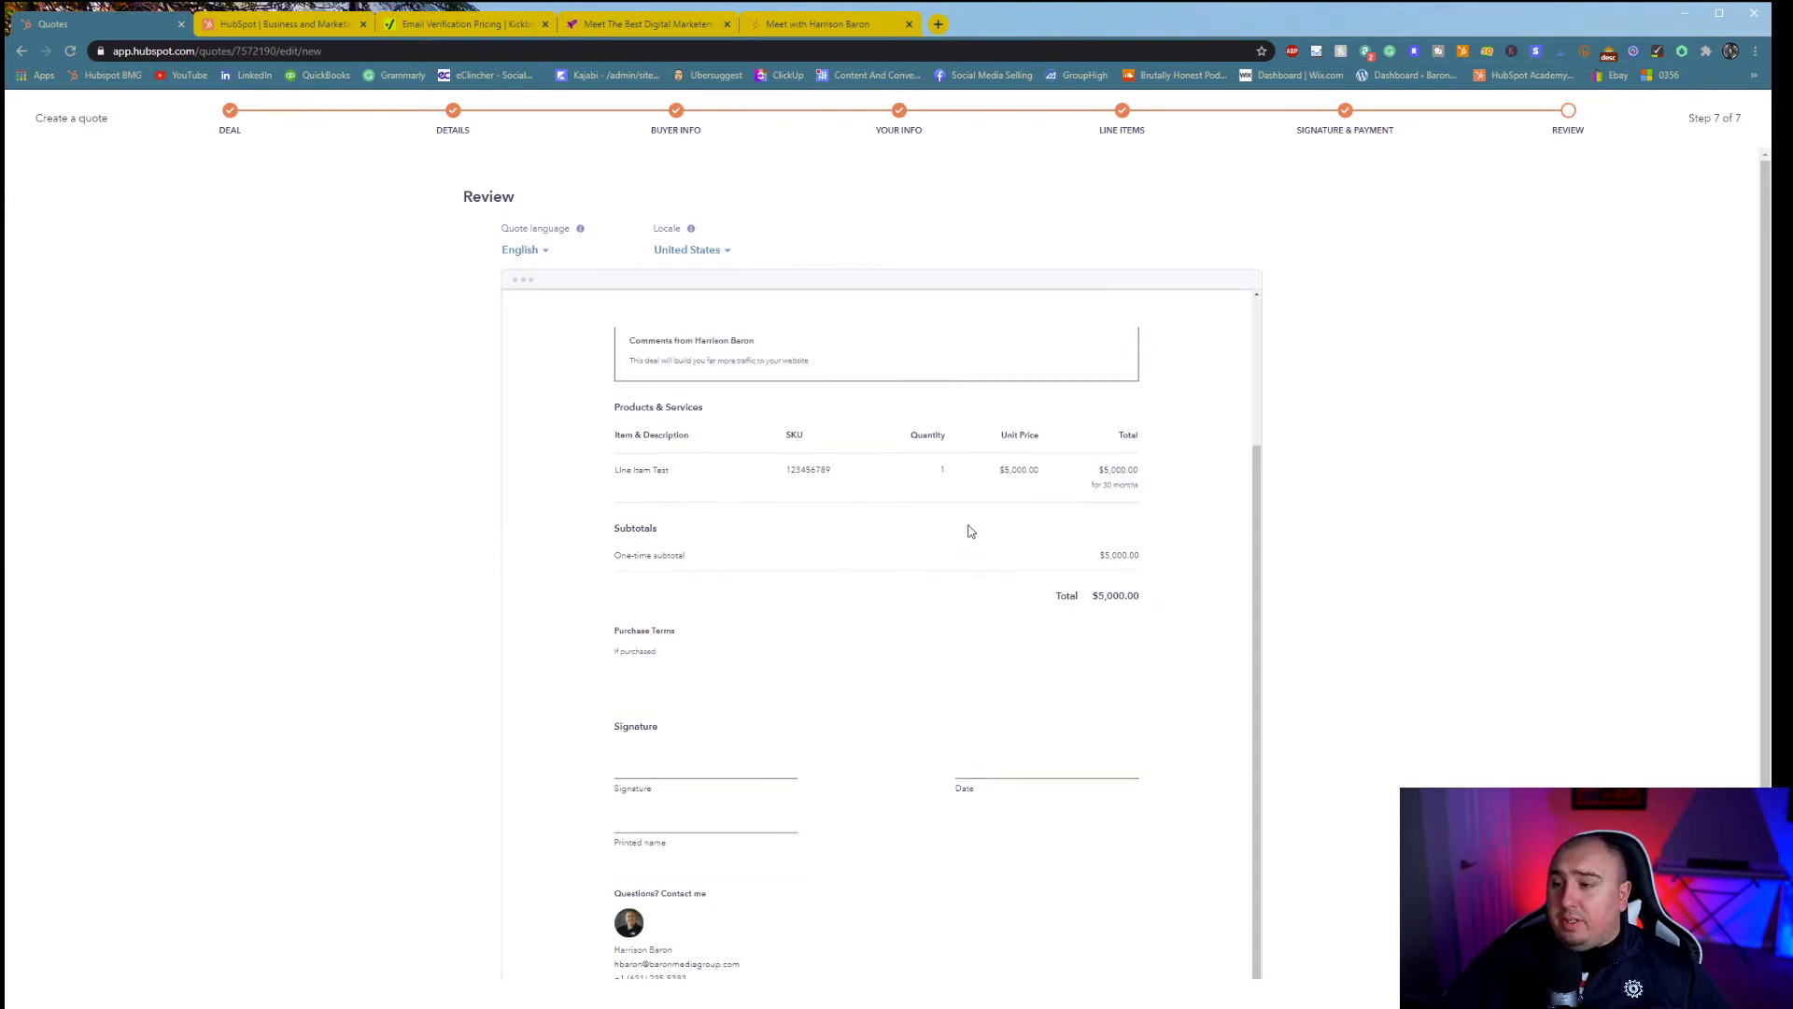
left_click_drag(672, 389, 980, 580)
left_click(984, 608)
scroll(738, 645, "down", 1)
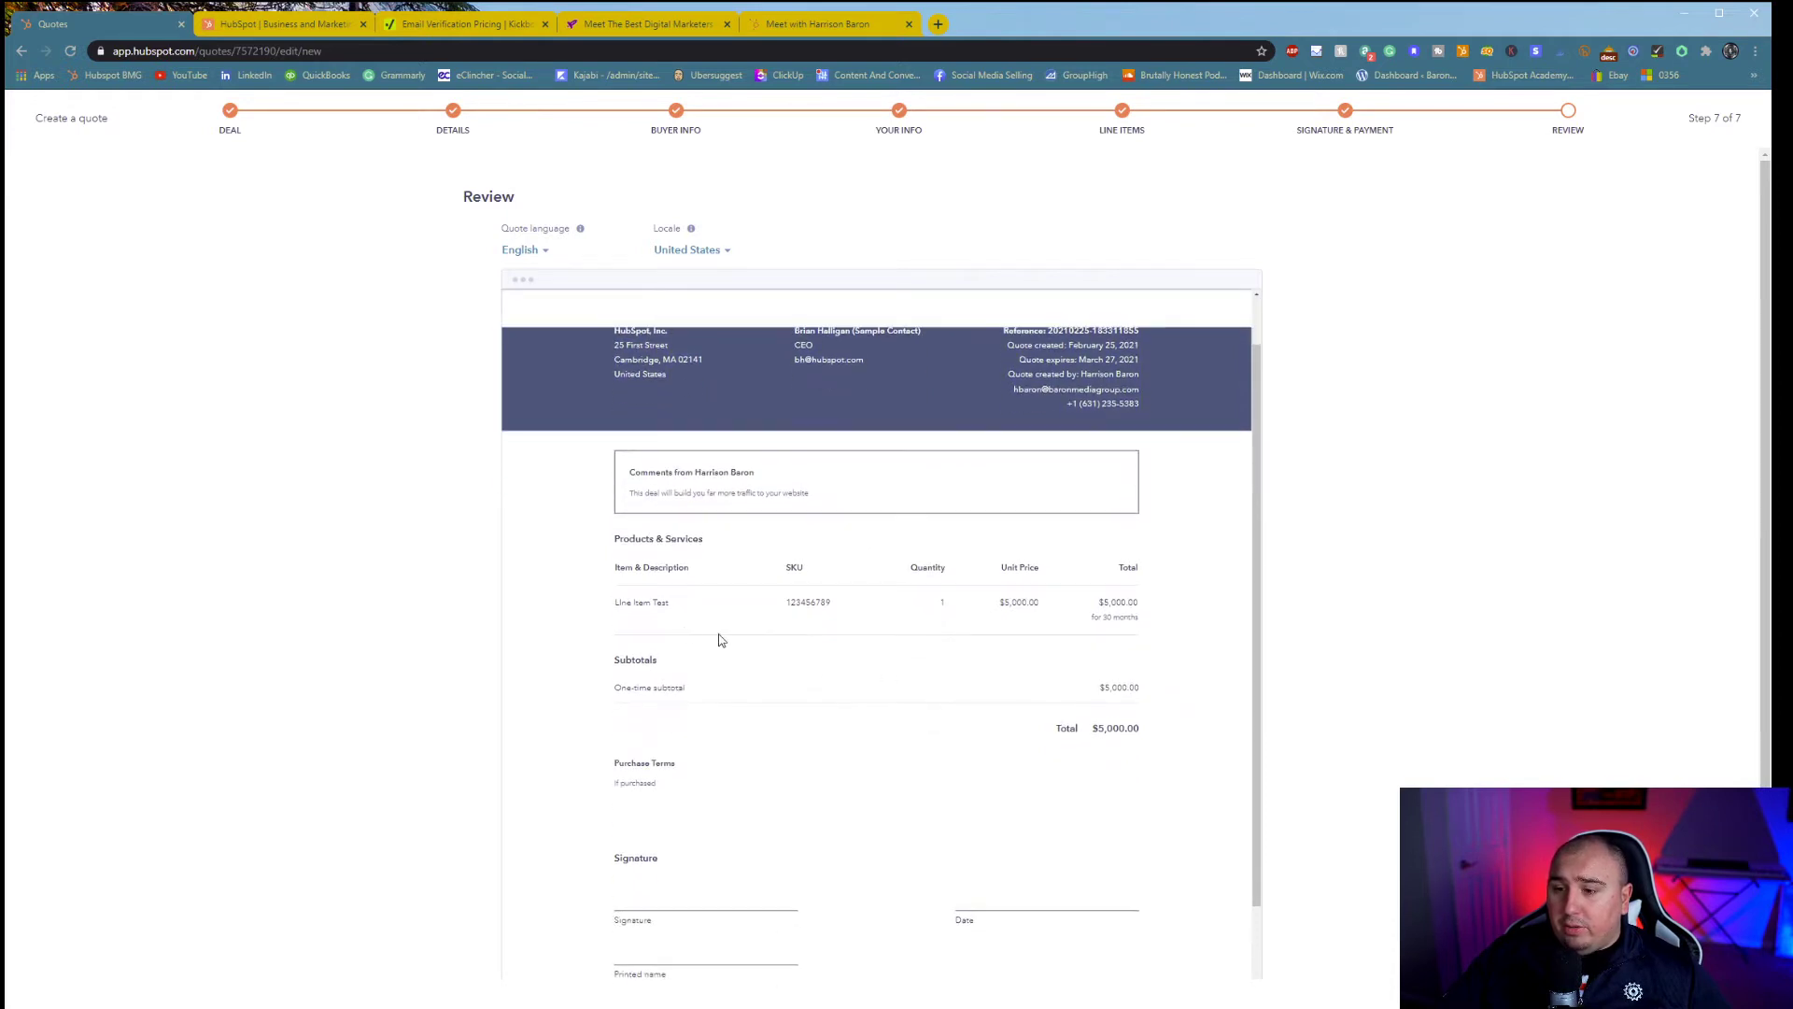
scroll(719, 663, "down", 2)
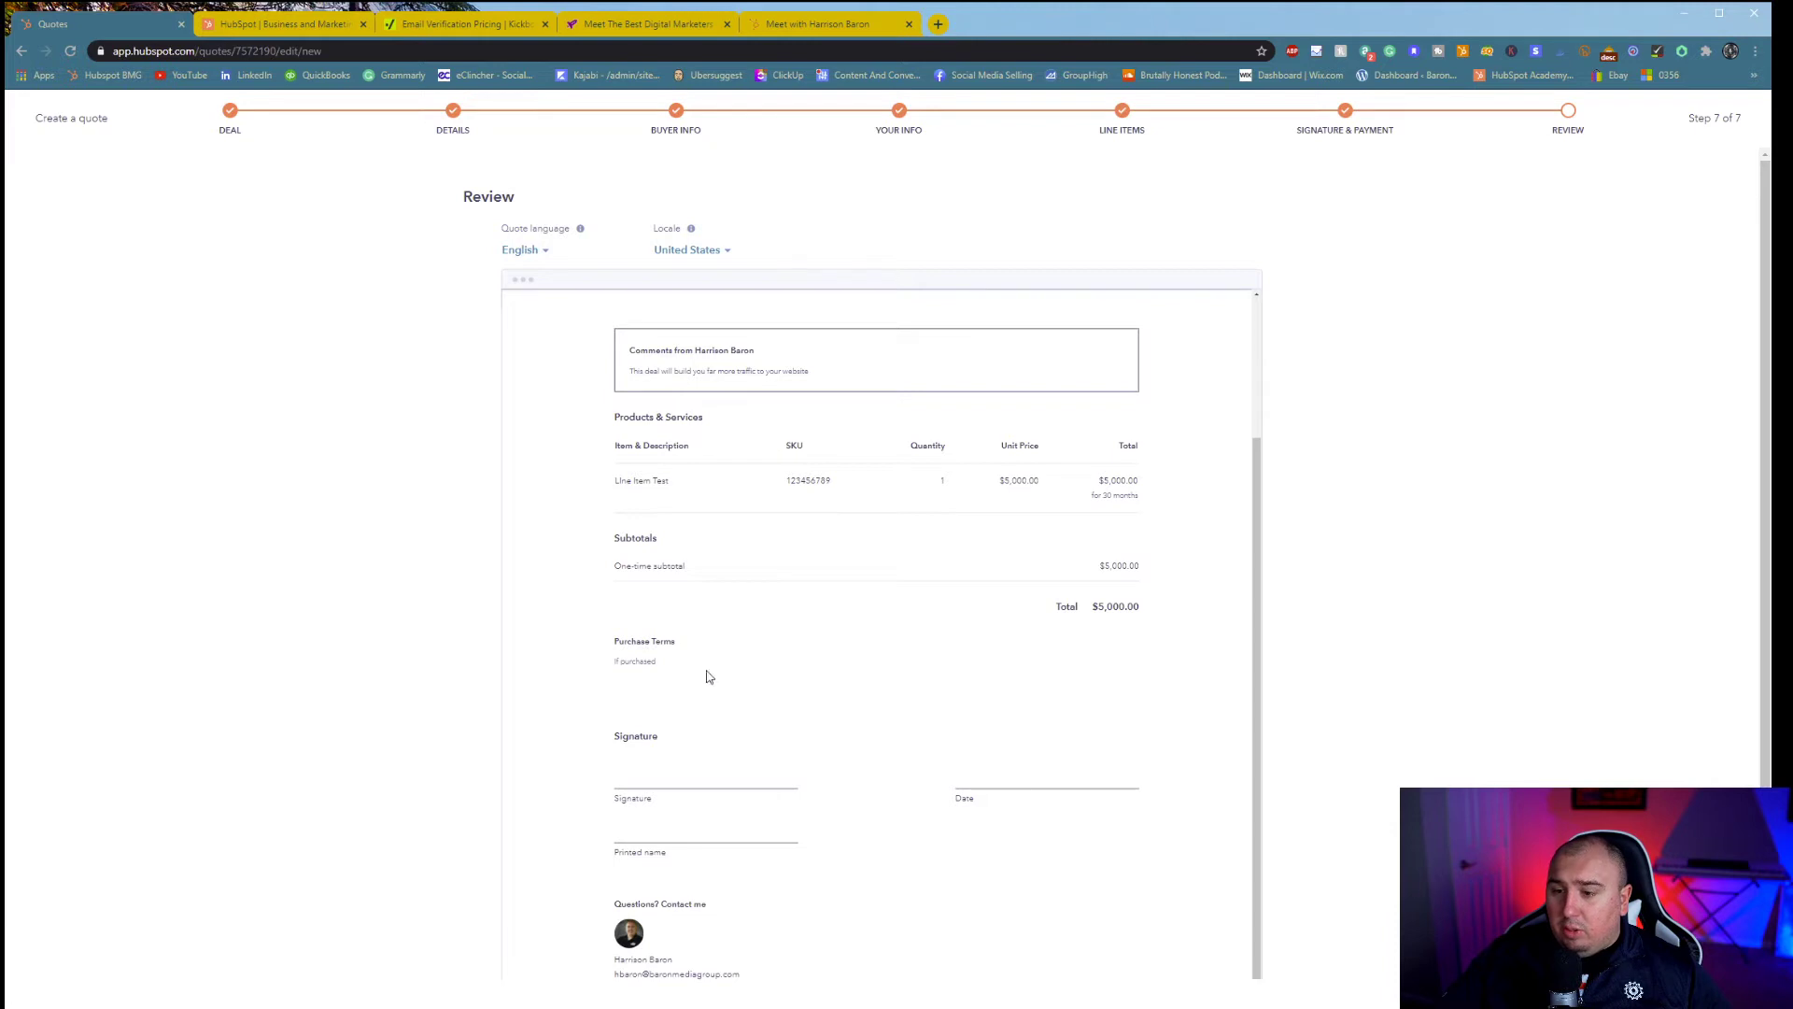
scroll(934, 878, "down", 1)
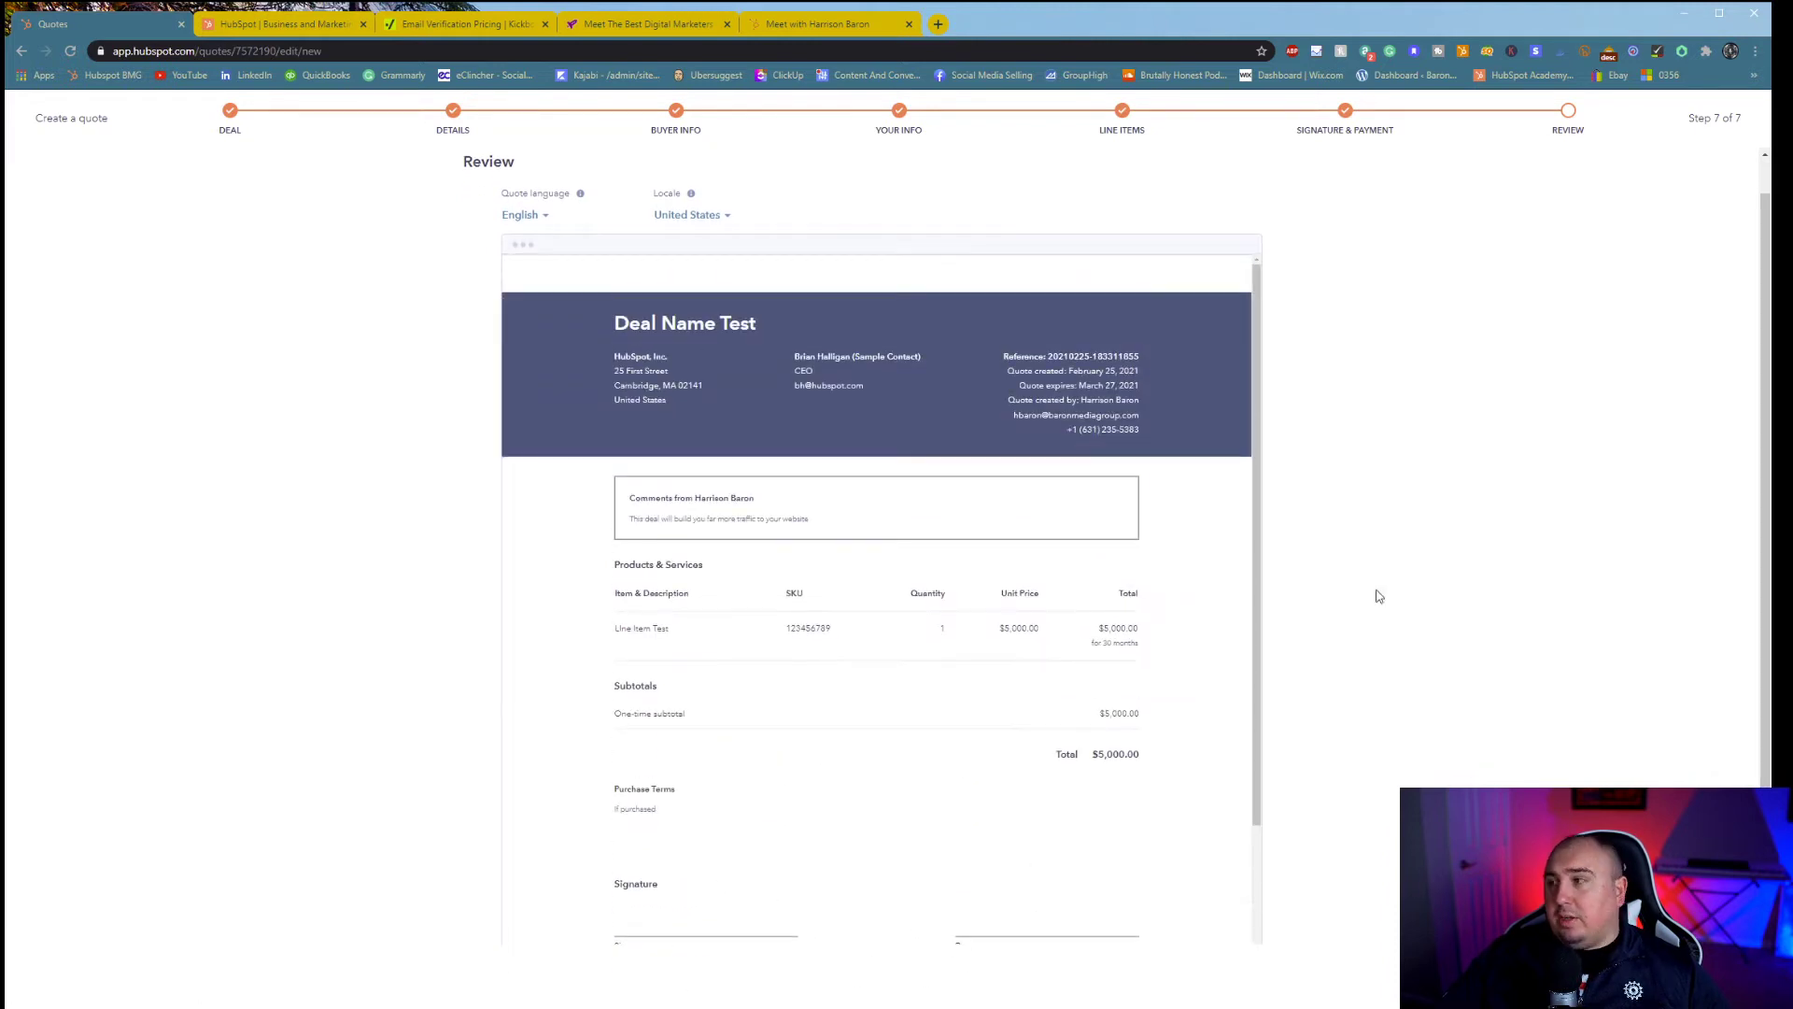
key("Escape")
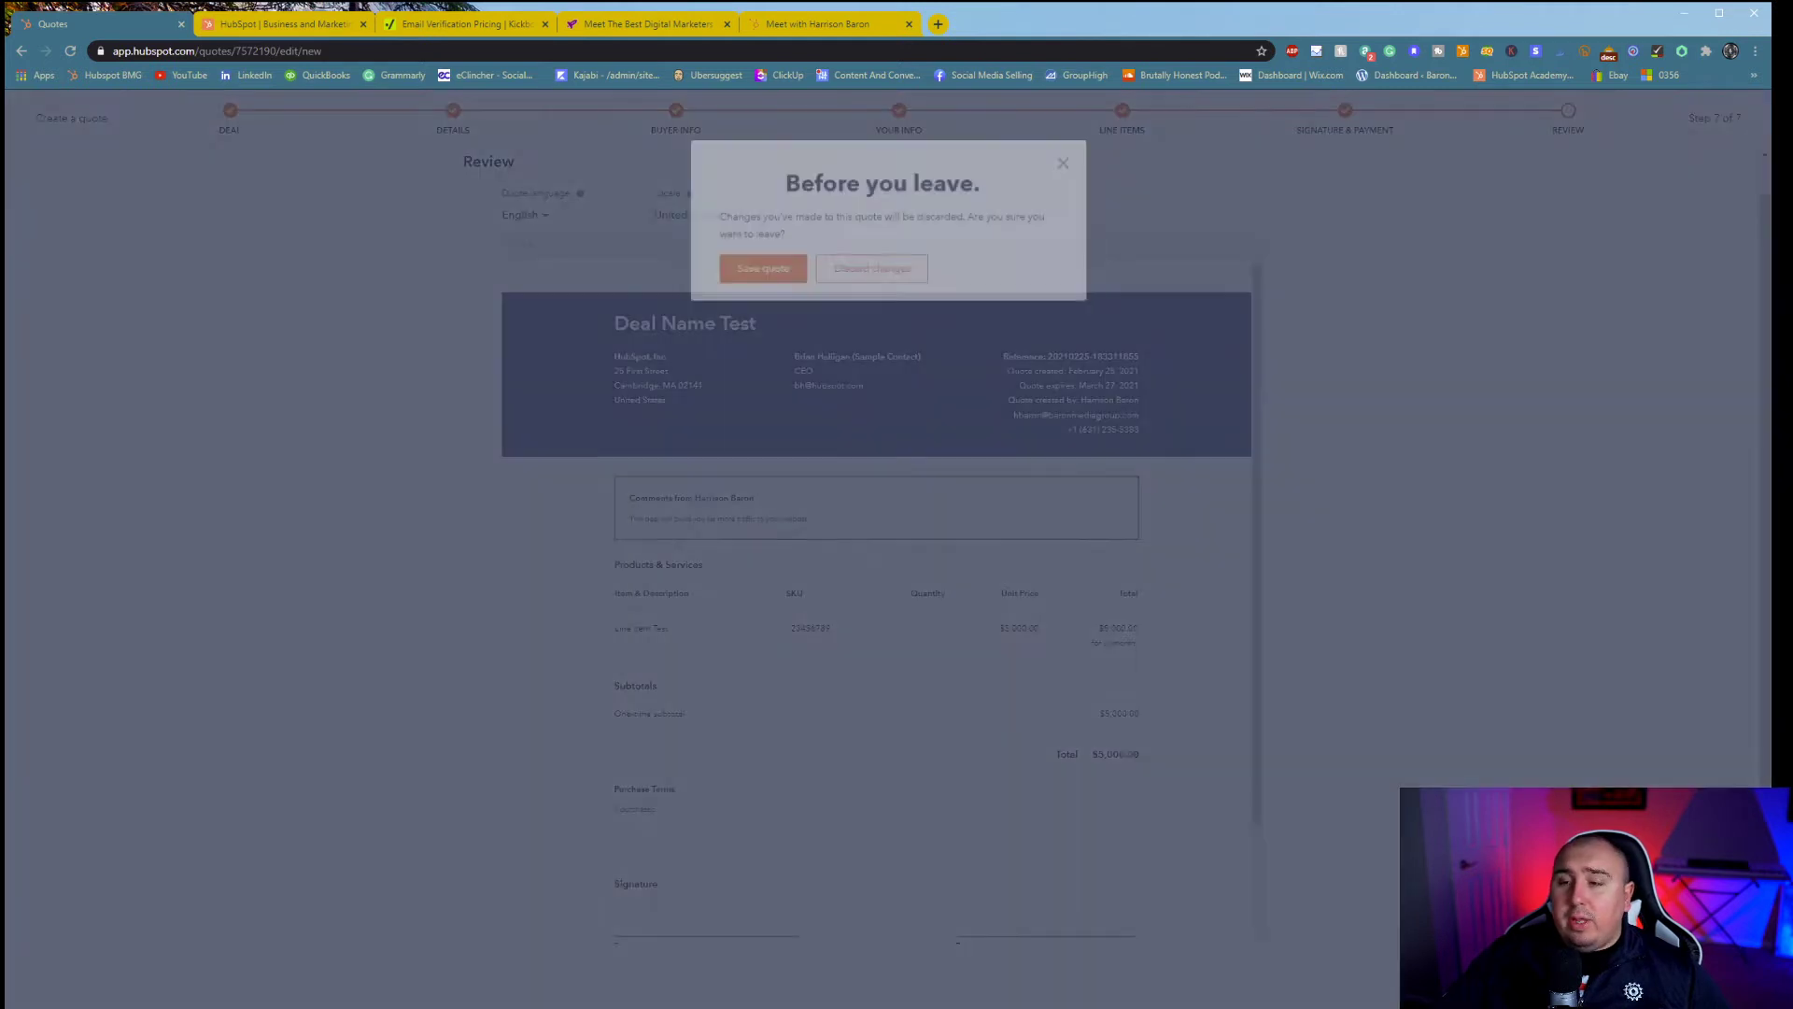
- Discard the unsaved quote draft and browse the Sales area's pages
left_click(852, 272)
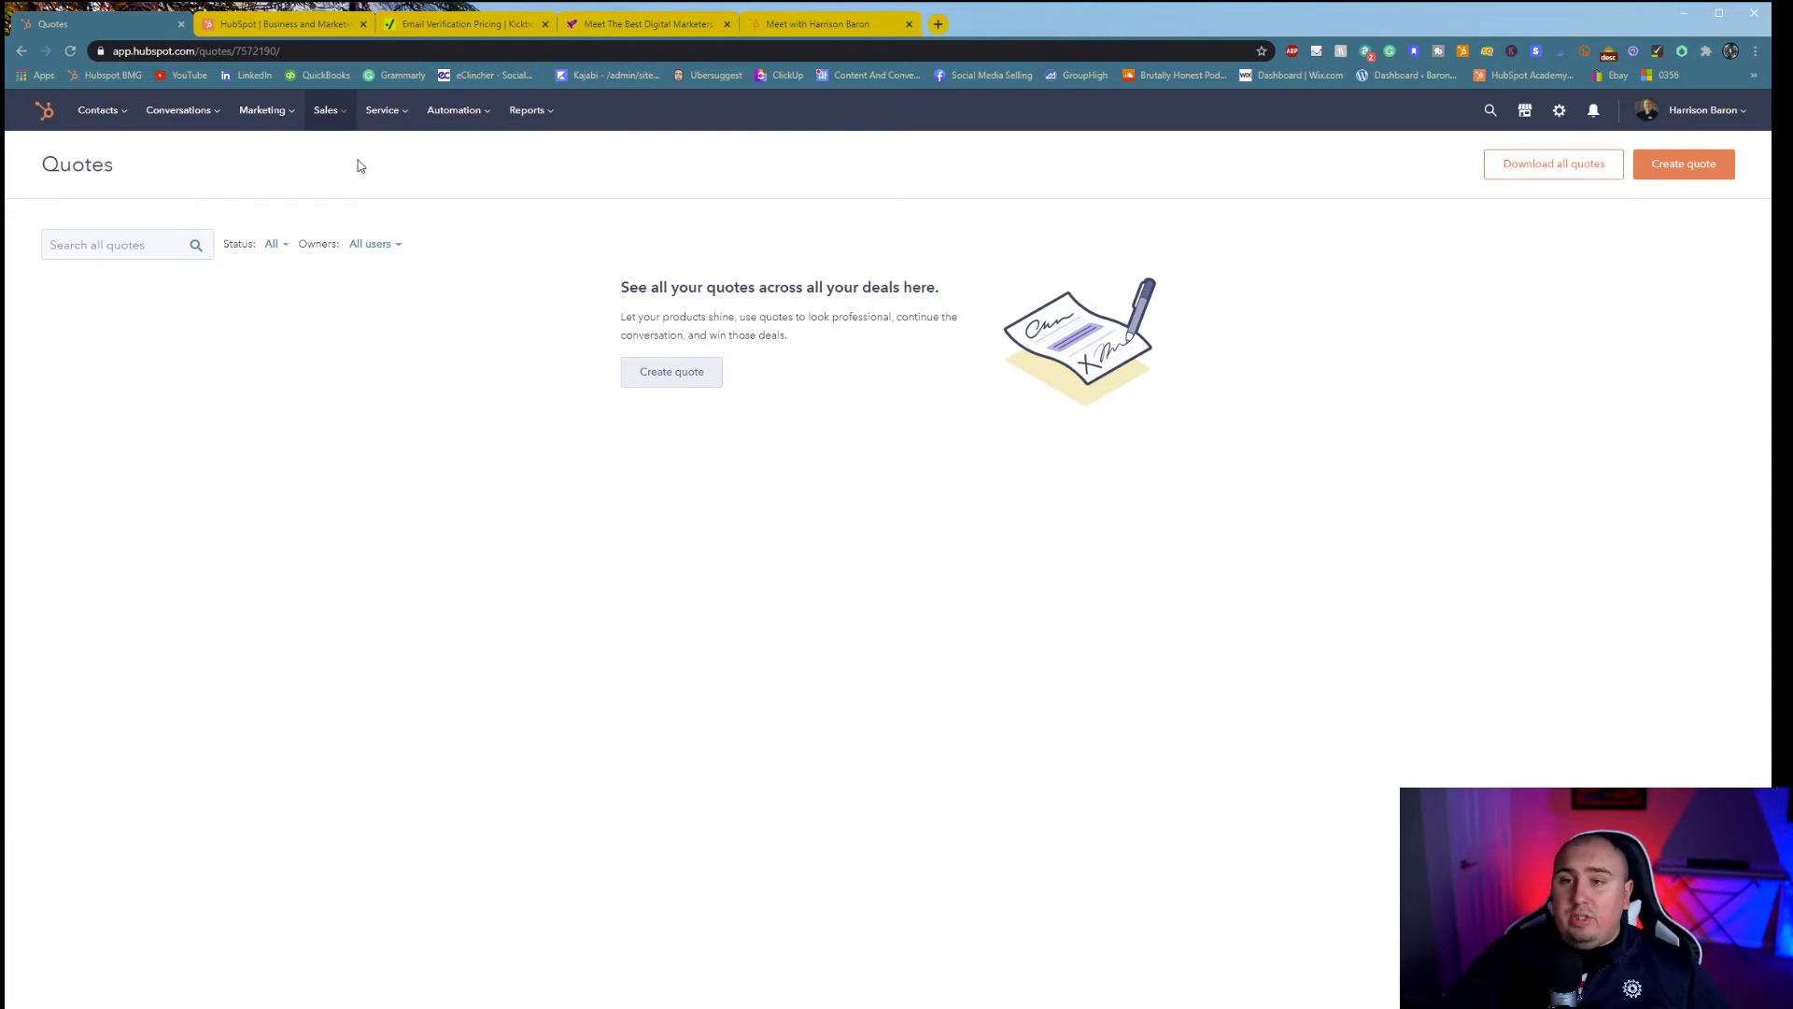
left_click(336, 125)
- Open the Support Pipeline tickets board, dismiss the 'Keep track of issues' banner, and start a new ticket
left_click(387, 116)
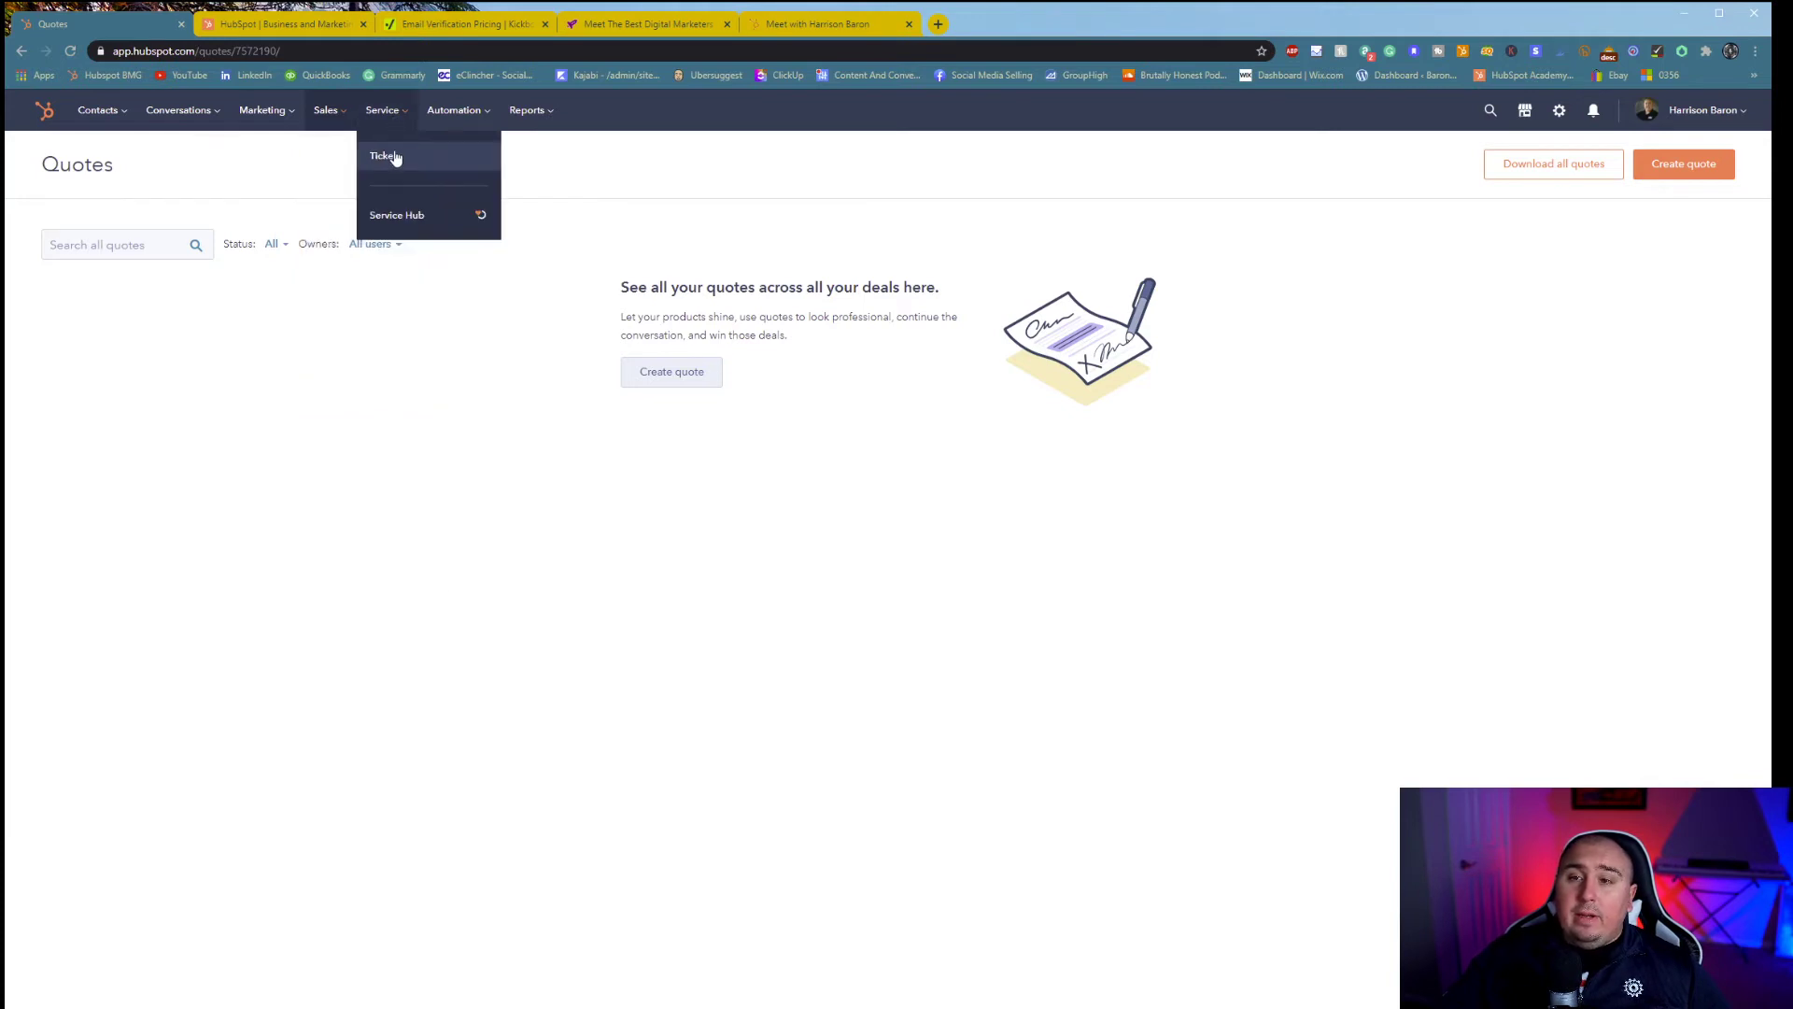
left_click(393, 159)
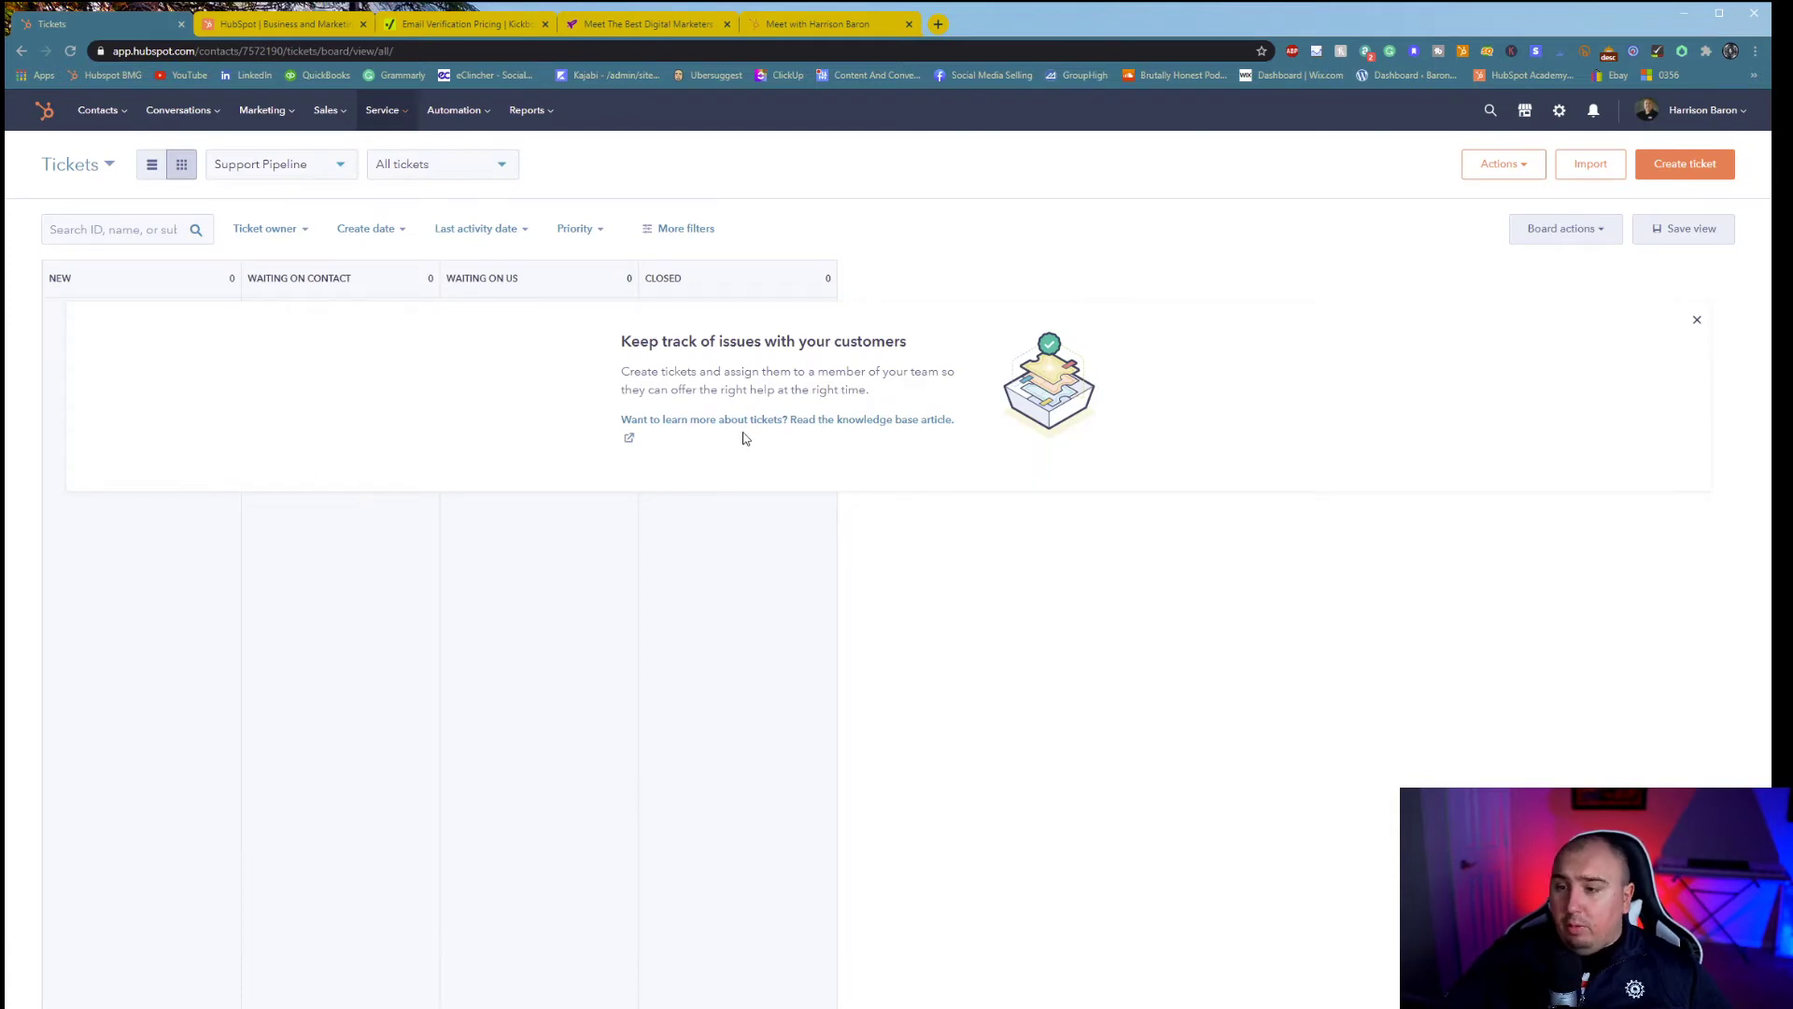
left_click(1697, 322)
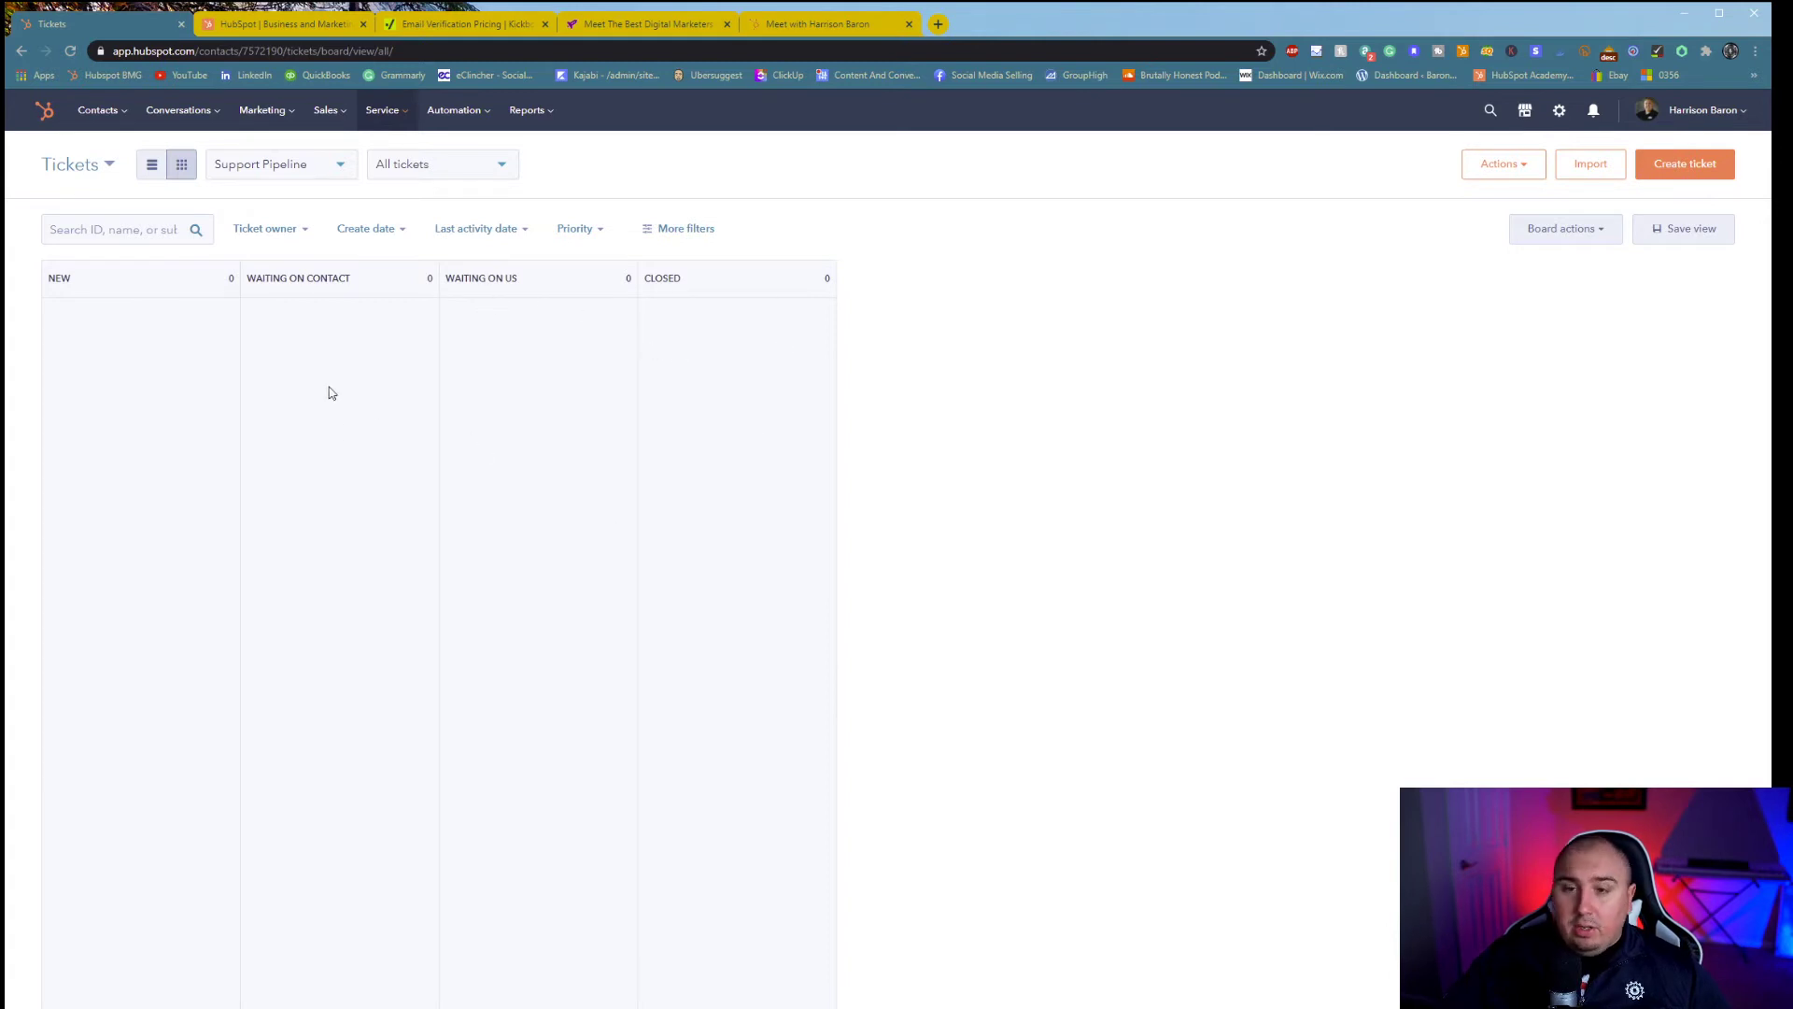
left_click(1705, 173)
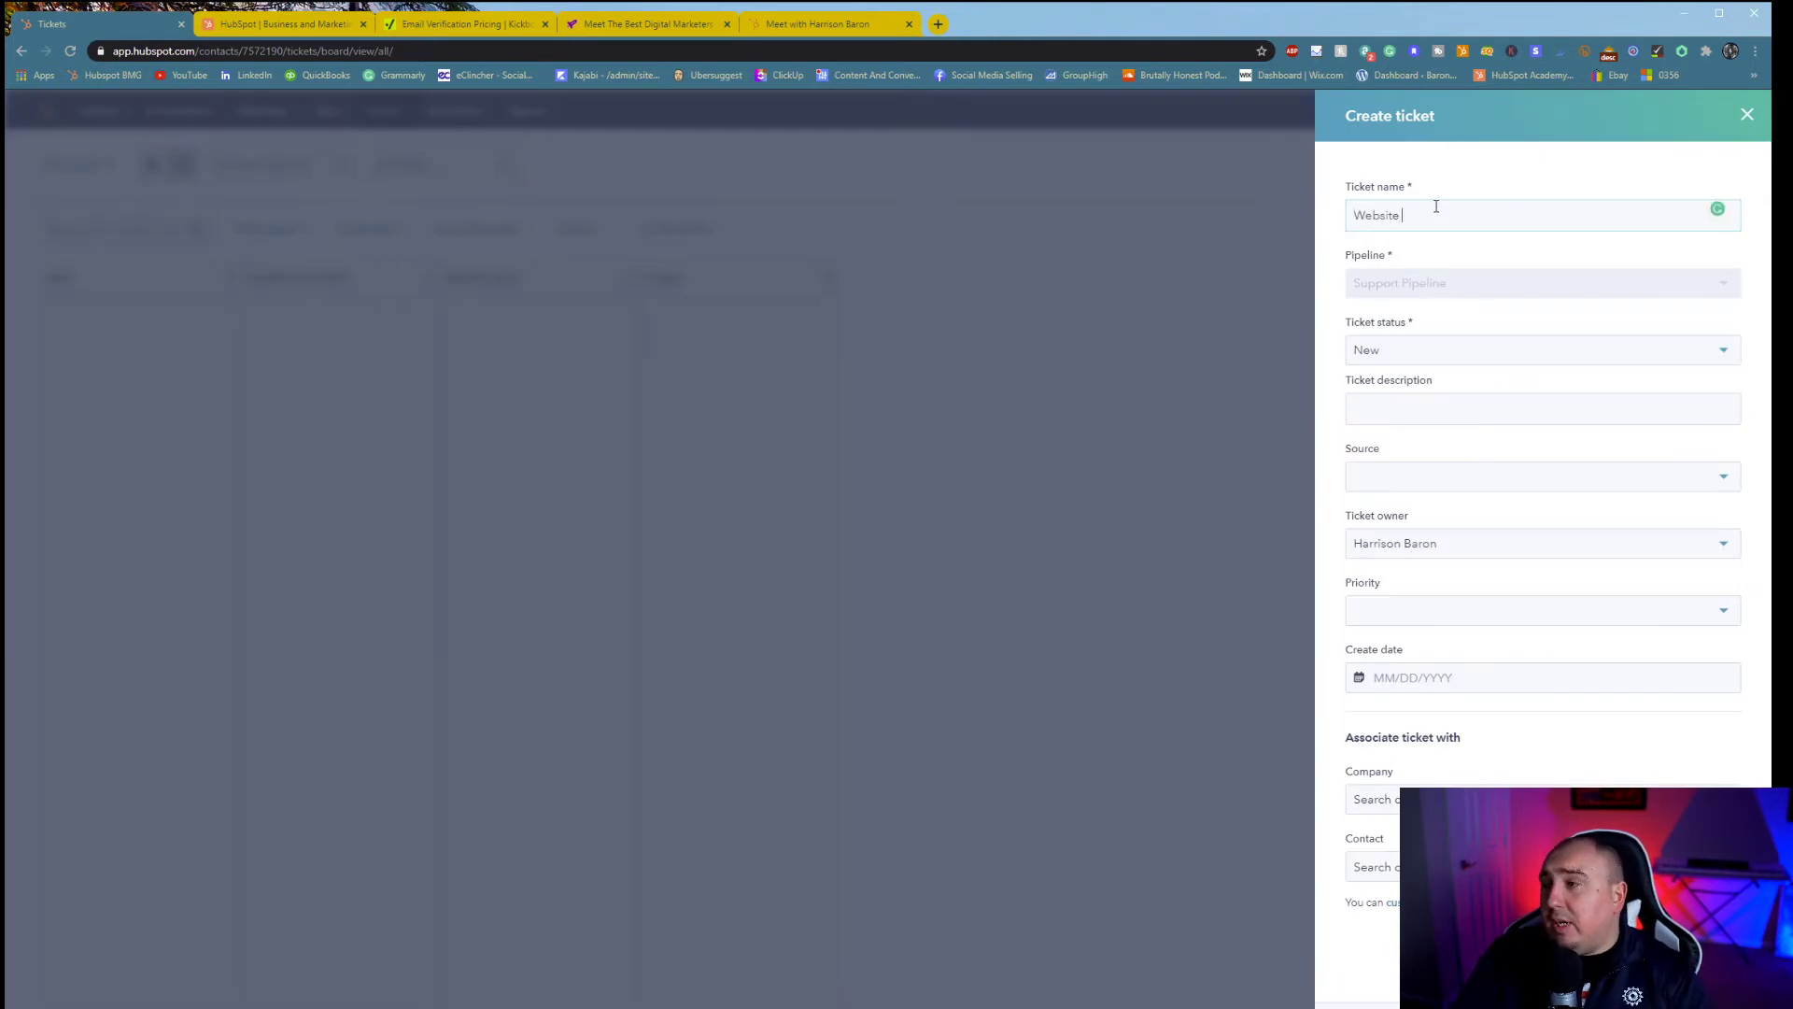
- Name the ticket 'Website Load Speed Issue', add its load-speed description, and set source to Phone
type("Website Load Spe")
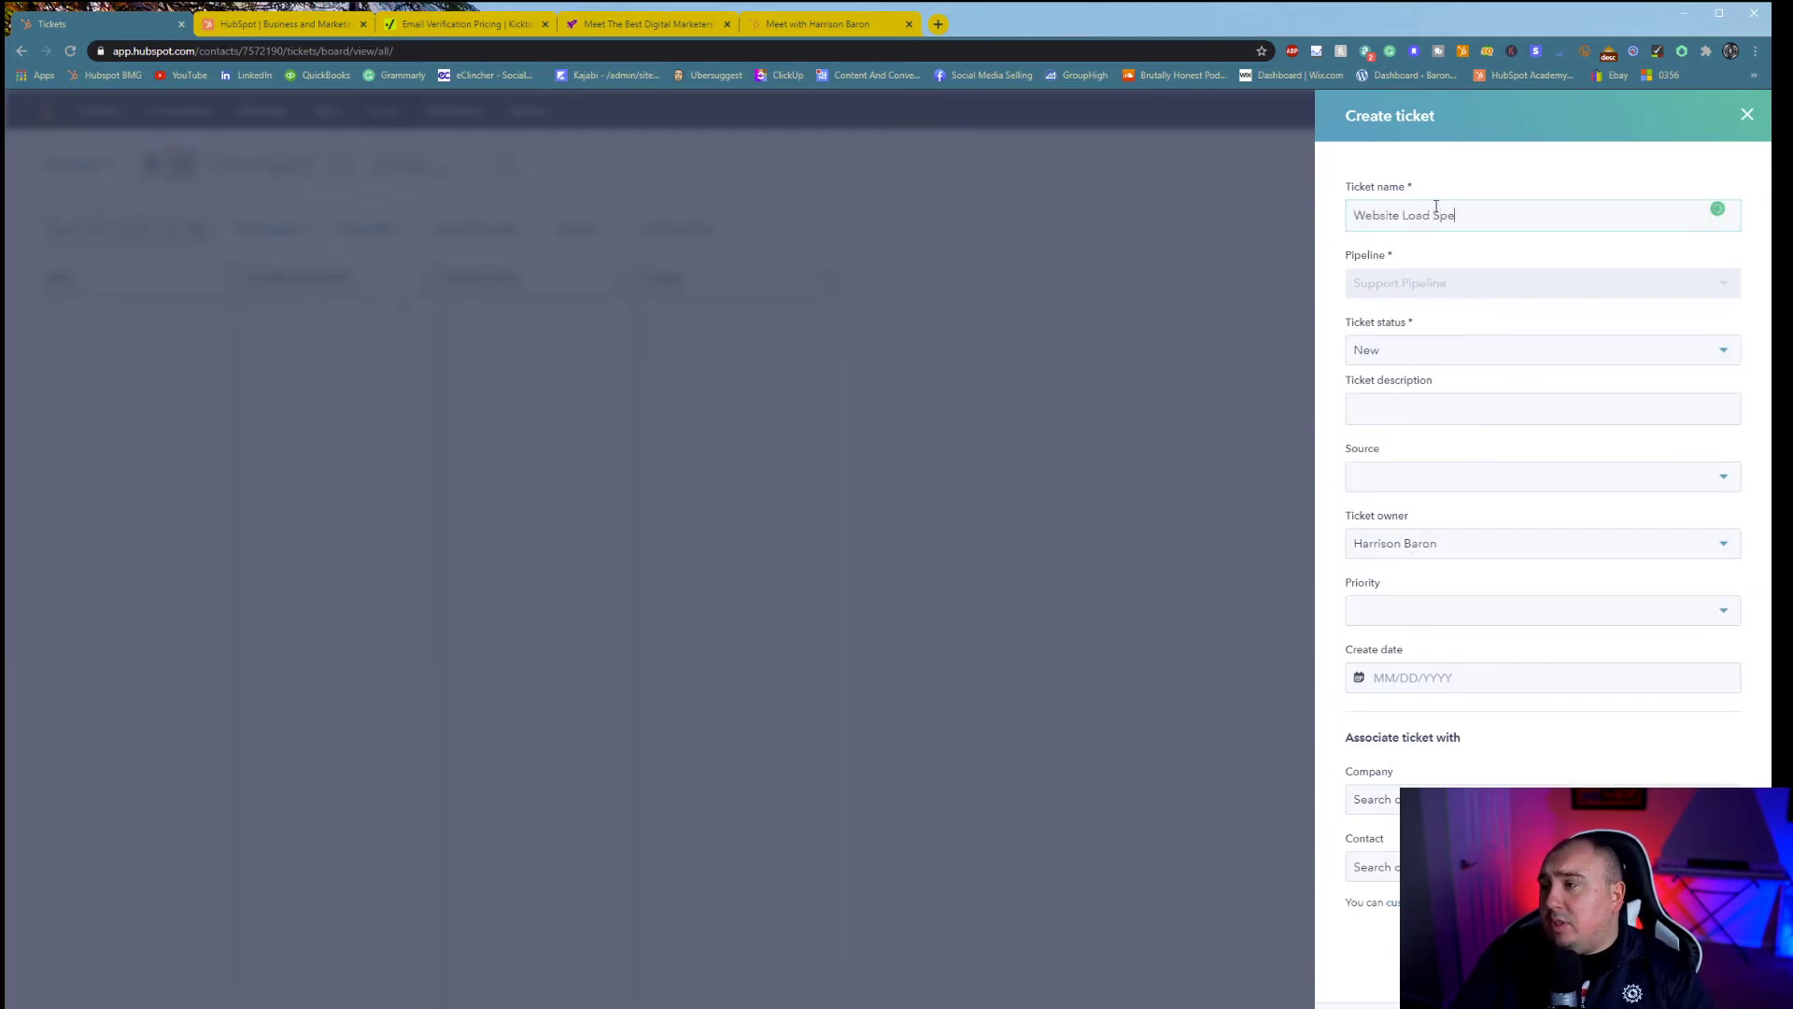
type("ed Issue")
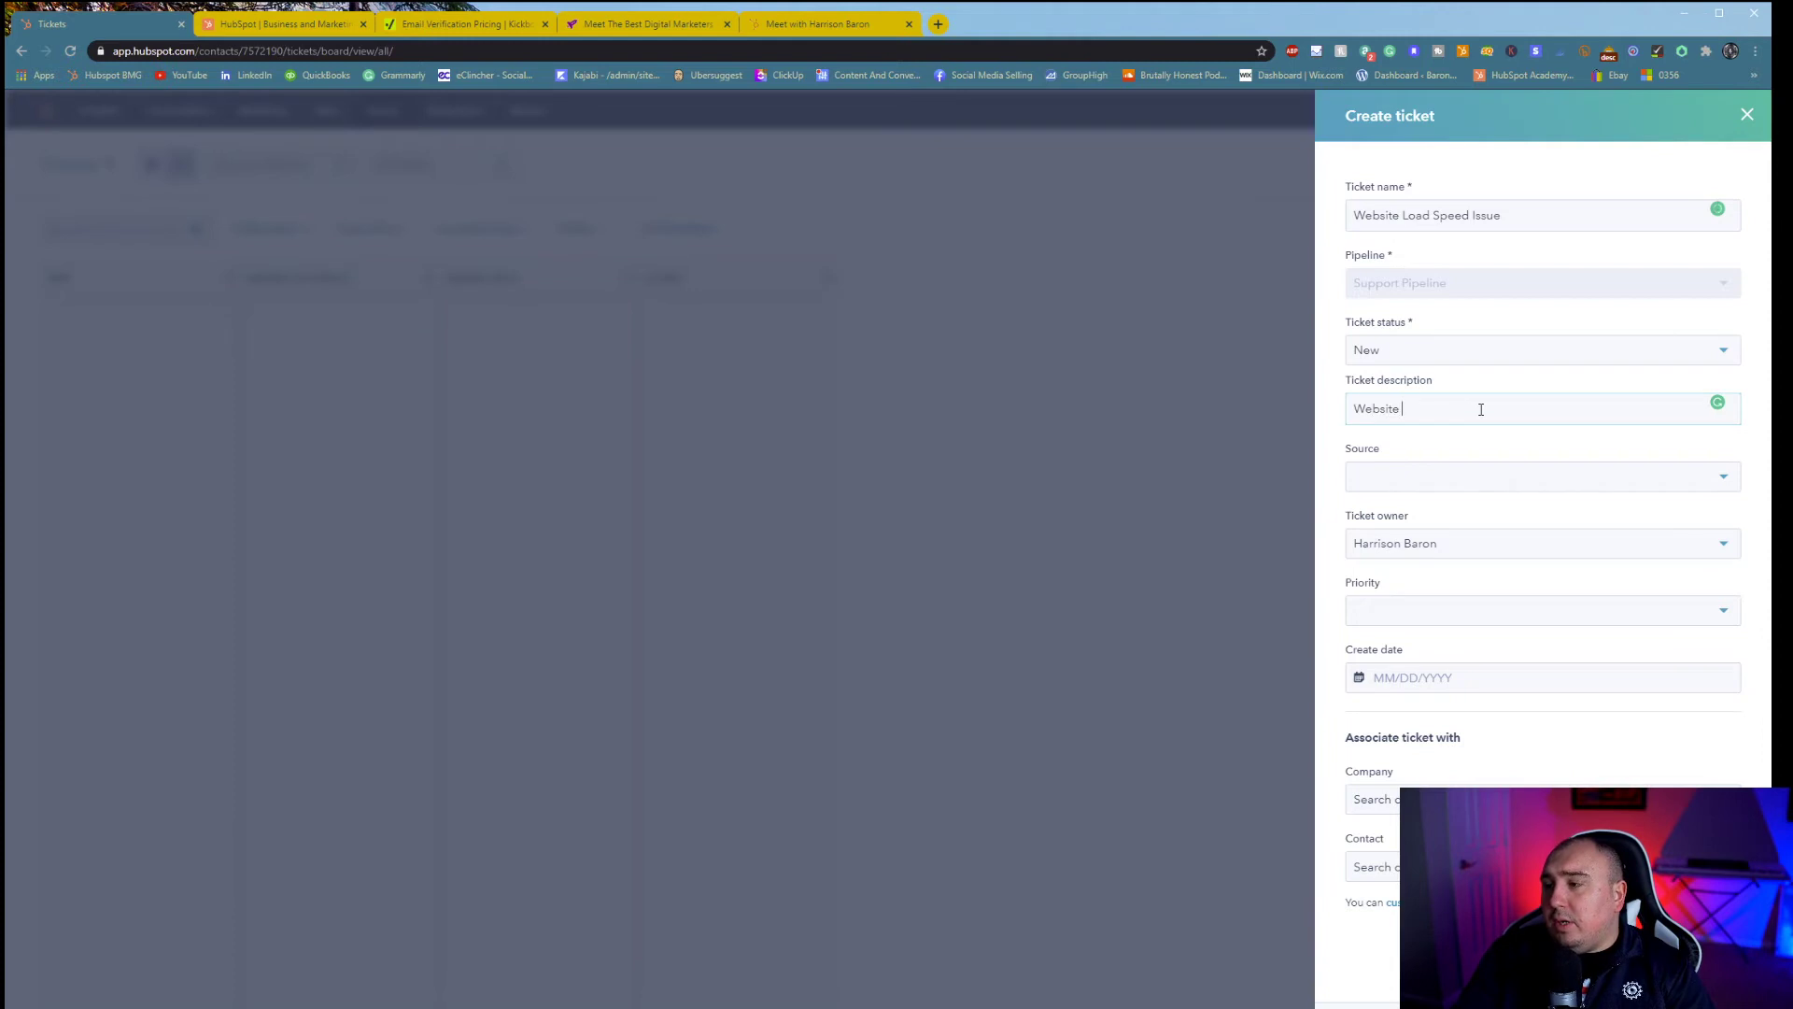
type("peeds are very high")
key("Tab")
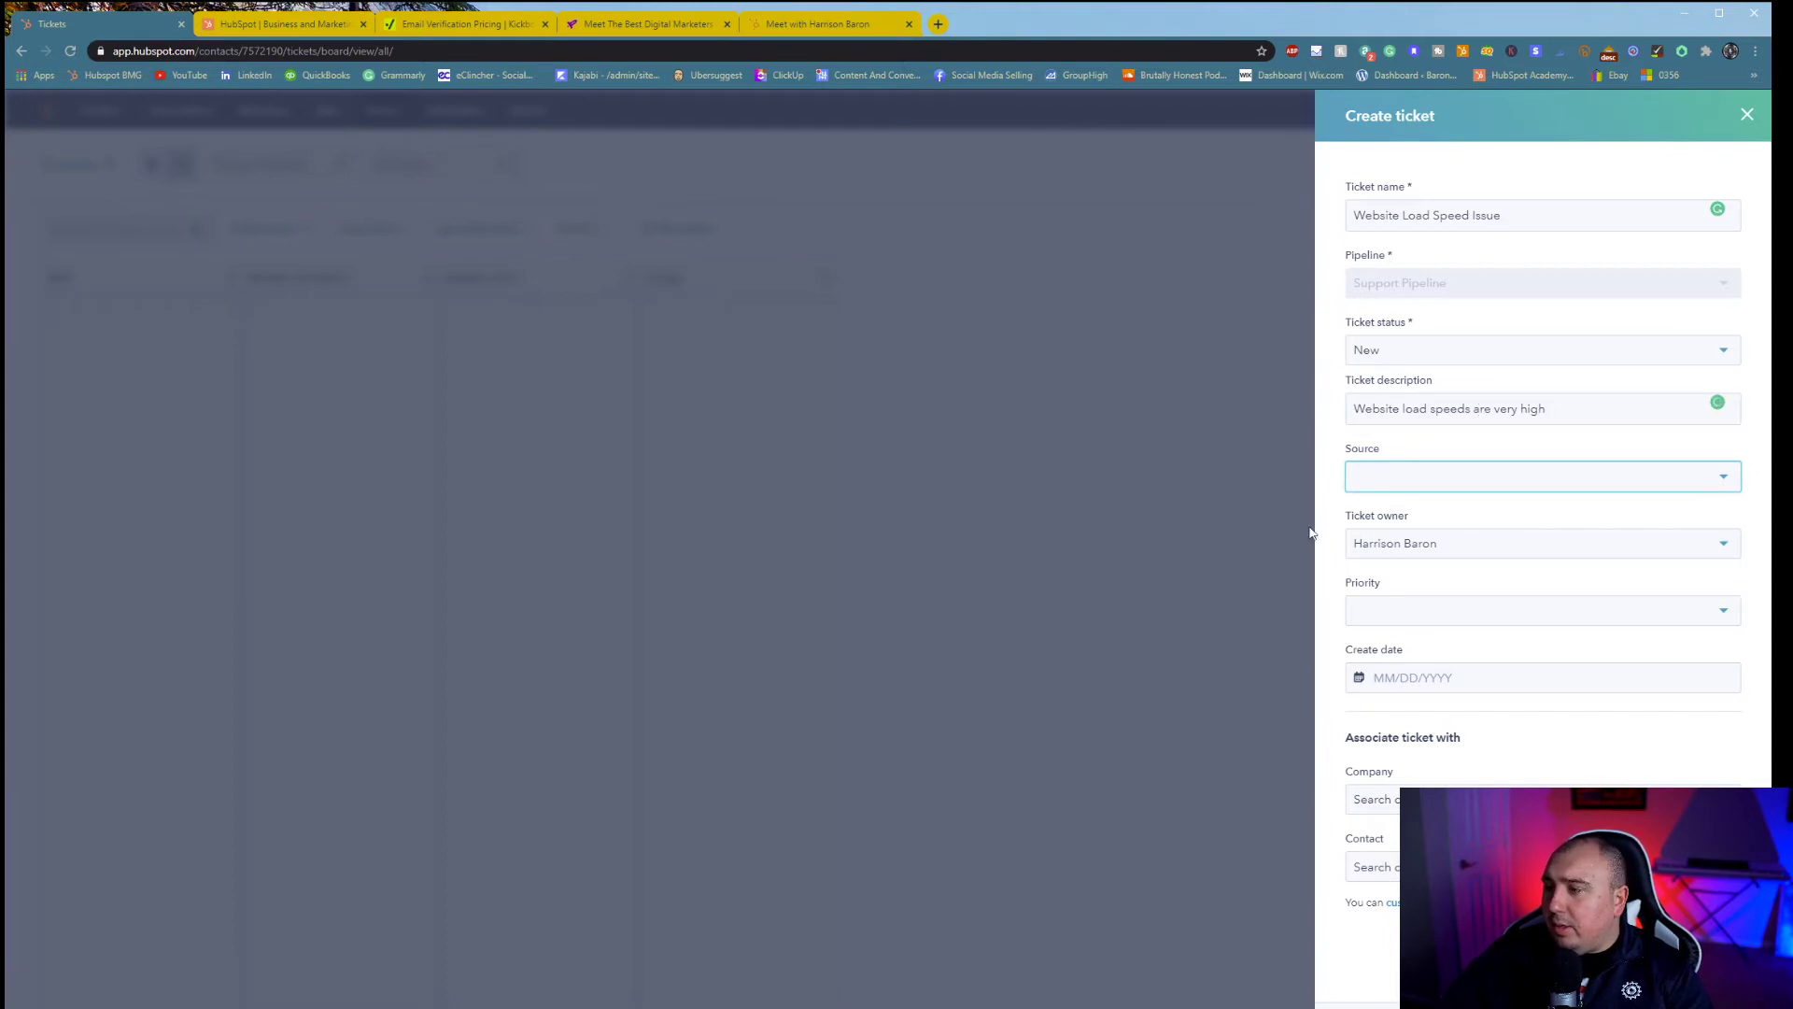
left_click(1442, 481)
left_click(1454, 657)
- Keep the existing owner, leave priority unset, and set the create date to 02/25/2021
left_click(1465, 476)
left_click(1464, 475)
left_click(1463, 476)
left_click(1455, 474)
left_click(1437, 551)
left_click(1494, 553)
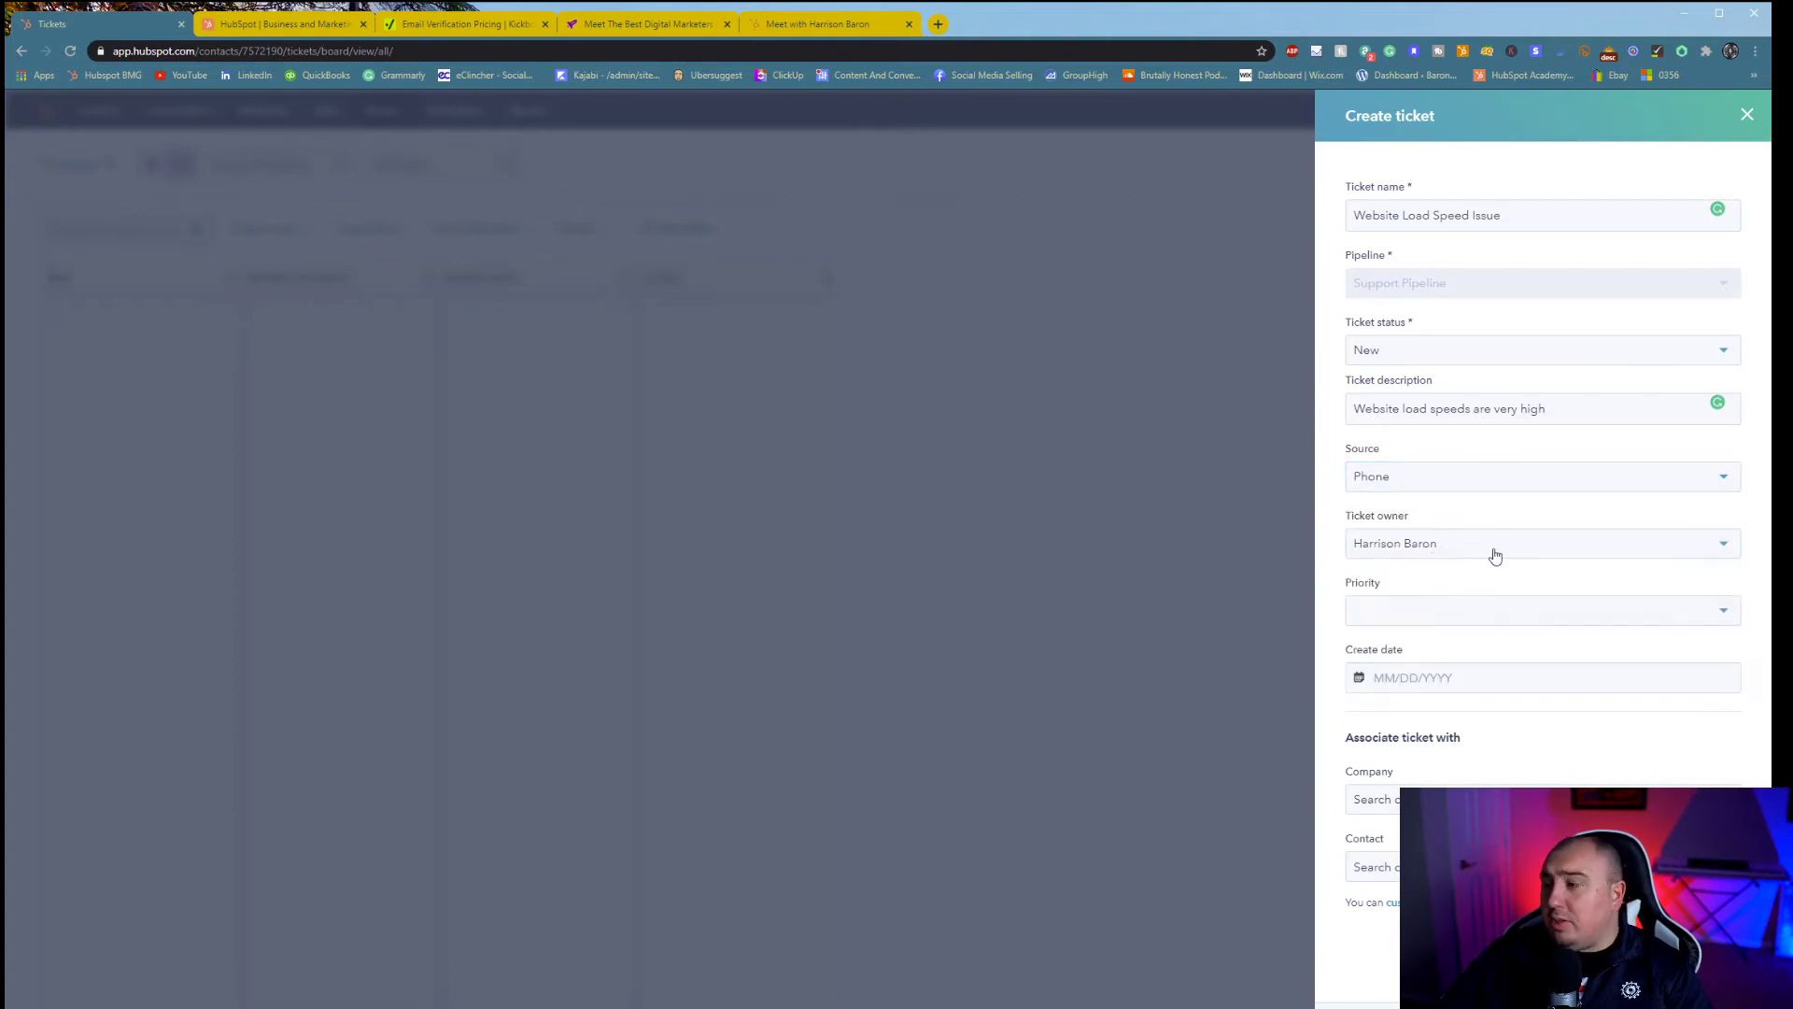
left_click(1536, 621)
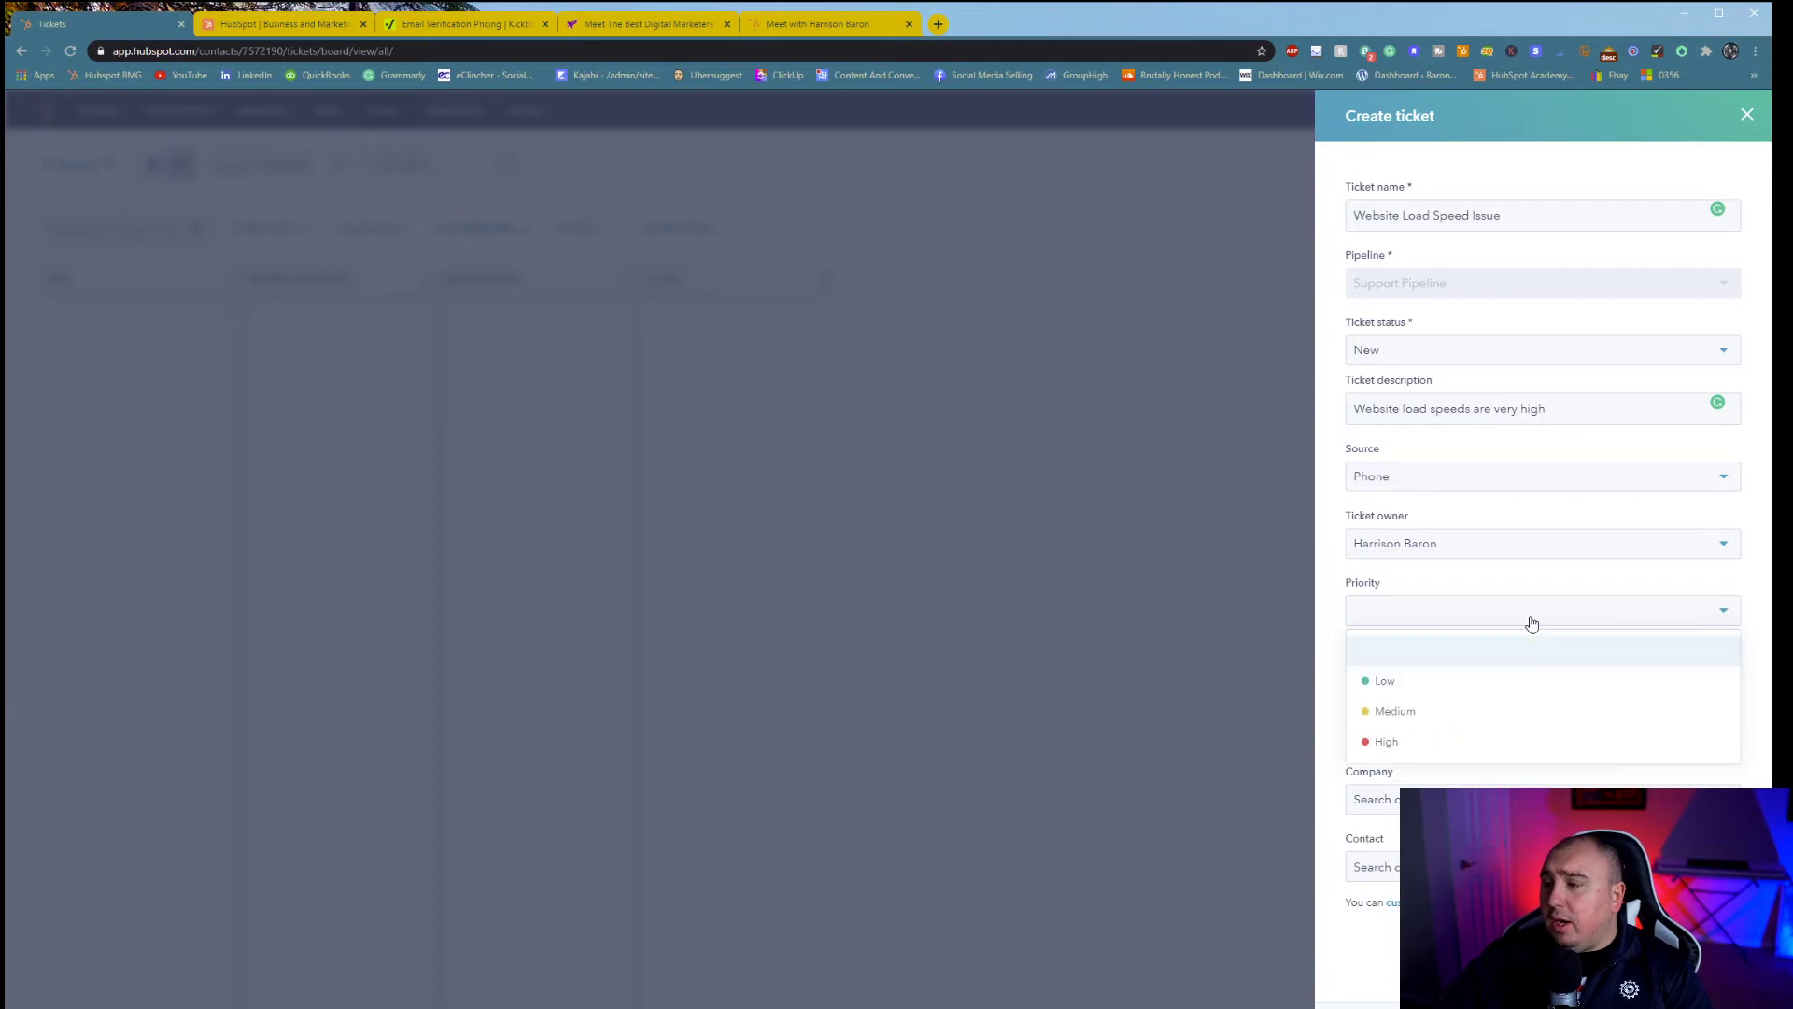
left_click(1527, 598)
left_click(1484, 676)
left_click(1491, 852)
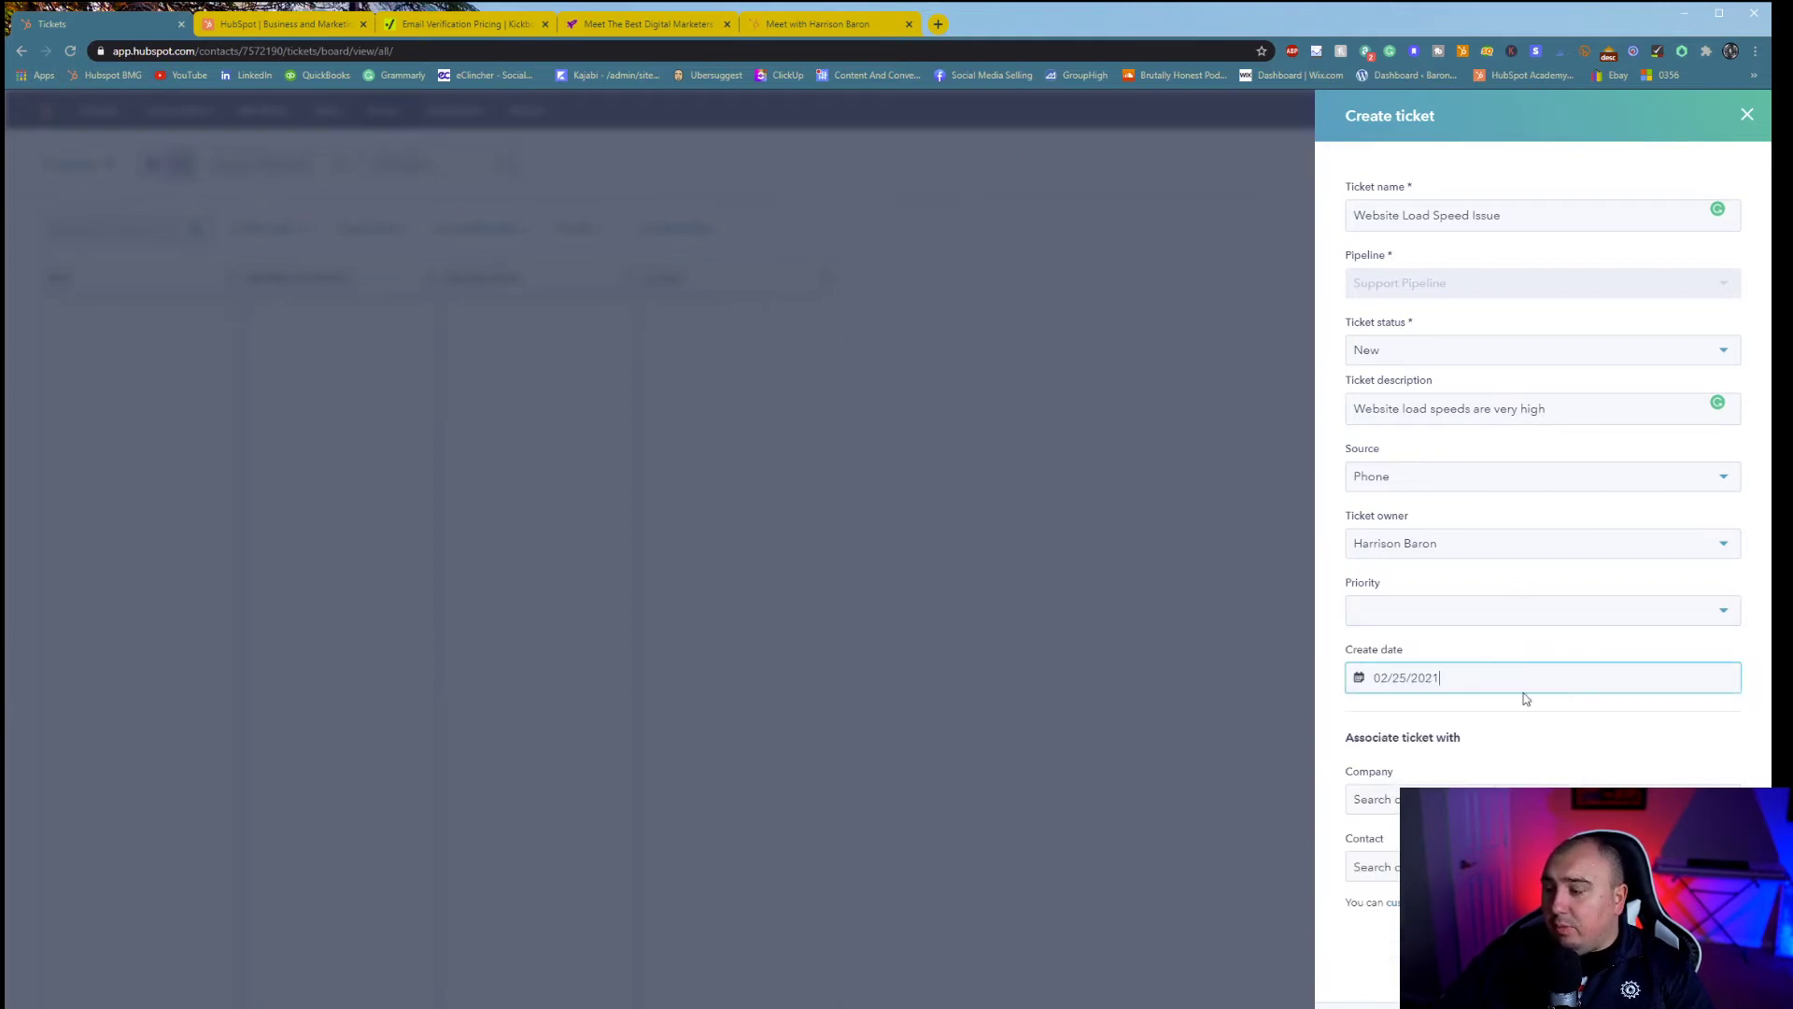
- Associate the ticket with the company found by searching 'baron' and the suggested contact
left_click(1551, 798)
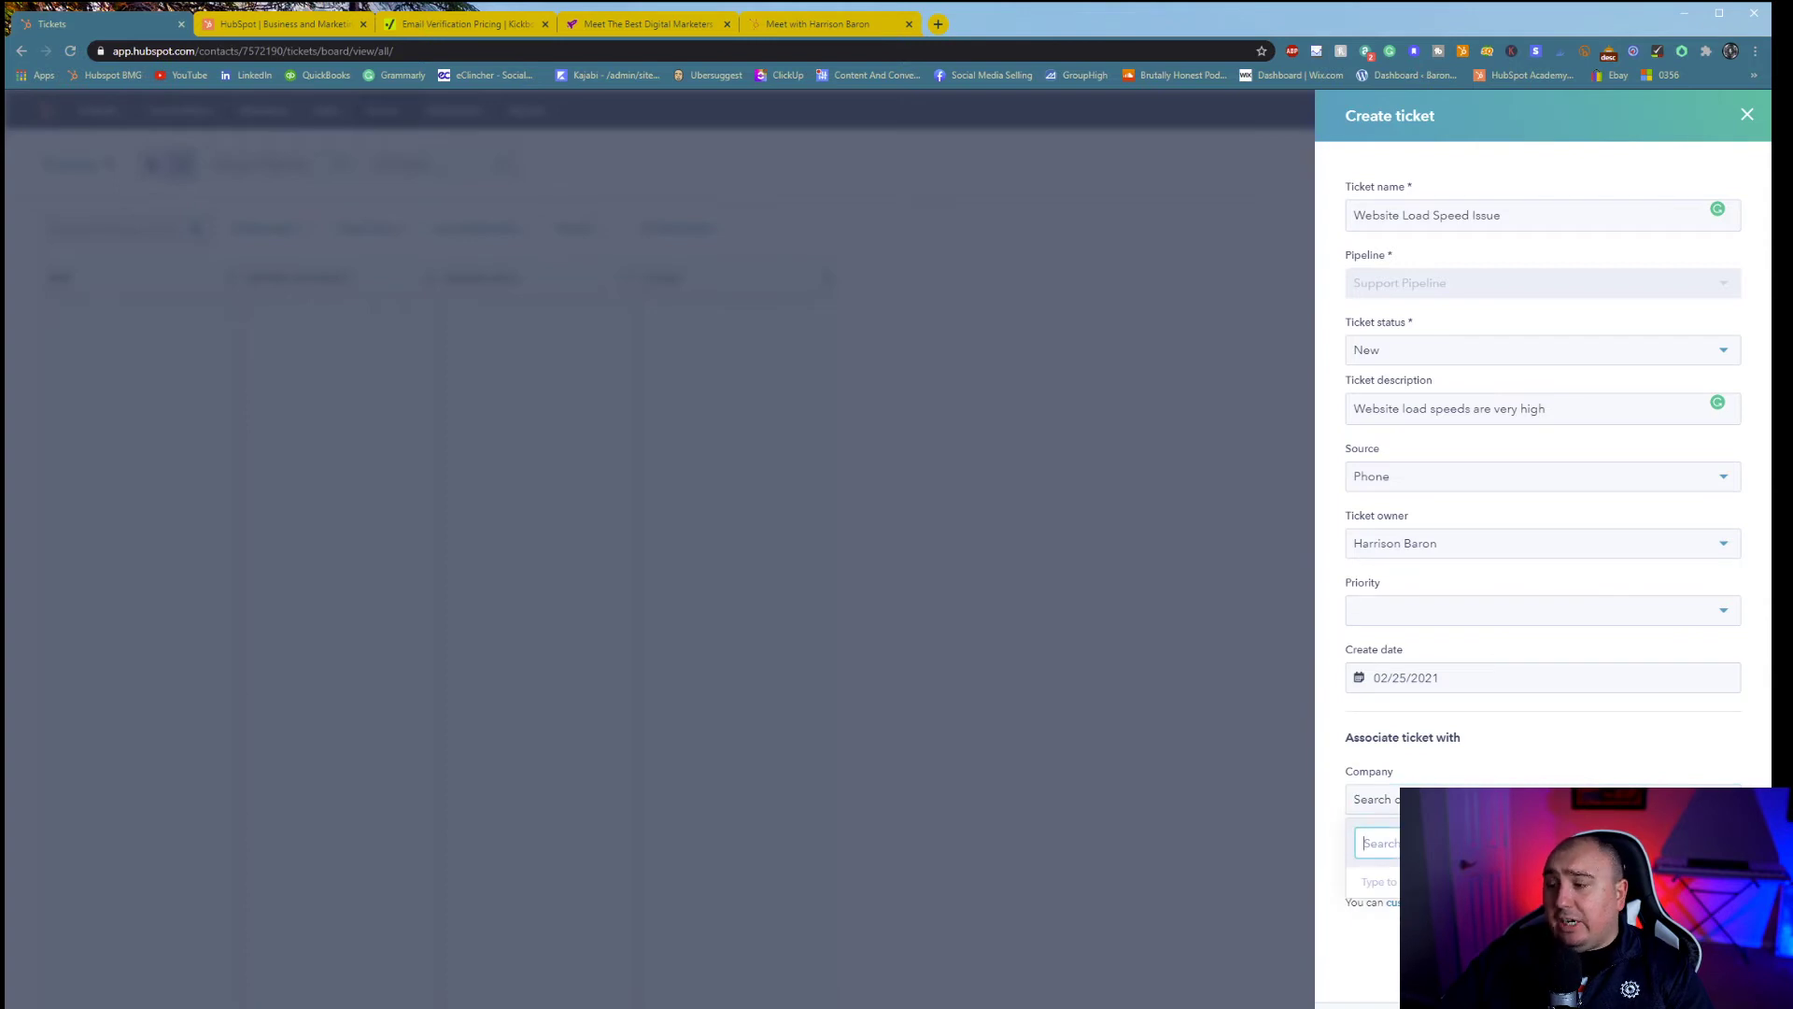
type("baron")
left_click(1494, 882)
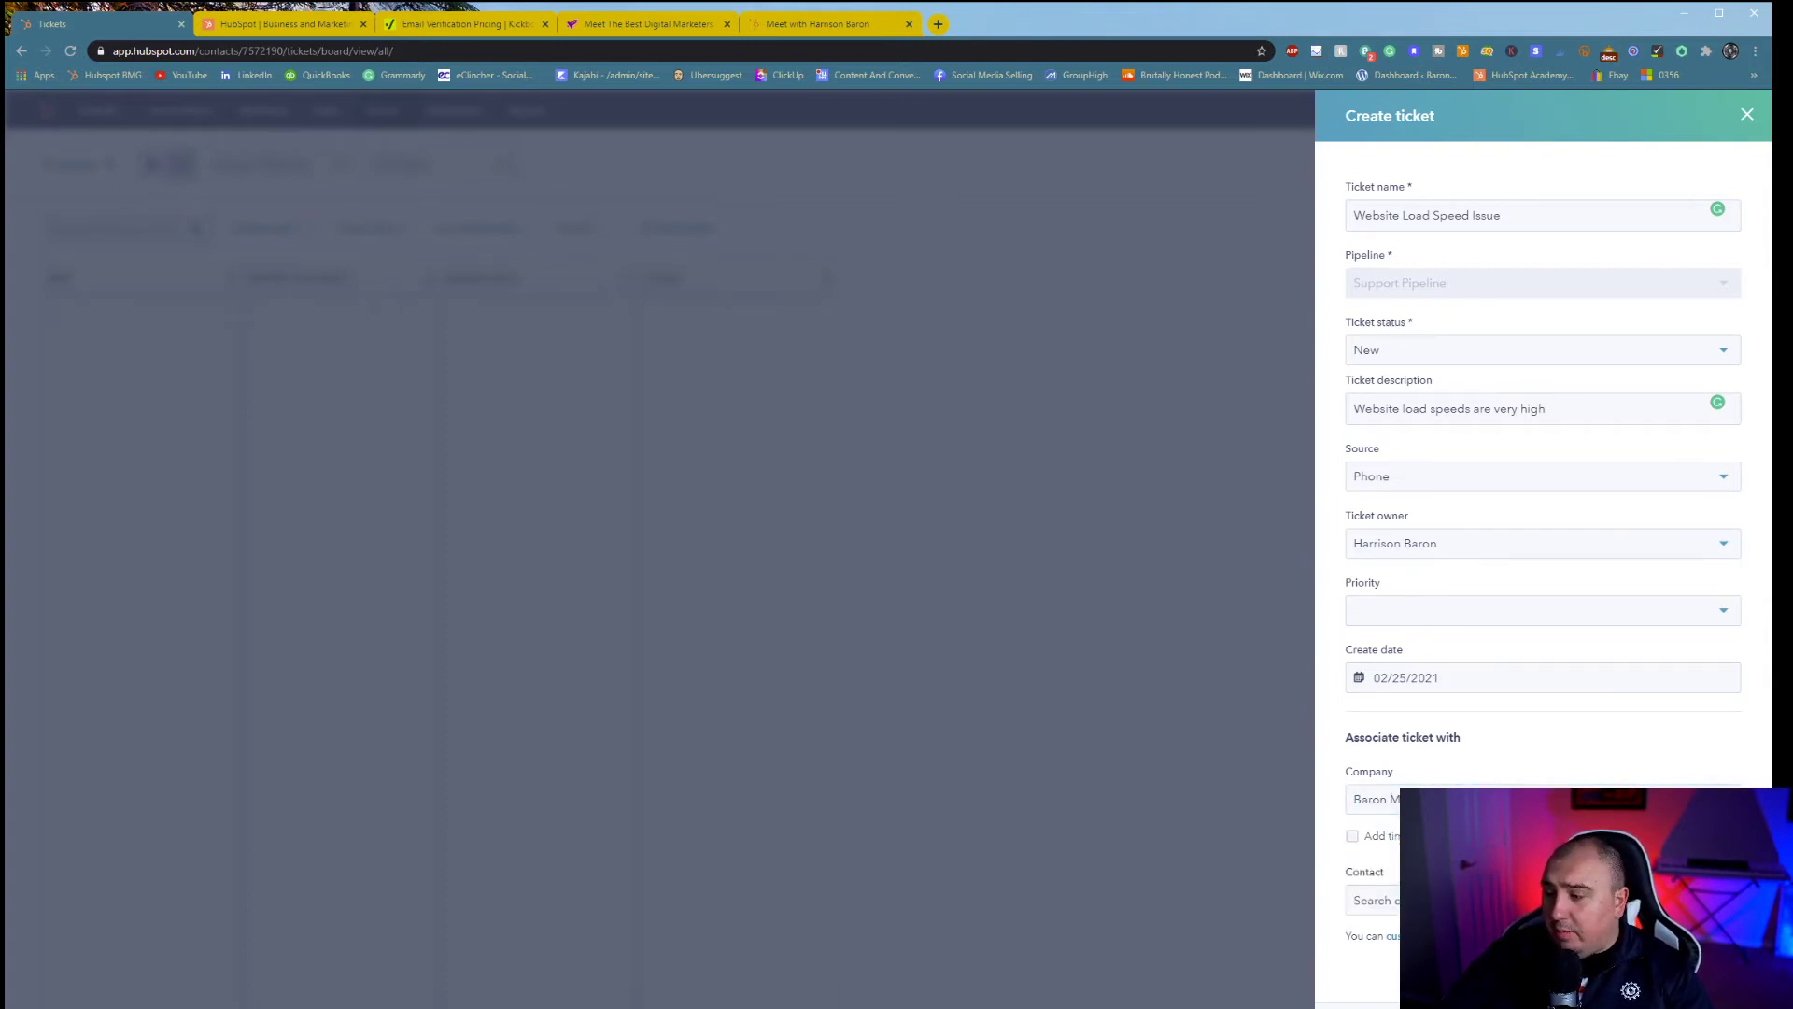
left_click(1494, 900)
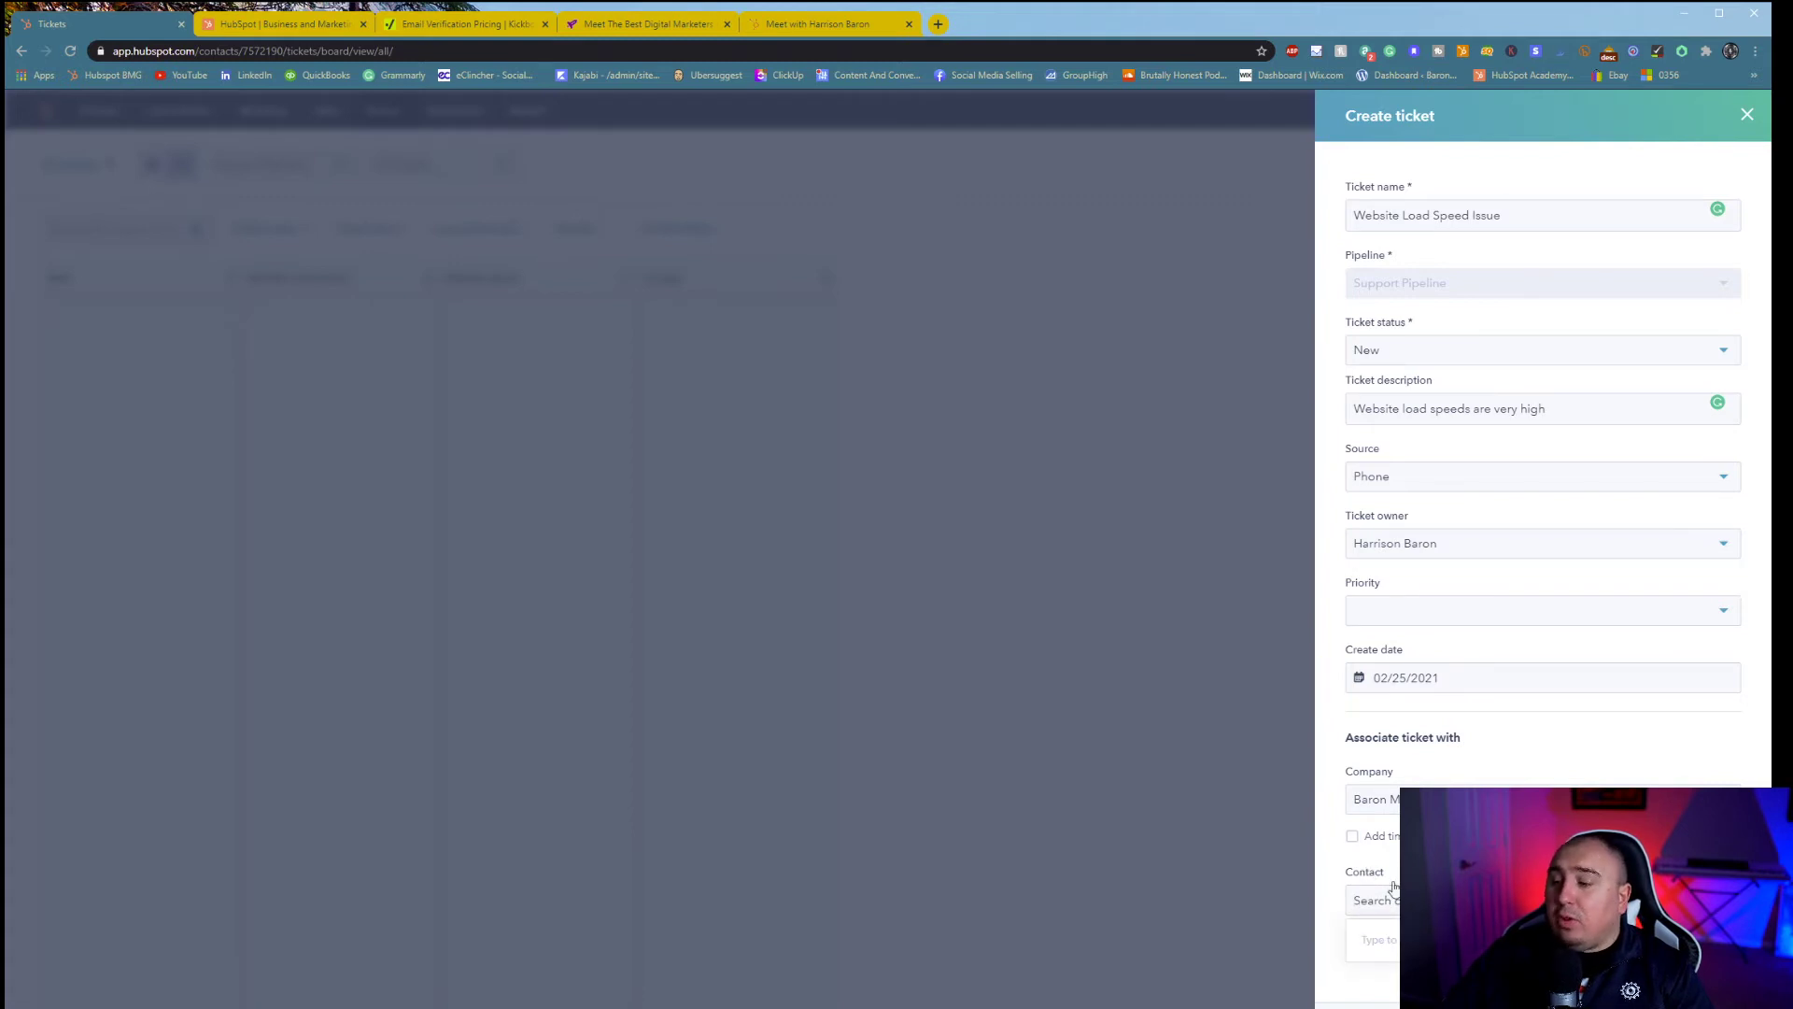
type("harr")
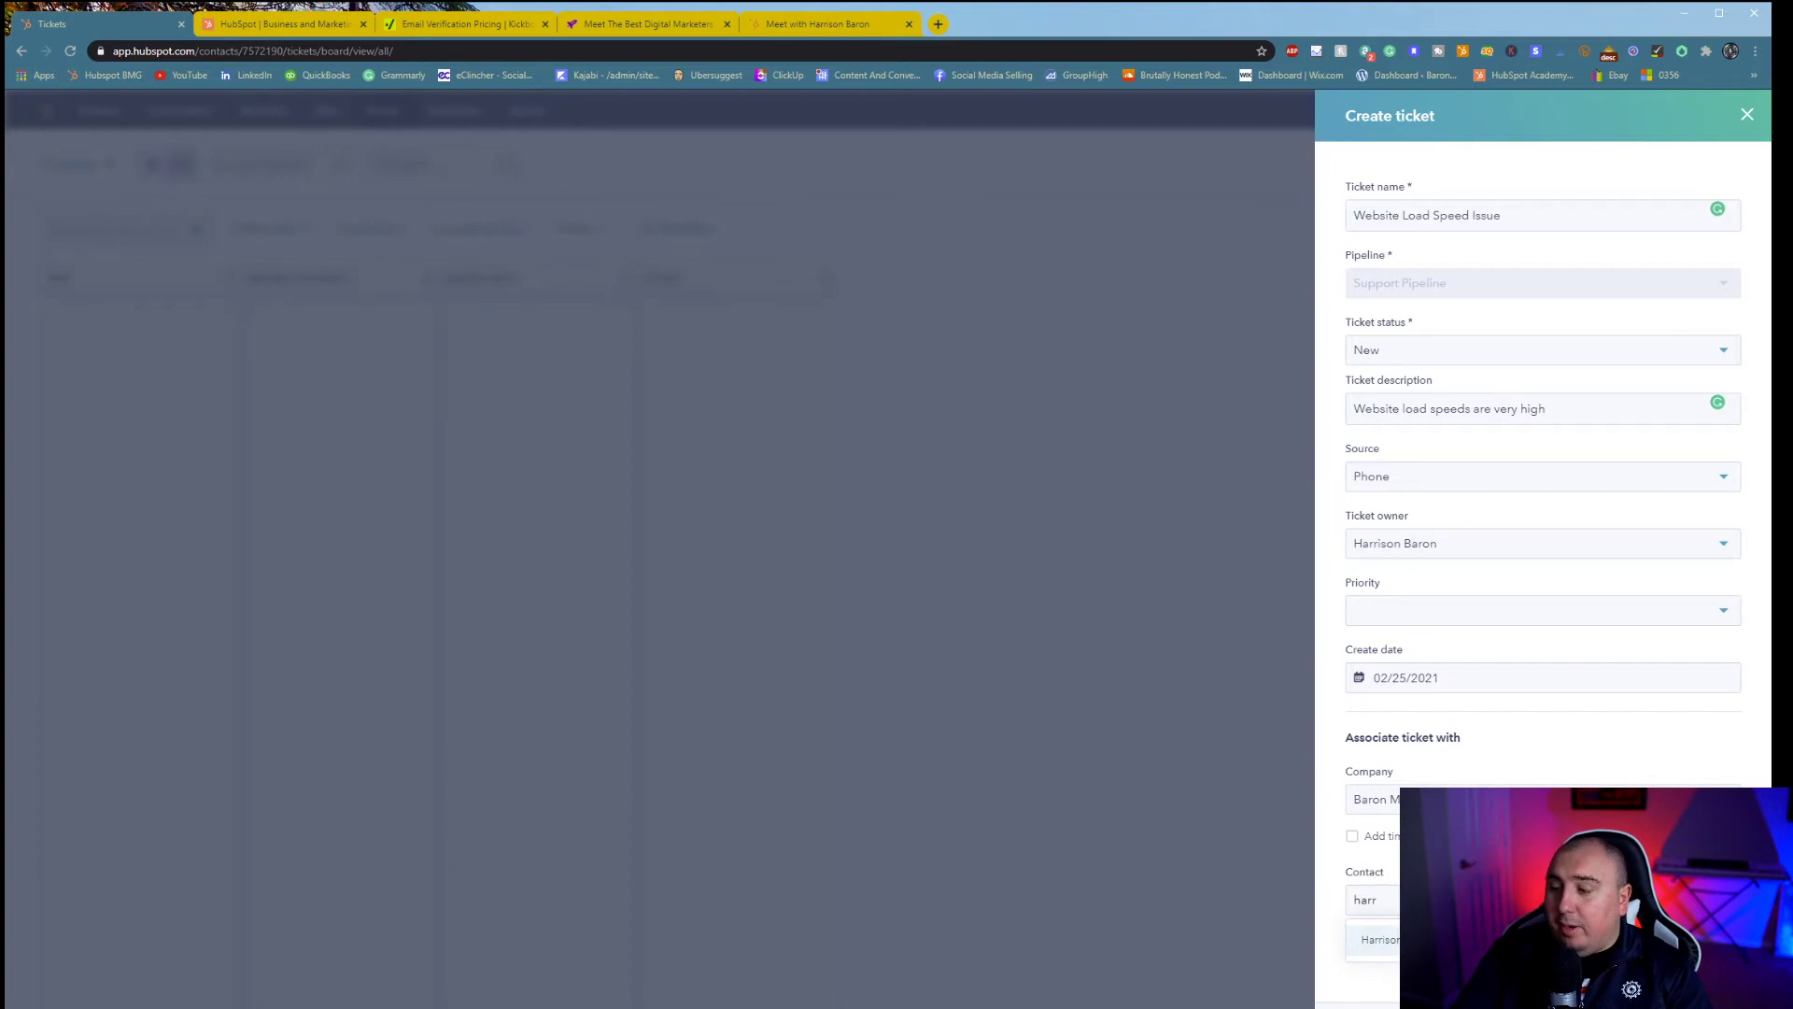
key("Return")
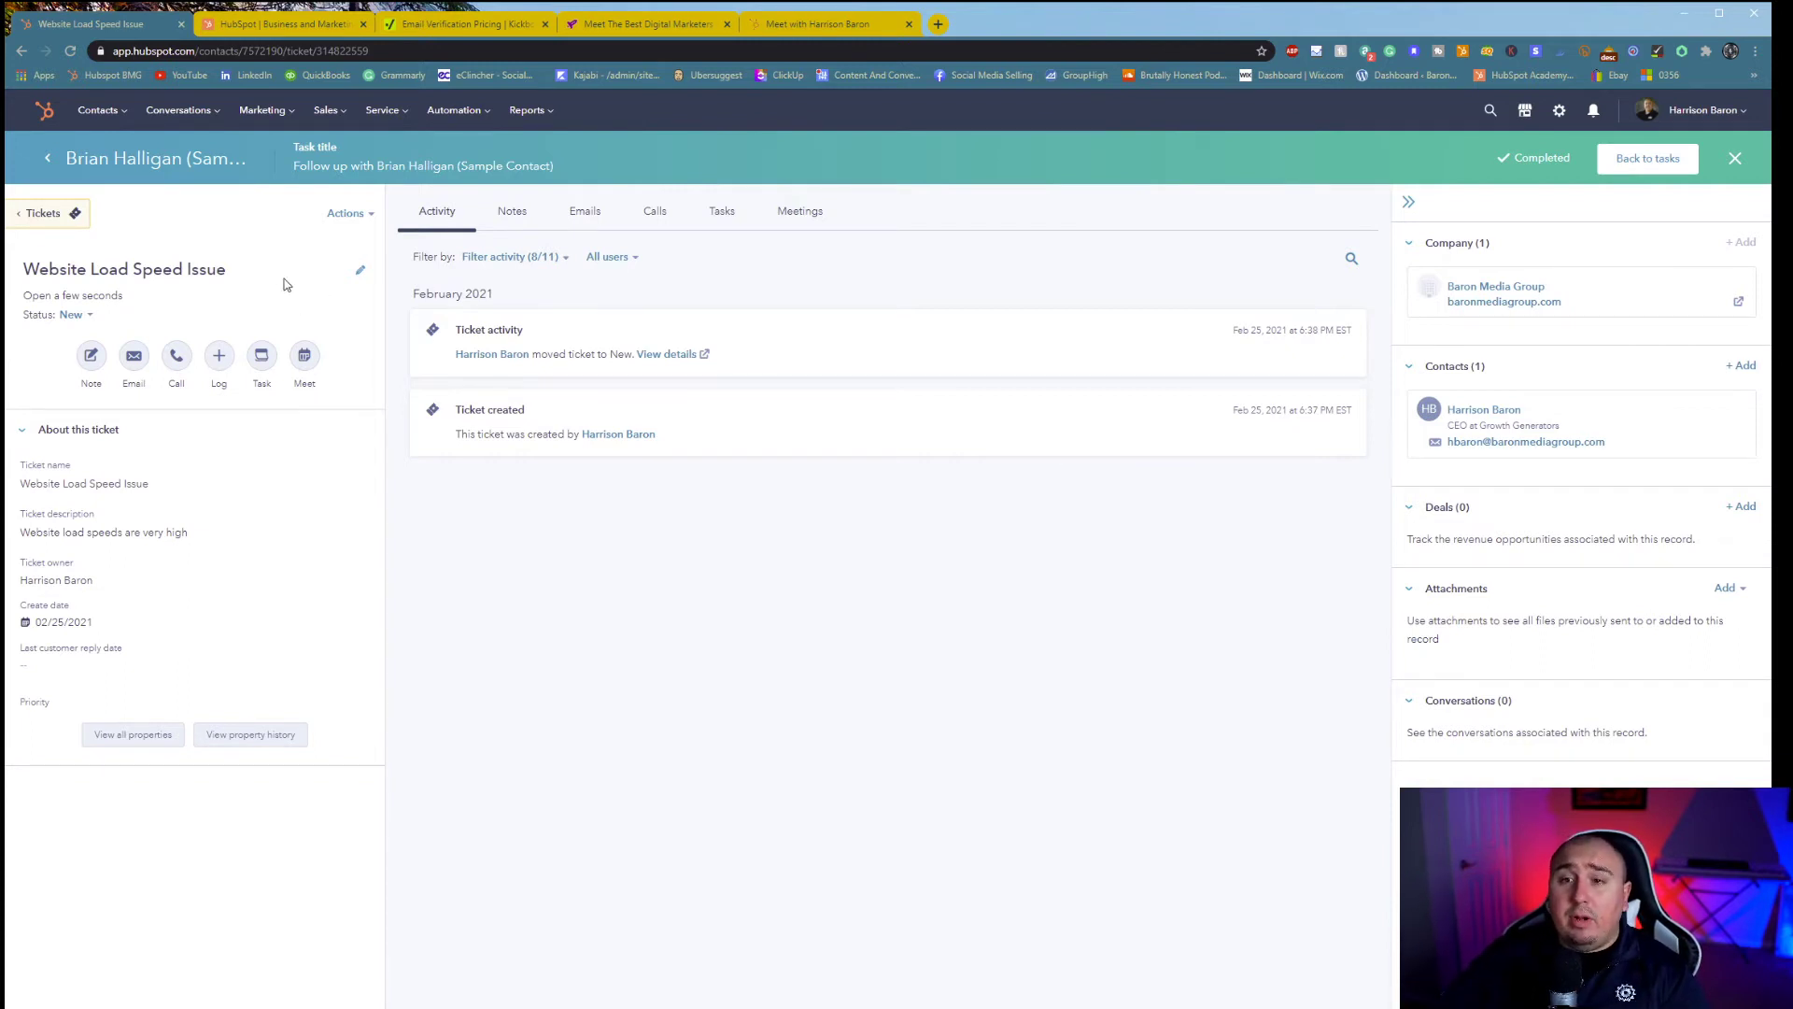
- Move the Website Load Speed Issue card from New to Closed on the Support Pipeline board
left_click(51, 220)
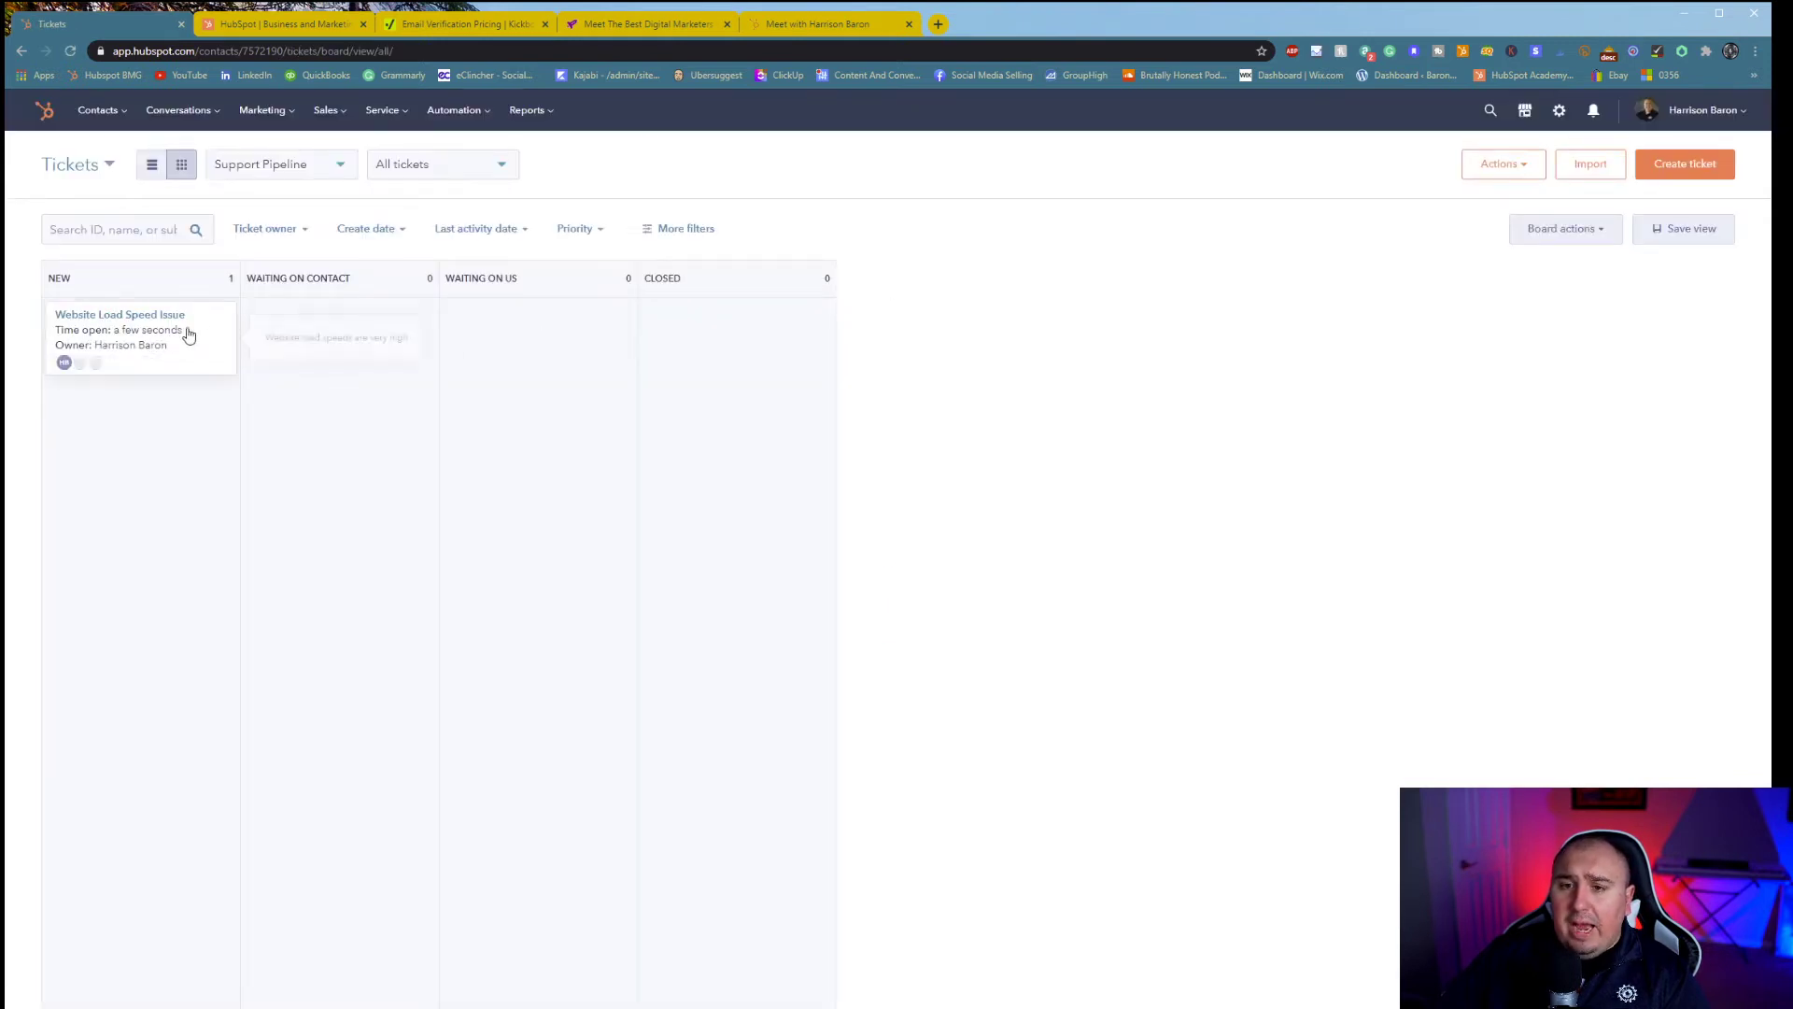
left_click_drag(130, 340, 756, 358)
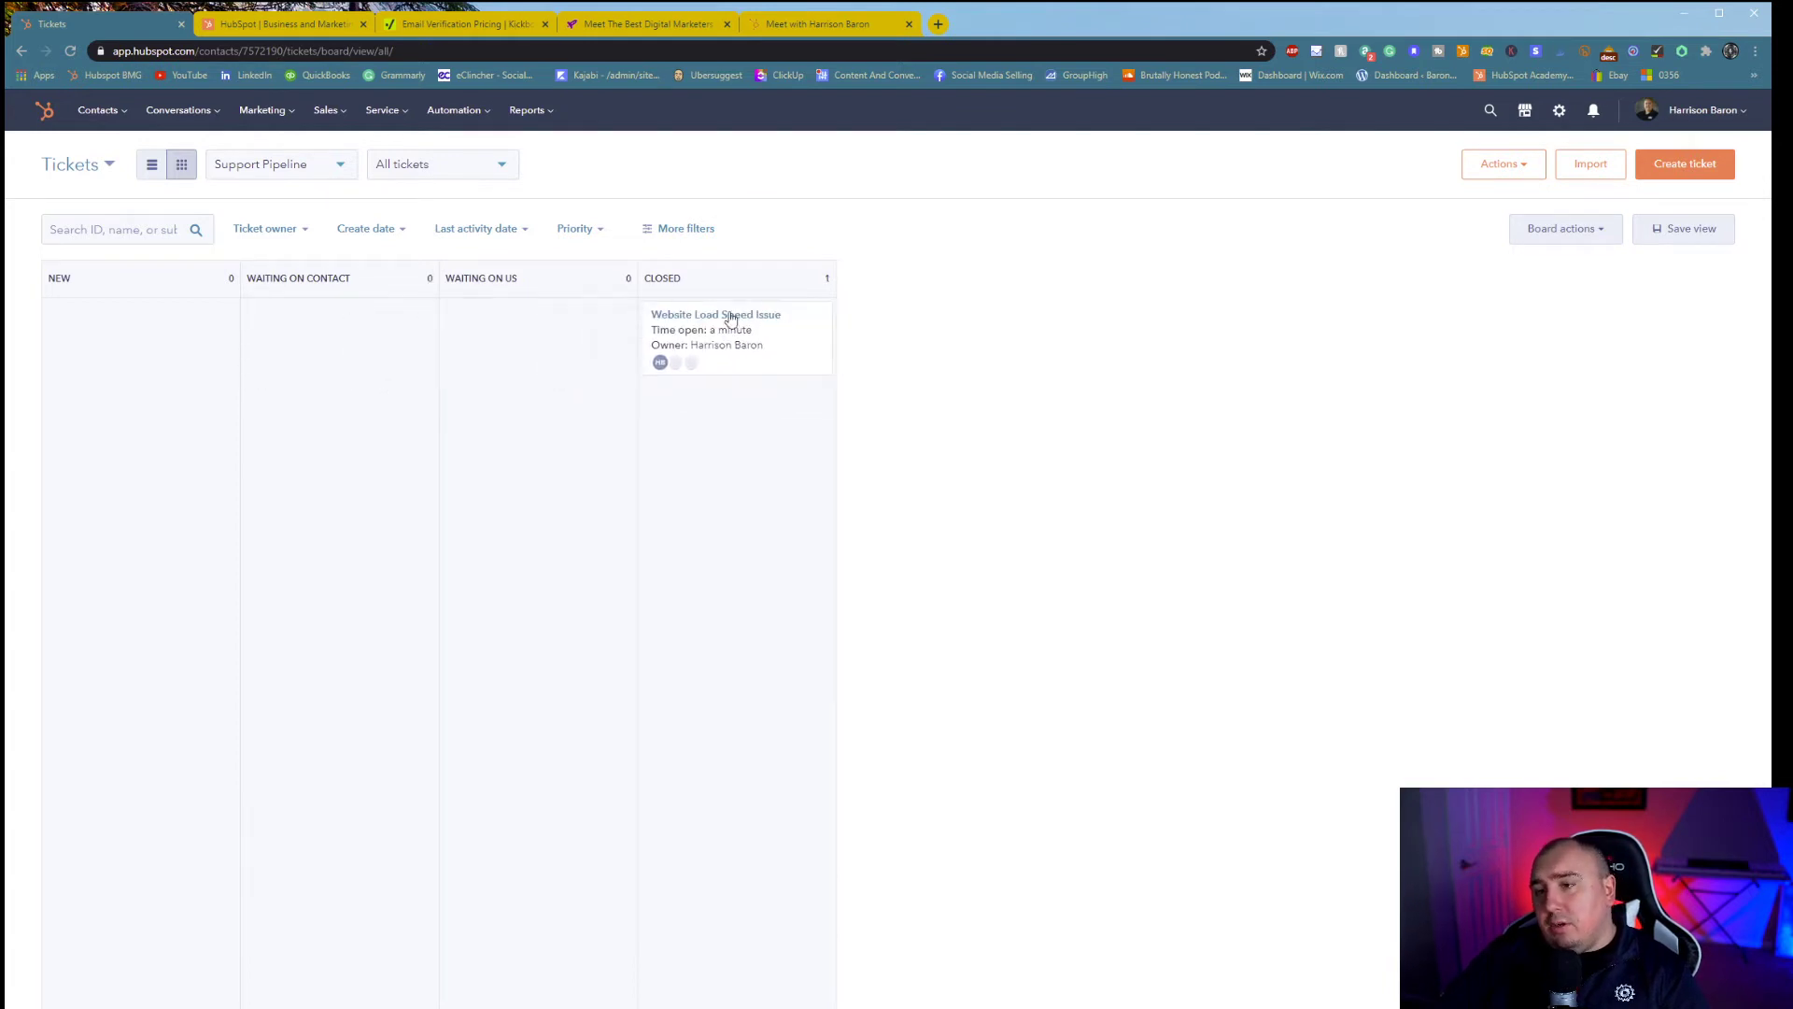
left_click(1505, 171)
left_click(1588, 163)
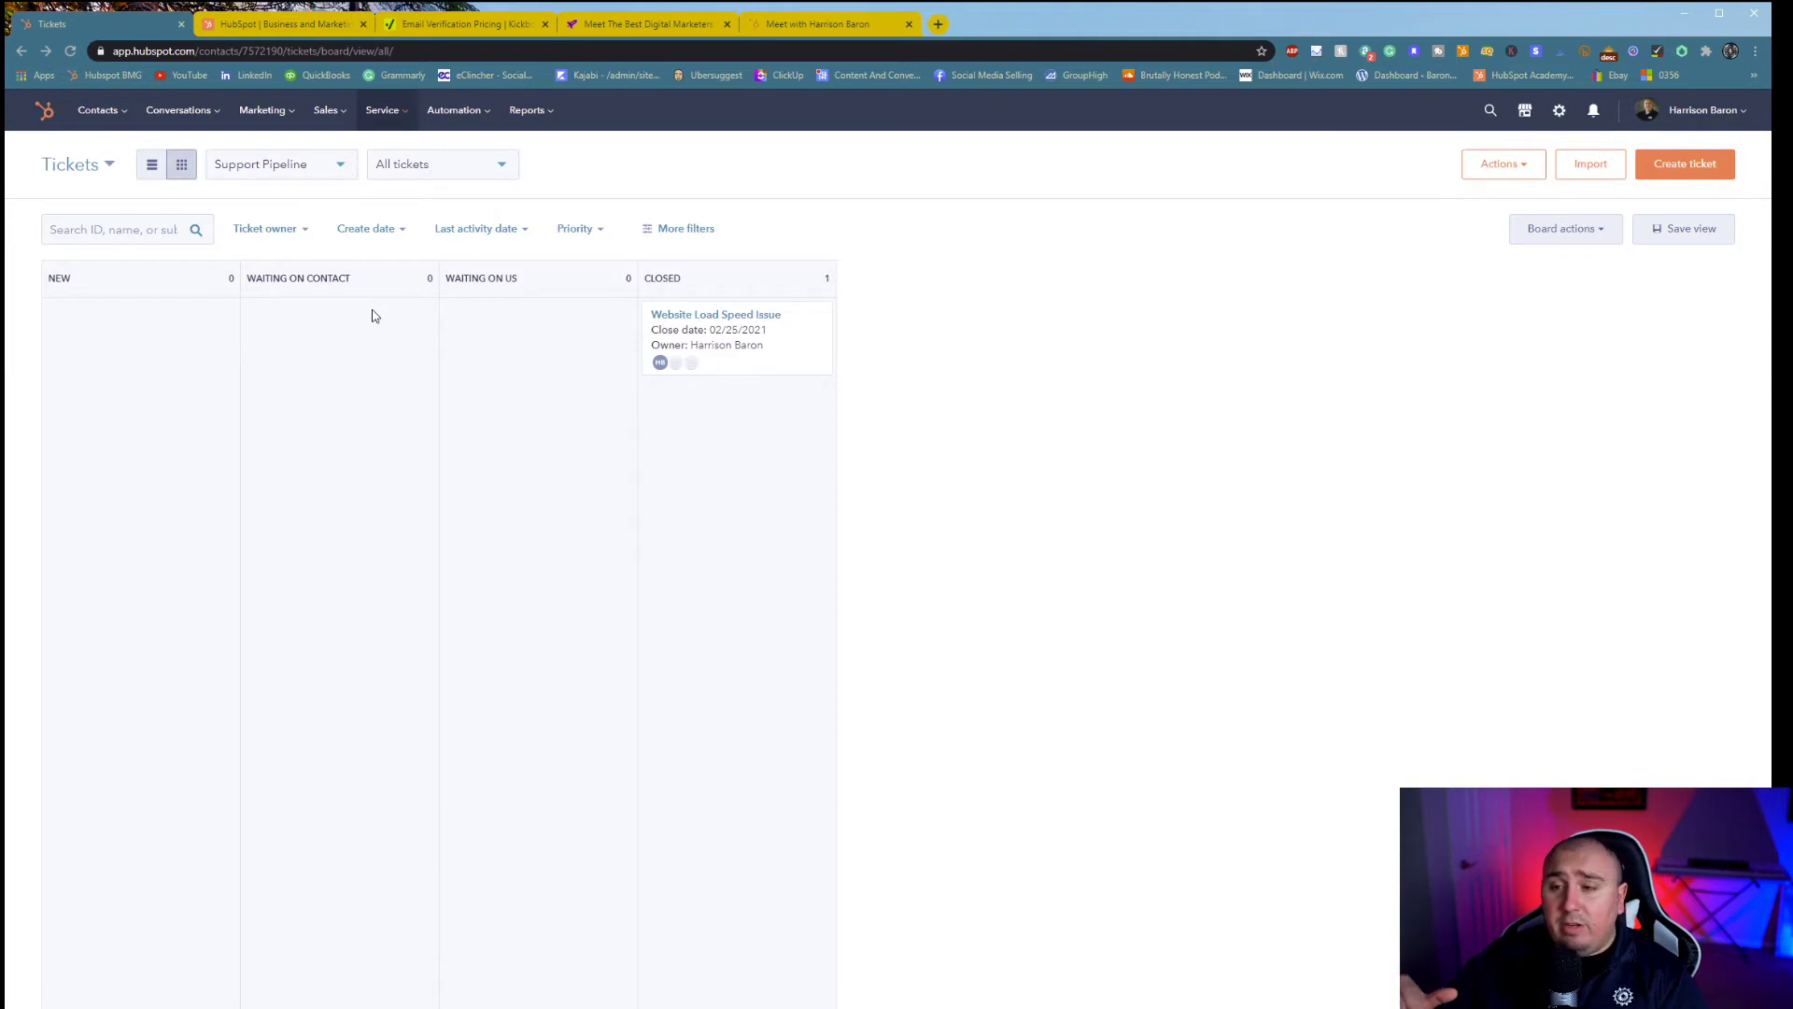
left_click(316, 181)
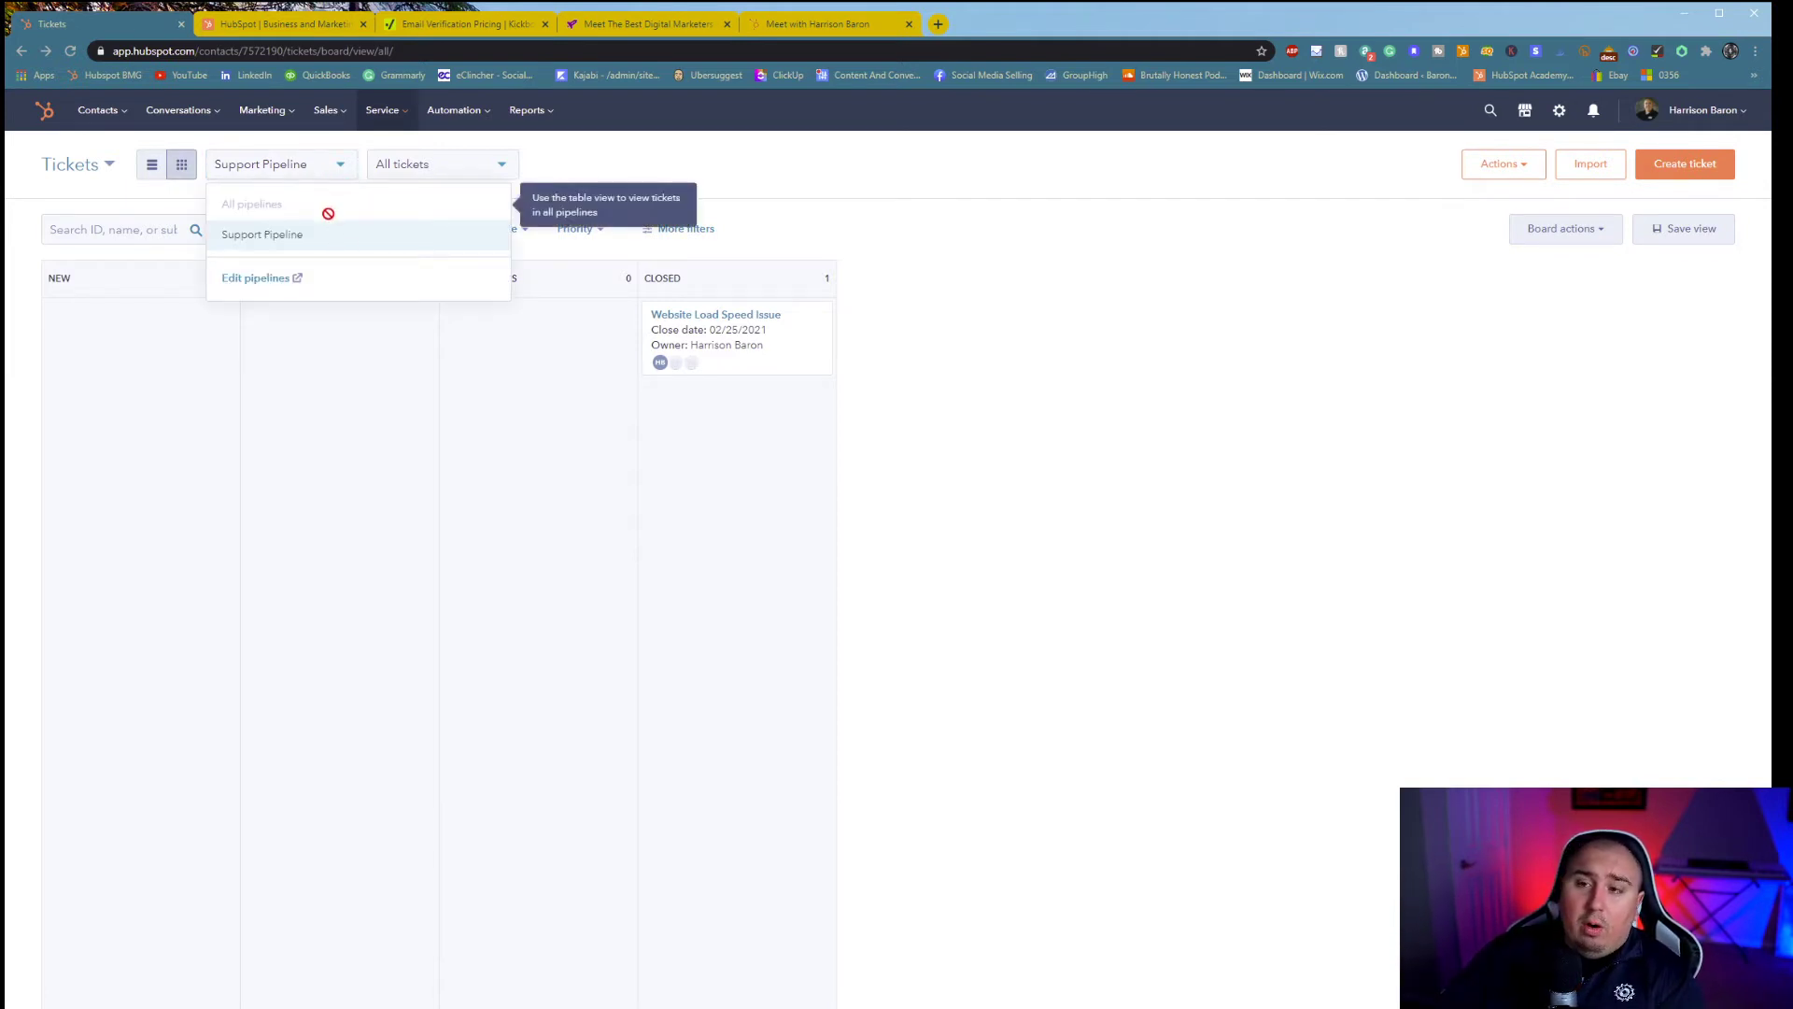
left_click(450, 164)
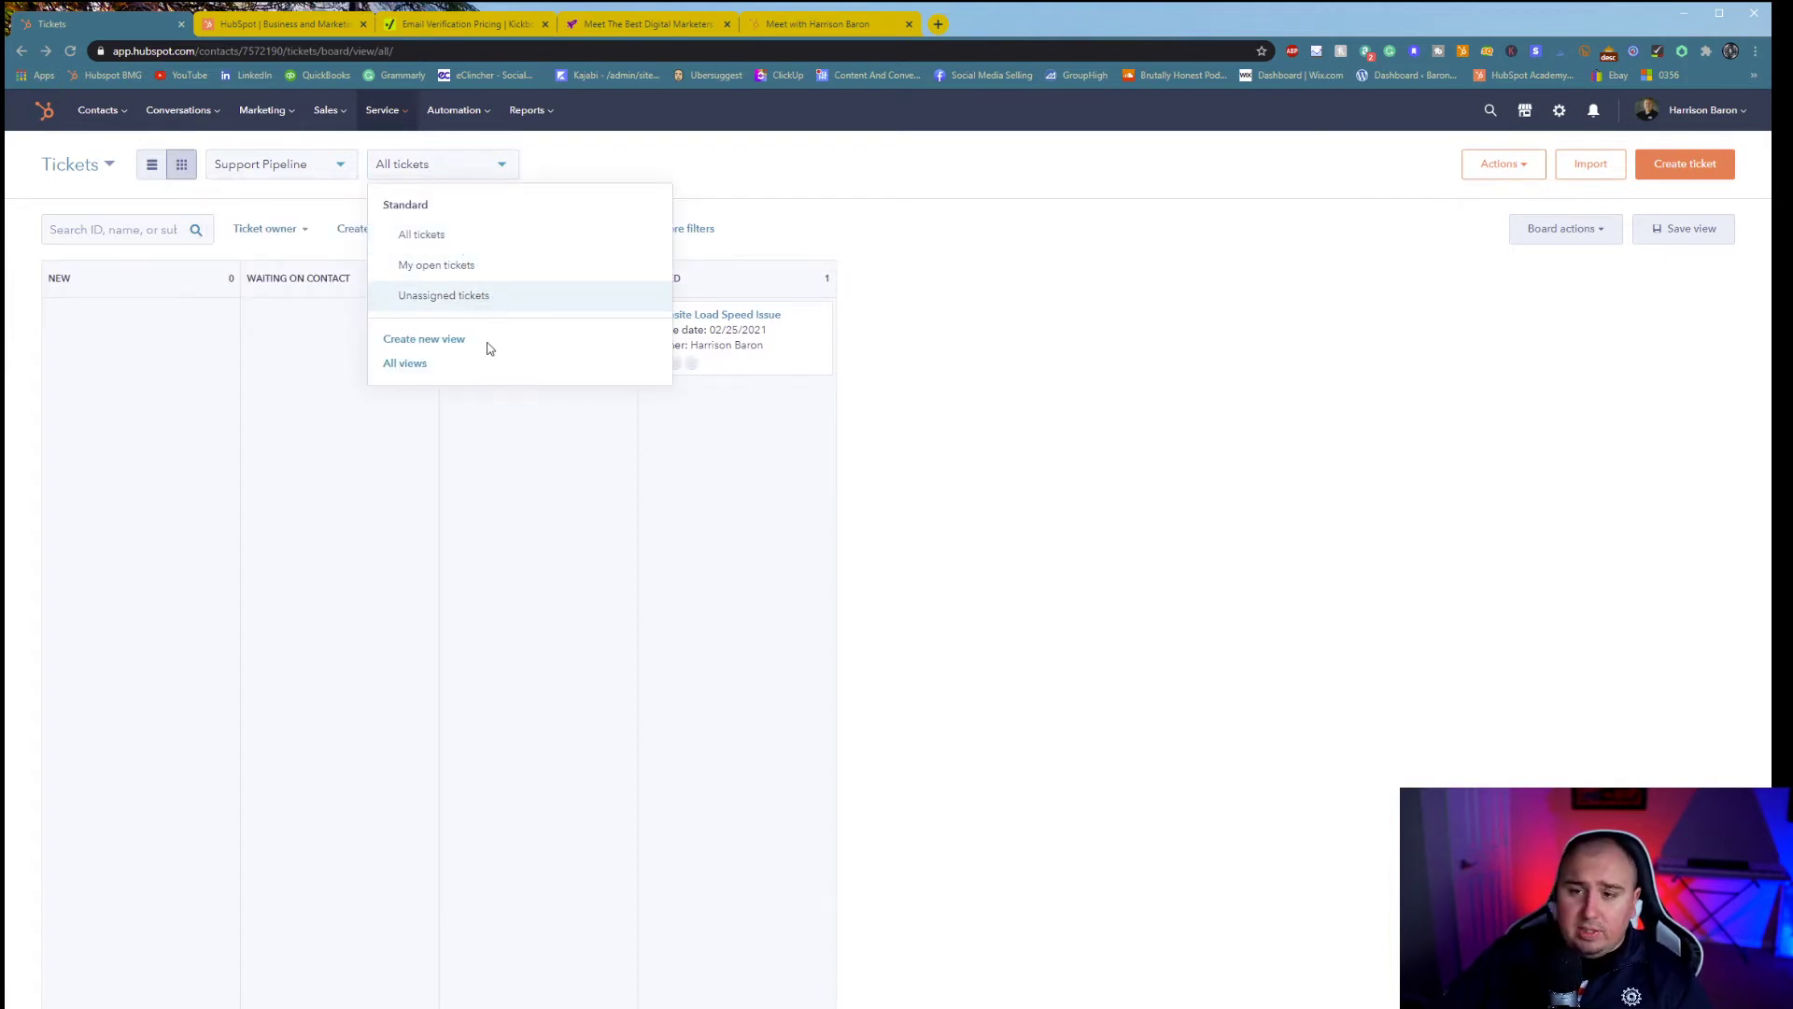
left_click(153, 170)
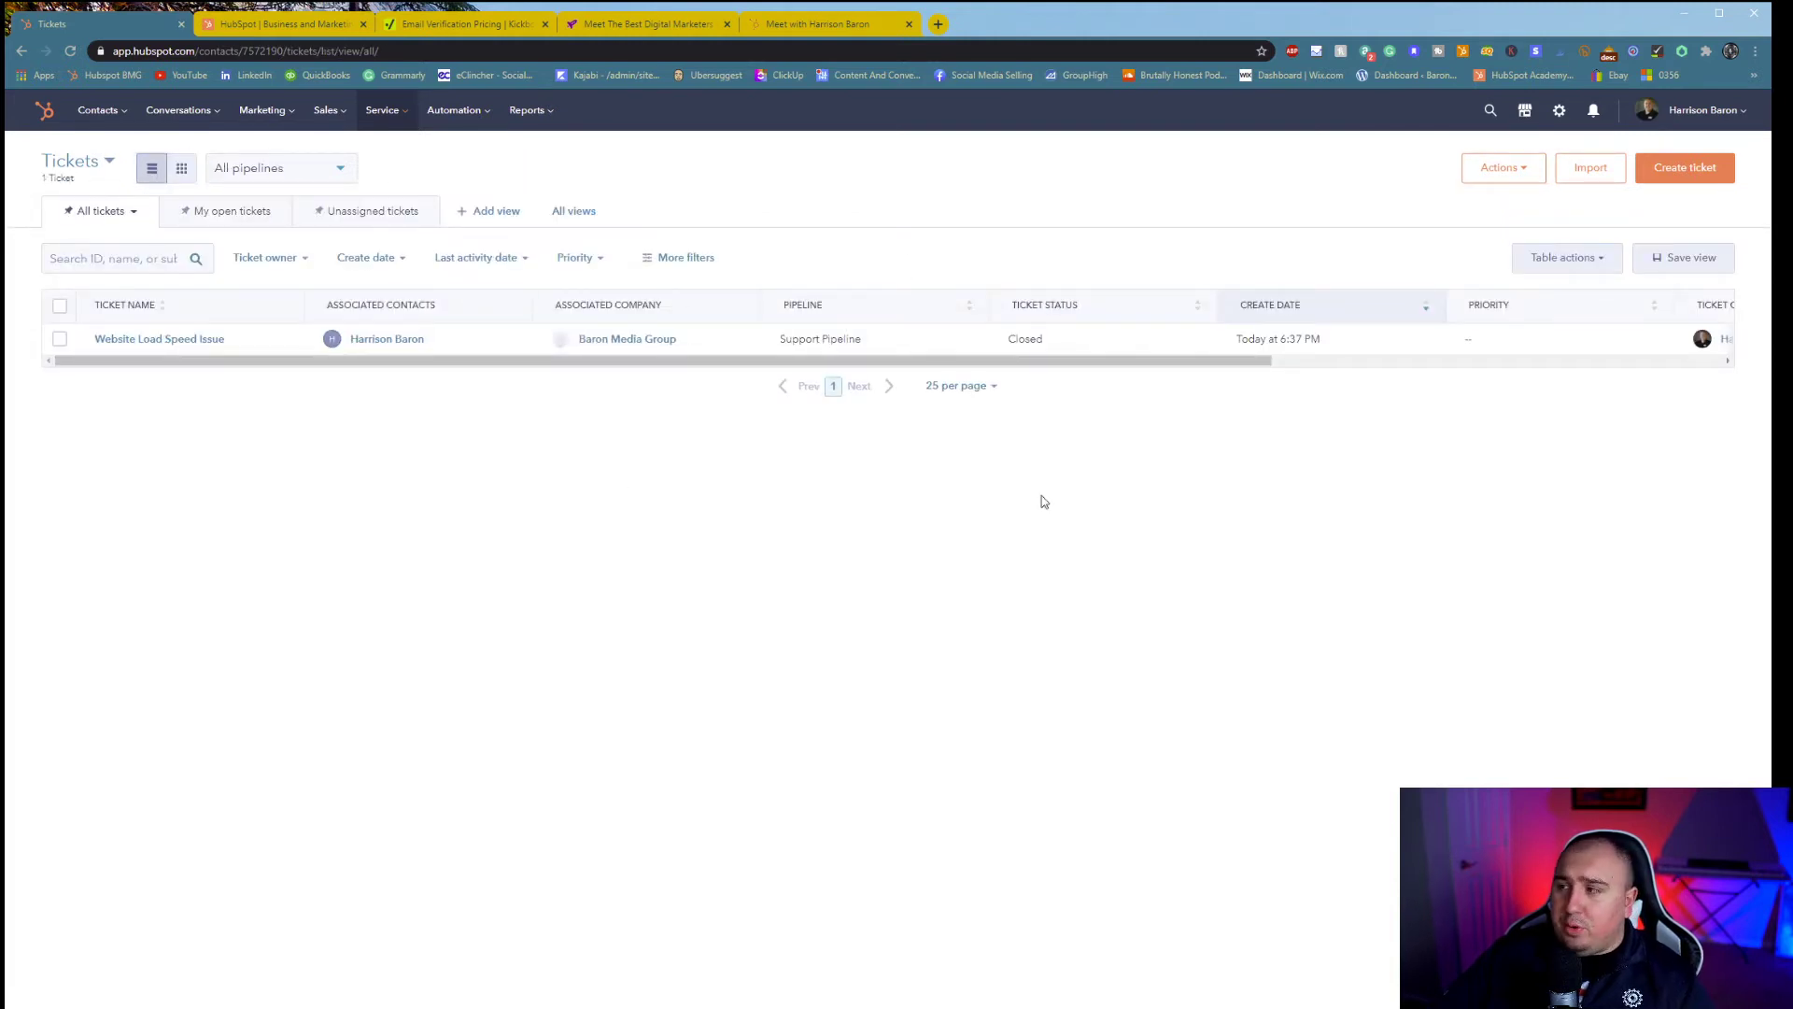
left_click(181, 168)
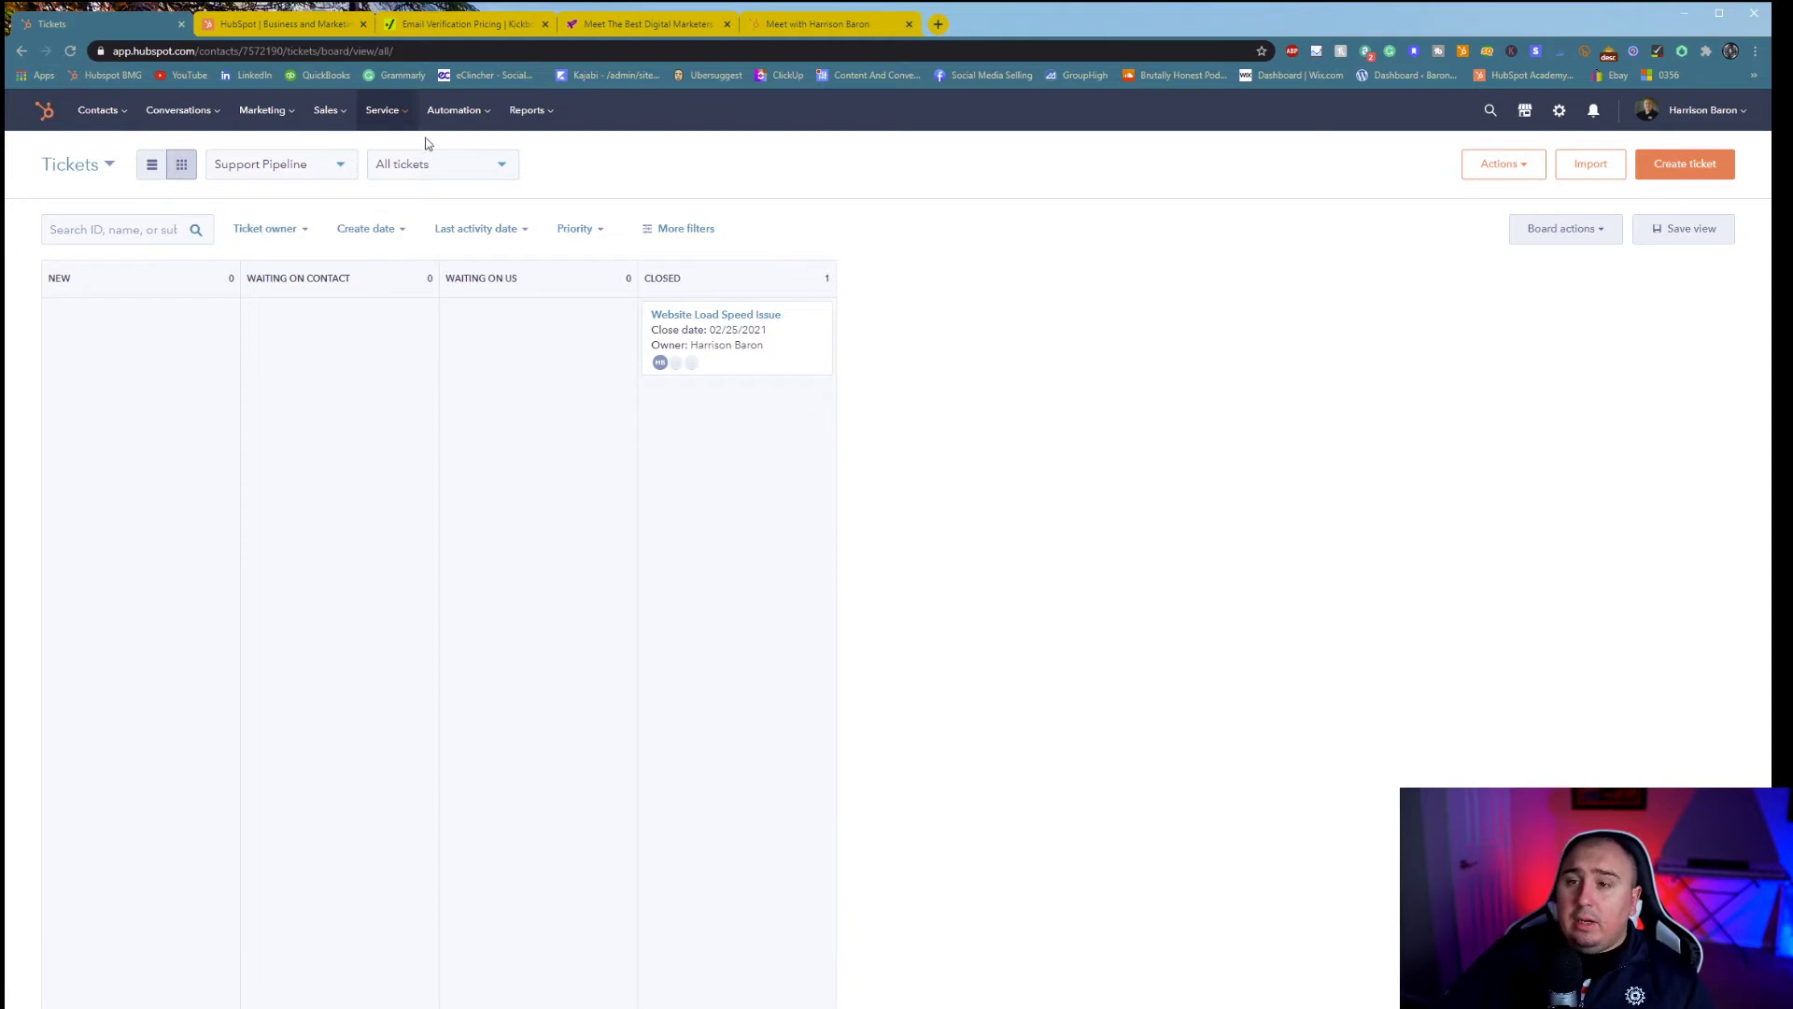
left_click(403, 124)
mouse_move(486, 226)
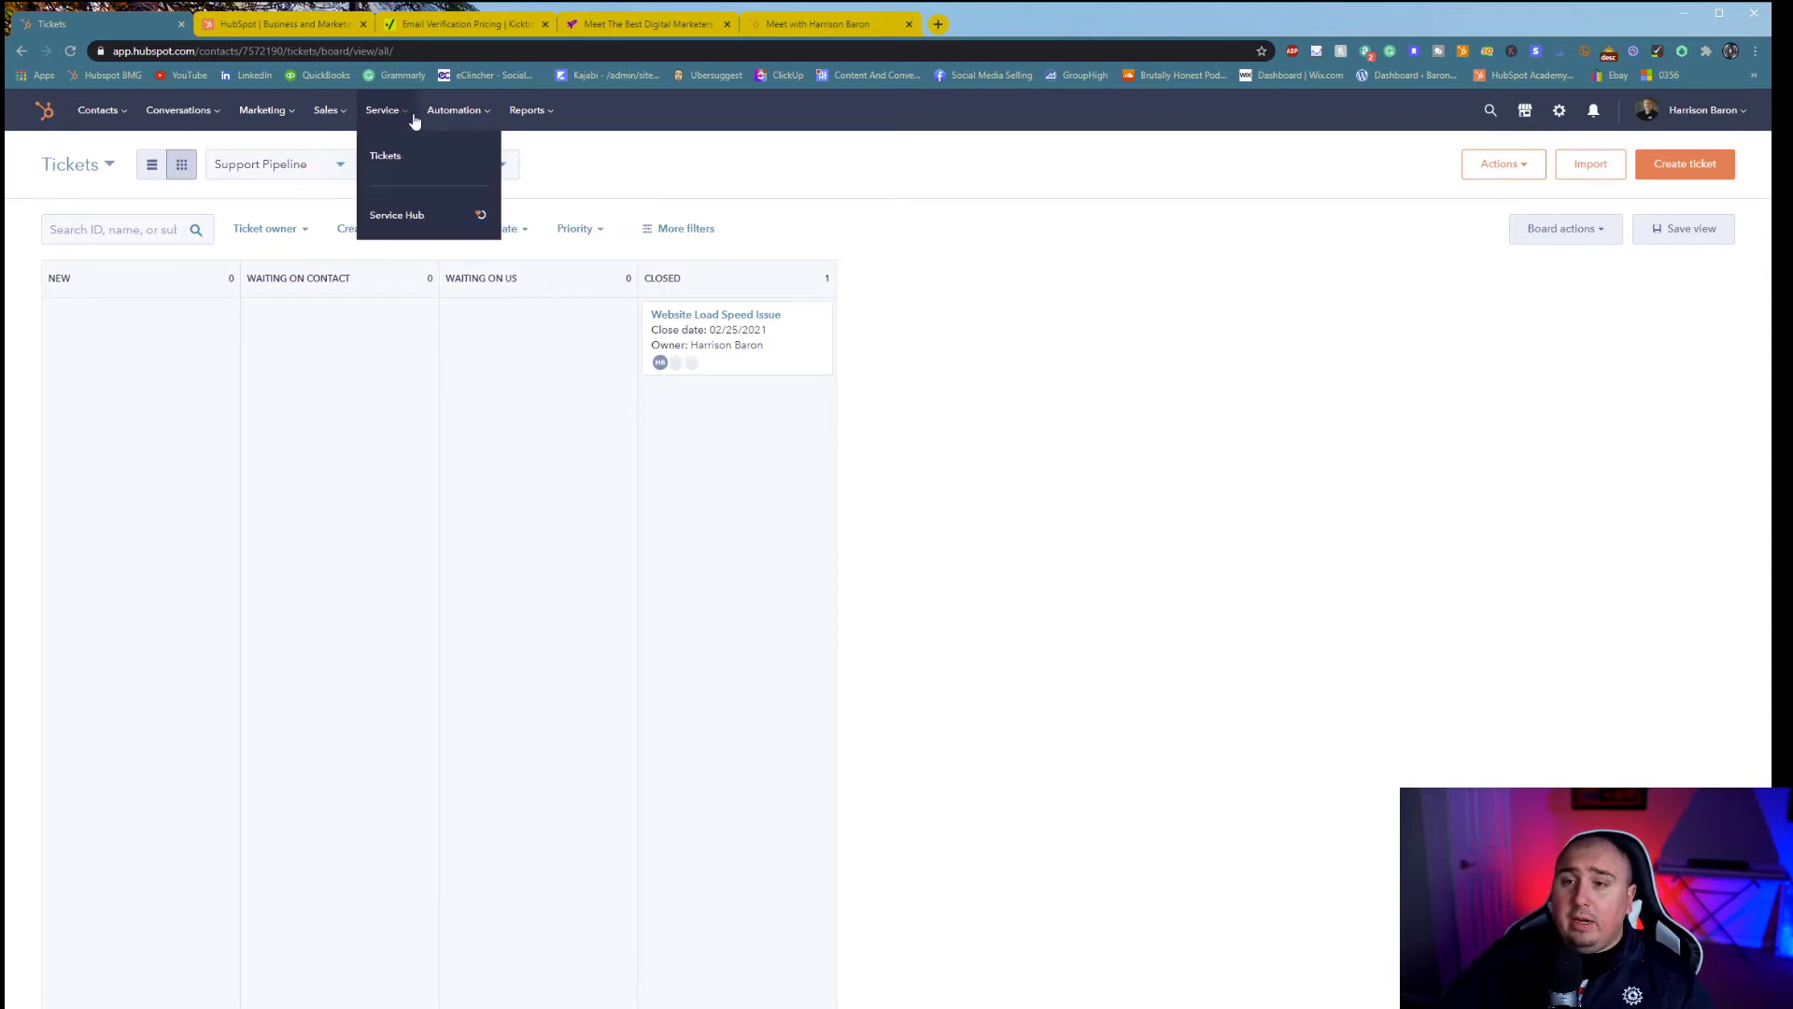
mouse_move(474, 136)
mouse_move(443, 181)
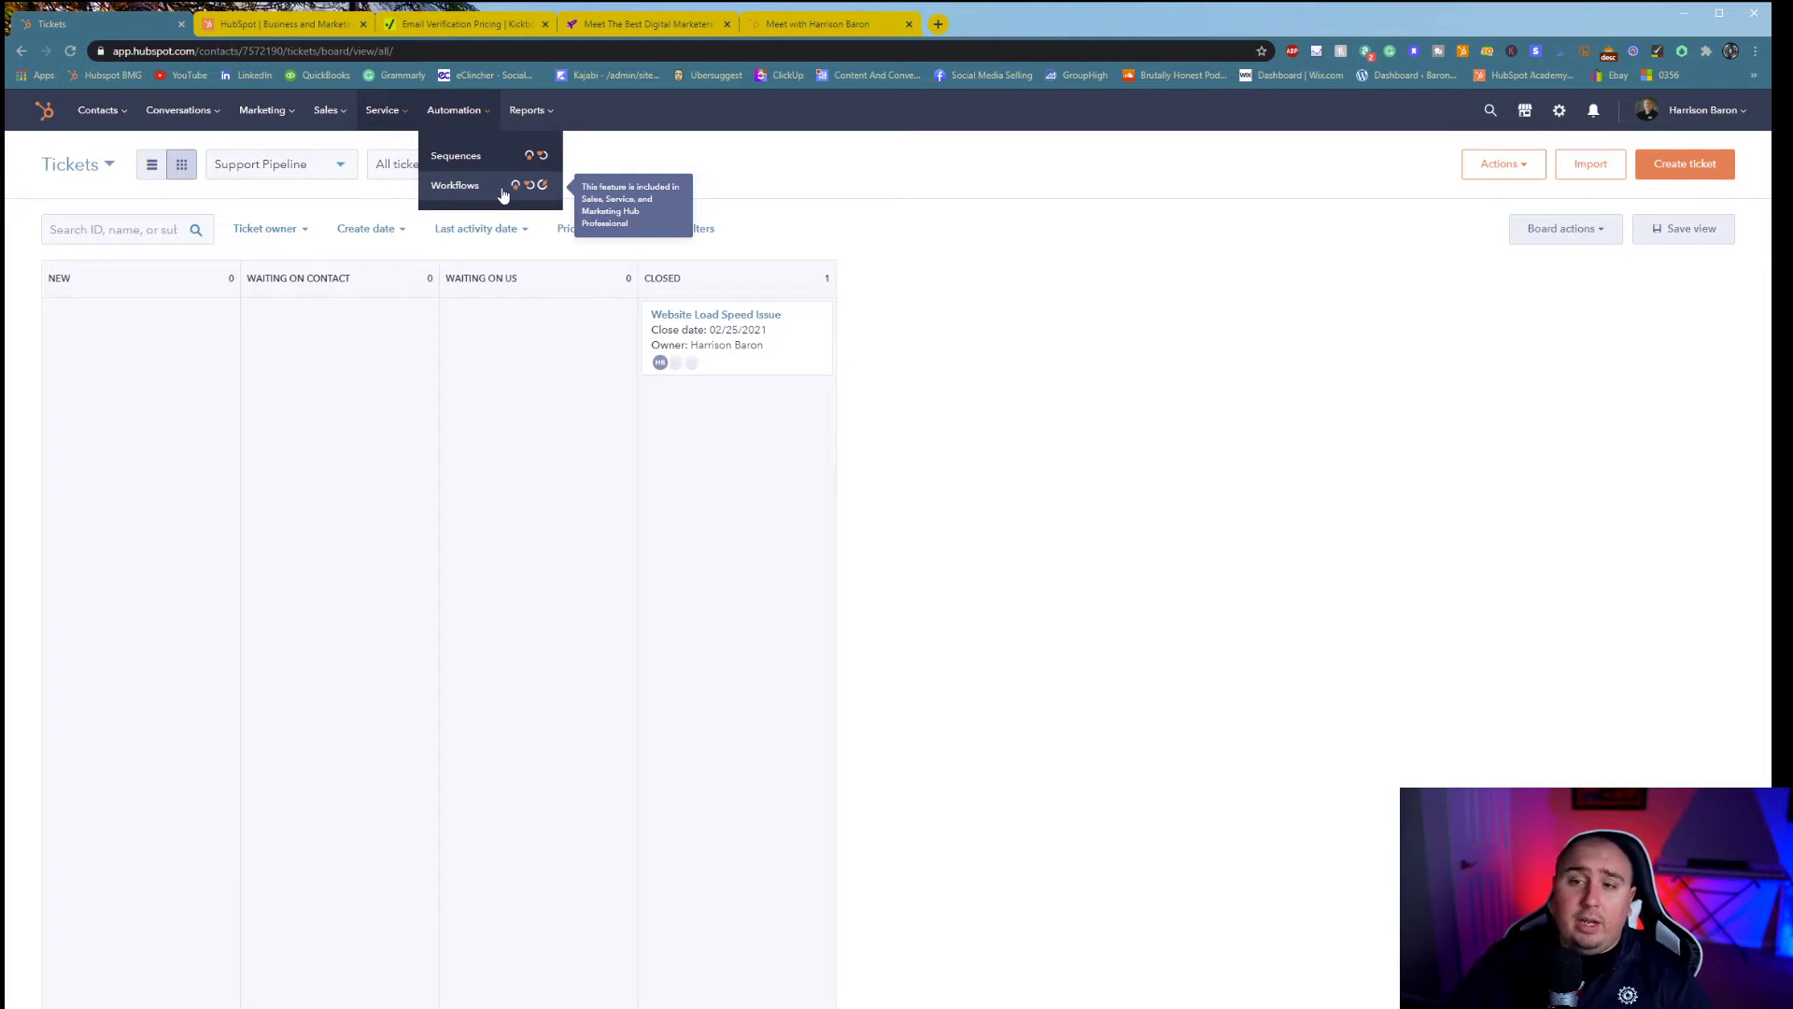
mouse_move(332, 111)
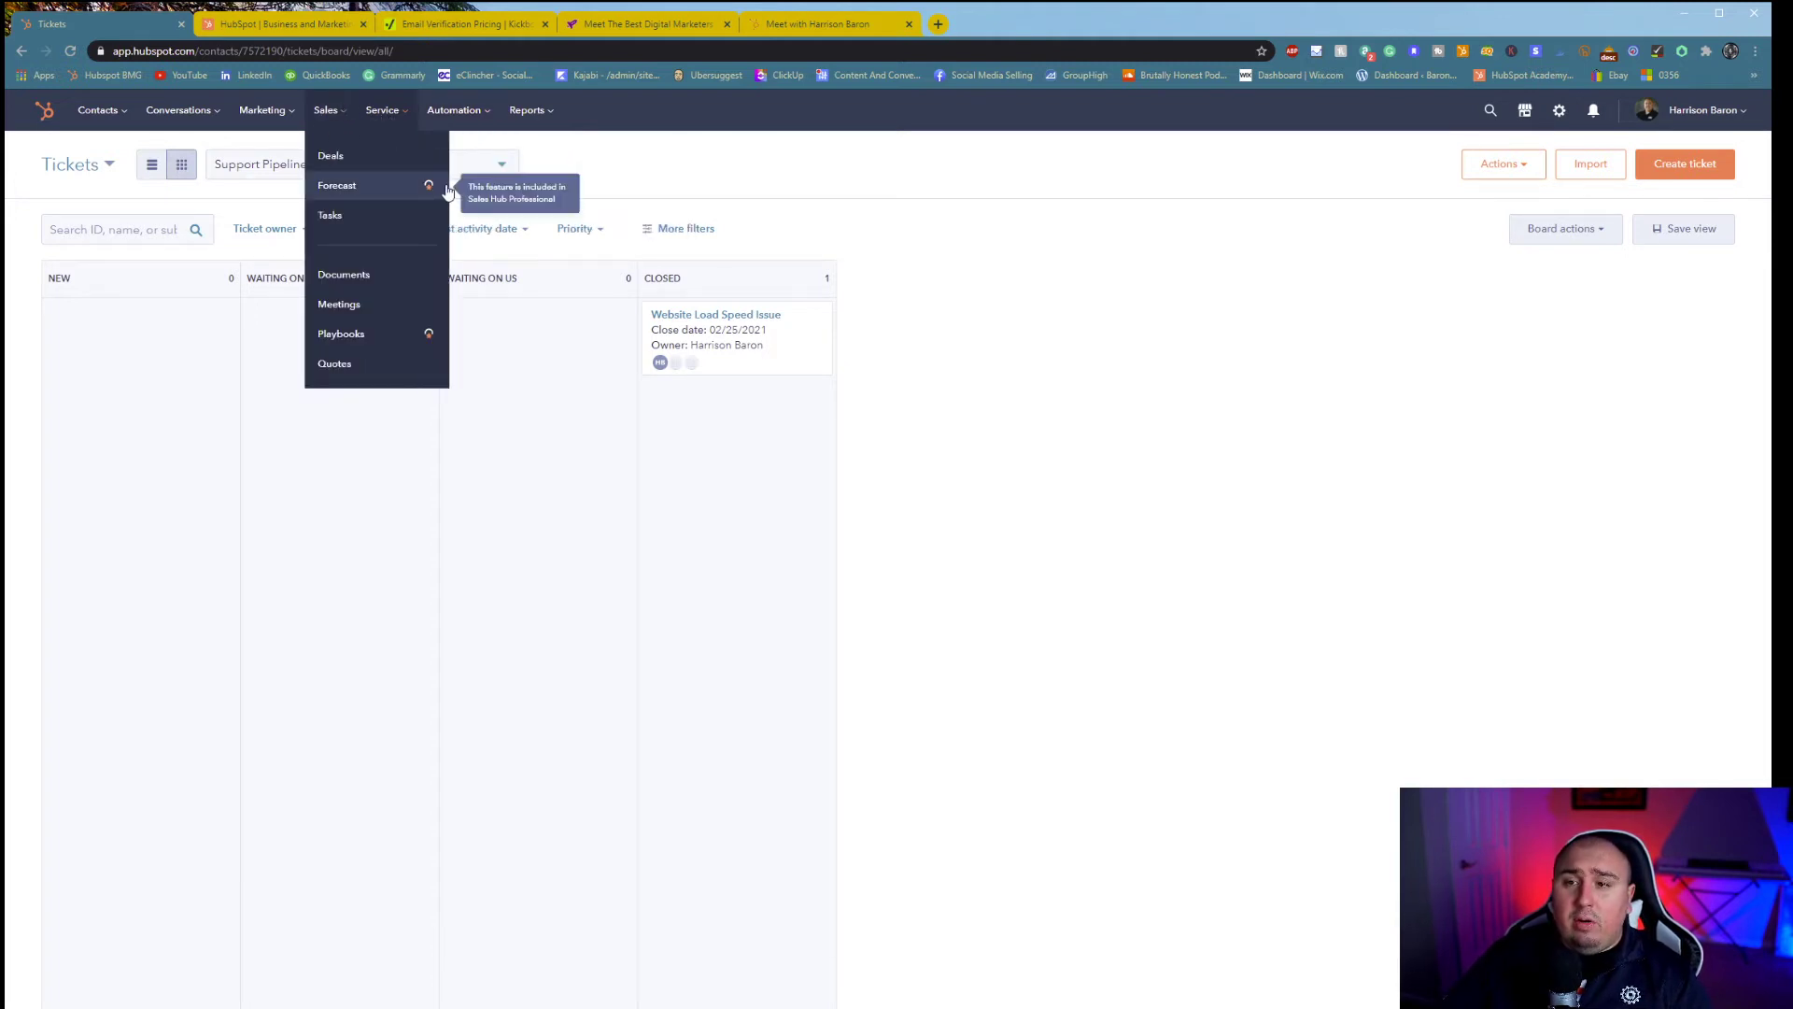
mouse_move(425, 333)
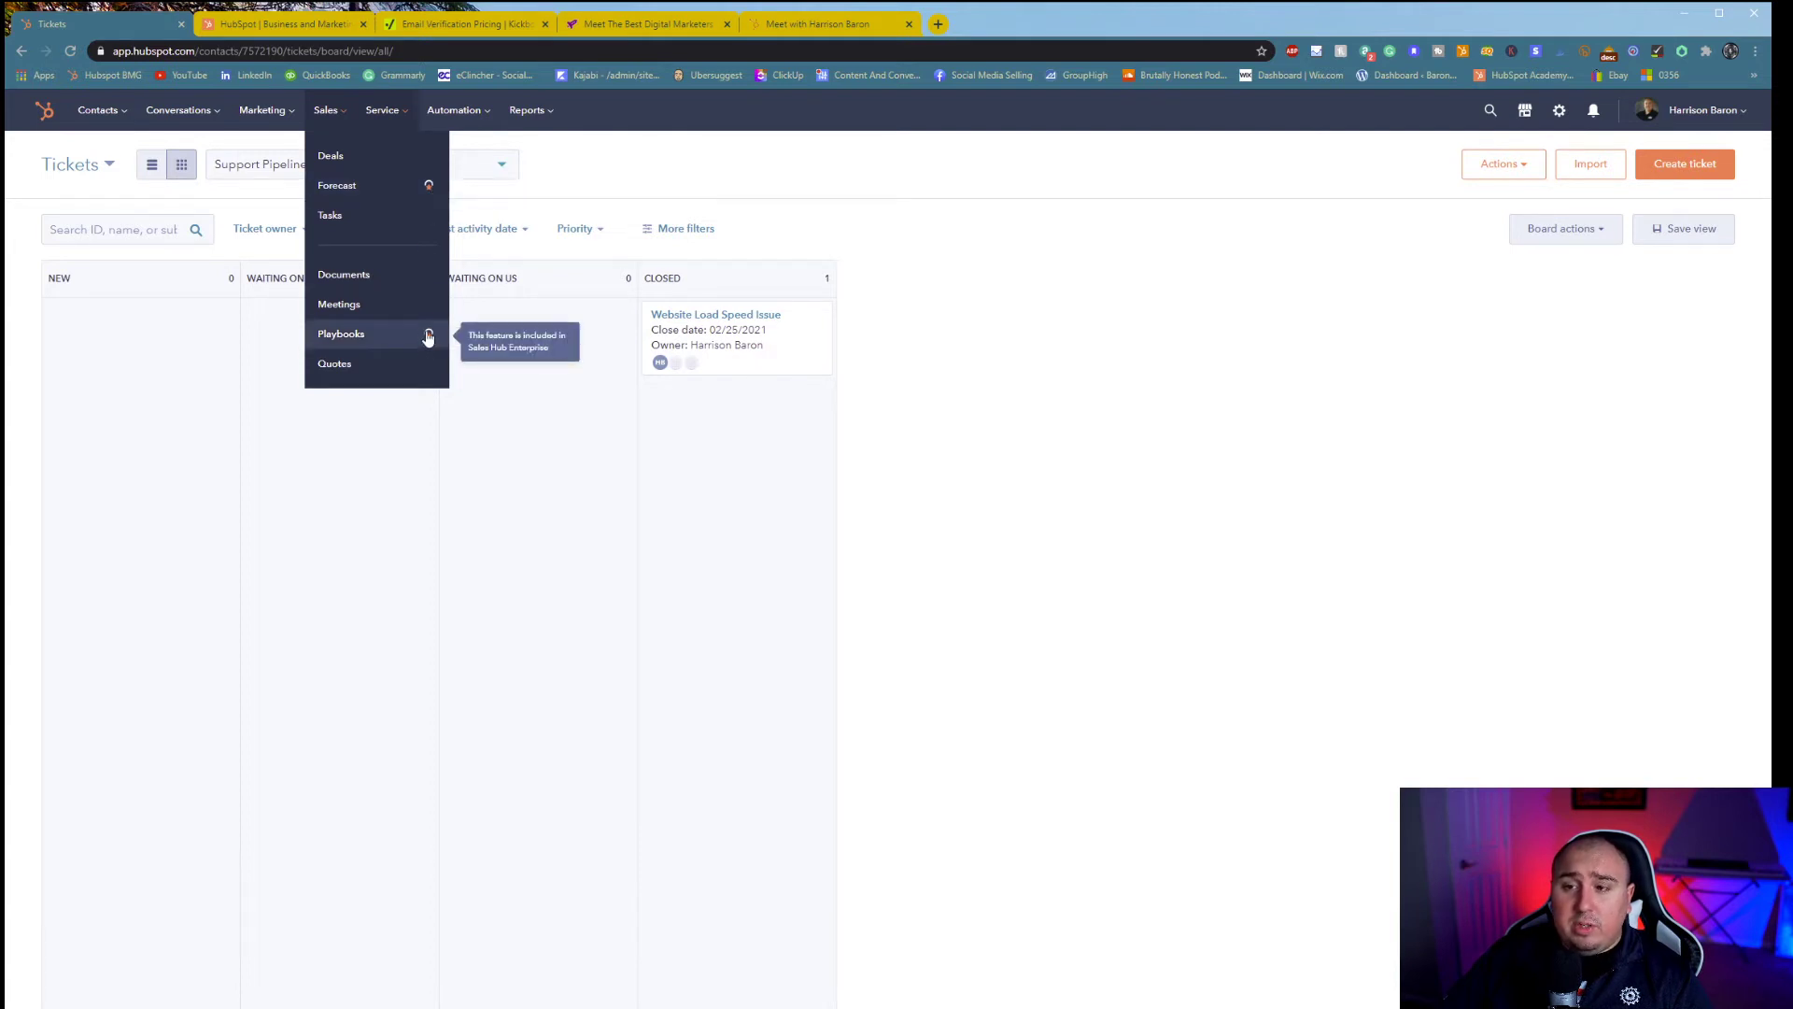
mouse_move(262, 110)
mouse_move(359, 293)
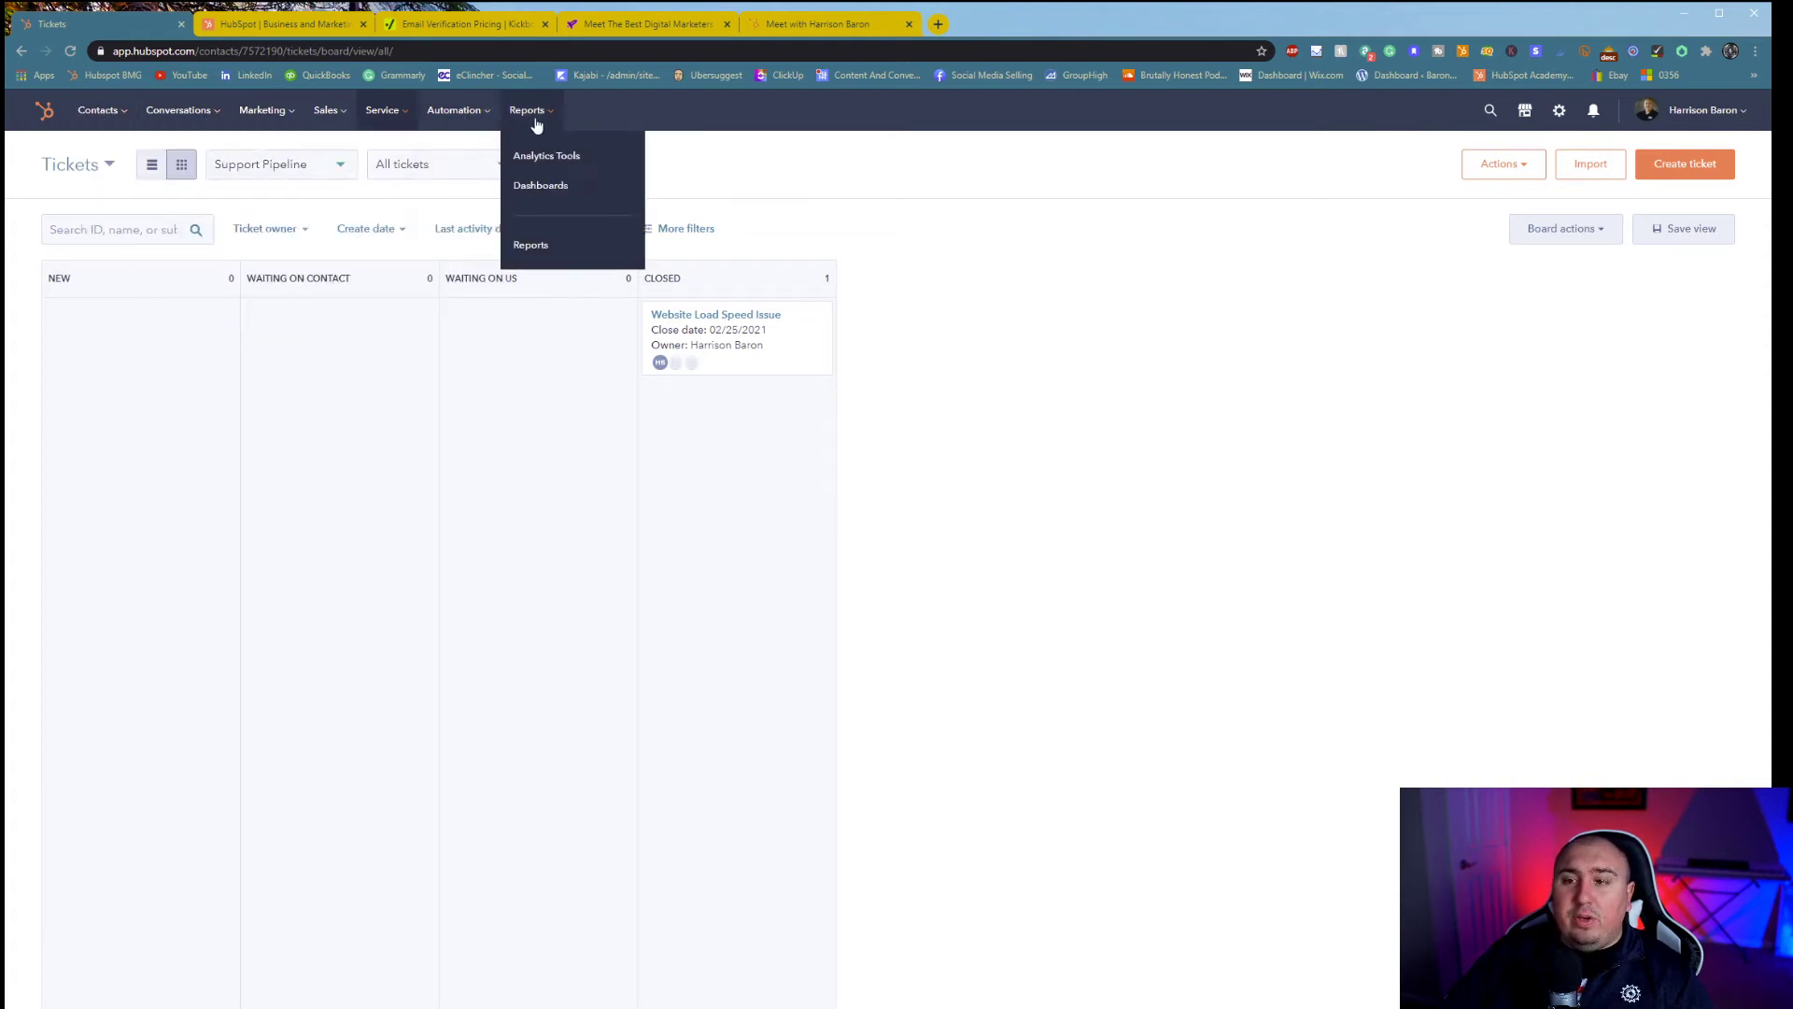
mouse_move(528, 186)
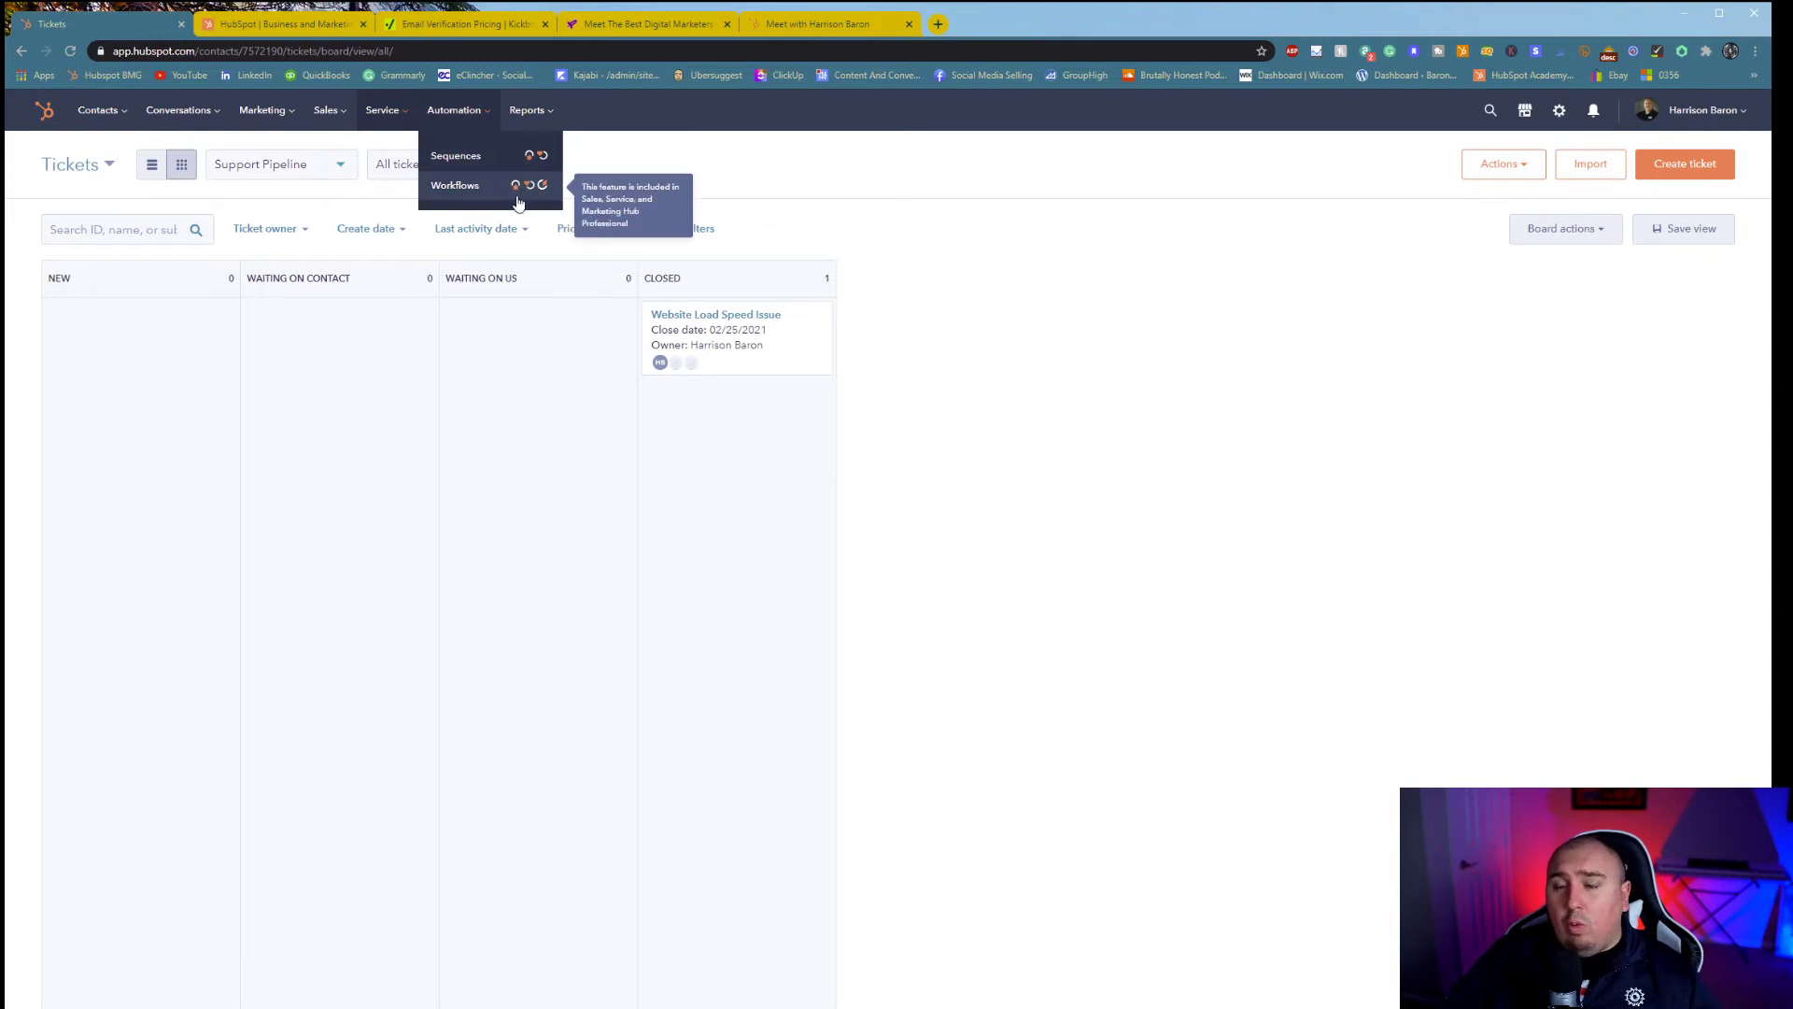
mouse_move(533, 113)
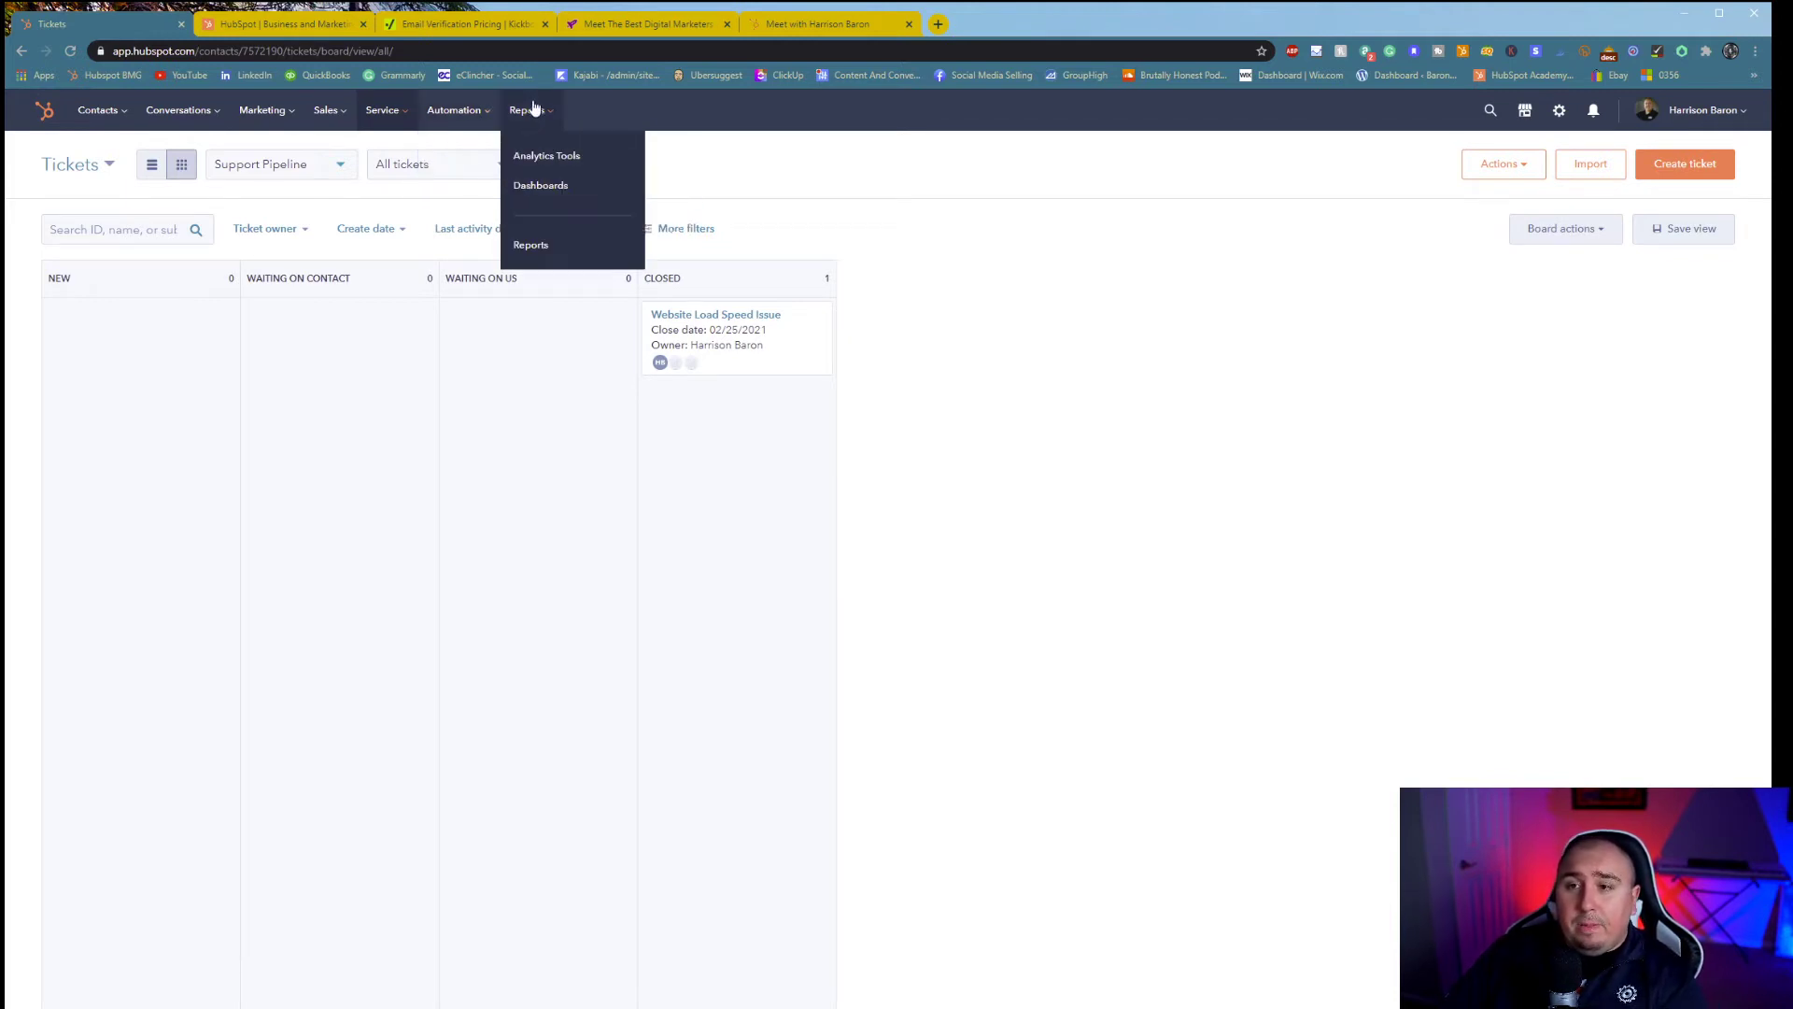
- Try the Traffic Analytics tool under Analytics Tools and dismiss its Marketing Hub upgrade offer
left_click(546, 157)
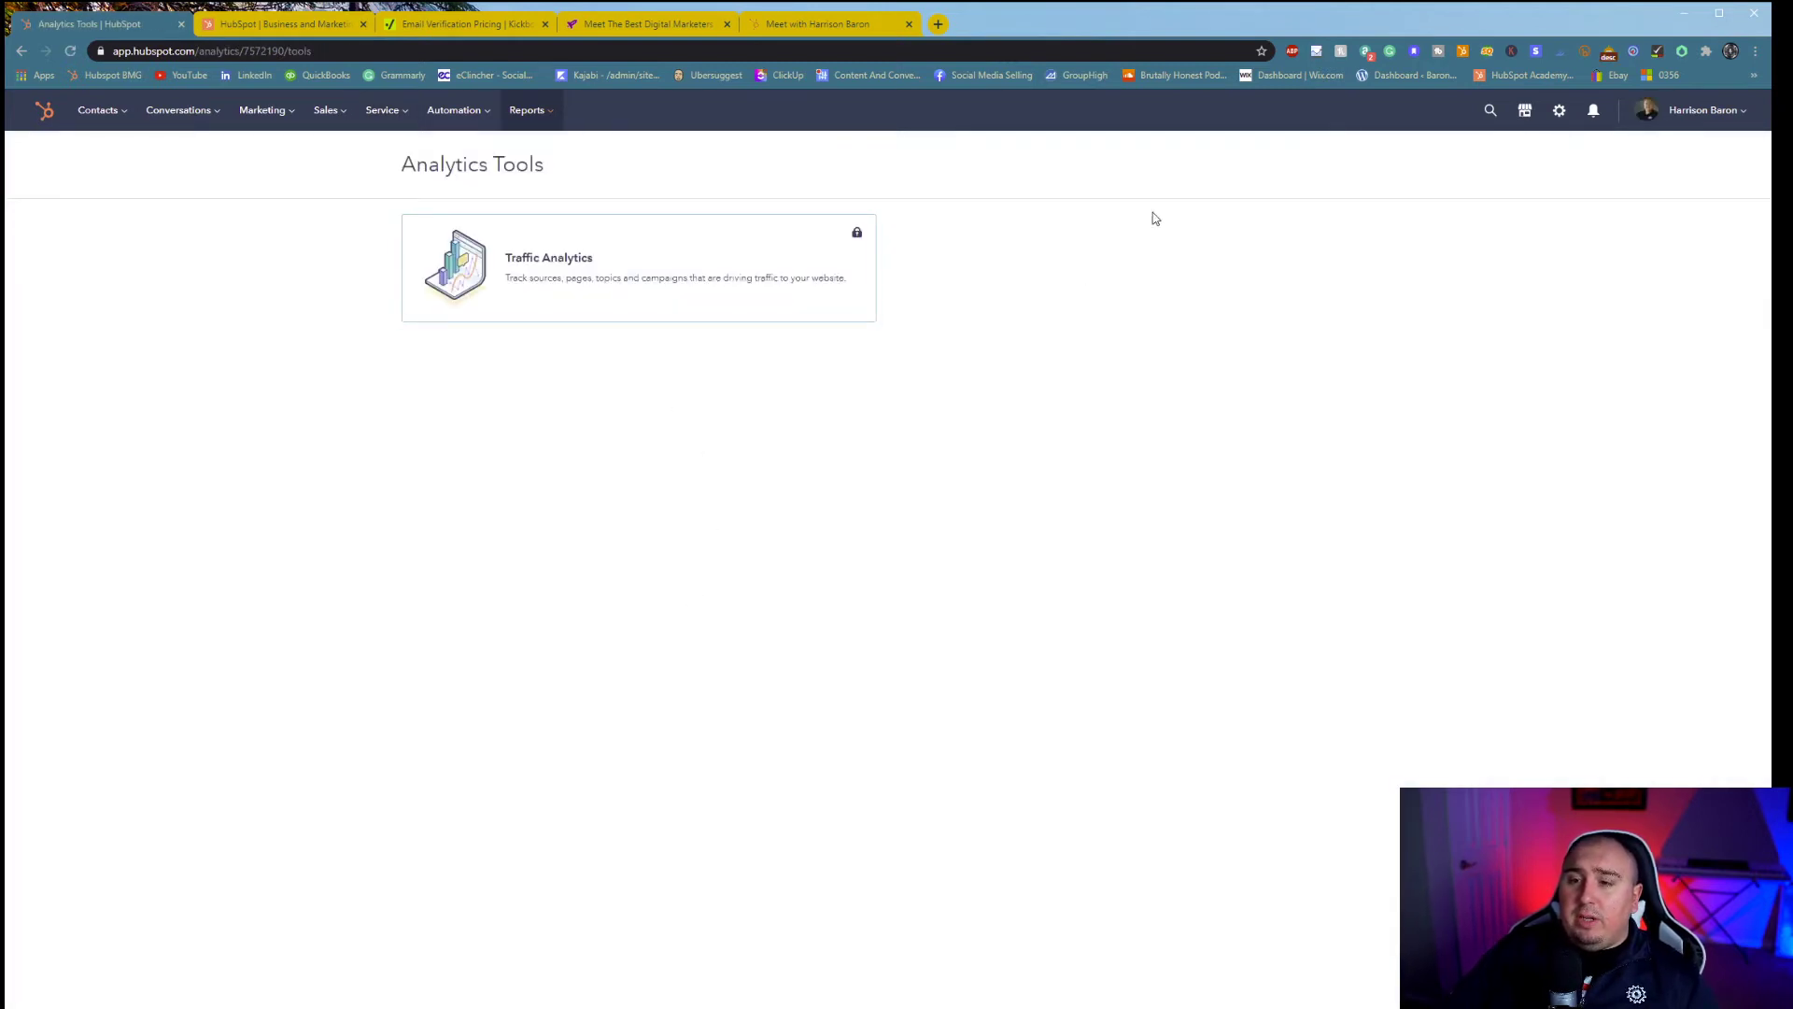
left_click(753, 292)
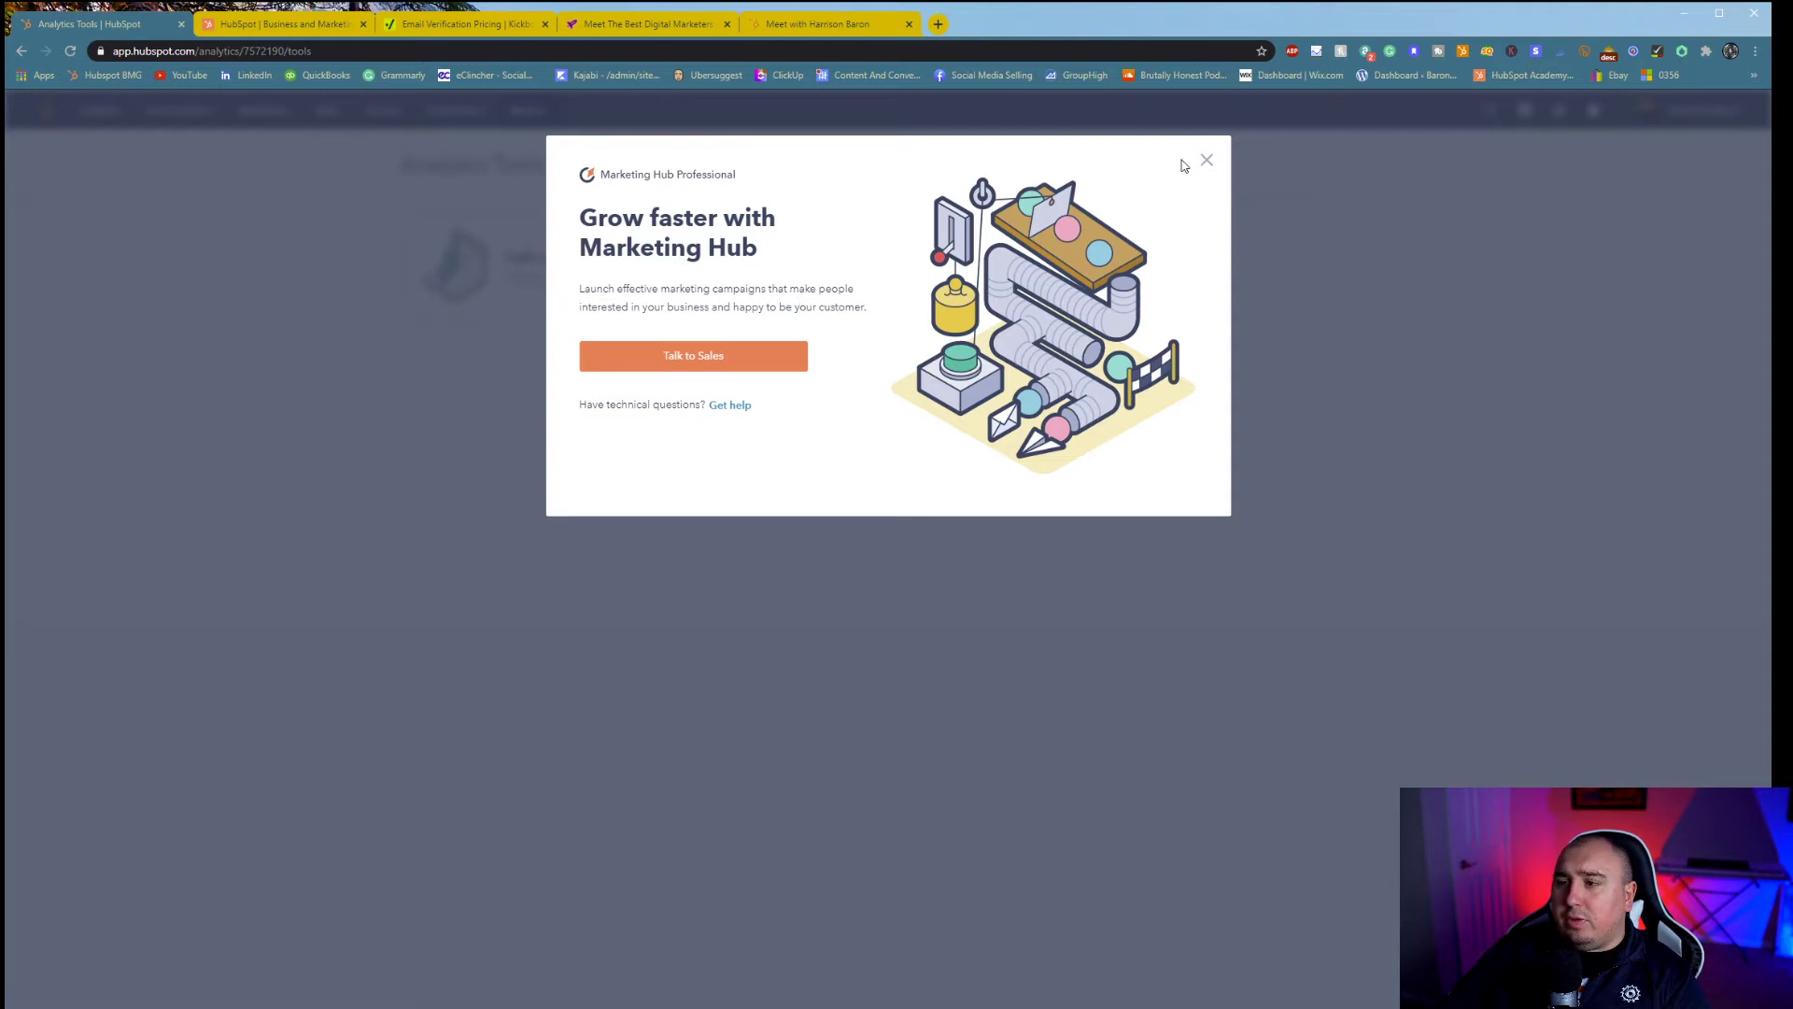
left_click(1206, 161)
- Browse the Dashboard Library down to the Website Visits & Engagements template
mouse_move(523, 116)
left_click(560, 193)
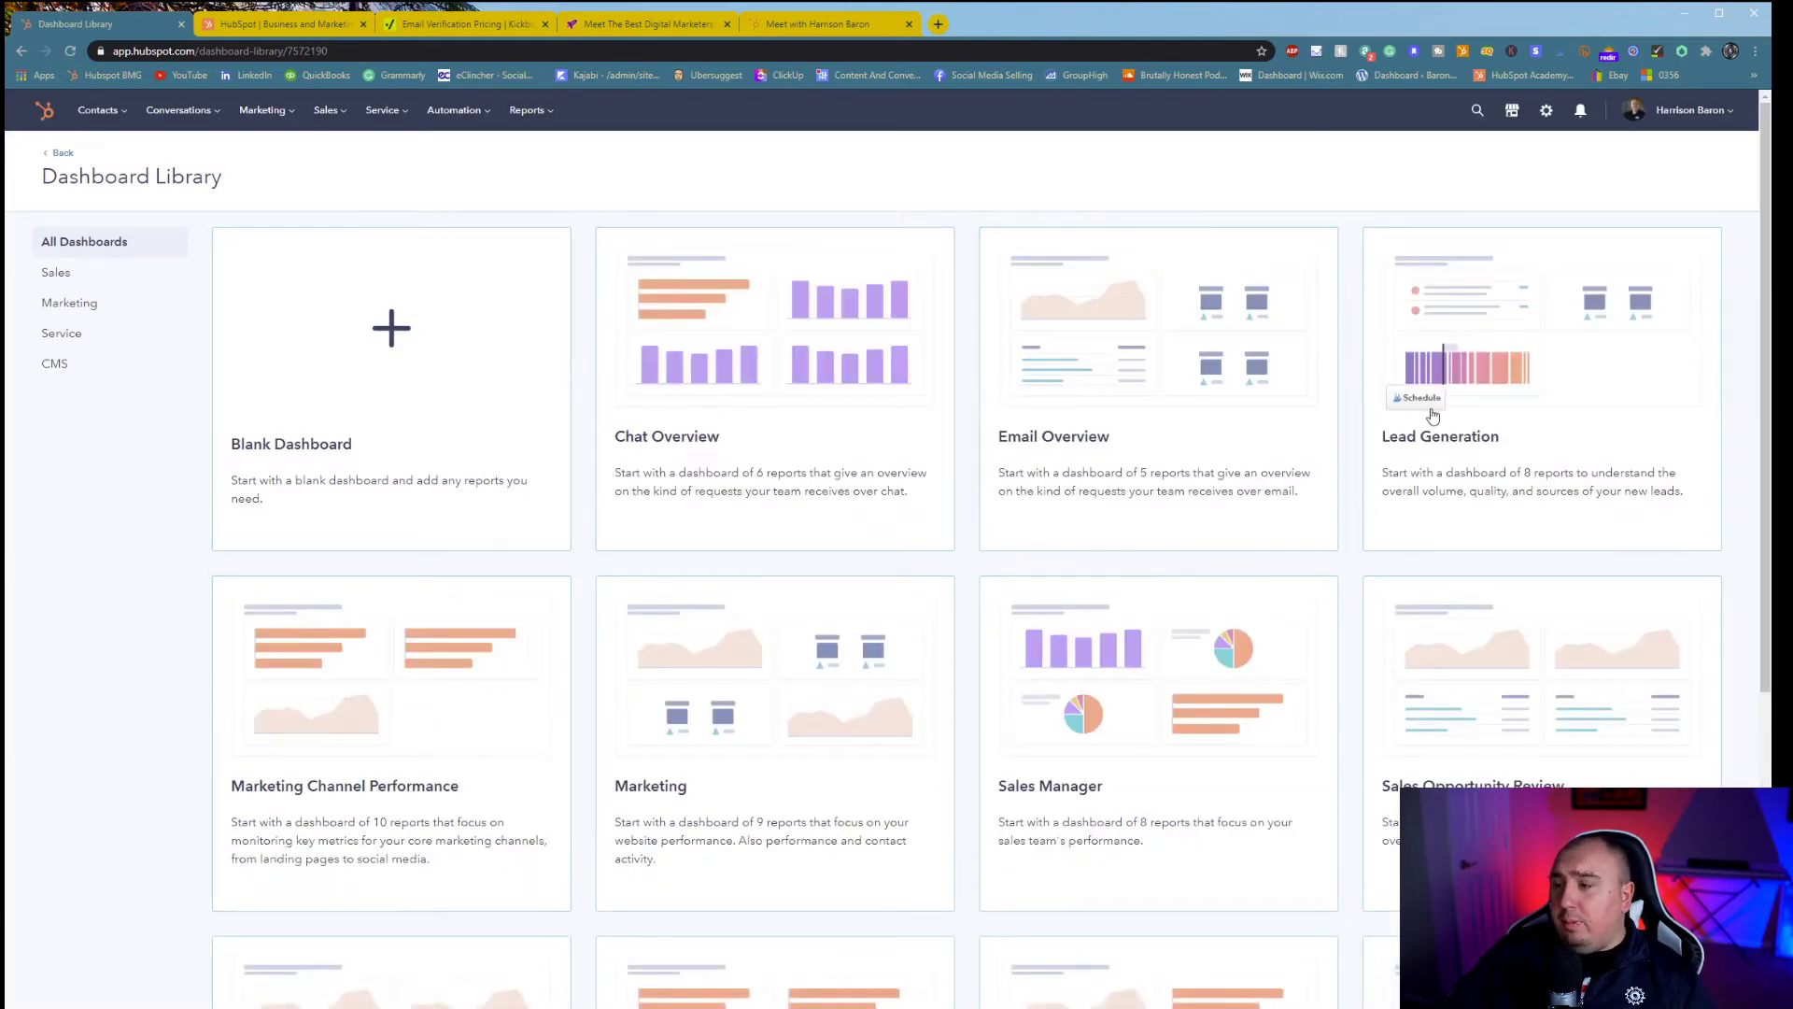
scroll(429, 723, "down", 2)
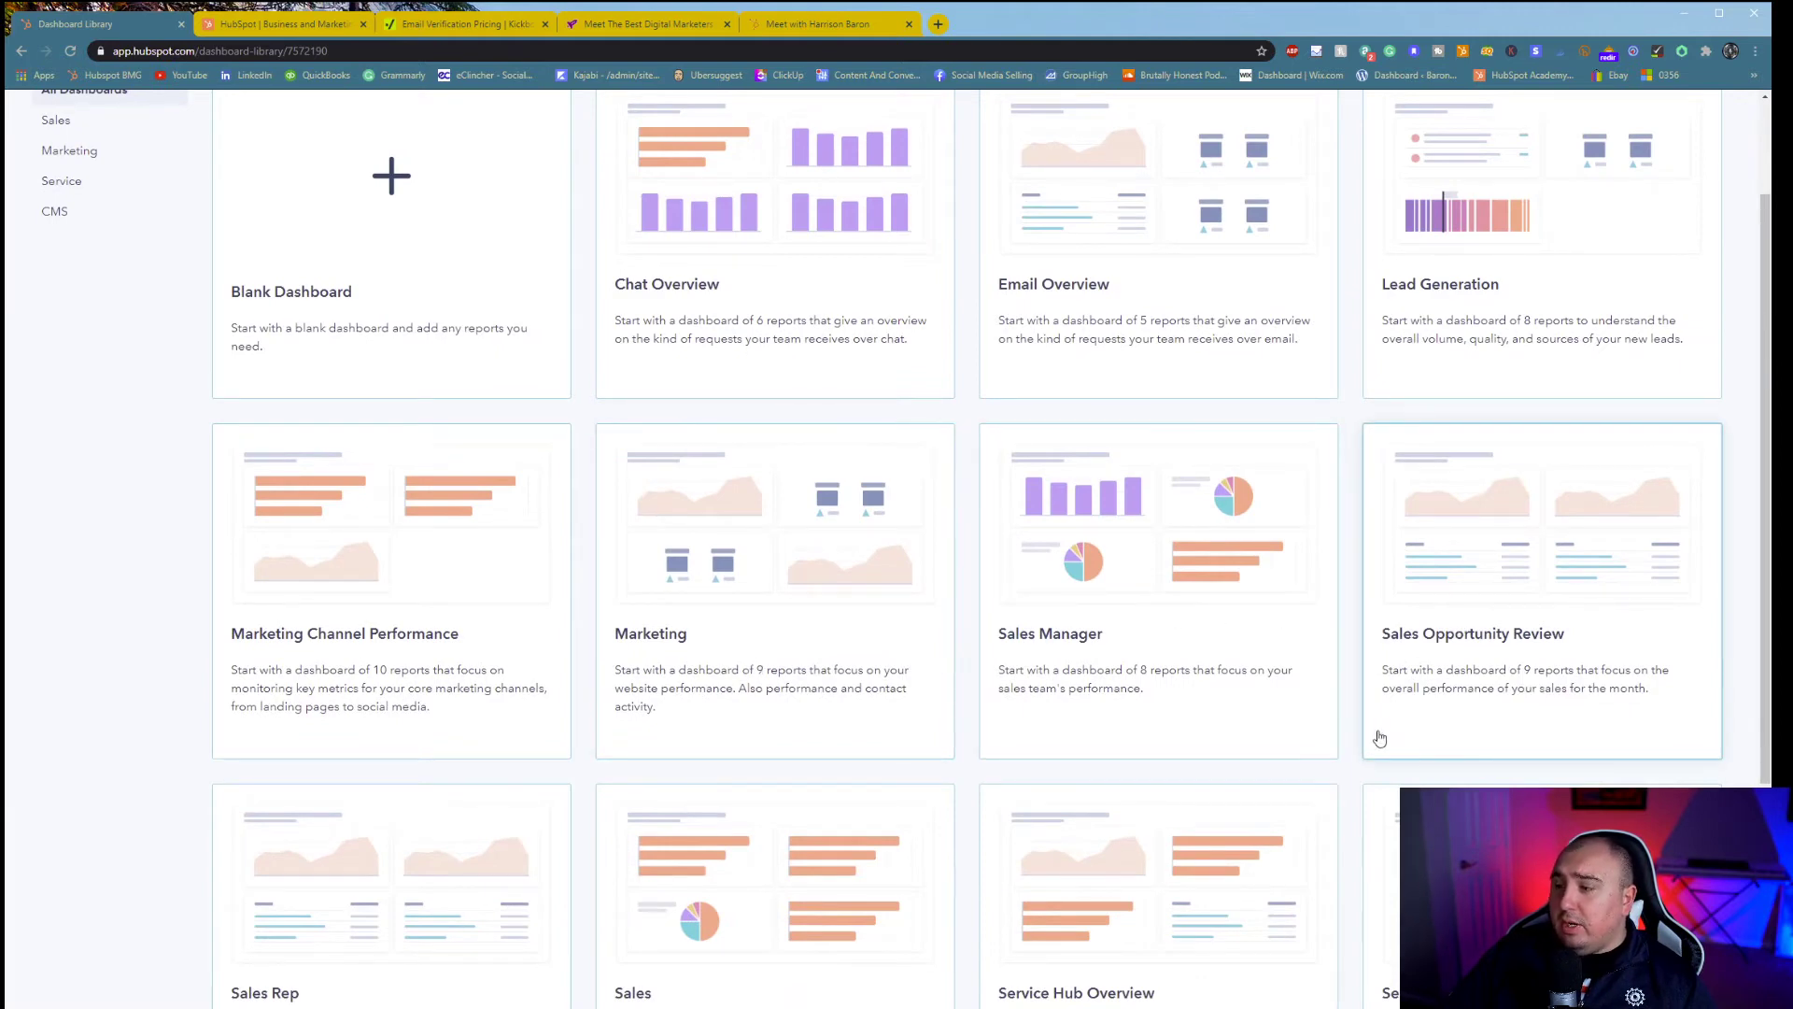
scroll(1027, 747, "down", 3)
scroll(1158, 728, "down", 3)
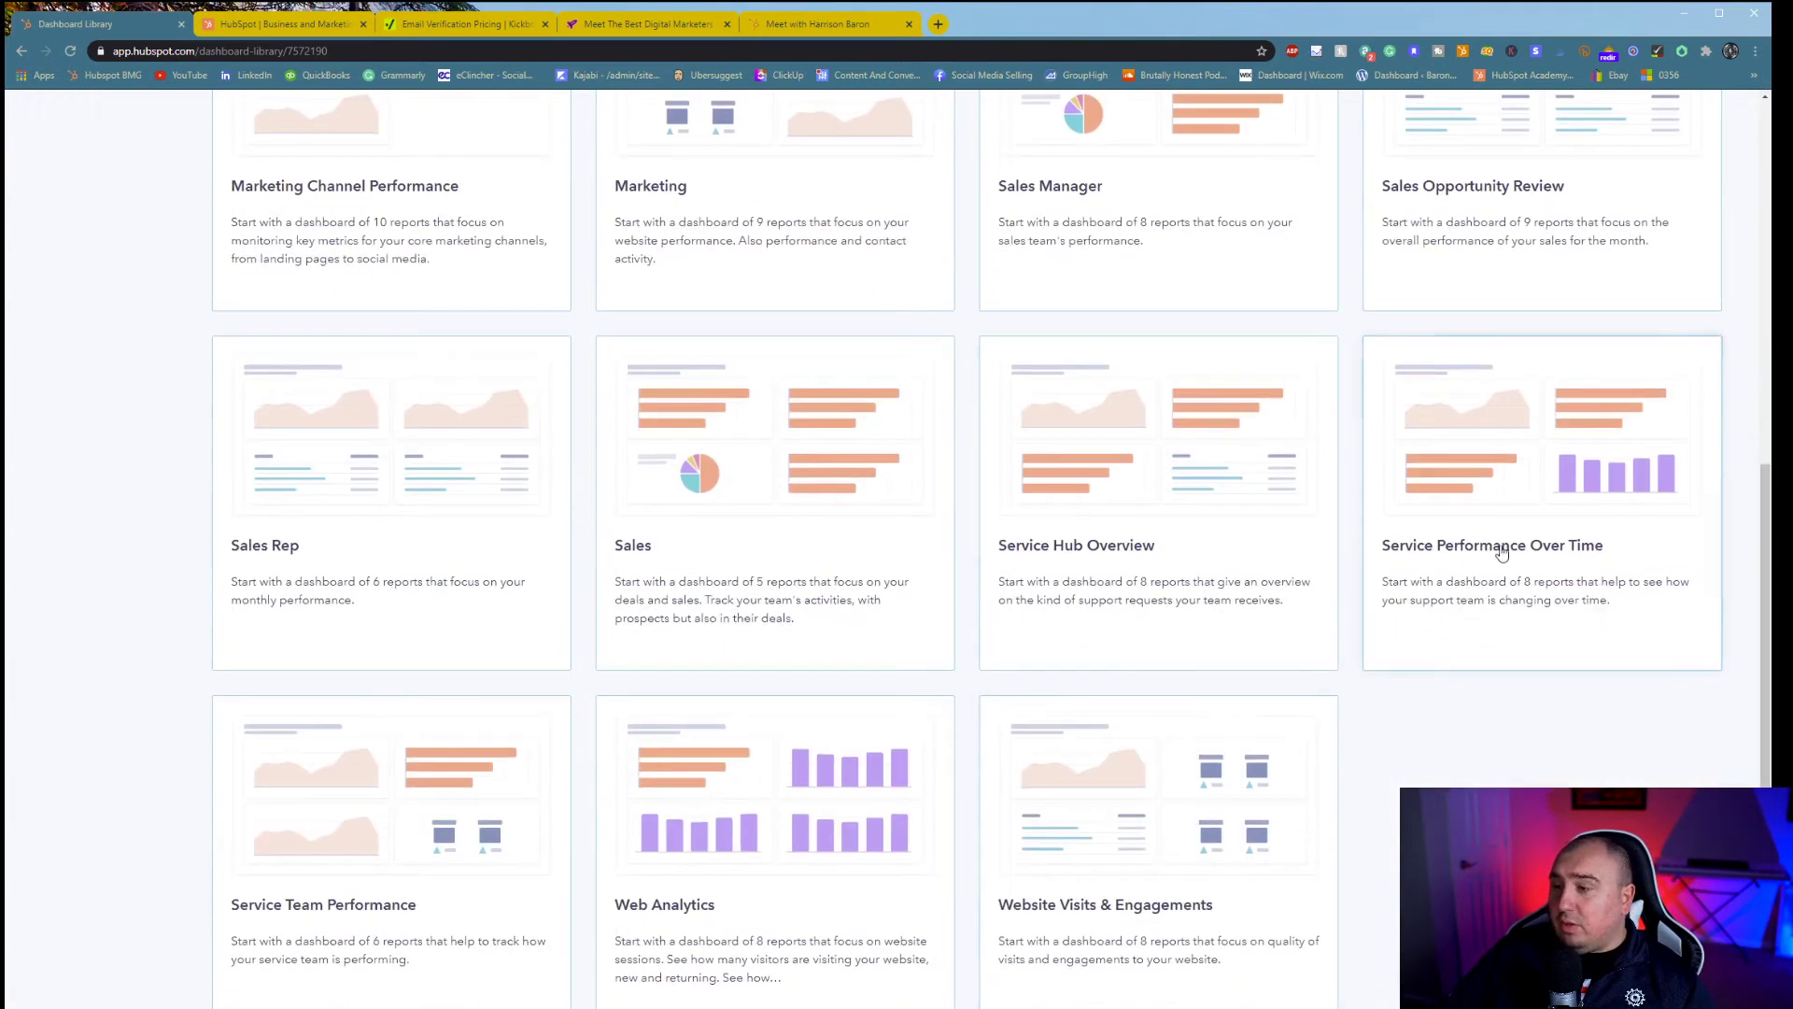
- Create a Website Visits & Engagements dashboard with all eight reports, editable by everyone
left_click(1135, 864)
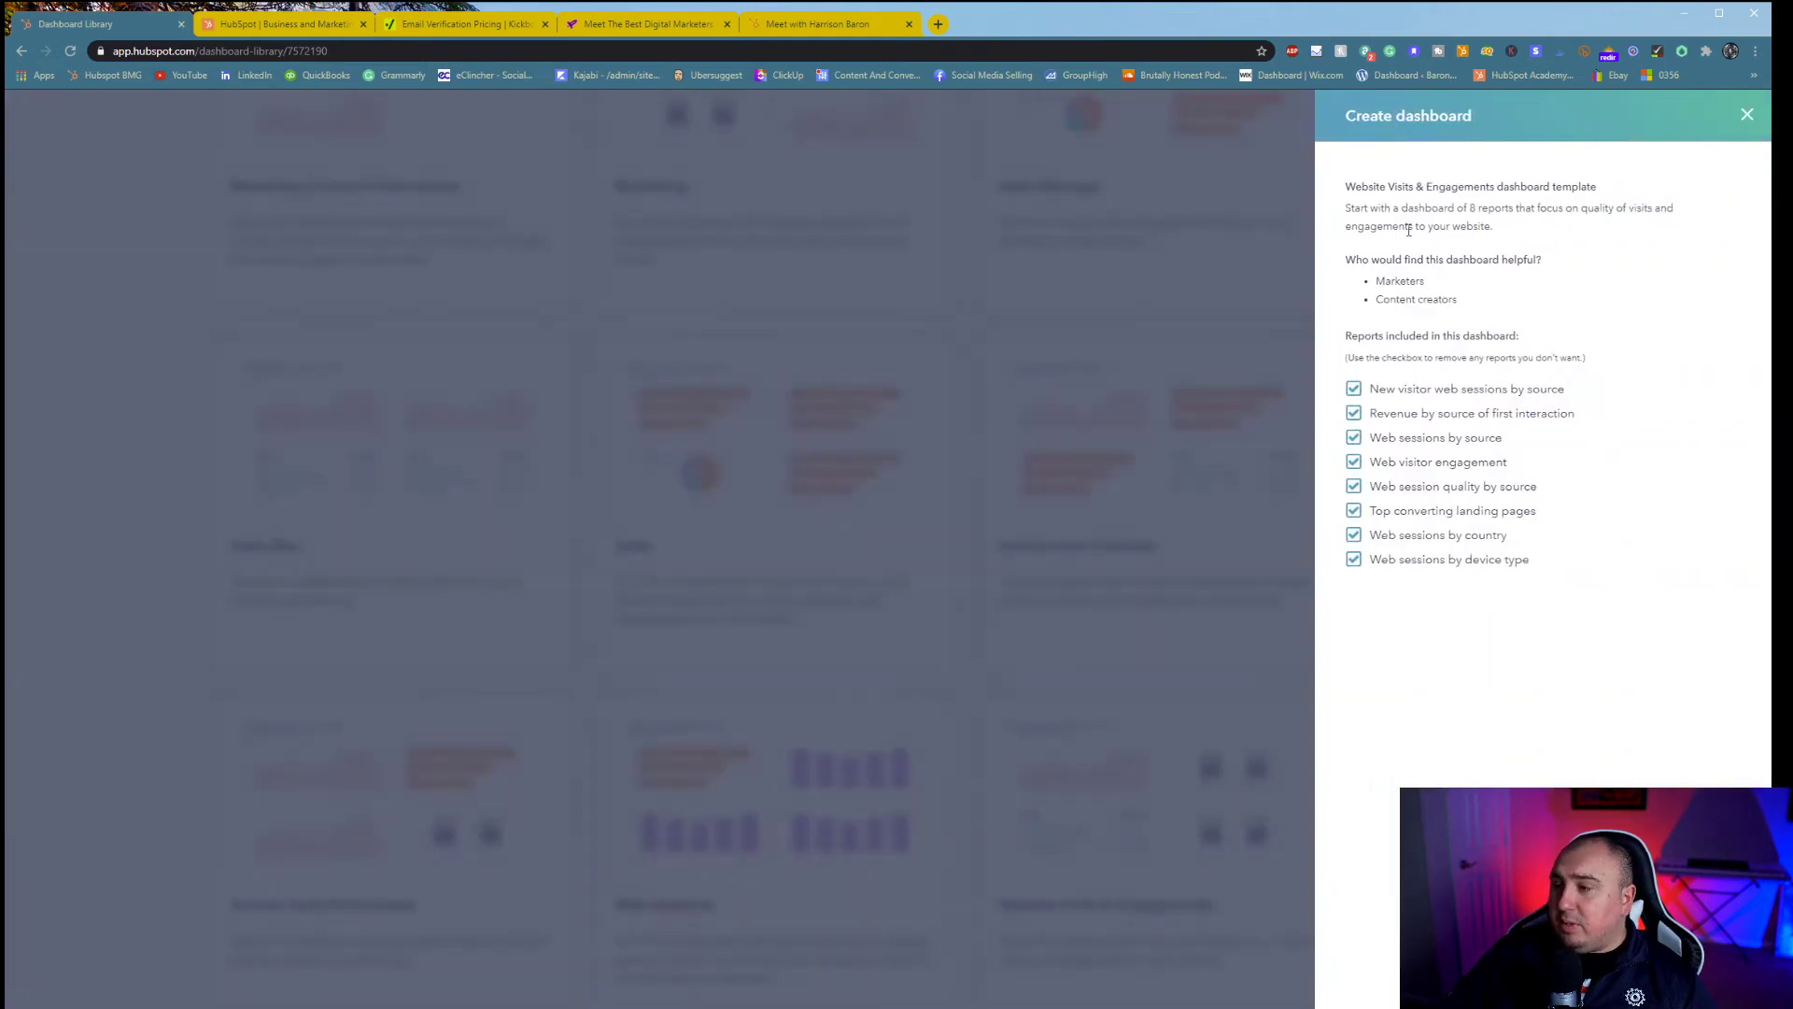
left_click(1715, 977)
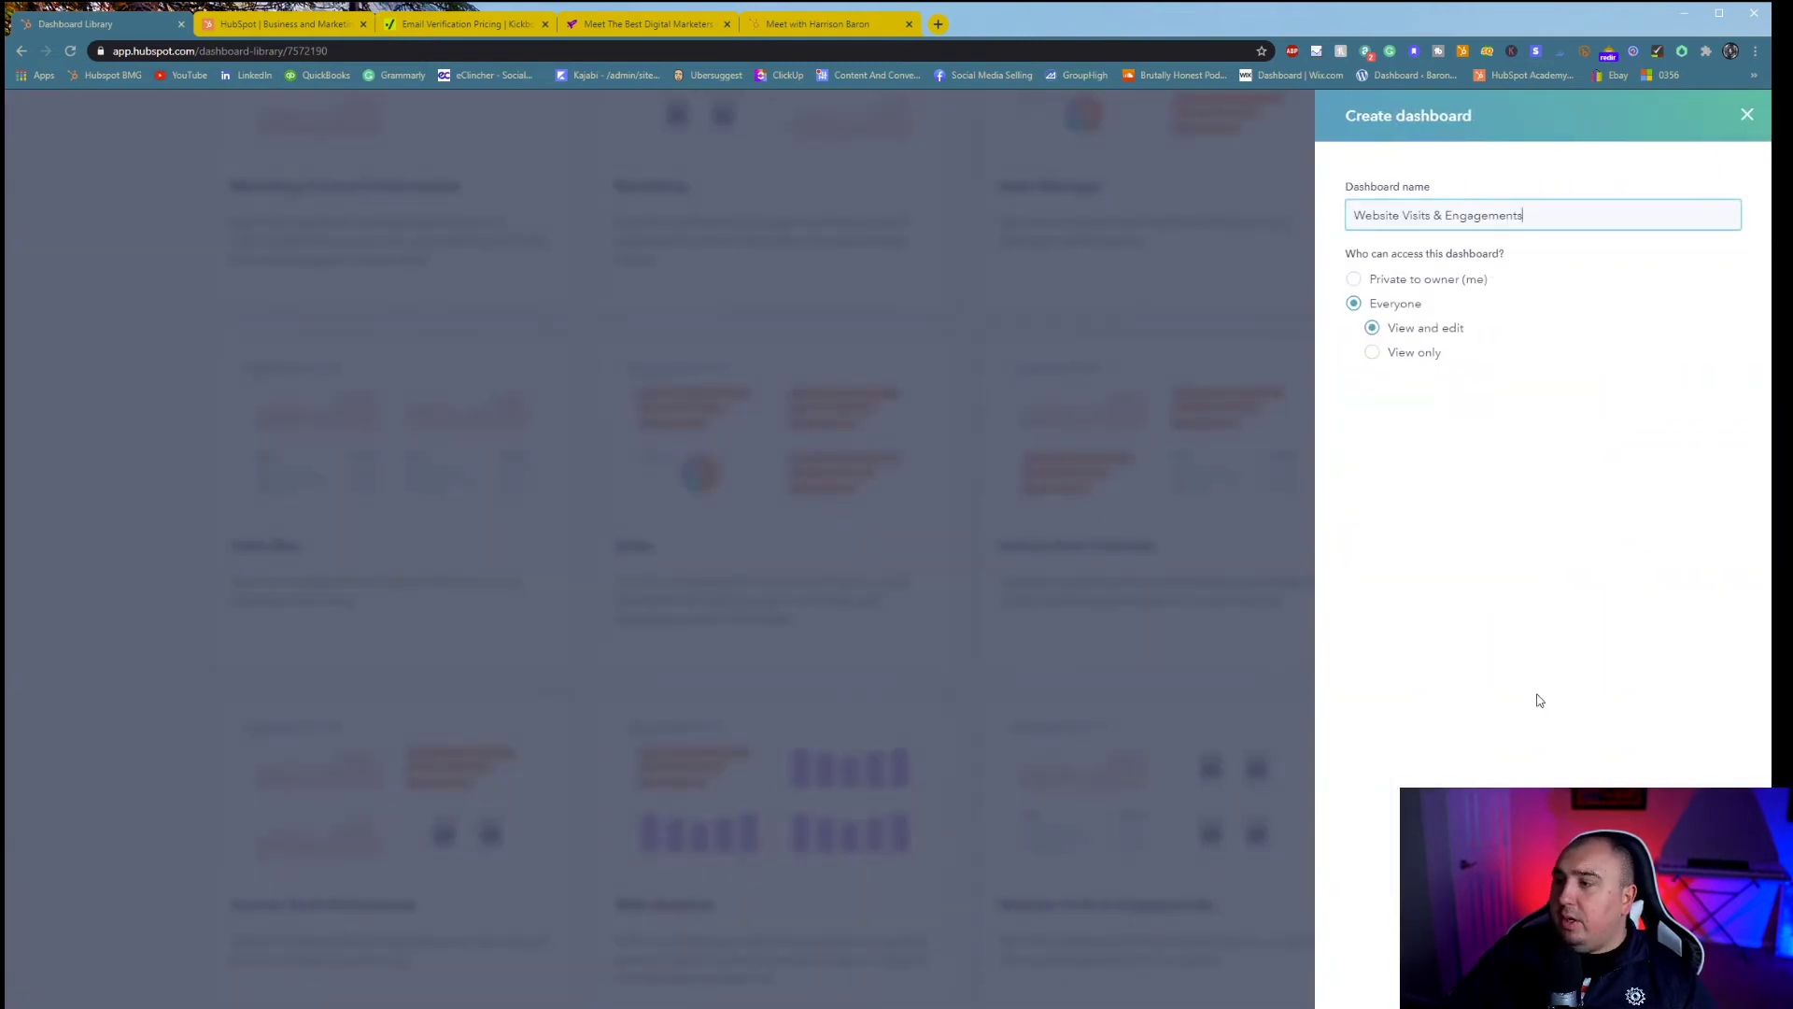
left_click(1715, 977)
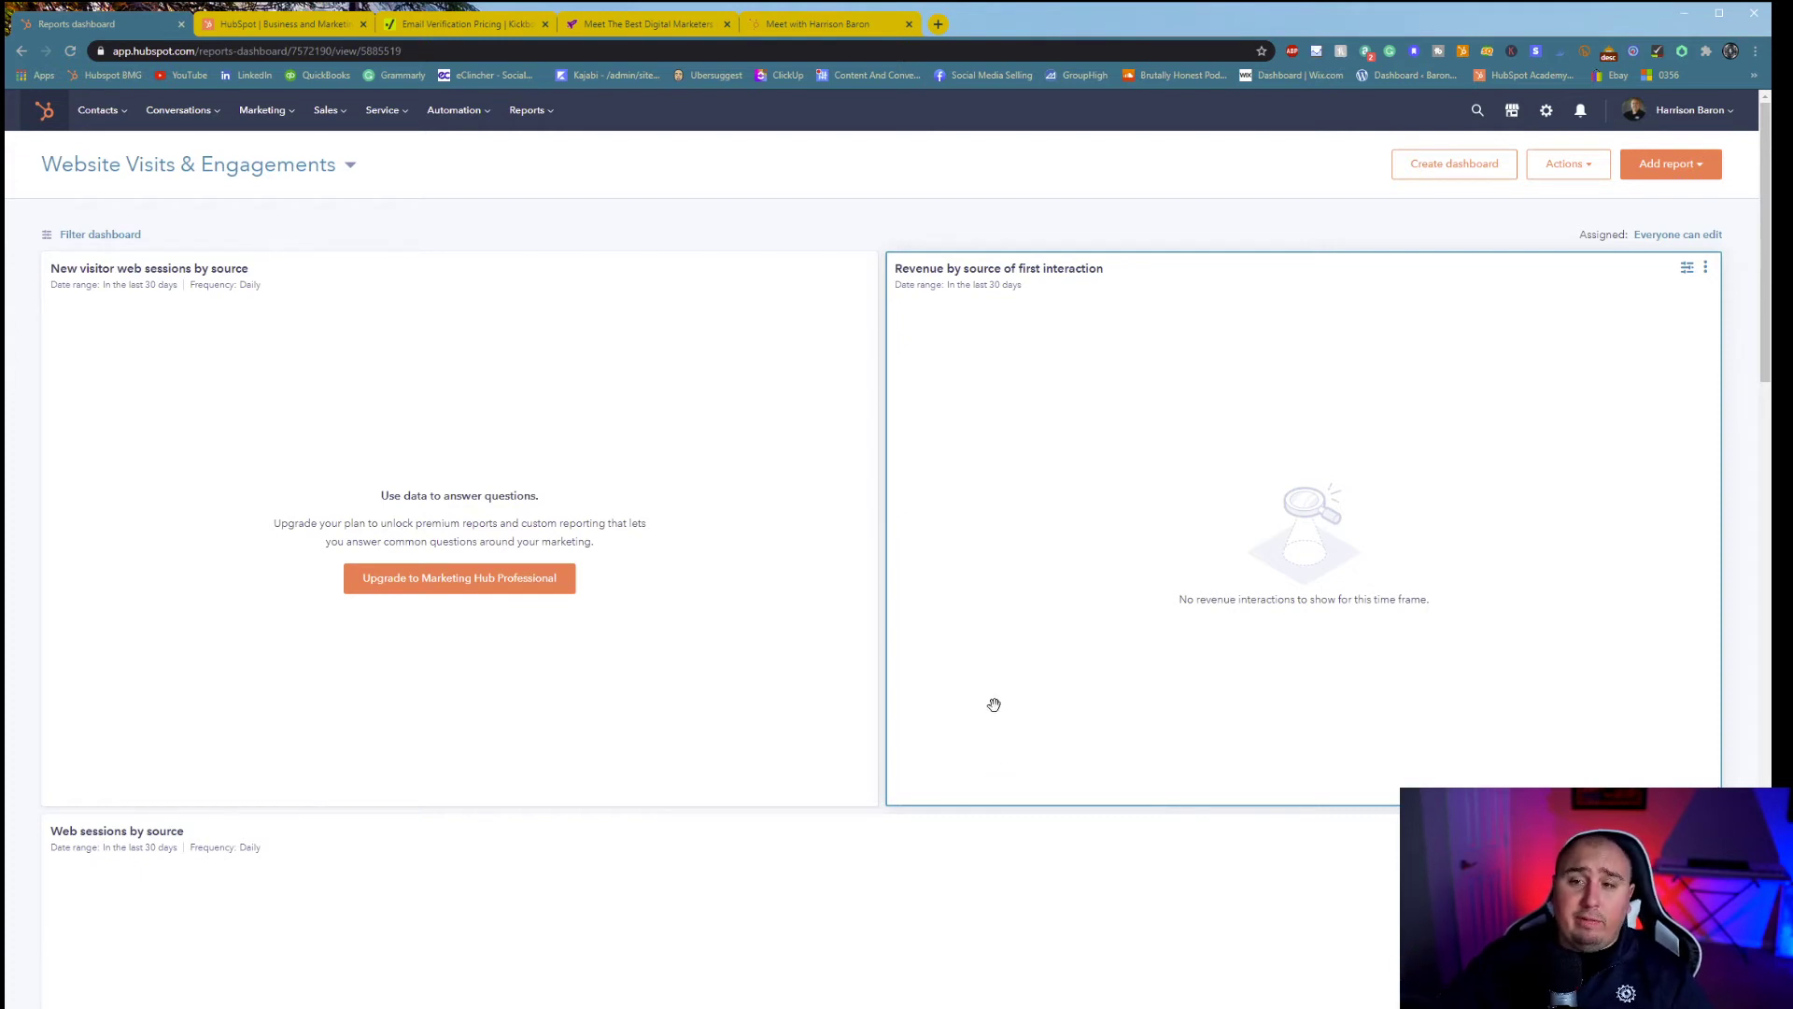
left_click(530, 112)
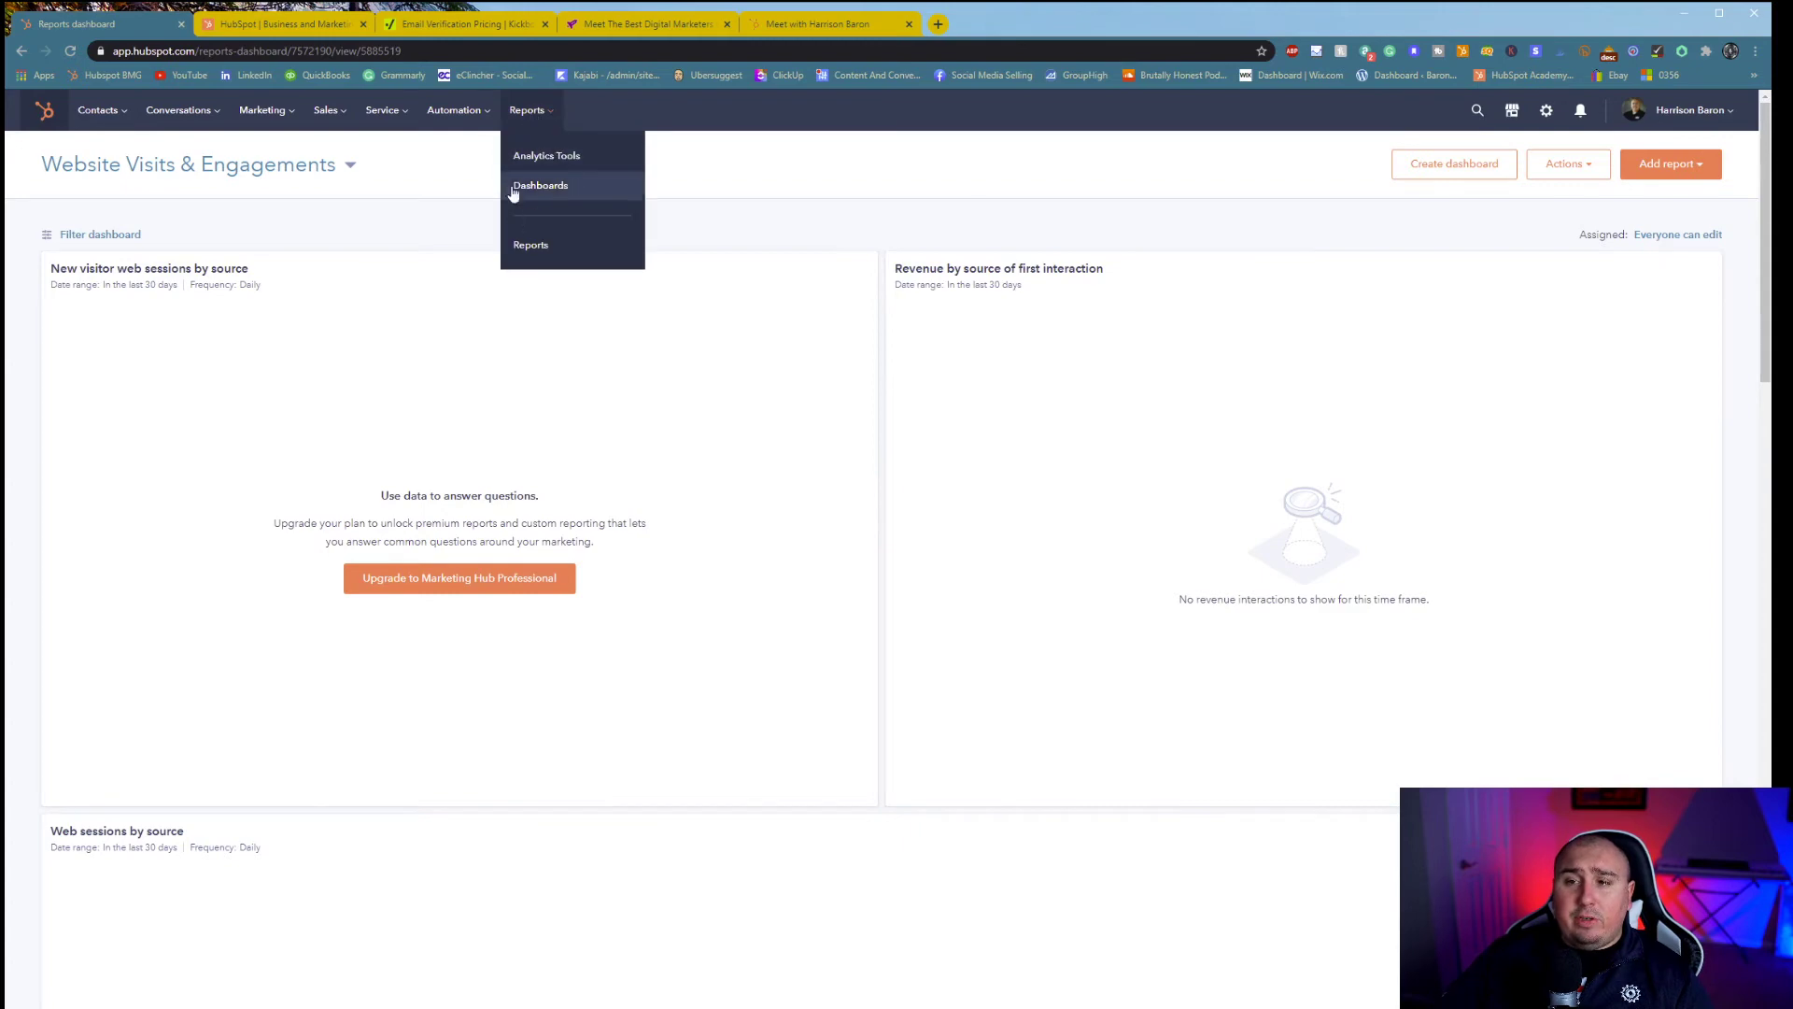
mouse_move(329, 111)
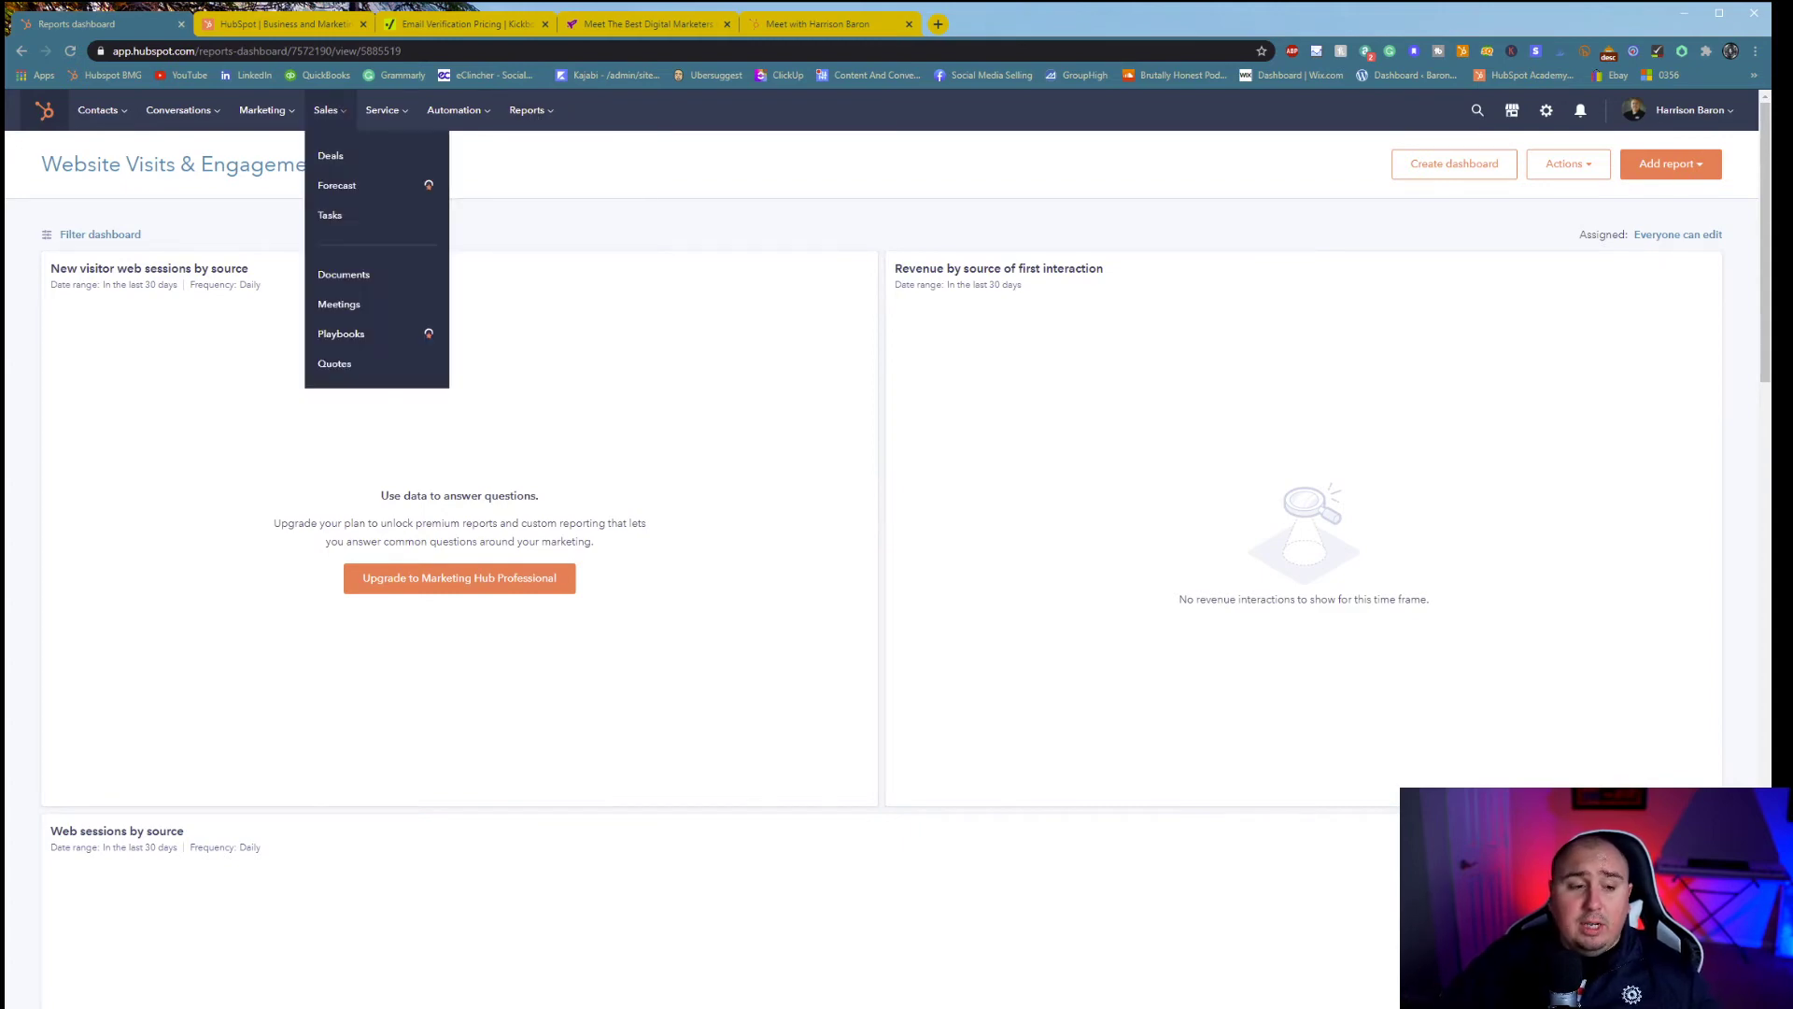
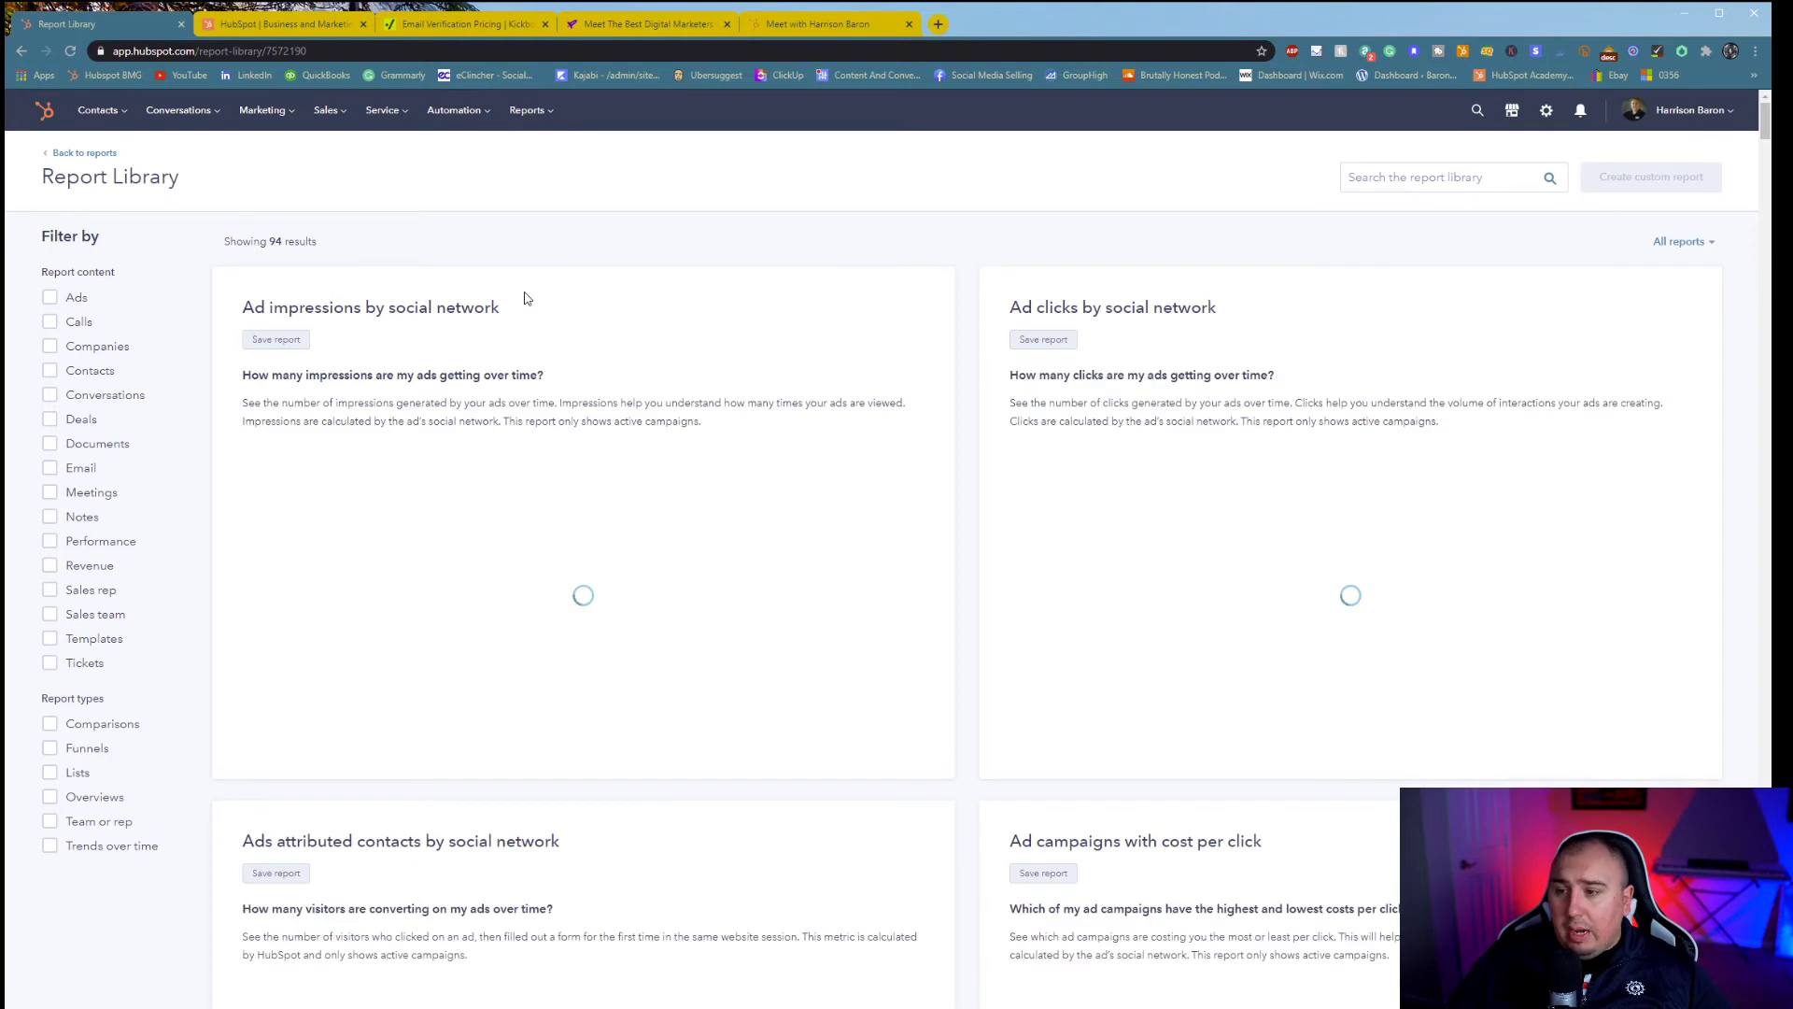
- Return from the Report Library to the All Reports list showing the eight Website Visits & Engagements reports
key("alt+Left")
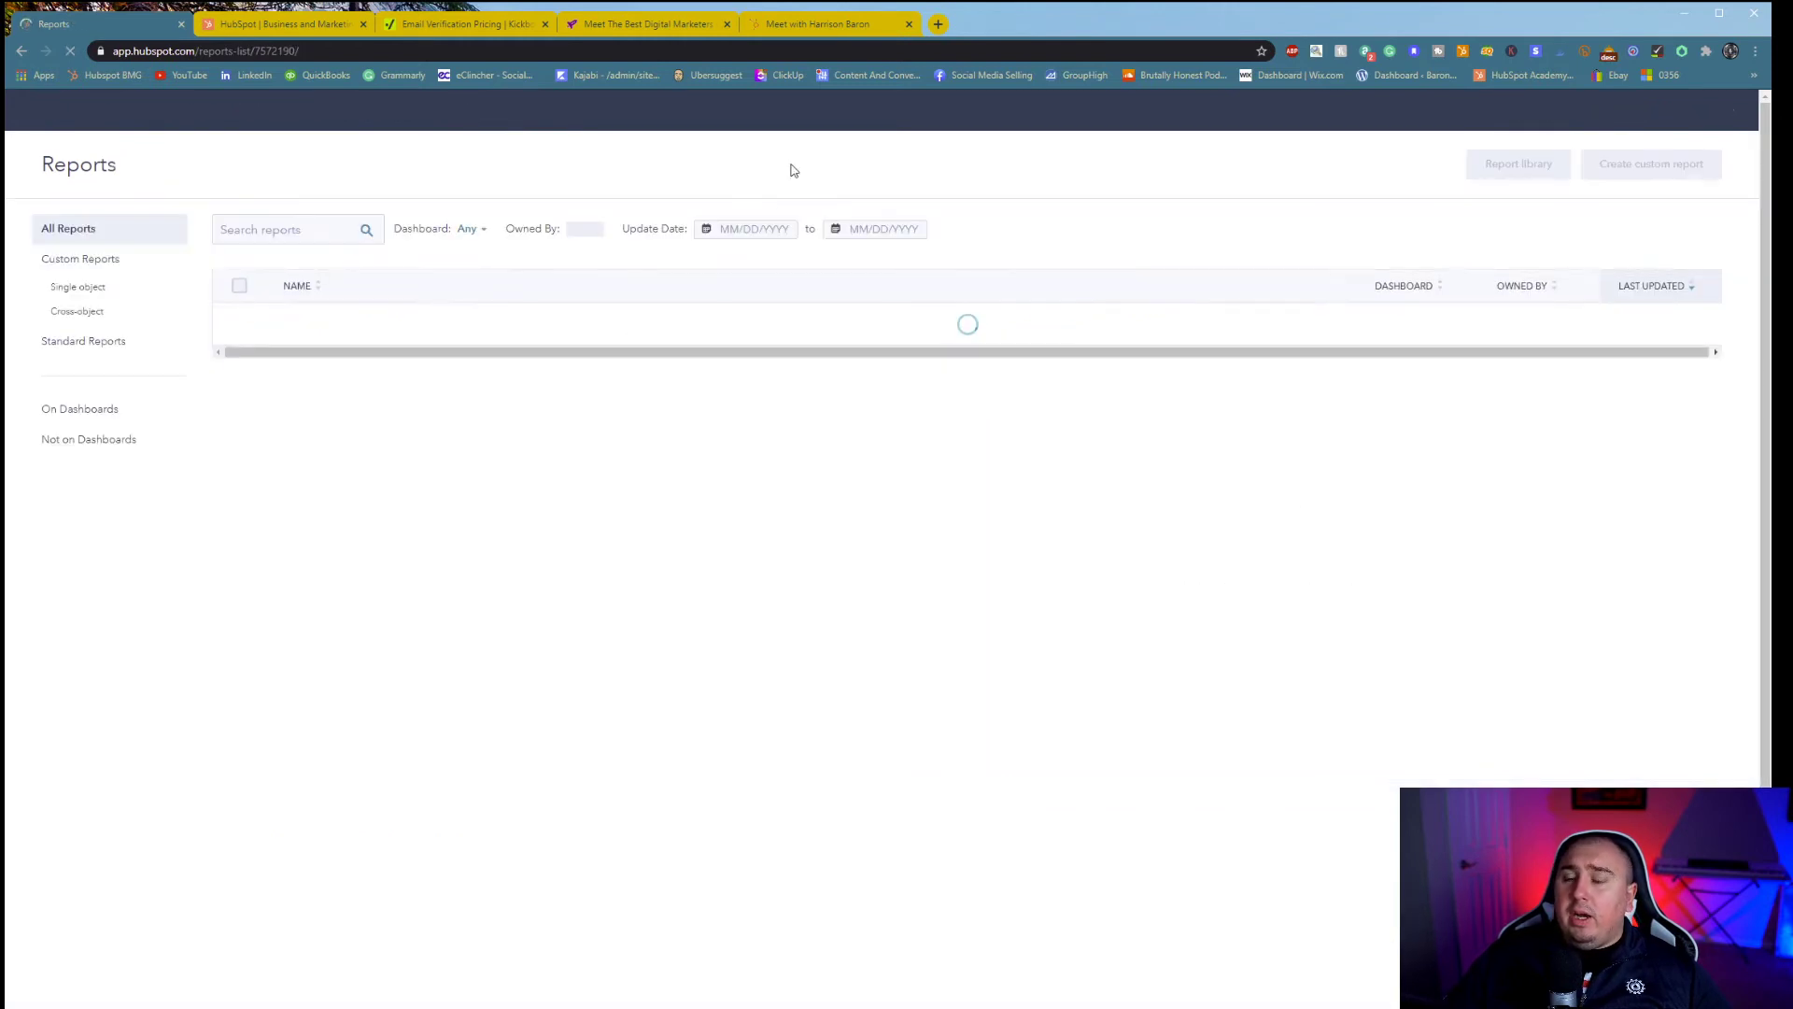
left_click_drag(733, 204, 604, 166)
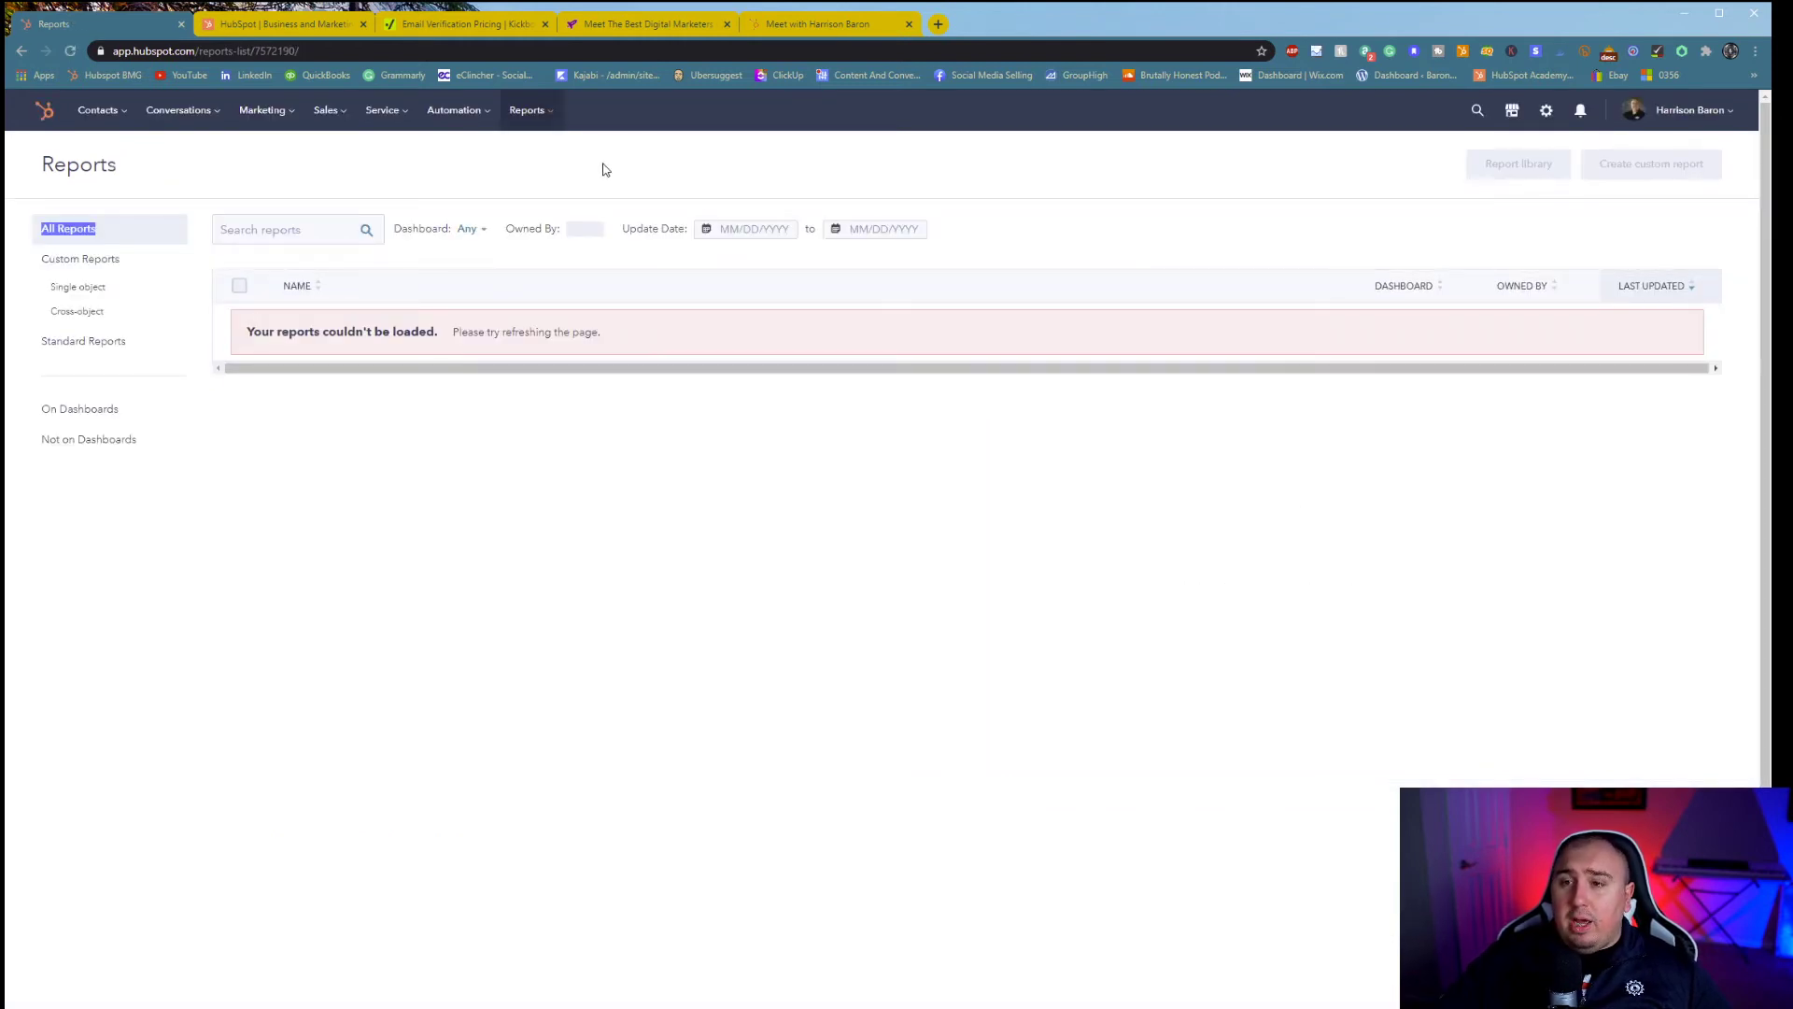
left_click(526, 124)
left_click(537, 246)
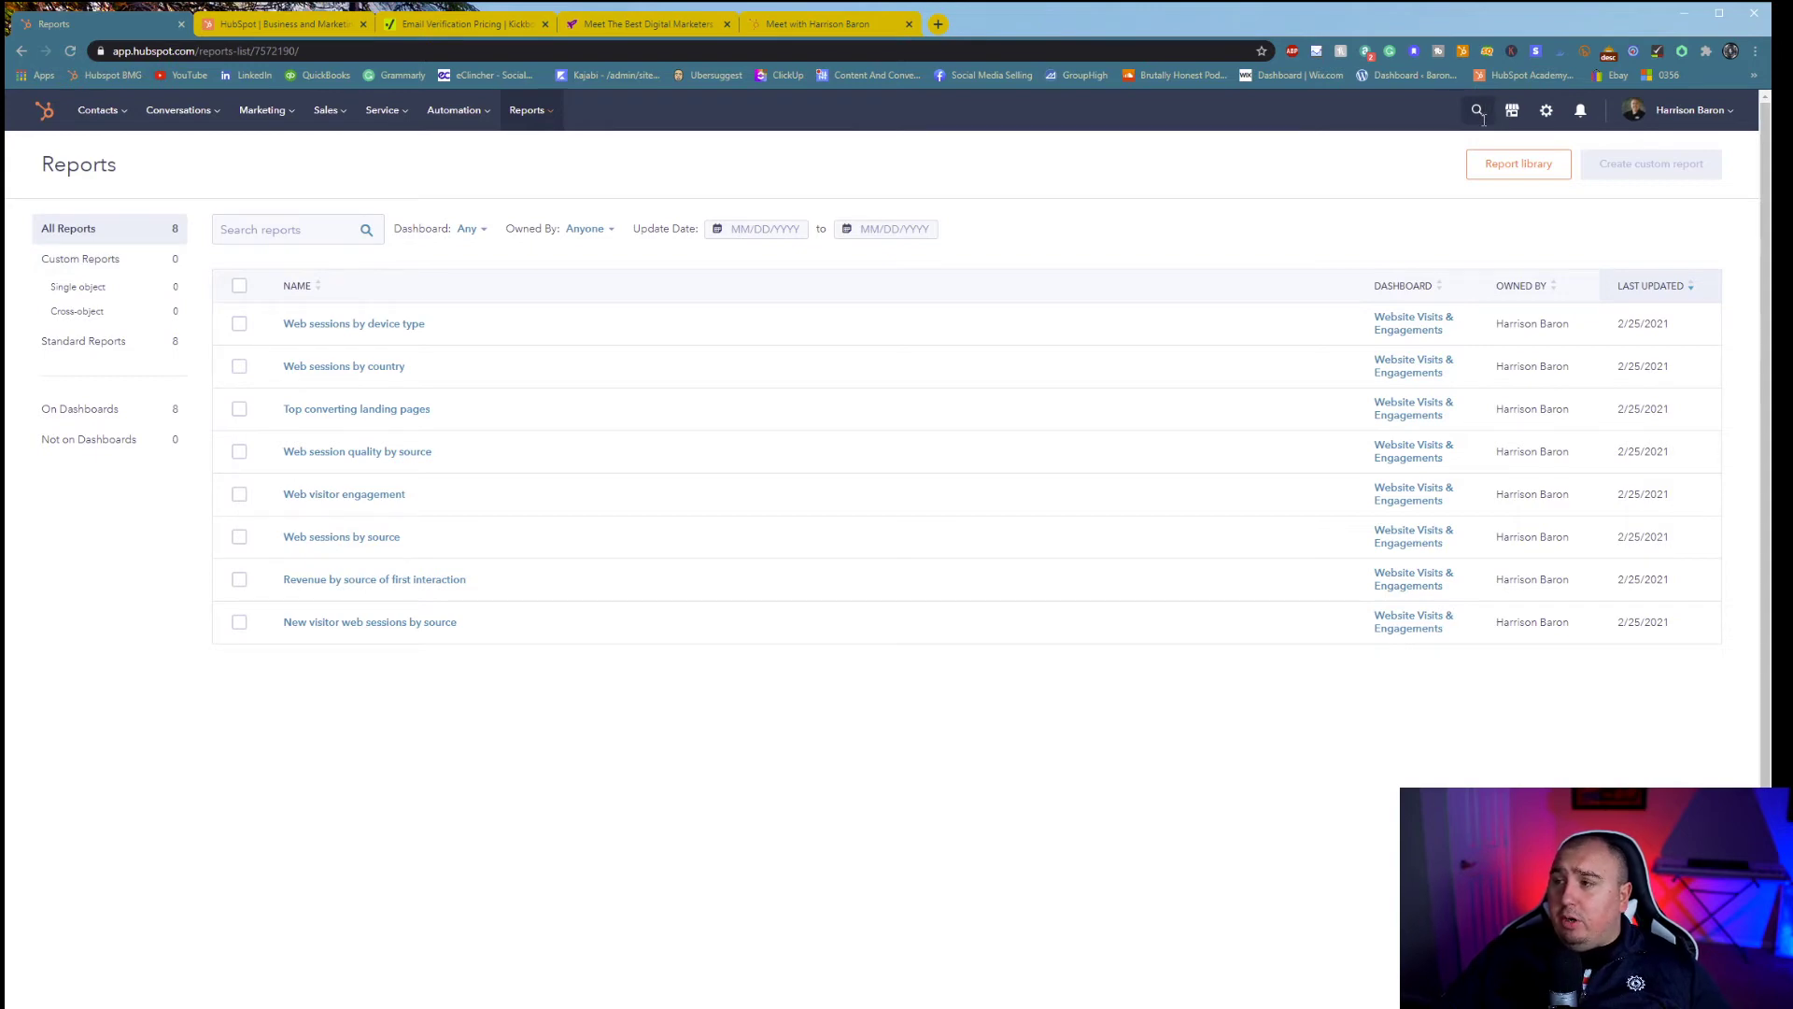
- Find a contact through global search, open their record and dismiss the follow-up task header
left_click(1477, 112)
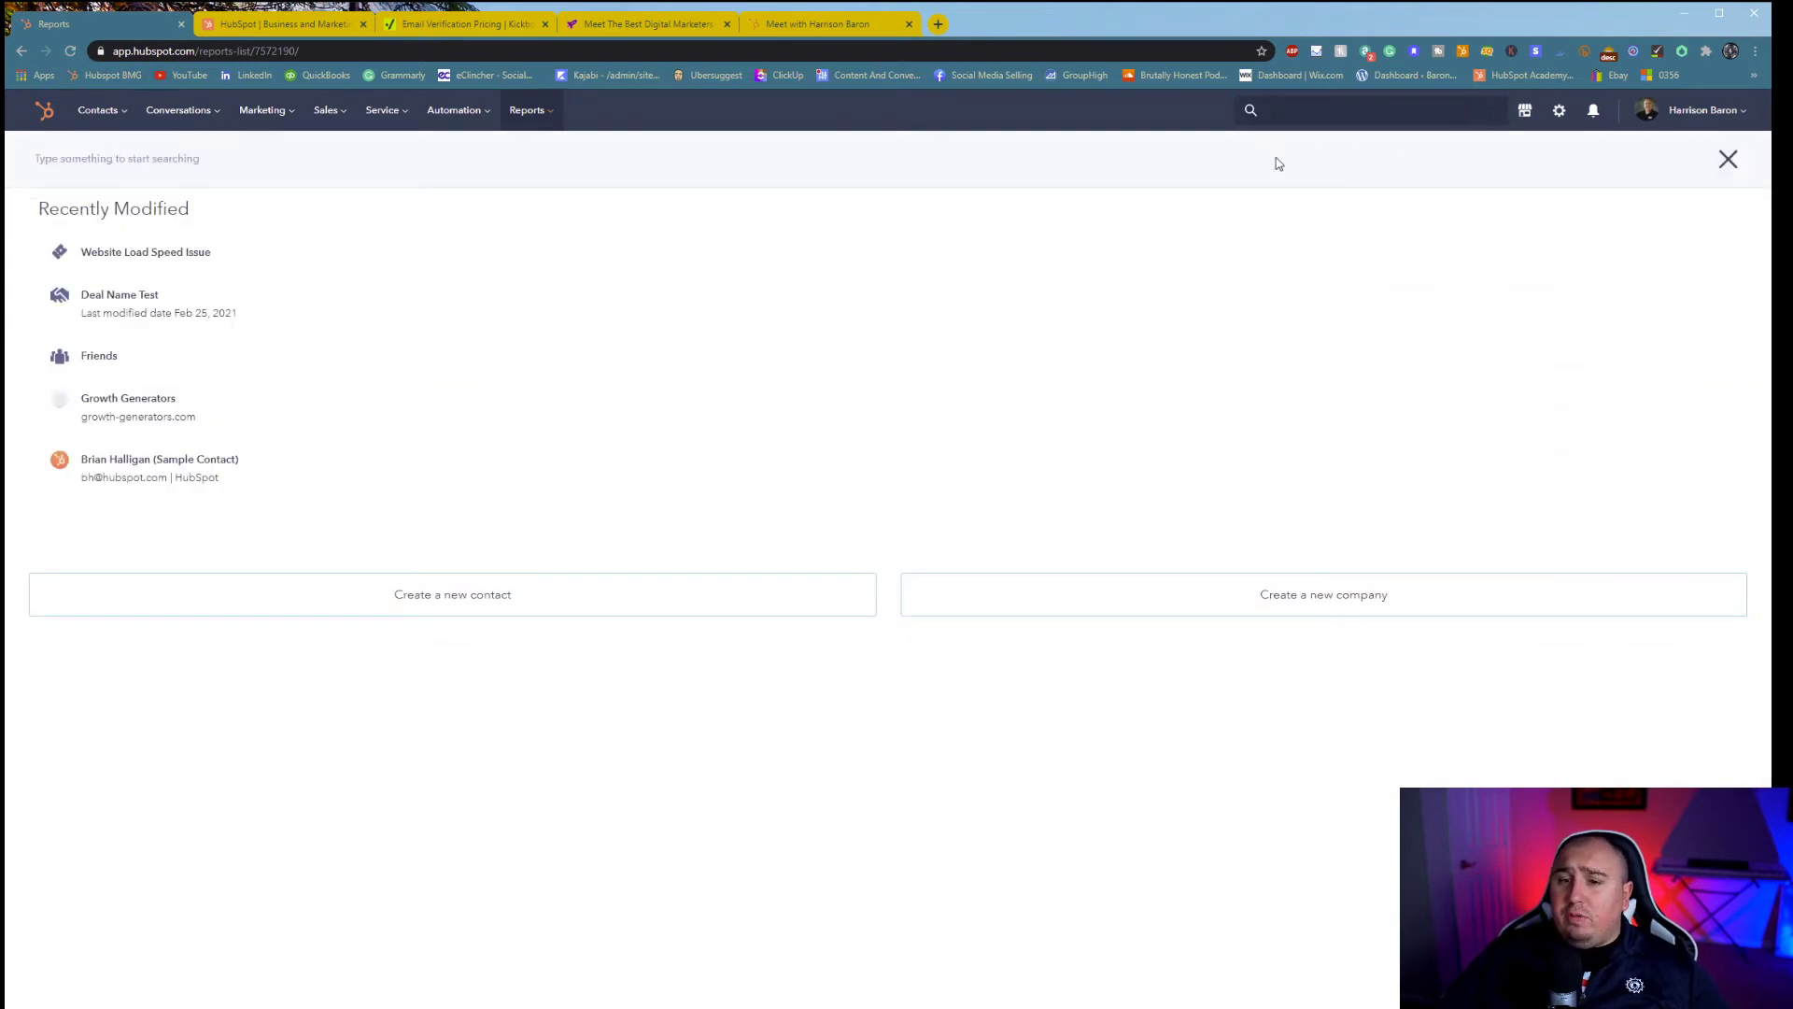
type("harrison")
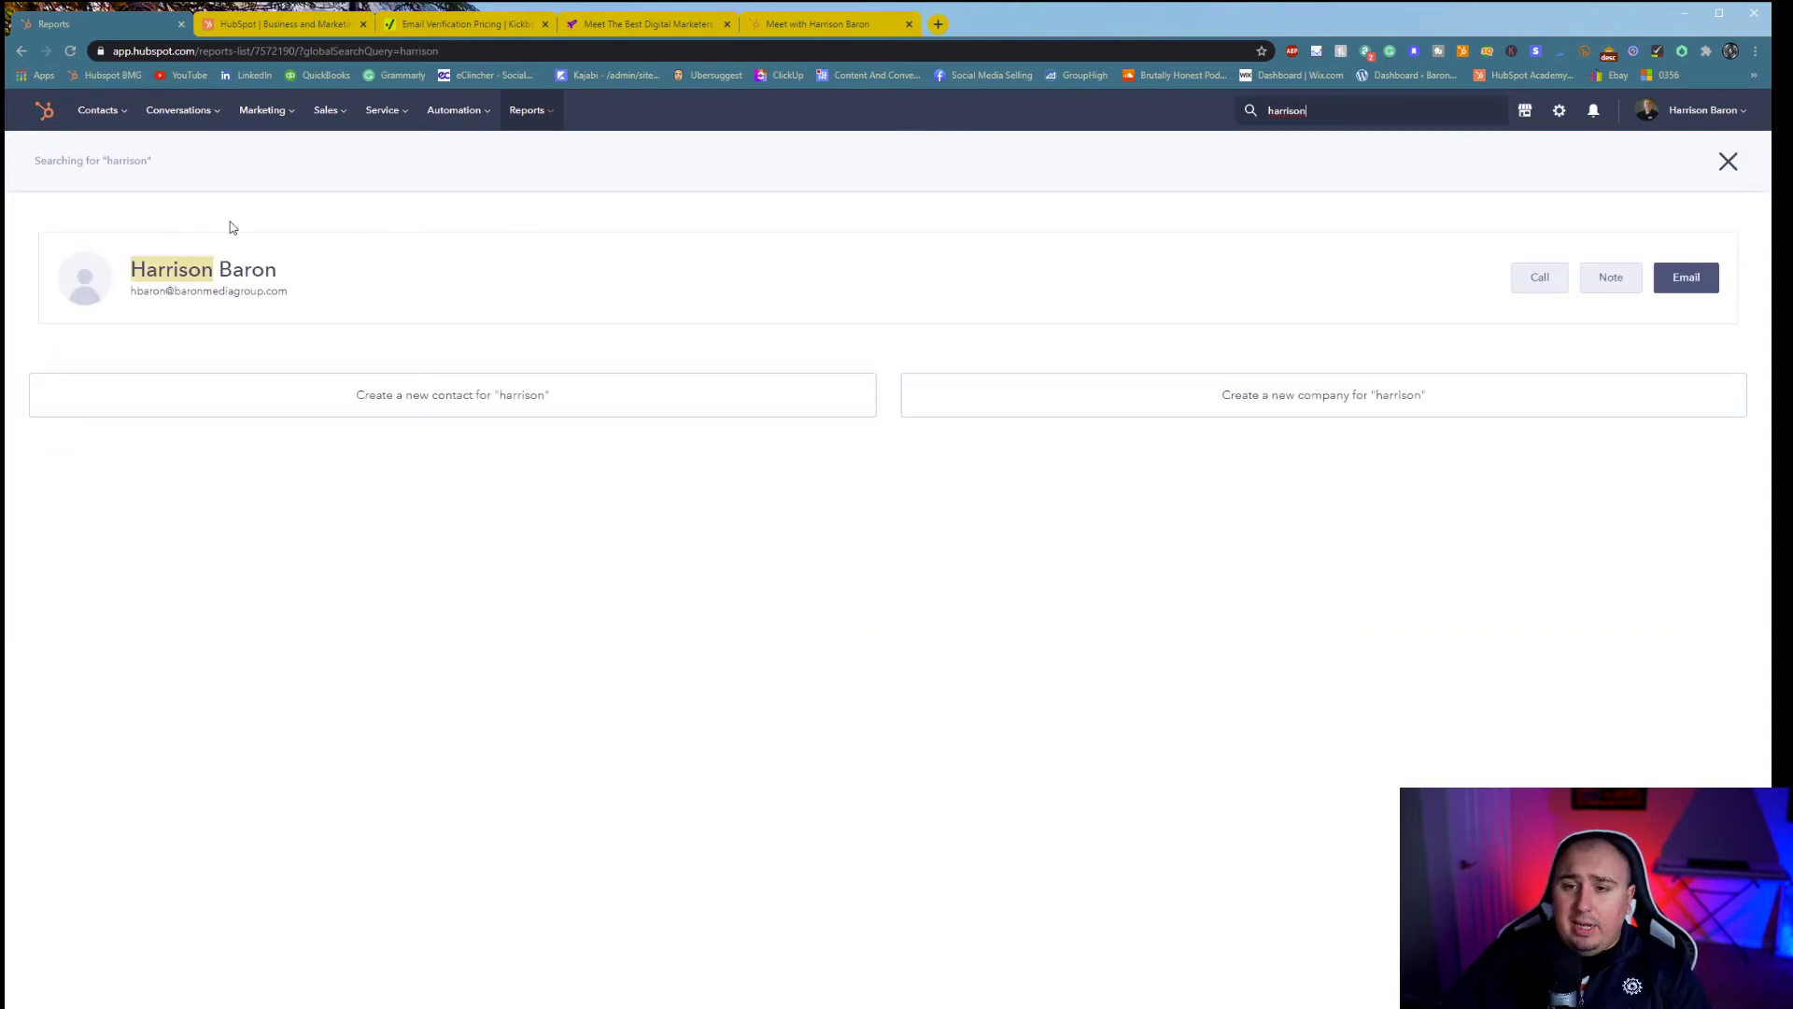
left_click(213, 270)
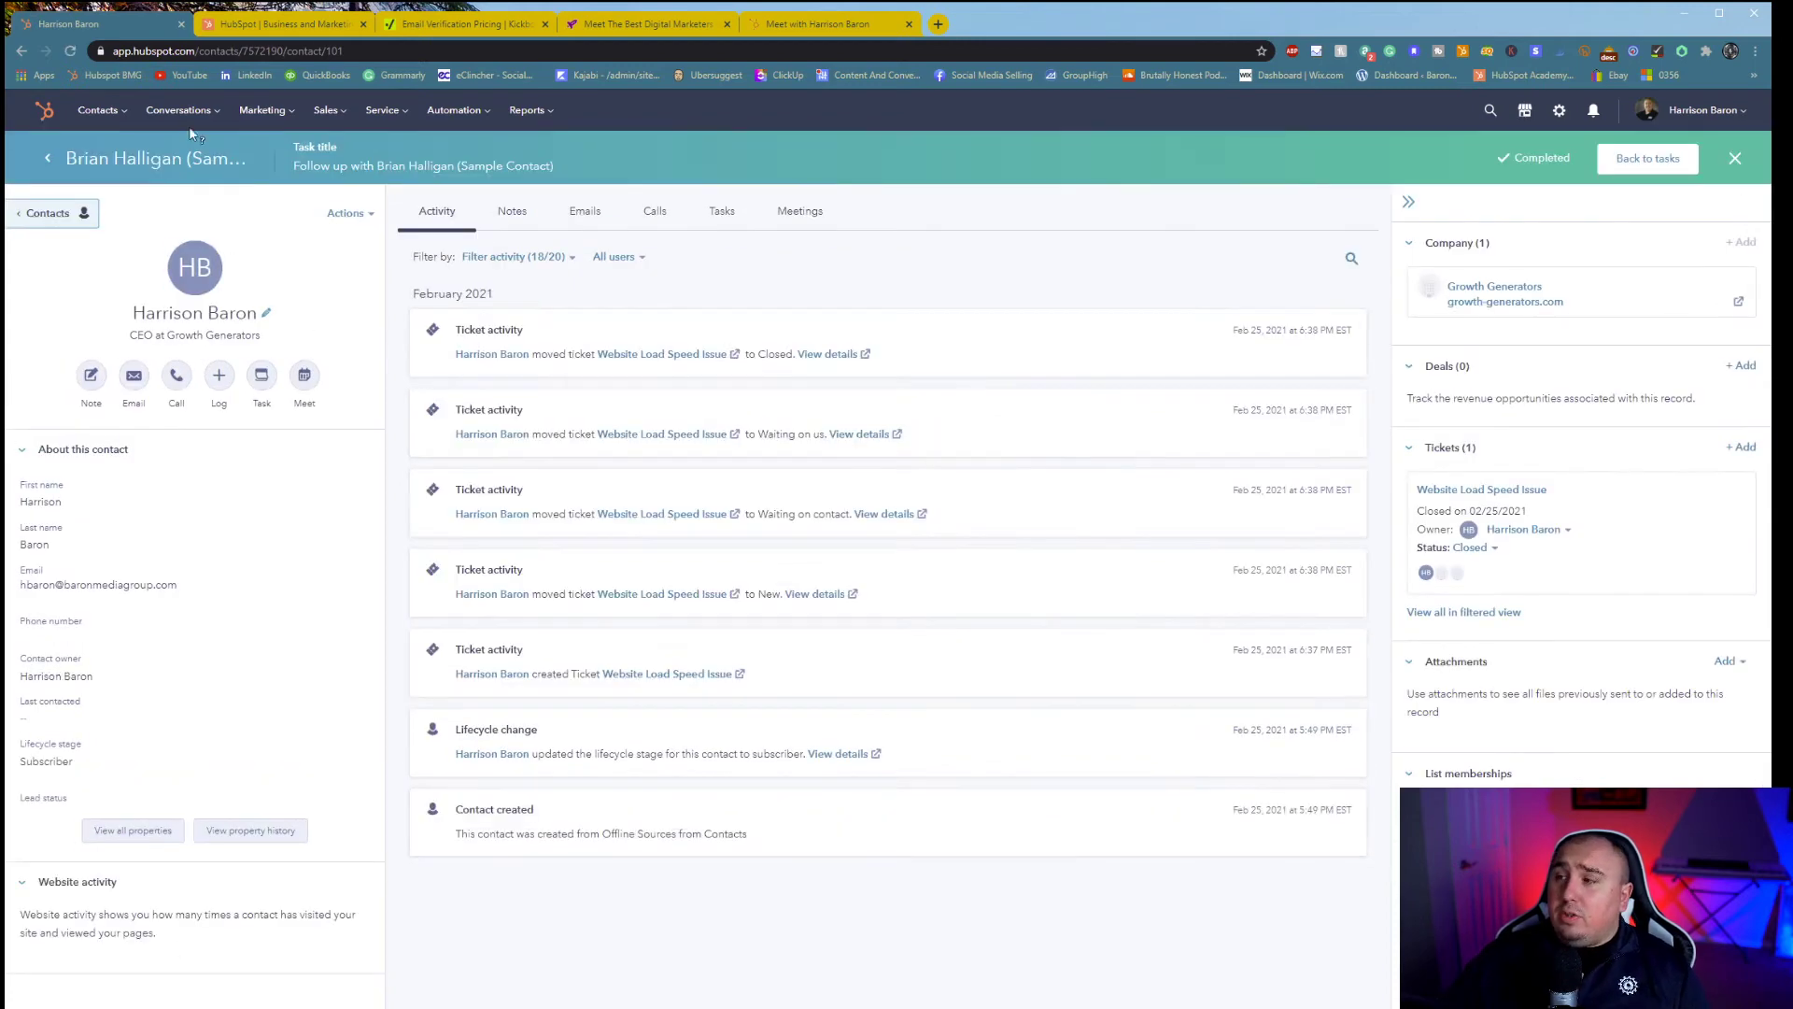
left_click(1735, 158)
- Search 'hub' to open the HubSpot, Inc. company record, check Marketplaces, then open settings
left_click(1490, 110)
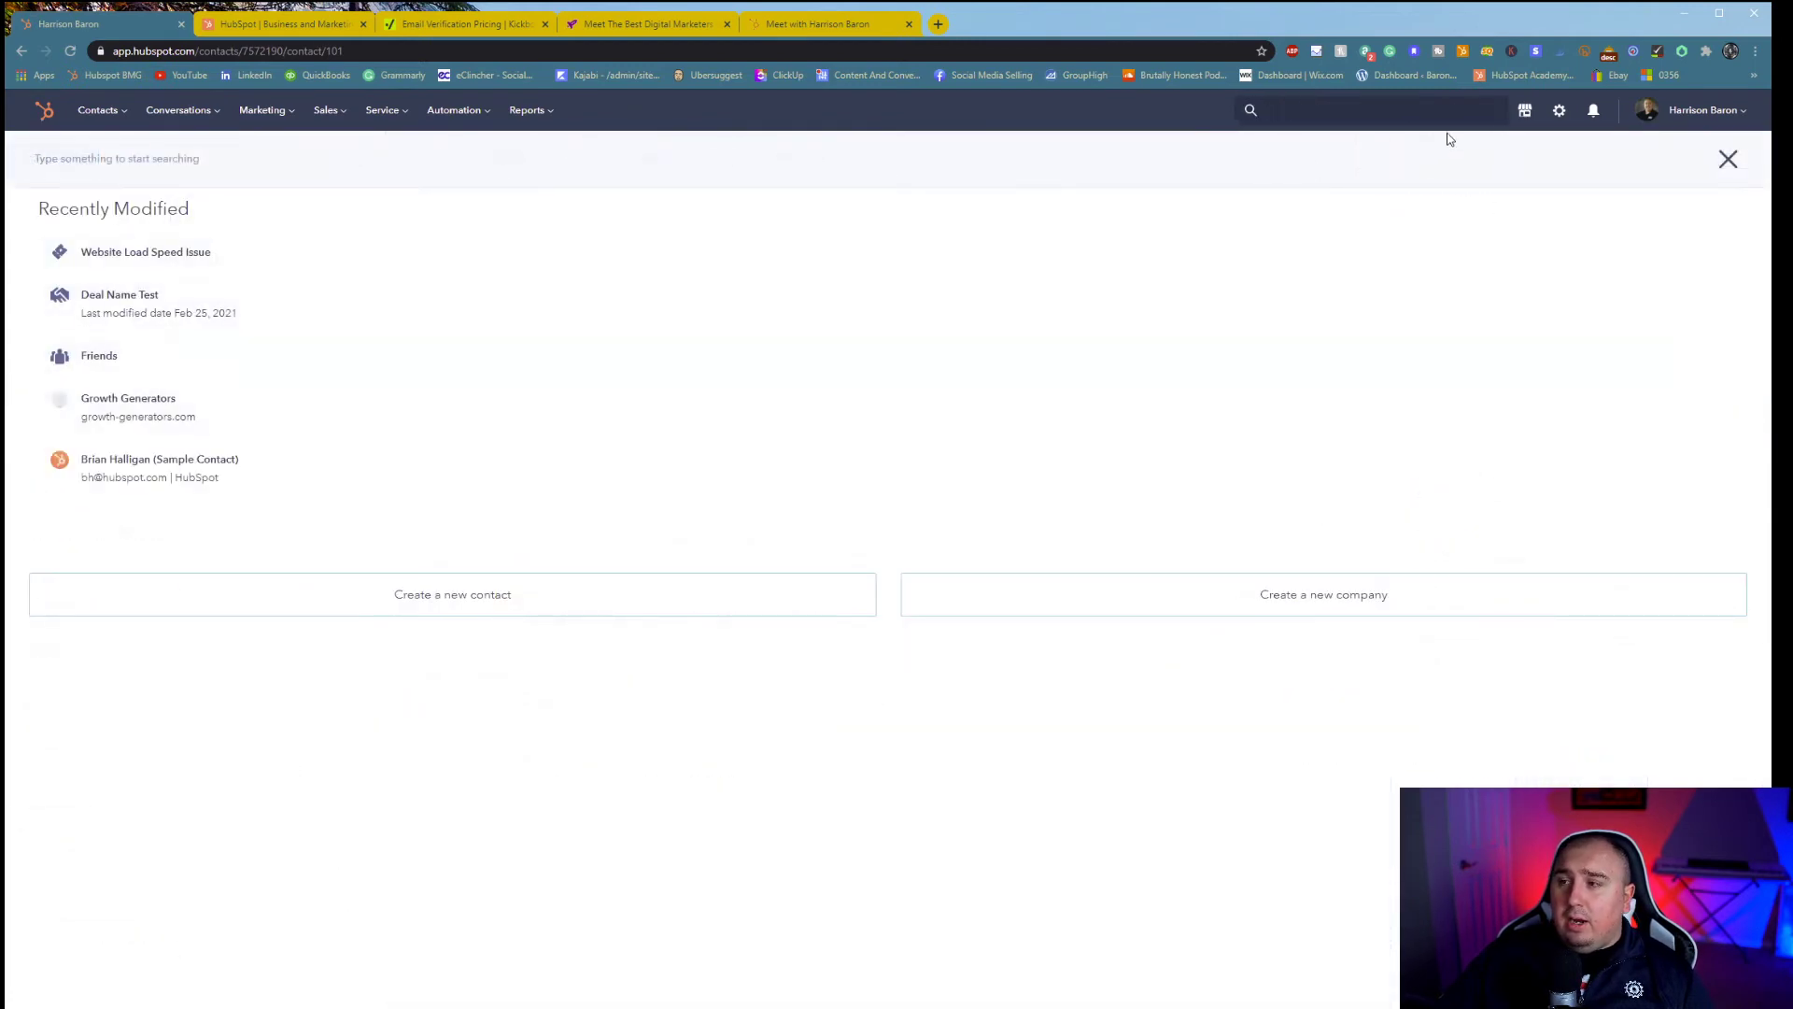
type("hubspot")
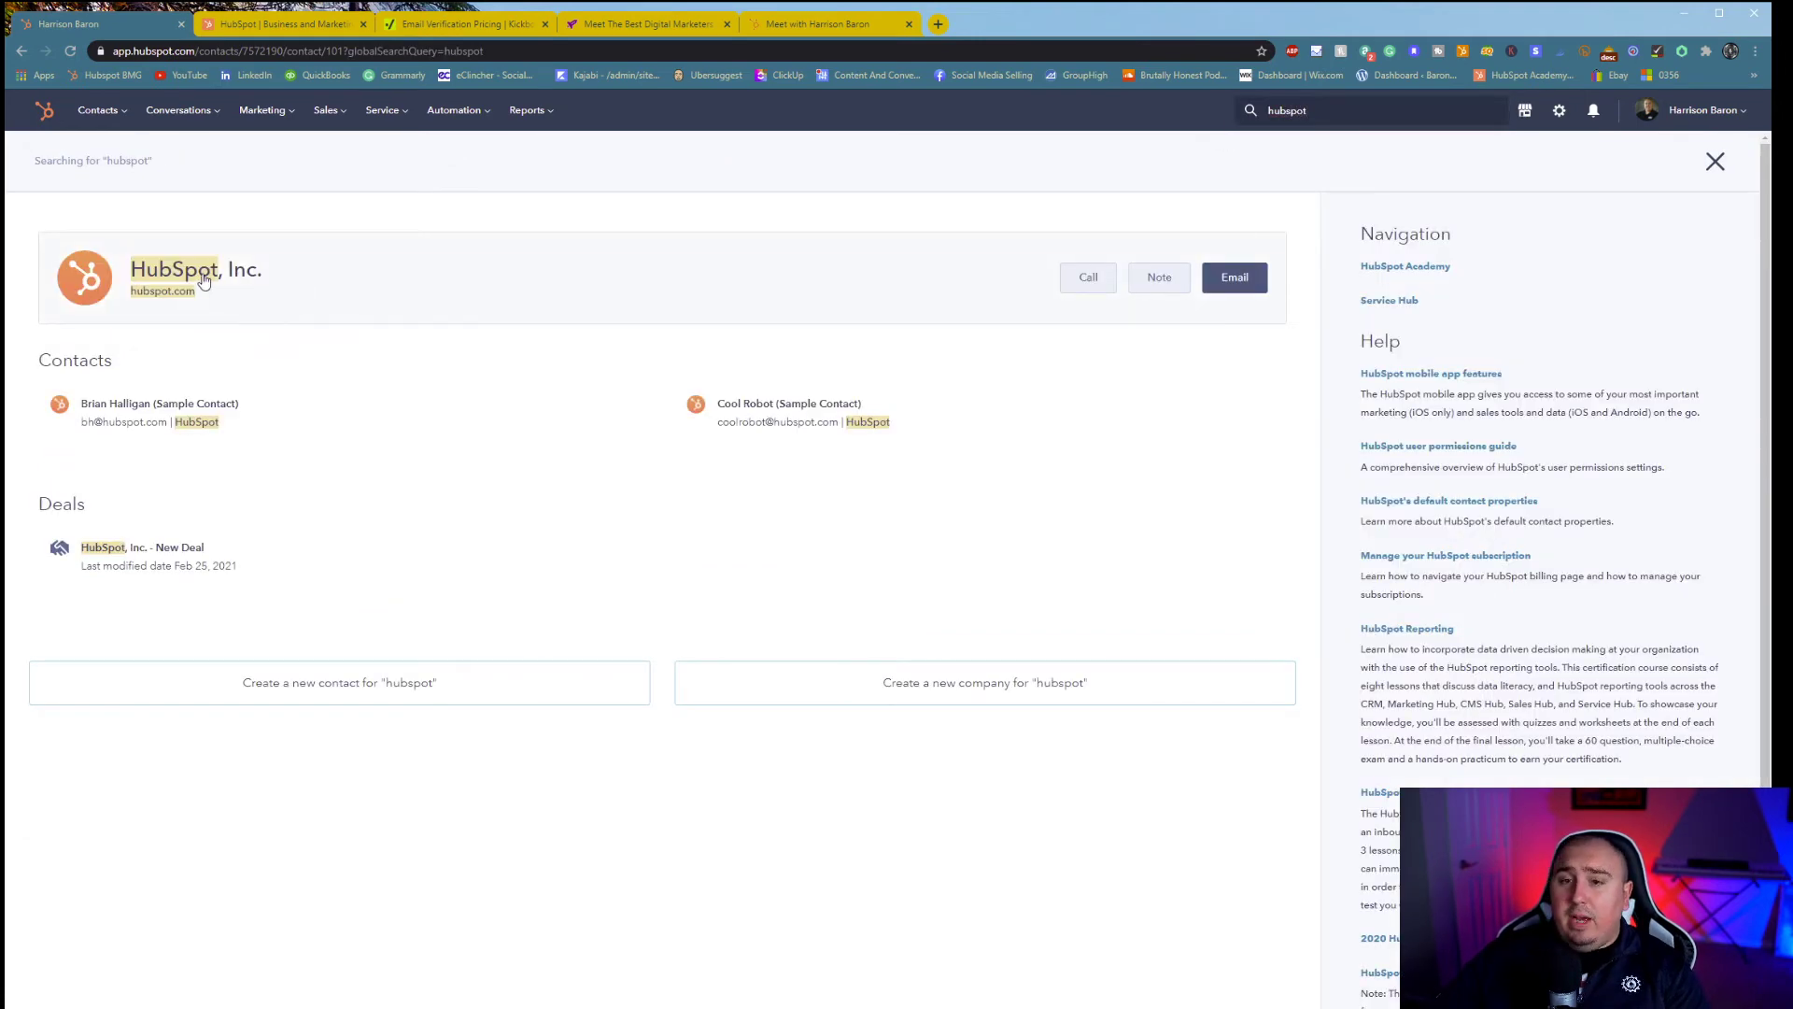
left_click(205, 278)
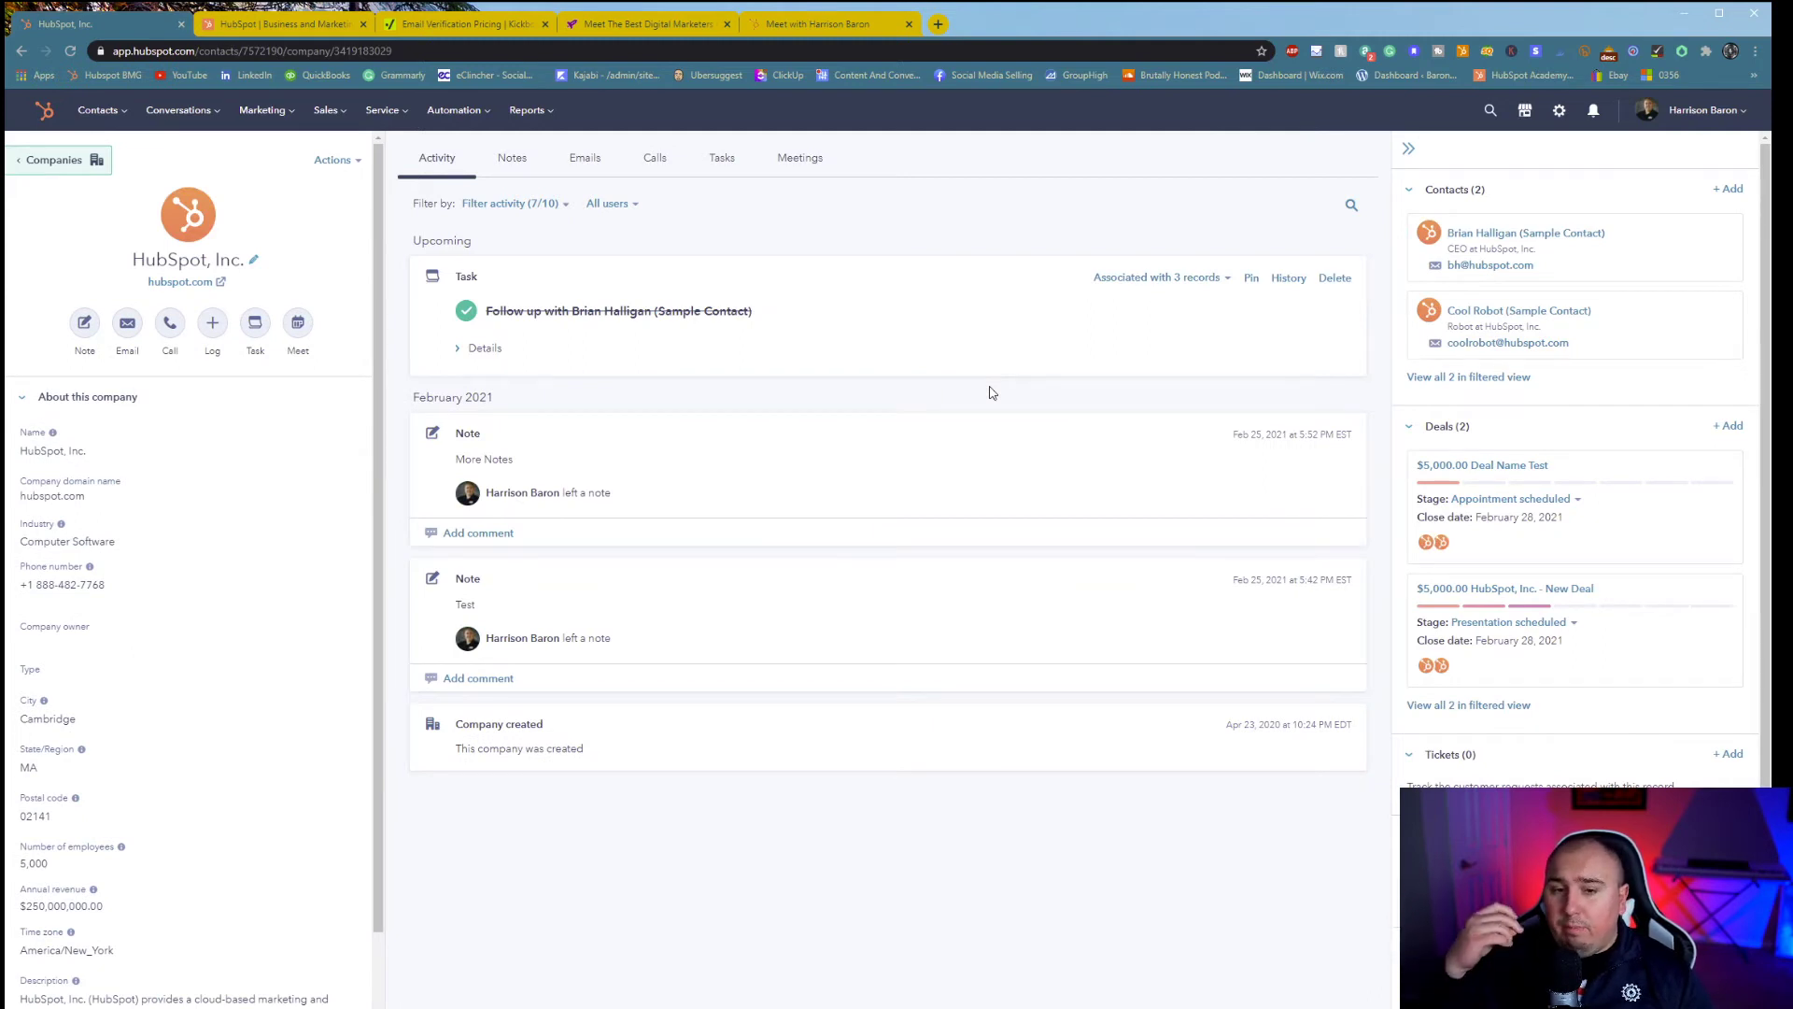
left_click(1530, 117)
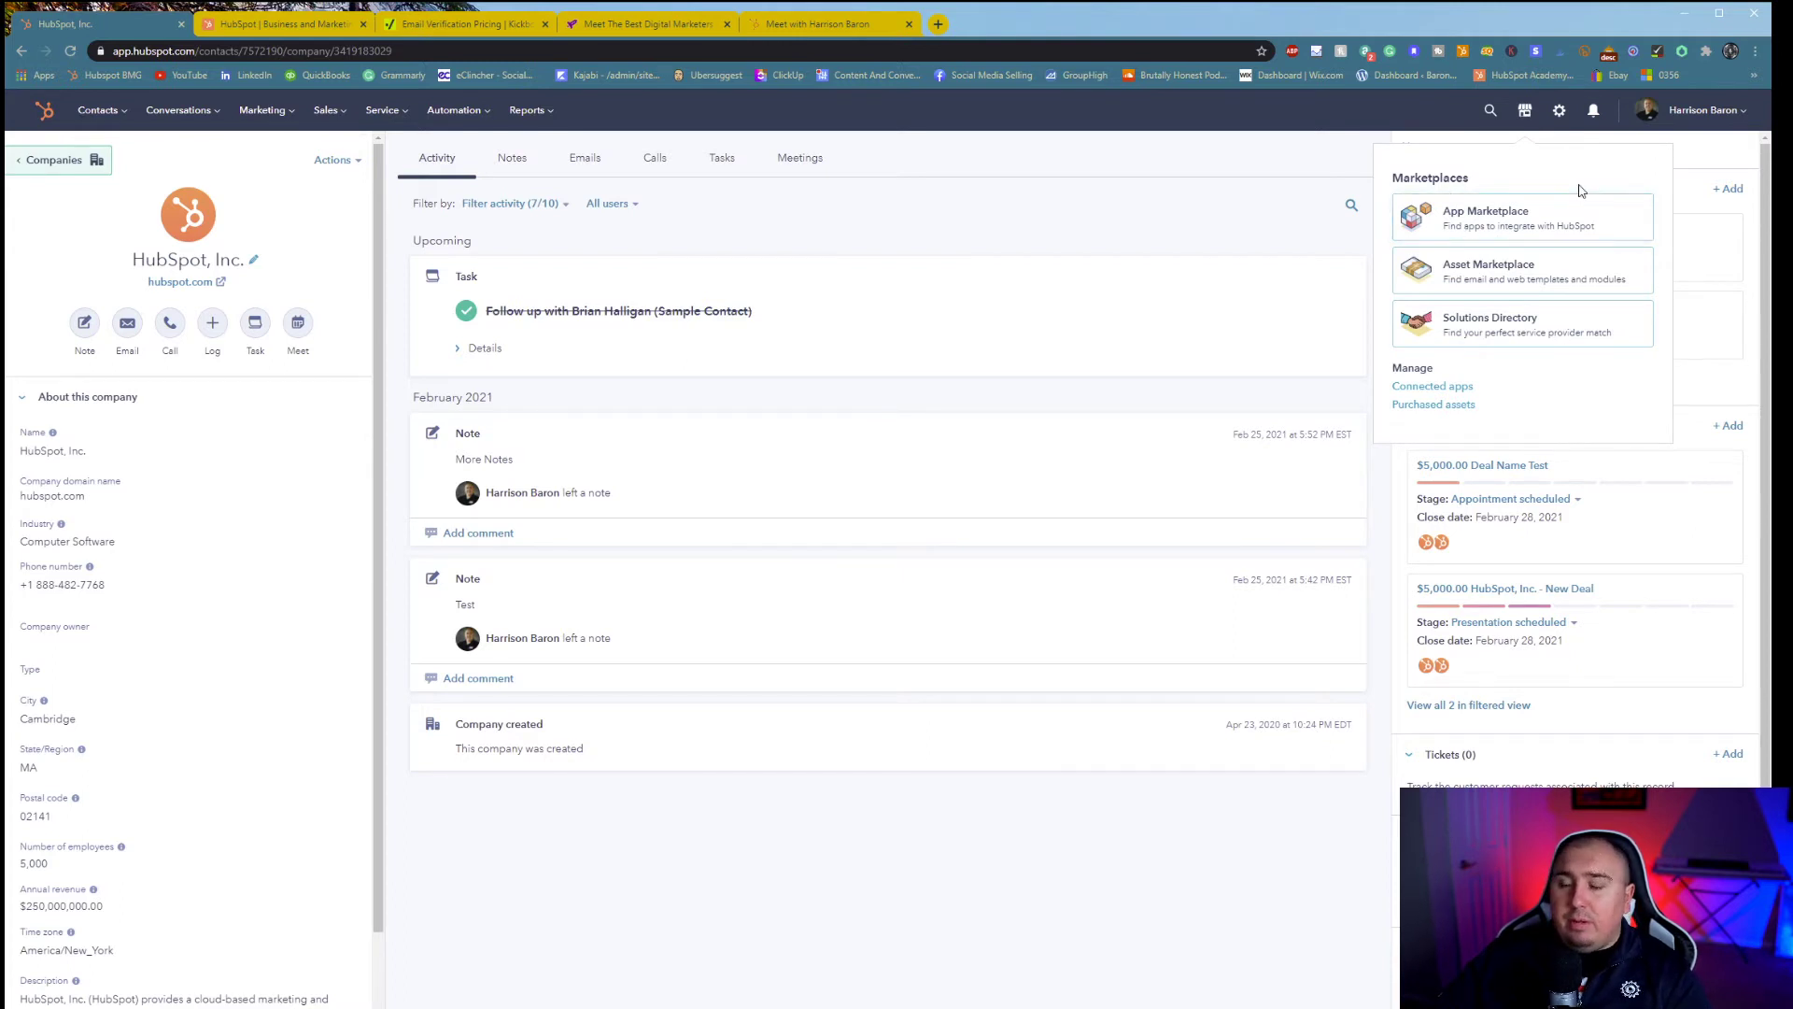
left_click(1556, 116)
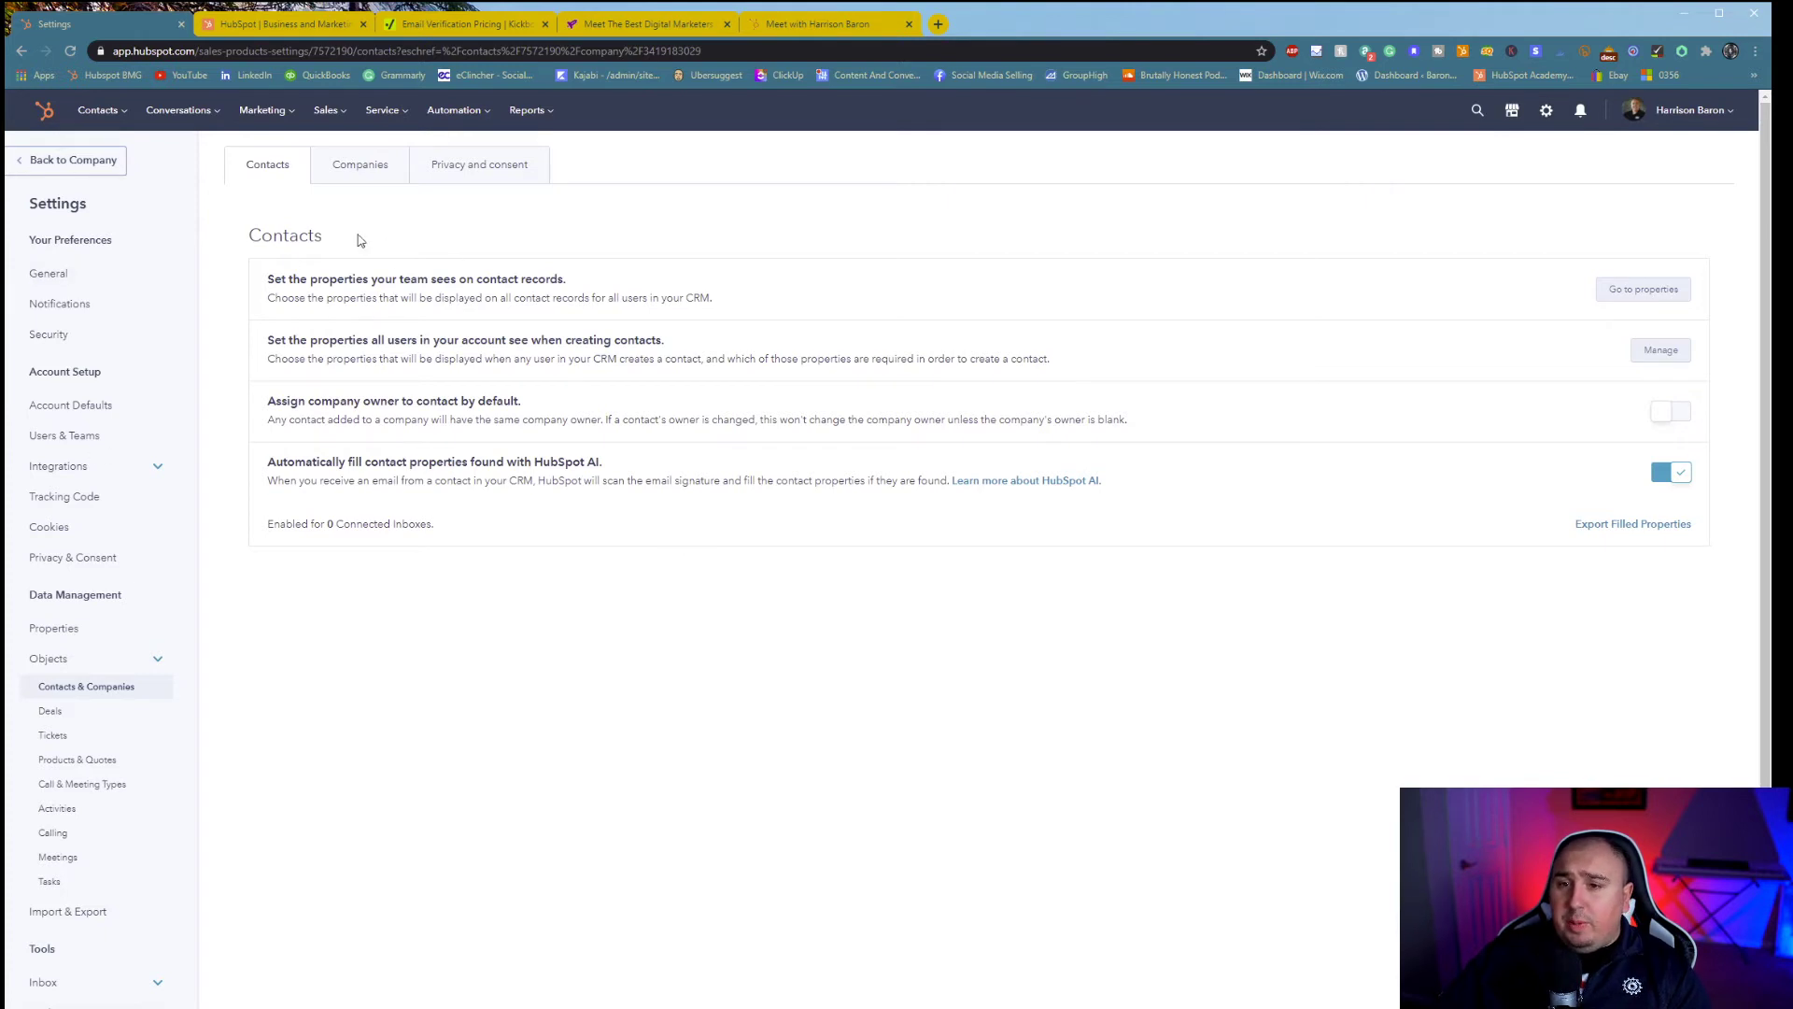
- Look through the Companies and Privacy and consent object tabs, then return to Contacts
left_click(385, 168)
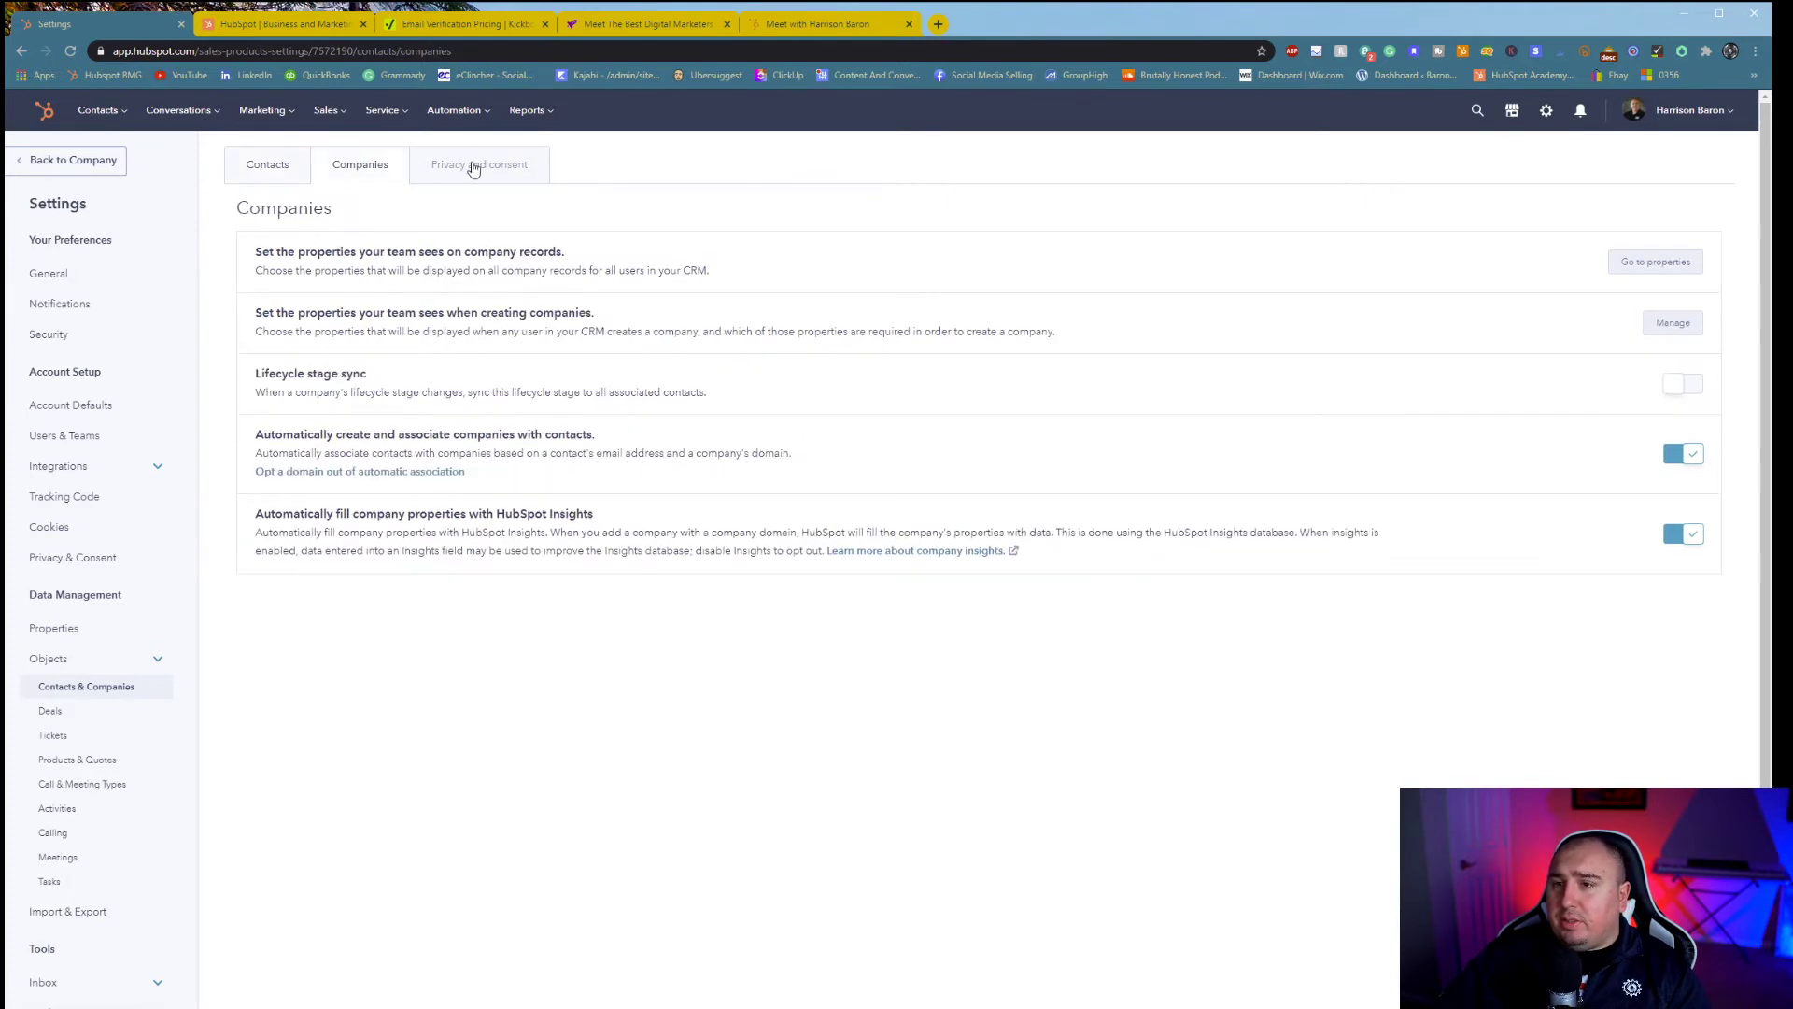
left_click(473, 168)
left_click(267, 176)
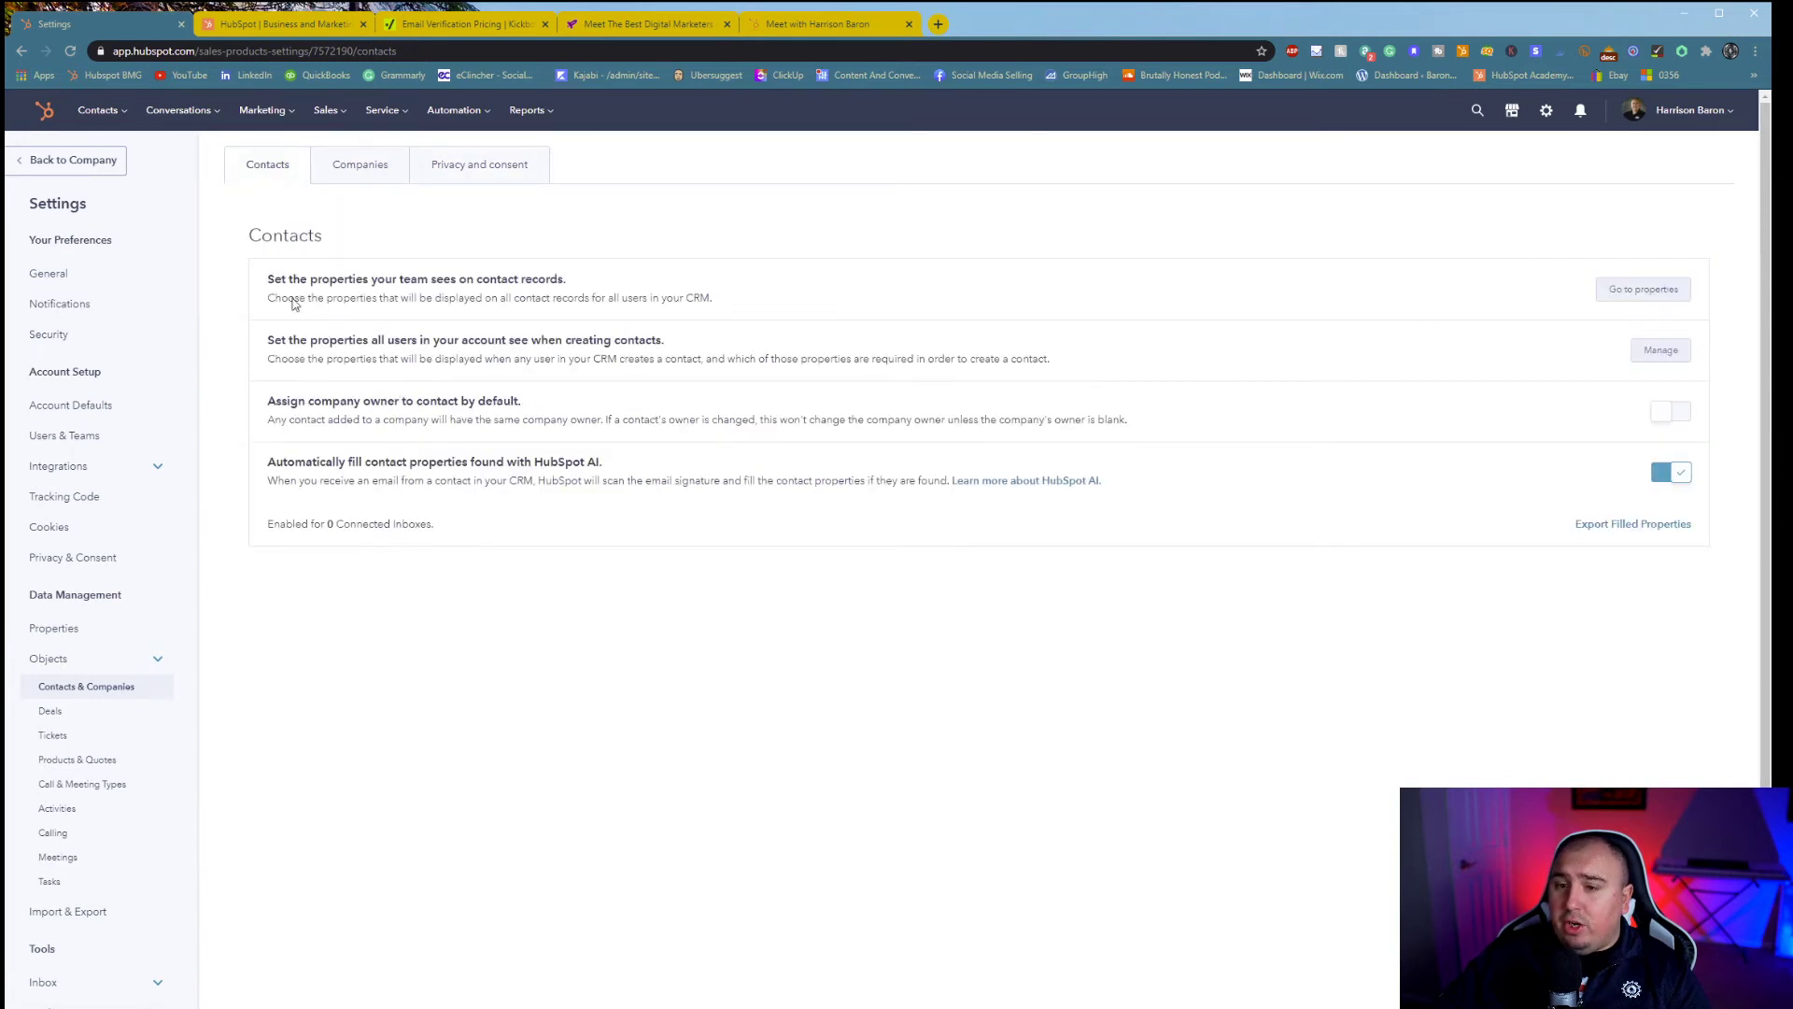
- Review the General profile preferences, then move on to Notifications
left_click(48, 271)
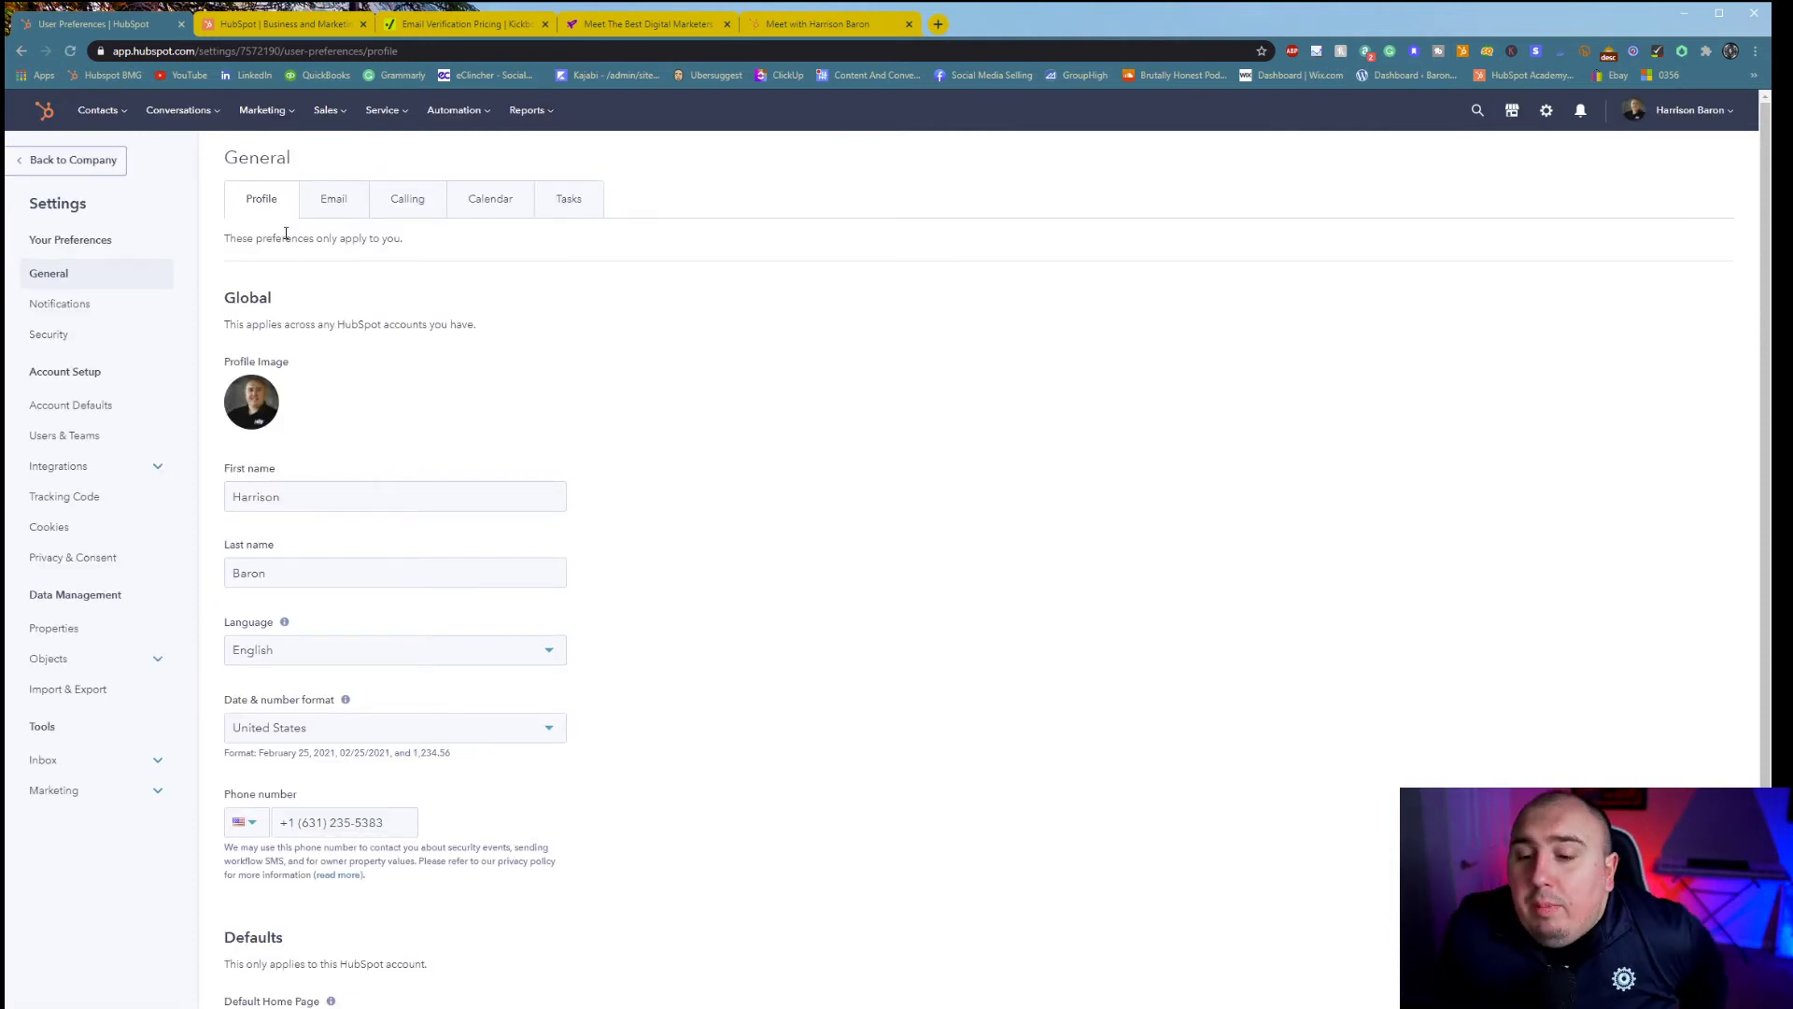
scroll(481, 601, "down", 1)
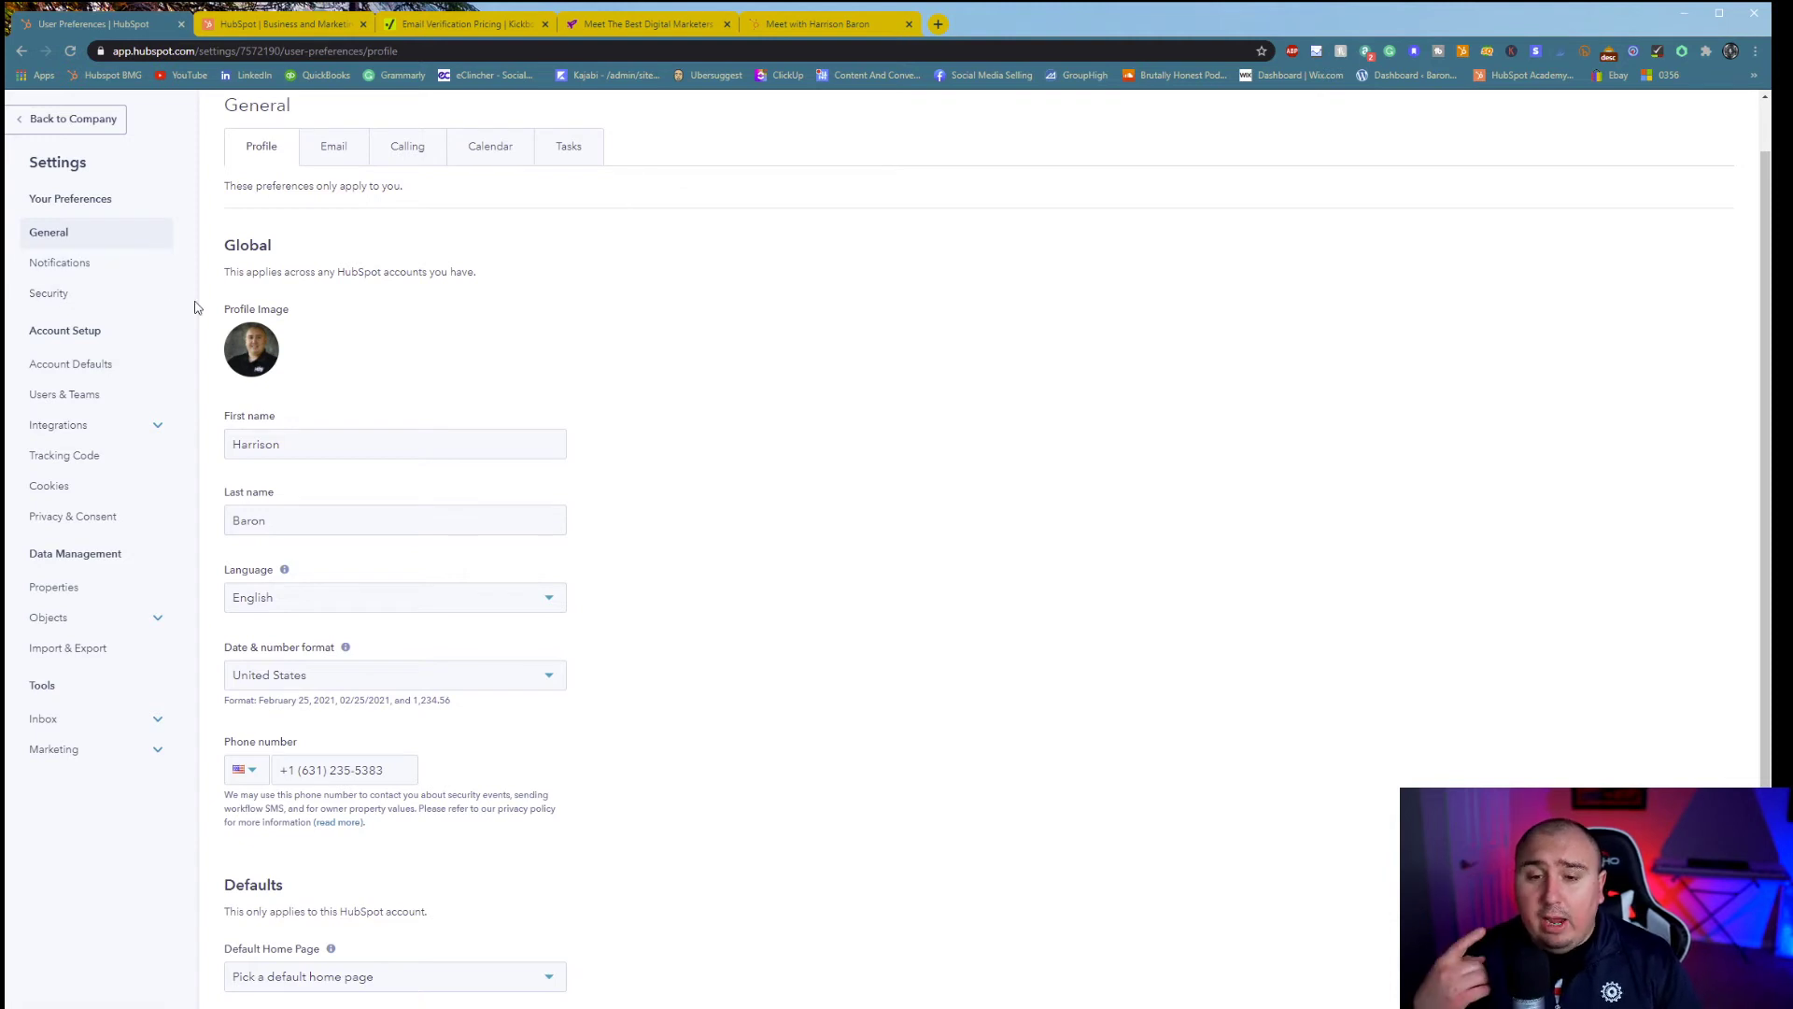
left_click(58, 264)
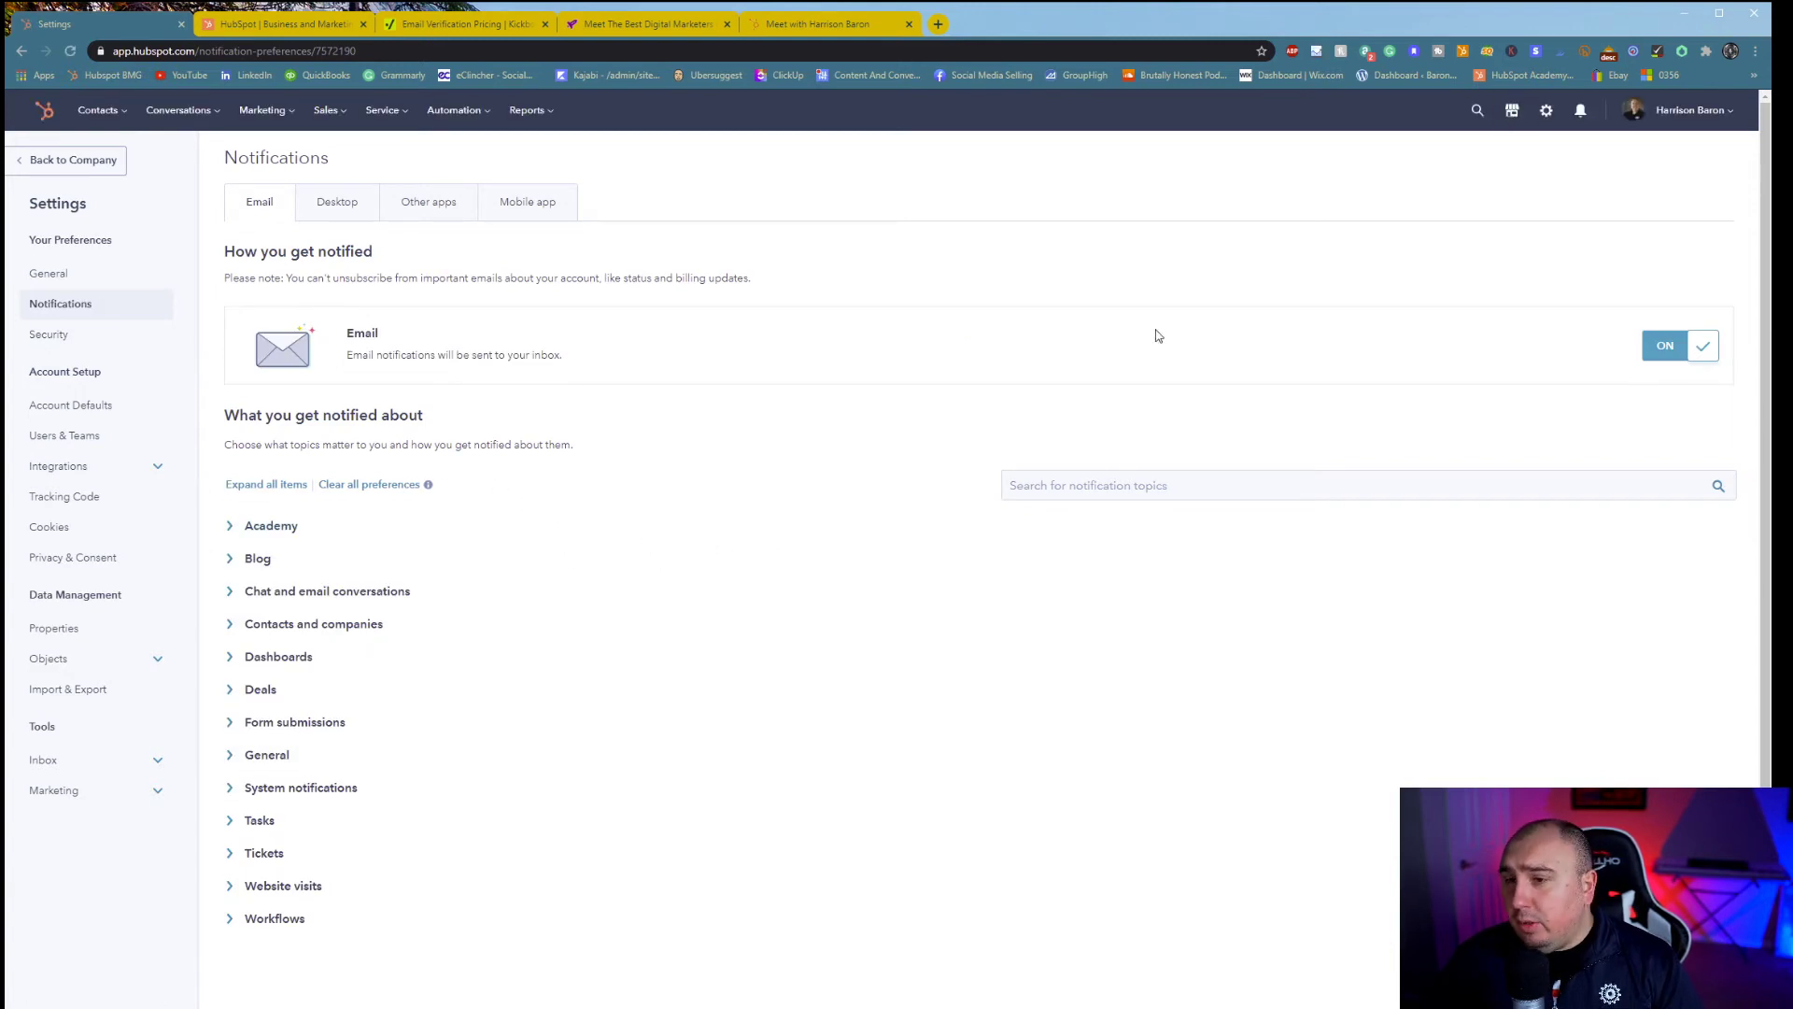
- Review the Desktop, Other apps and Mobile app notification tabs, then return to Email
left_click(365, 213)
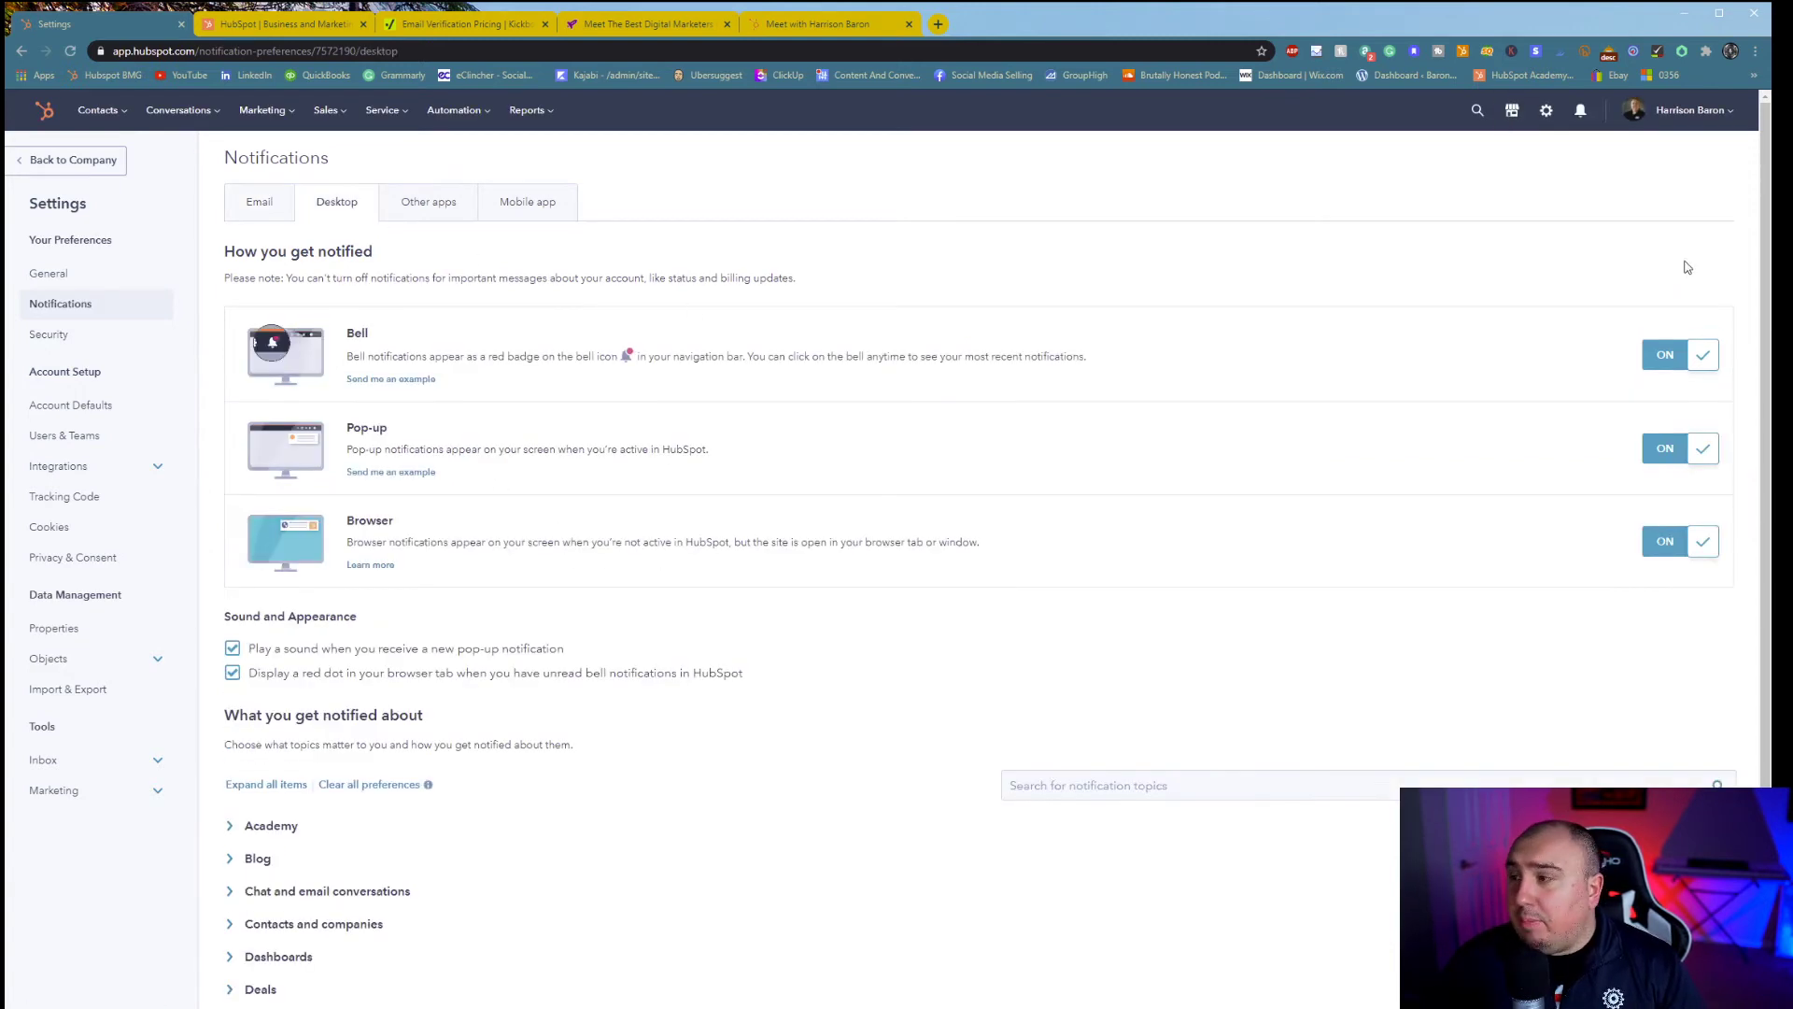
left_click(428, 209)
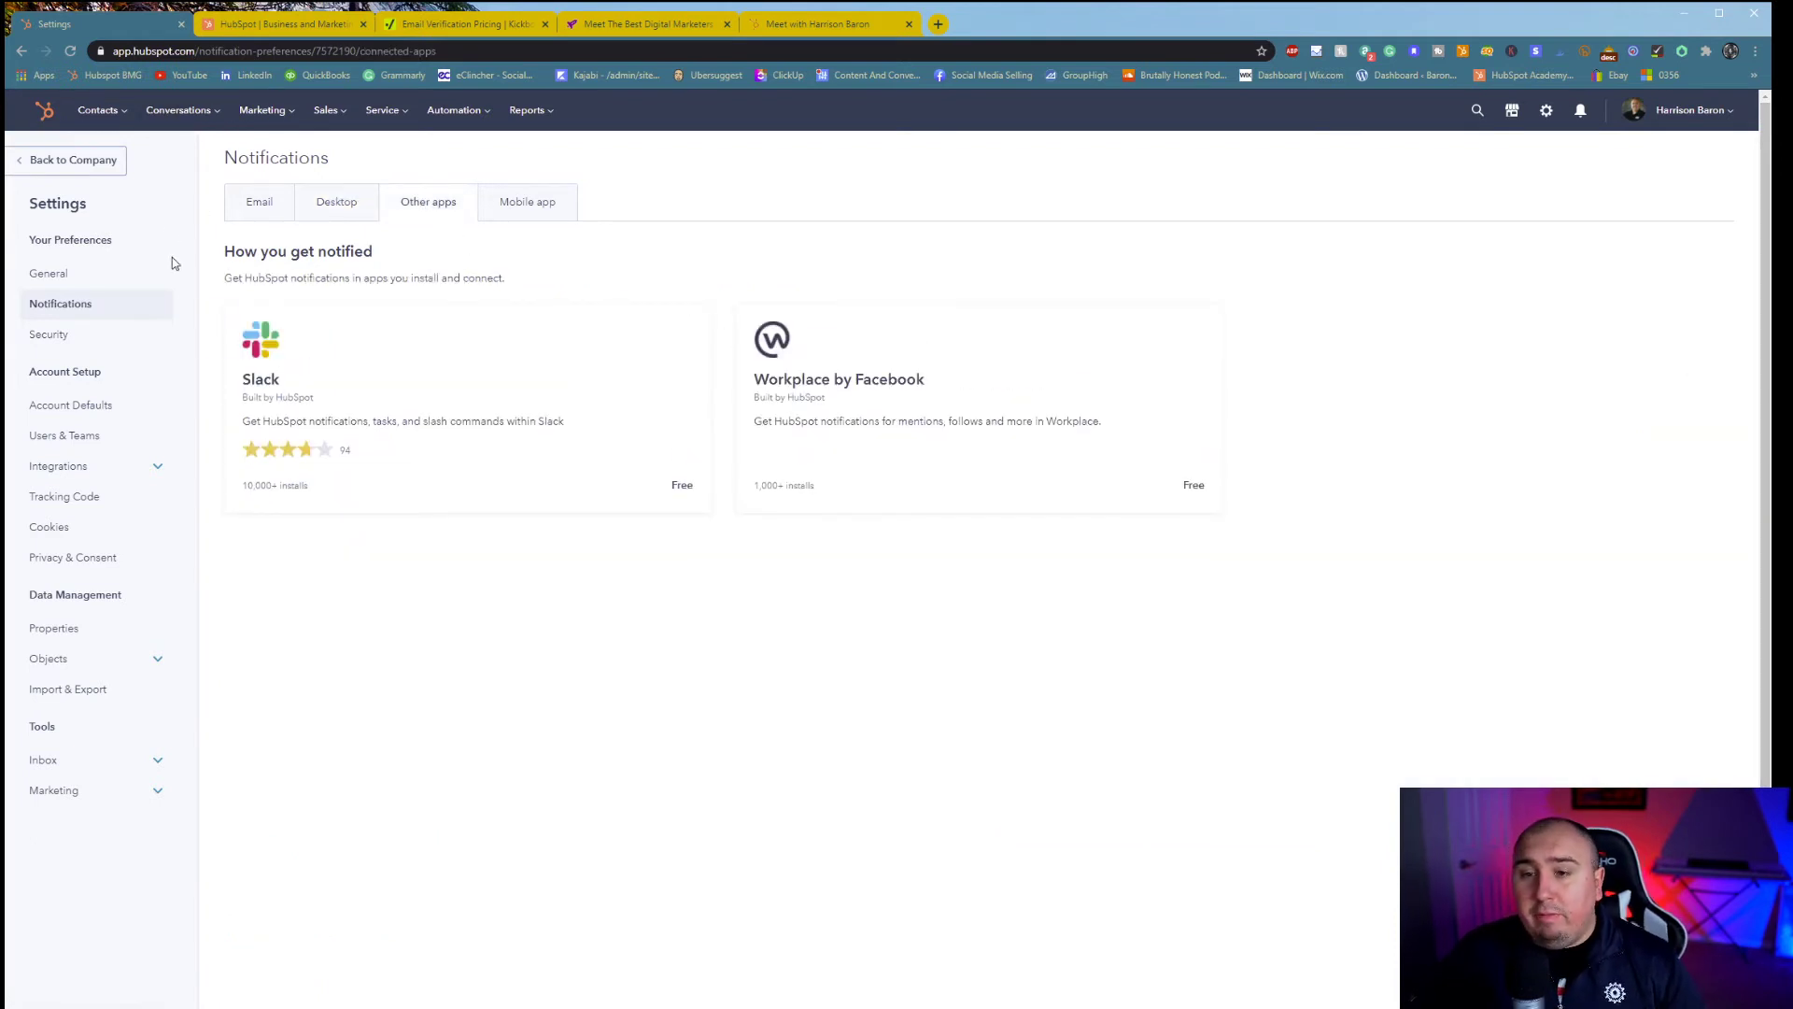
left_click(527, 215)
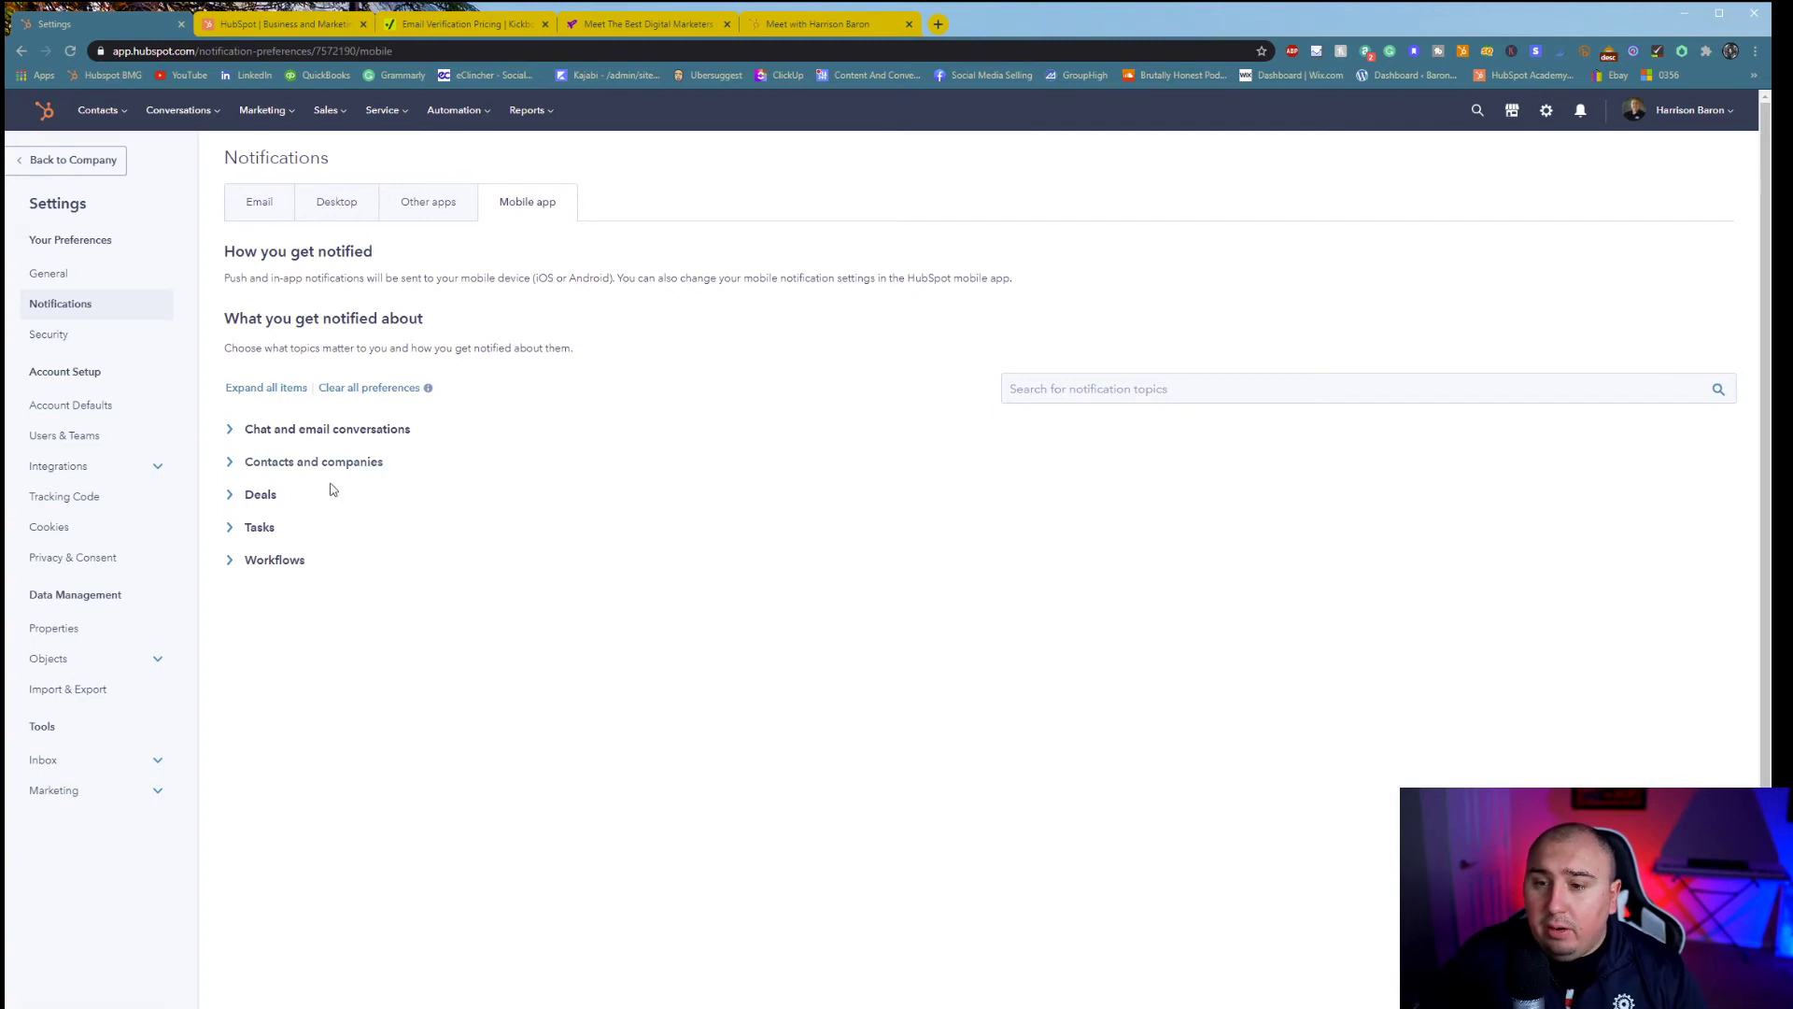
left_click(286, 215)
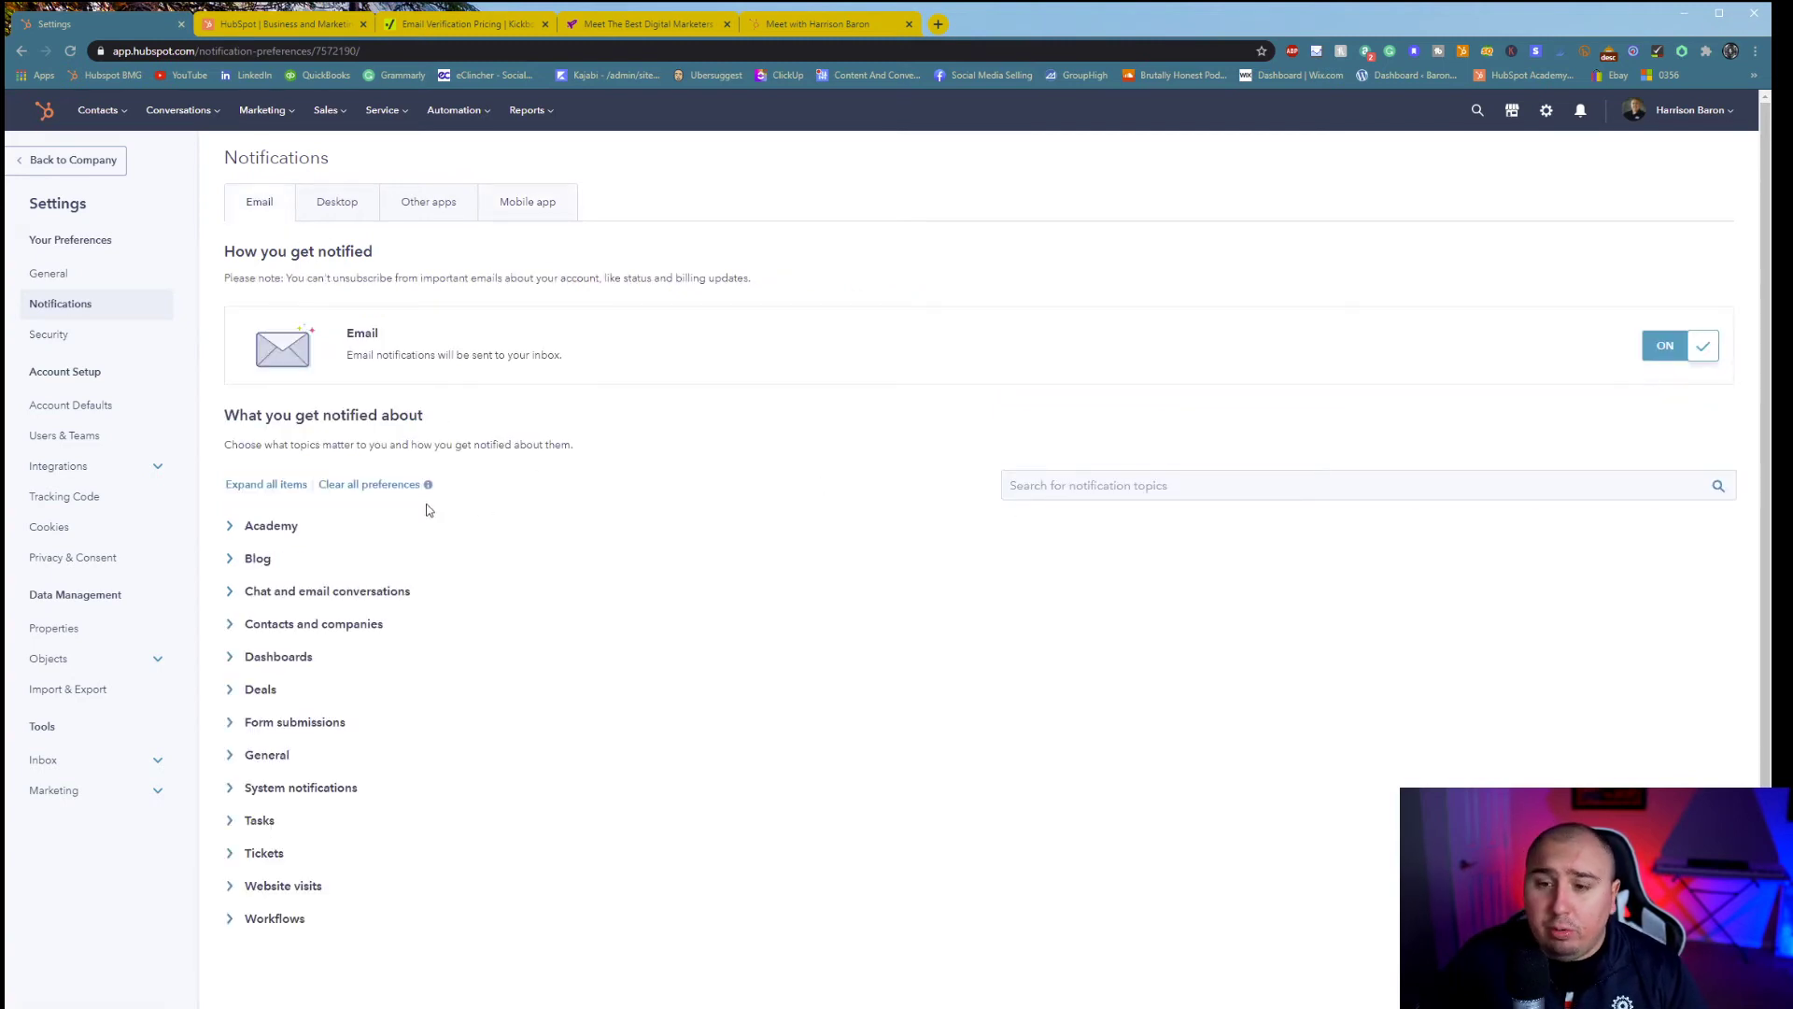
- Expand all email notification topics, scroll through them, then go to personal Security settings
left_click(292, 488)
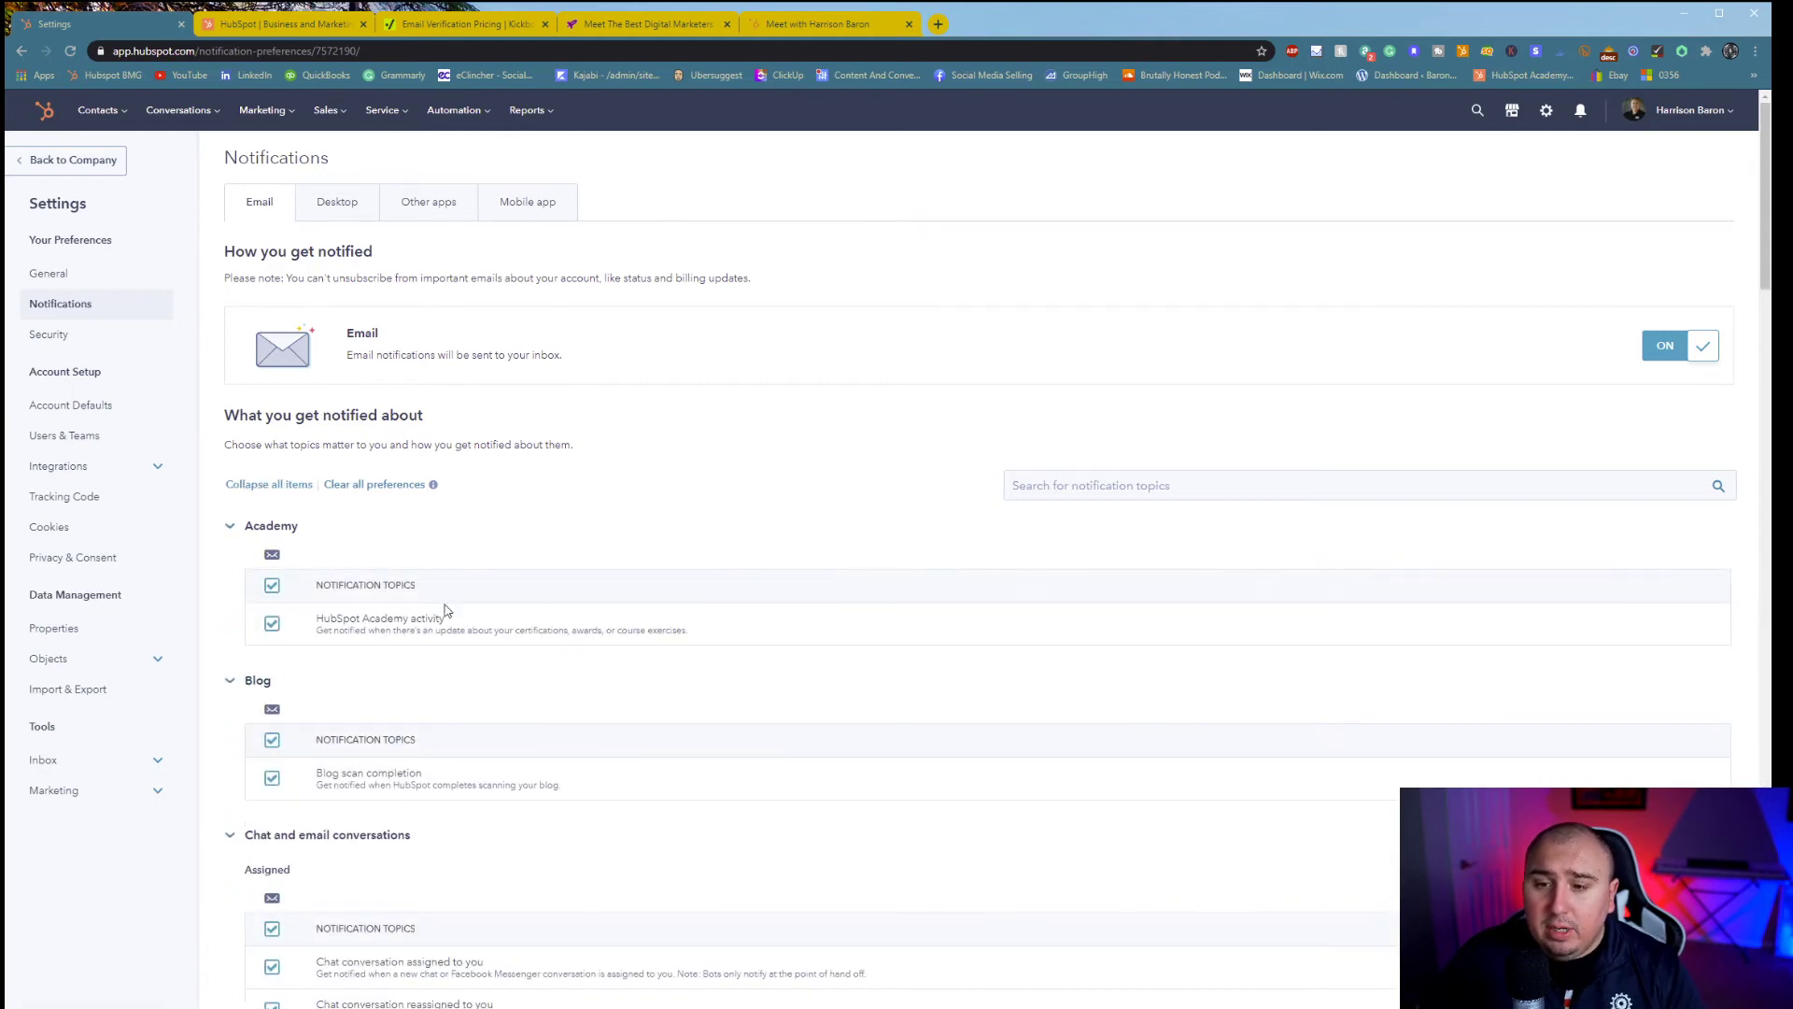
scroll(398, 504, "down", 2)
scroll(398, 504, "down", 7)
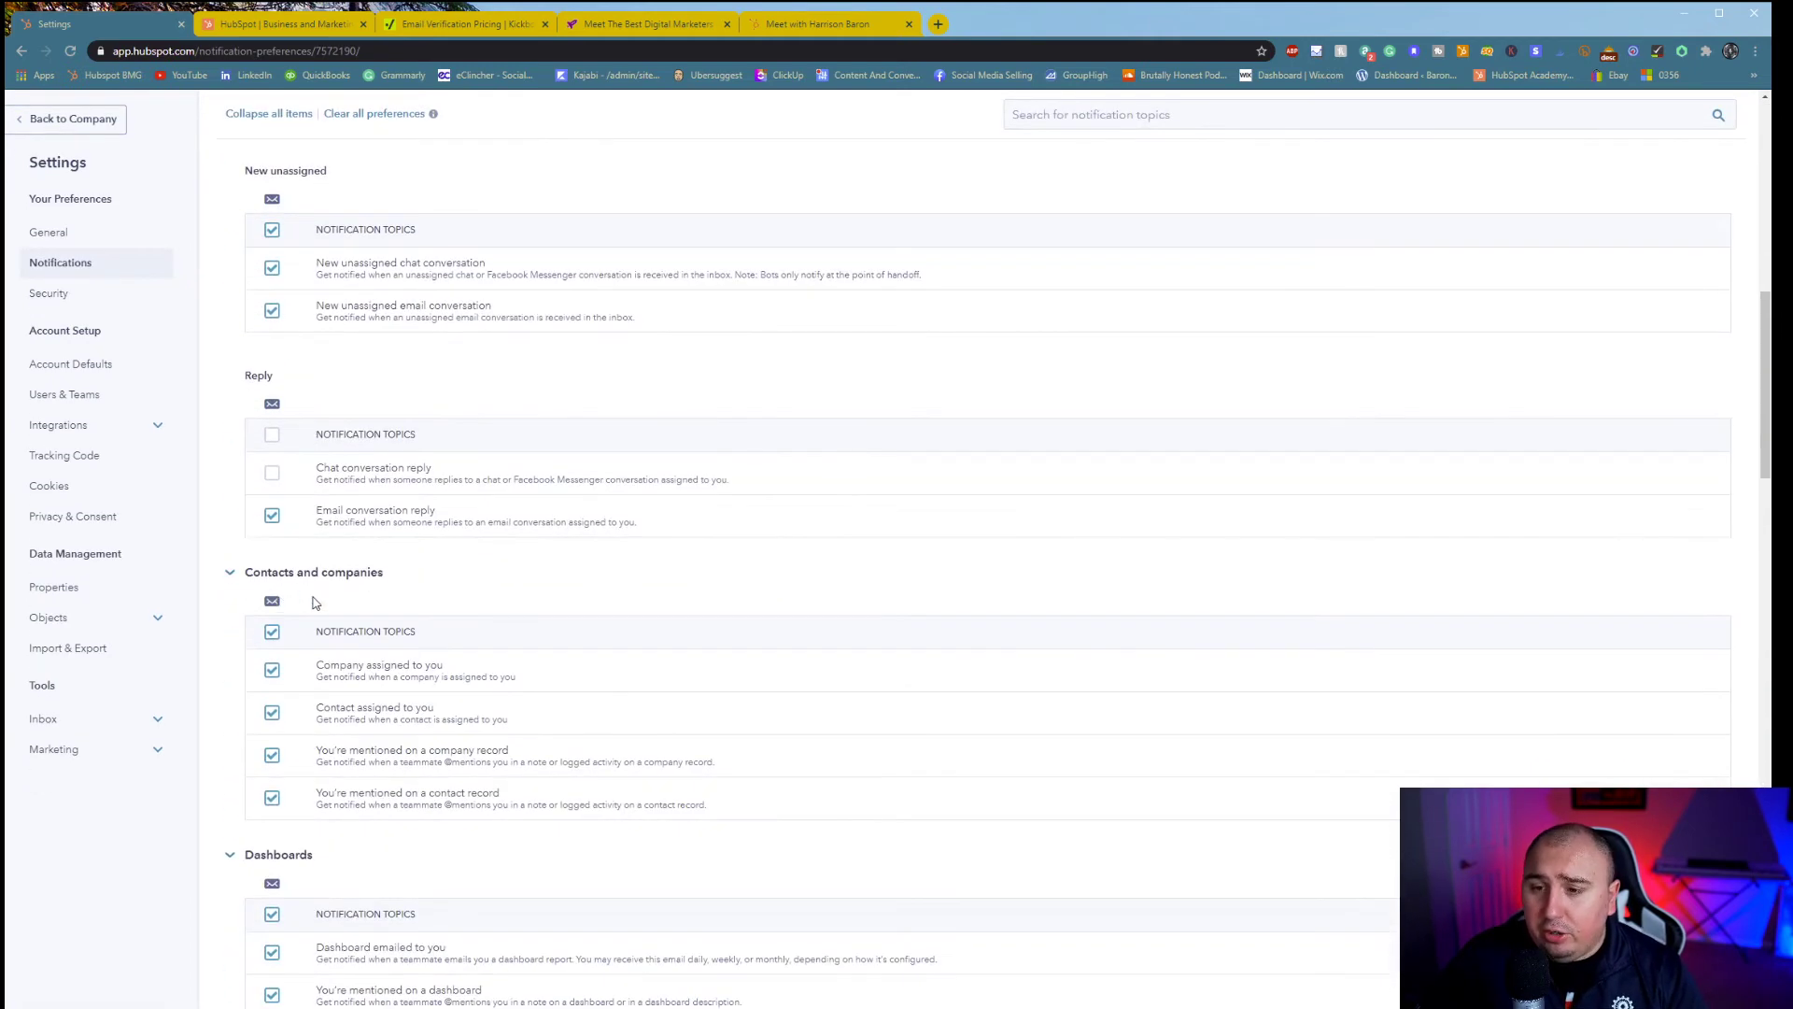
scroll(314, 596, "up", 9)
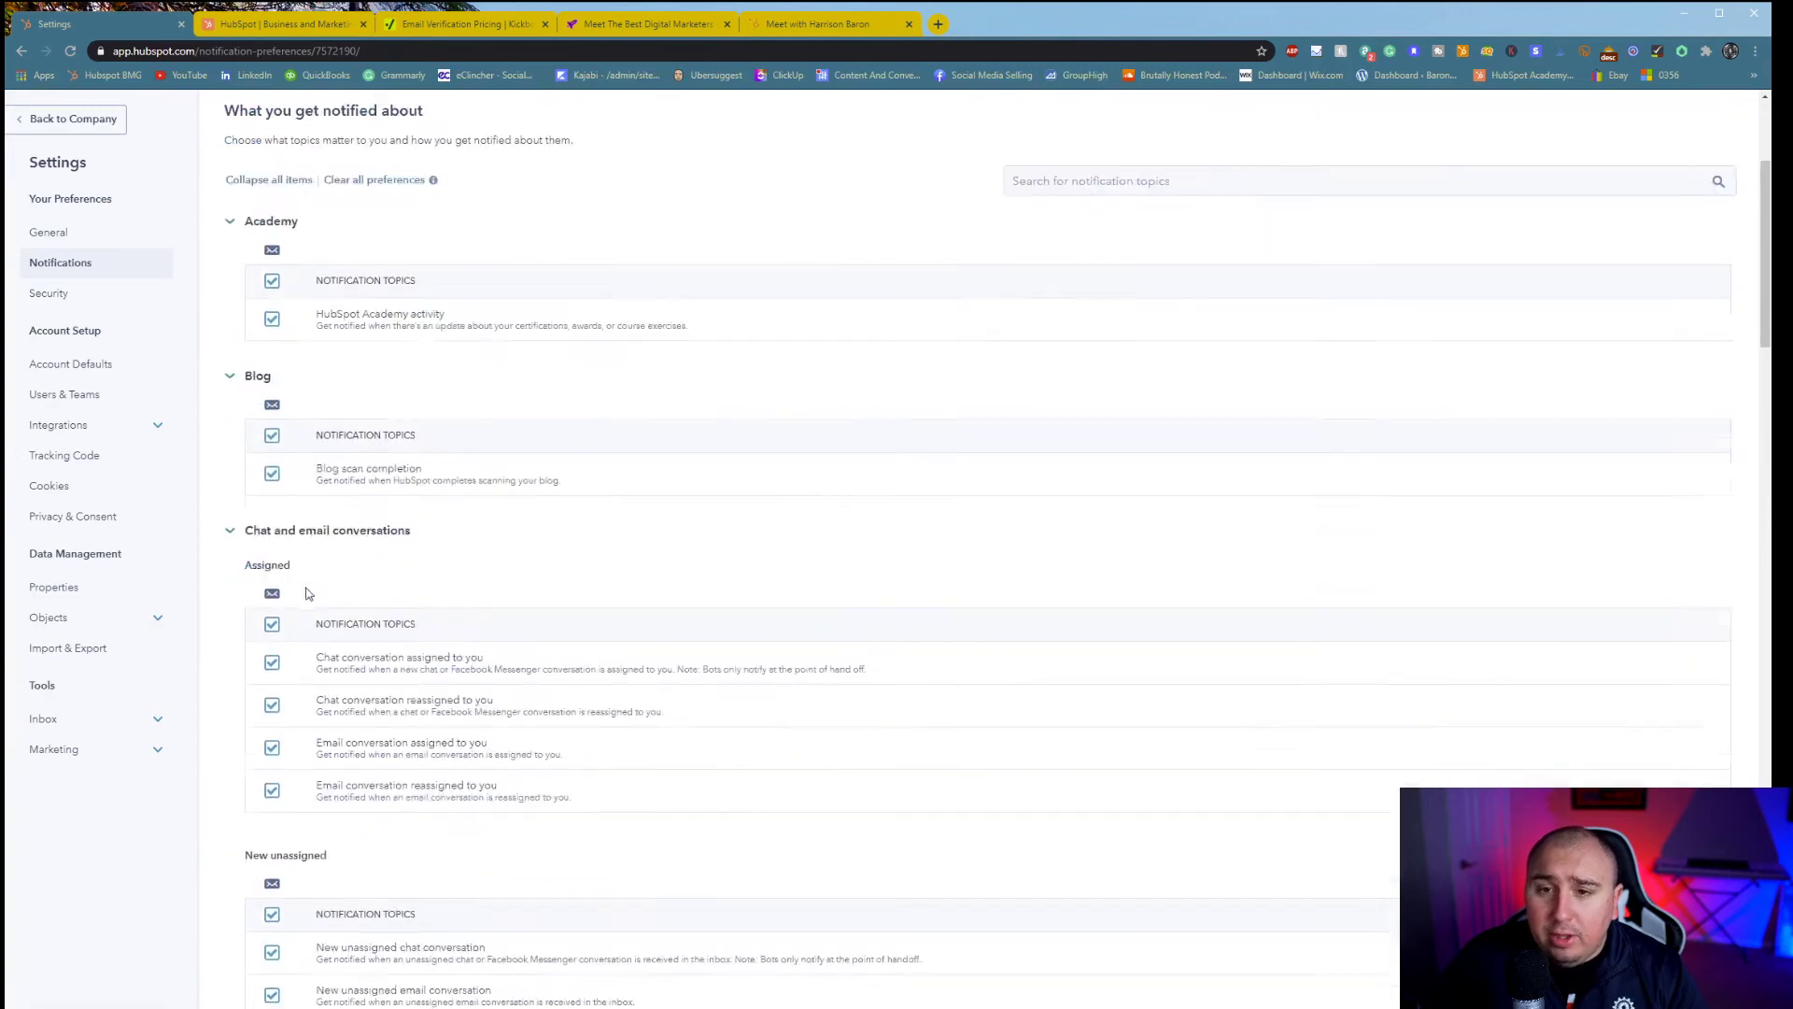
left_click(98, 334)
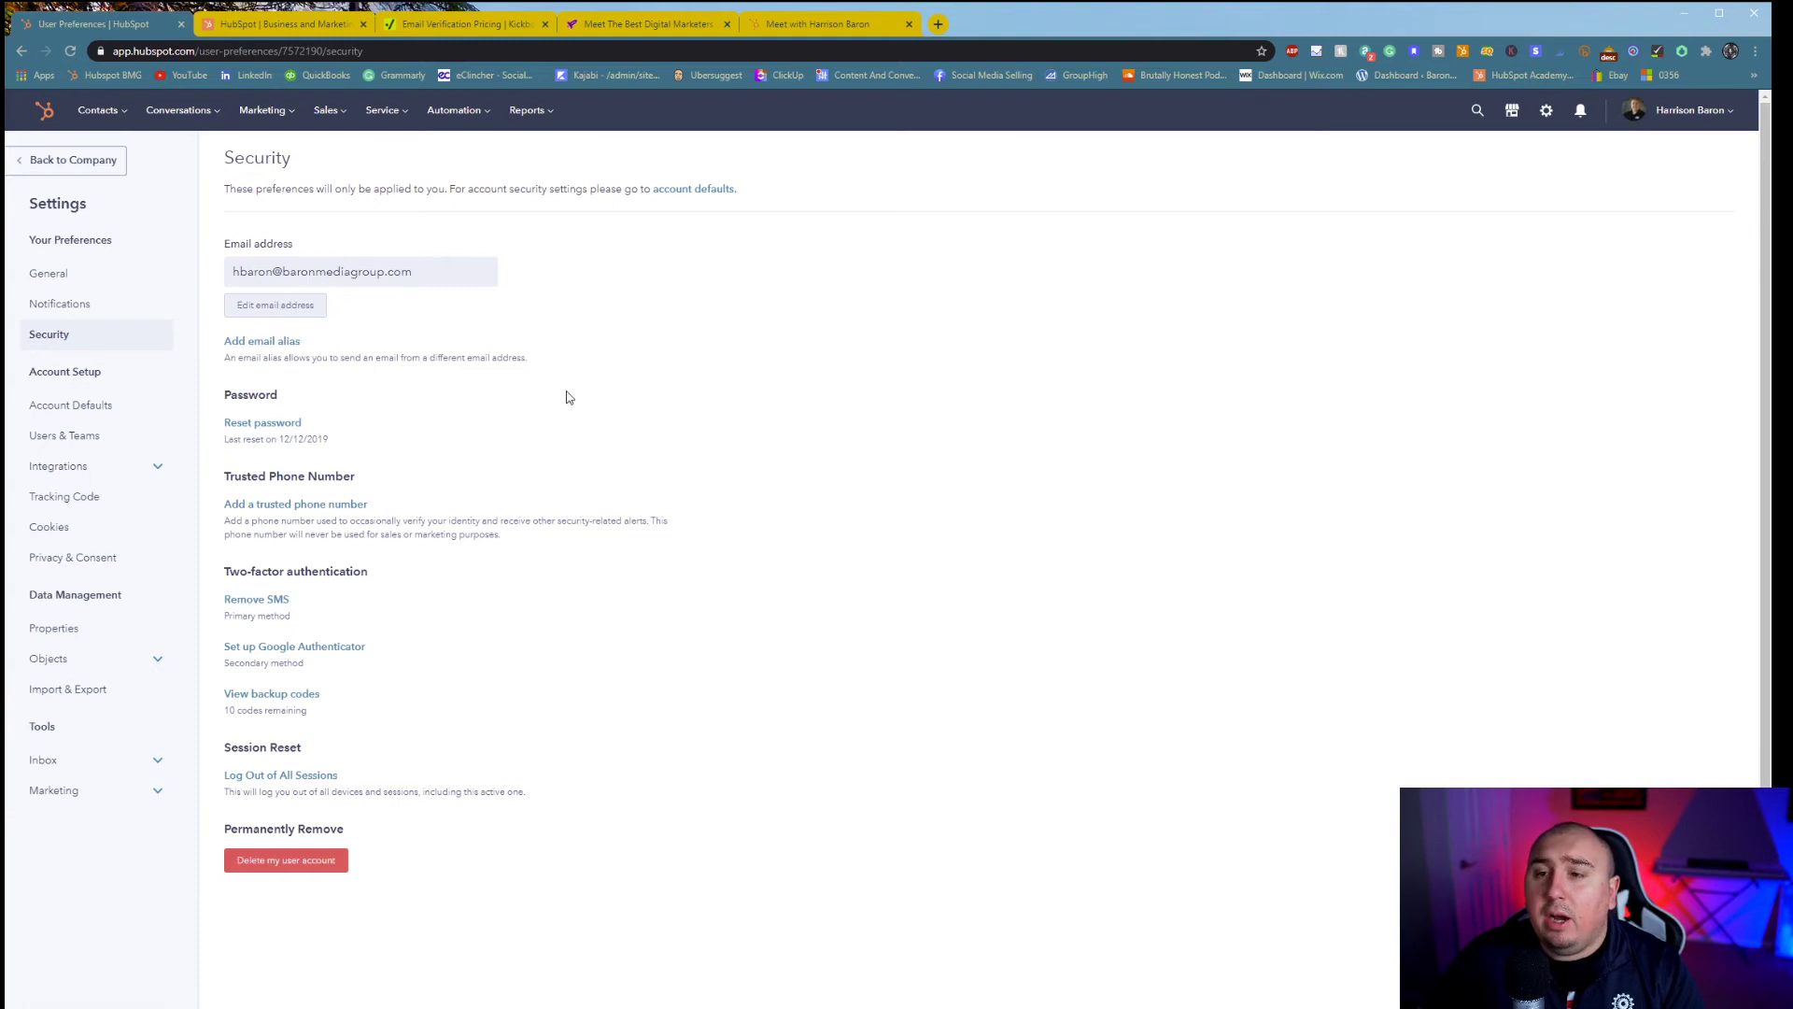
- Look over the Account Defaults page and its Company name field, then view its Security tab
scroll(512, 401, "down", 1)
scroll(187, 402, "up", 1)
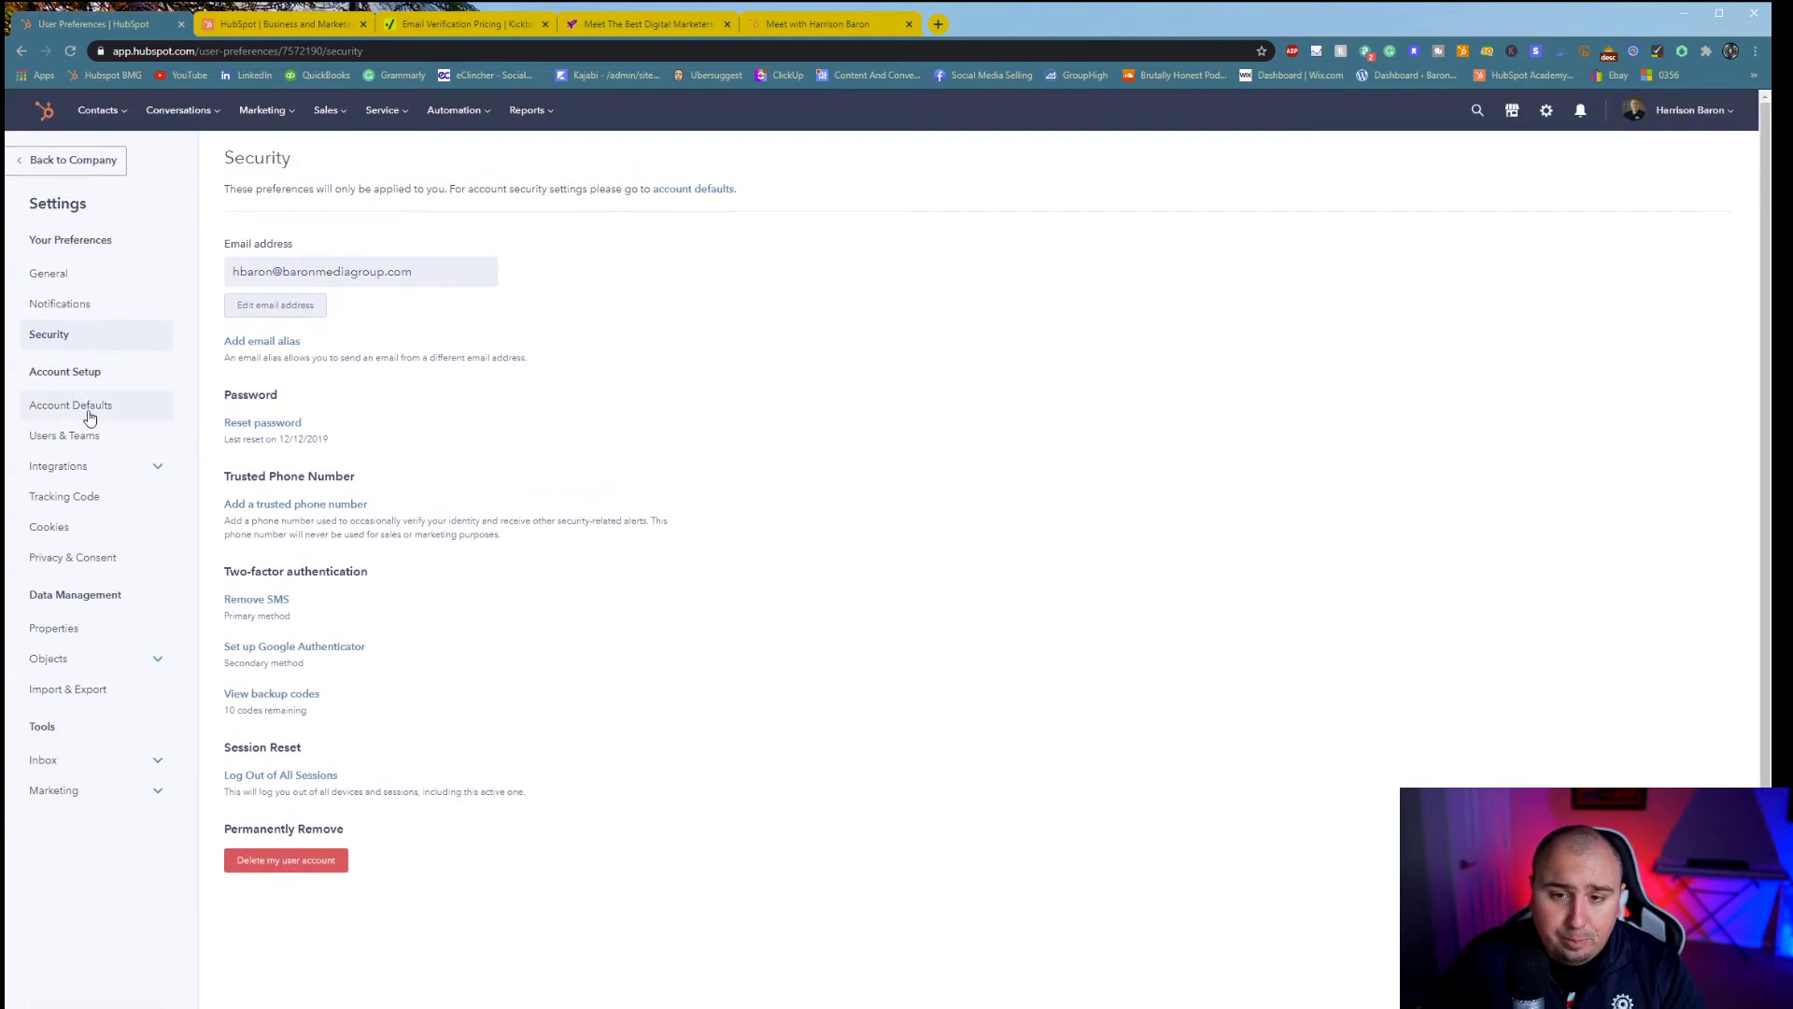
left_click(89, 412)
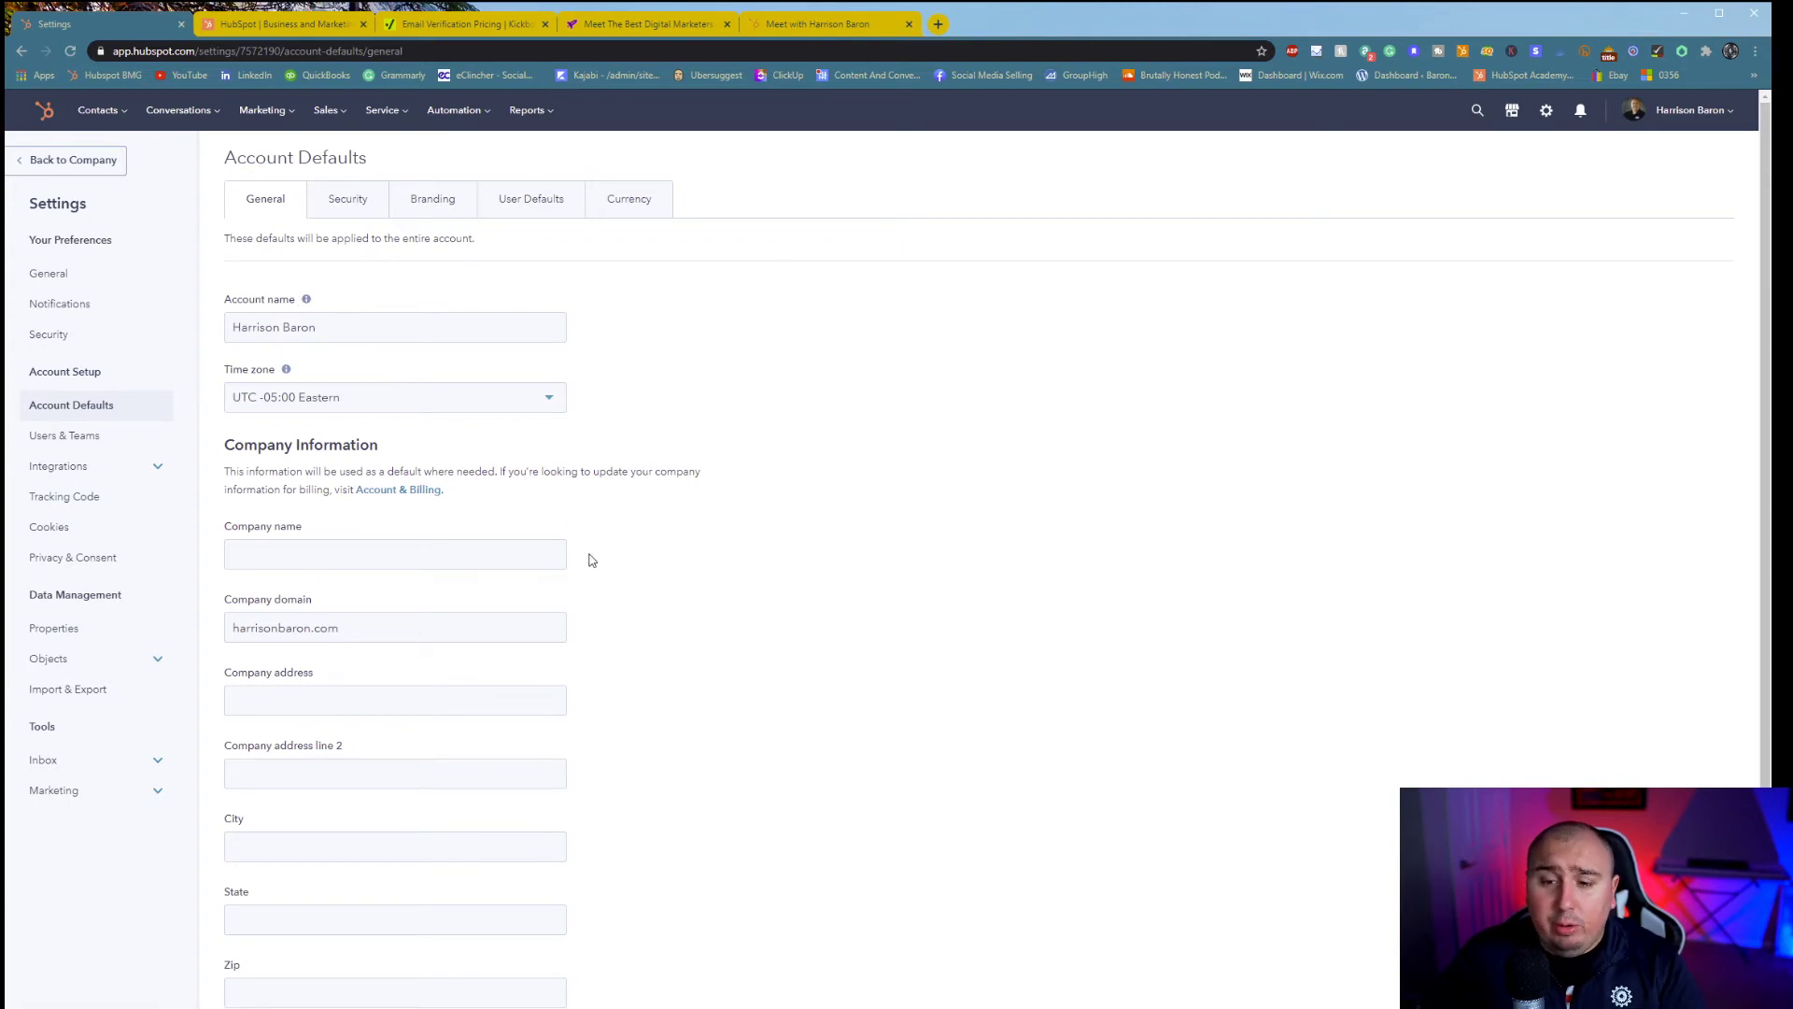
left_click(403, 555)
left_click(785, 594)
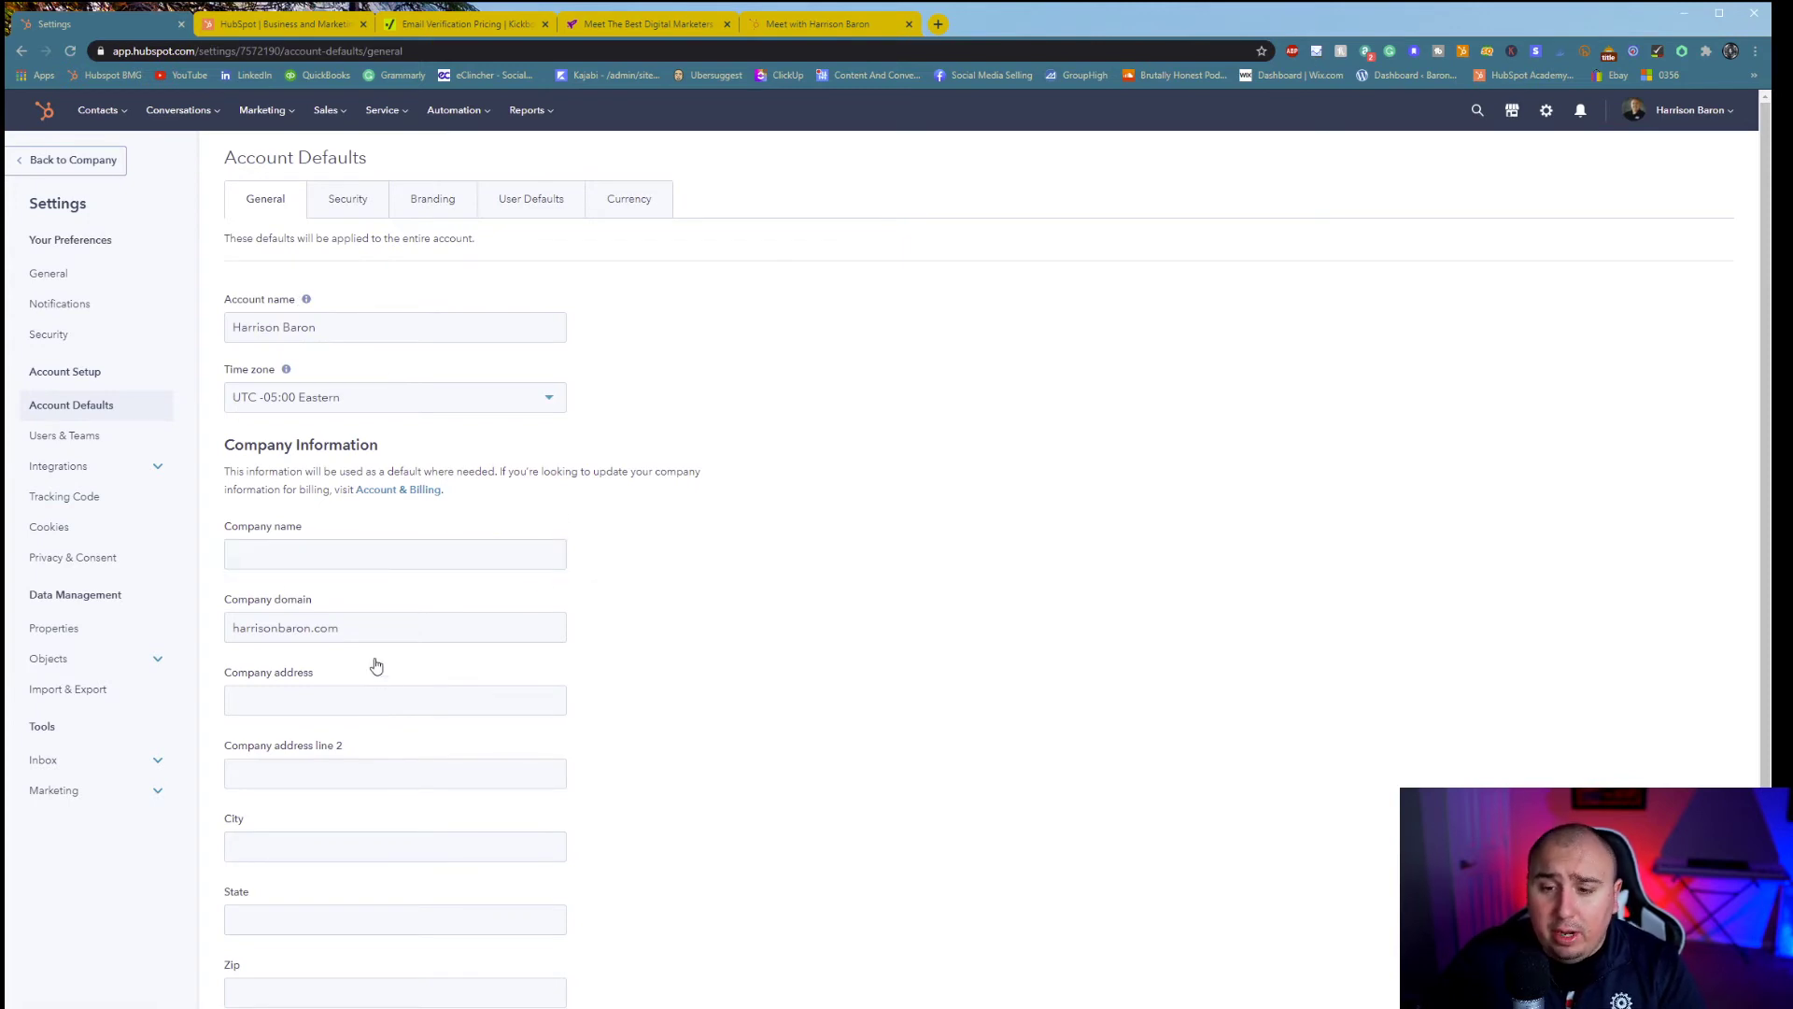
scroll(374, 589, "down", 1)
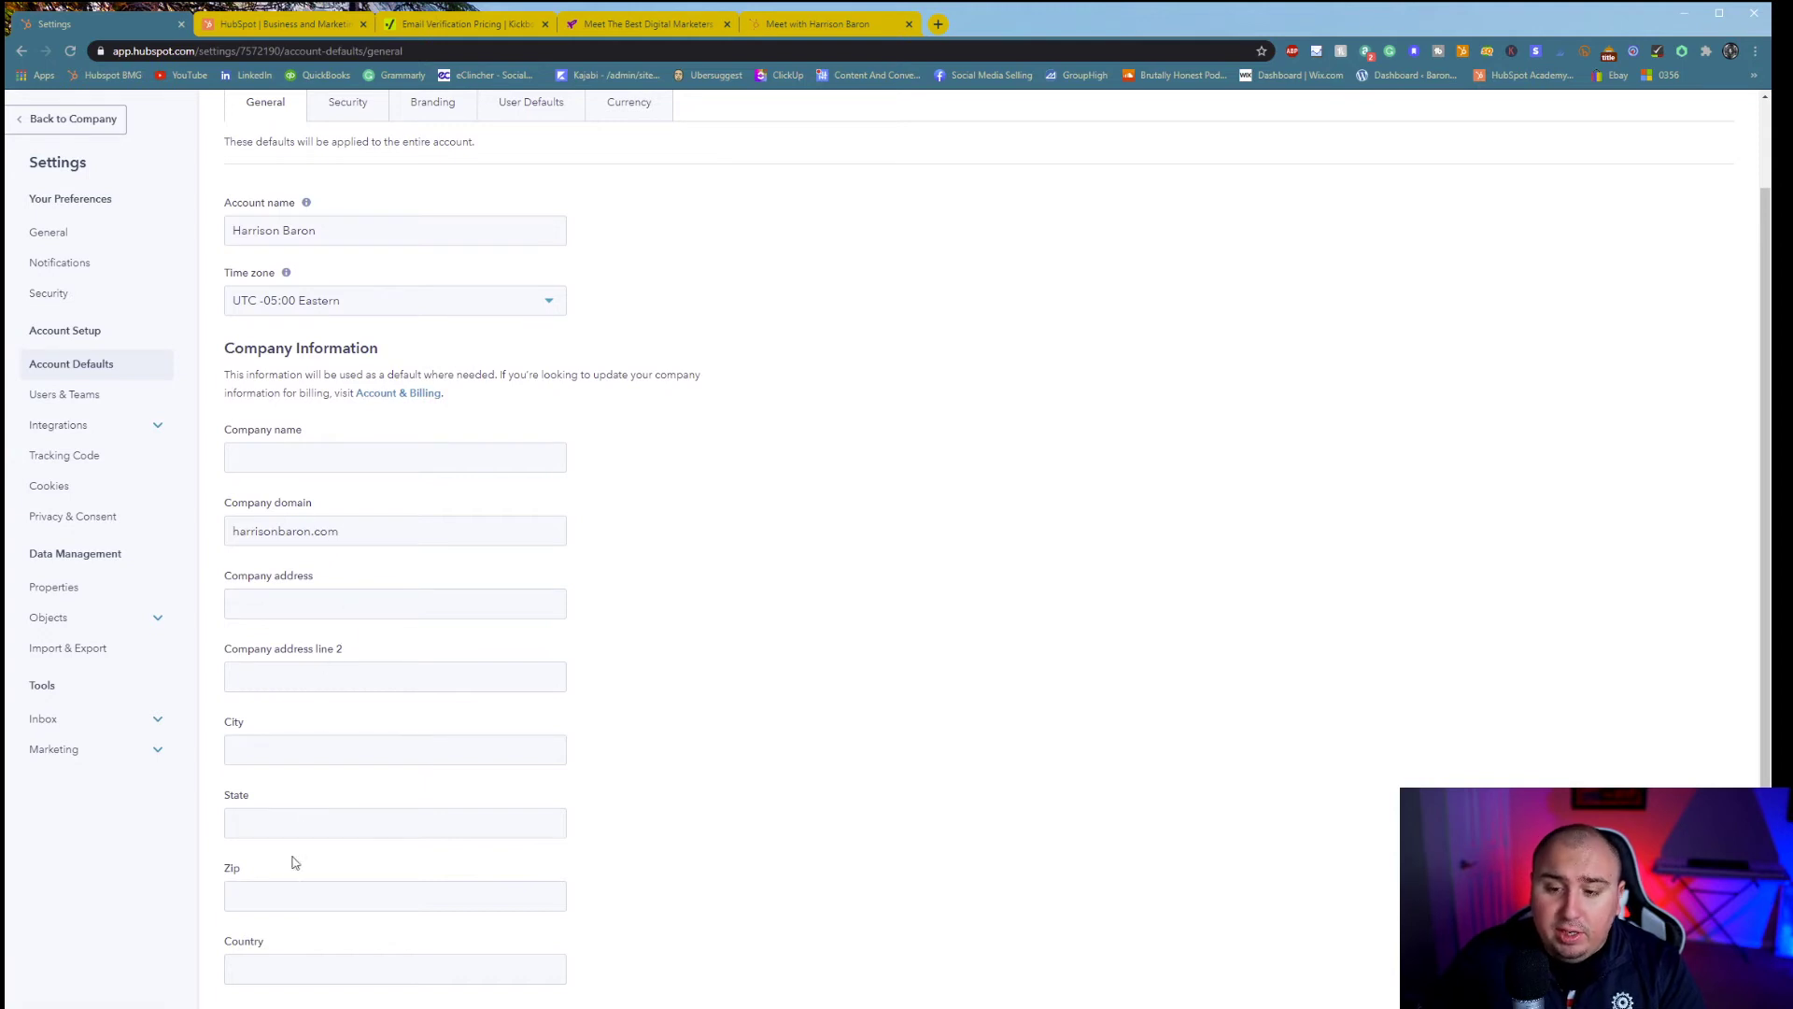
scroll(318, 355, "up", 1)
scroll(344, 459, "down", 1)
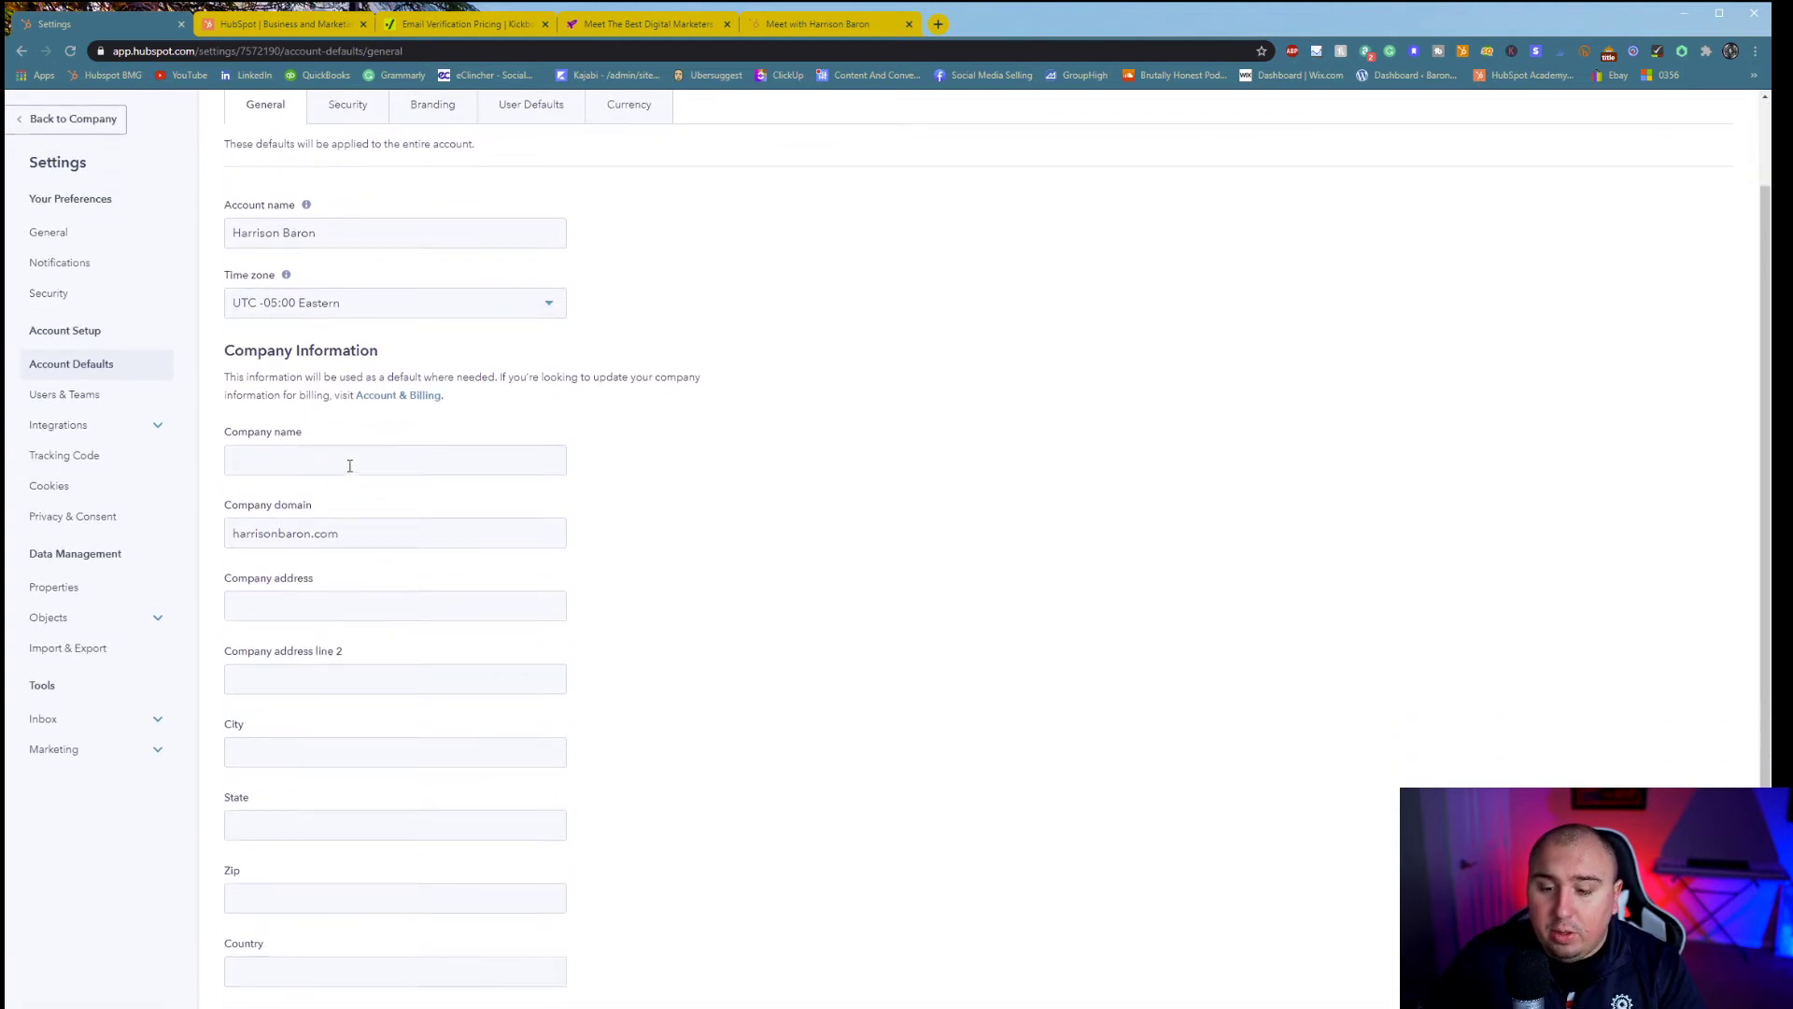
scroll(341, 429, "up", 1)
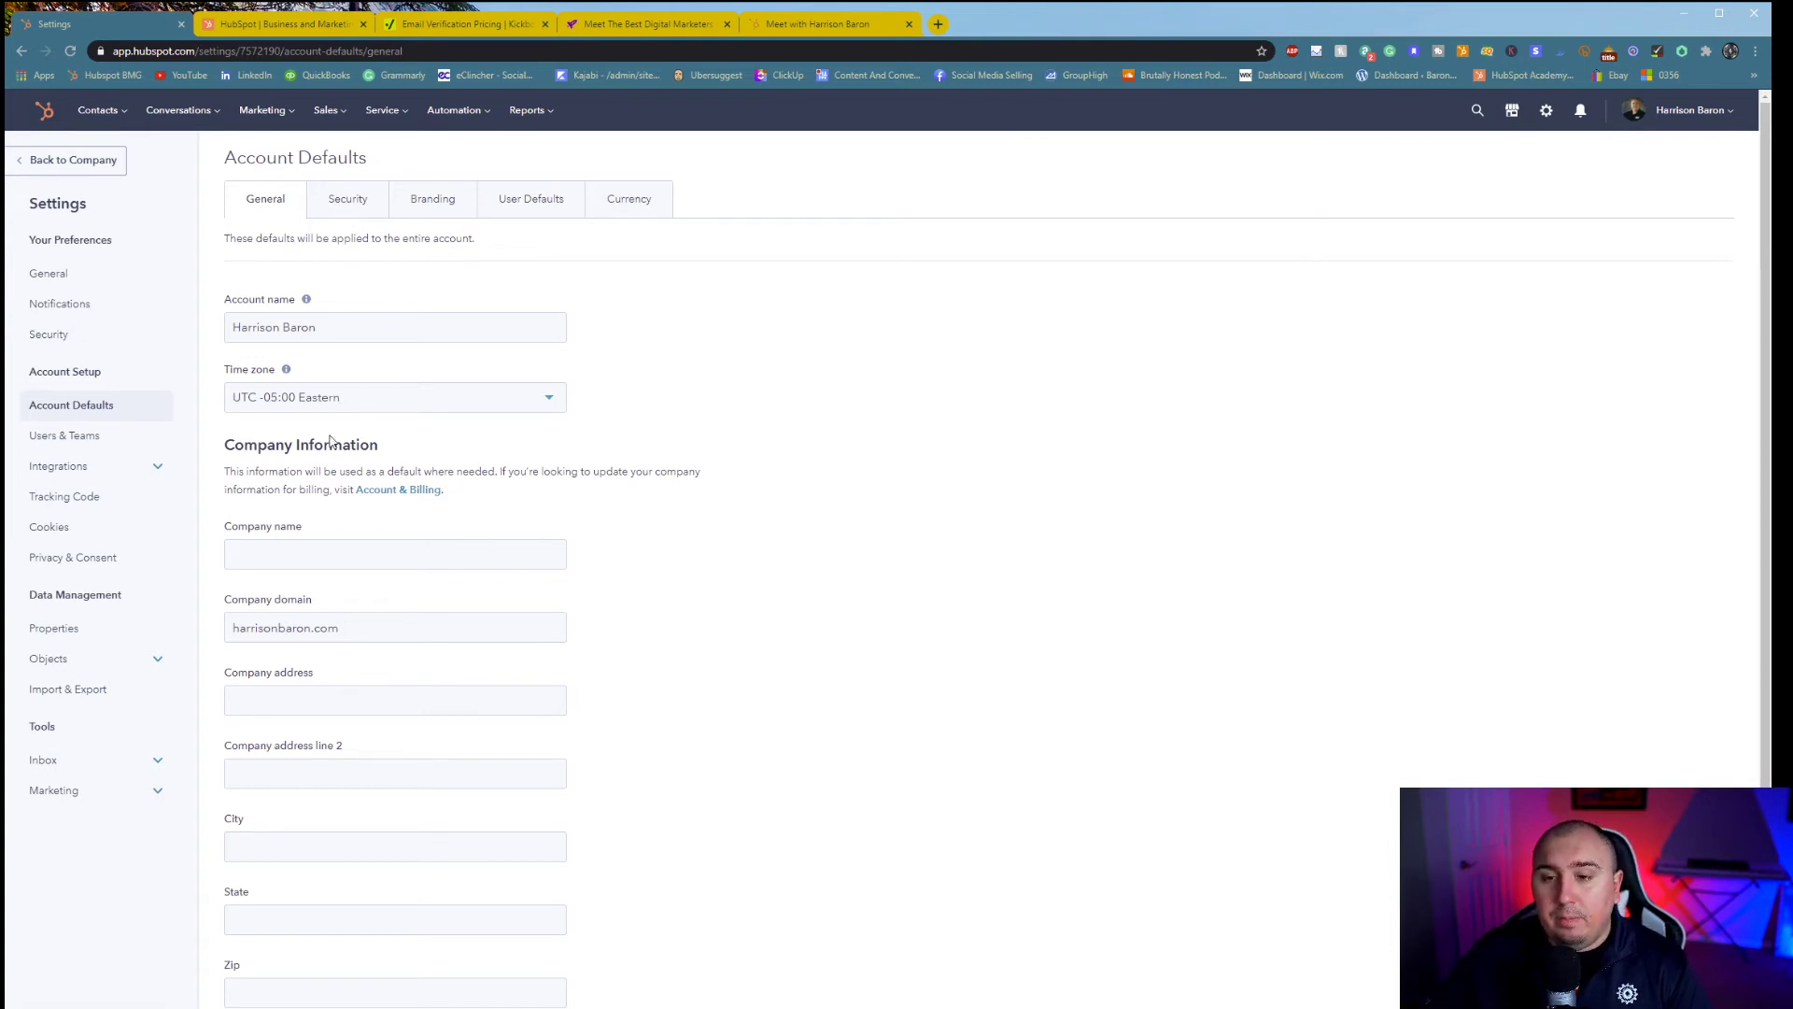
left_click(360, 198)
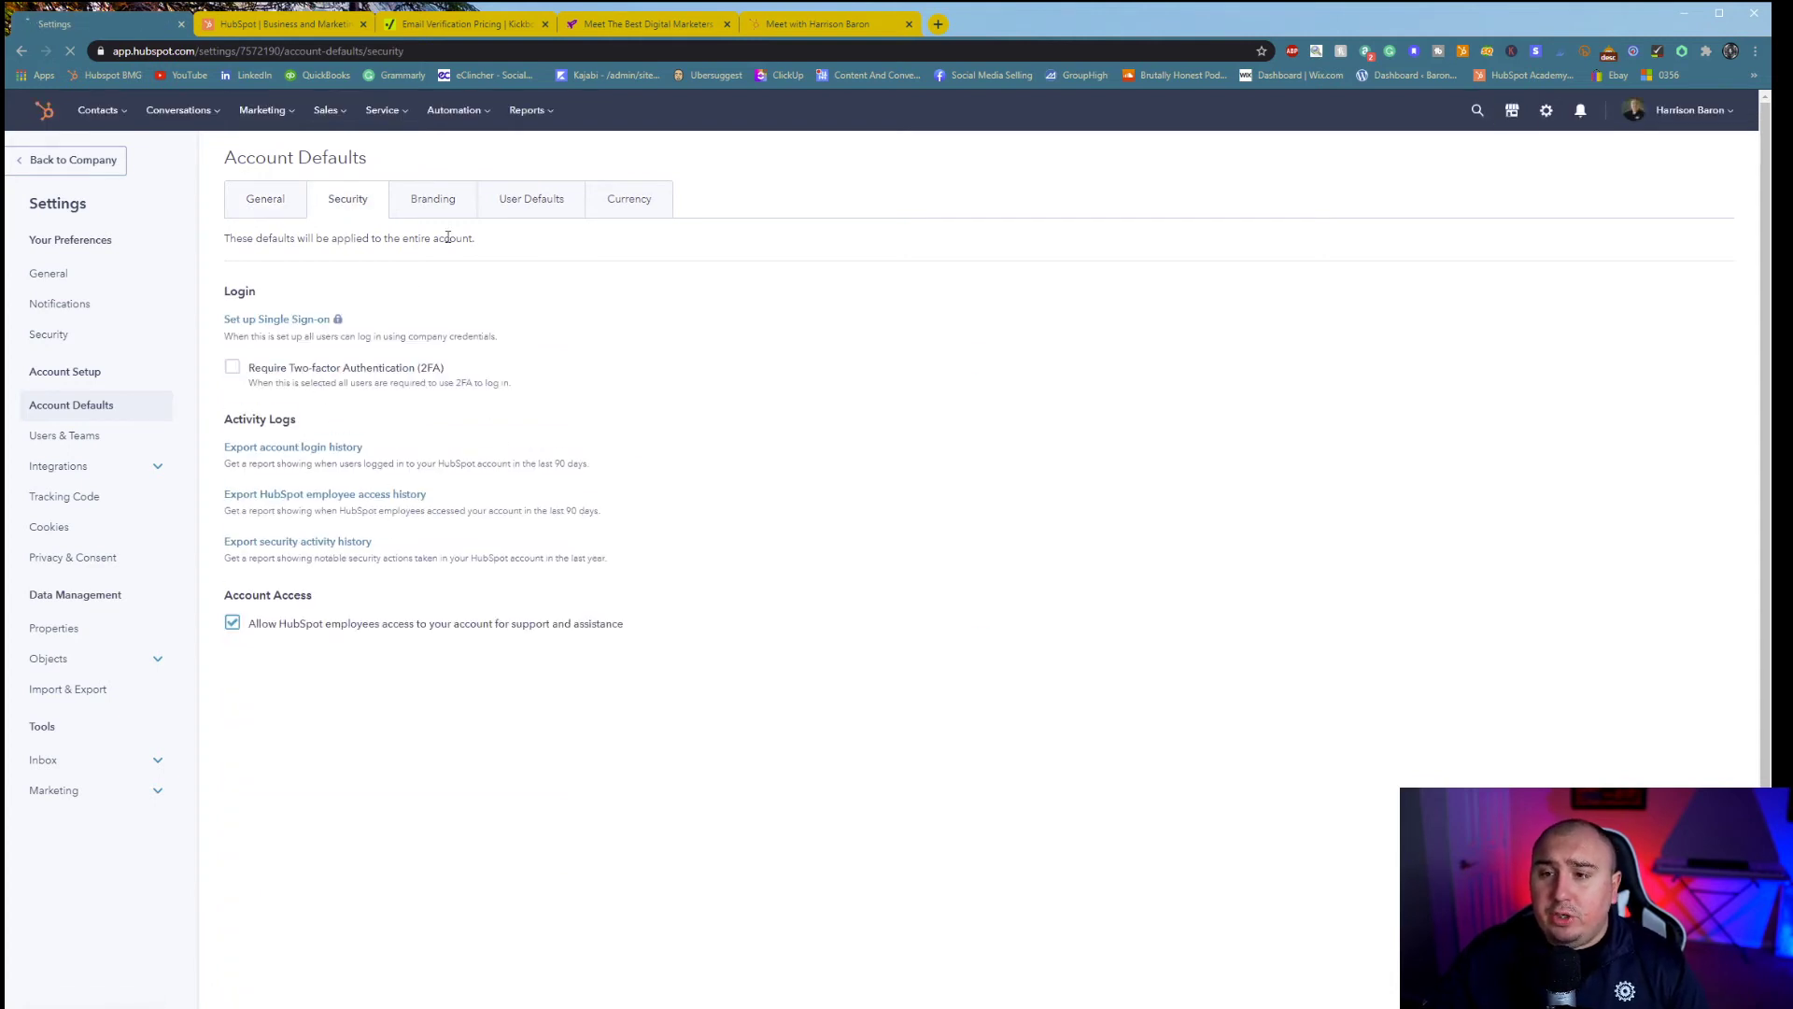
- In Branding > Colors, try black and then a red shade for the primary brand colour
left_click(435, 200)
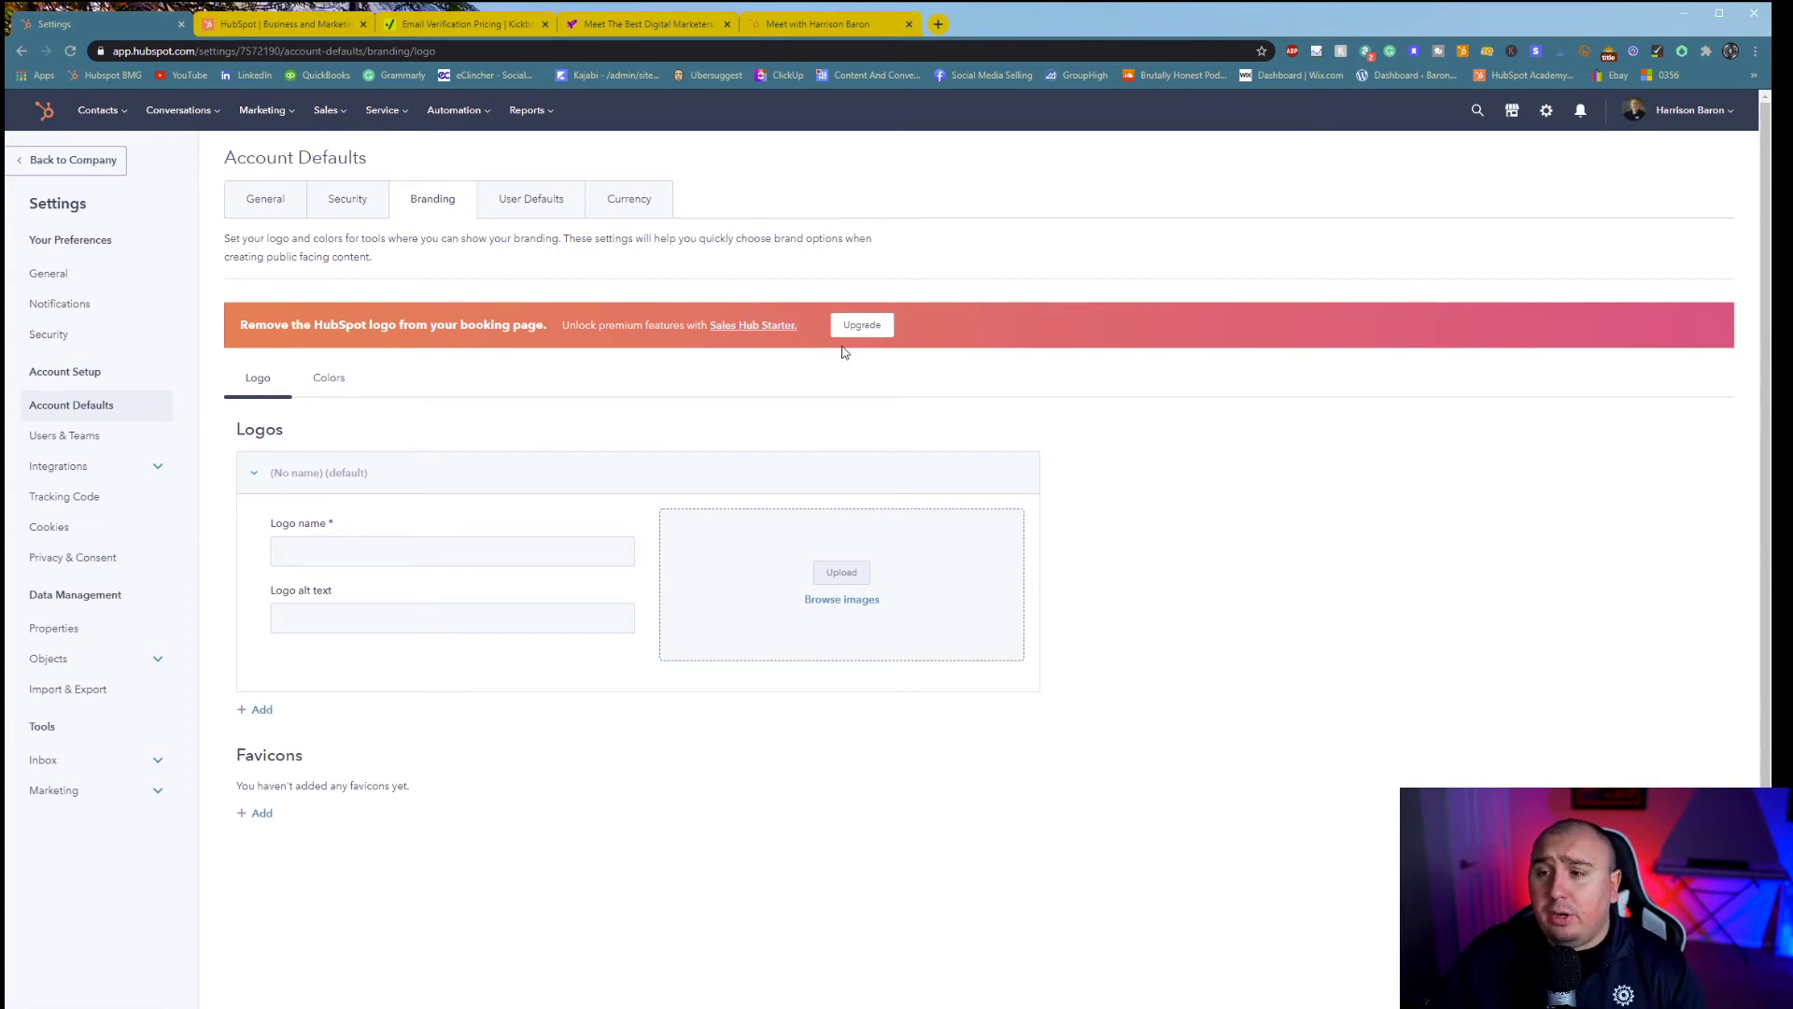
left_click(342, 385)
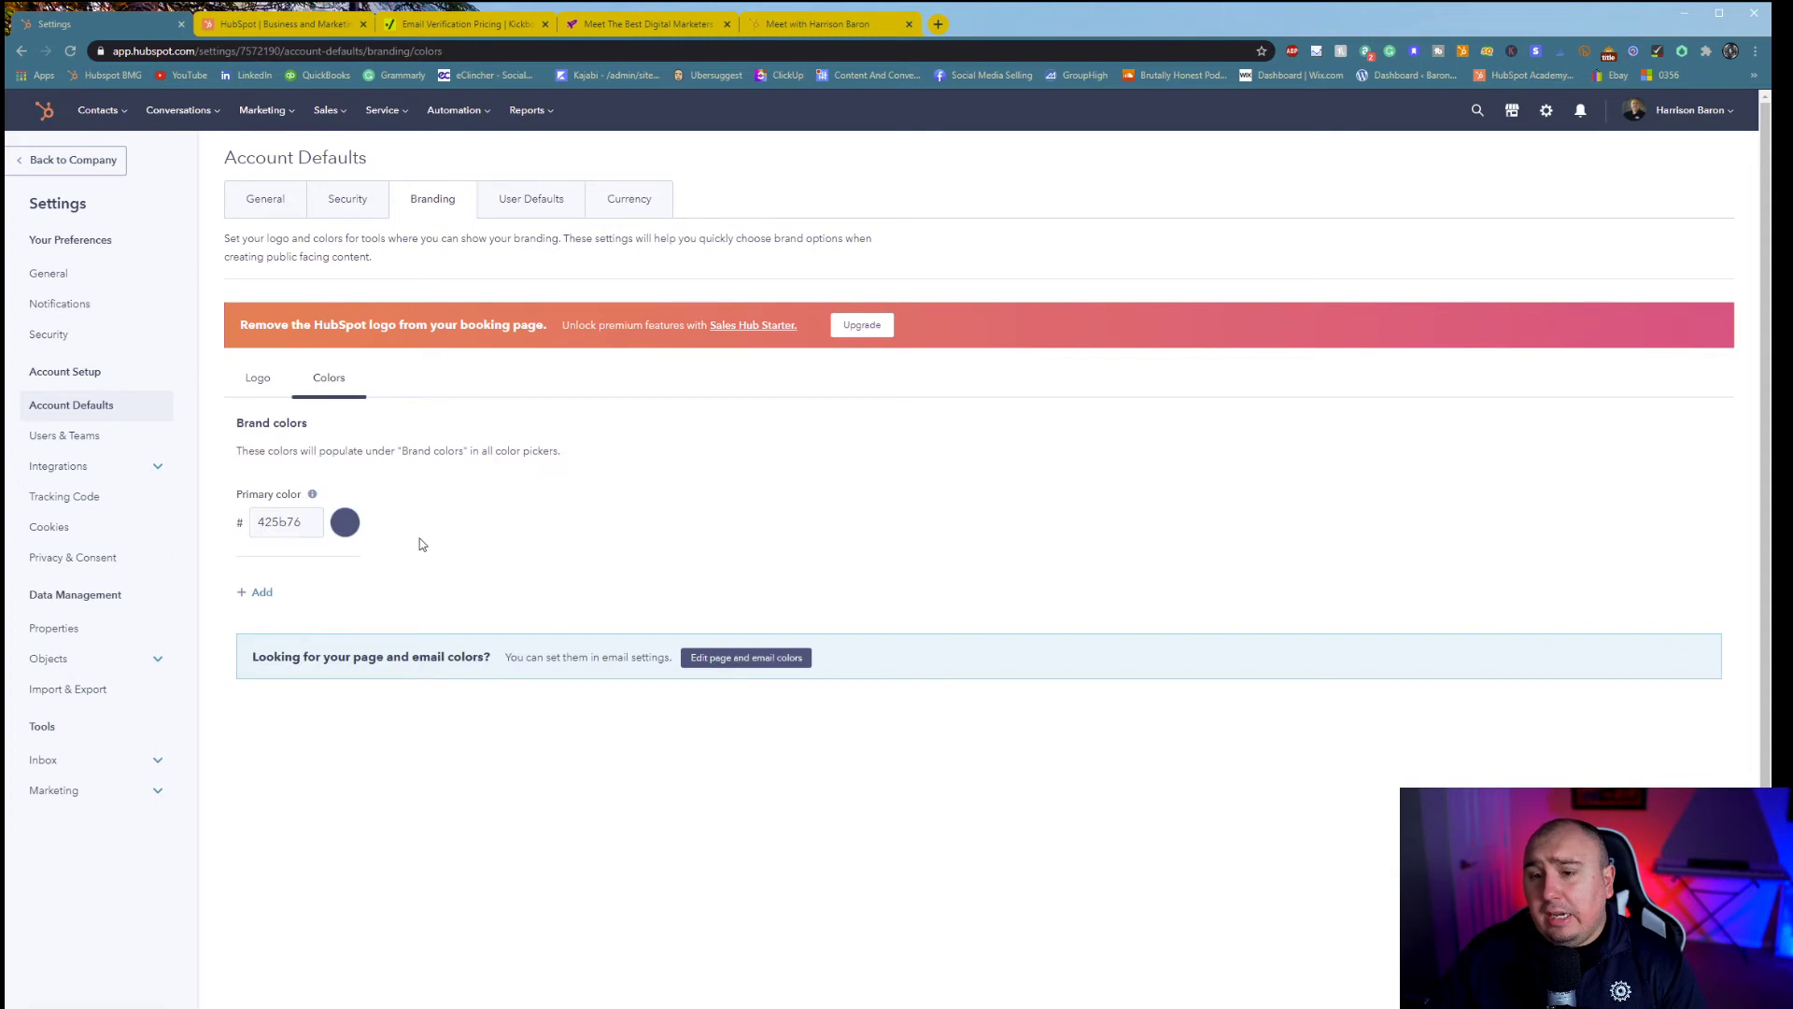
left_click(340, 523)
left_click_drag(427, 512, 364, 566)
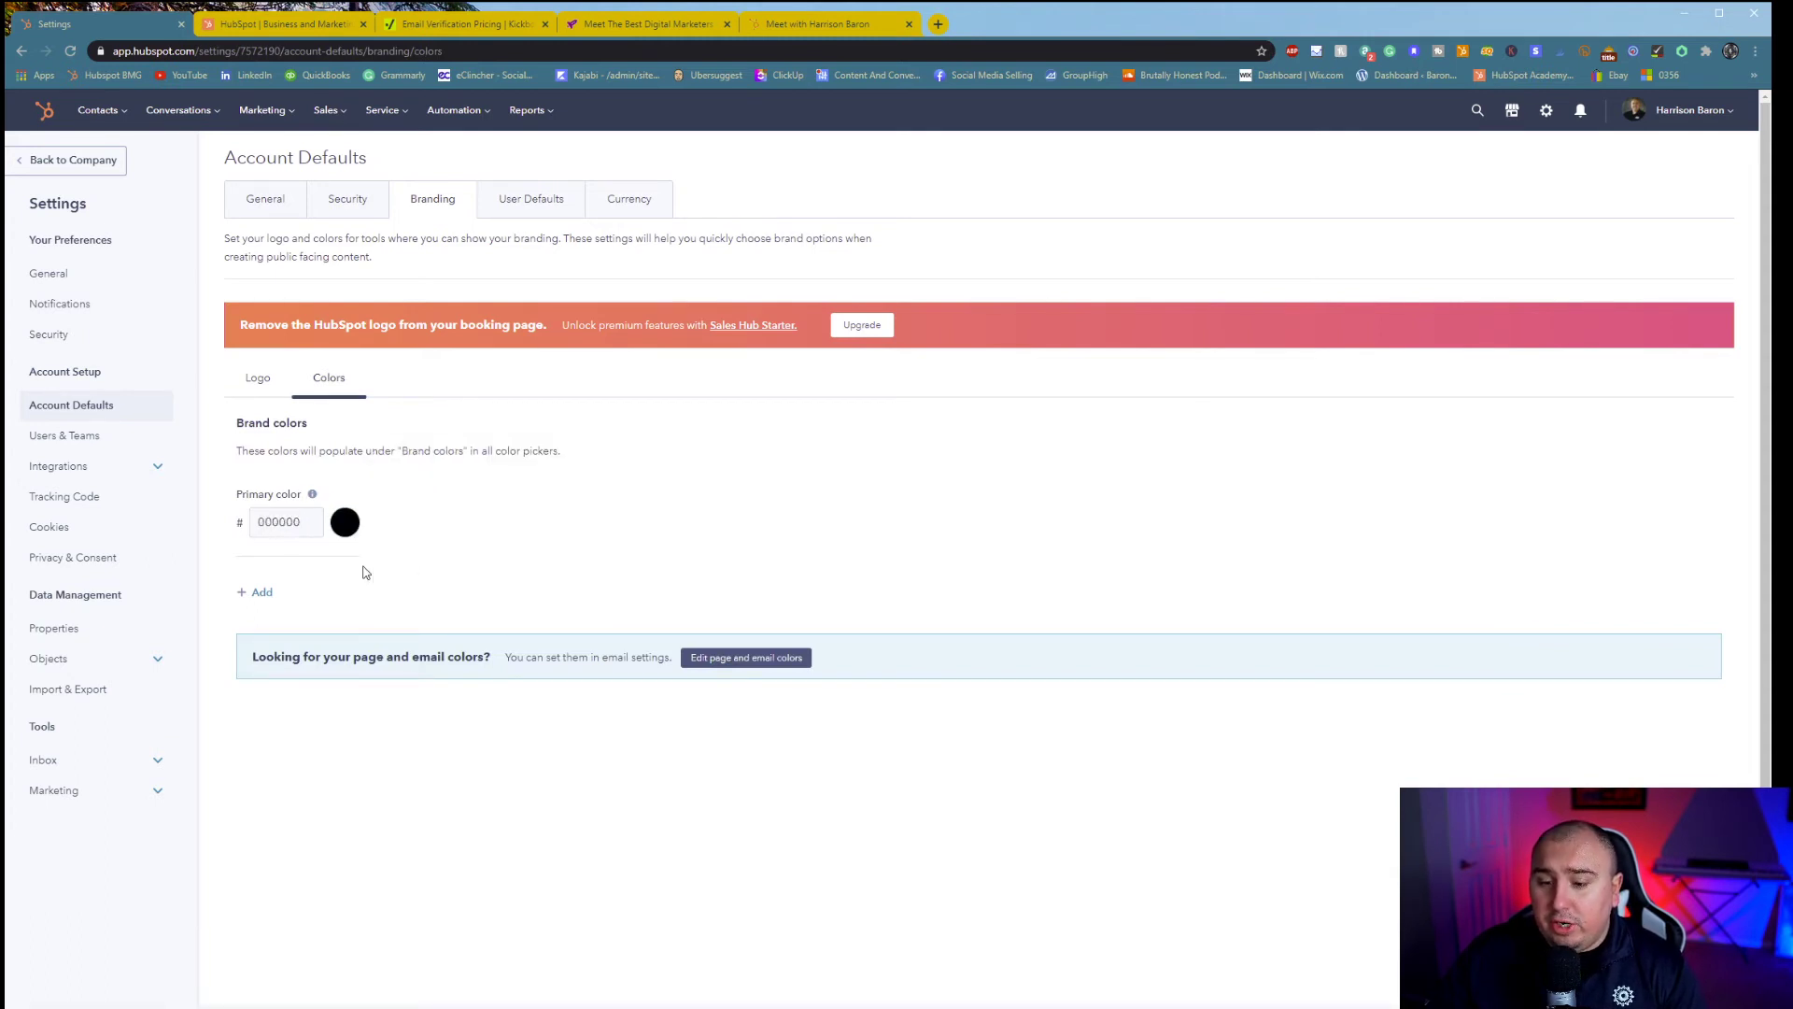
left_click(345, 522)
mouse_move(450, 523)
left_mouse_down()
mouse_move(471, 538)
mouse_move(447, 517)
mouse_move(448, 482)
left_mouse_up()
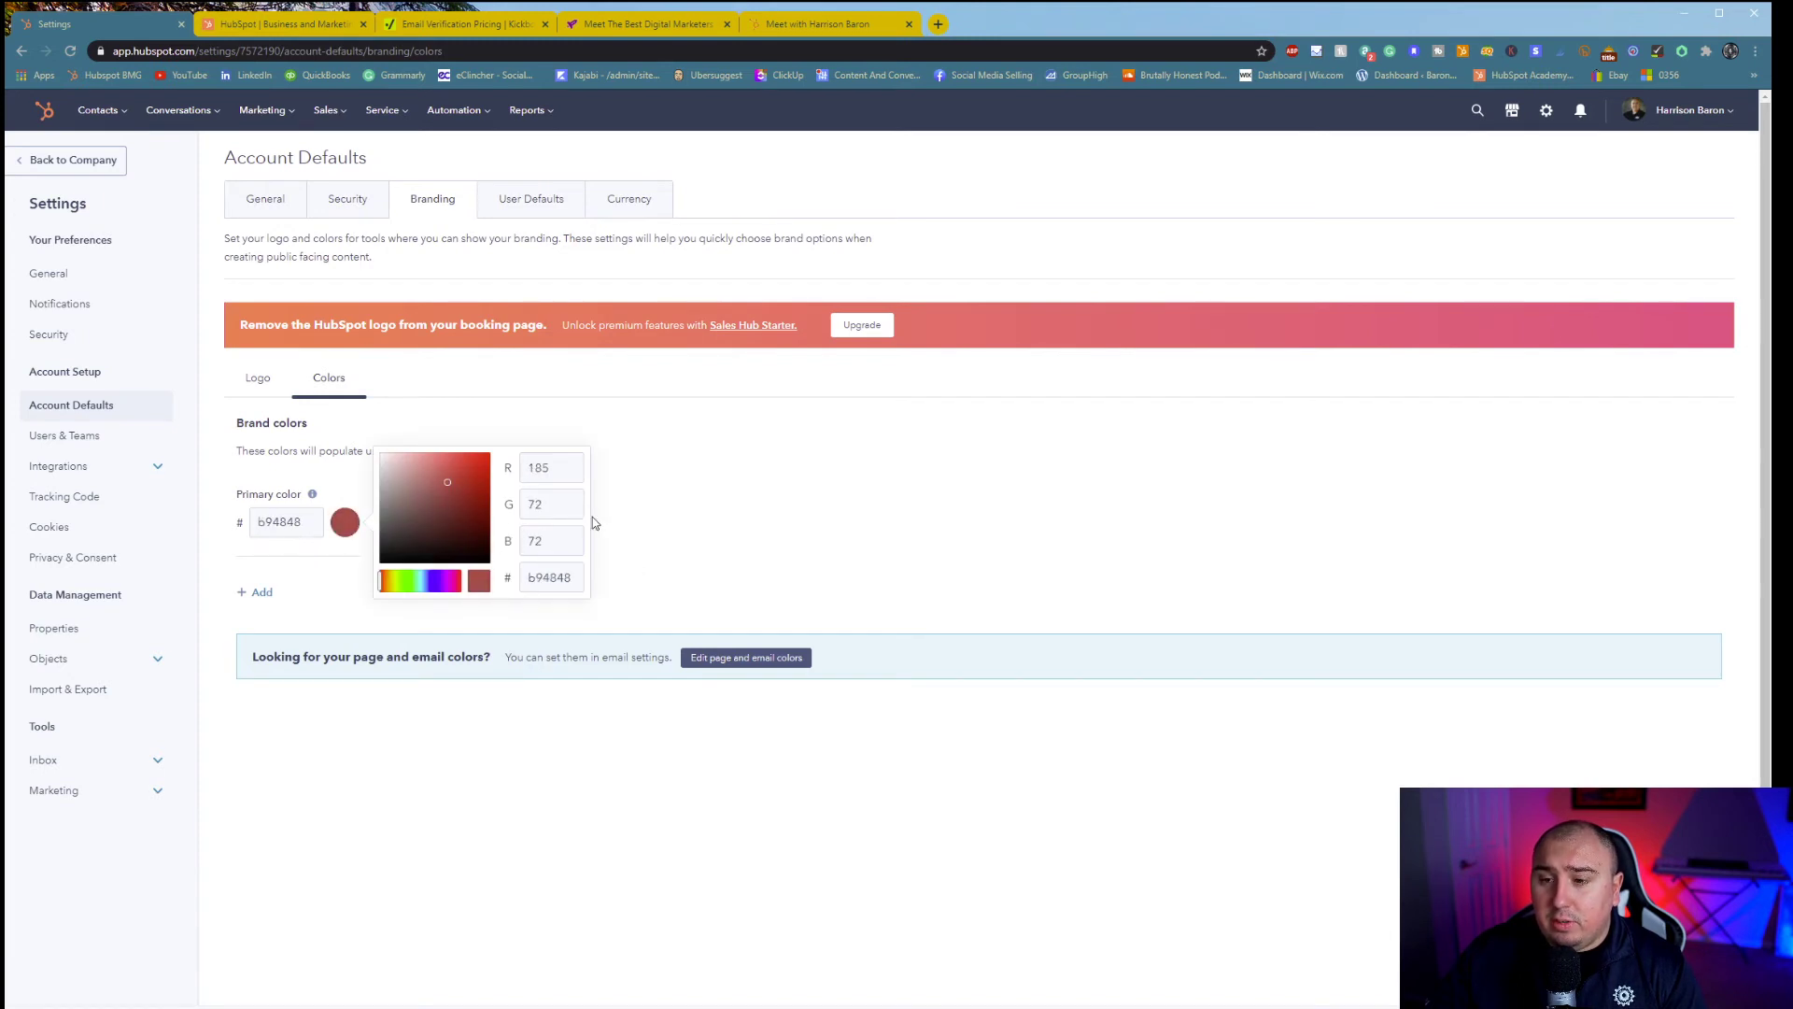
left_click(669, 497)
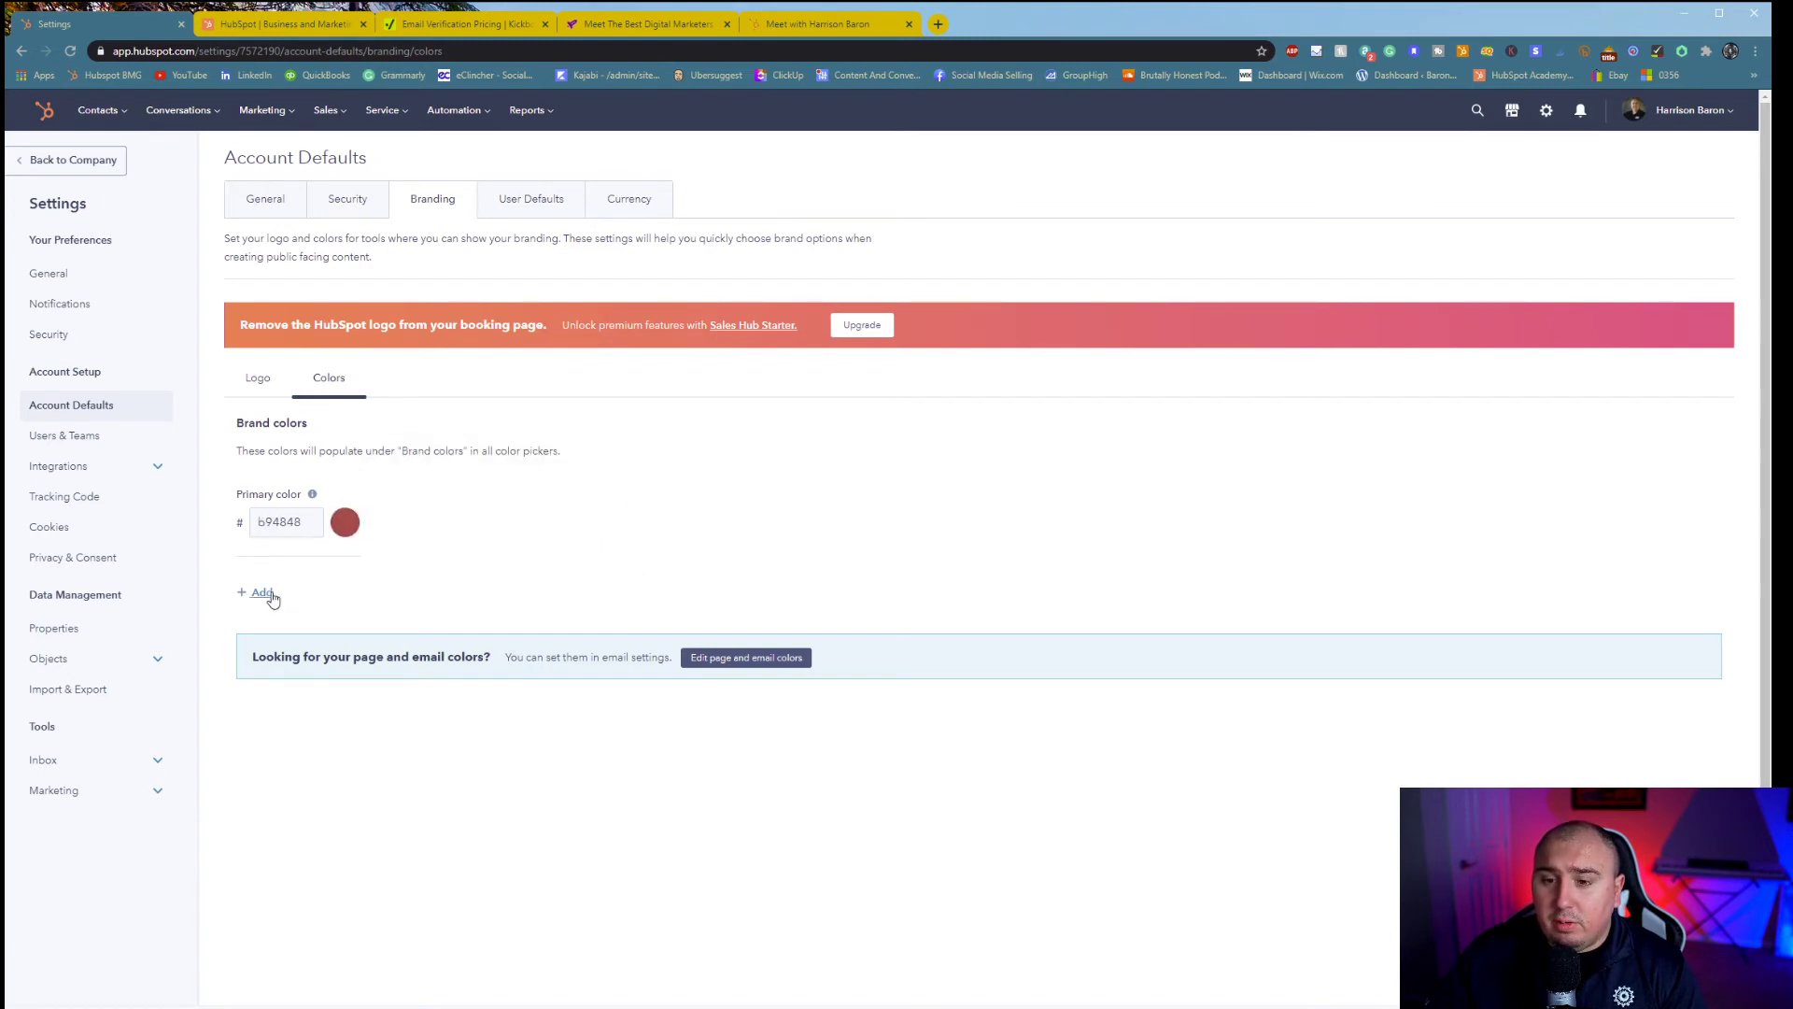
- Leave without saving the colour, browse User Defaults and Currency, then go to Users & Teams
left_click(495, 198)
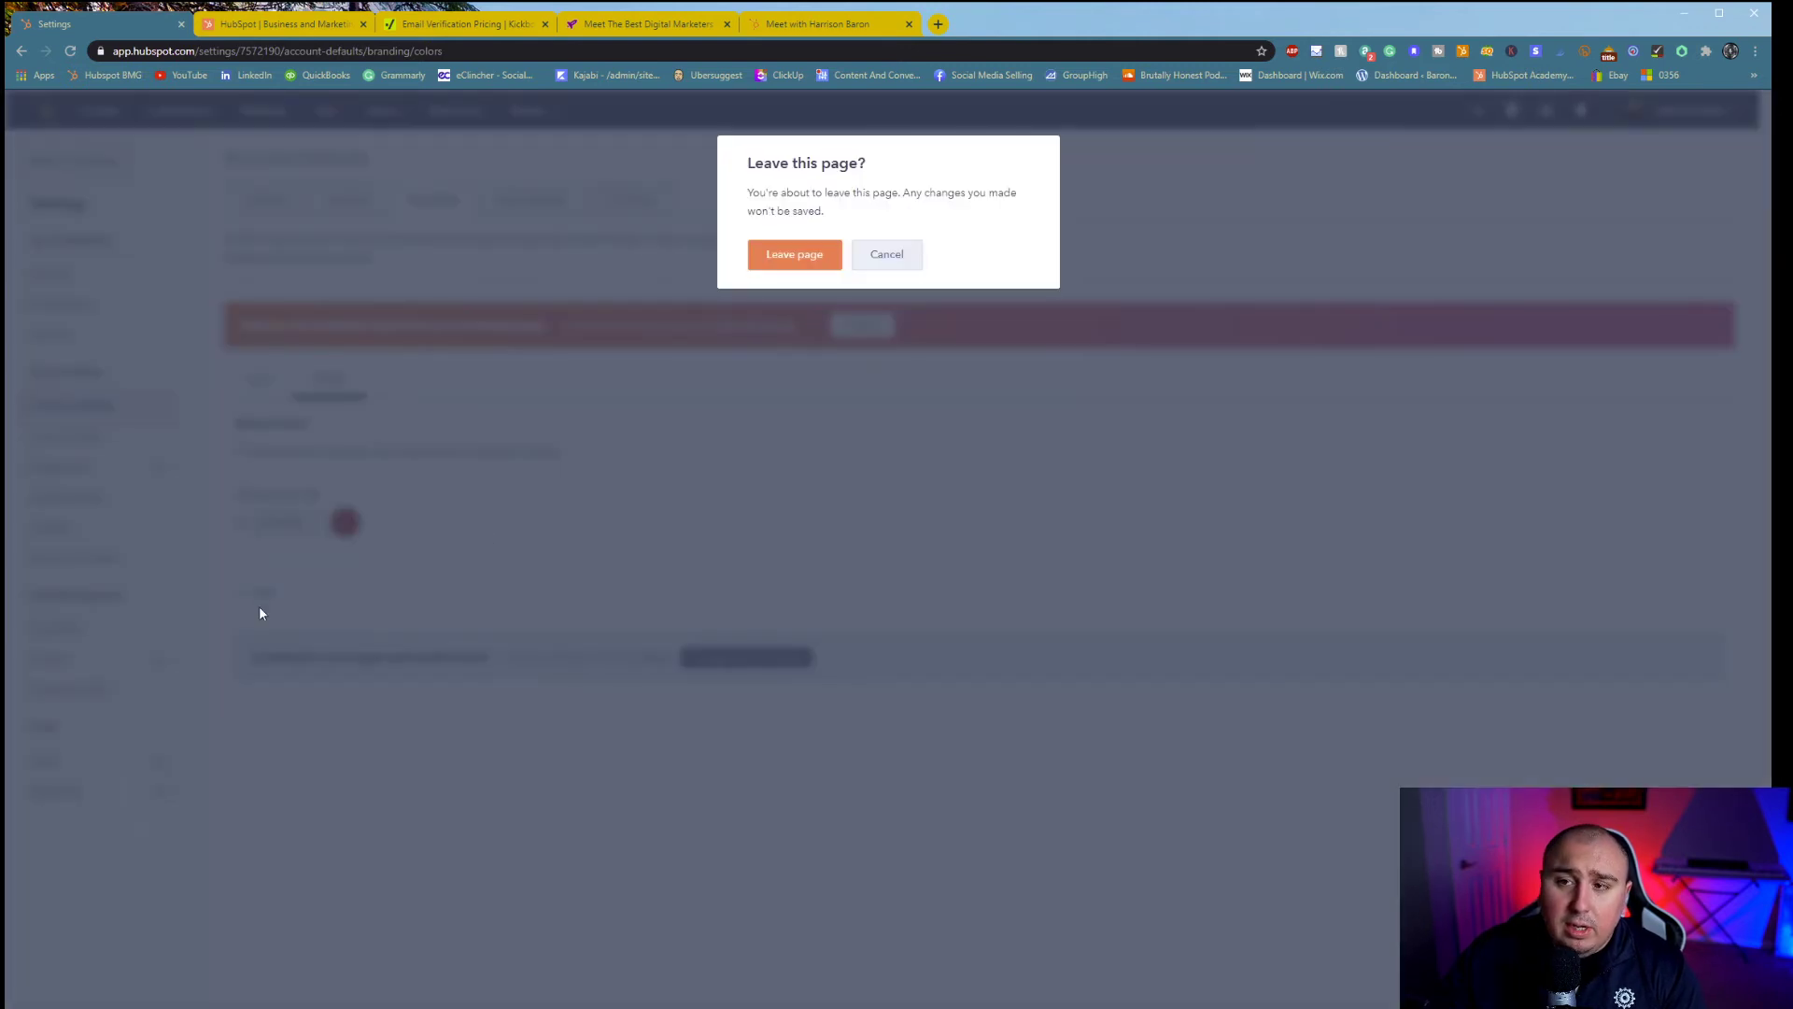
left_click(806, 267)
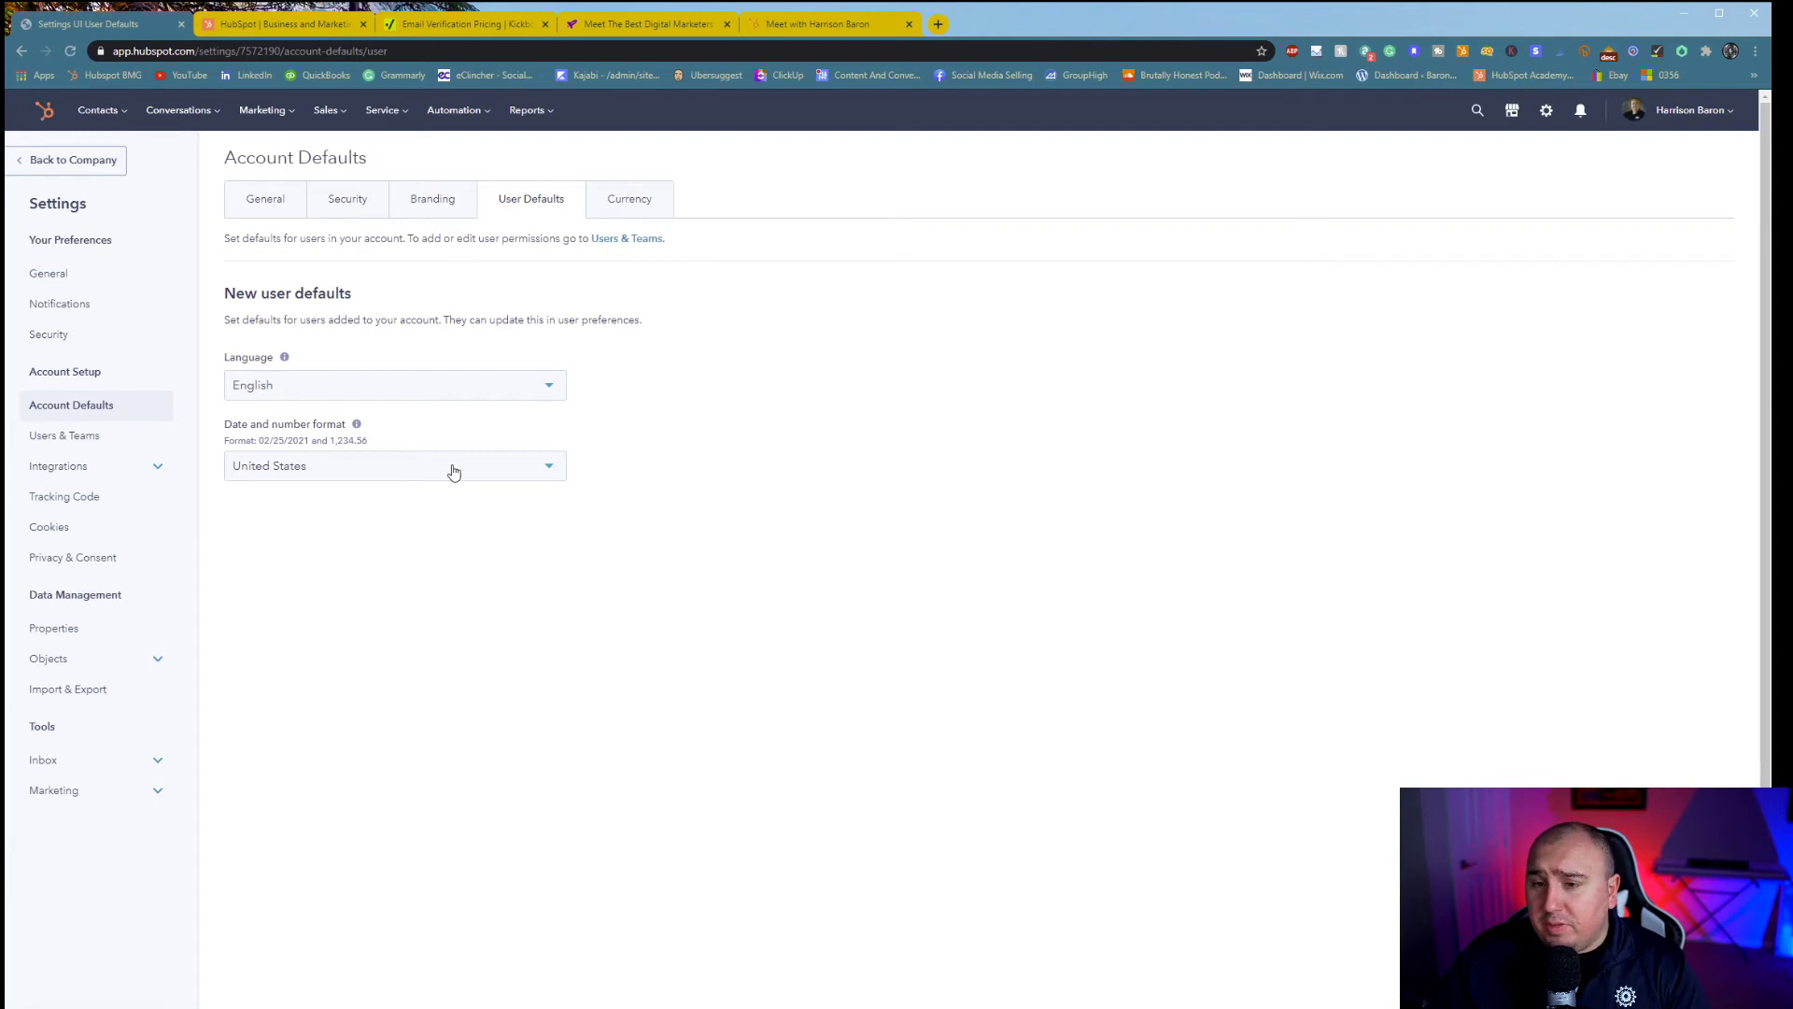
left_click(633, 204)
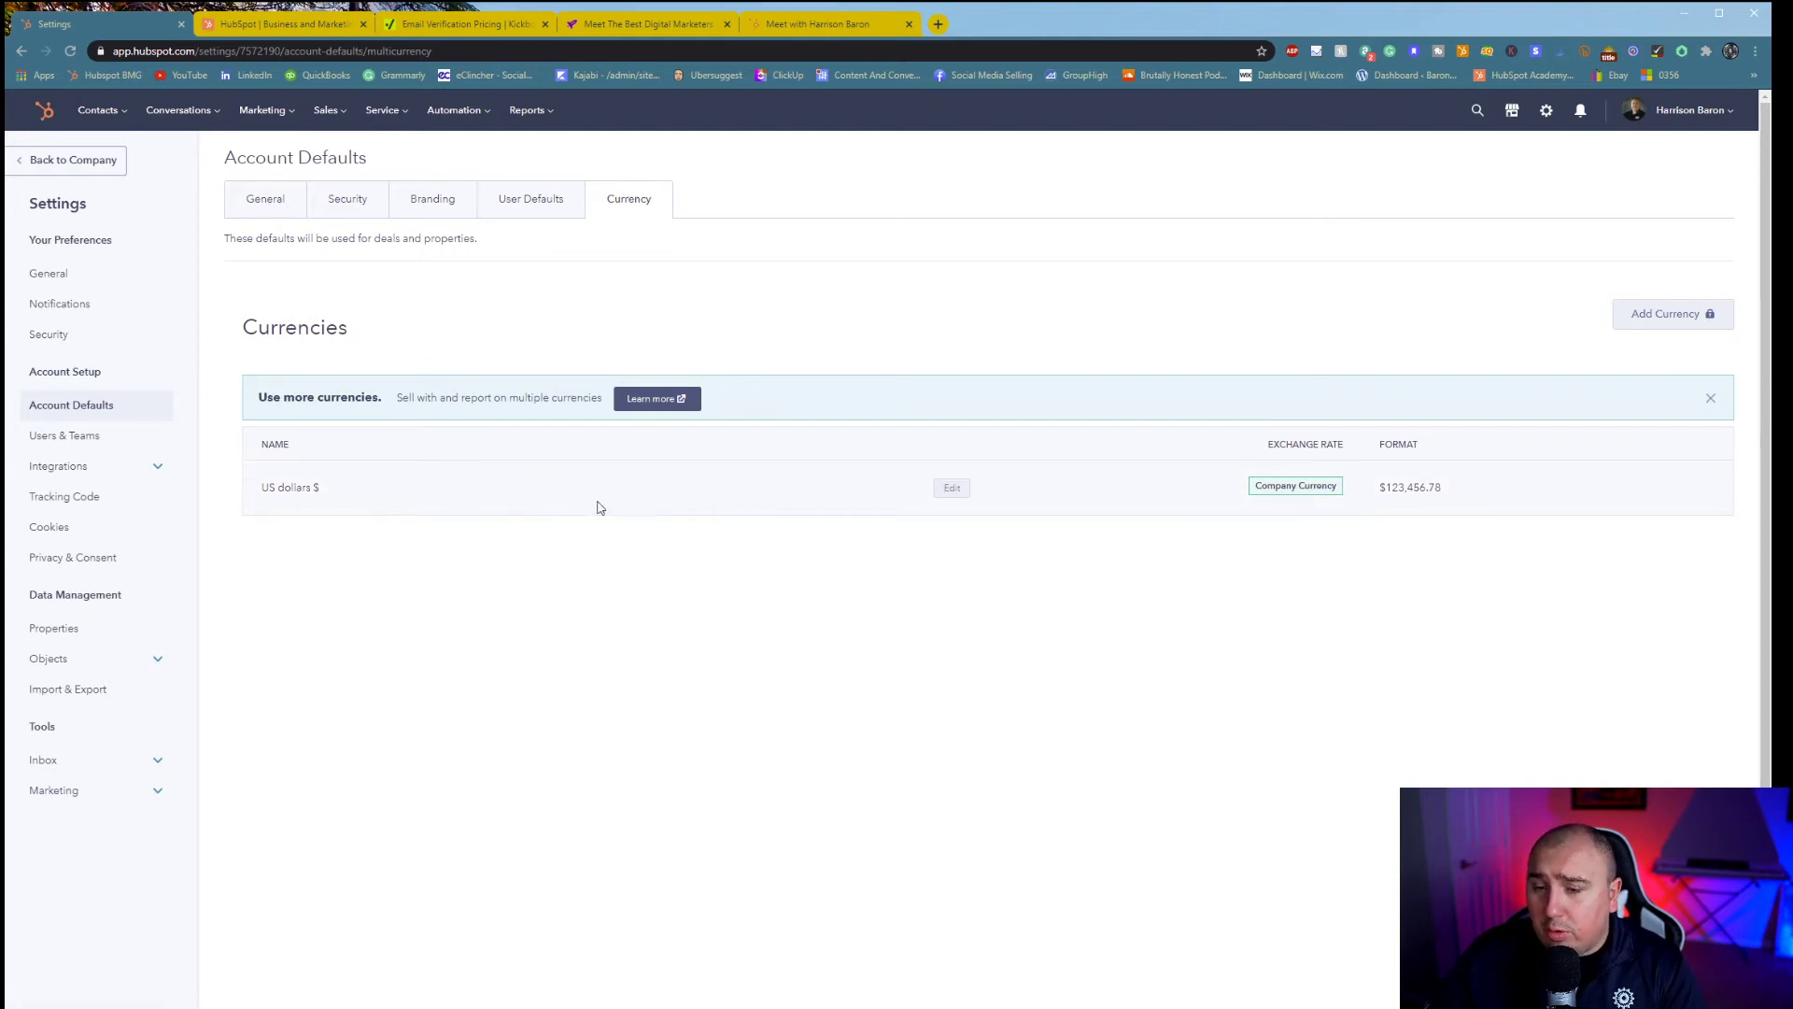
left_click(103, 437)
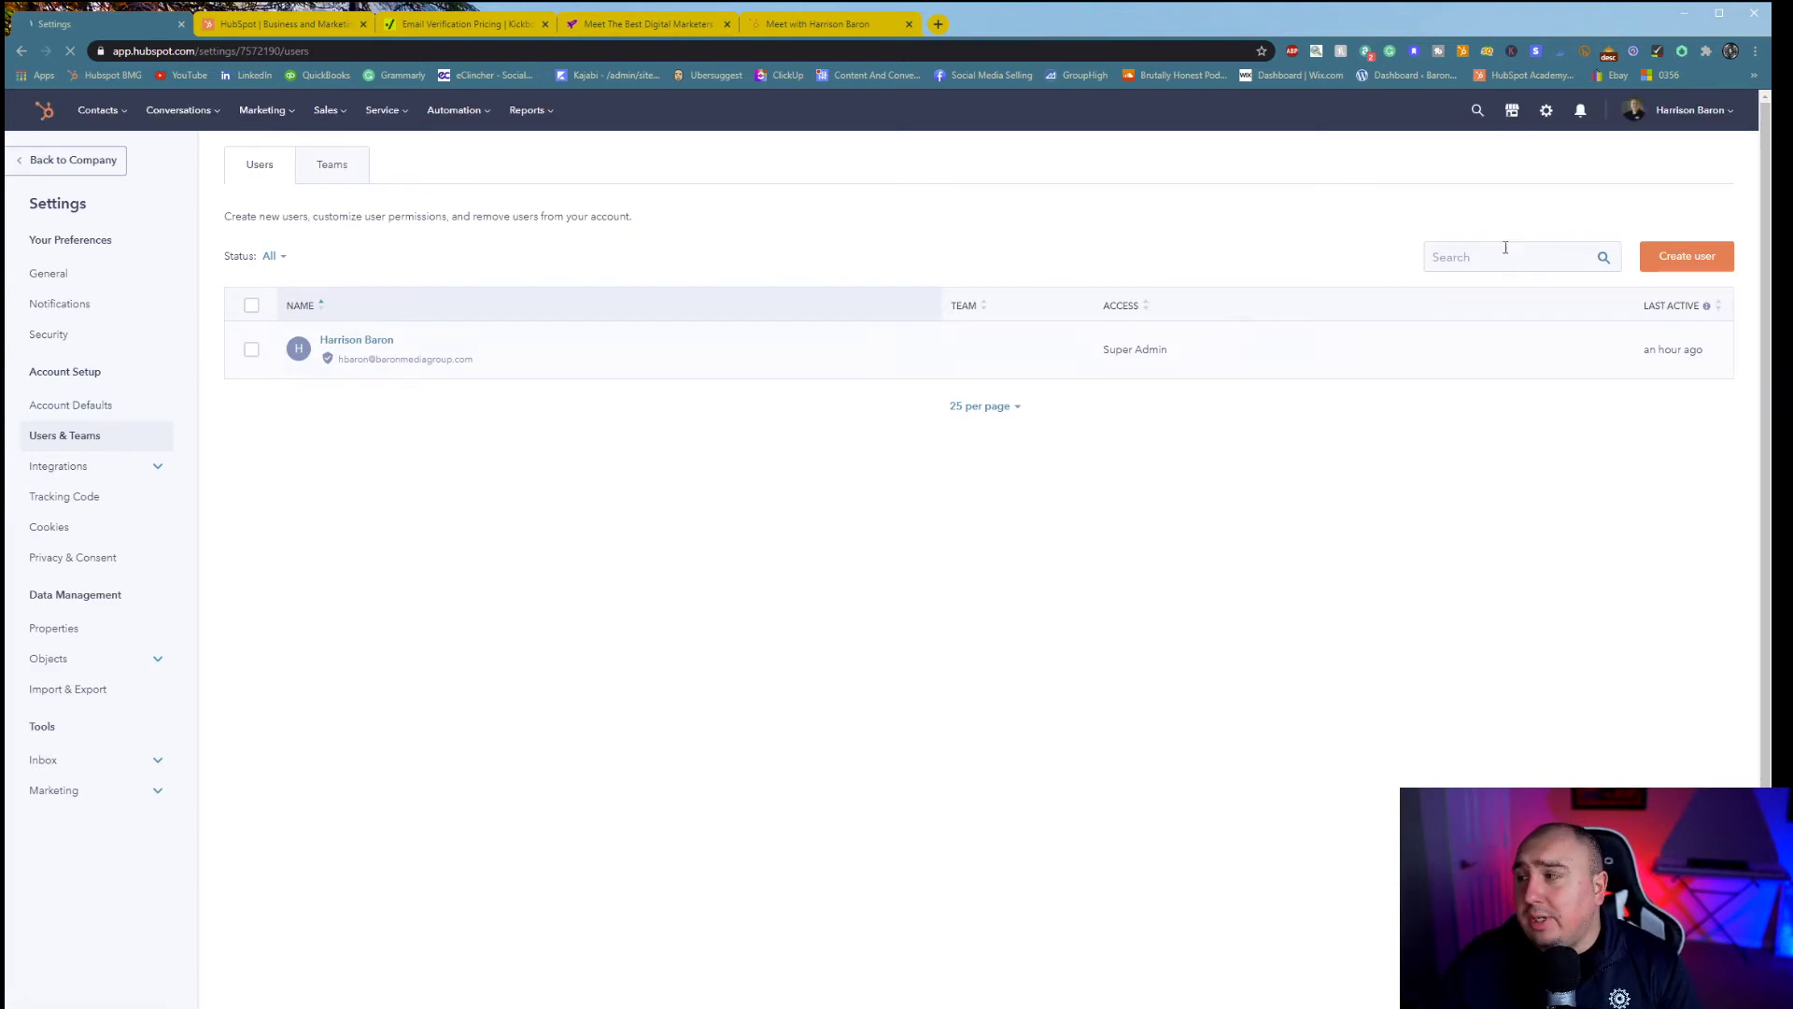
- Start creating a user and expand the CRM object access and CRM tools permissions
left_click(1651, 257)
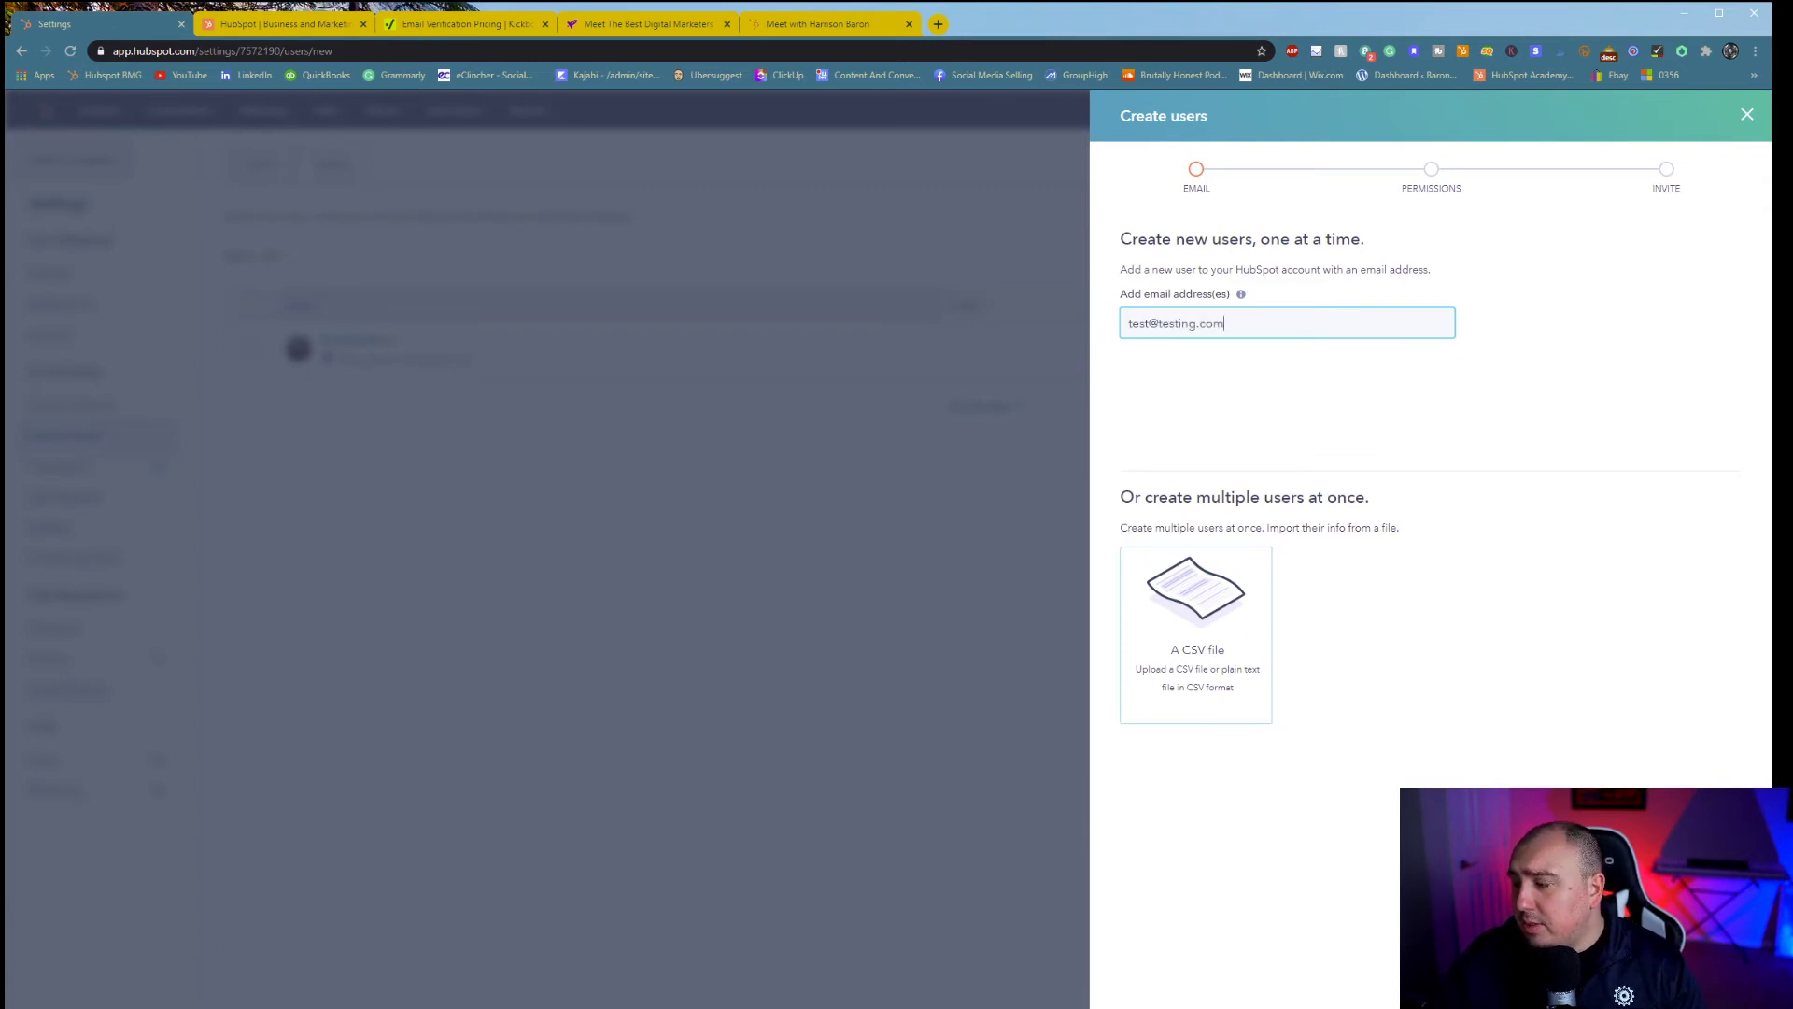
left_click(1704, 973)
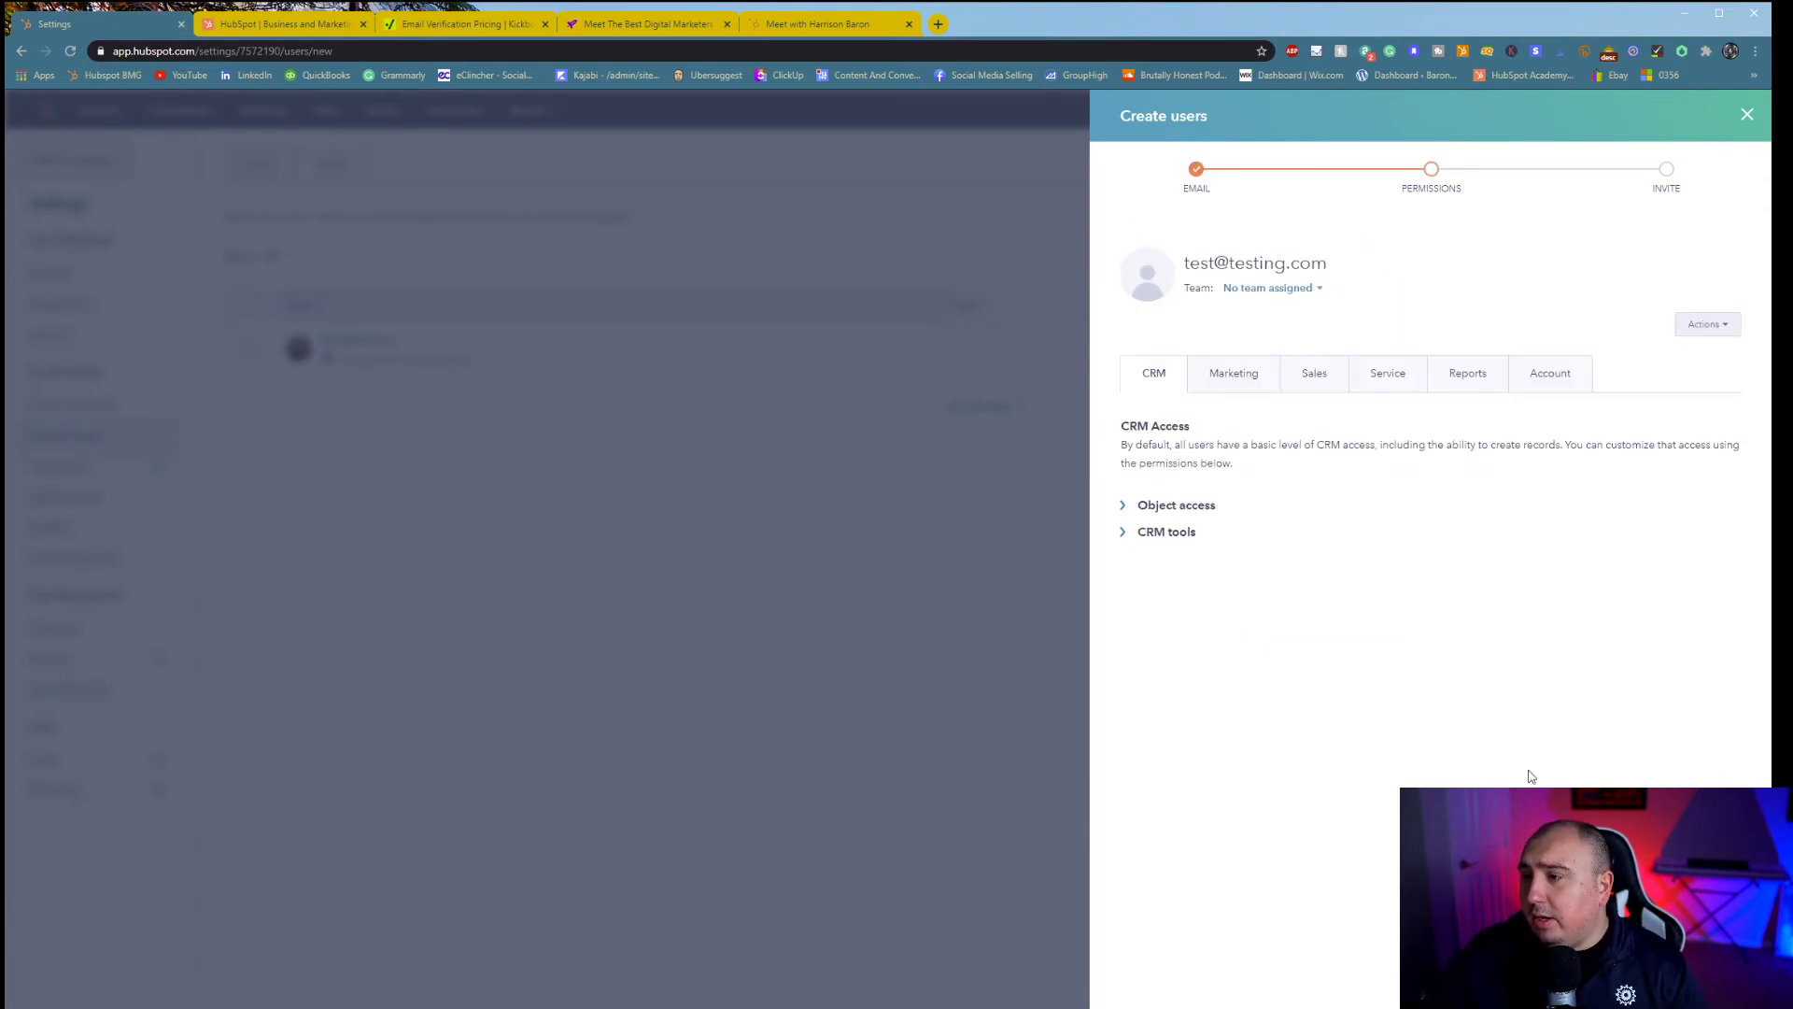
left_click(1130, 505)
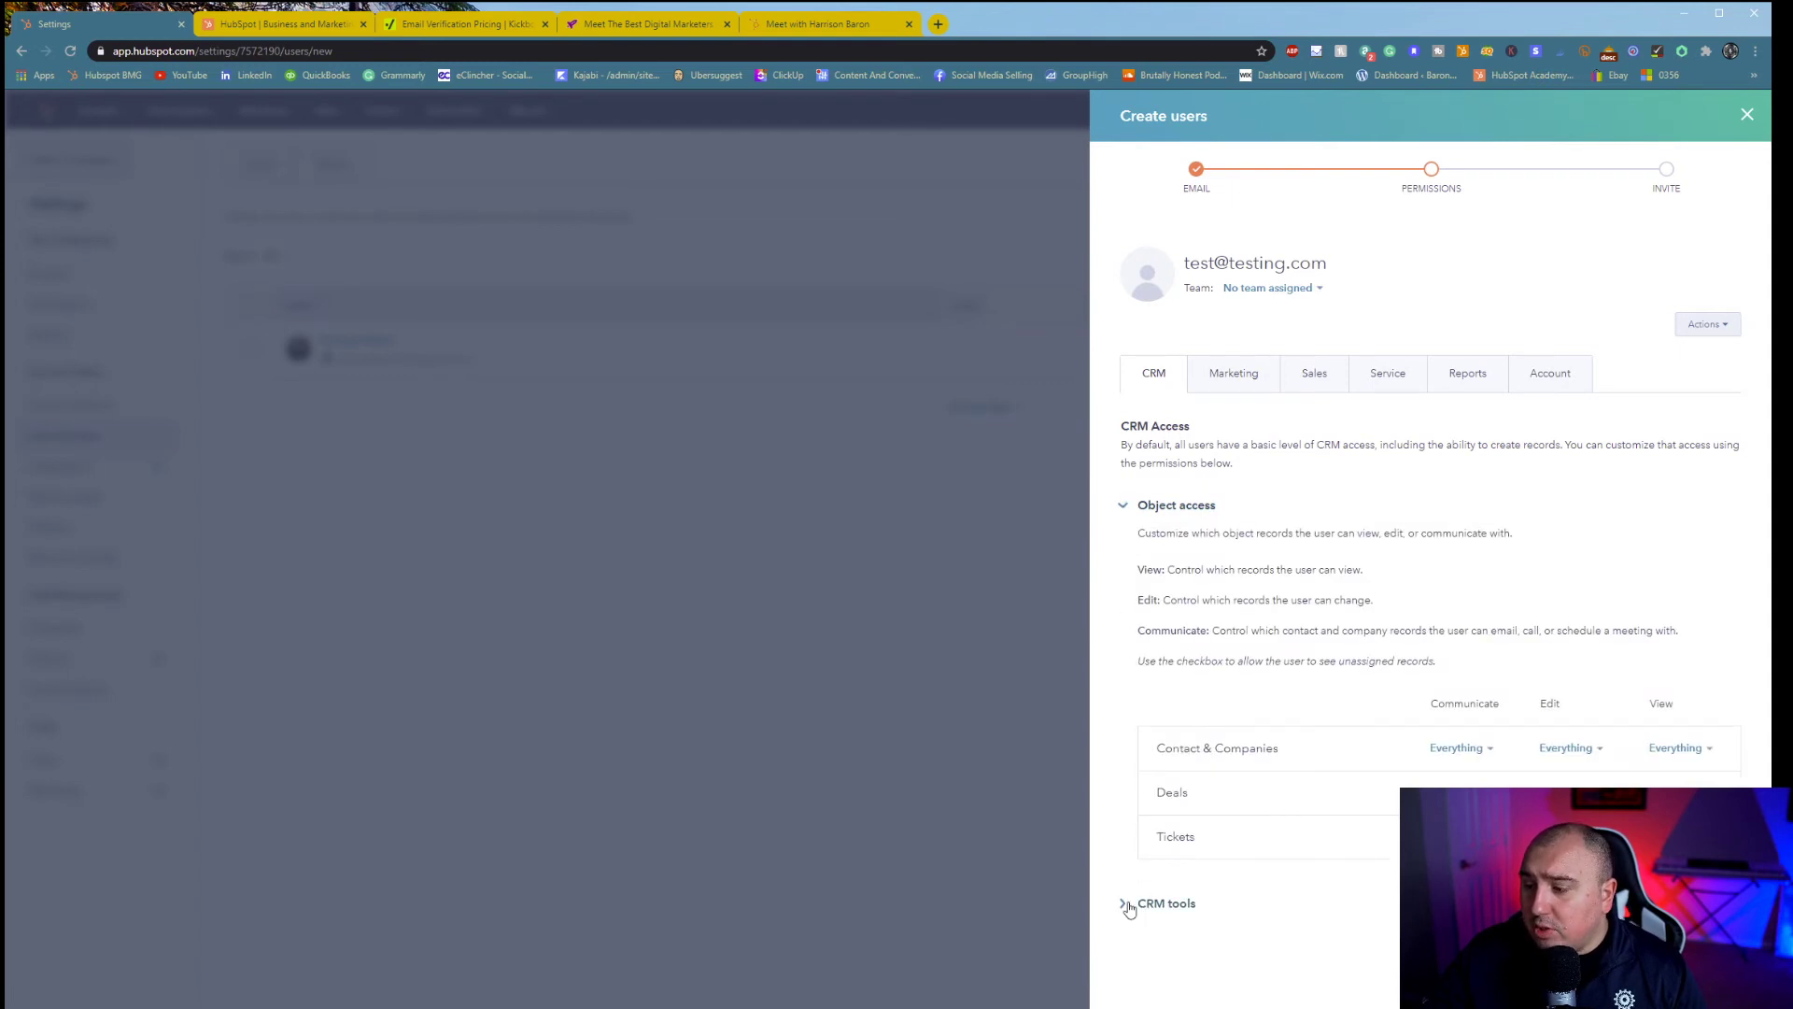
left_click(1130, 903)
scroll(1130, 903, "down", 3)
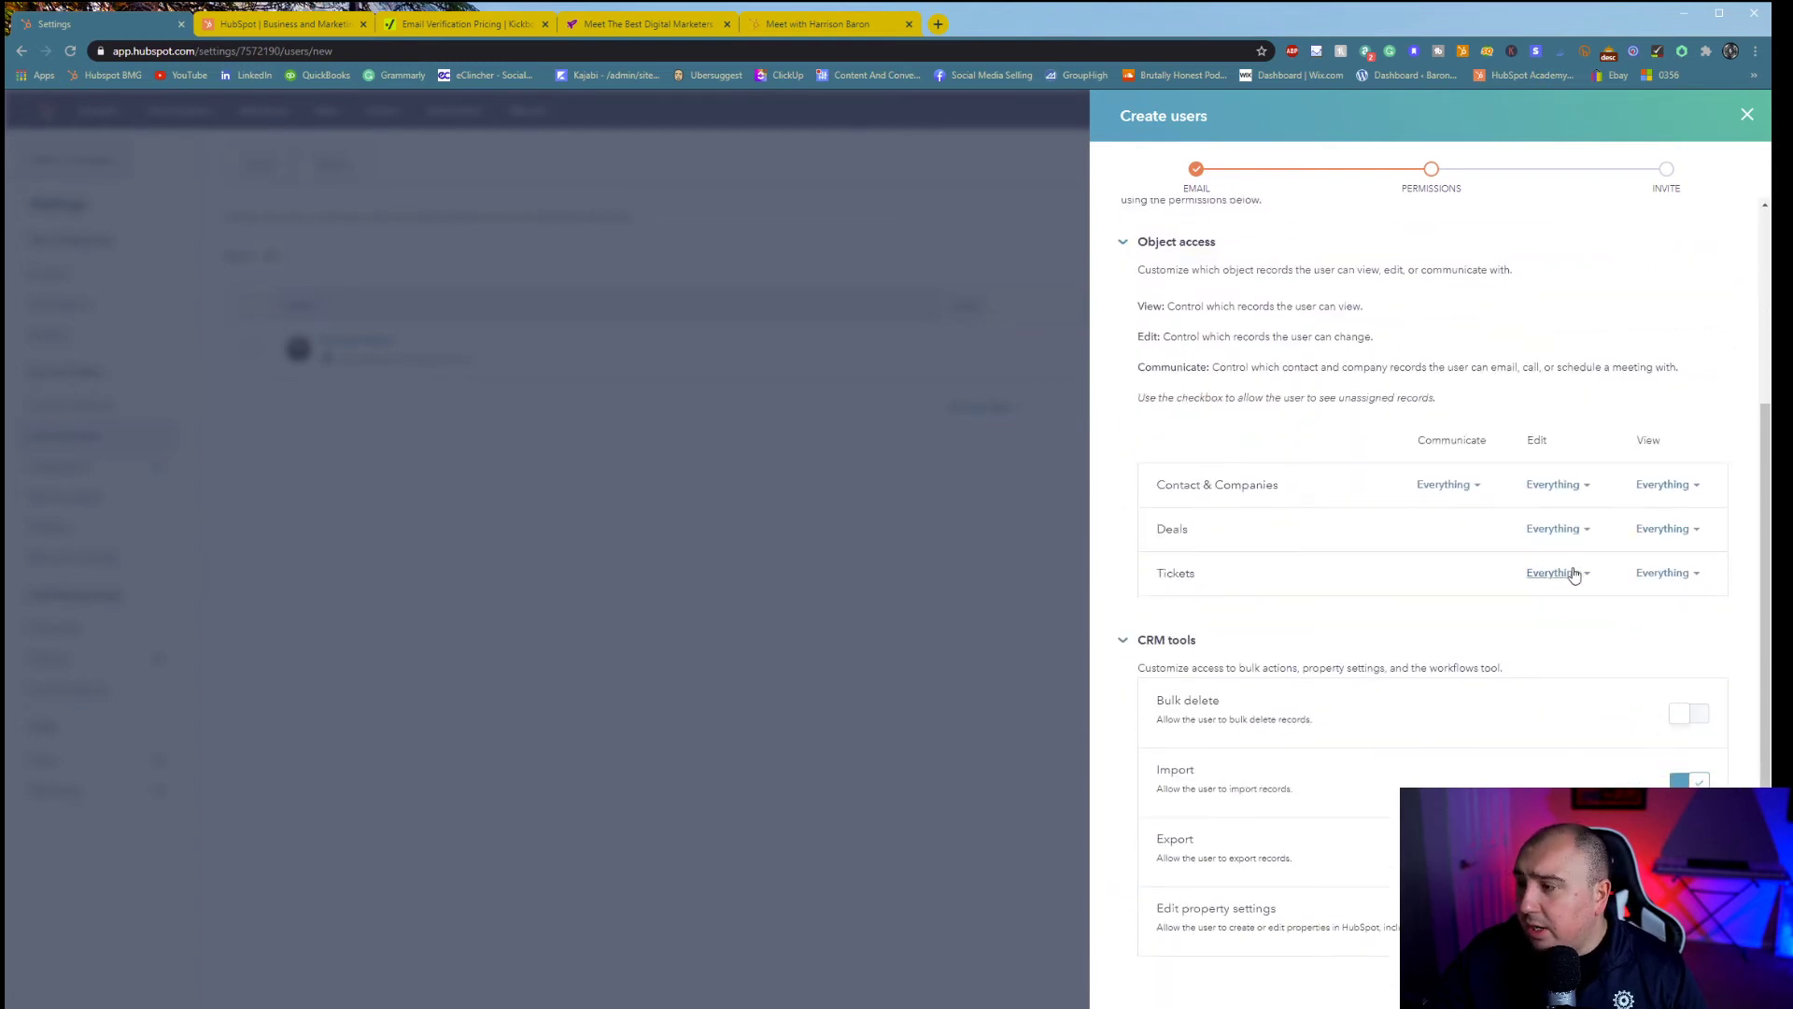
scroll(1376, 692, "up", 1)
scroll(1471, 559, "up", 3)
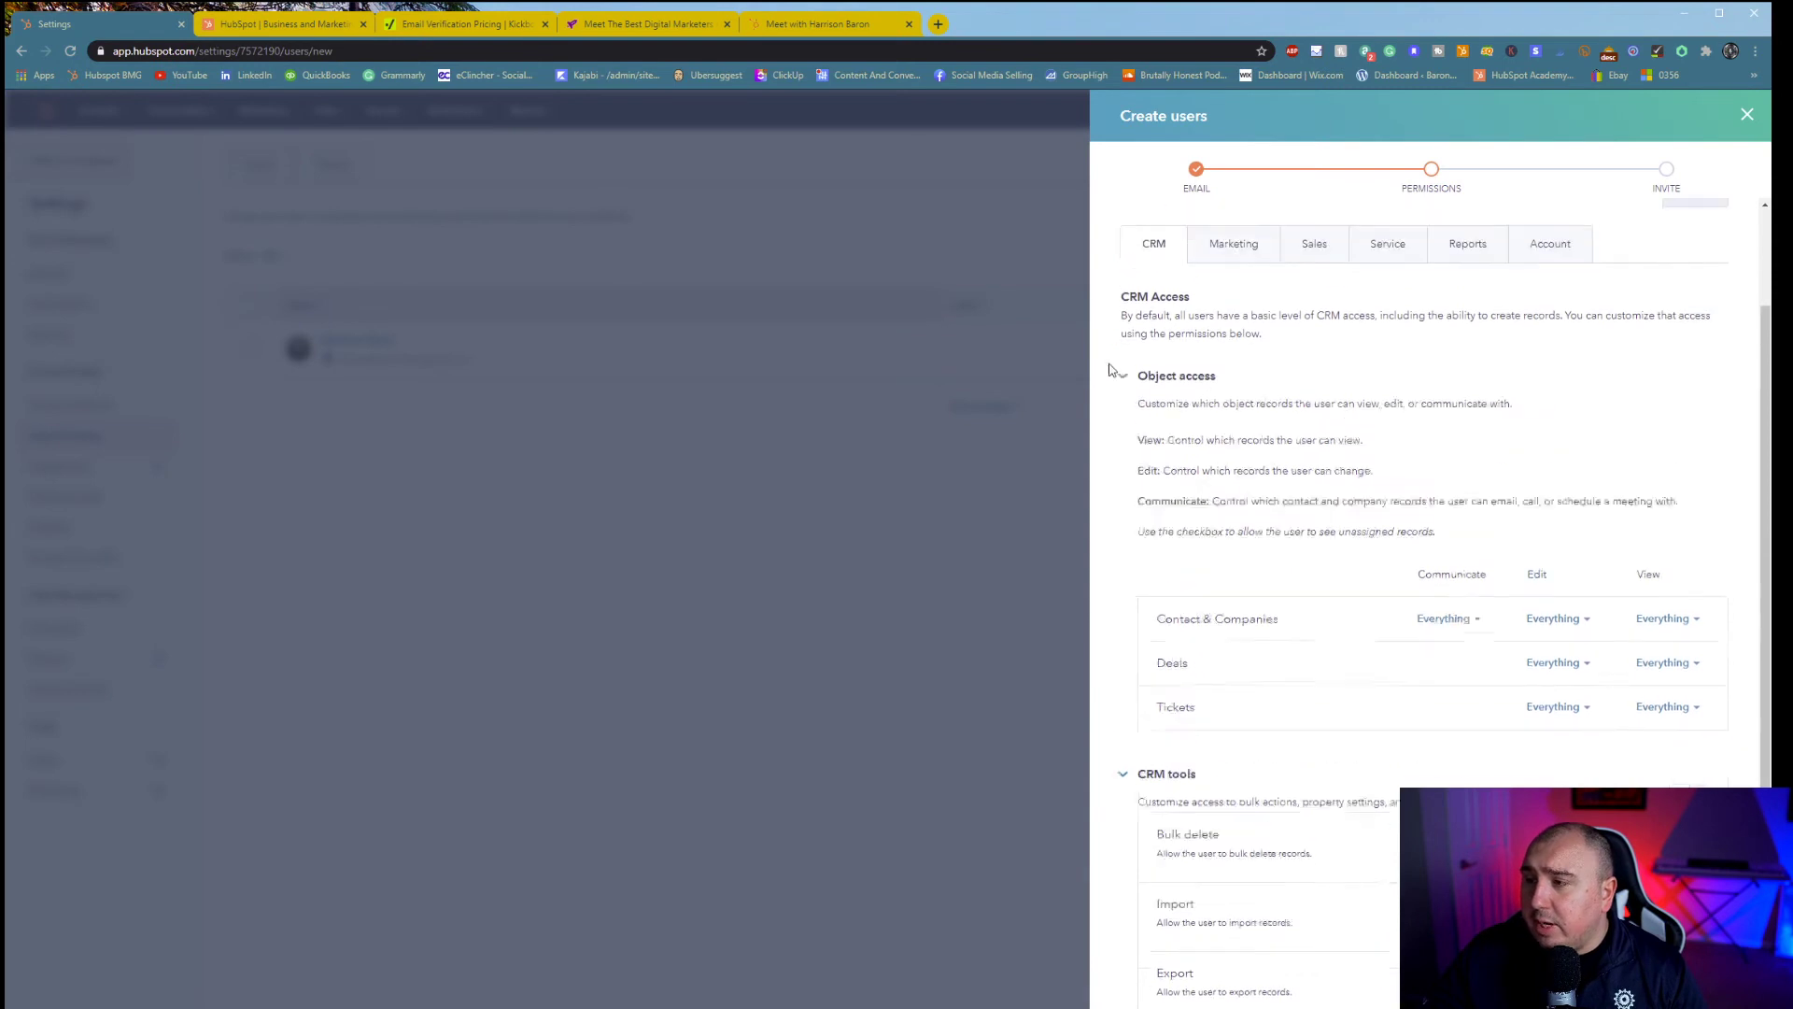
- Browse the new user's Marketing tools and Sales permissions, checking the extra actions list
left_click(1233, 373)
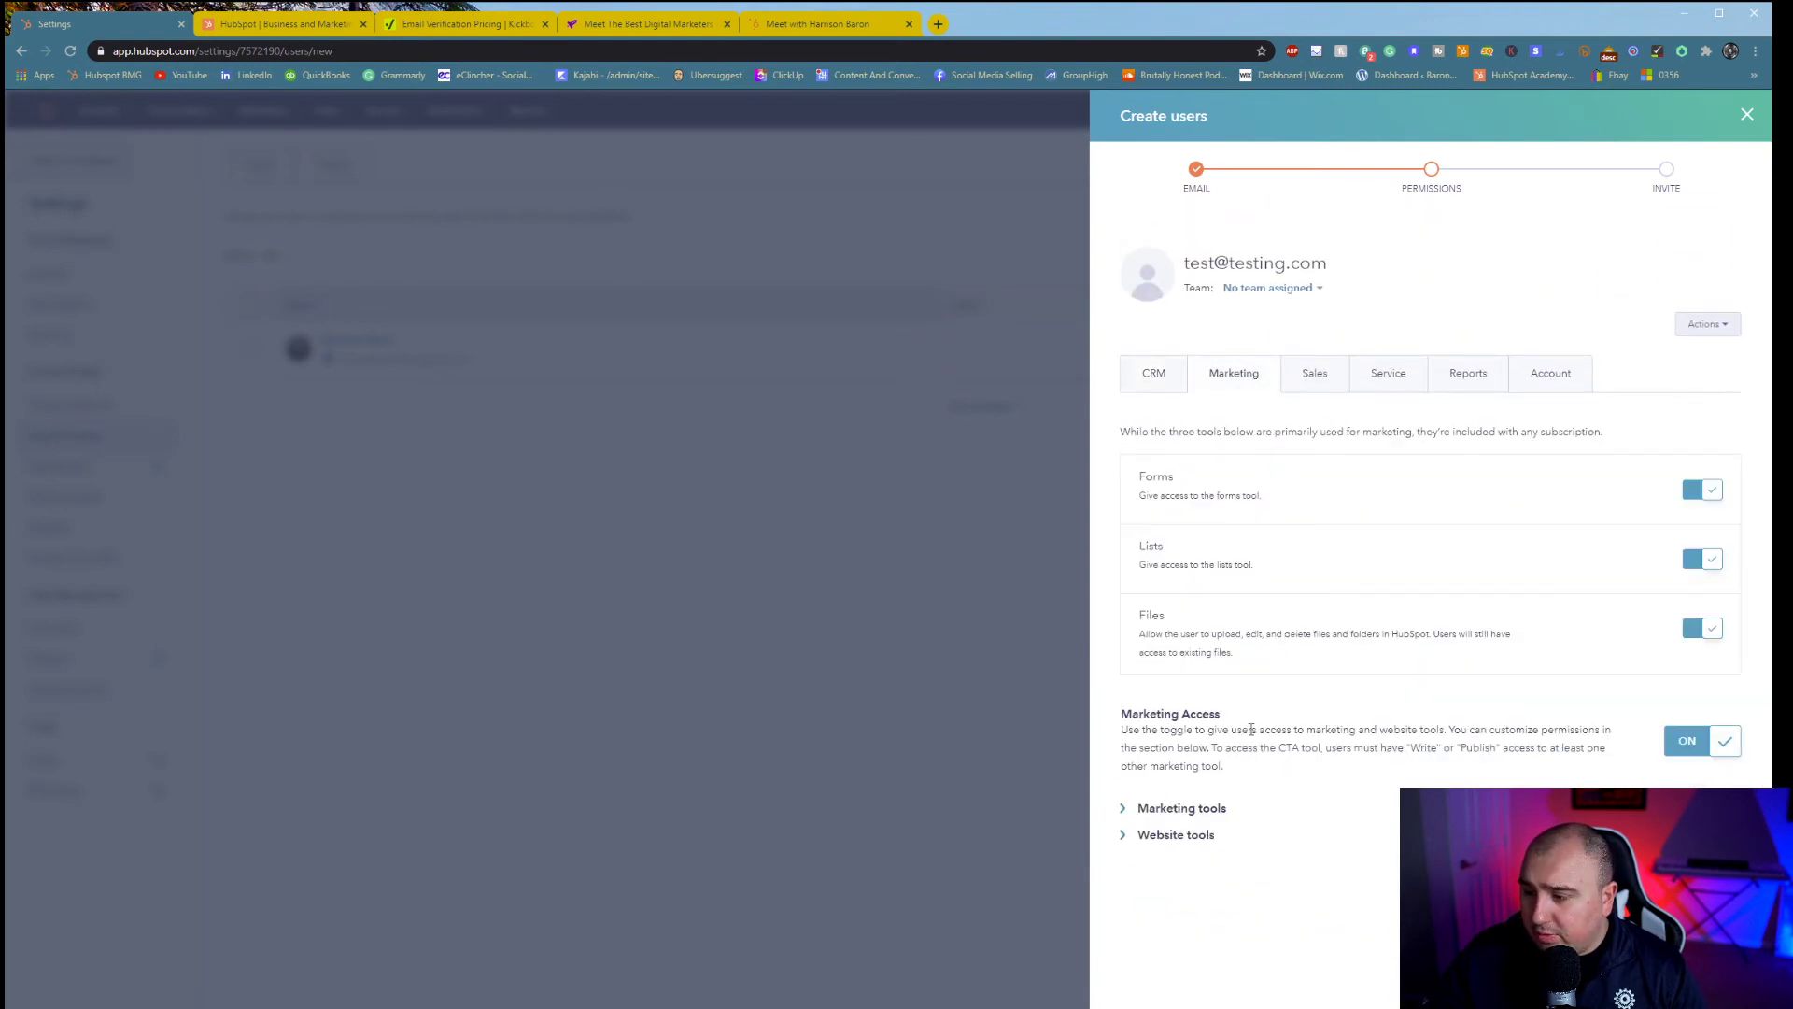
left_click(1125, 811)
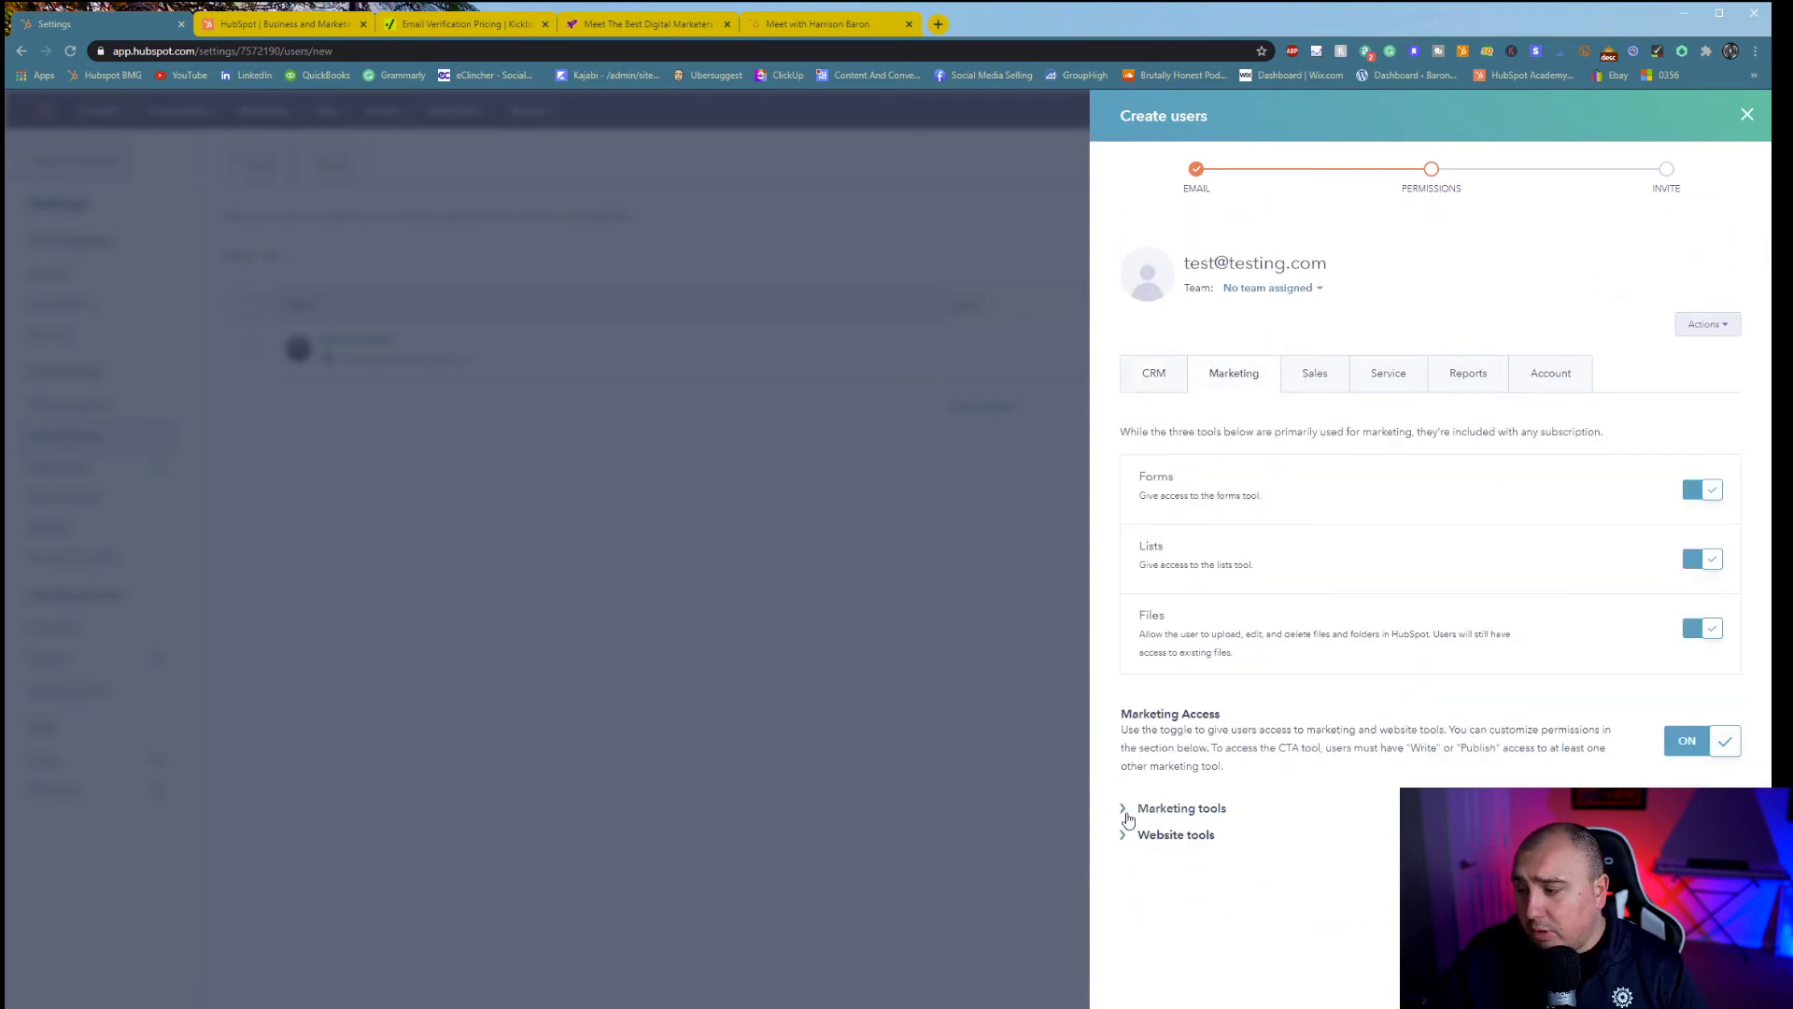
left_click(1126, 809)
scroll(1134, 913, "down", 3)
scroll(1214, 747, "up", 3)
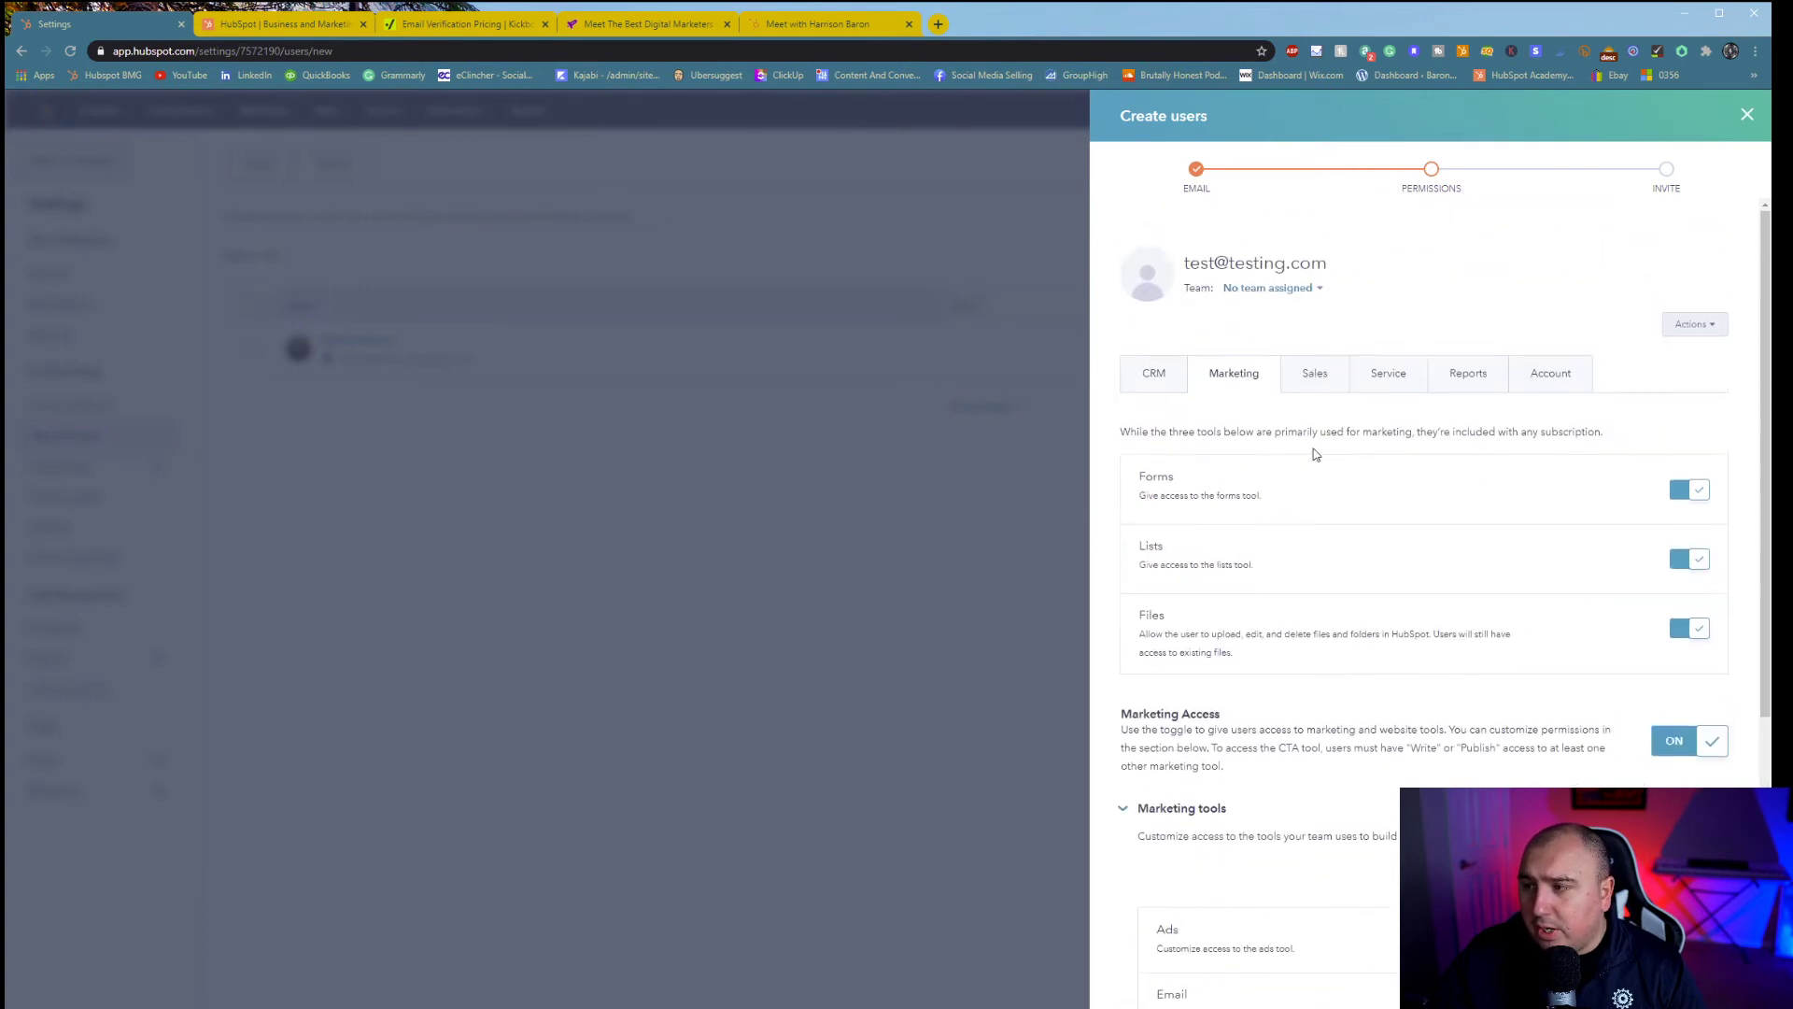
left_click(1307, 372)
left_click(1703, 327)
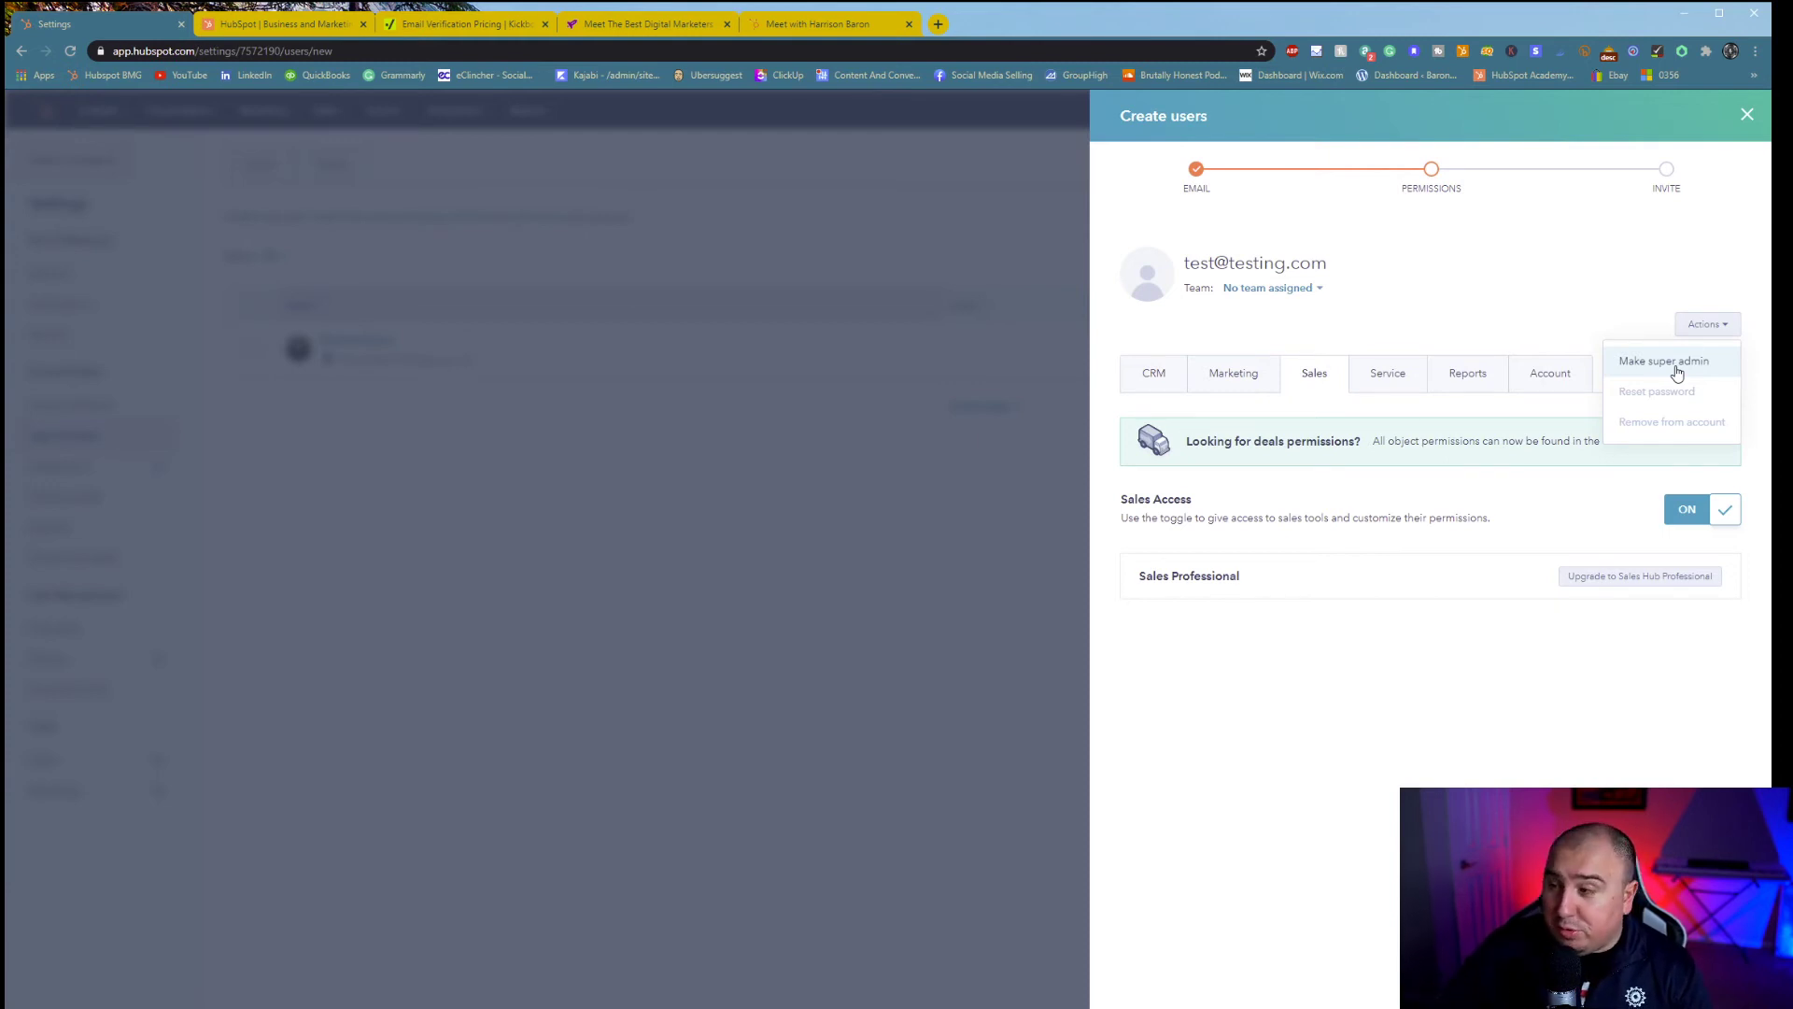
left_click(1485, 343)
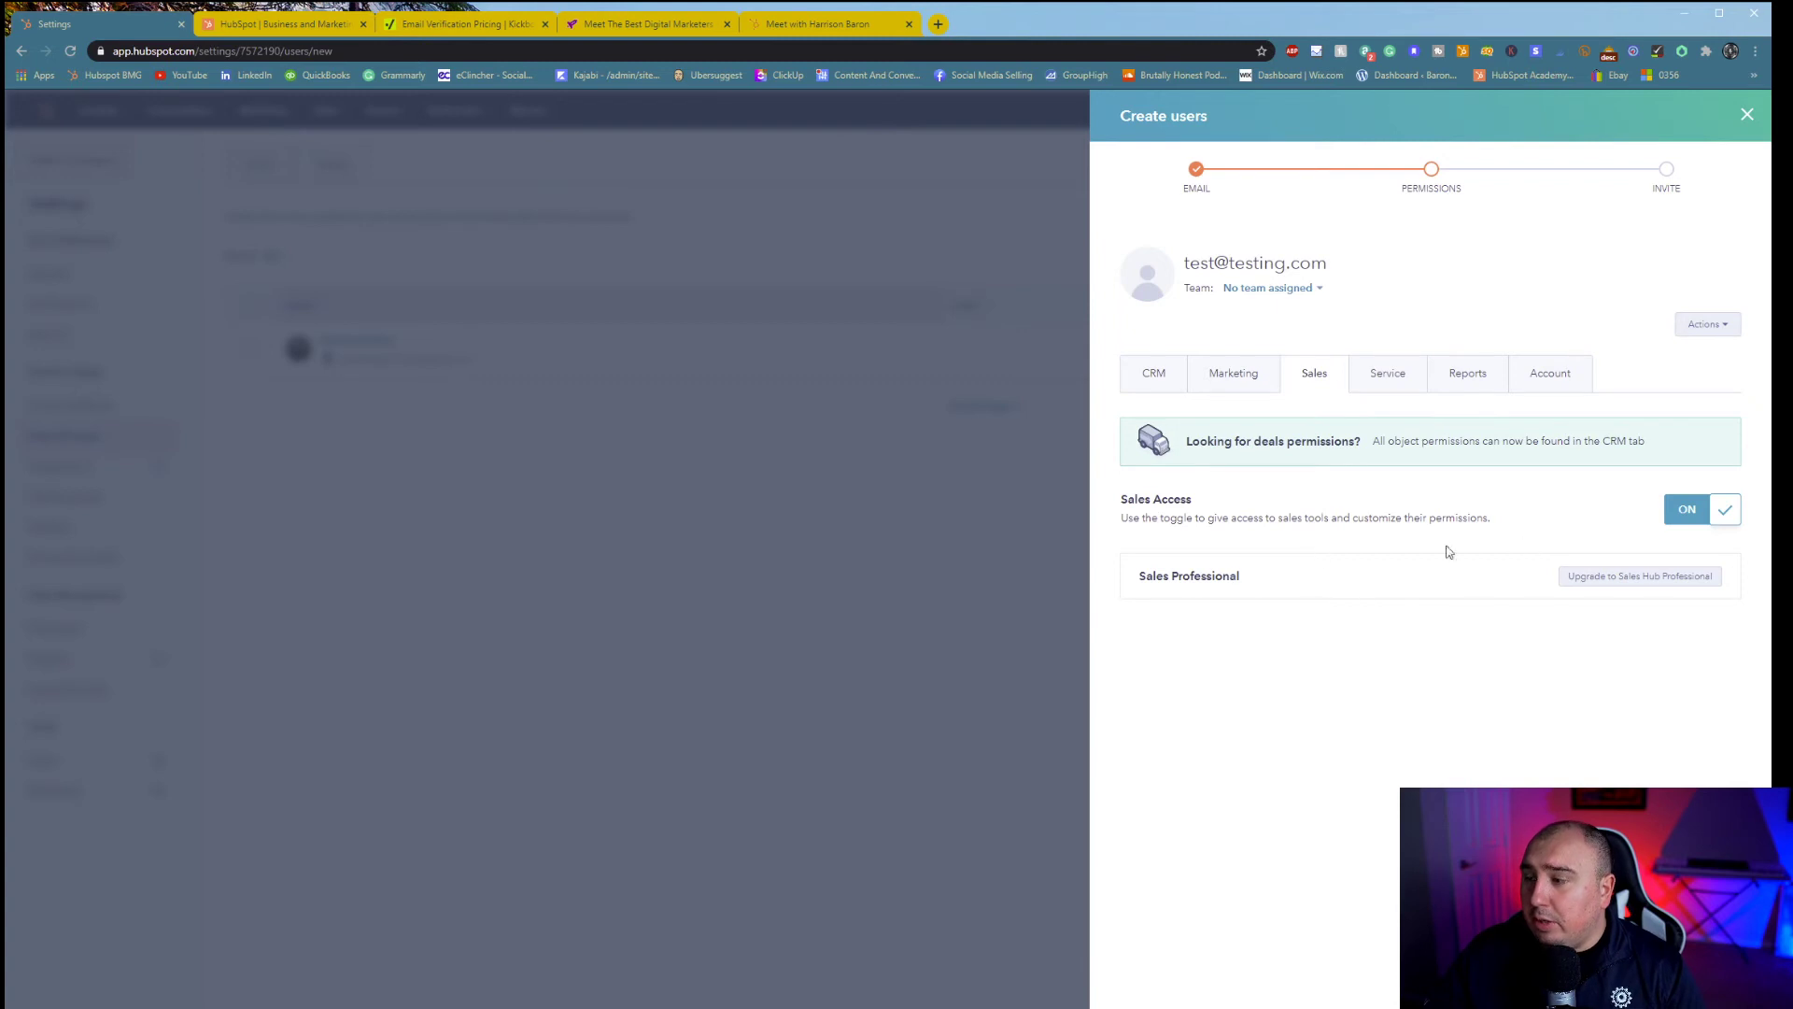
- Browse the Service, Reports and Account permissions, expanding account and settings access
left_click(1371, 381)
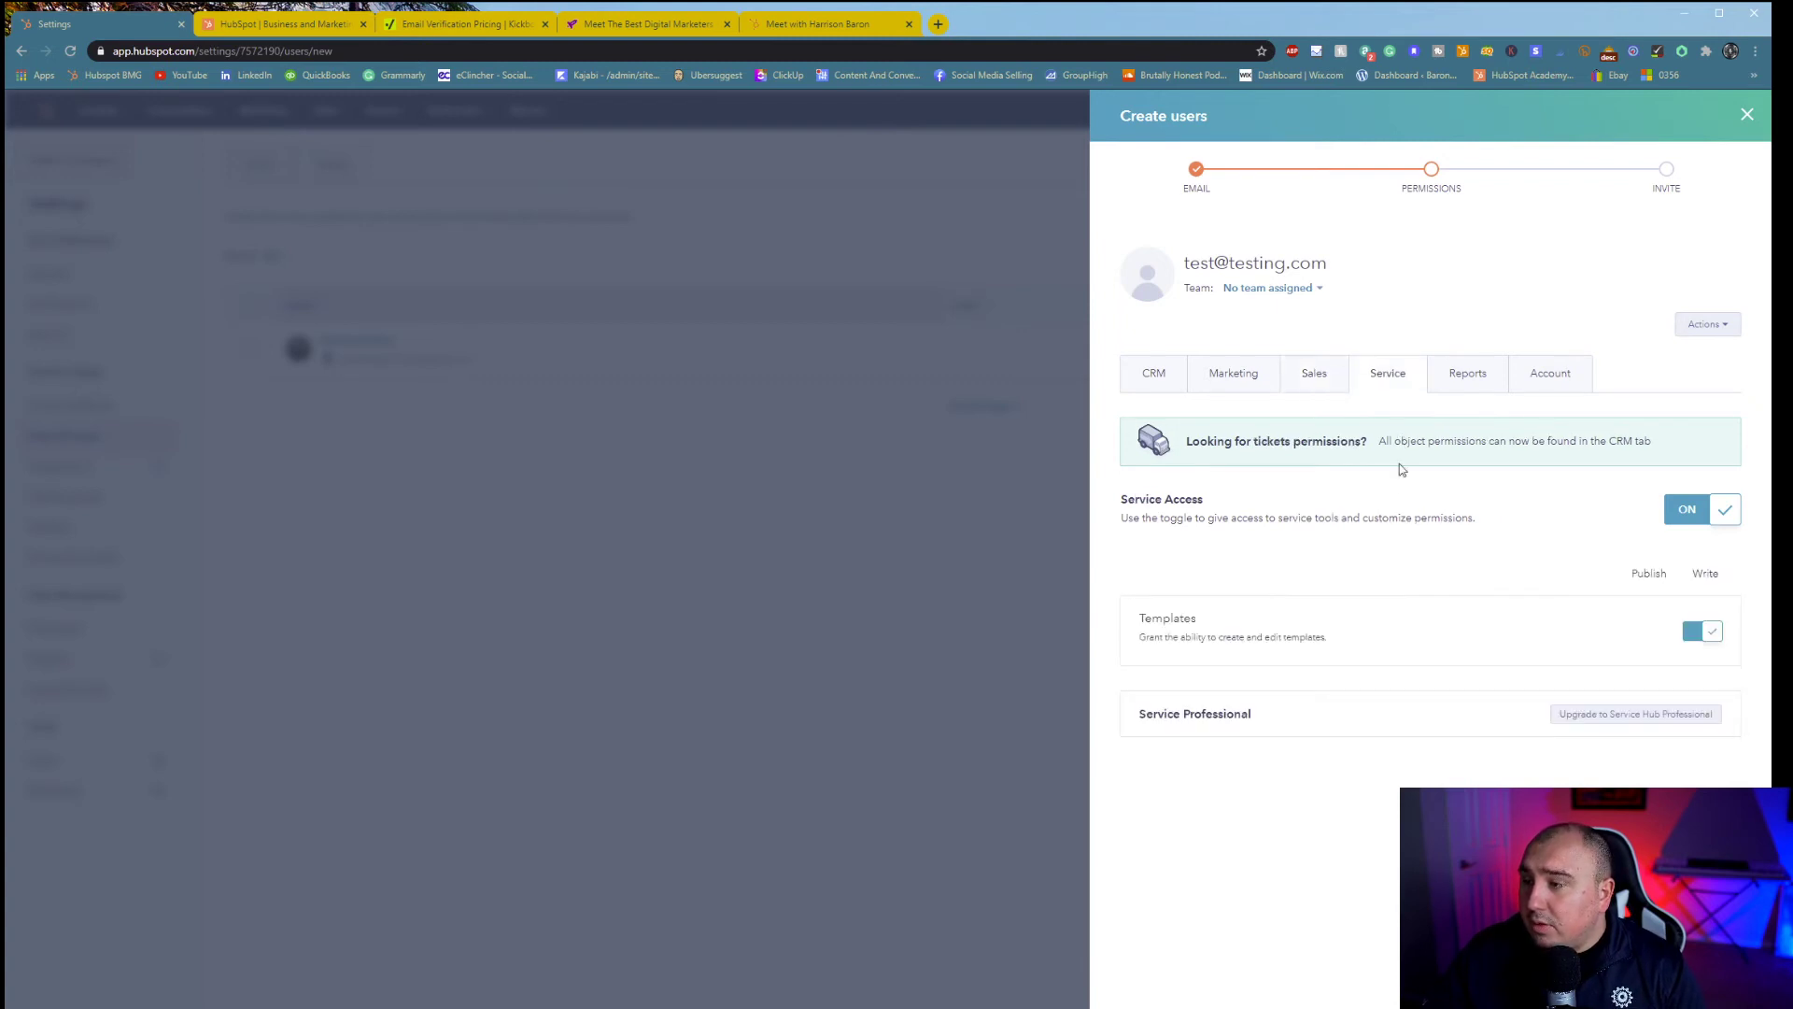
left_click_drag(1247, 440, 1386, 440)
left_click(1495, 444)
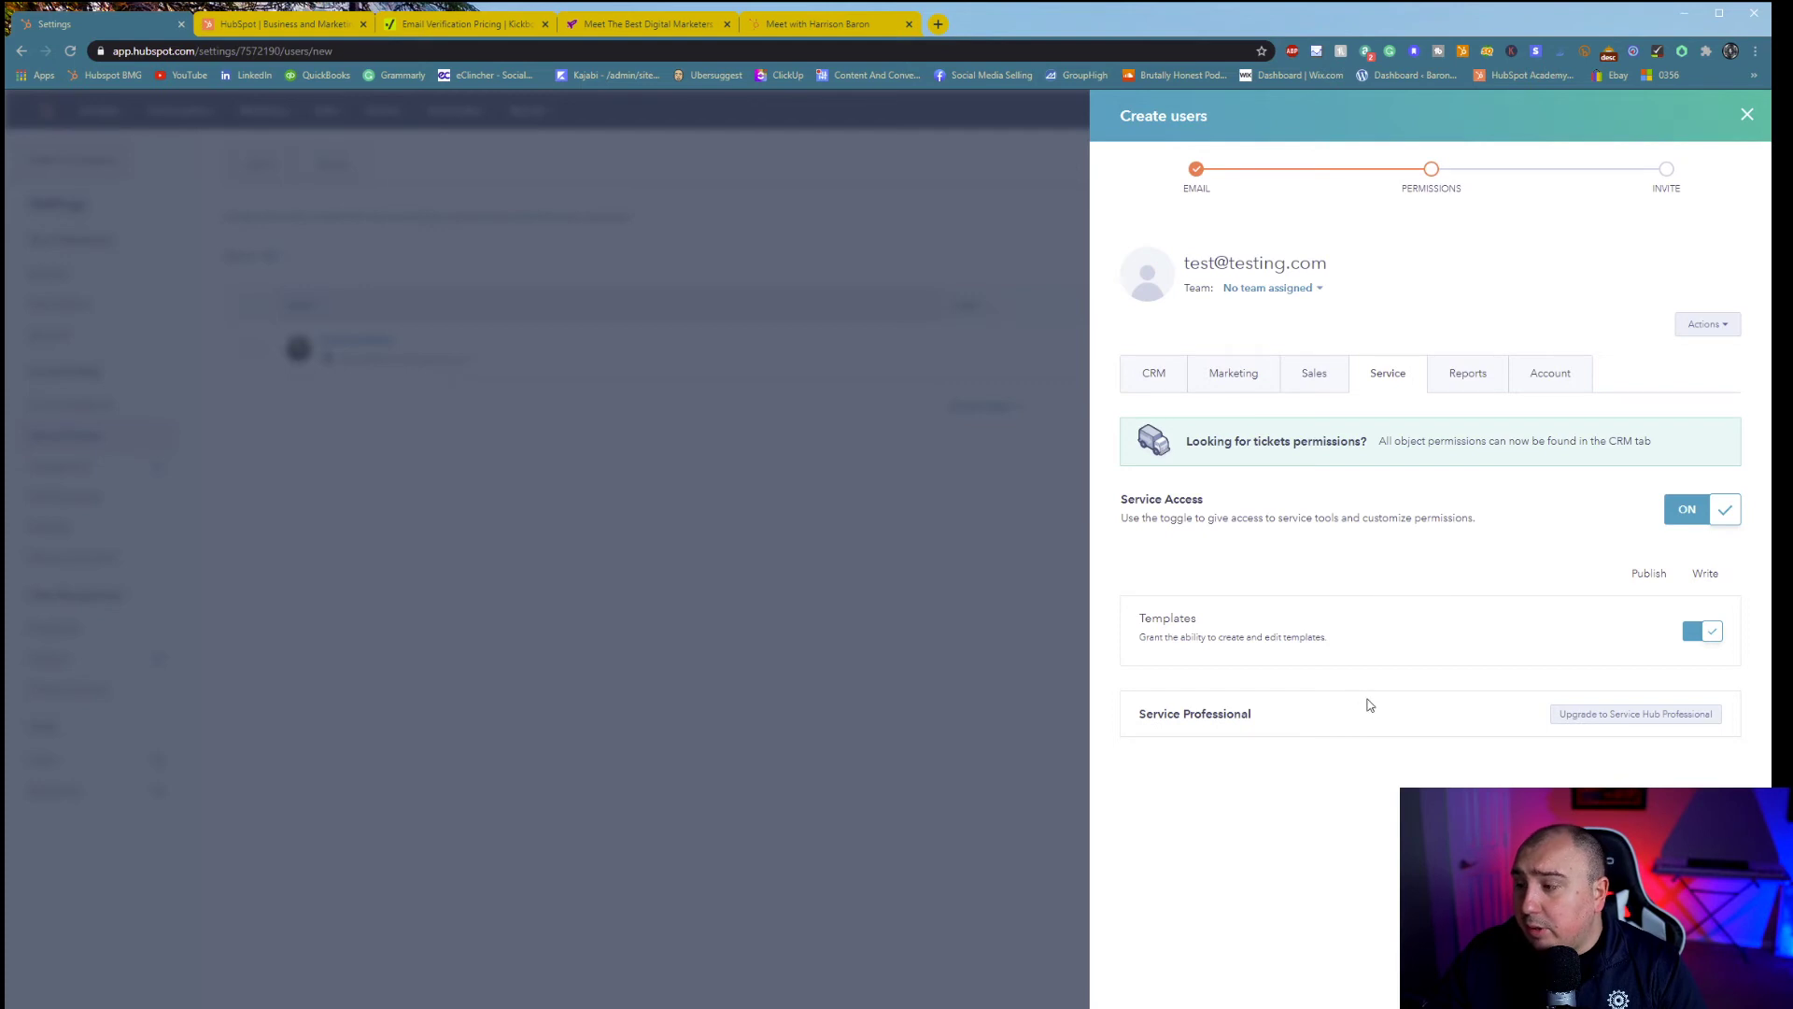
left_click(1445, 376)
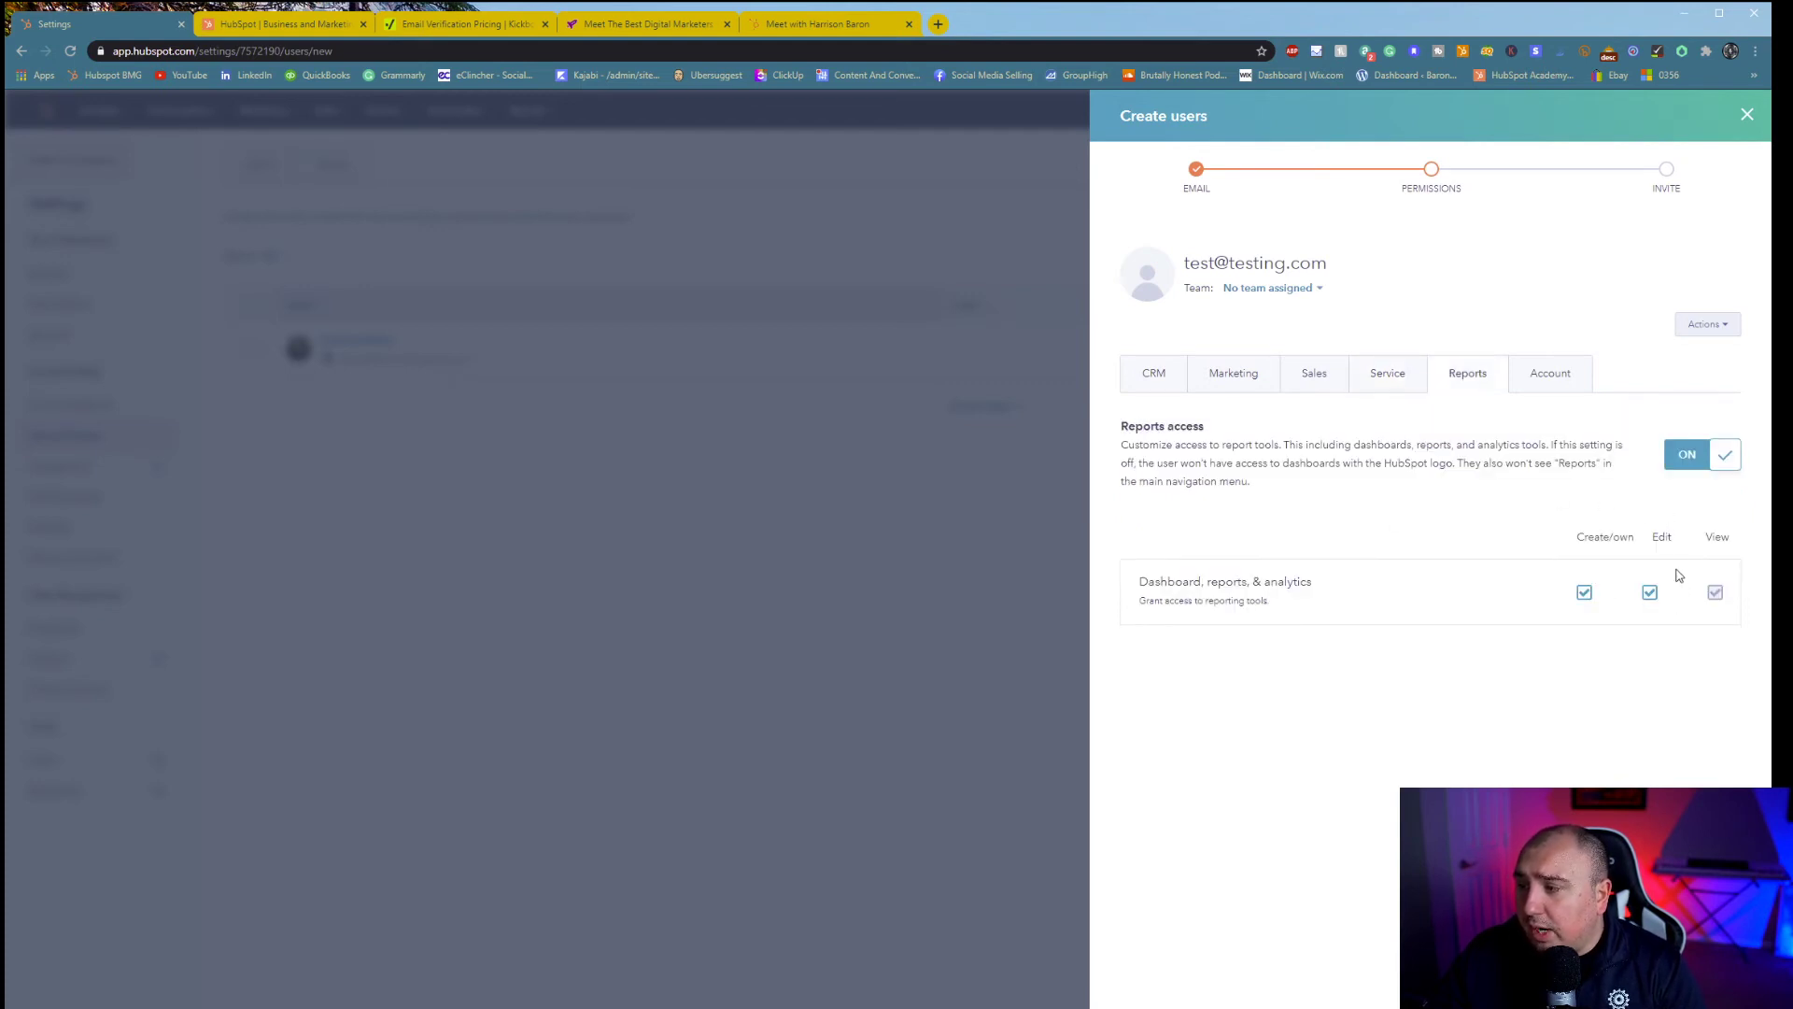
left_click(1556, 376)
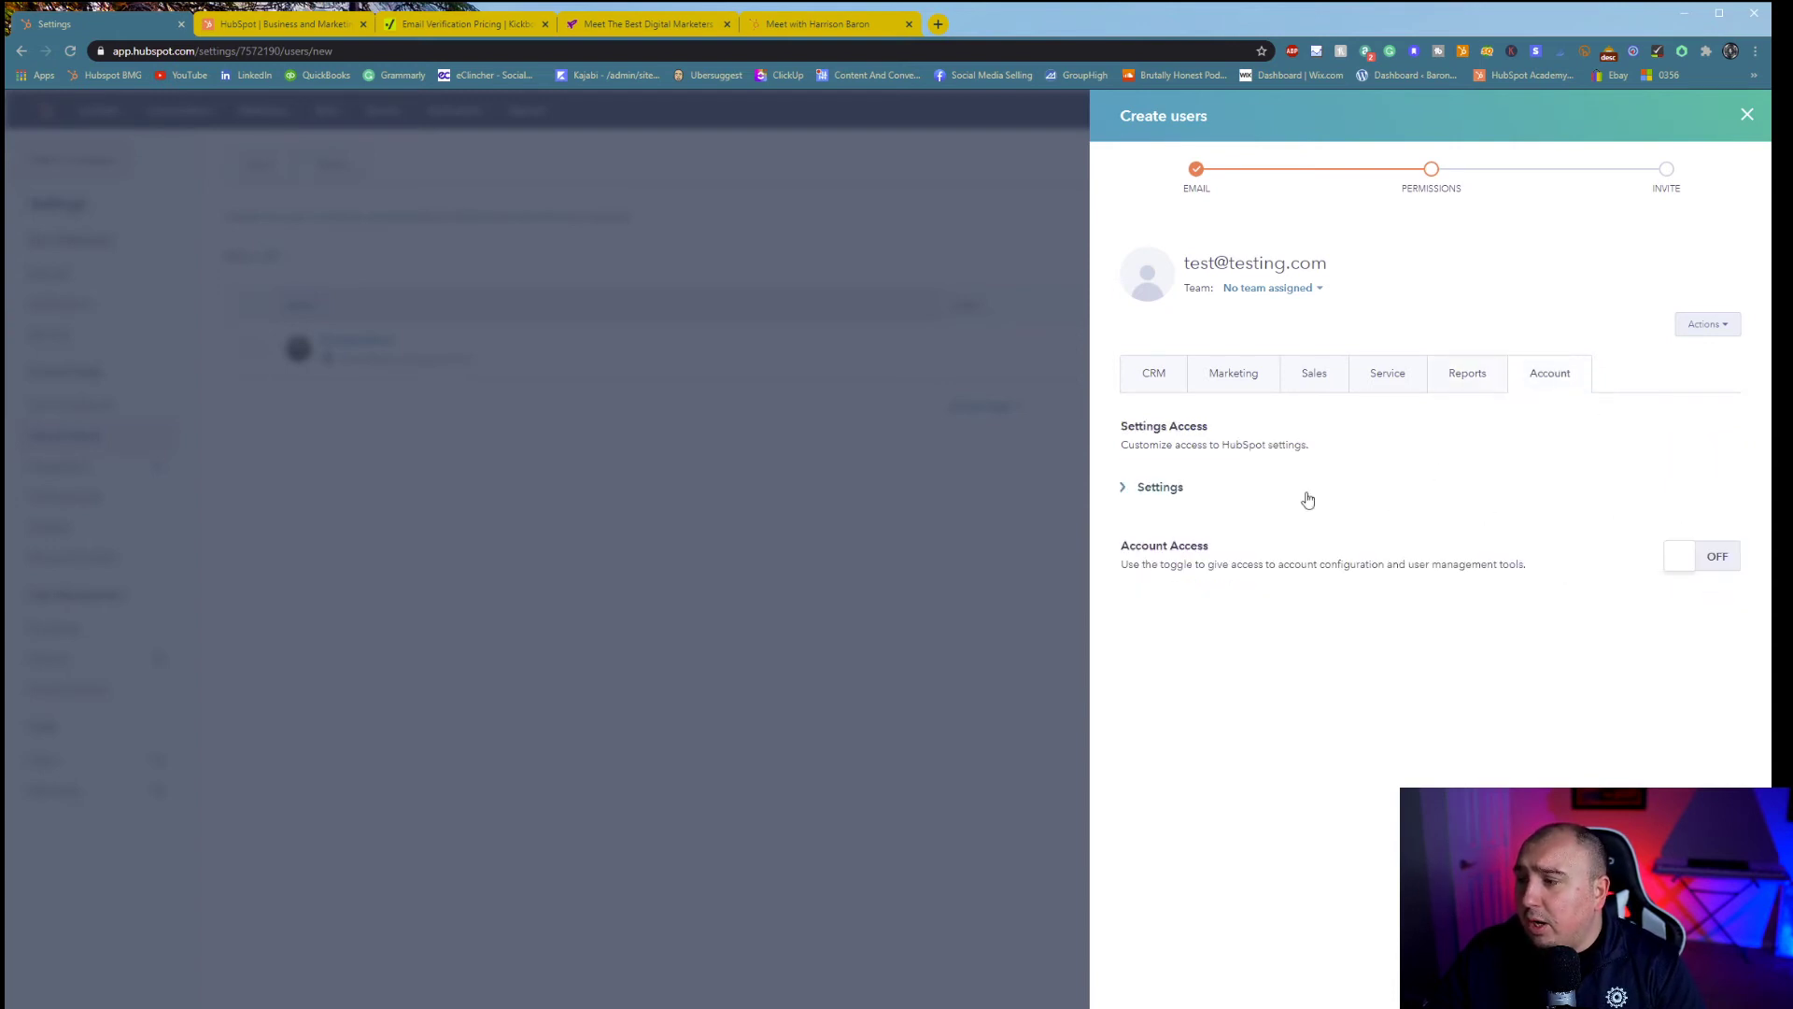
left_click_drag(1178, 565, 1393, 564)
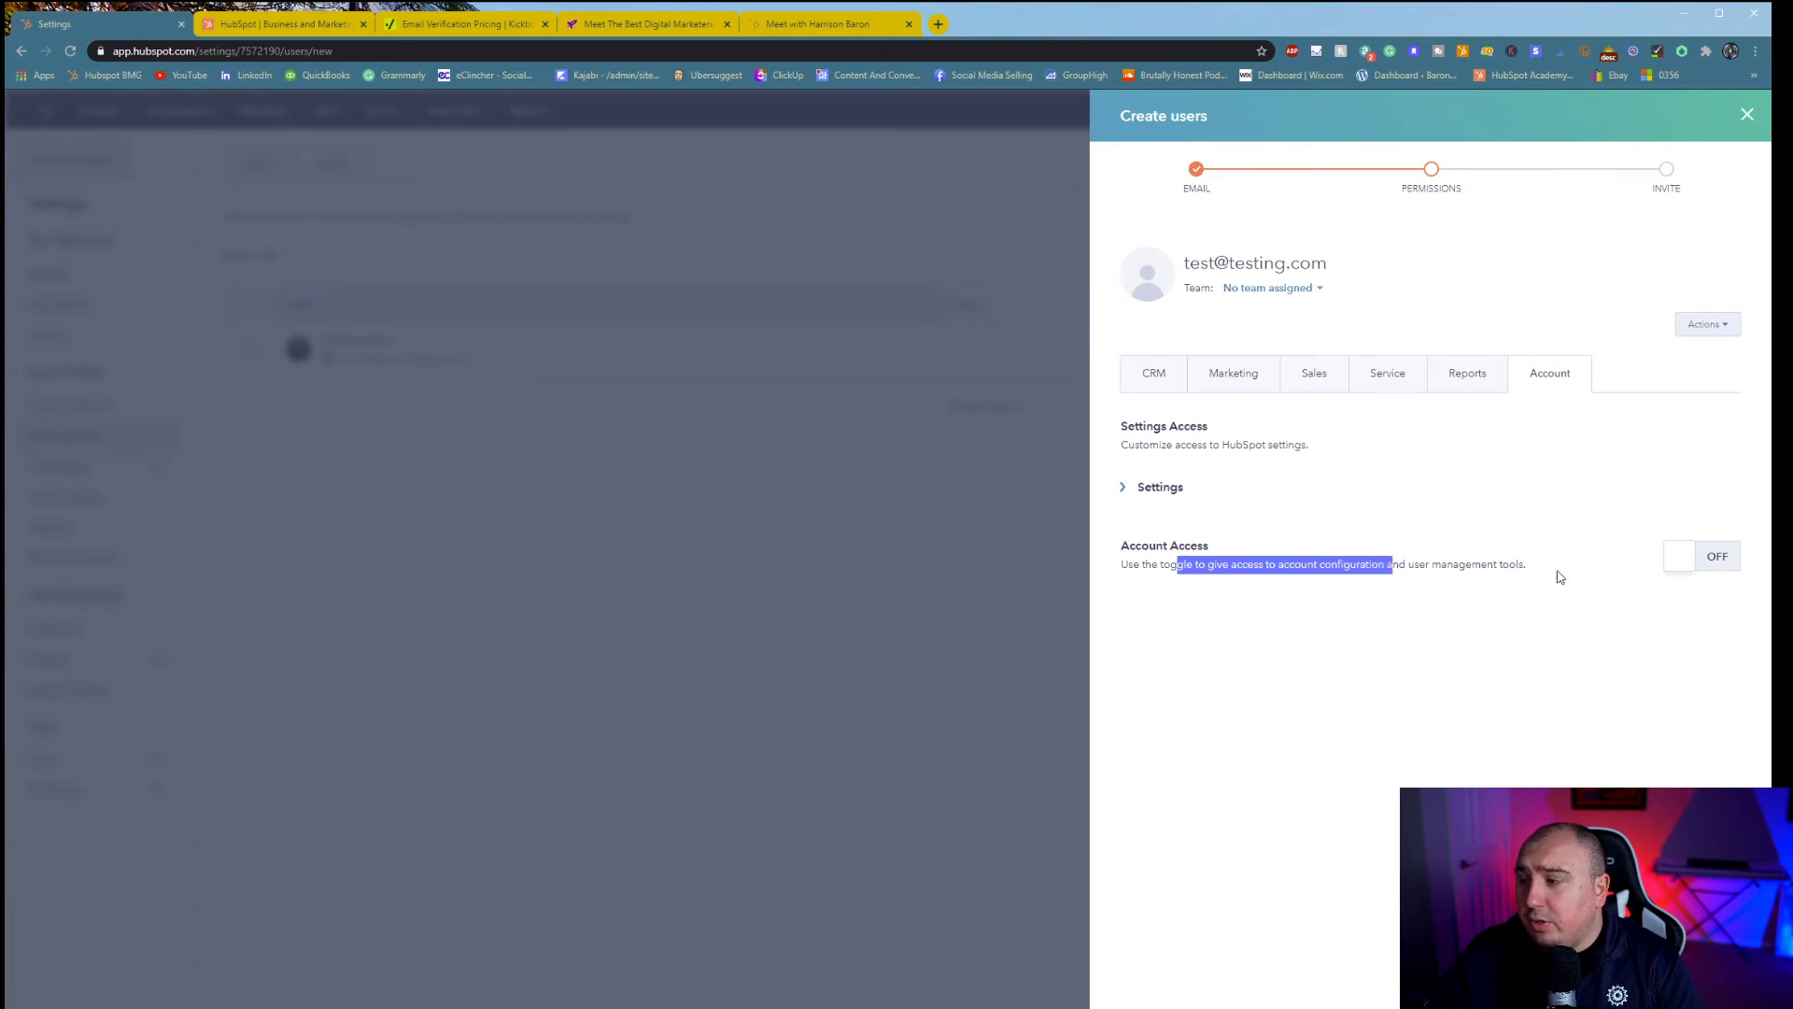
left_click(1681, 566)
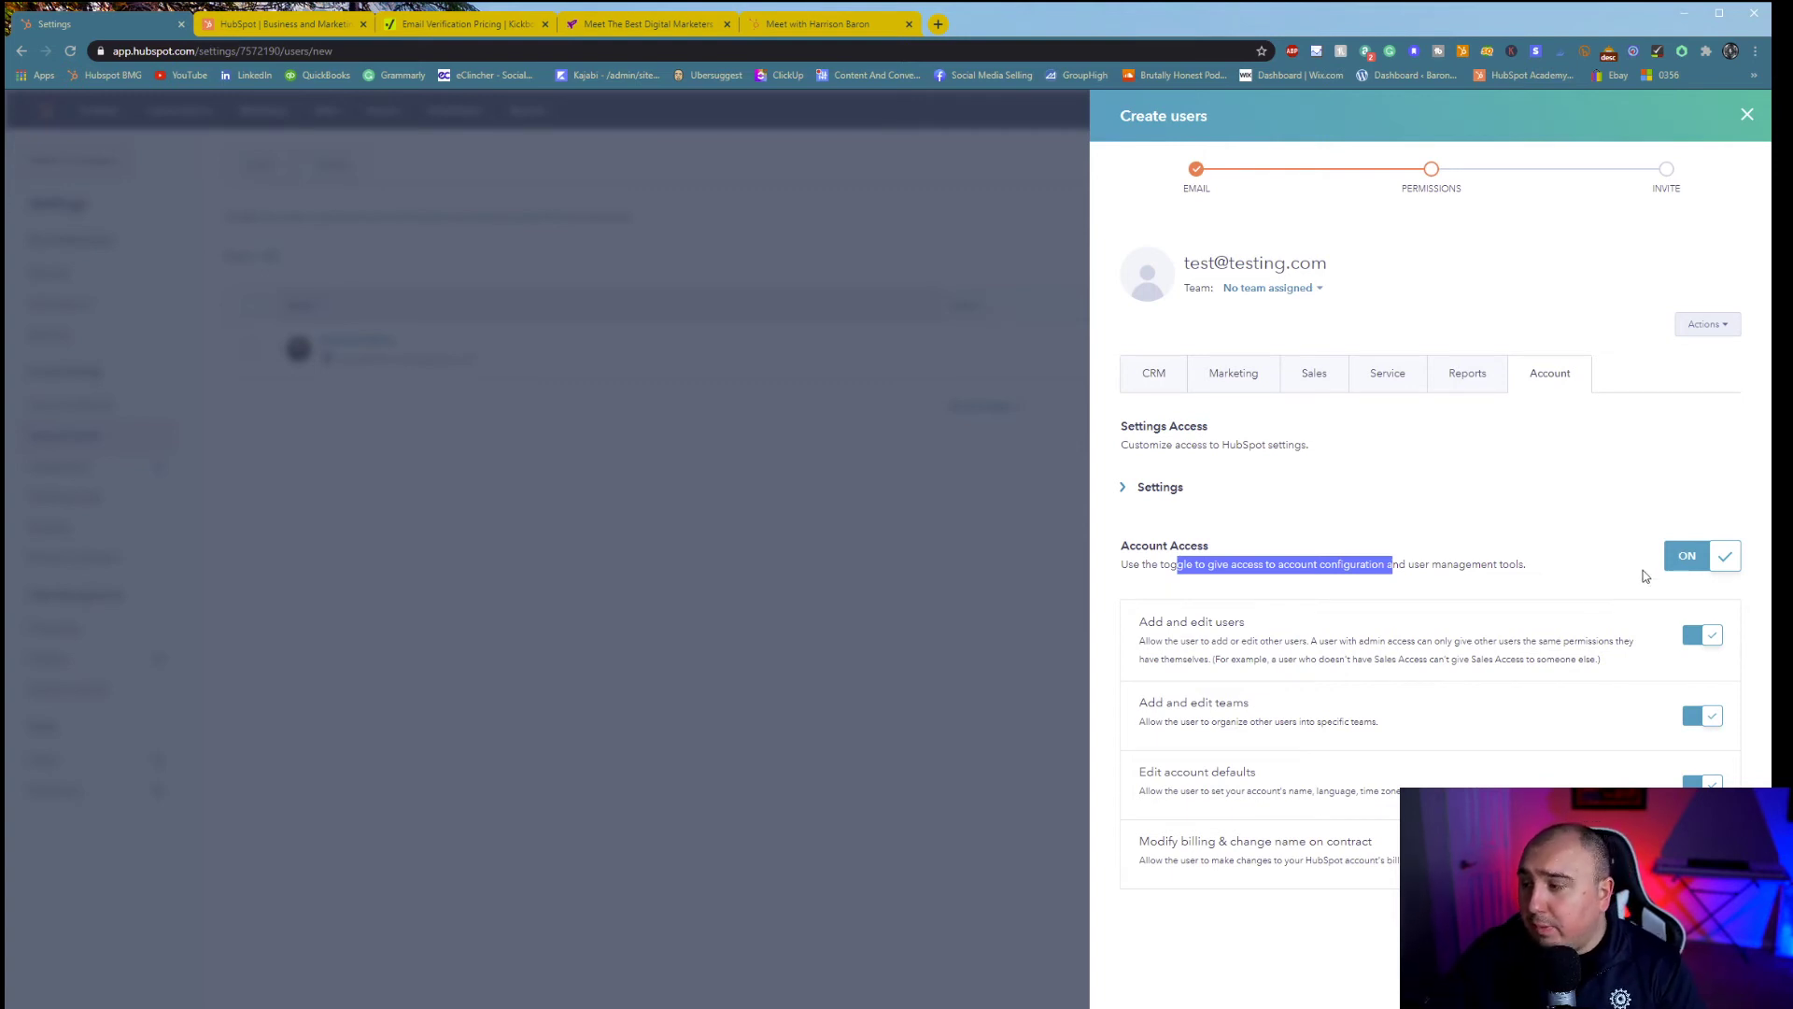
left_click(1162, 490)
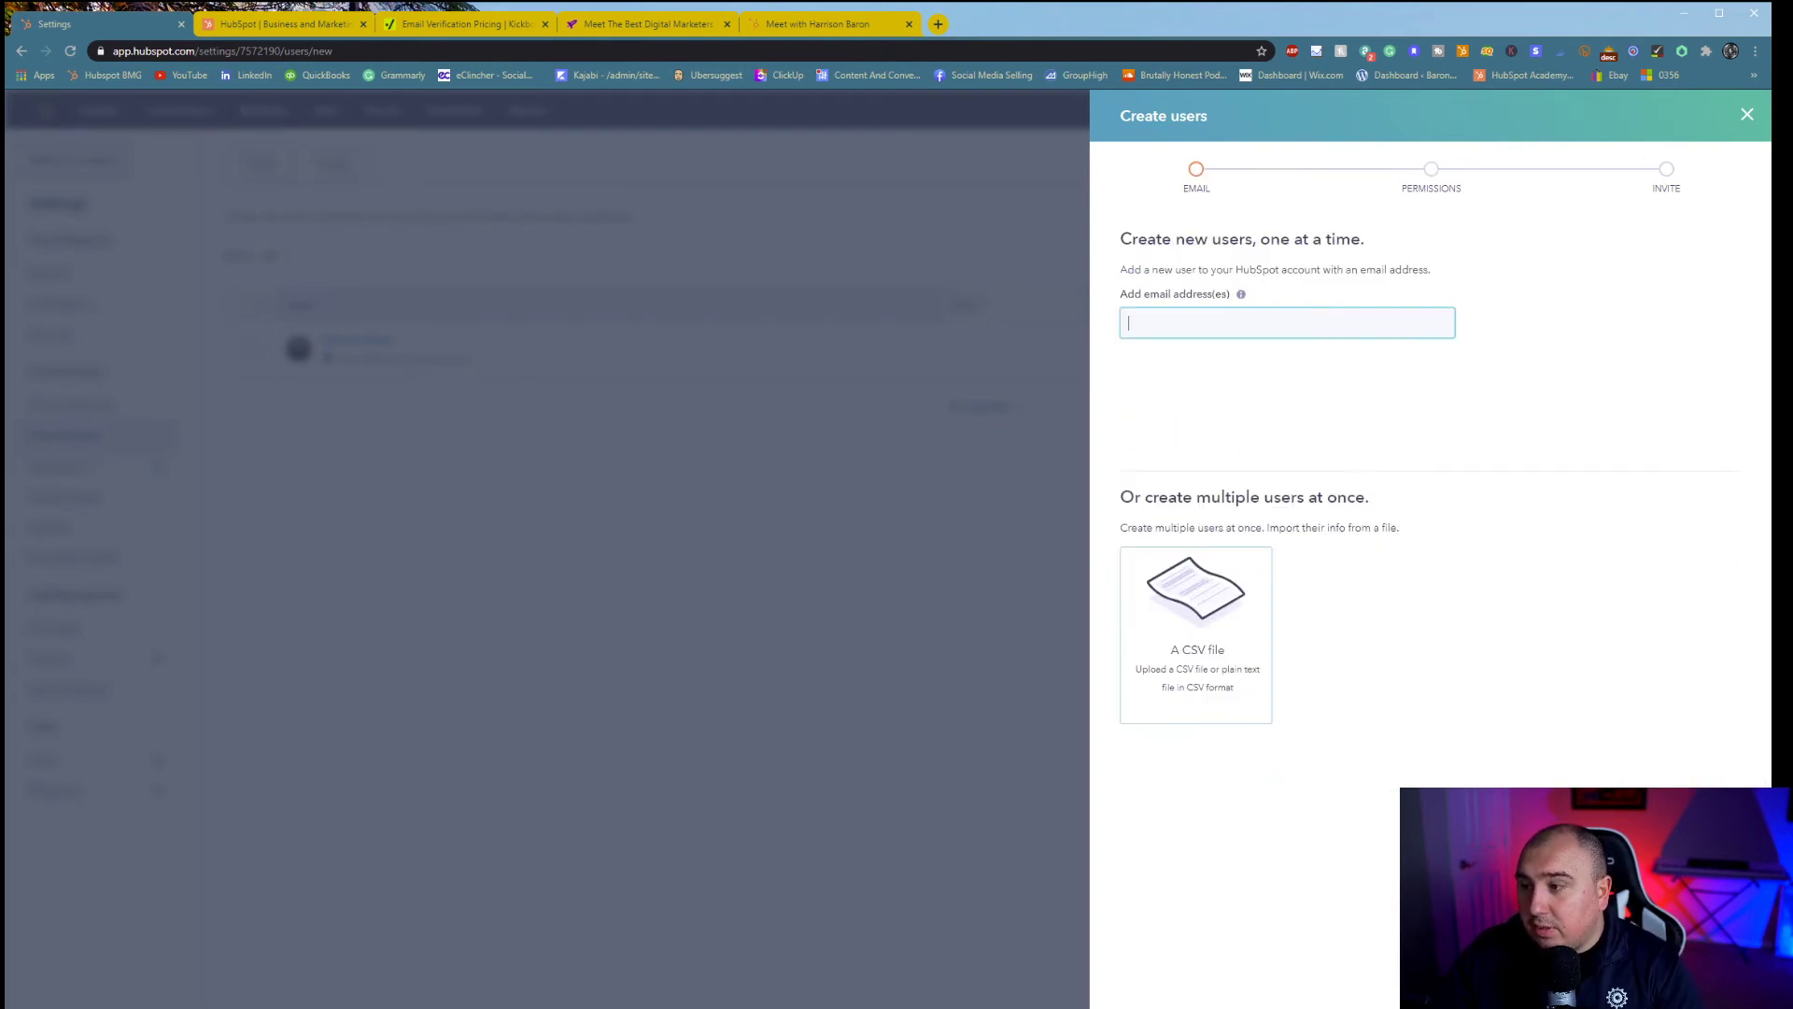
- Close the Create user panel, glance at Teams and Users, then go to Integrations > Email Integrations
left_click(1747, 114)
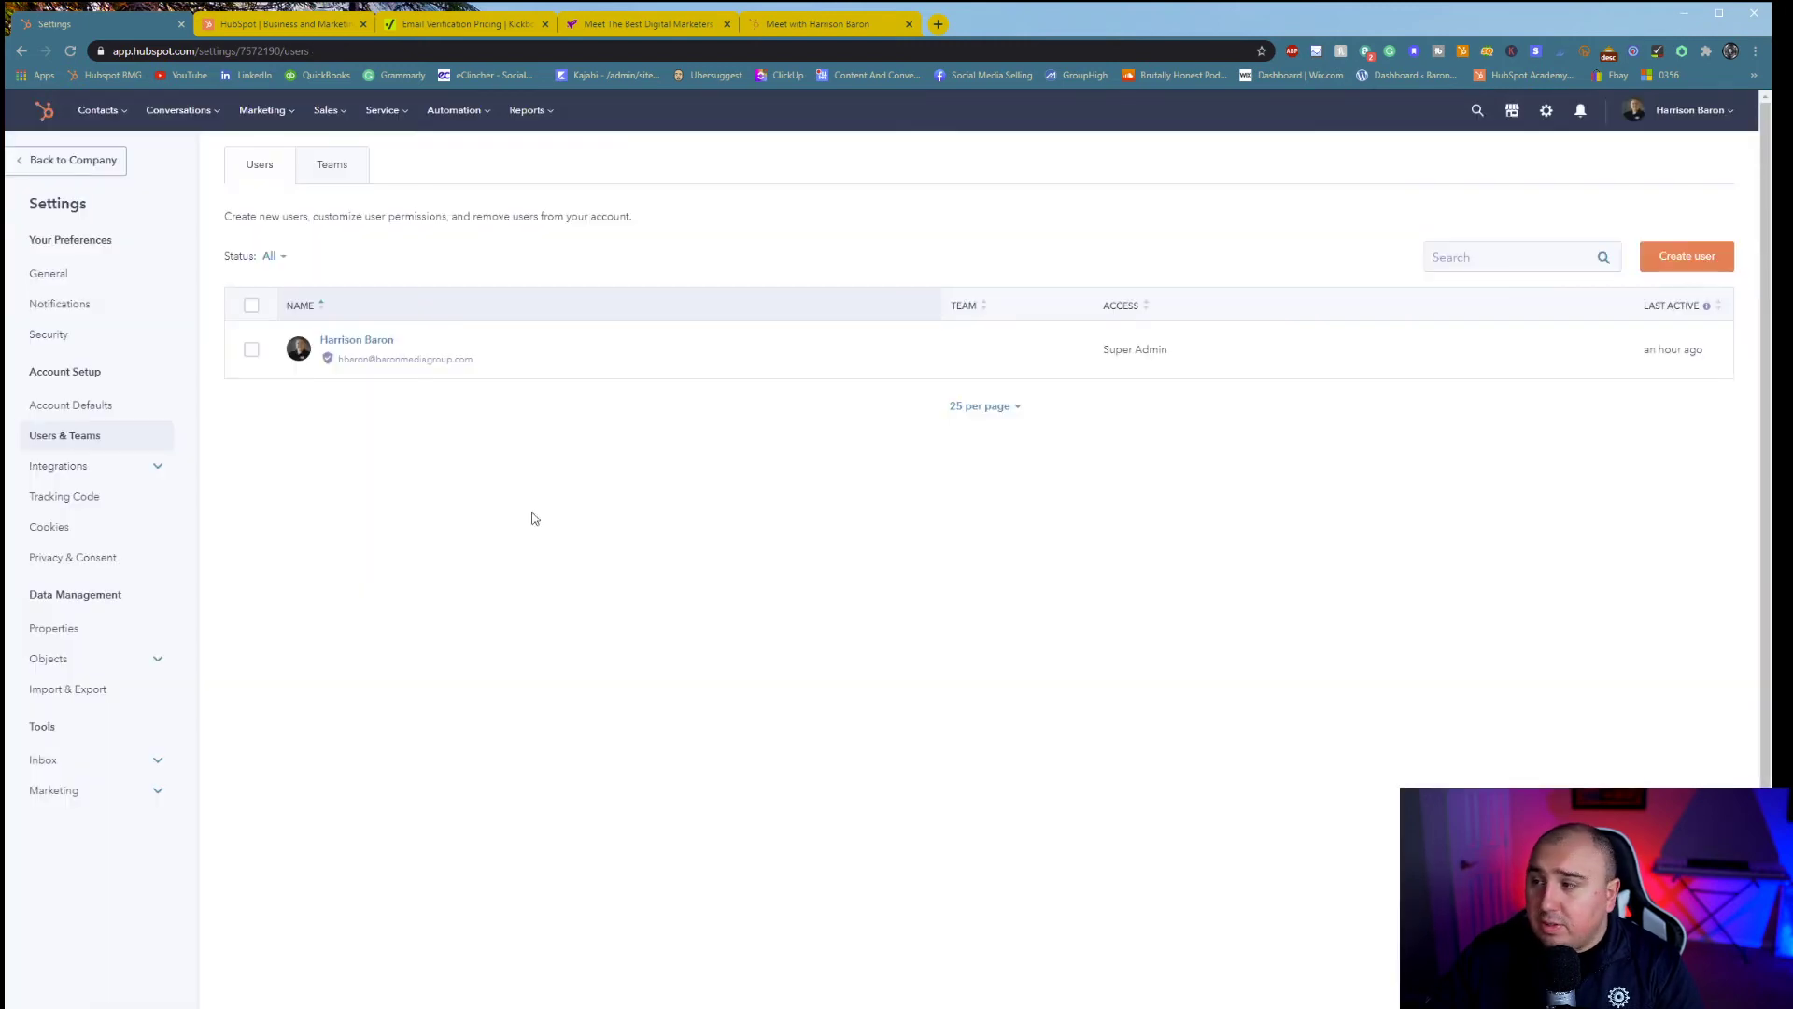
left_click(349, 171)
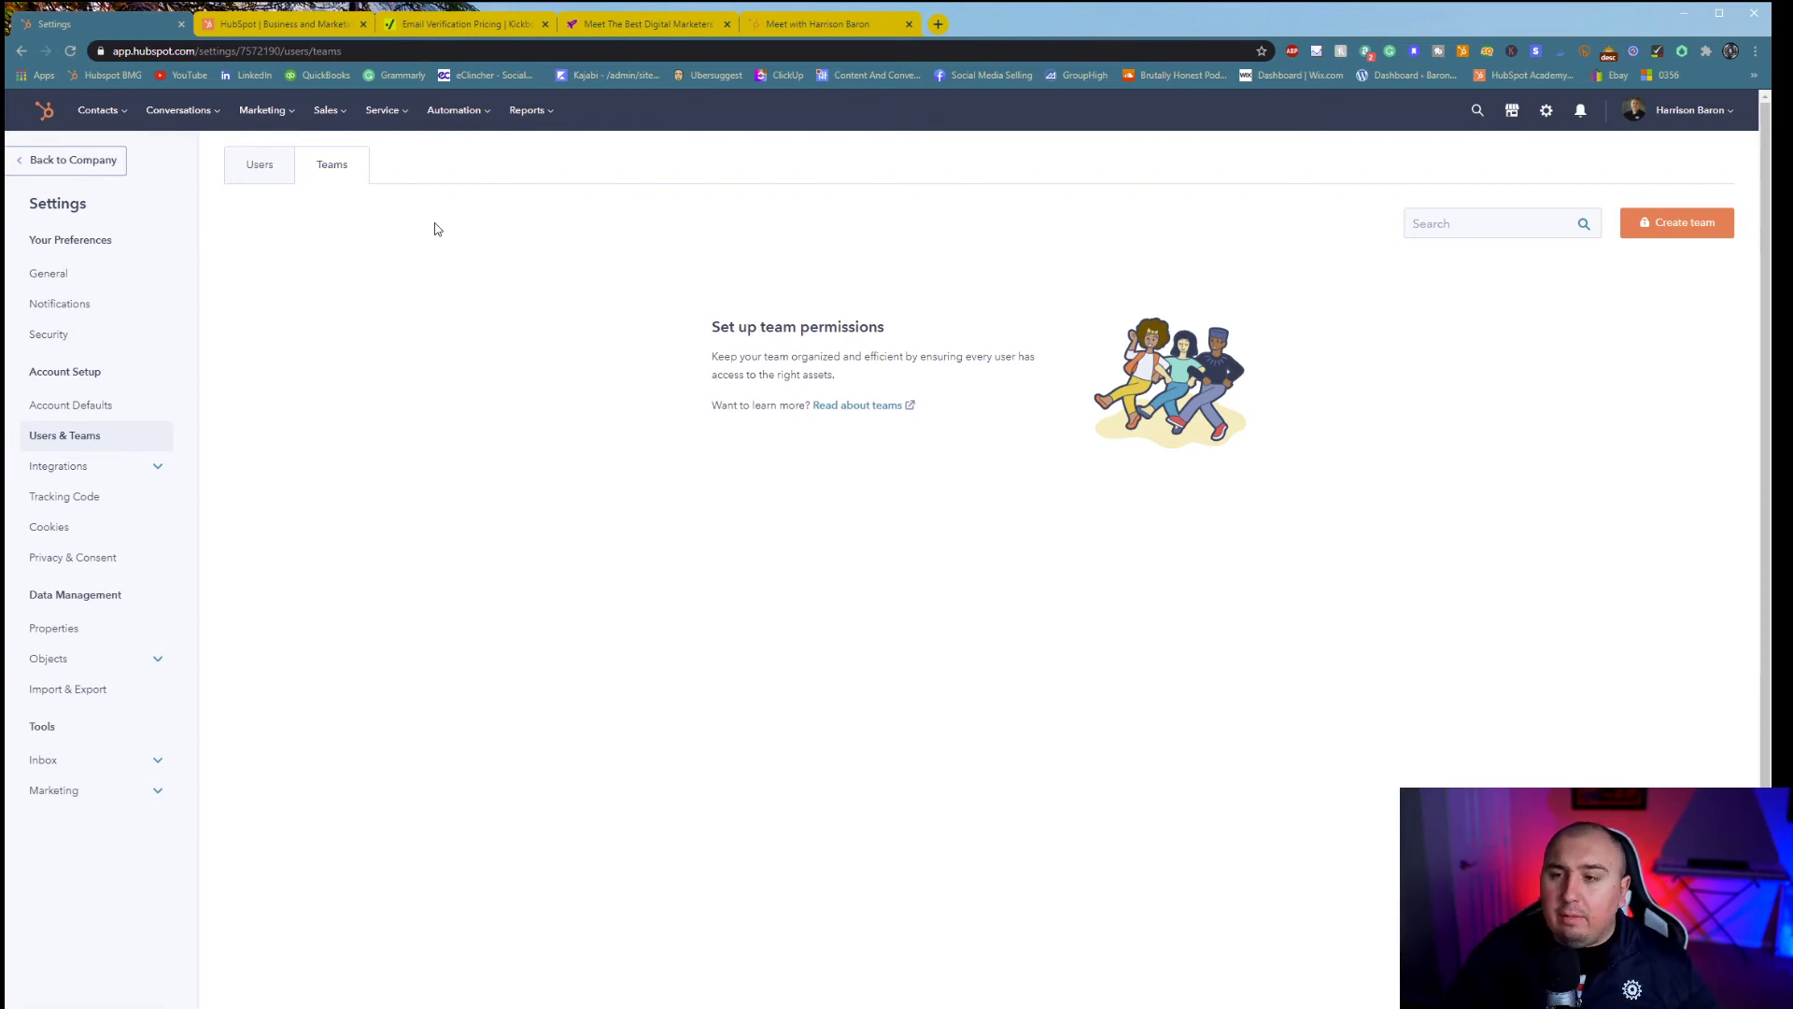
left_click(259, 164)
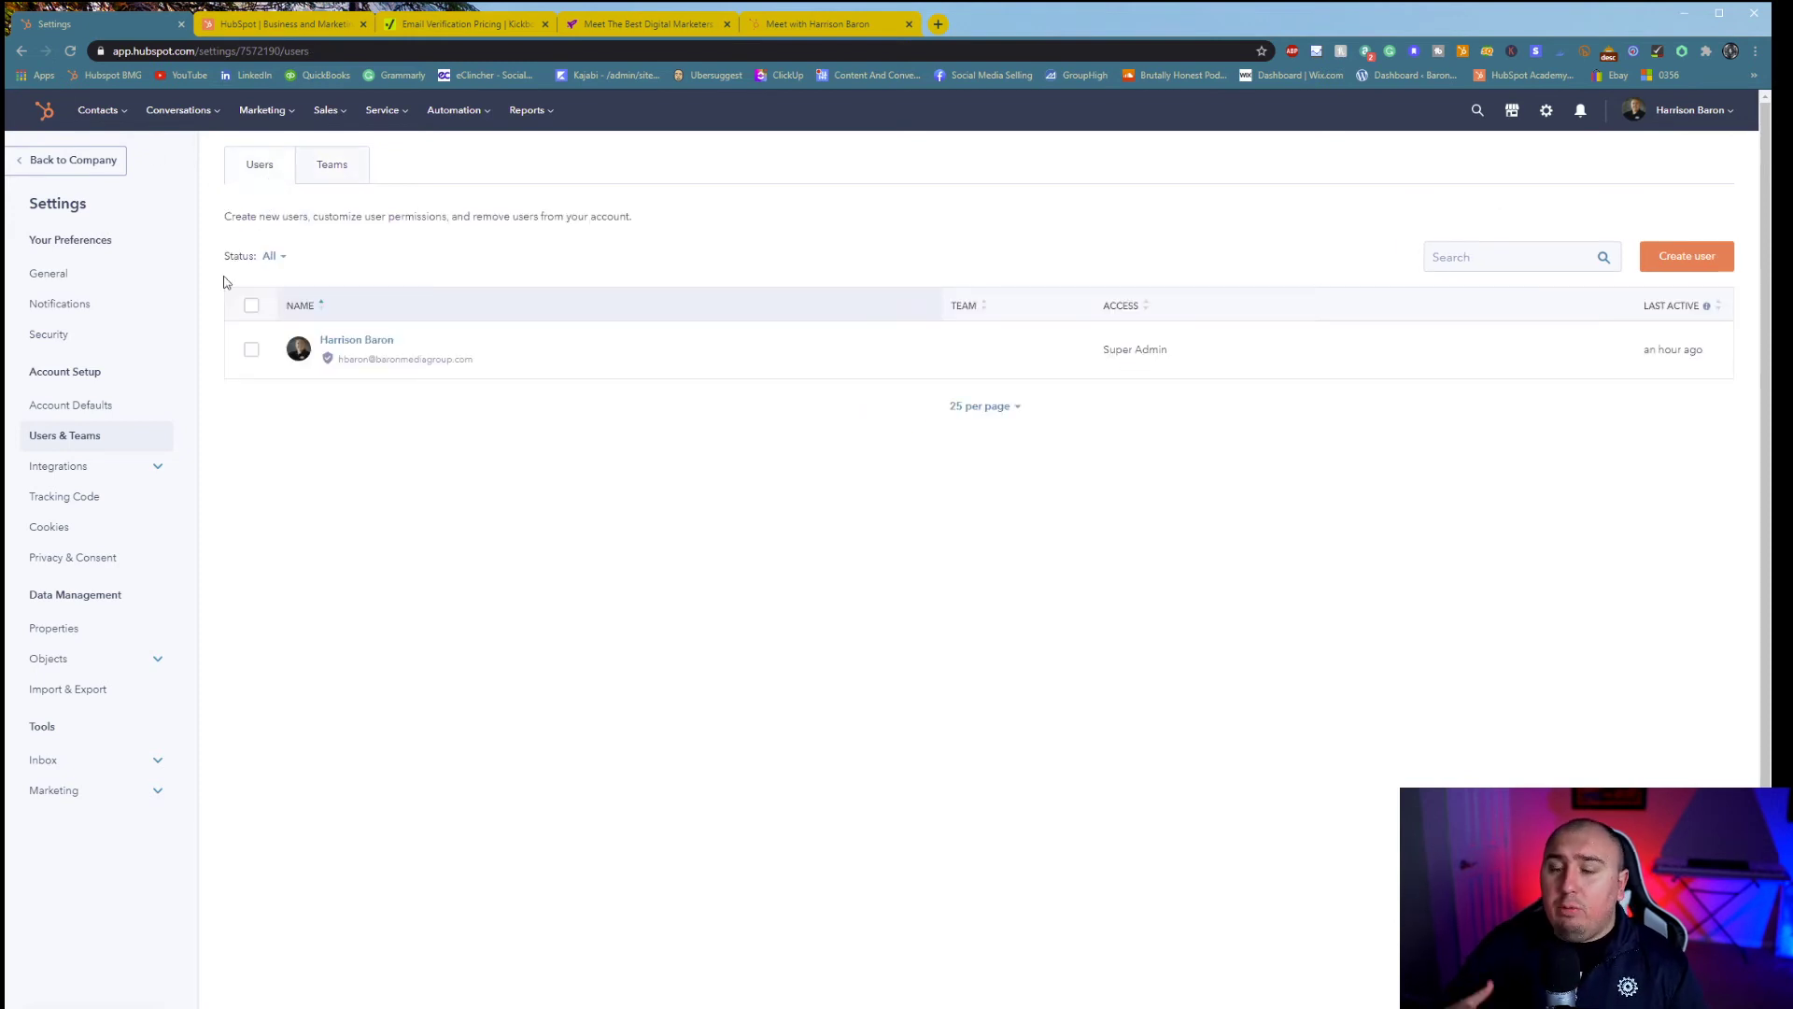
left_click(52, 464)
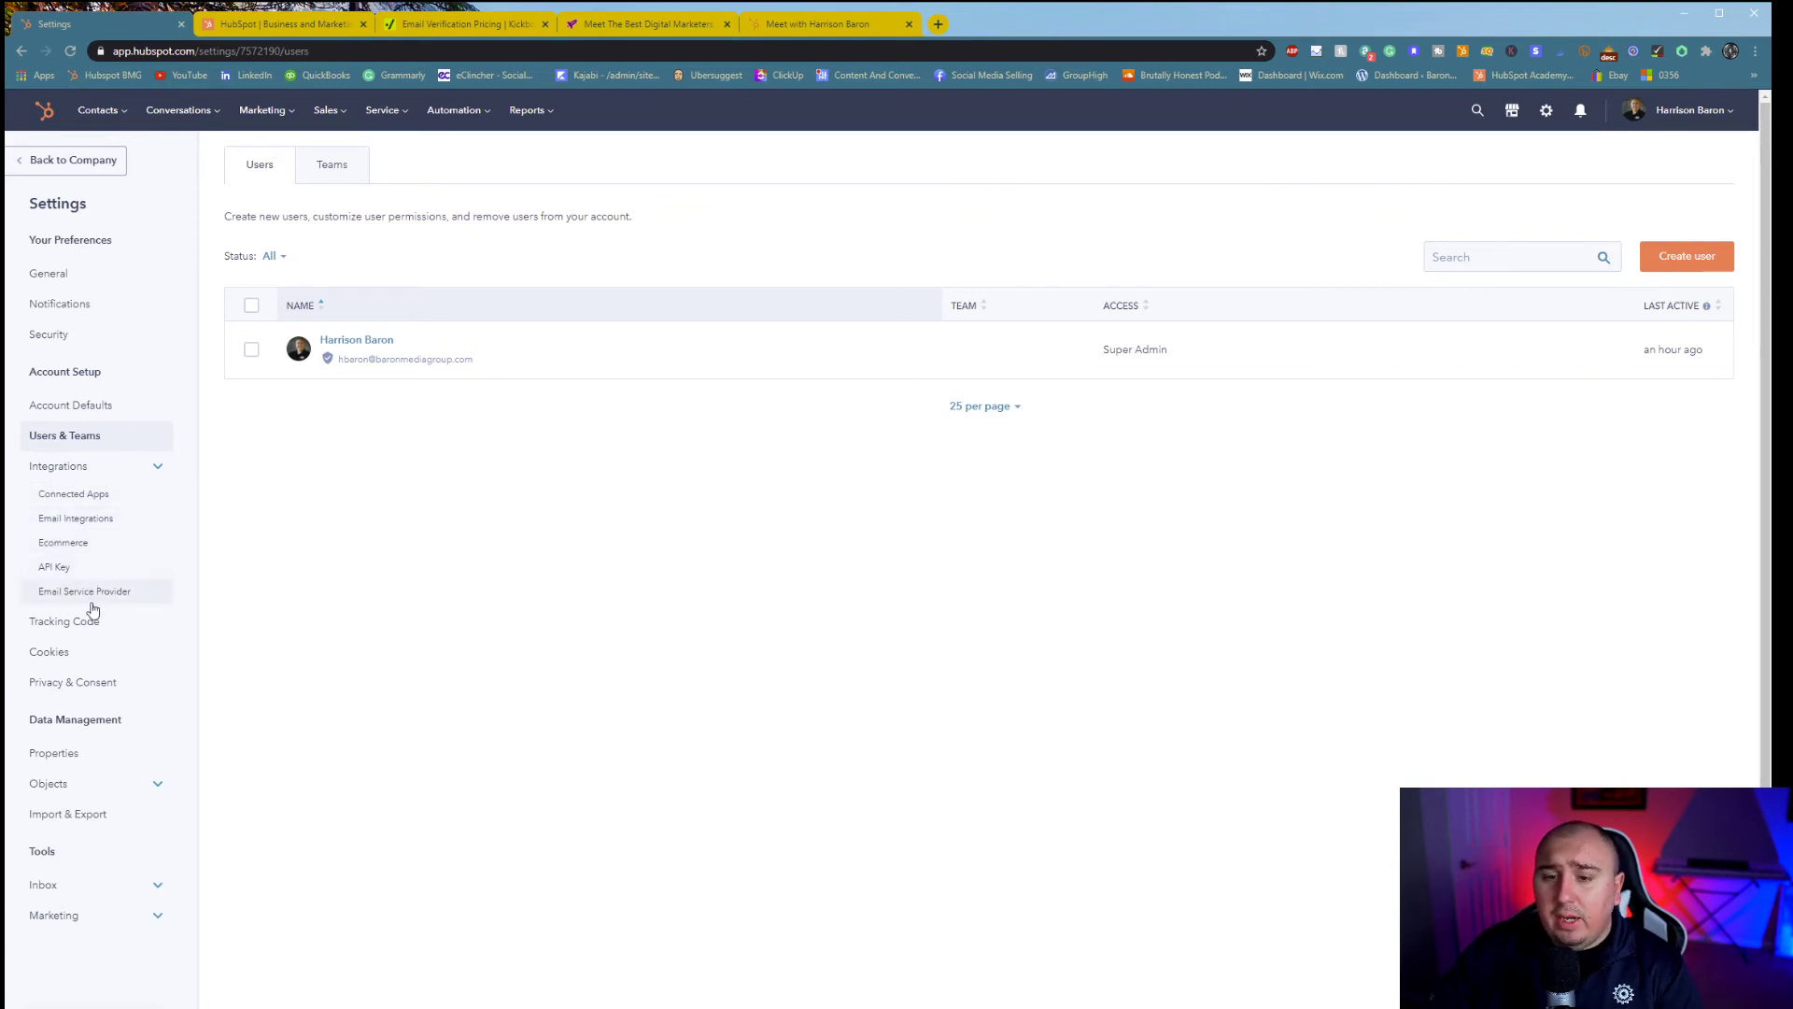
left_click(82, 523)
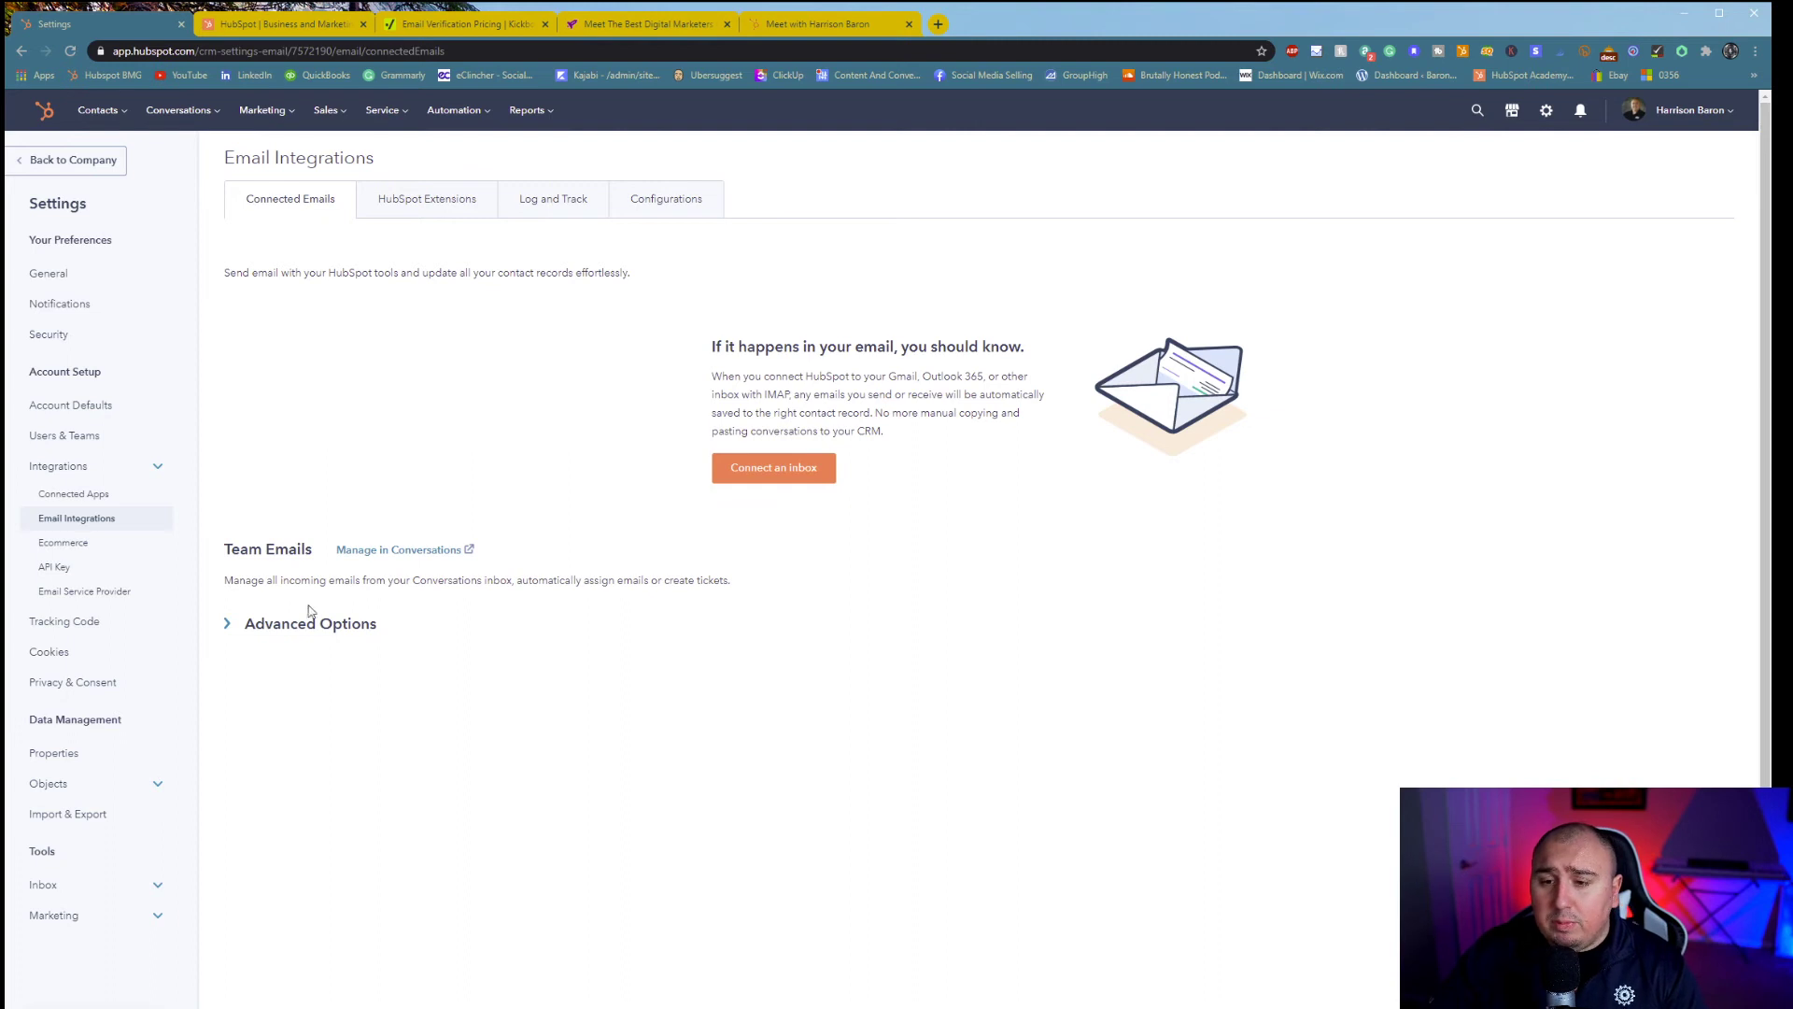
- Check the advanced IMAP options, HubSpot Extensions, and the Log and Track BCC address setting
left_click(280, 623)
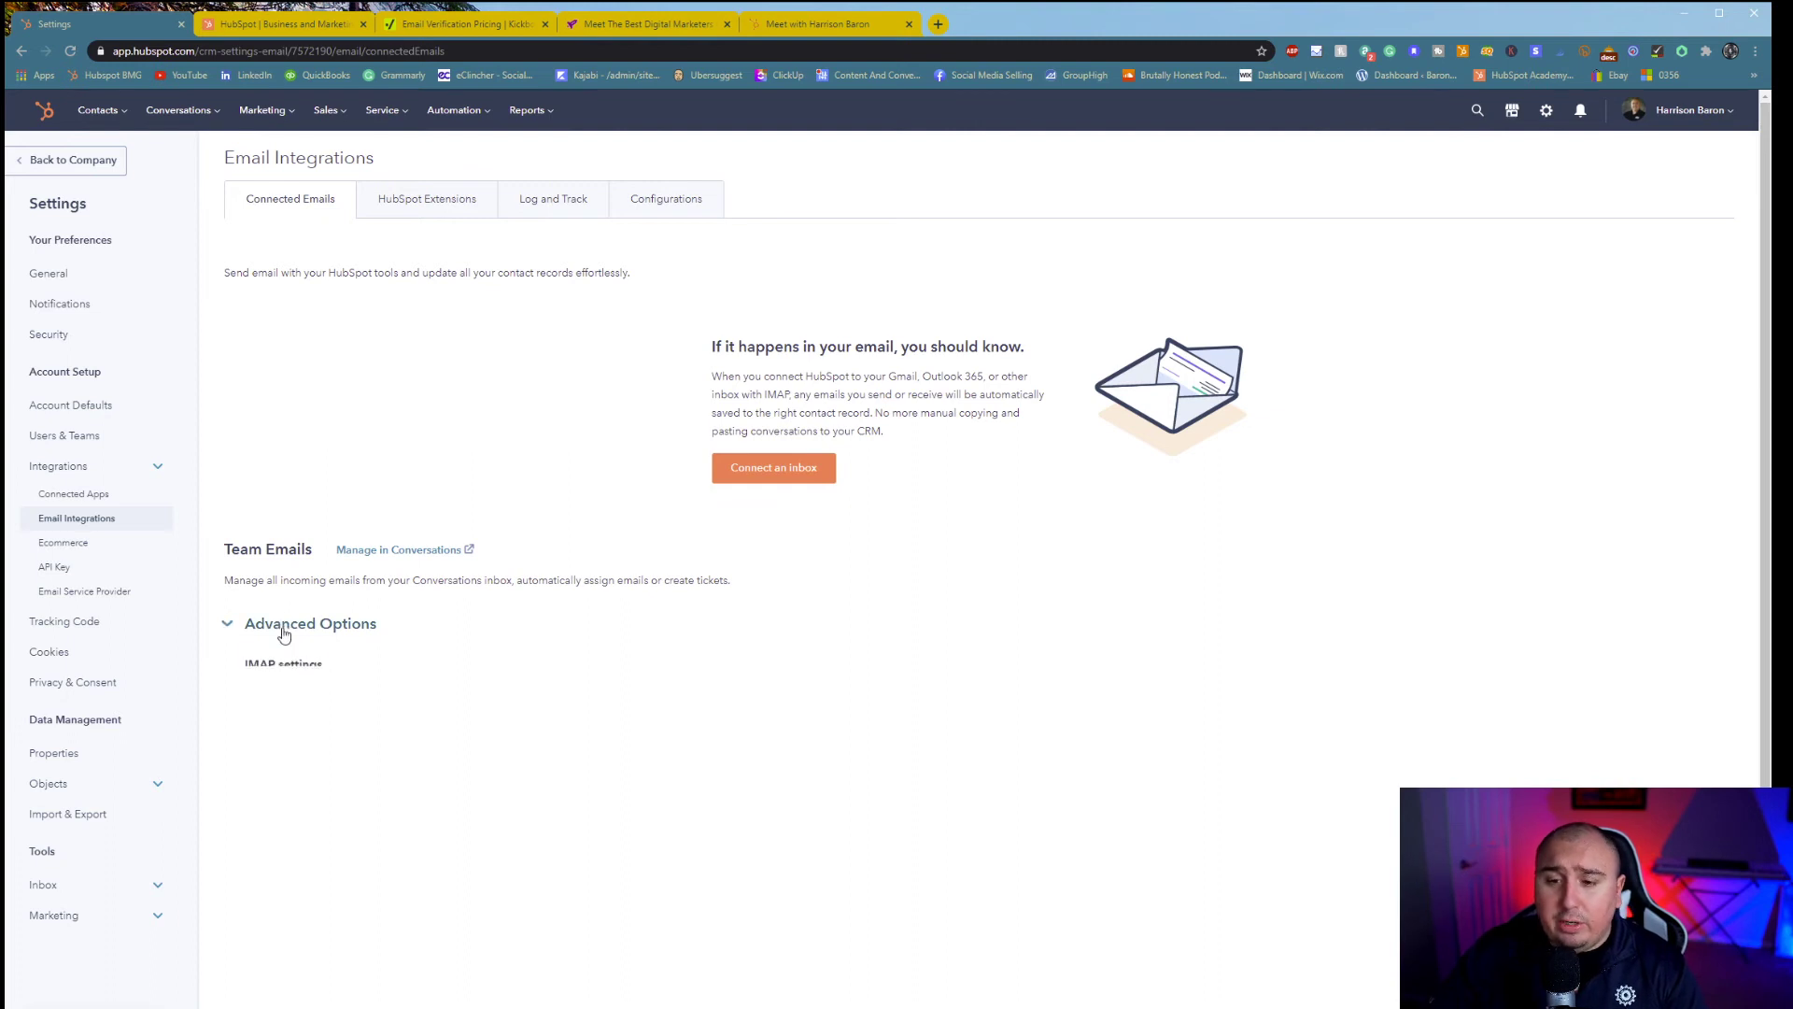
left_click(422, 198)
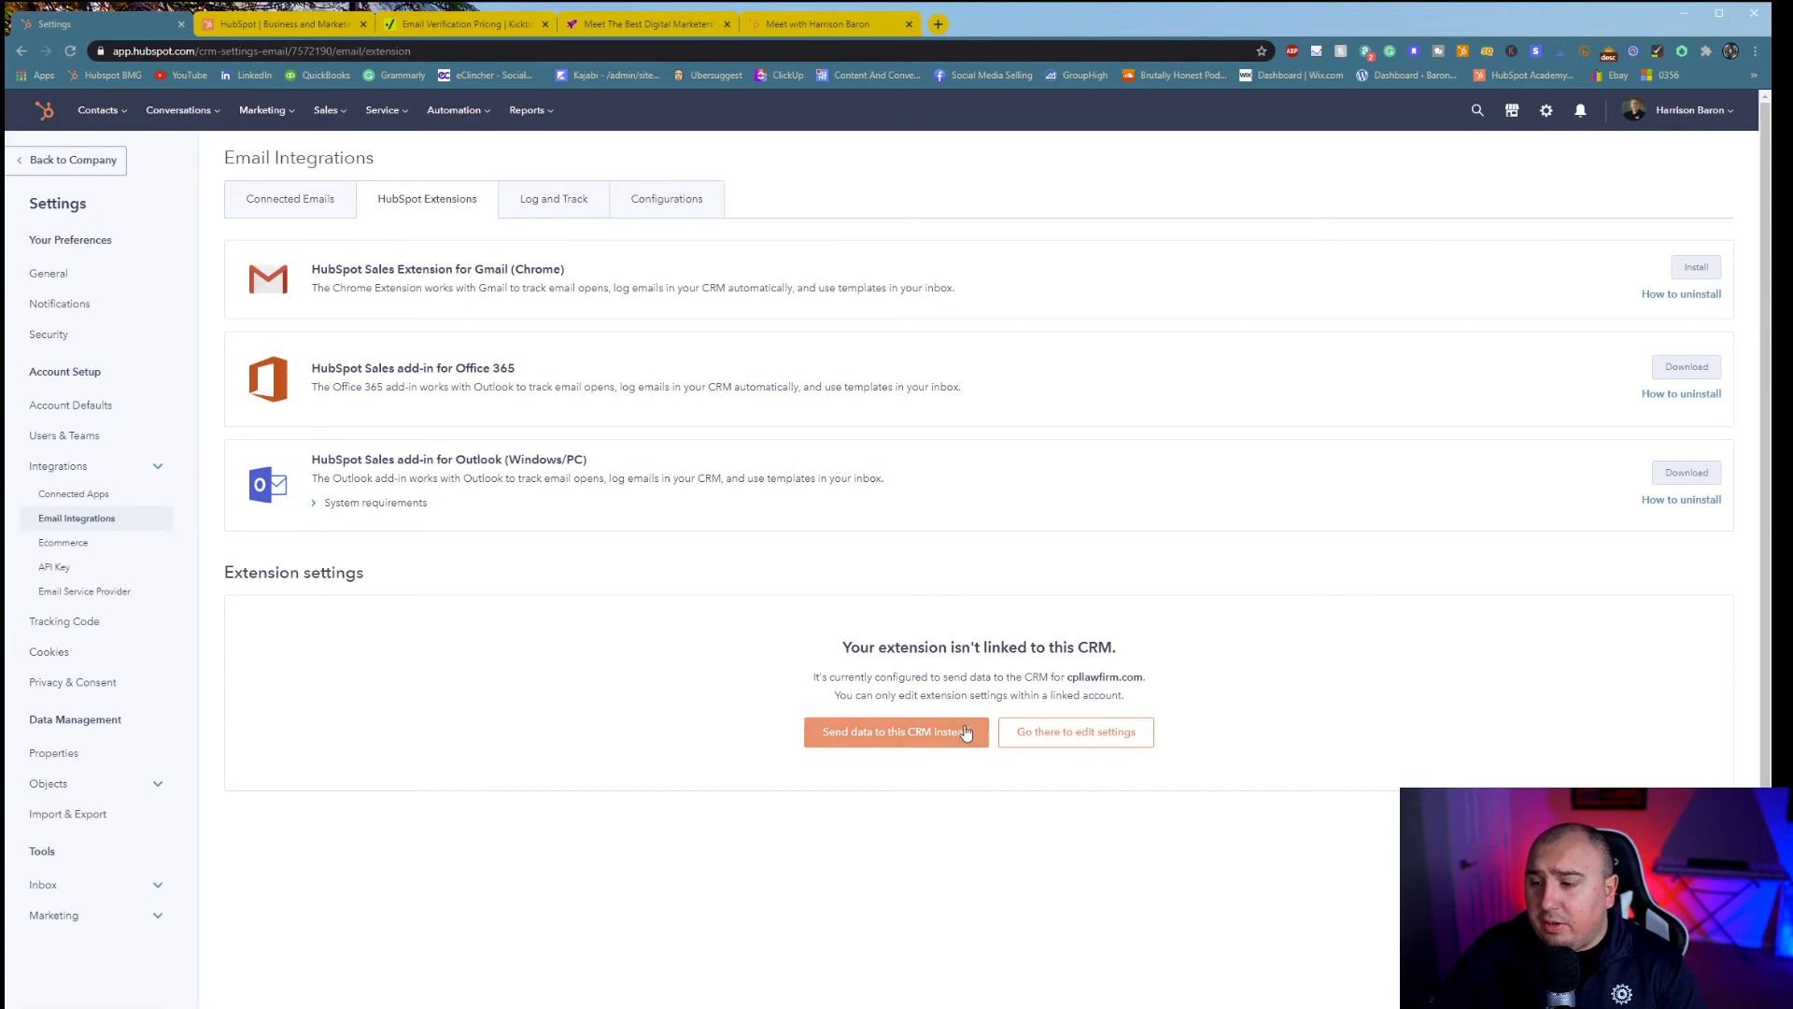
left_click(560, 199)
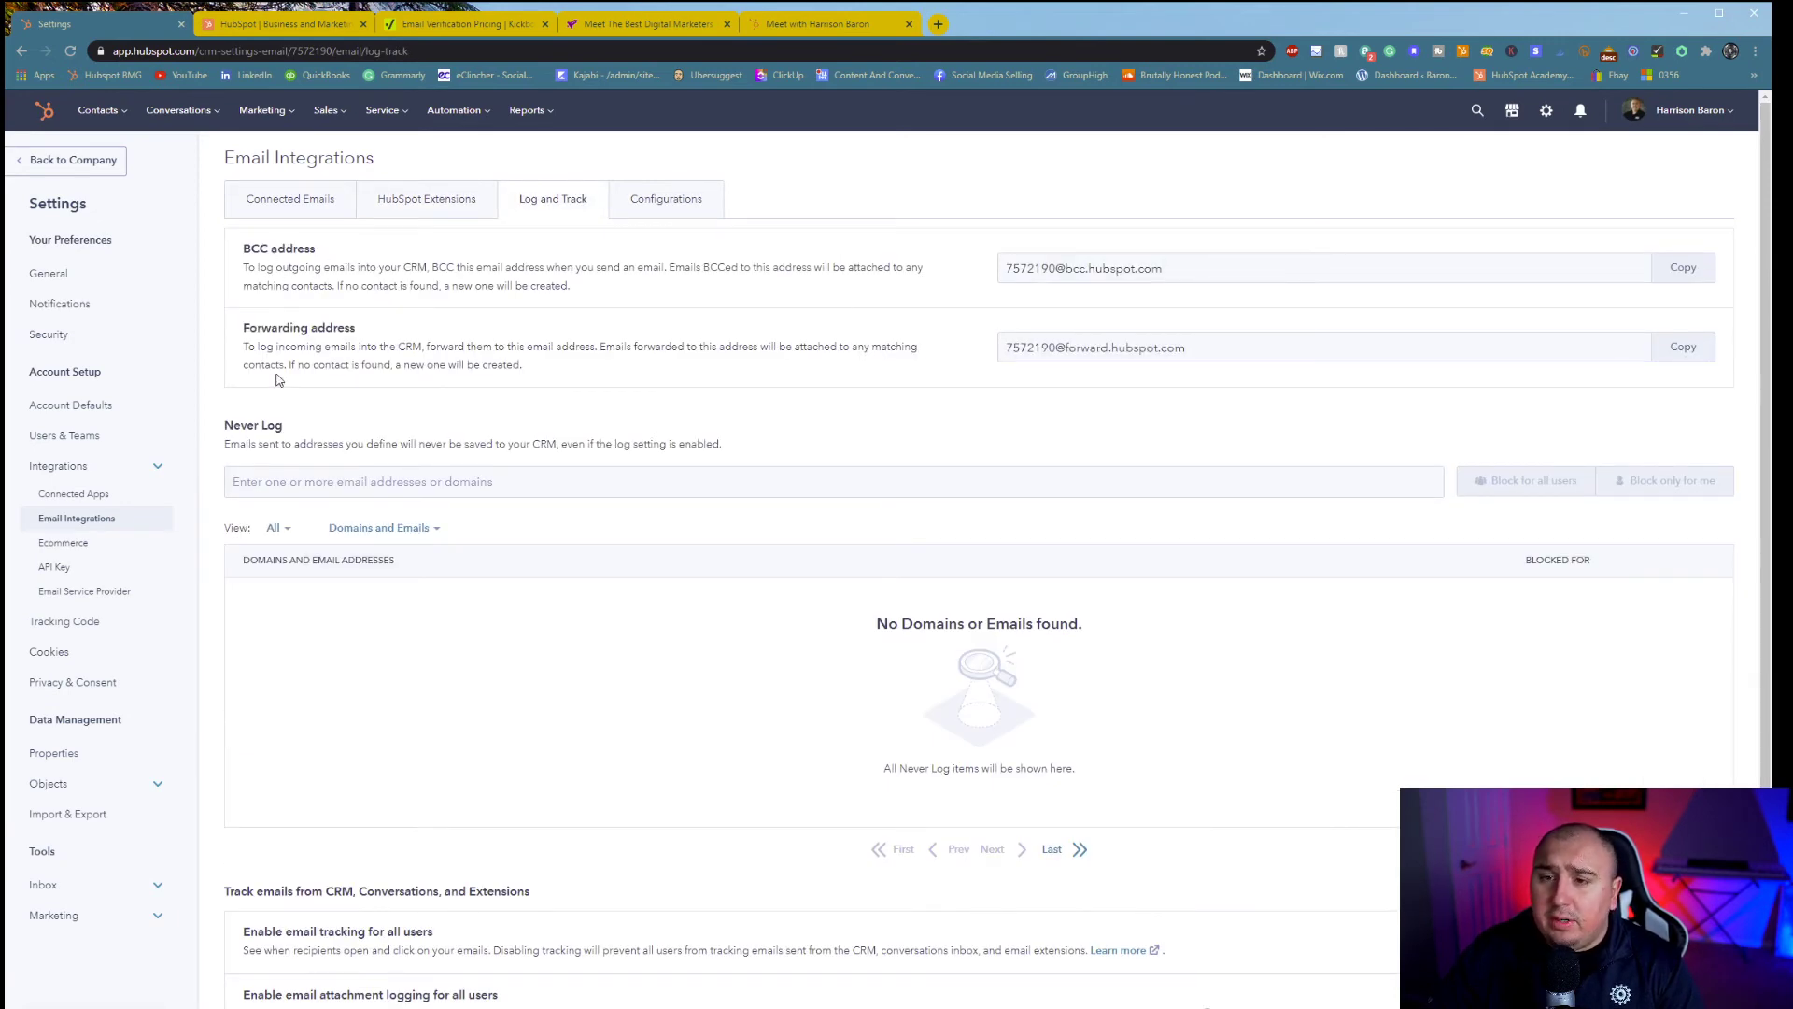
left_click(1077, 267)
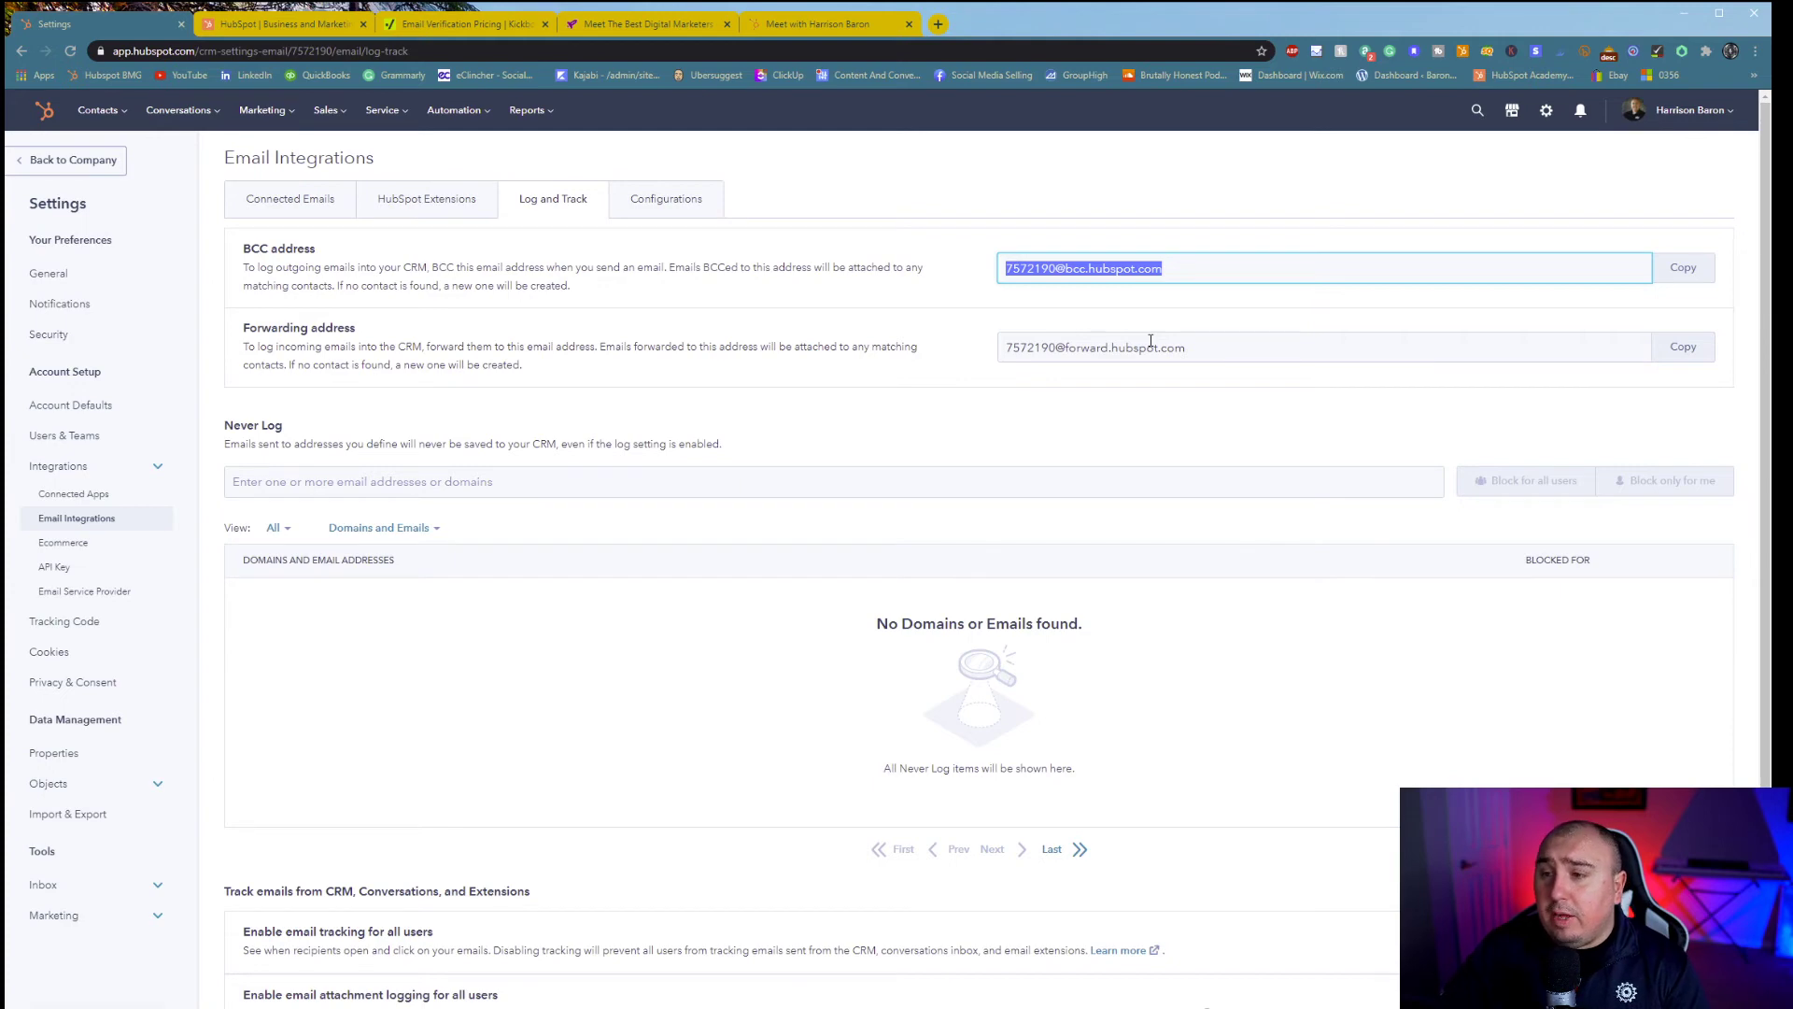
left_click(1160, 393)
scroll(850, 473, "down", 1)
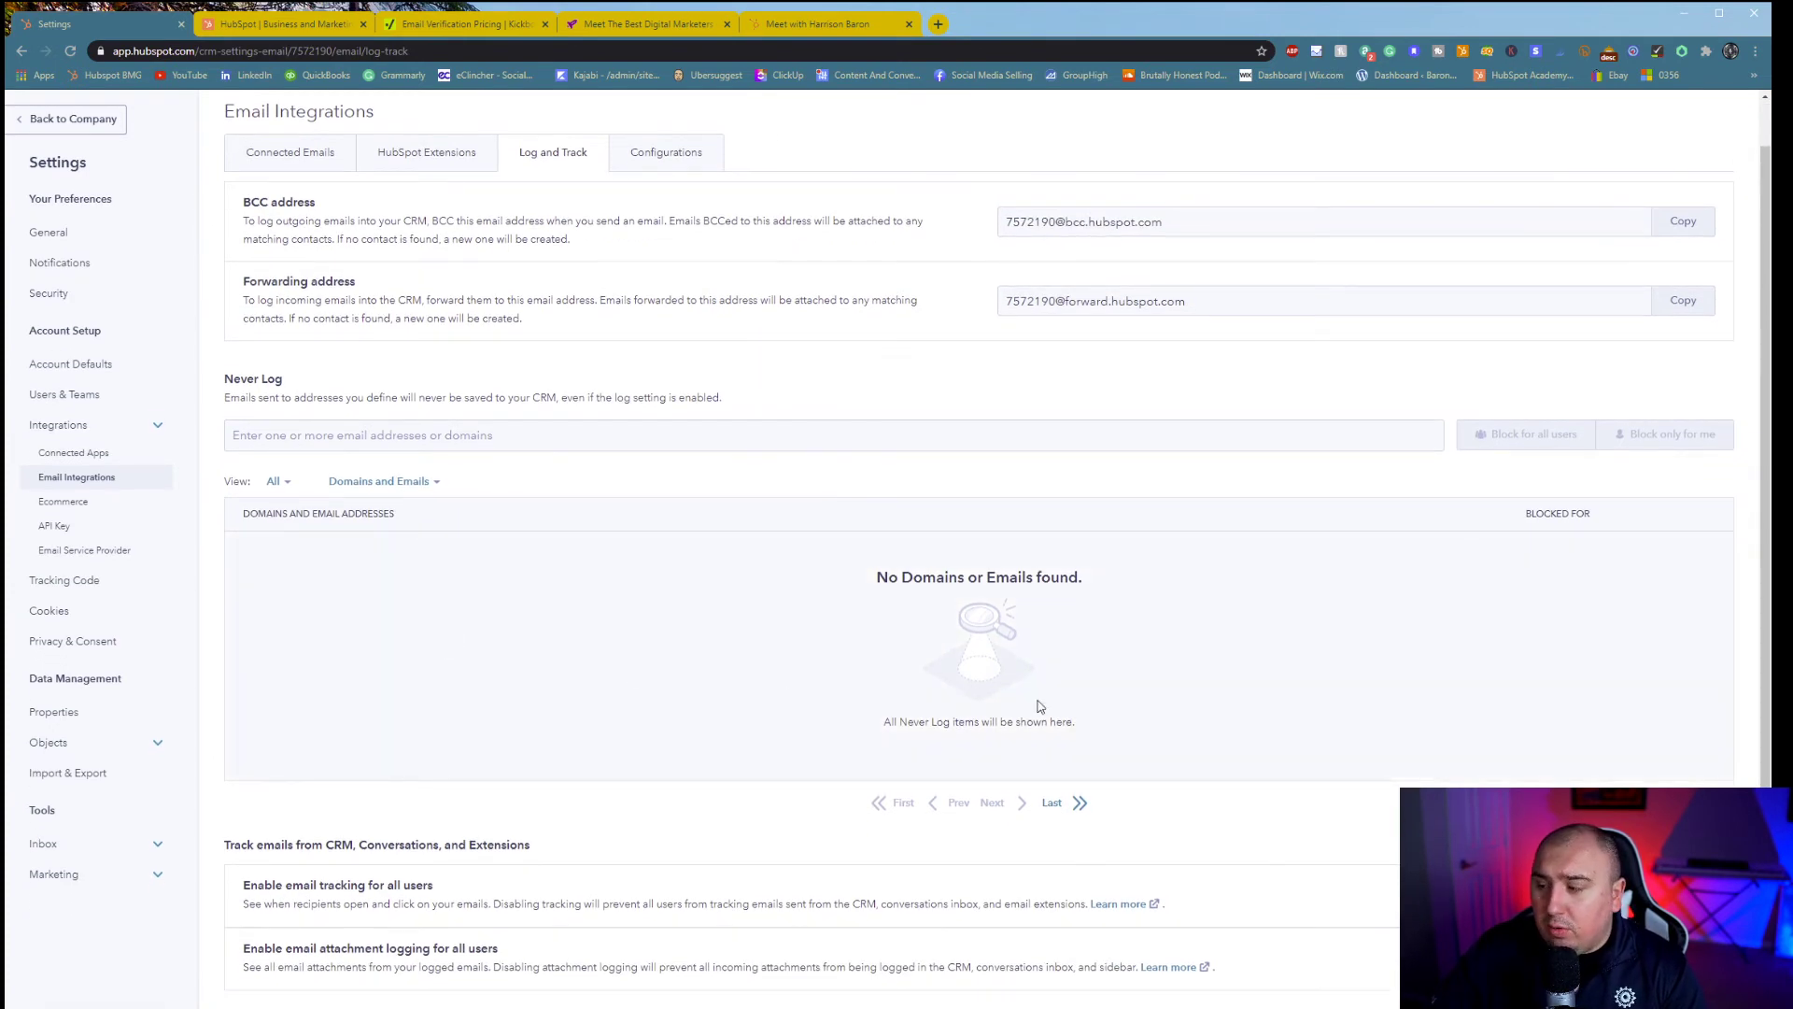
scroll(1040, 707, "up", 1)
- View the Configurations font settings, revisit Connected Emails' IMAP options, then go to Tracking Code
left_click(667, 198)
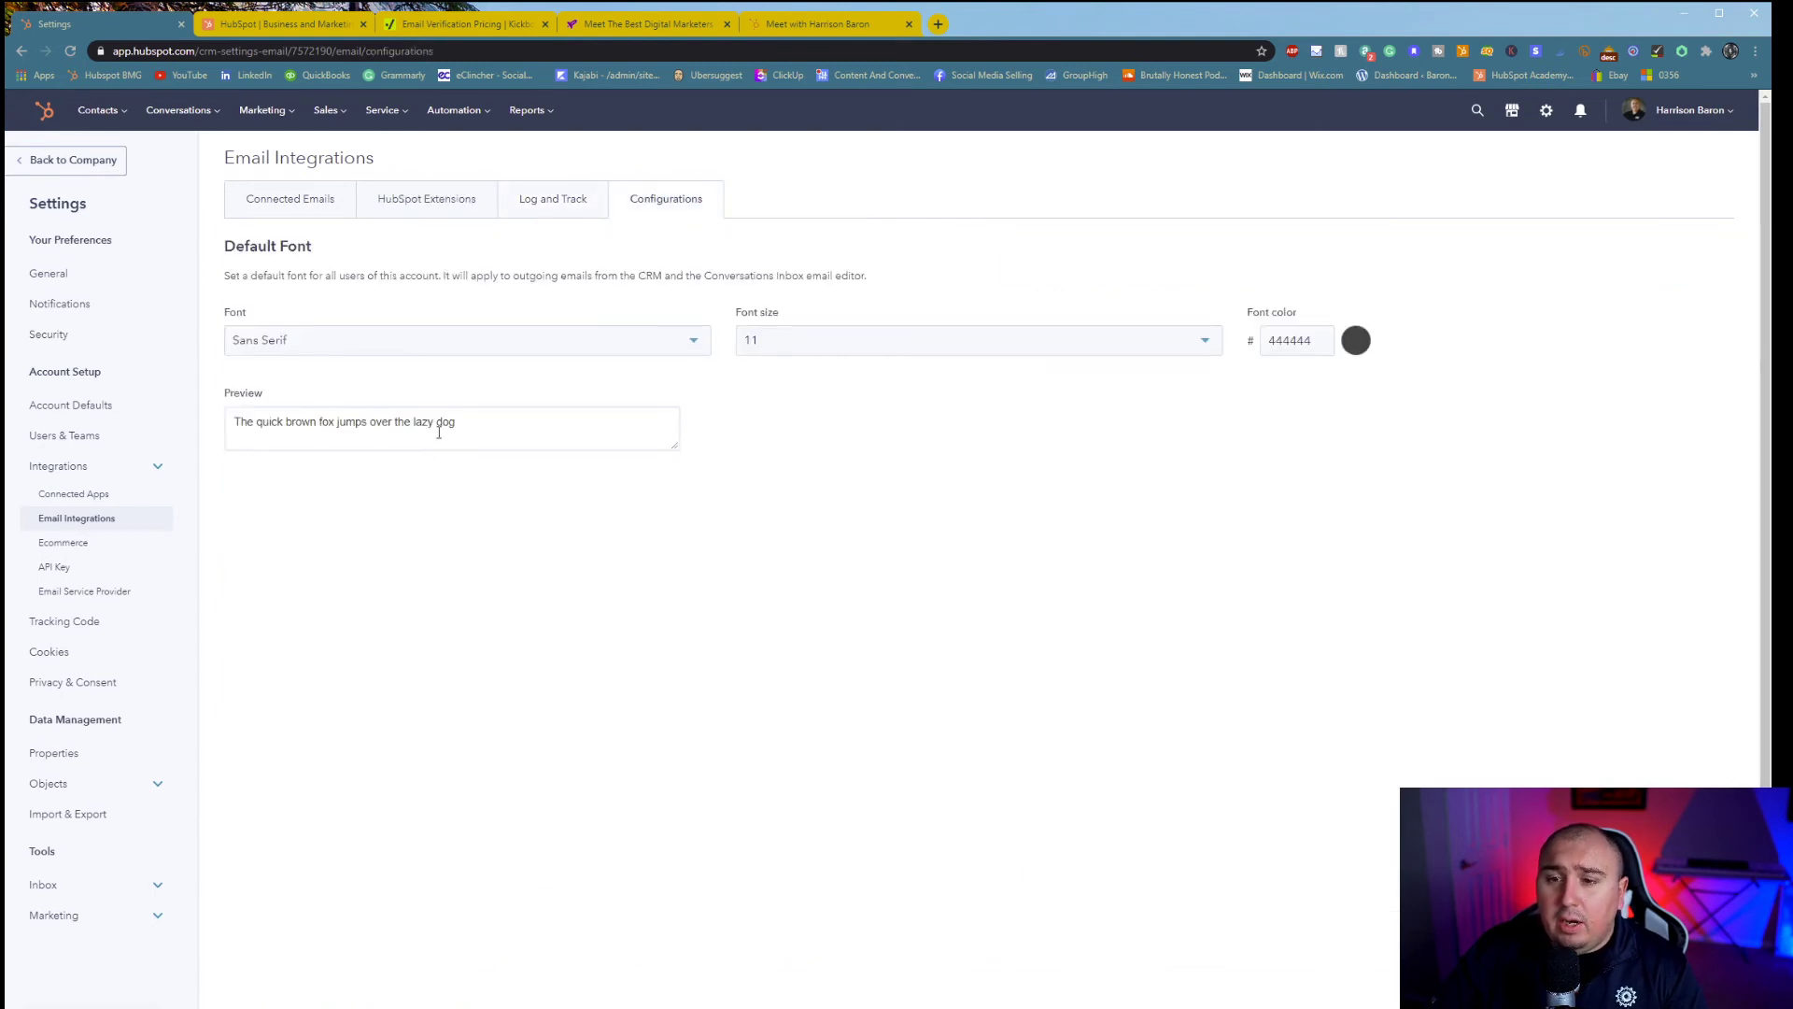
left_click(313, 209)
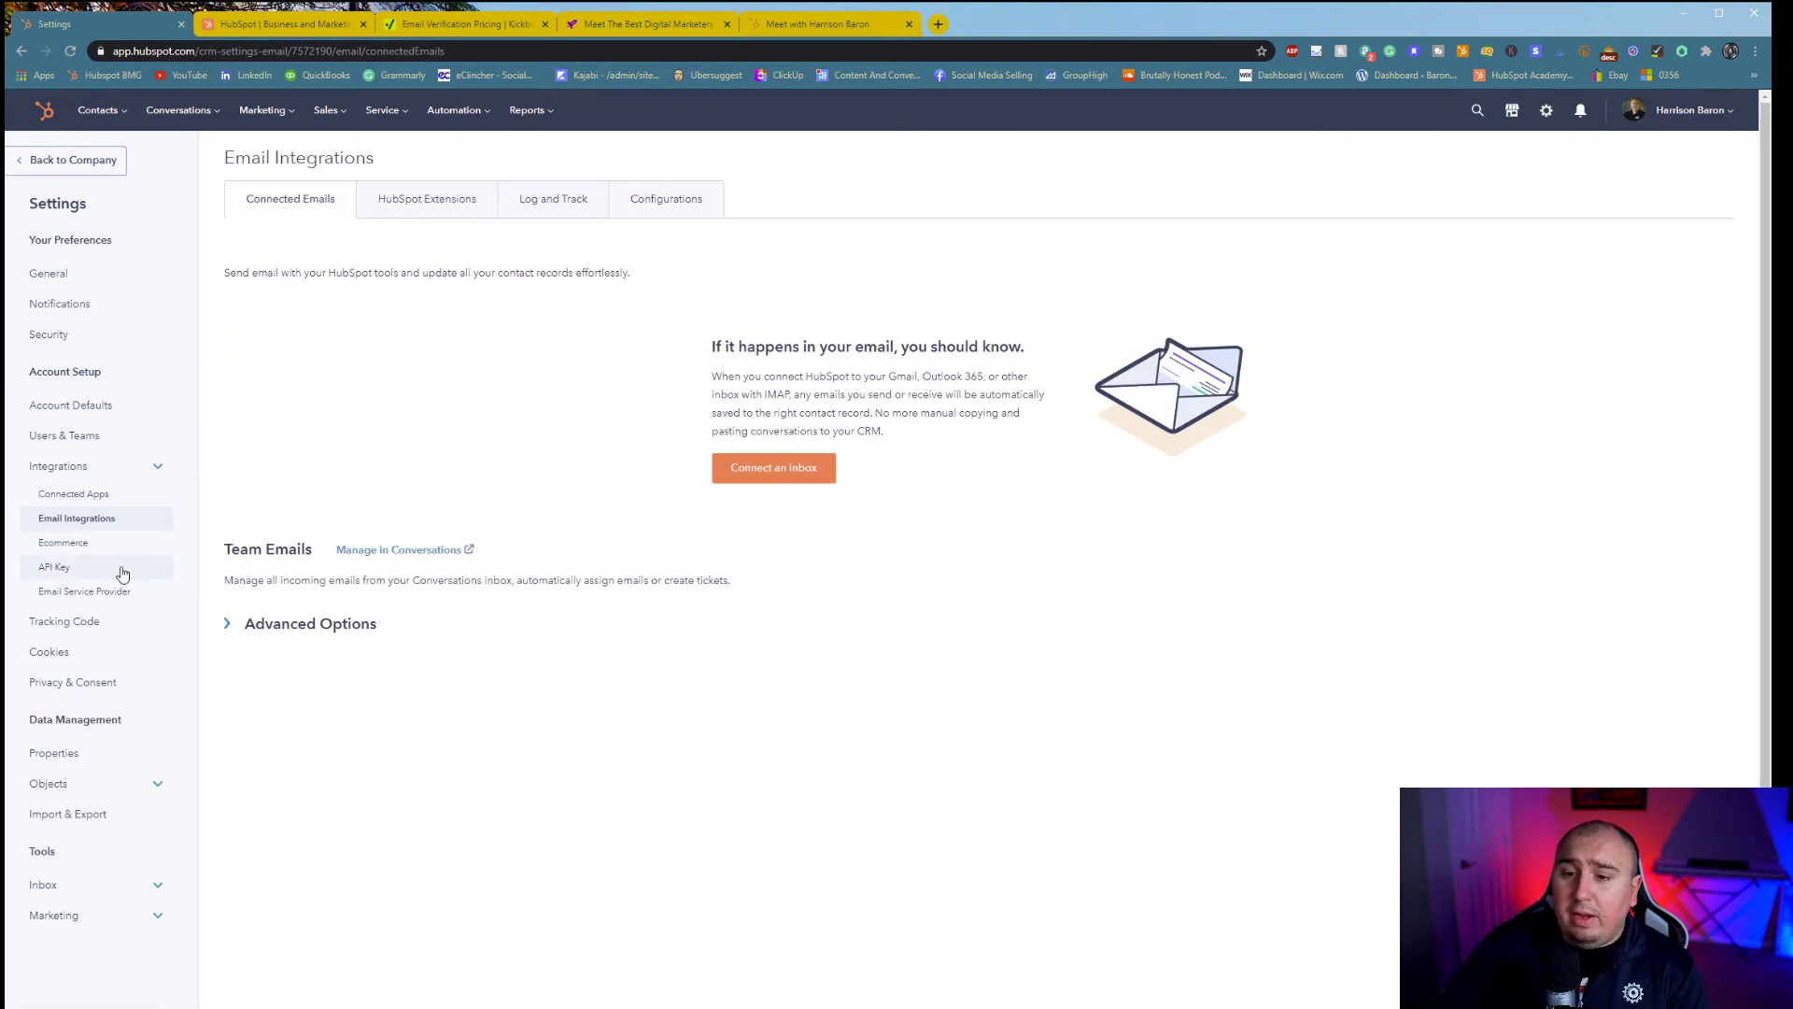
left_click(240, 627)
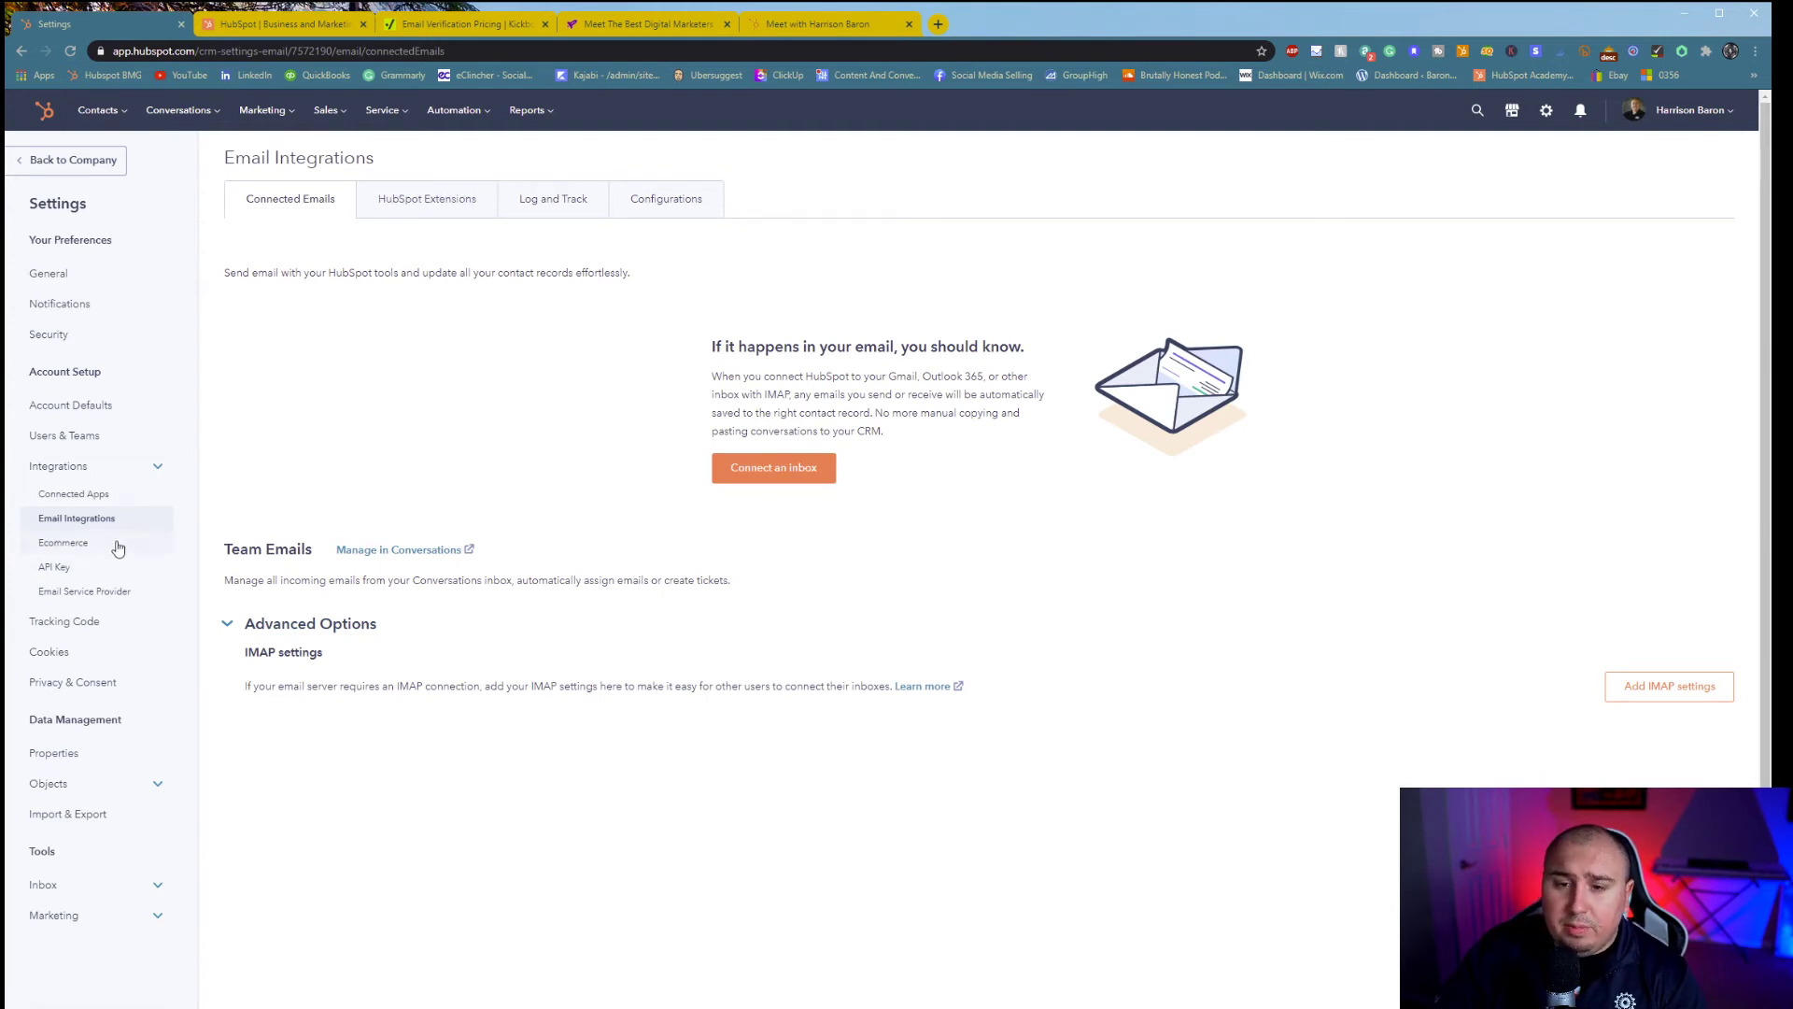
left_click(81, 621)
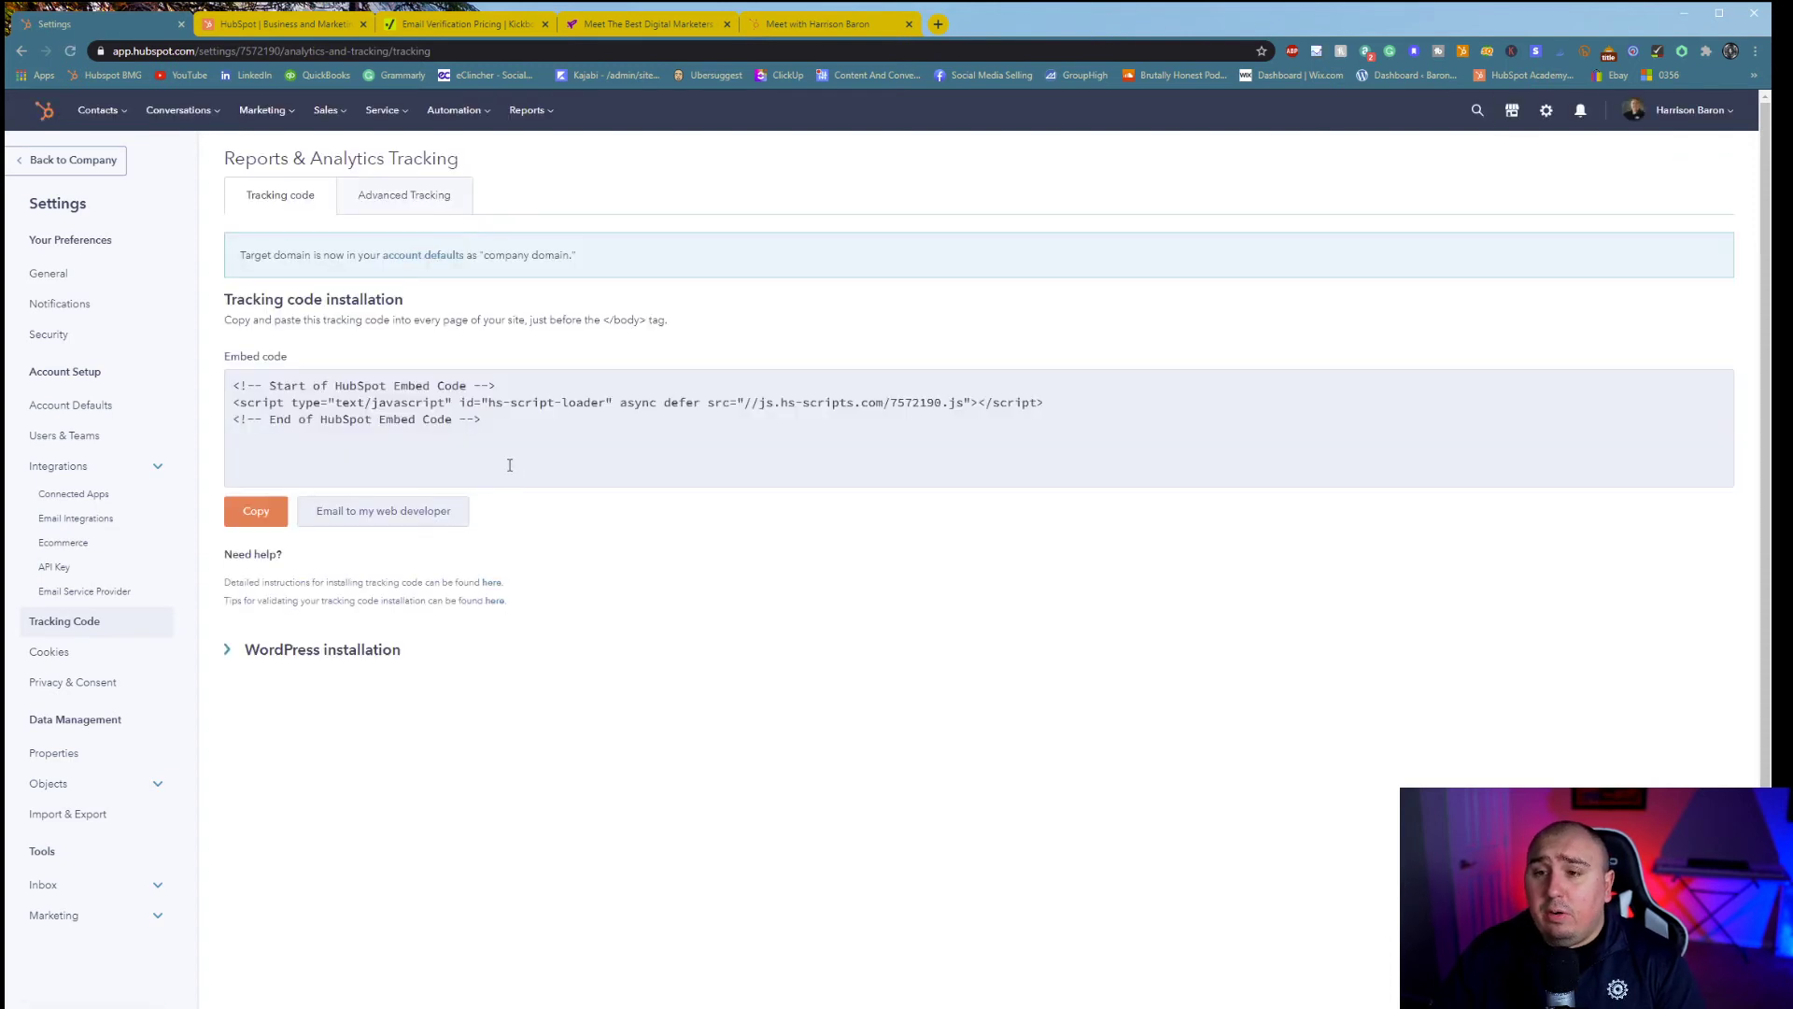
- Inspect the embed tracking code and the WordPress installation details, including the Hub ID
left_click(411, 401)
left_click(309, 319)
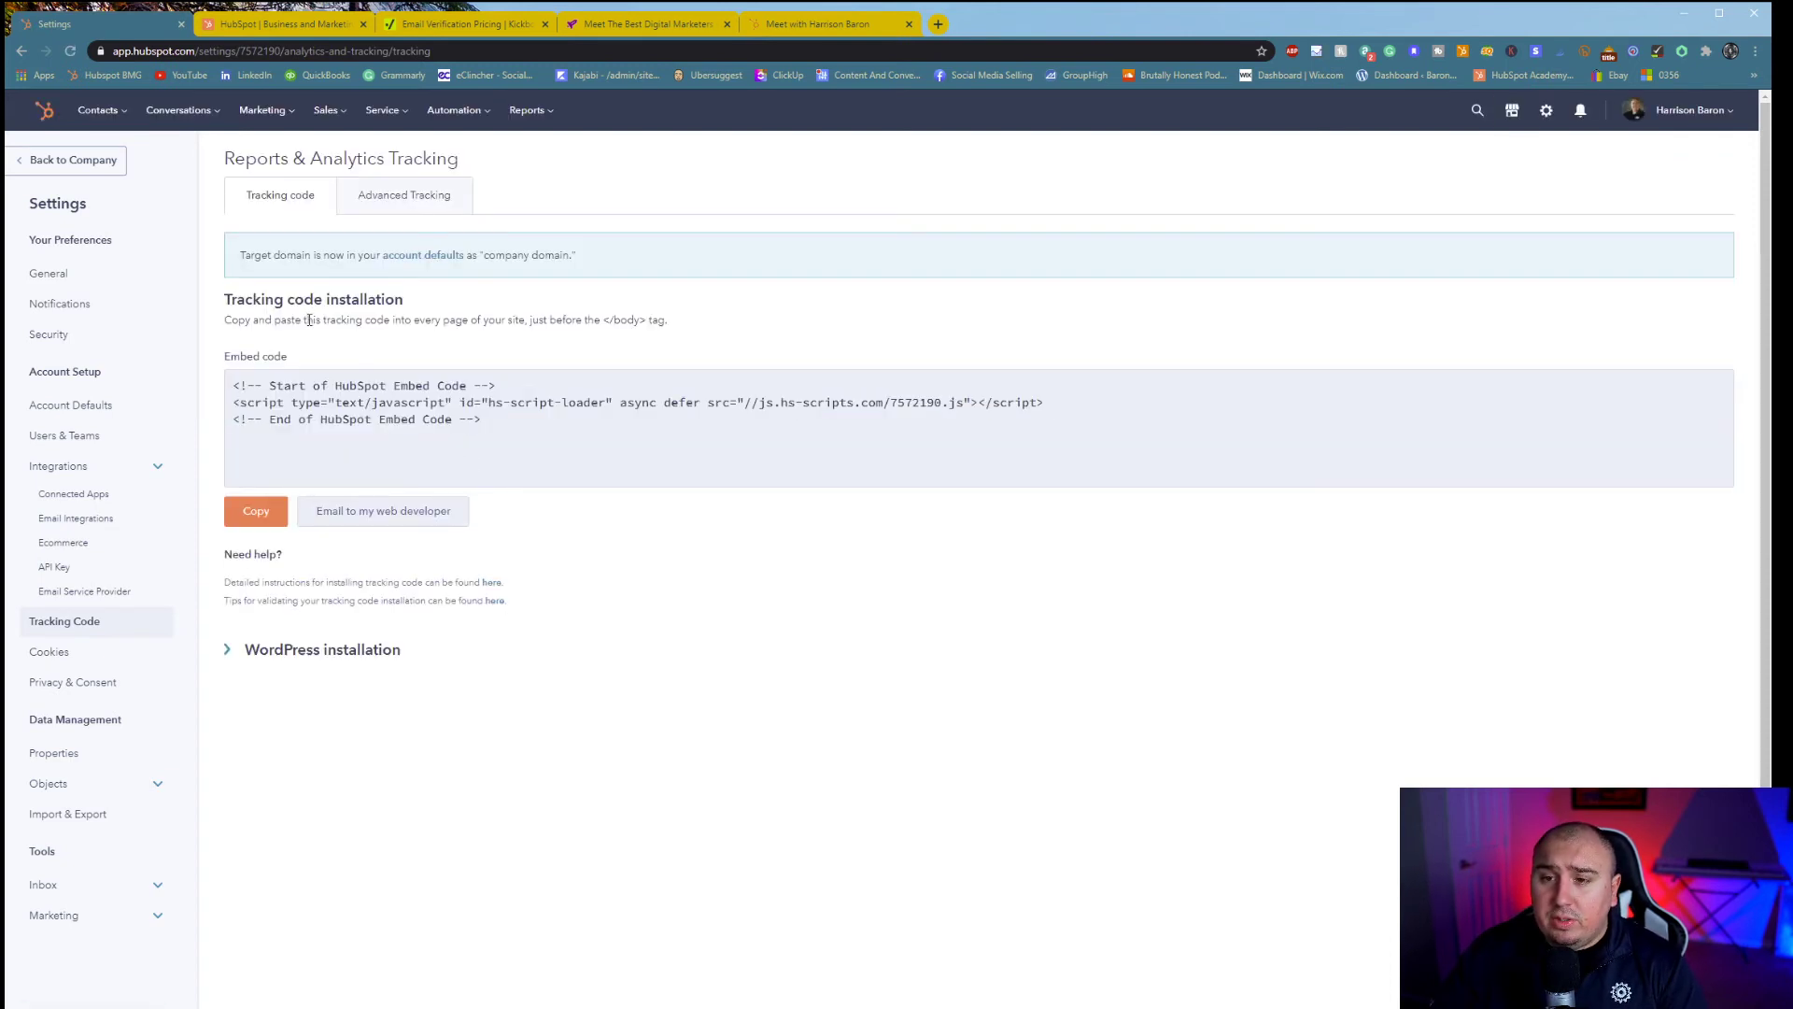
left_click(254, 651)
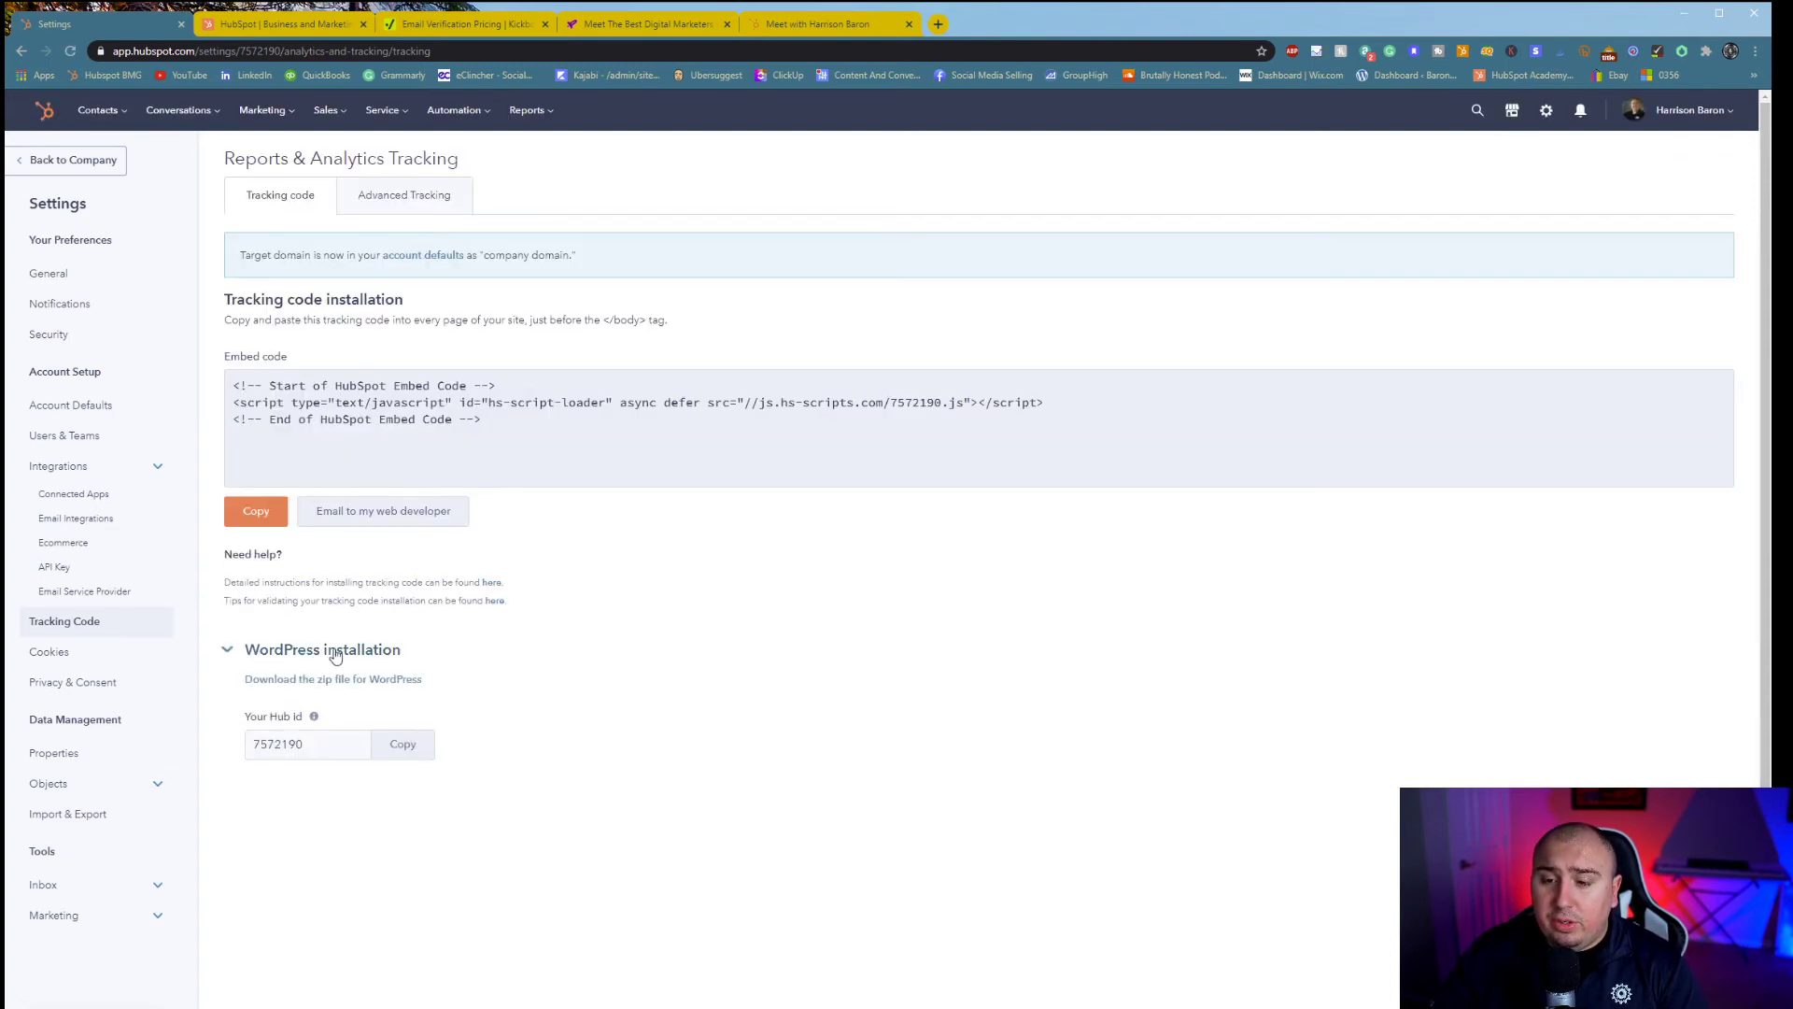
left_click(369, 747)
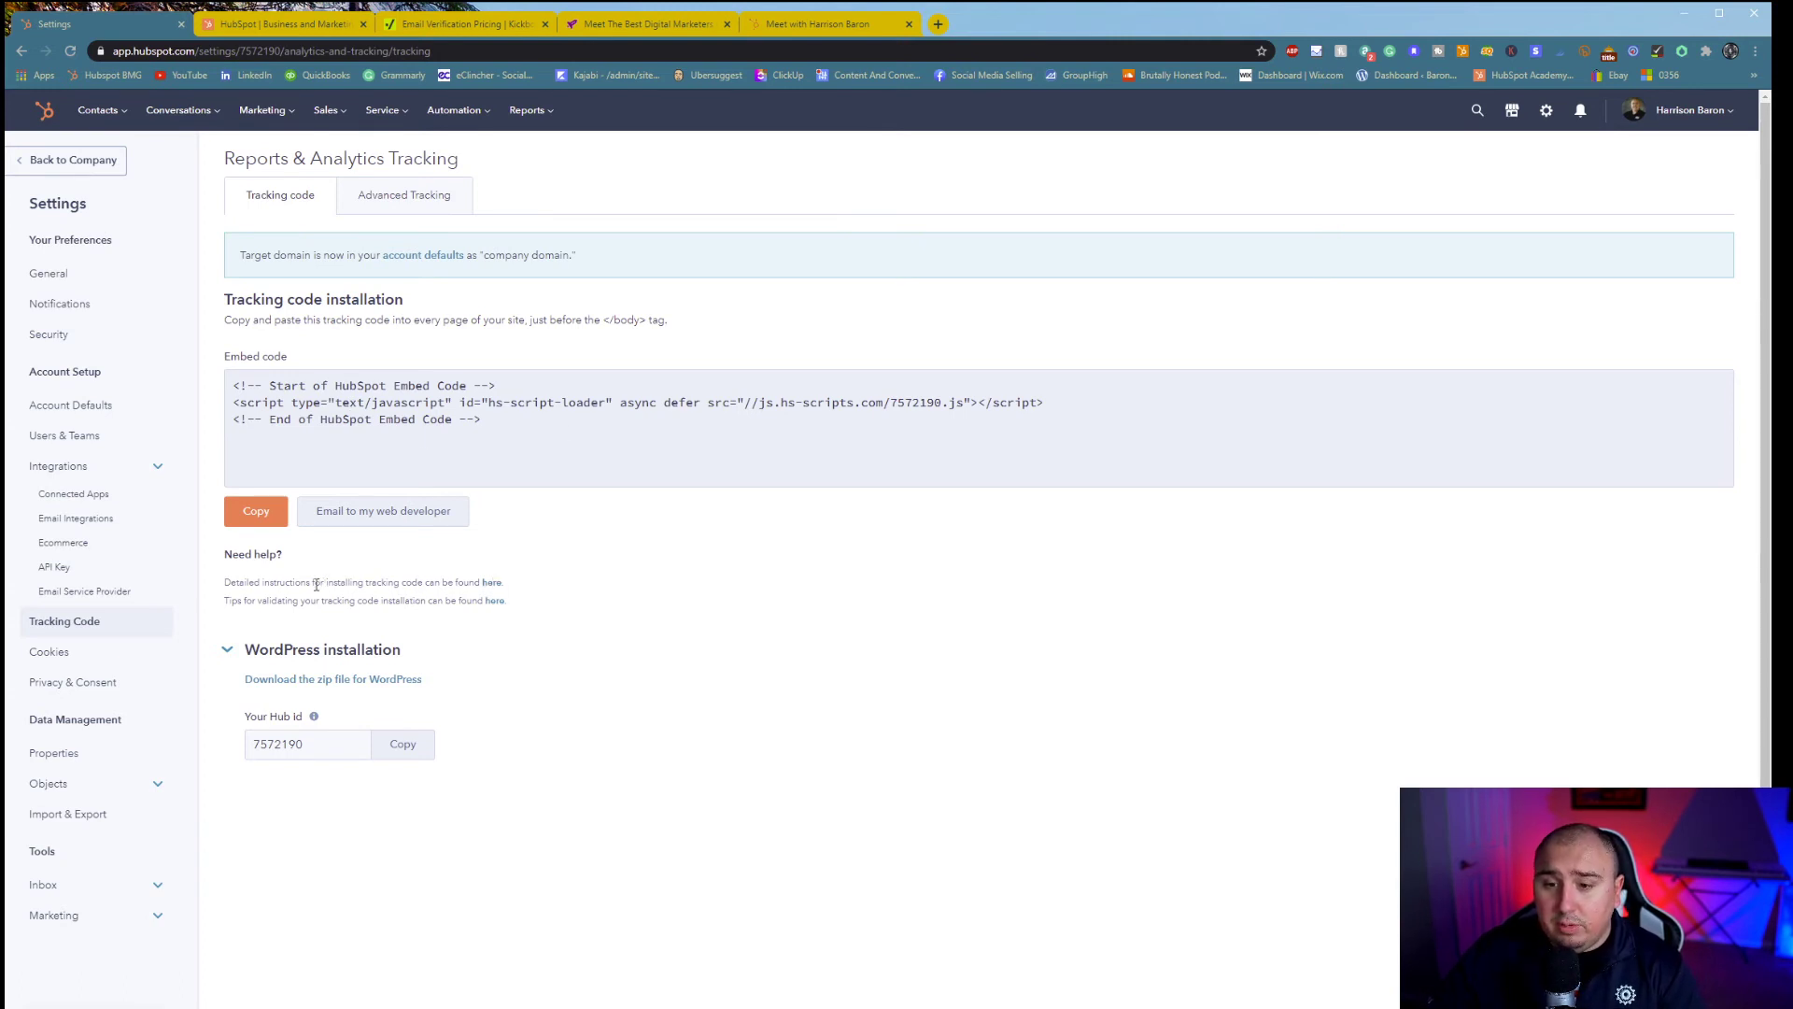
left_click_drag(313, 583, 460, 581)
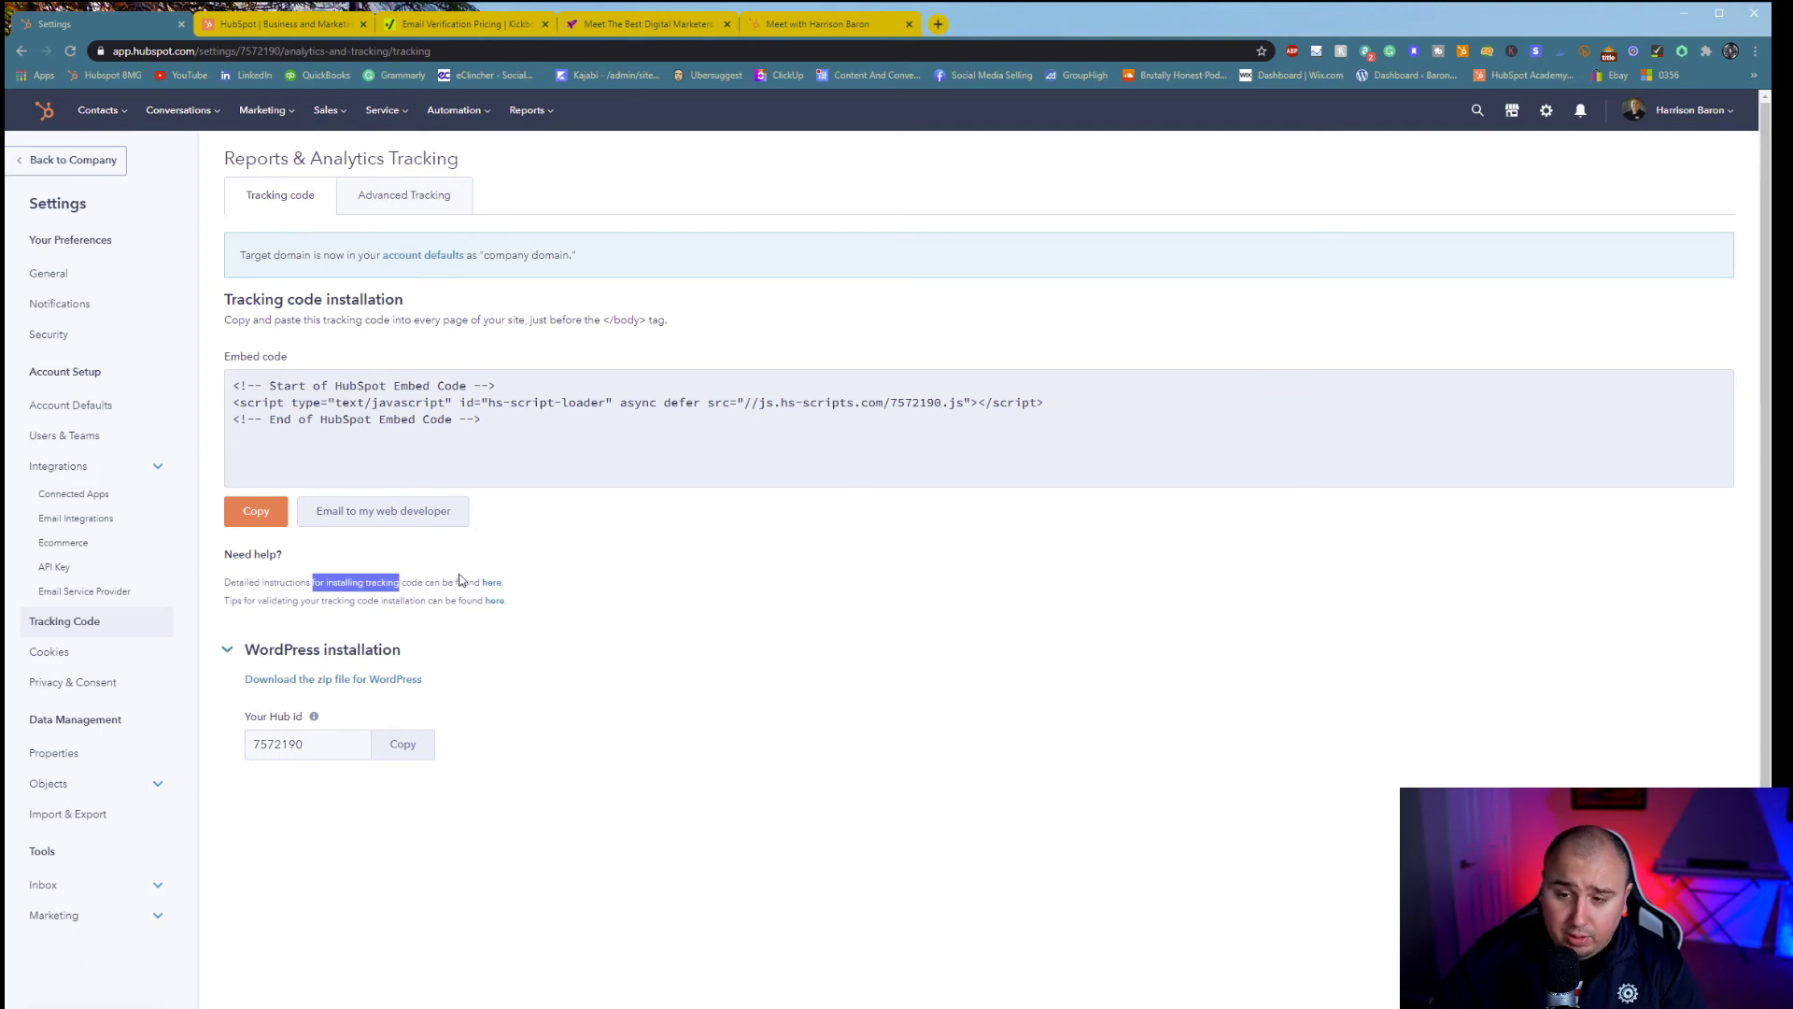
- Scroll through the Advanced Tracking tab's site domains and traffic filtering options
left_click(417, 200)
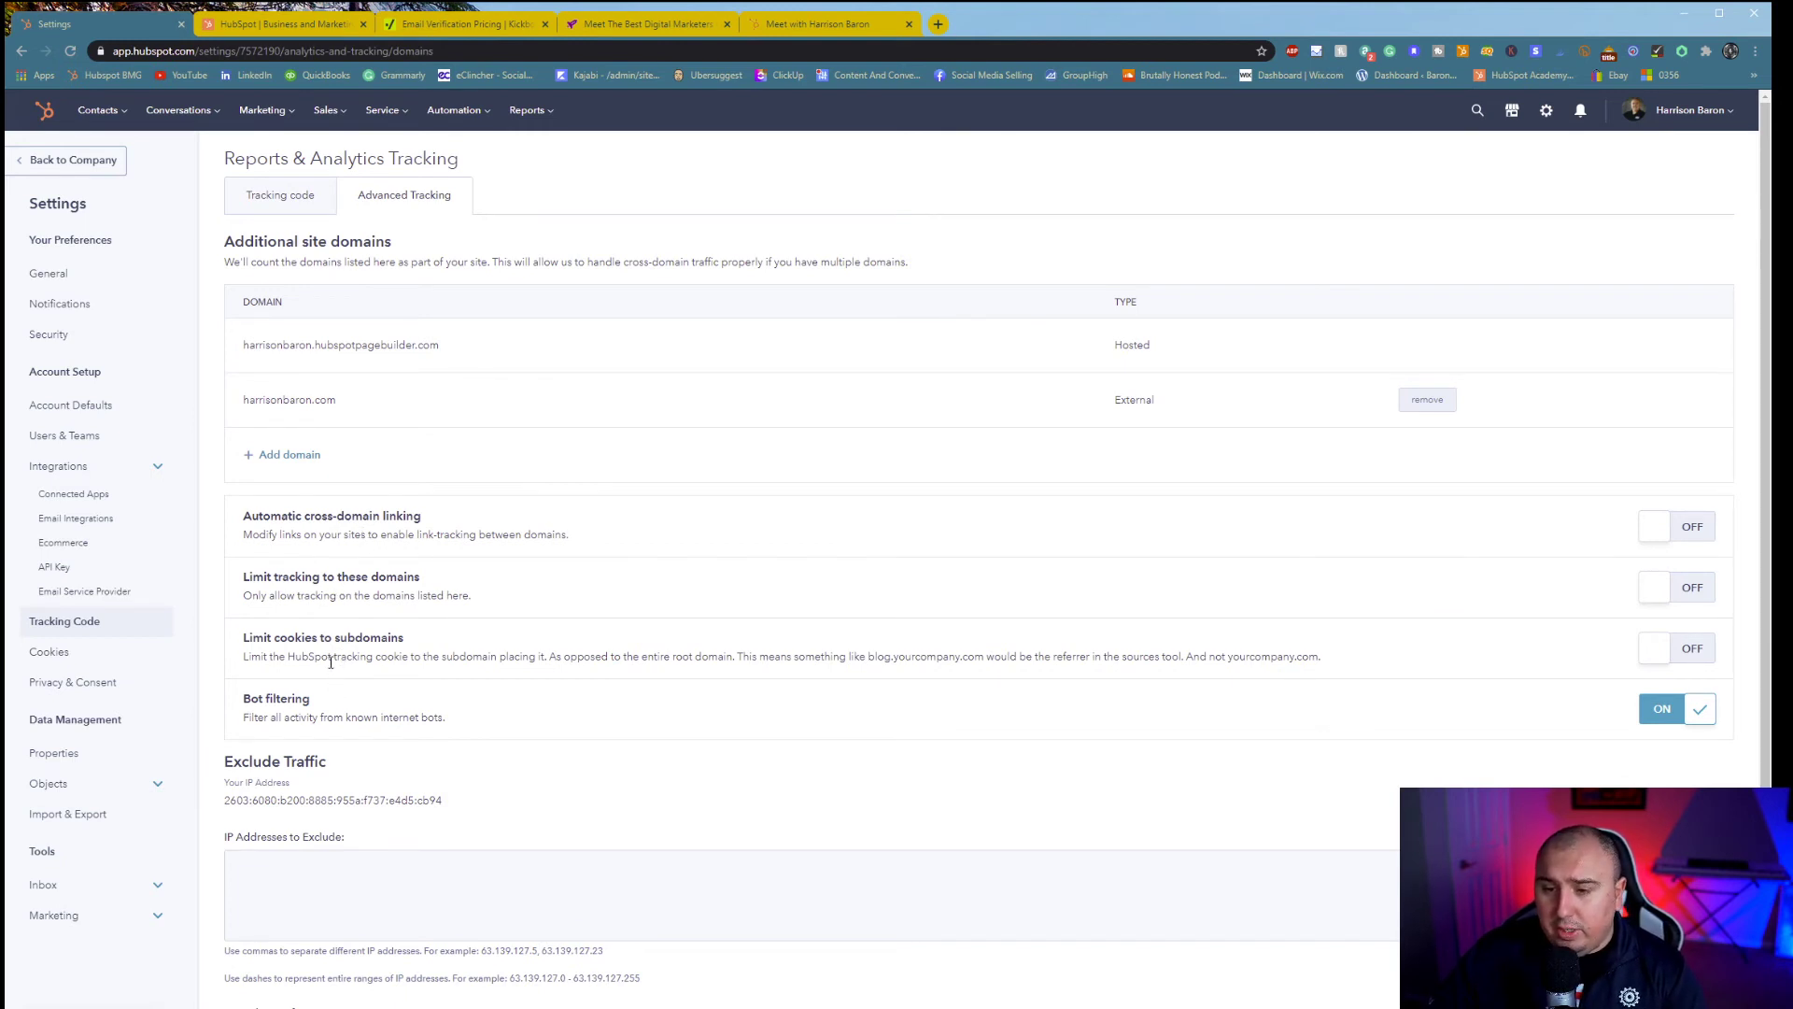
scroll(327, 717, "down", 2)
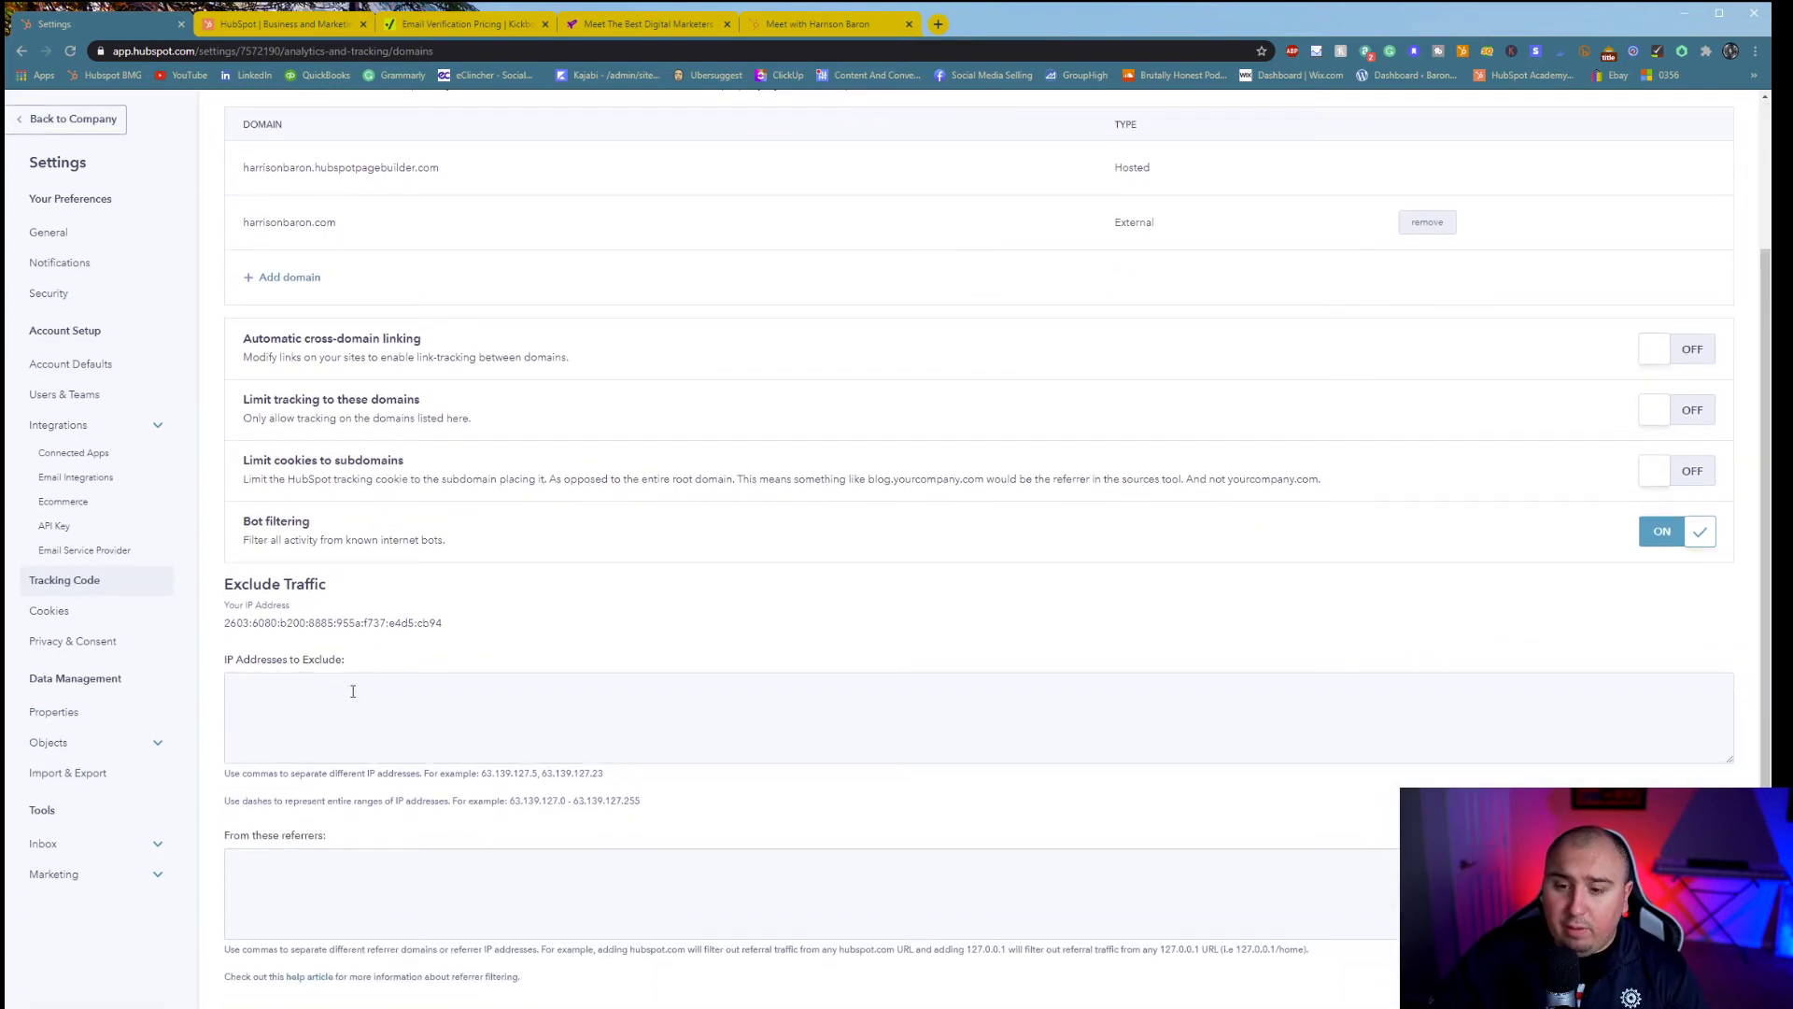
scroll(496, 776, "up", 2)
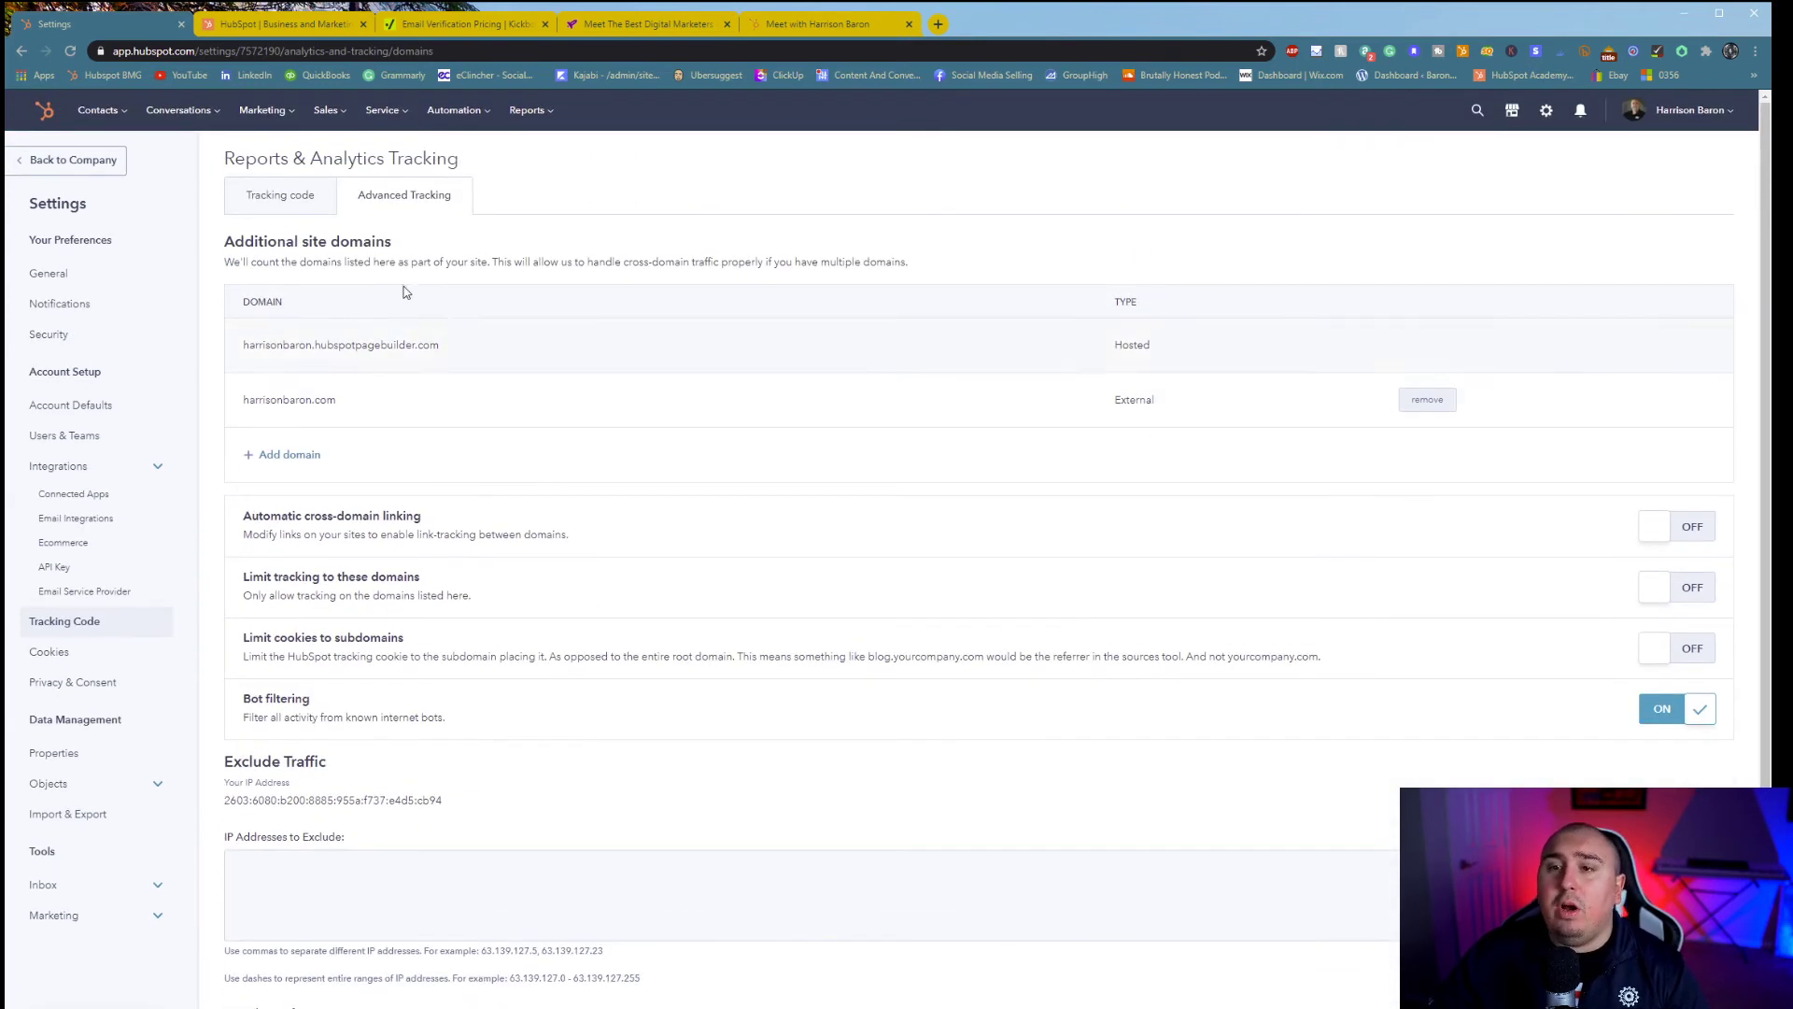
- Go from Cookies and Privacy & Consent to the Properties page listing 137 contact properties
left_click(34, 661)
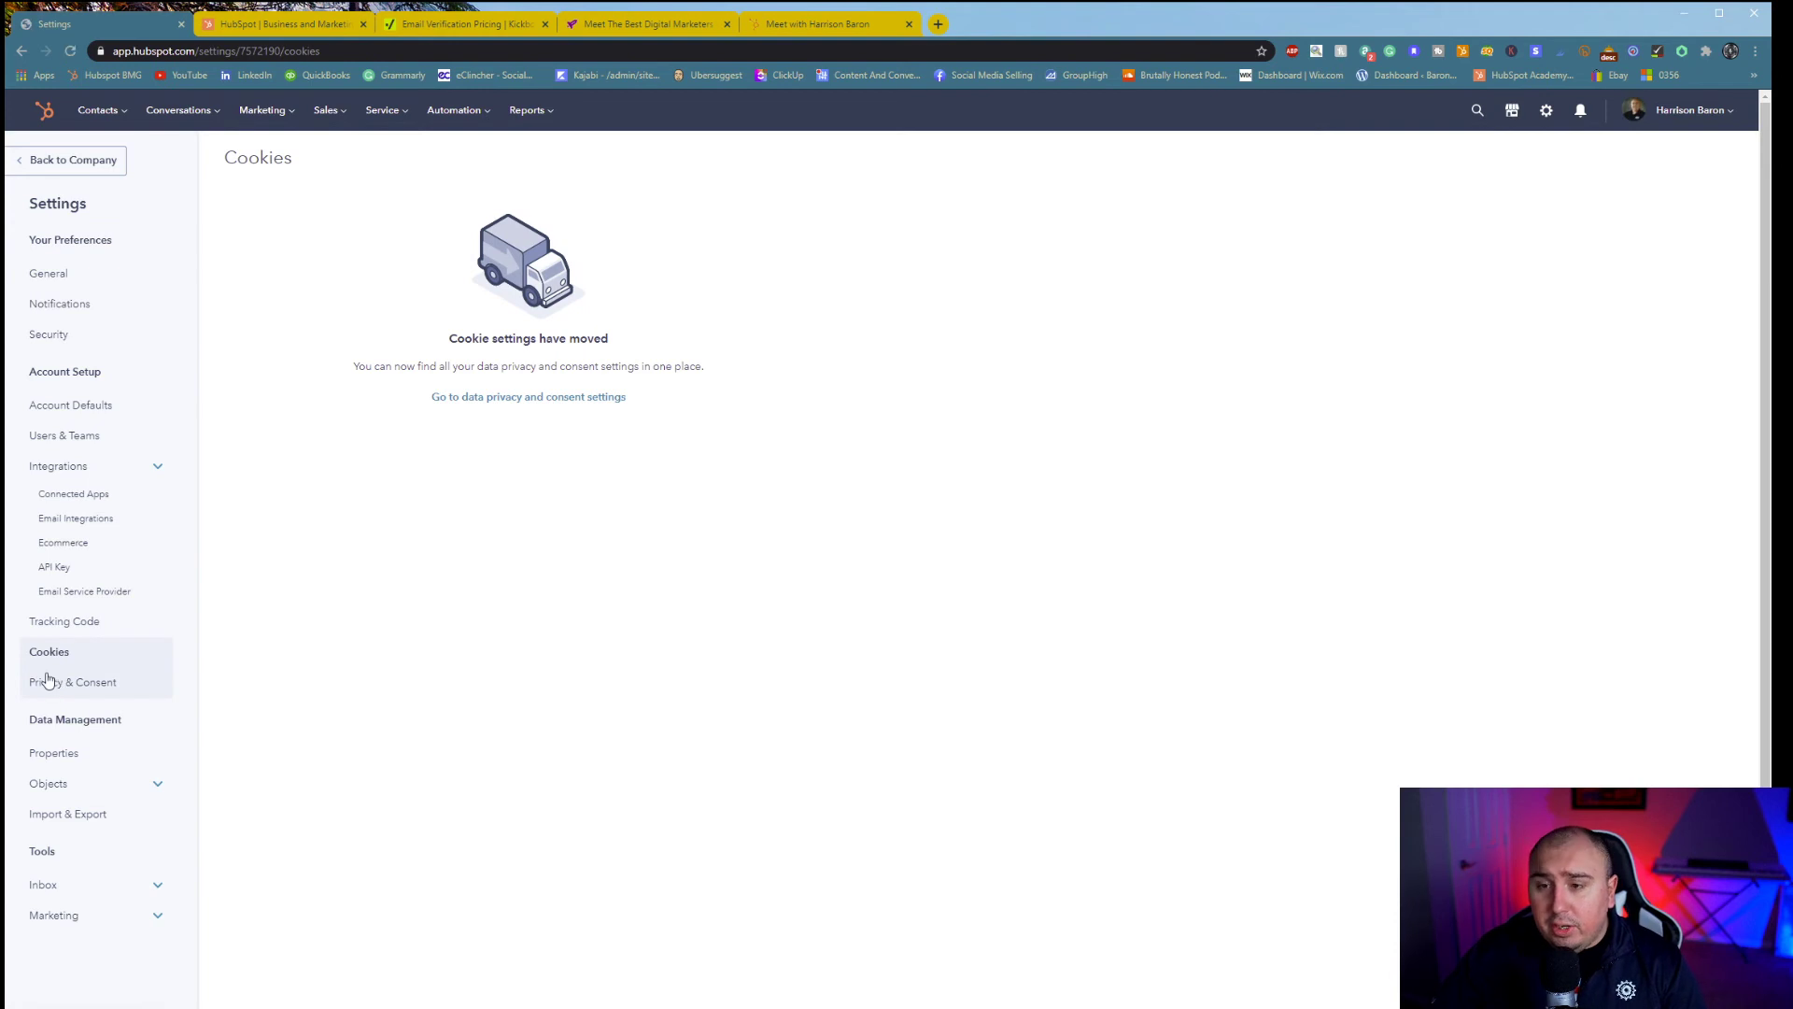
left_click(52, 682)
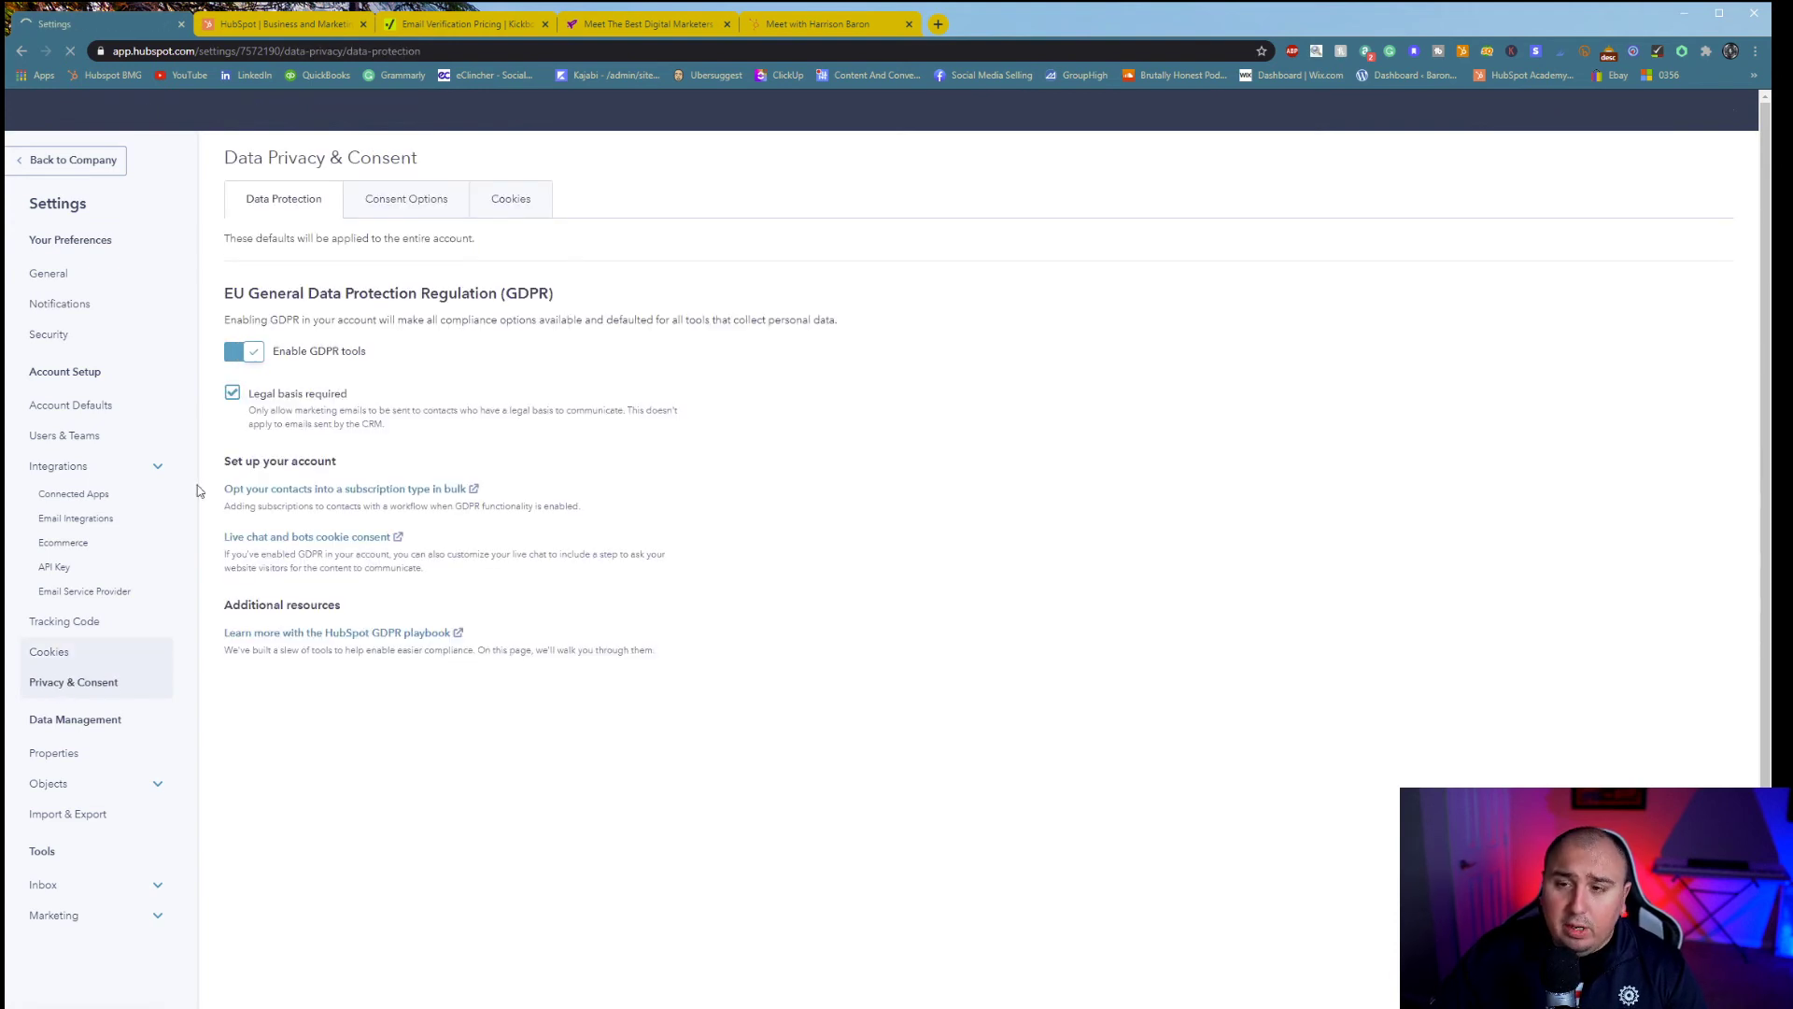
left_click(101, 757)
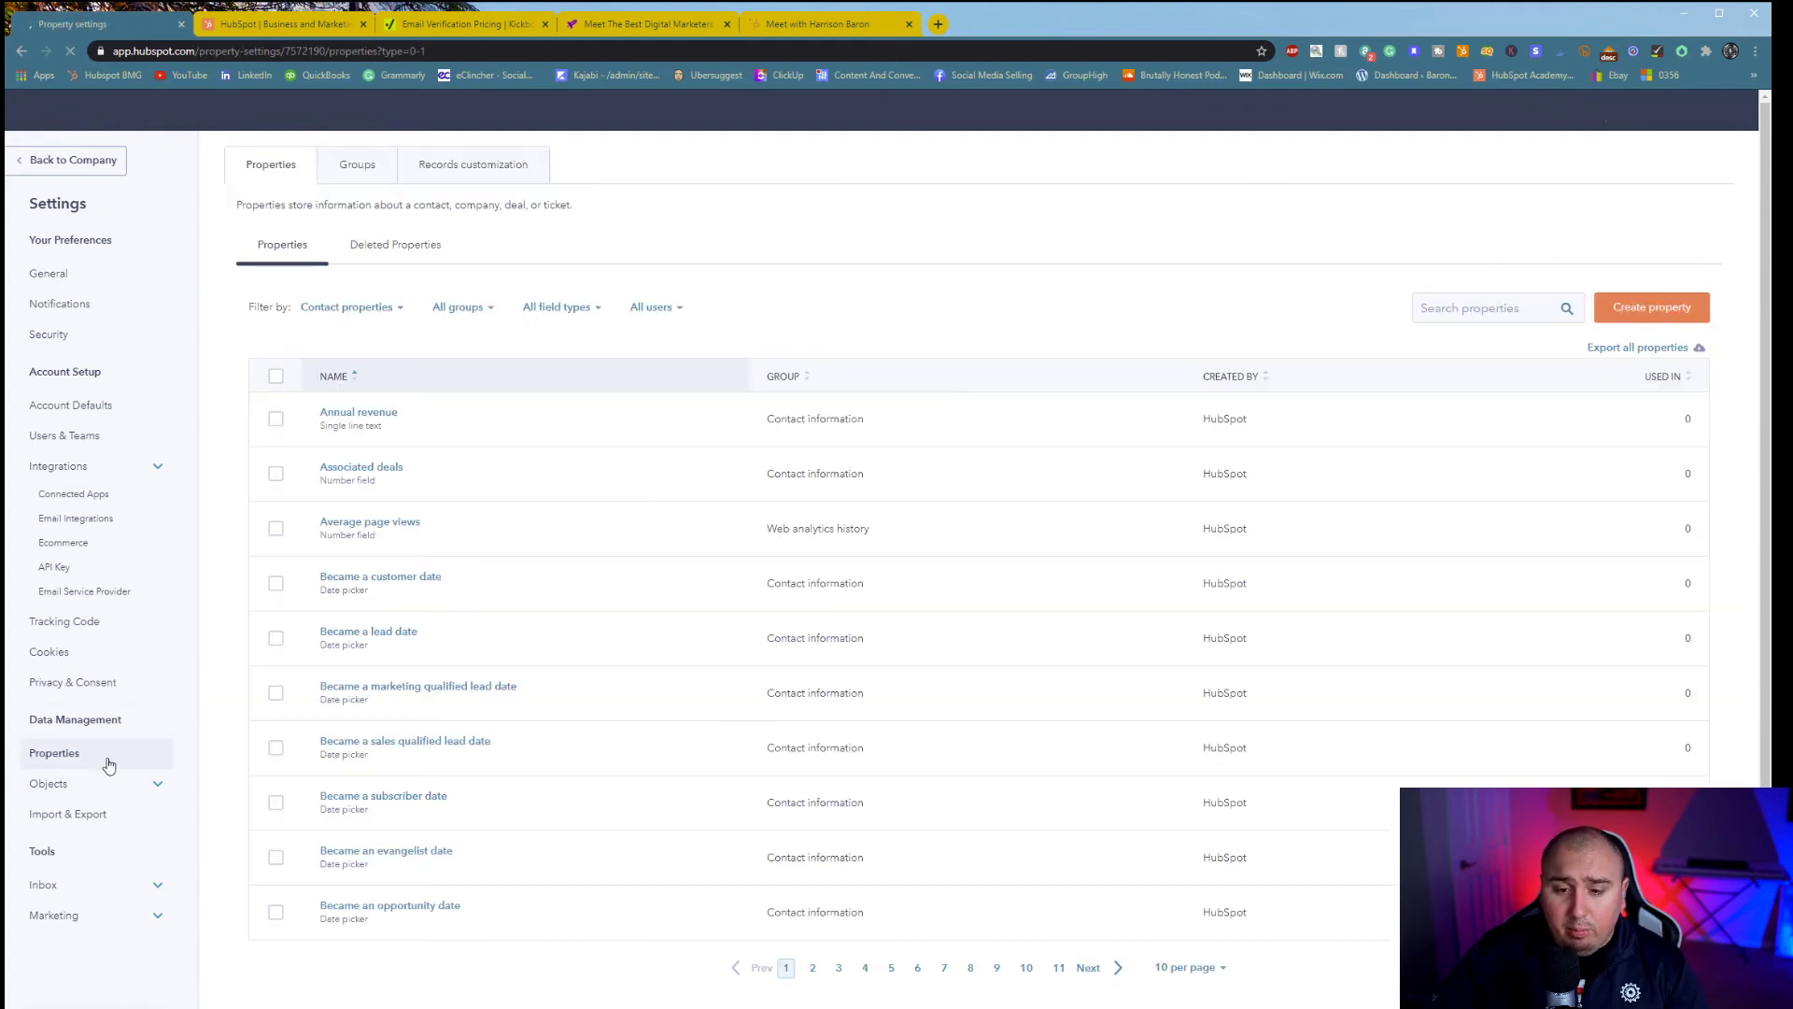
- Look at the property groups and record customization tabs, then return to the properties list
left_click(357, 164)
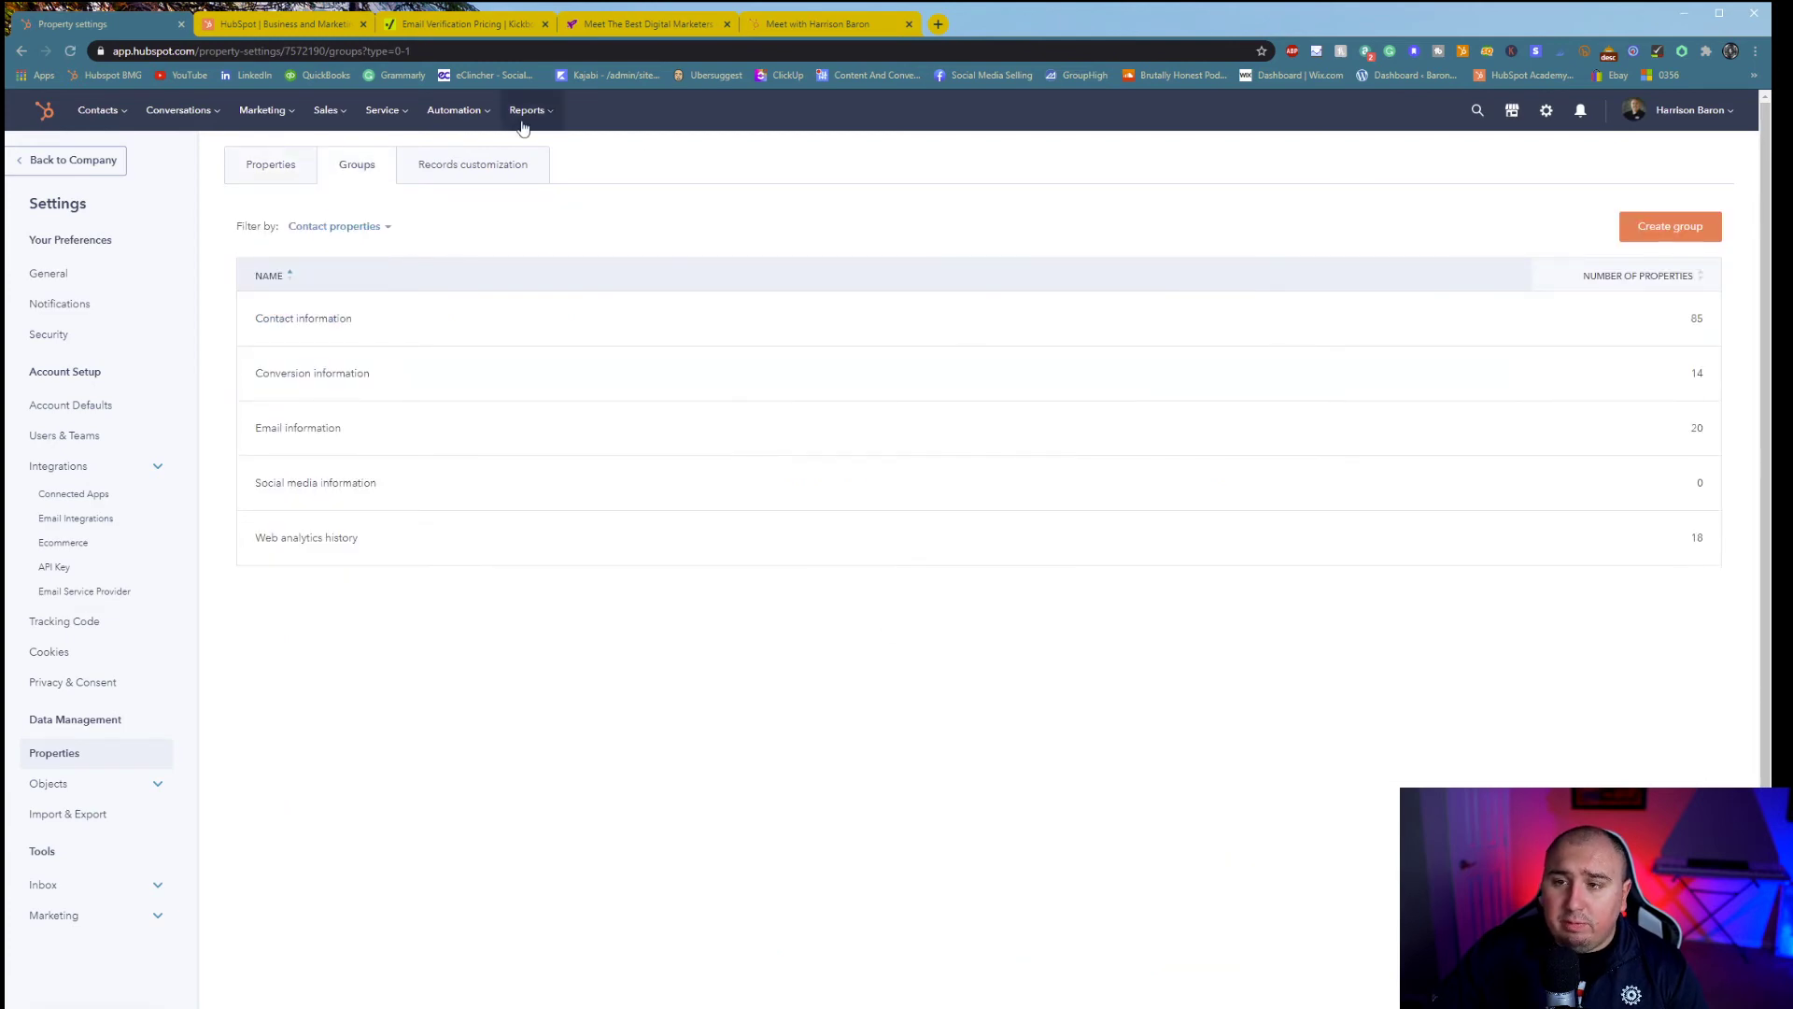
left_click(474, 164)
left_click(257, 170)
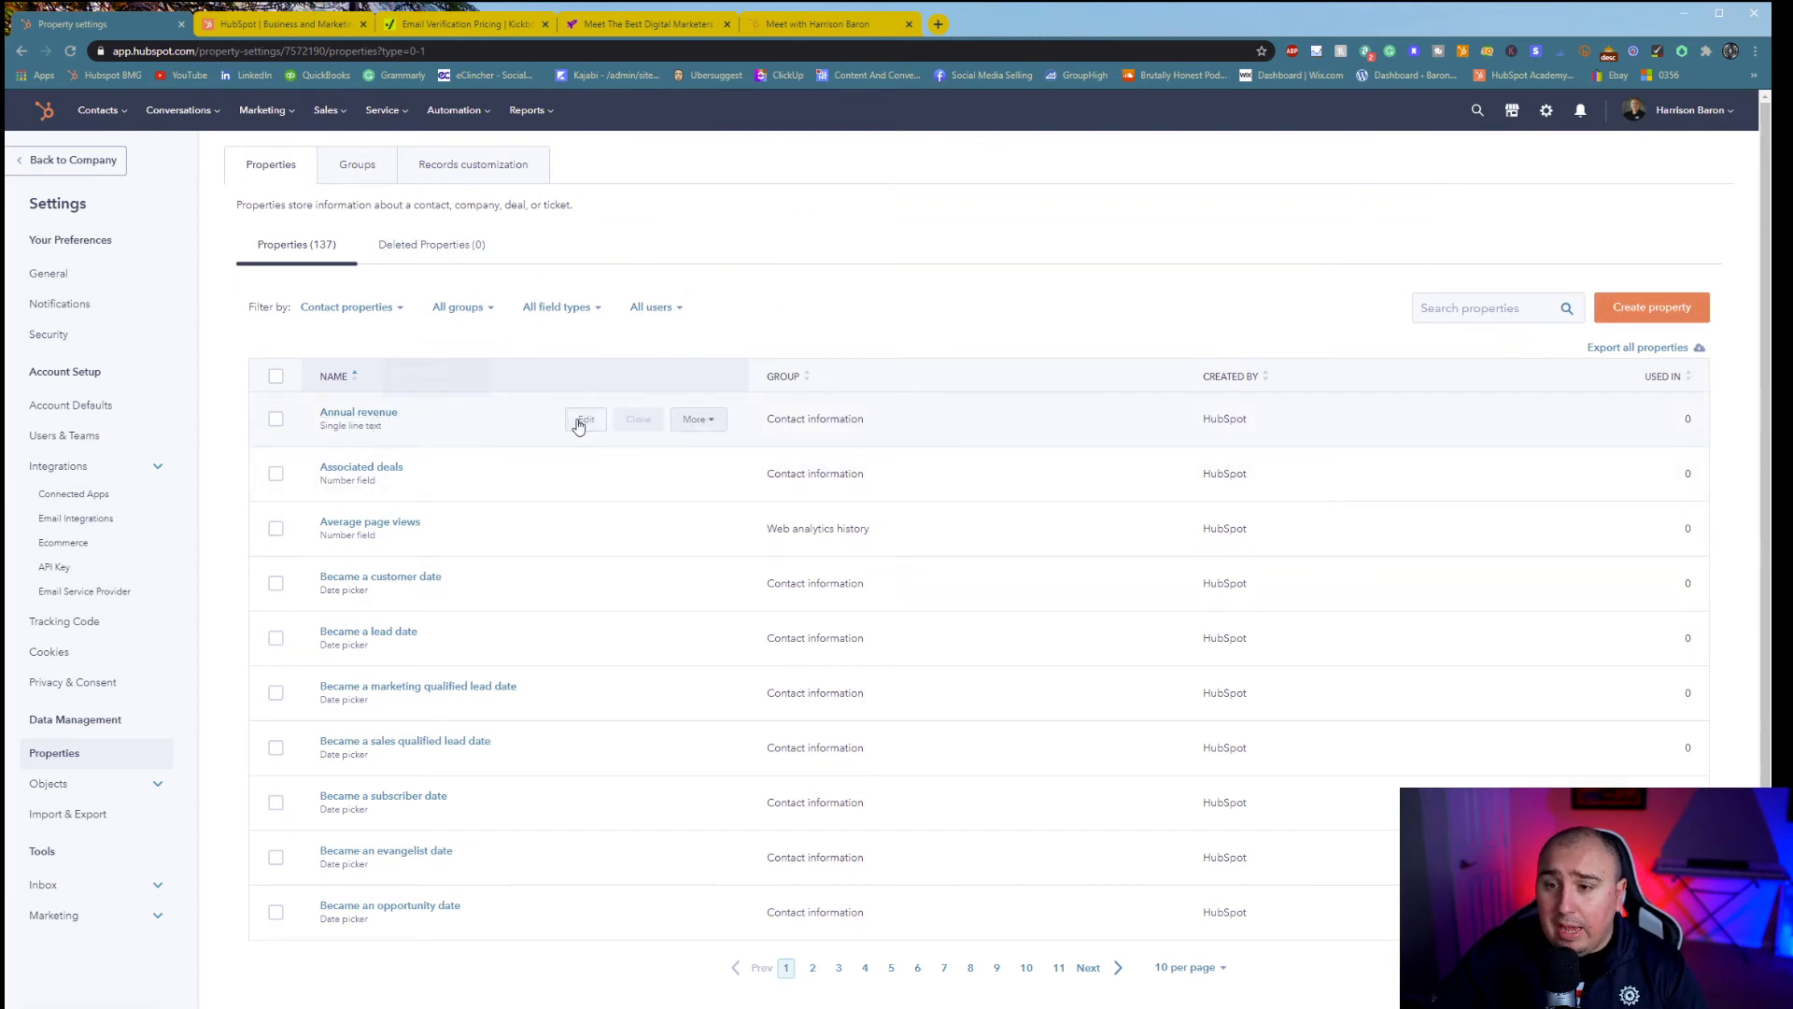
- Inspect the Annual revenue property's field type options and close the editor without changes
left_click(577, 422)
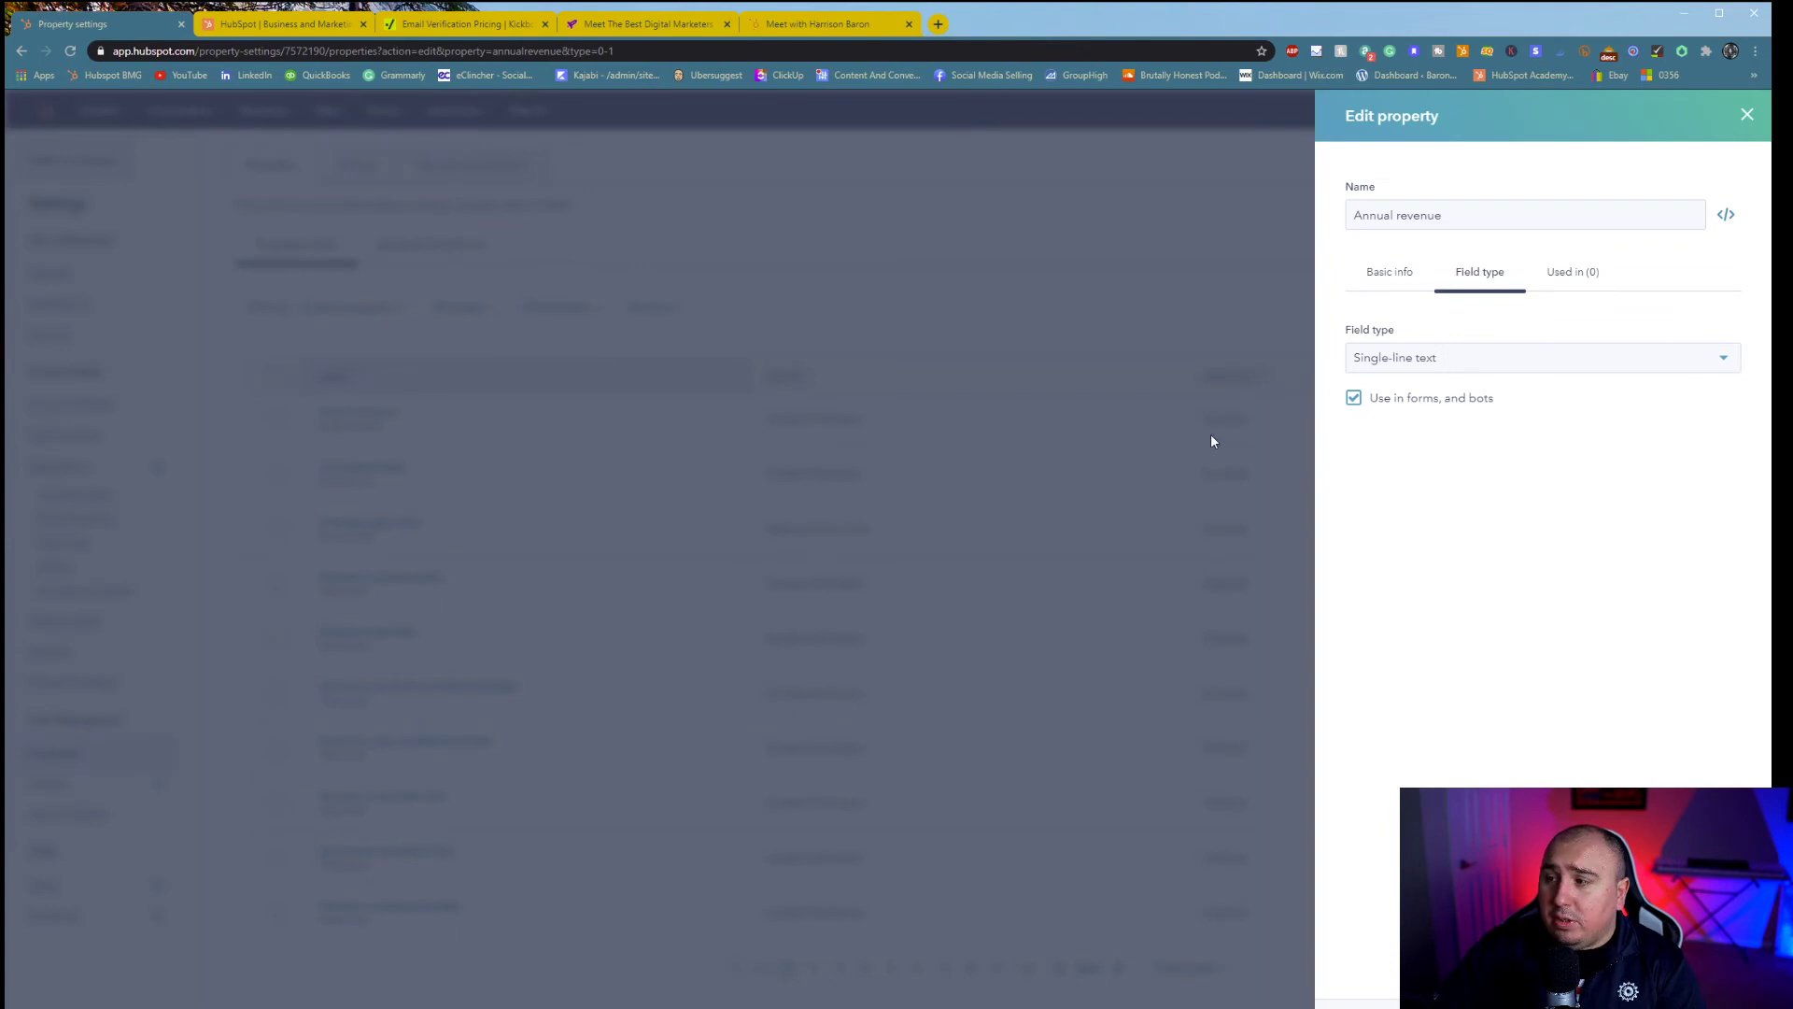
left_click(1448, 366)
left_click(1444, 337)
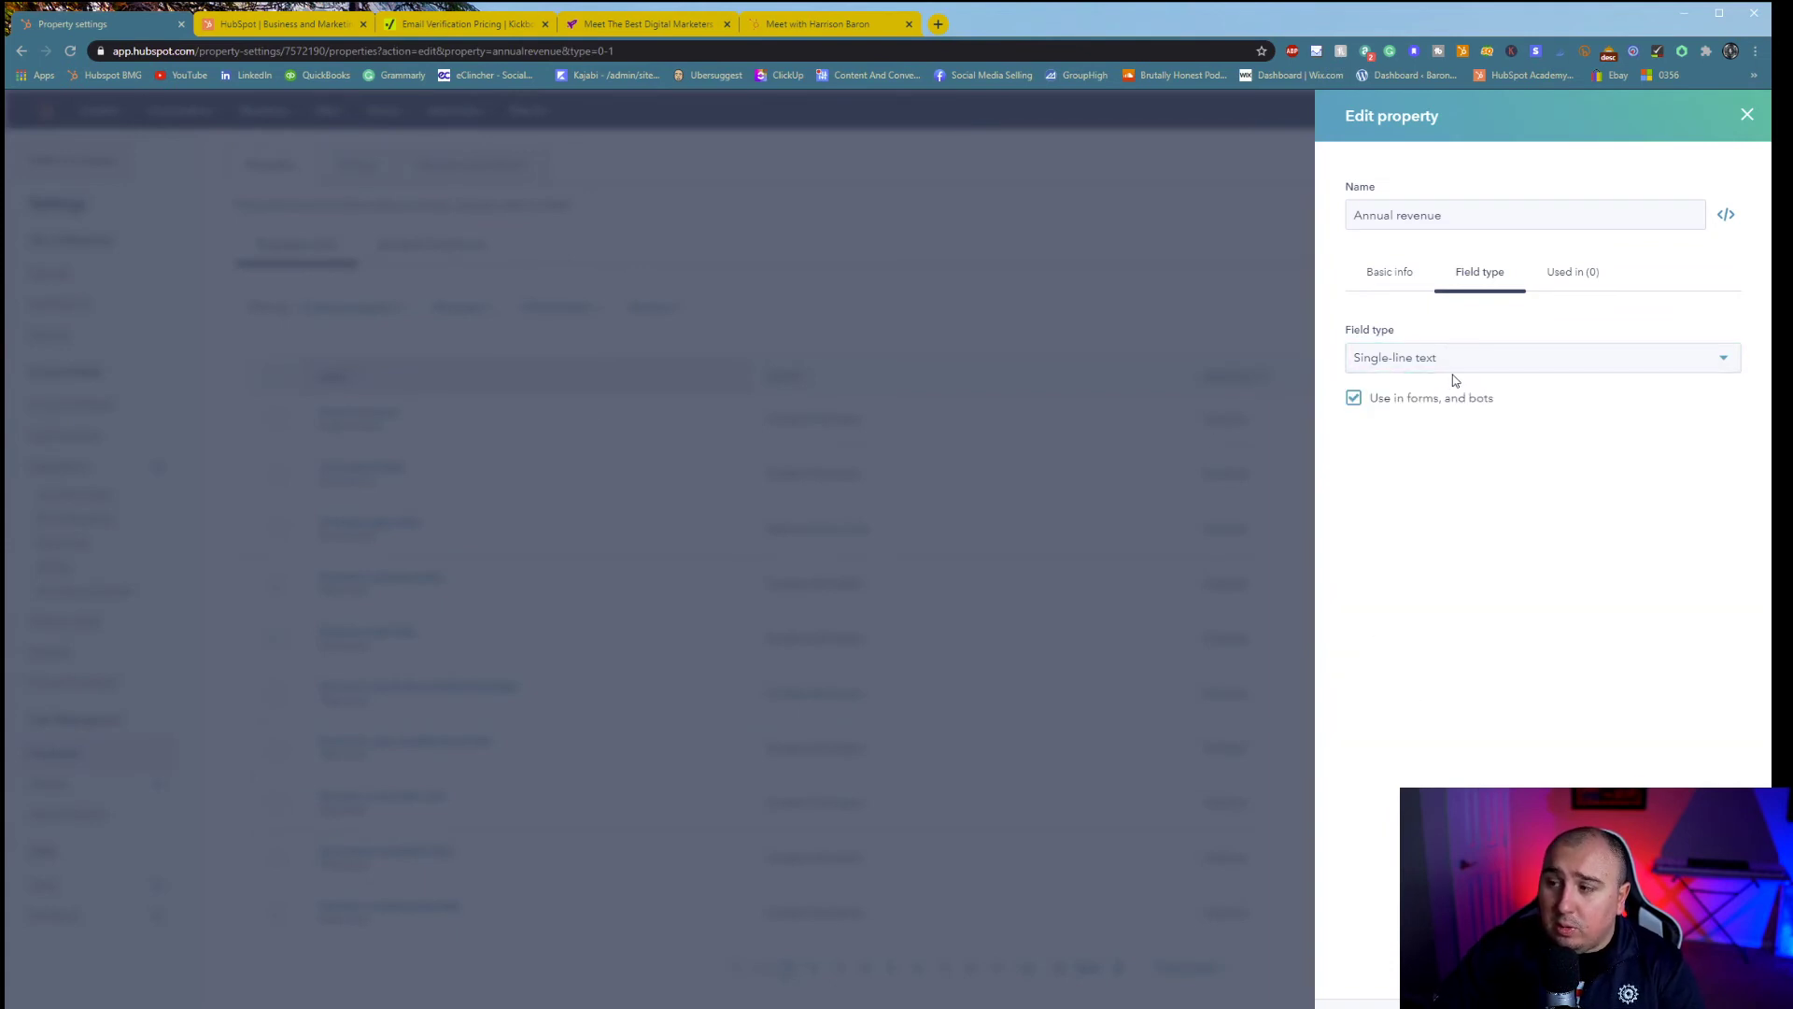
left_click(1463, 360)
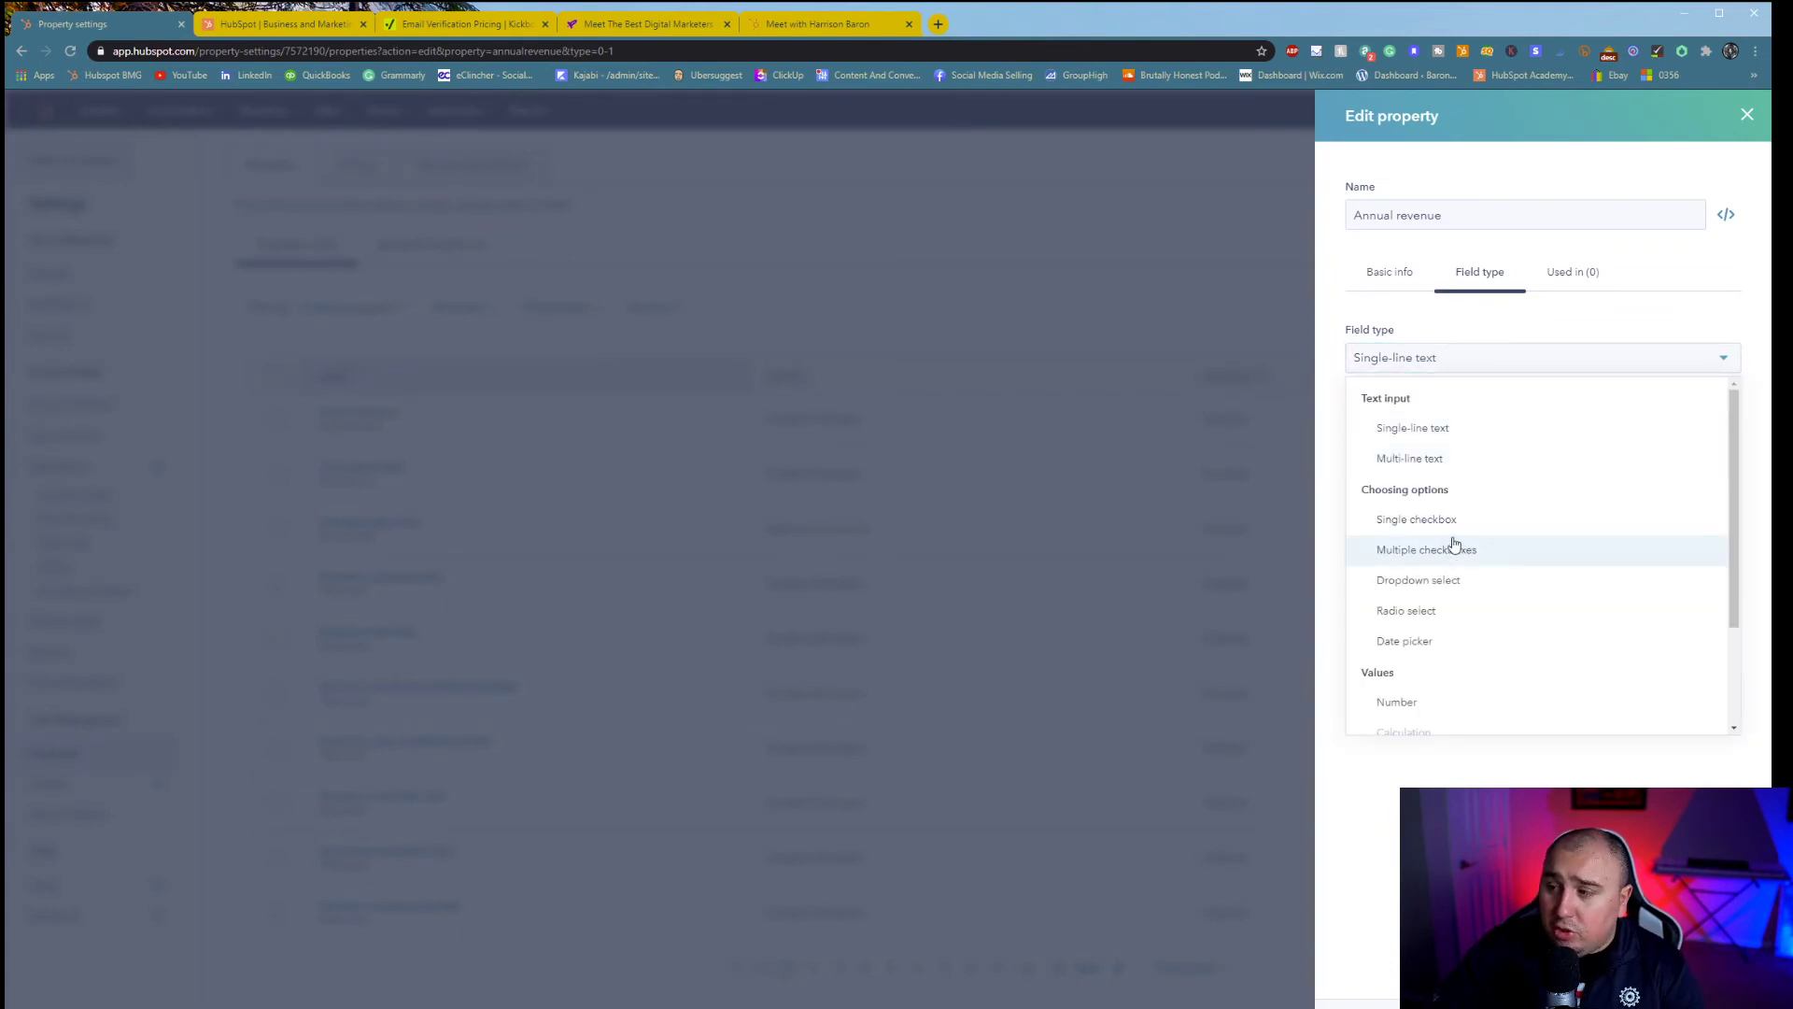
scroll(1448, 584, "down", 2)
scroll(1453, 655, "up", 2)
scroll(1454, 656, "down", 2)
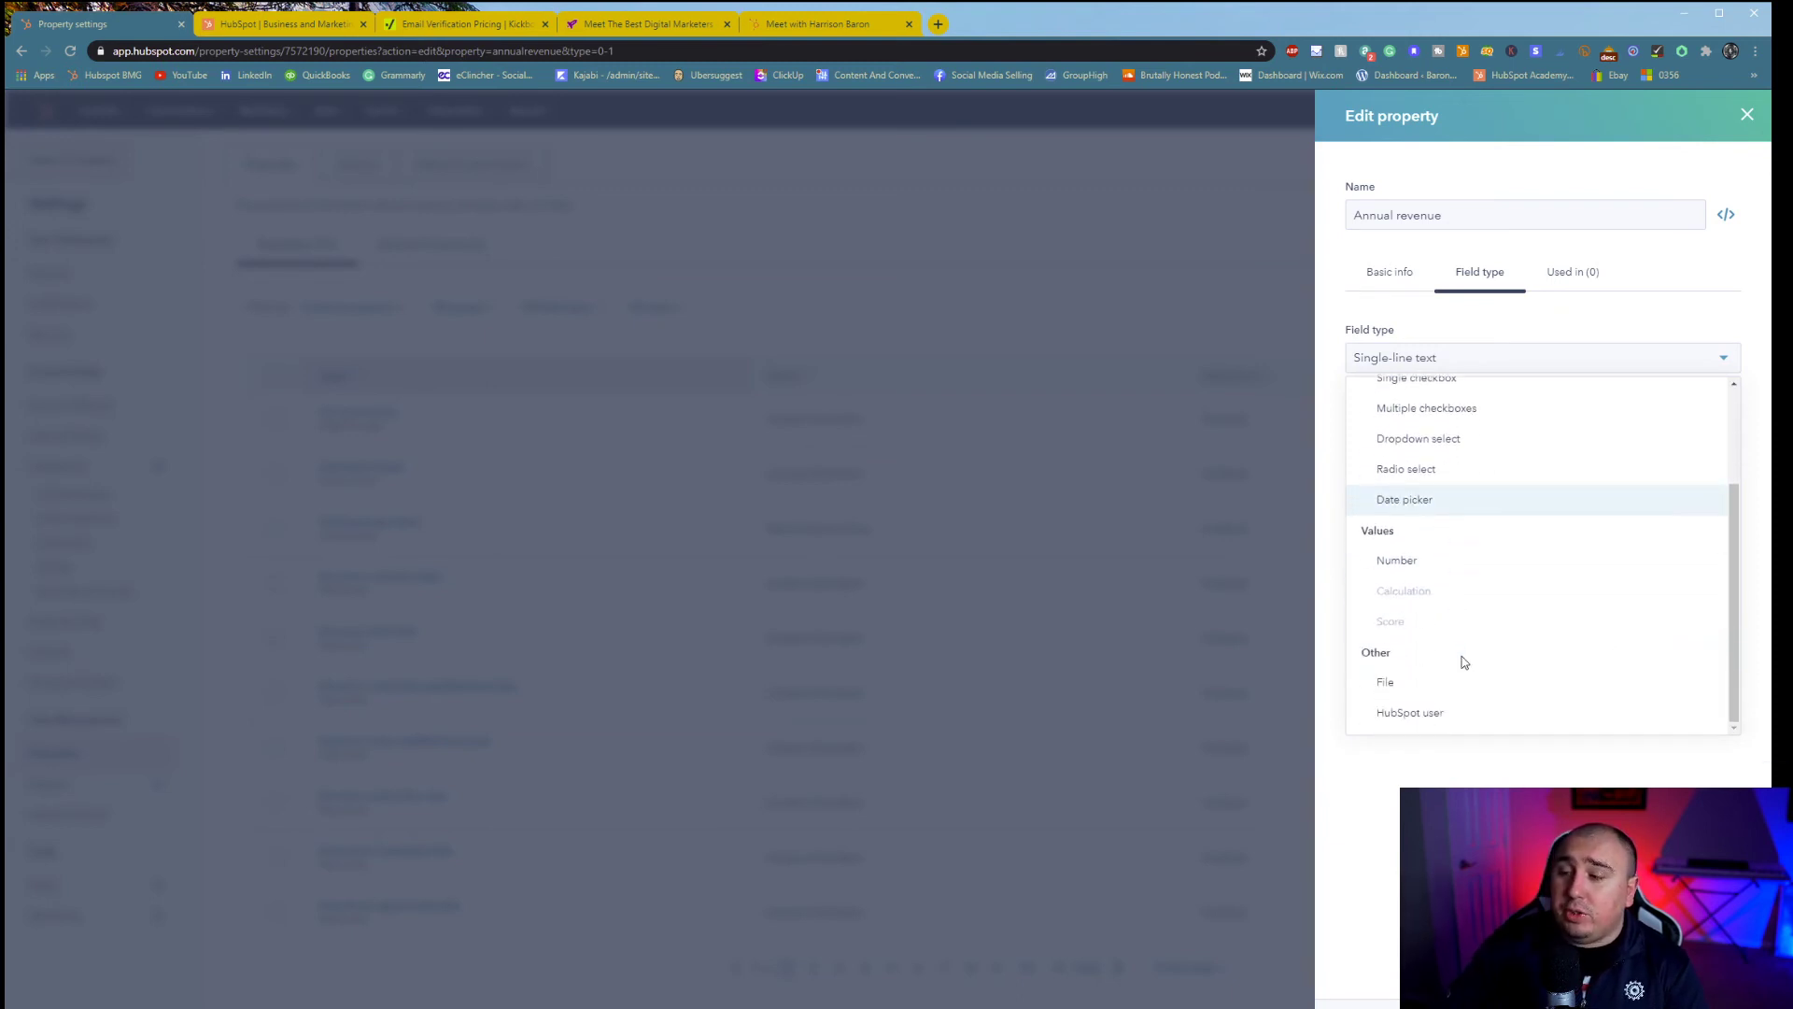
scroll(1464, 661, "up", 2)
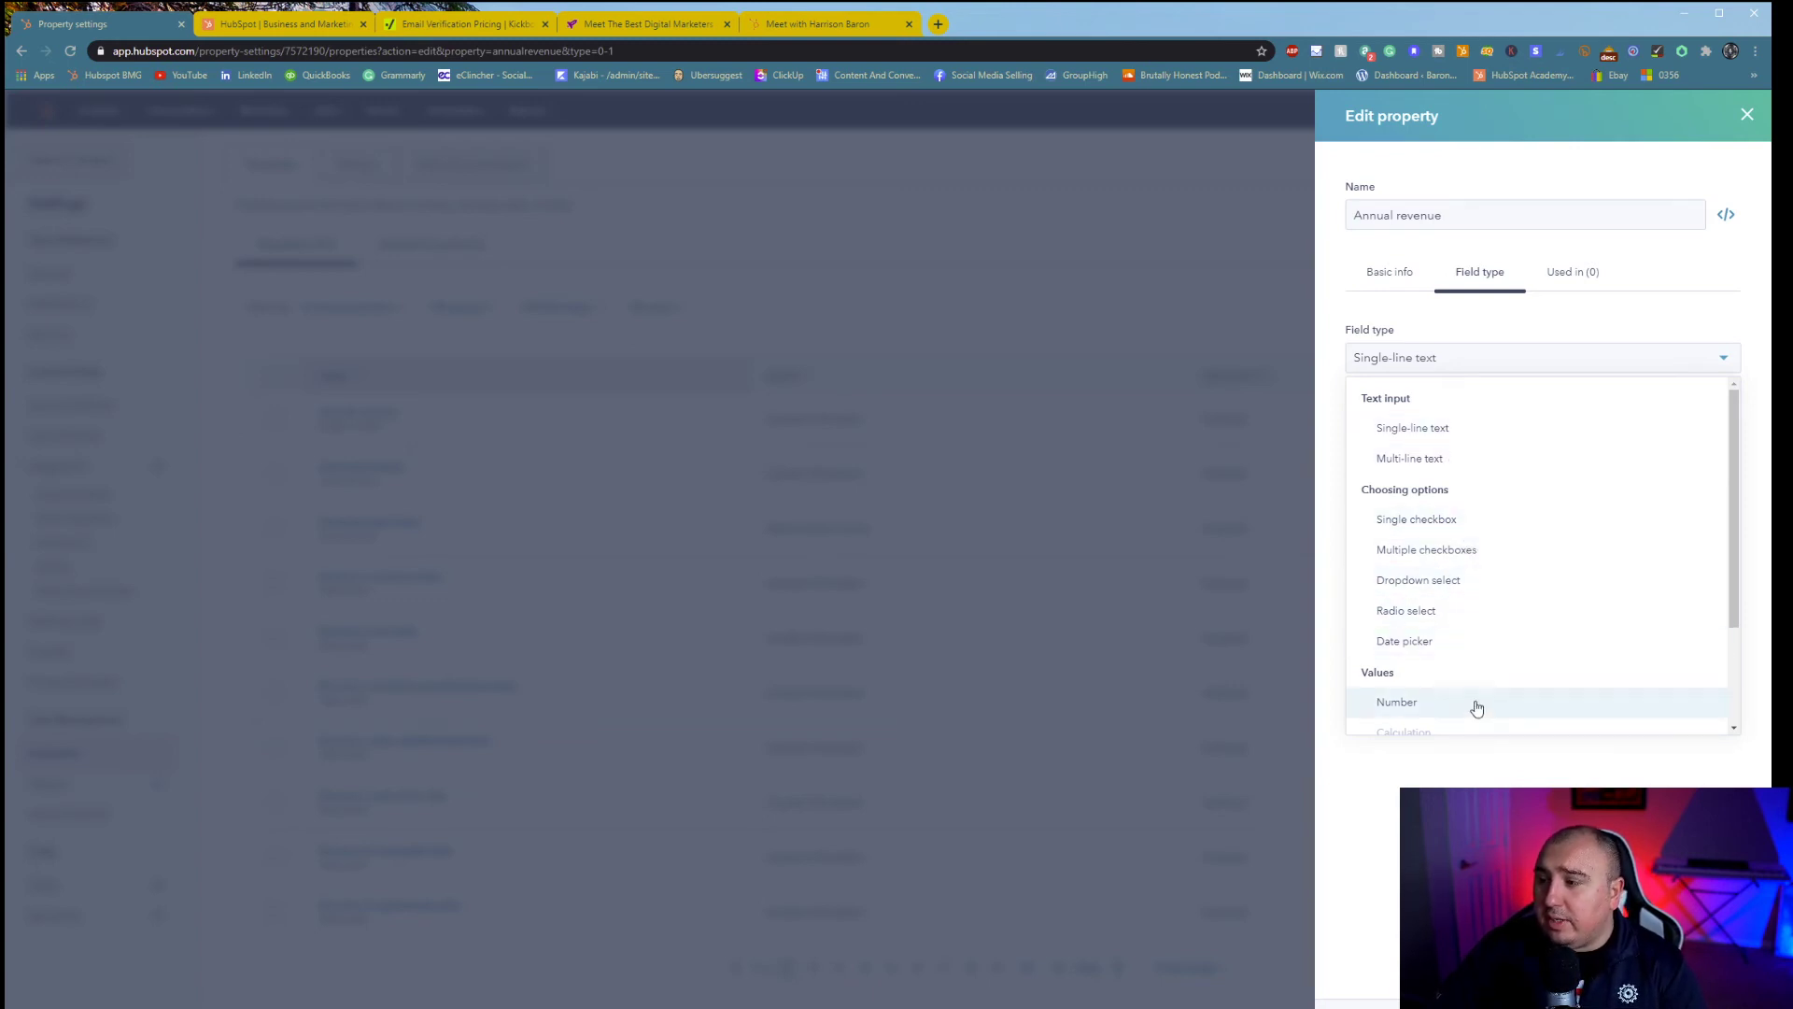
scroll(1476, 707, "down", 3)
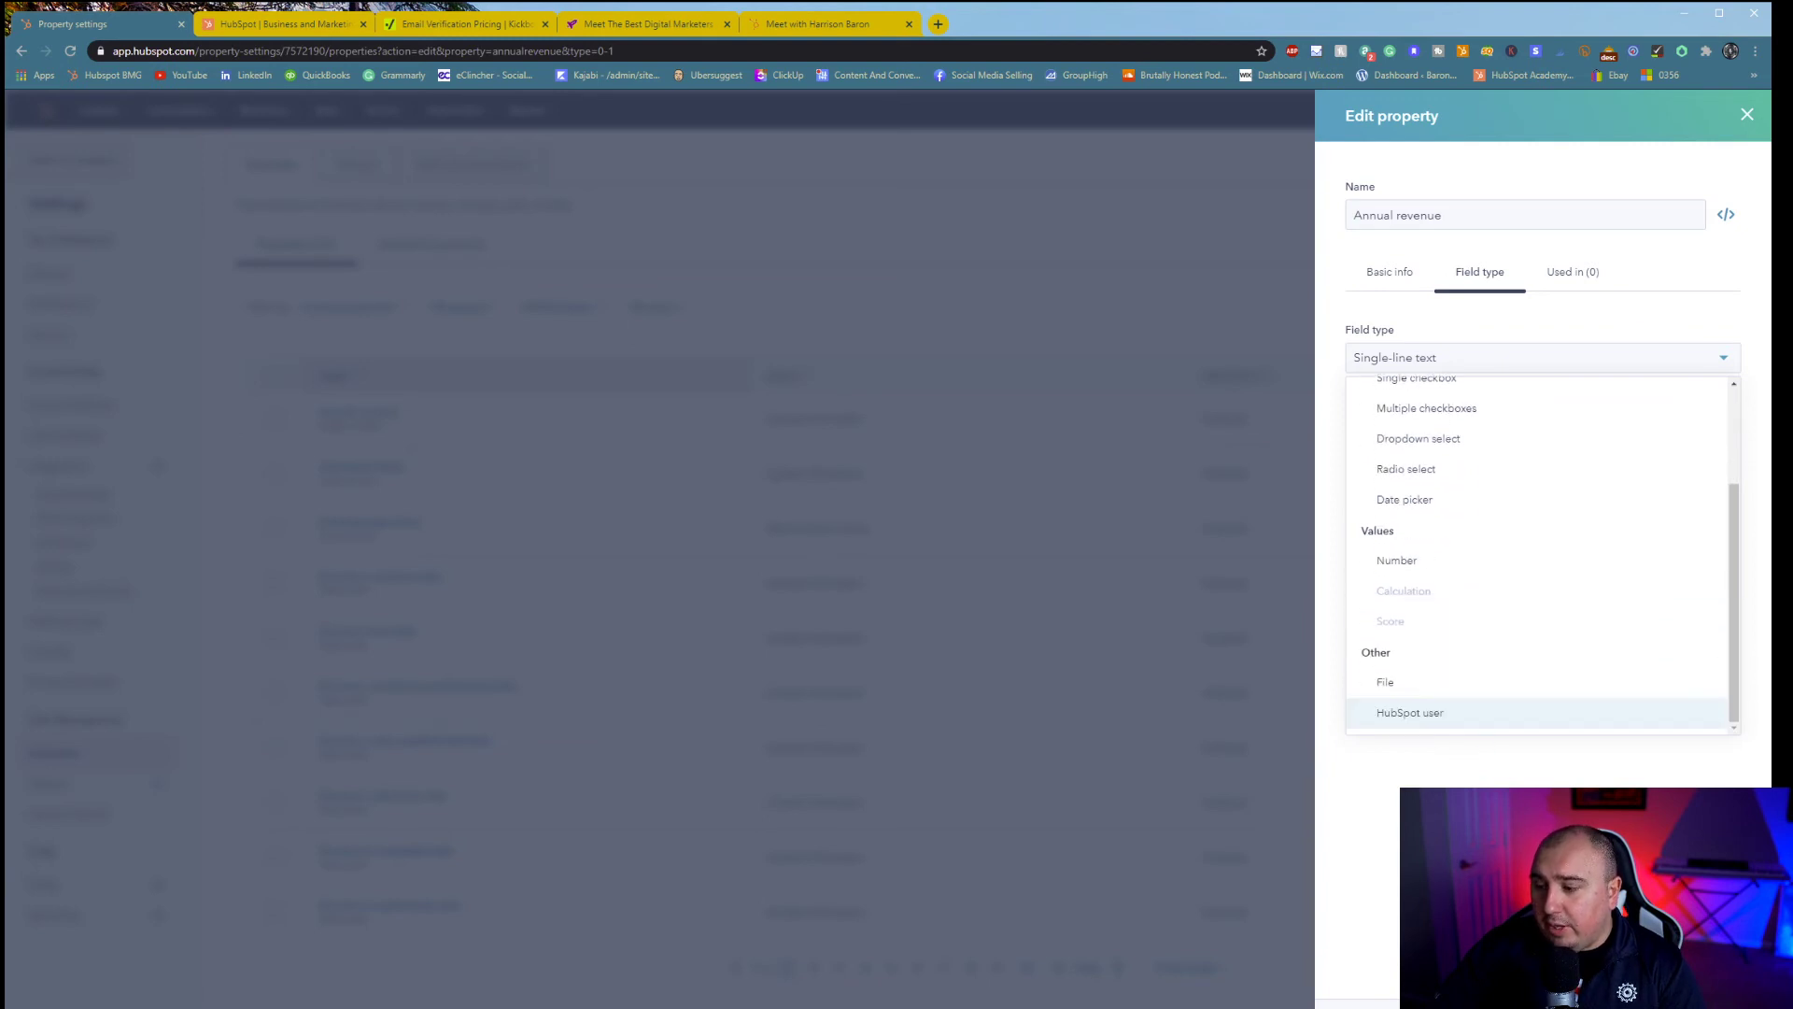
left_click(663, 811)
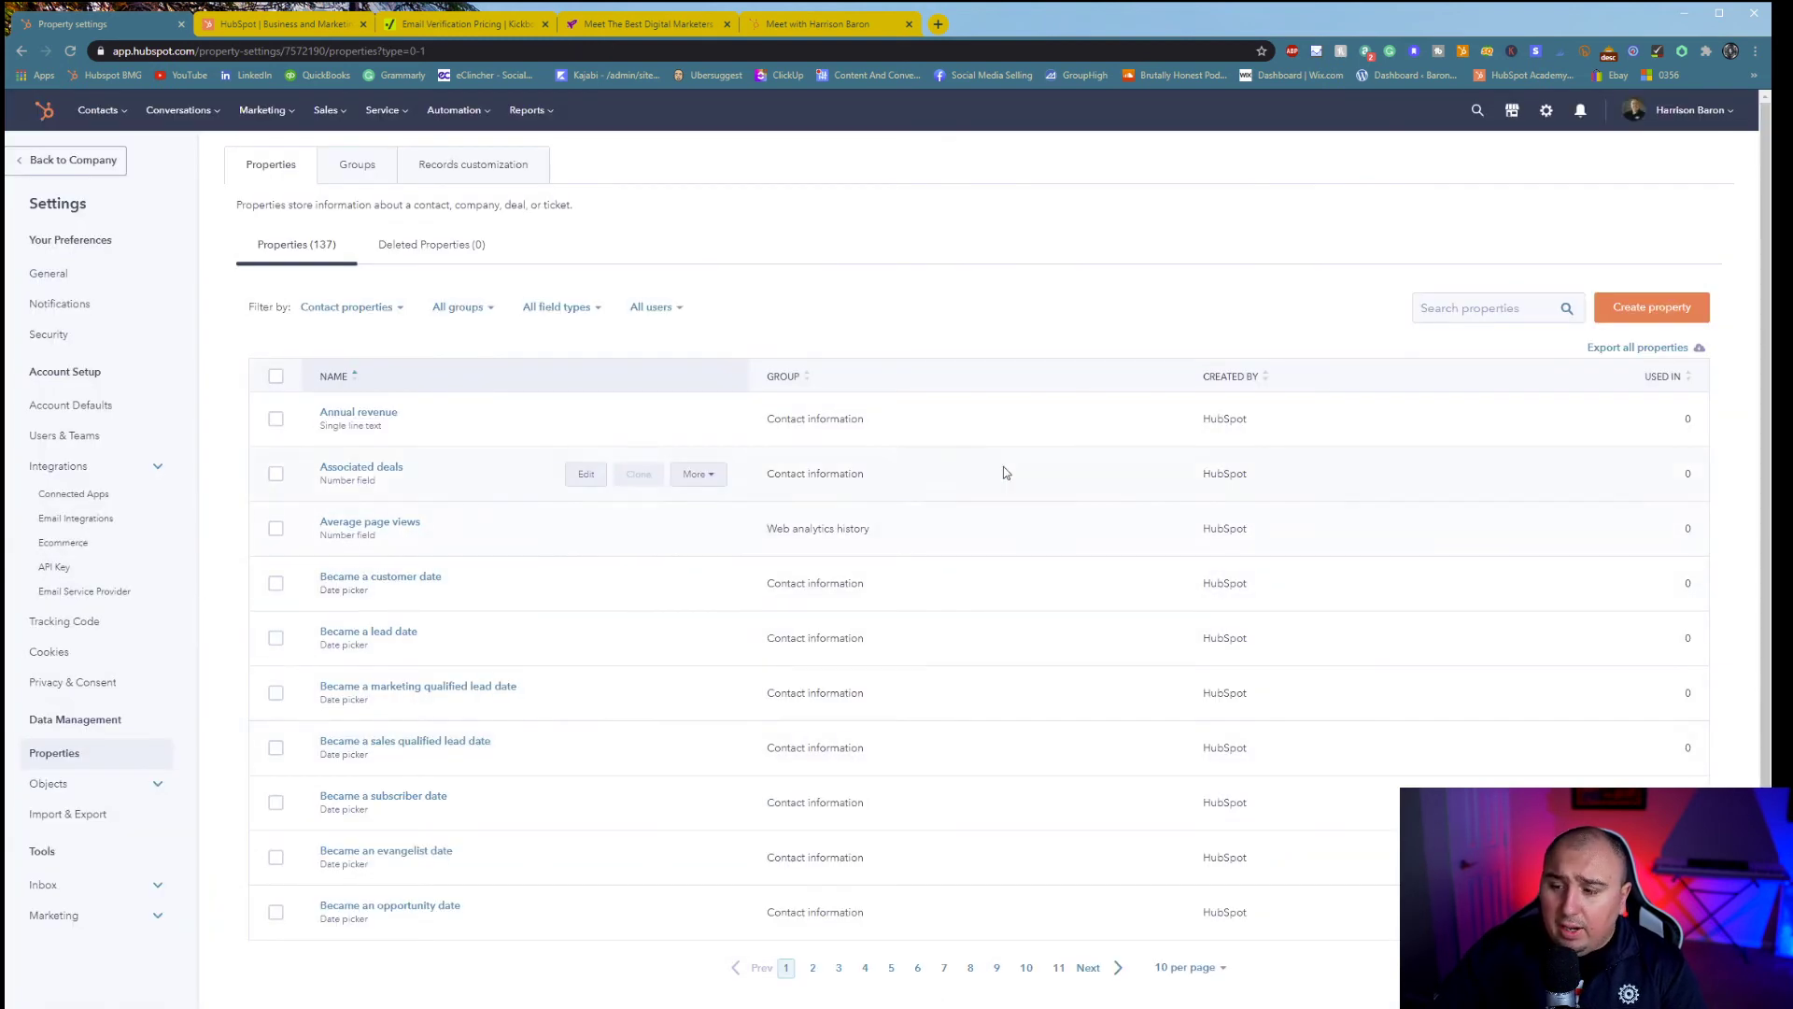
mouse_move(457, 743)
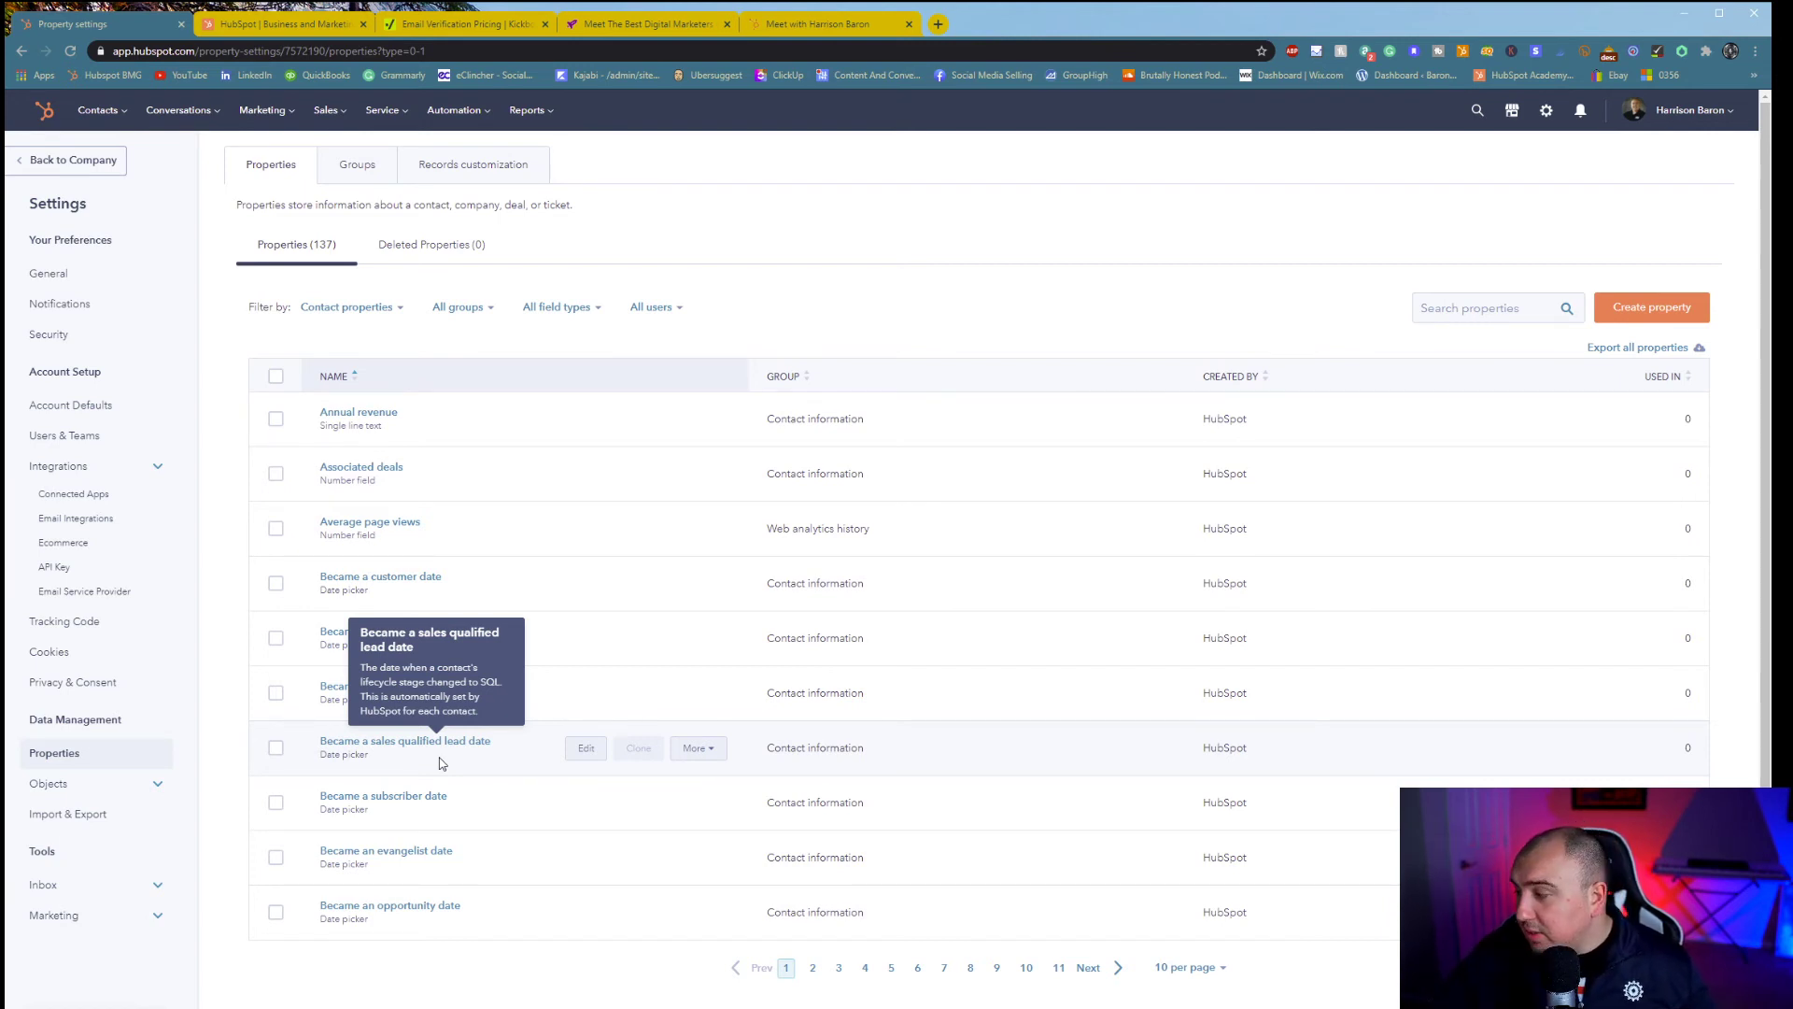
- Expand the Objects settings and view the Contacts & Companies settings
left_click(73, 790)
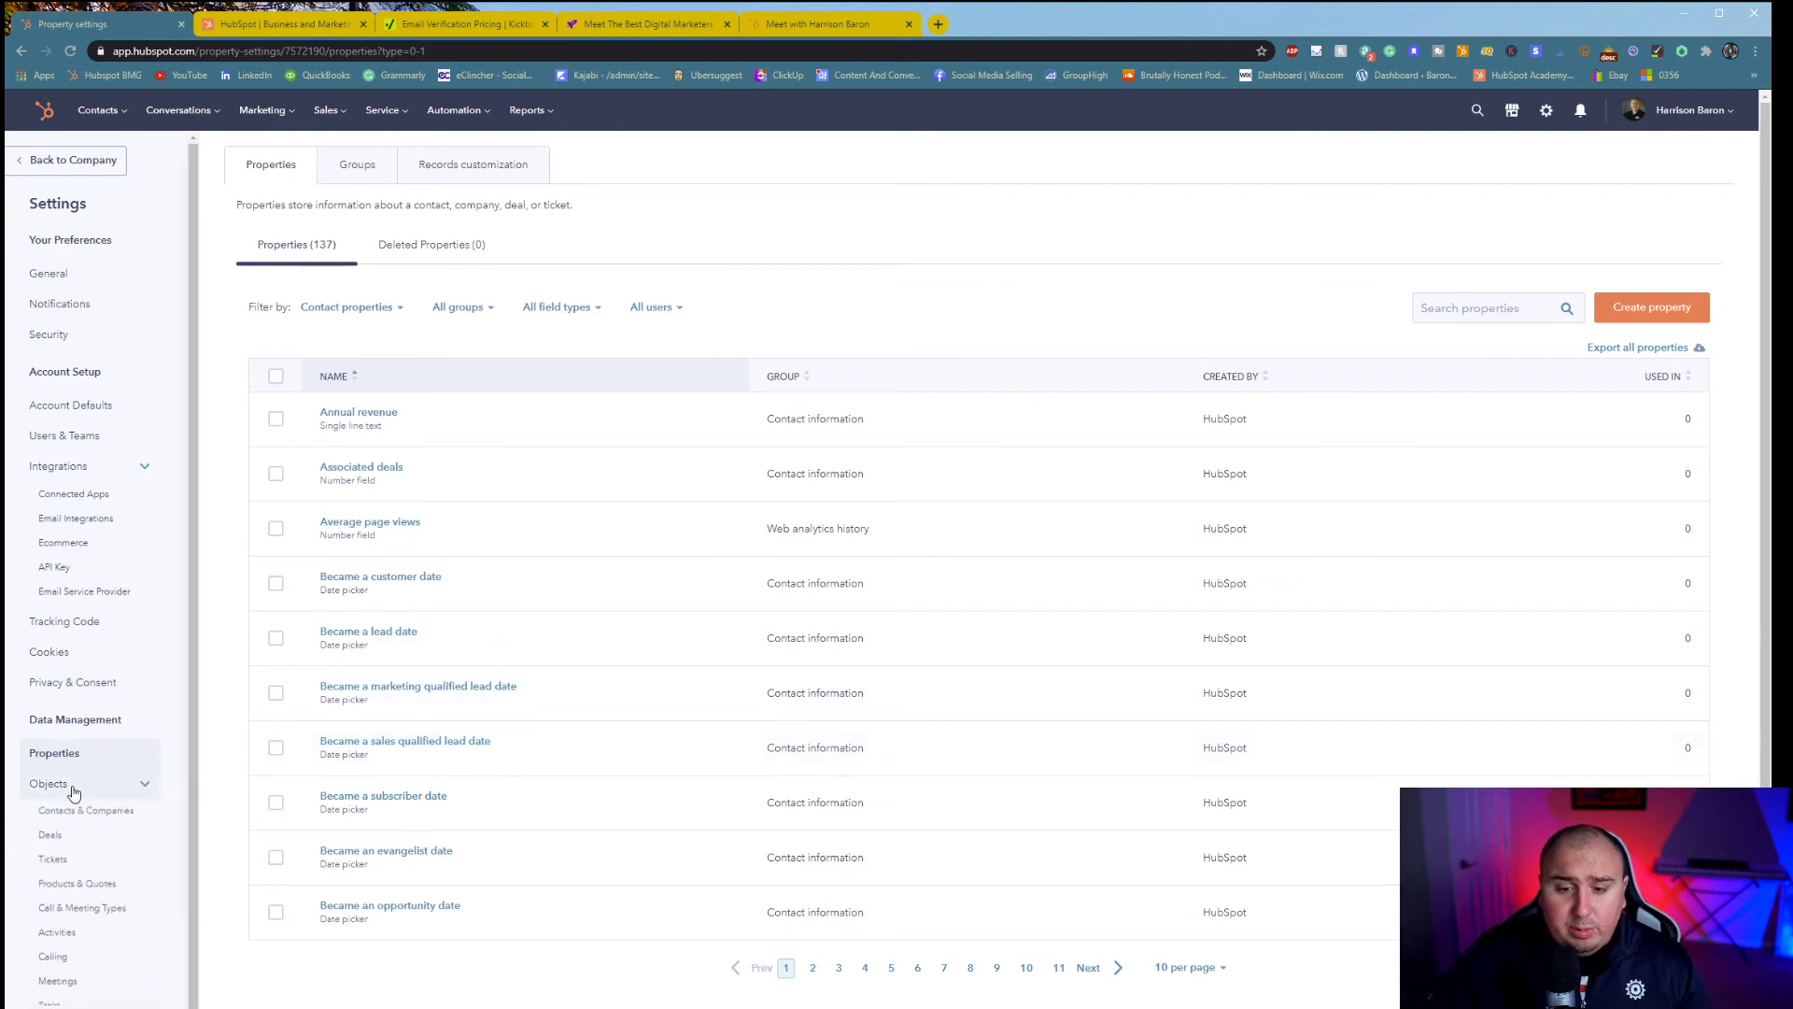
scroll(102, 831, "down", 1)
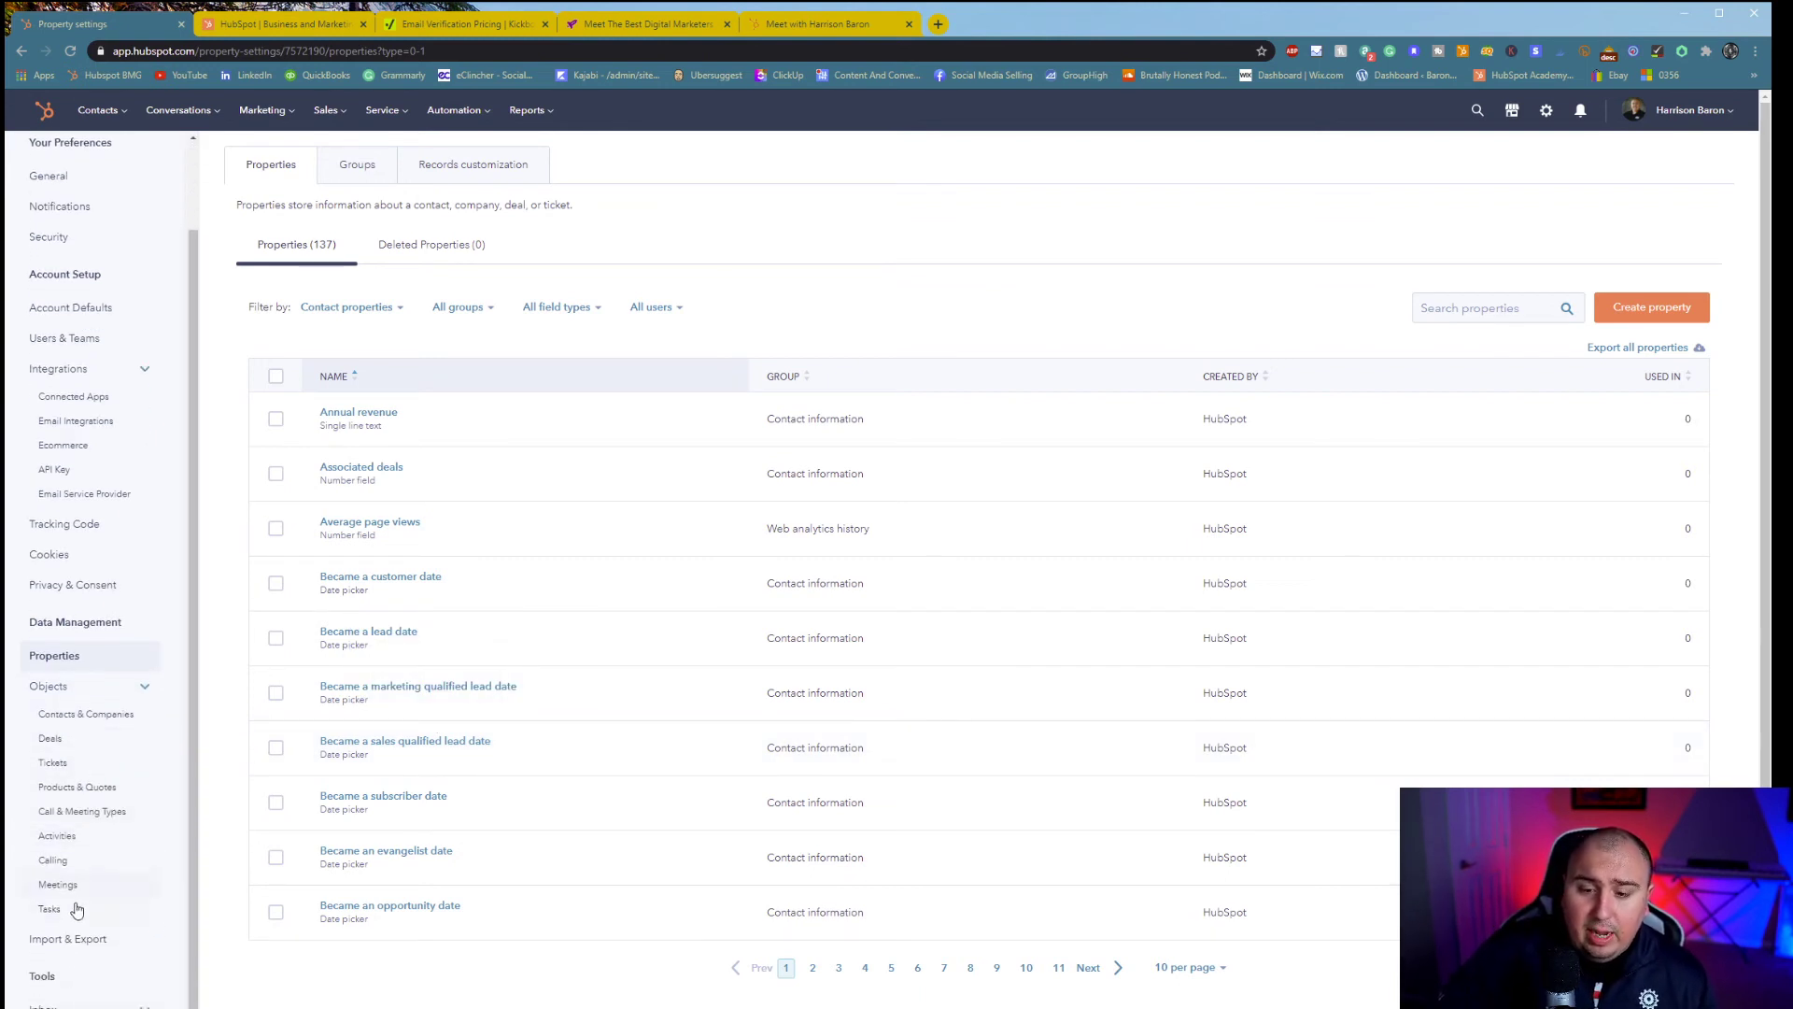
left_click(117, 715)
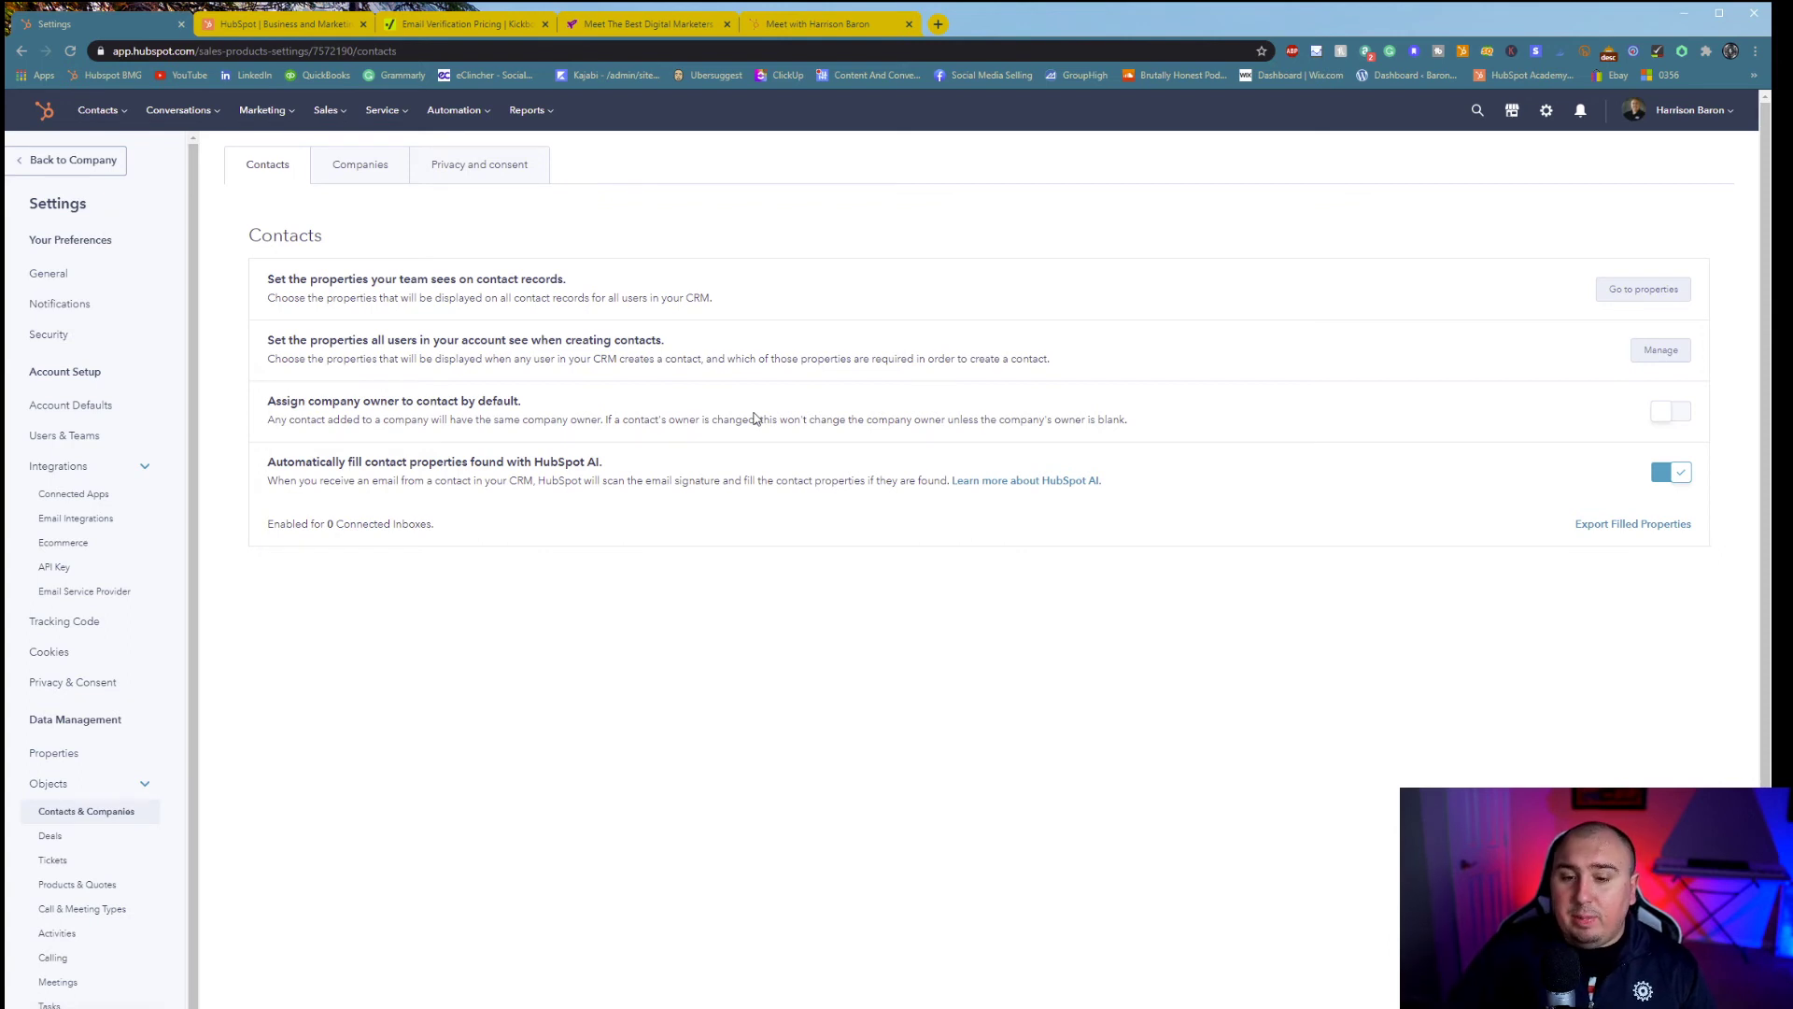
- Review the Deals pipeline's Automation and Configure tabs, then view the Tickets Support Pipeline settings
left_click(92, 836)
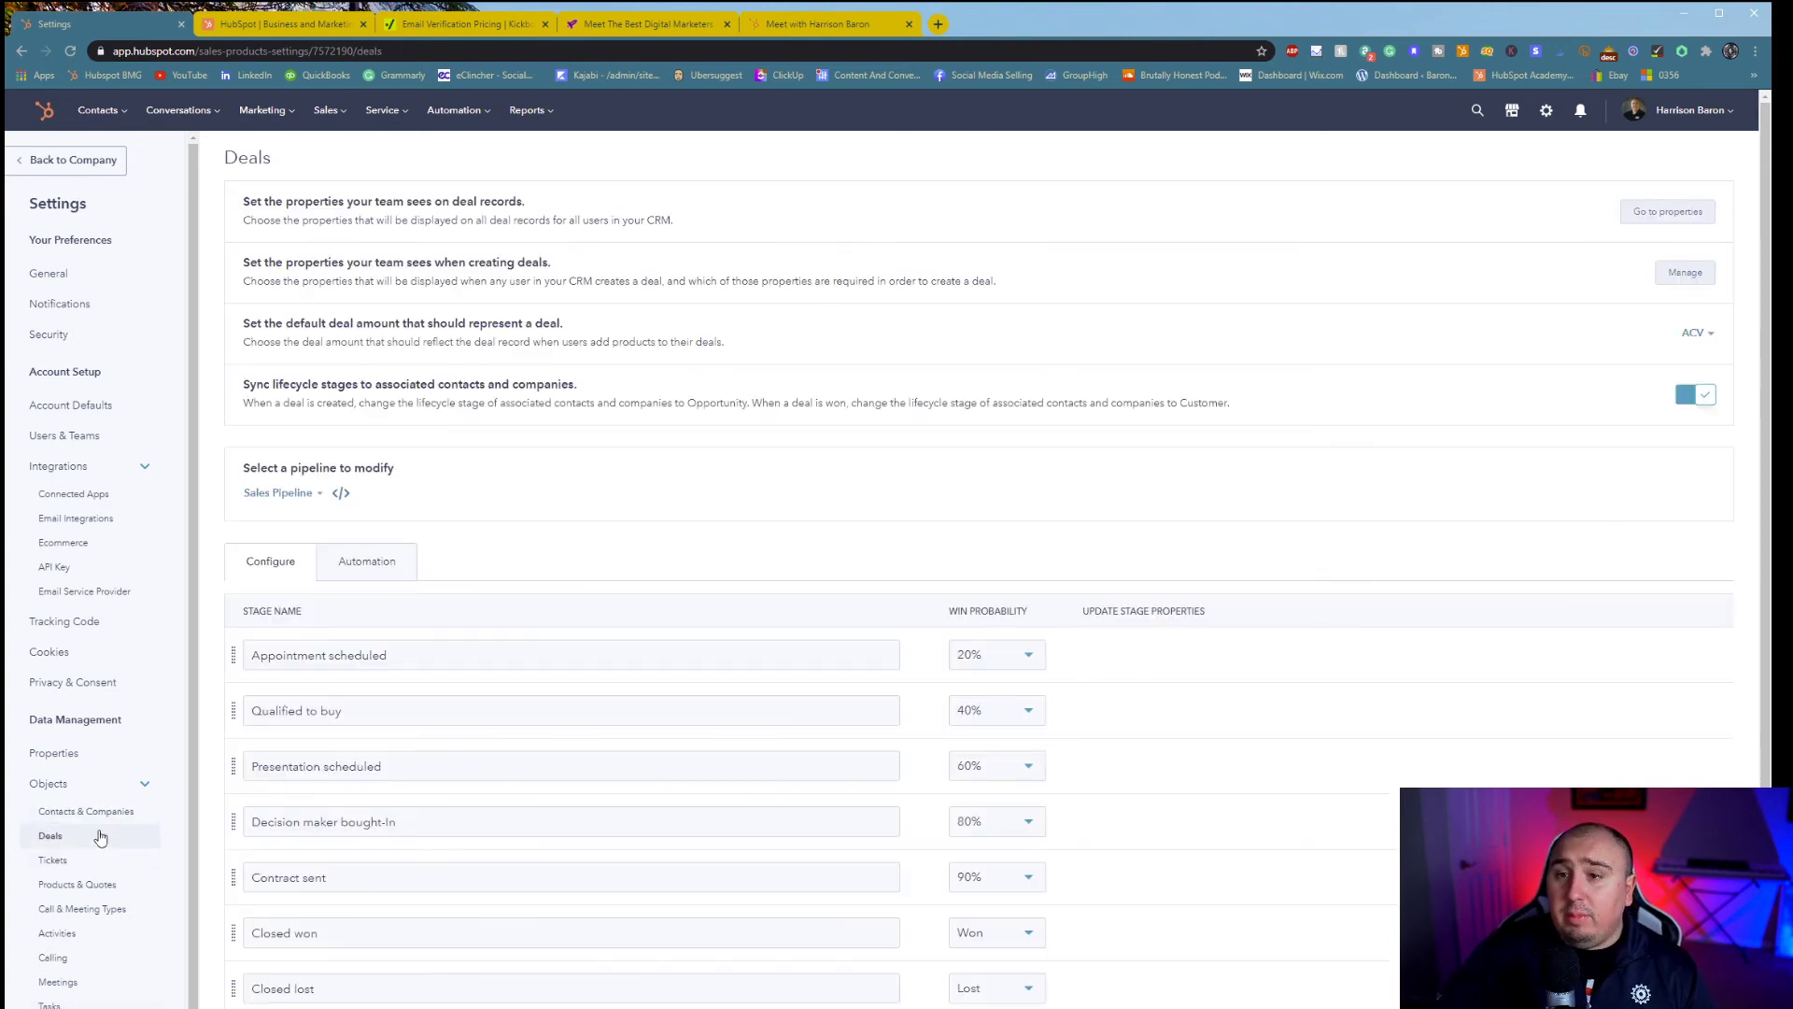
scroll(624, 632, "down", 1)
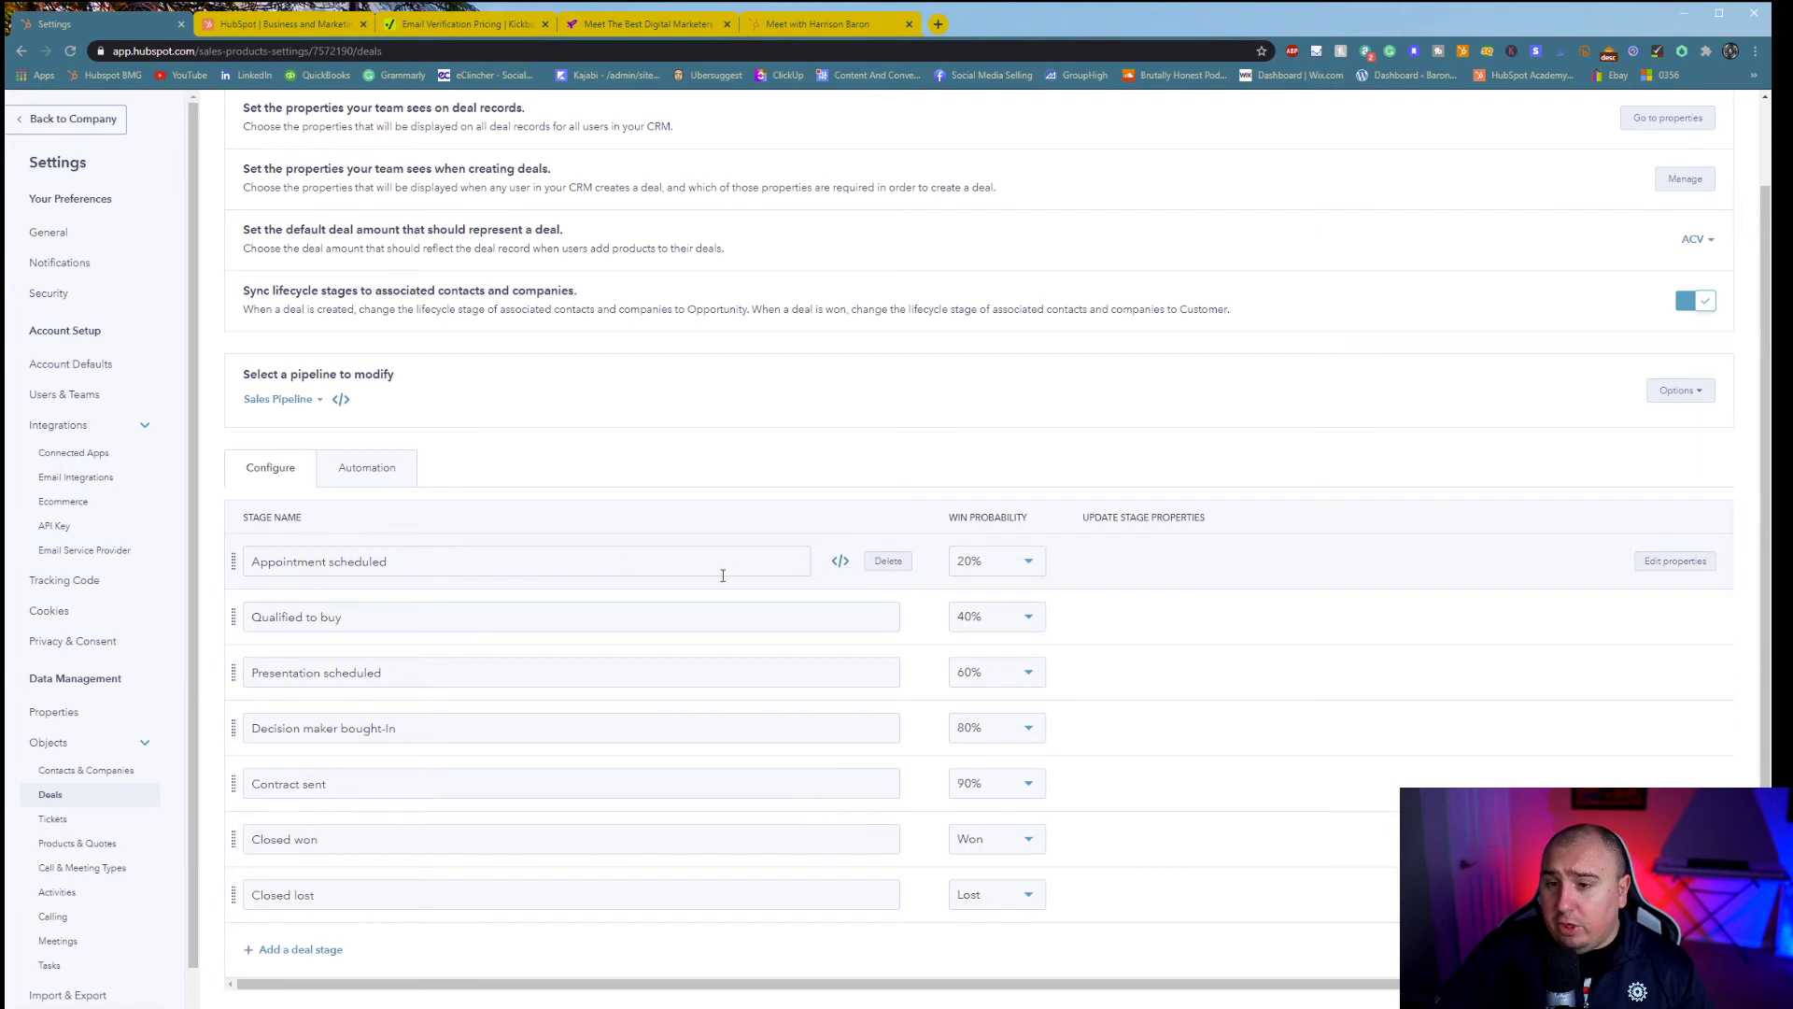
left_click(363, 468)
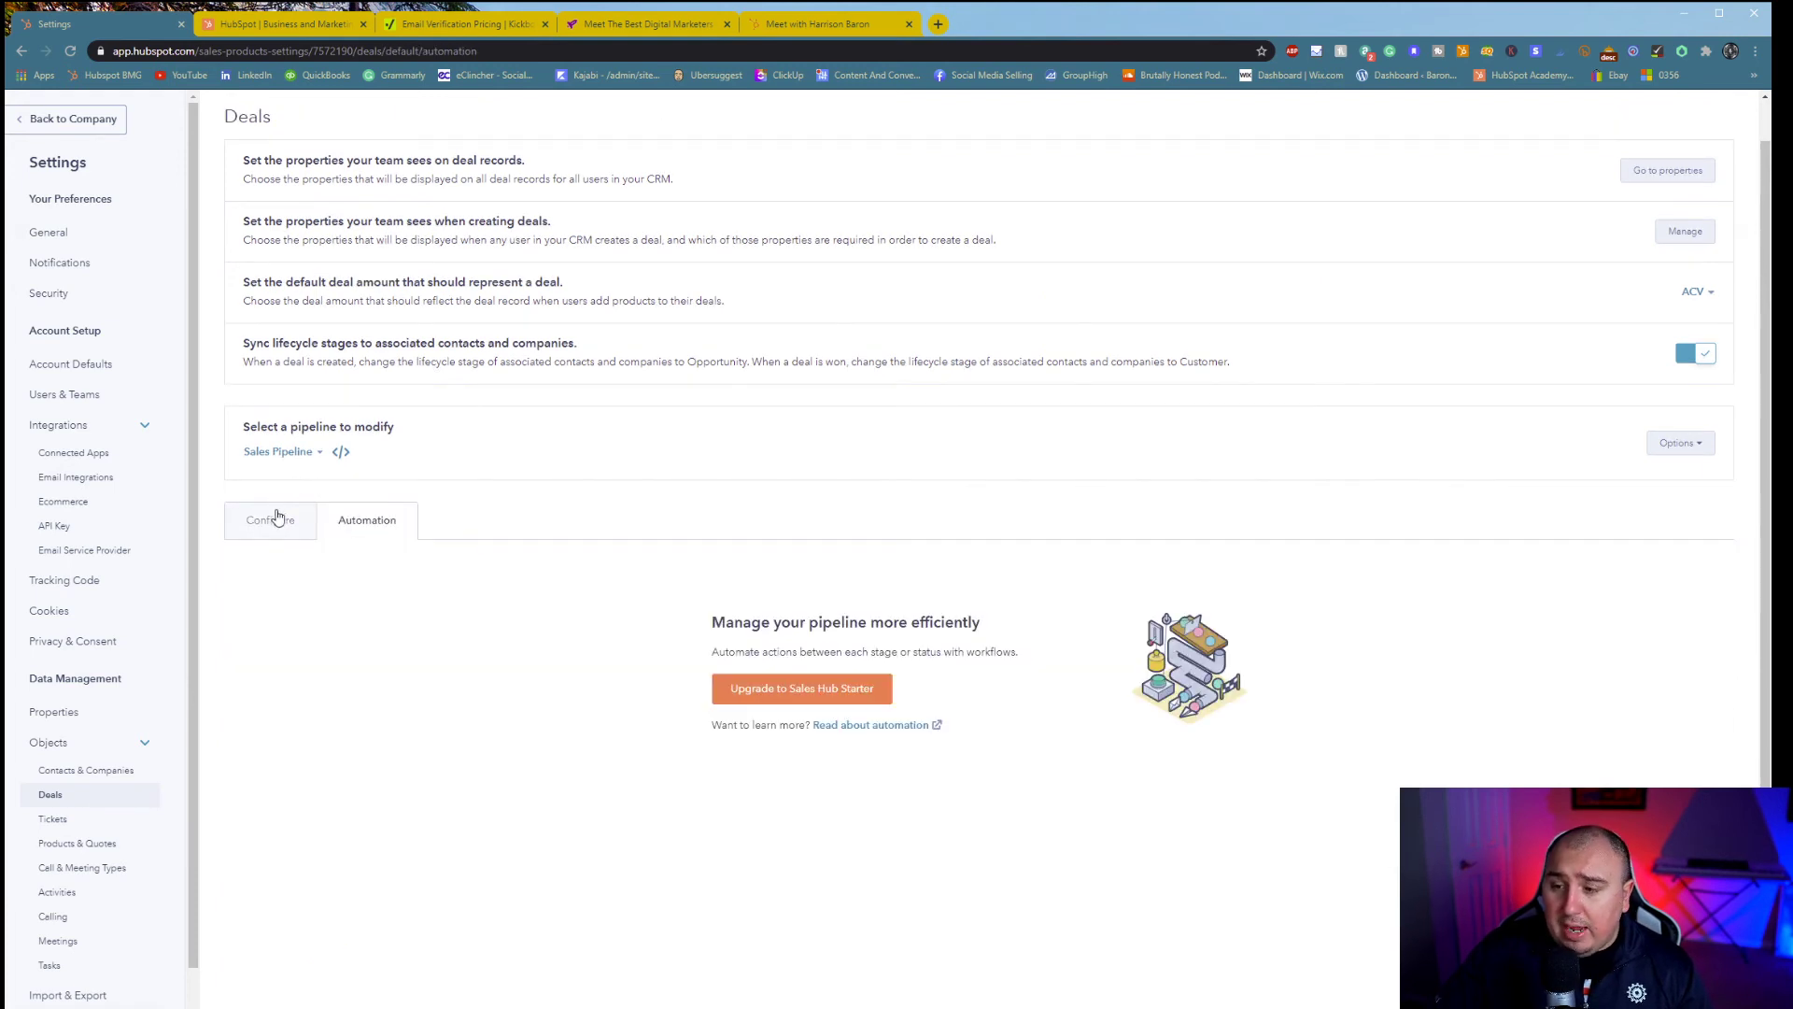
left_click(288, 525)
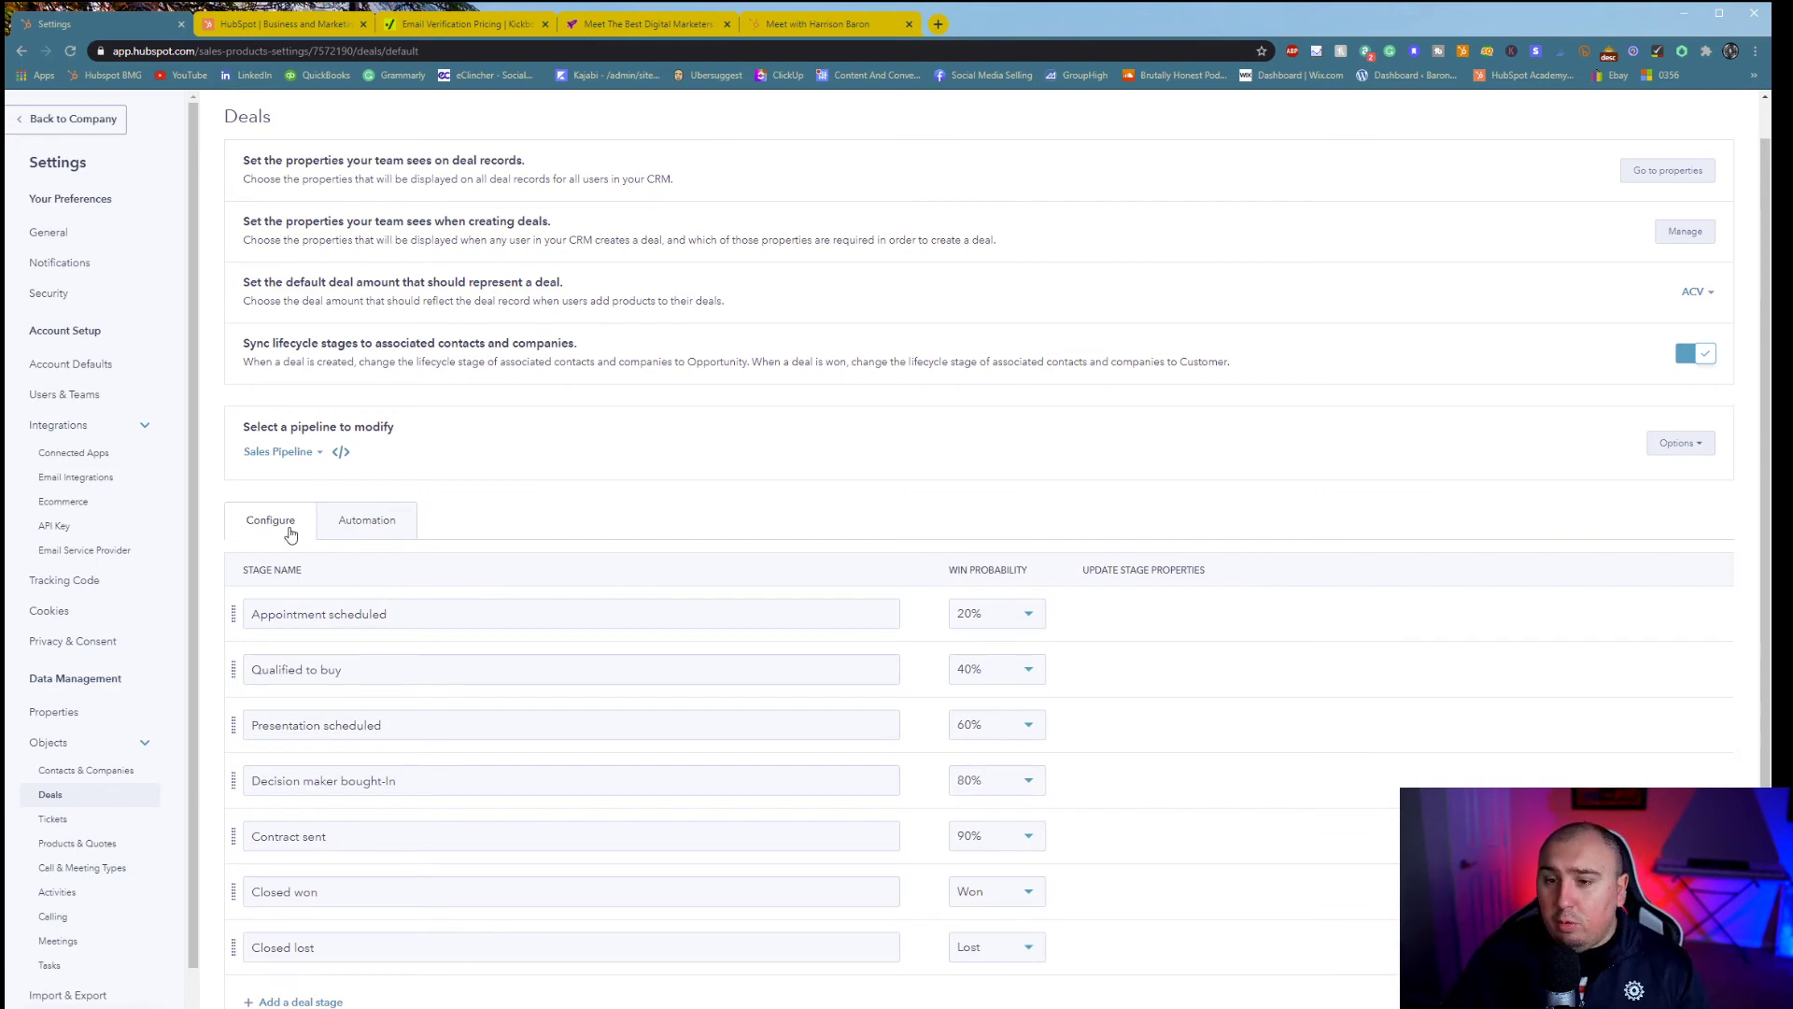
scroll(417, 472, "down", 1)
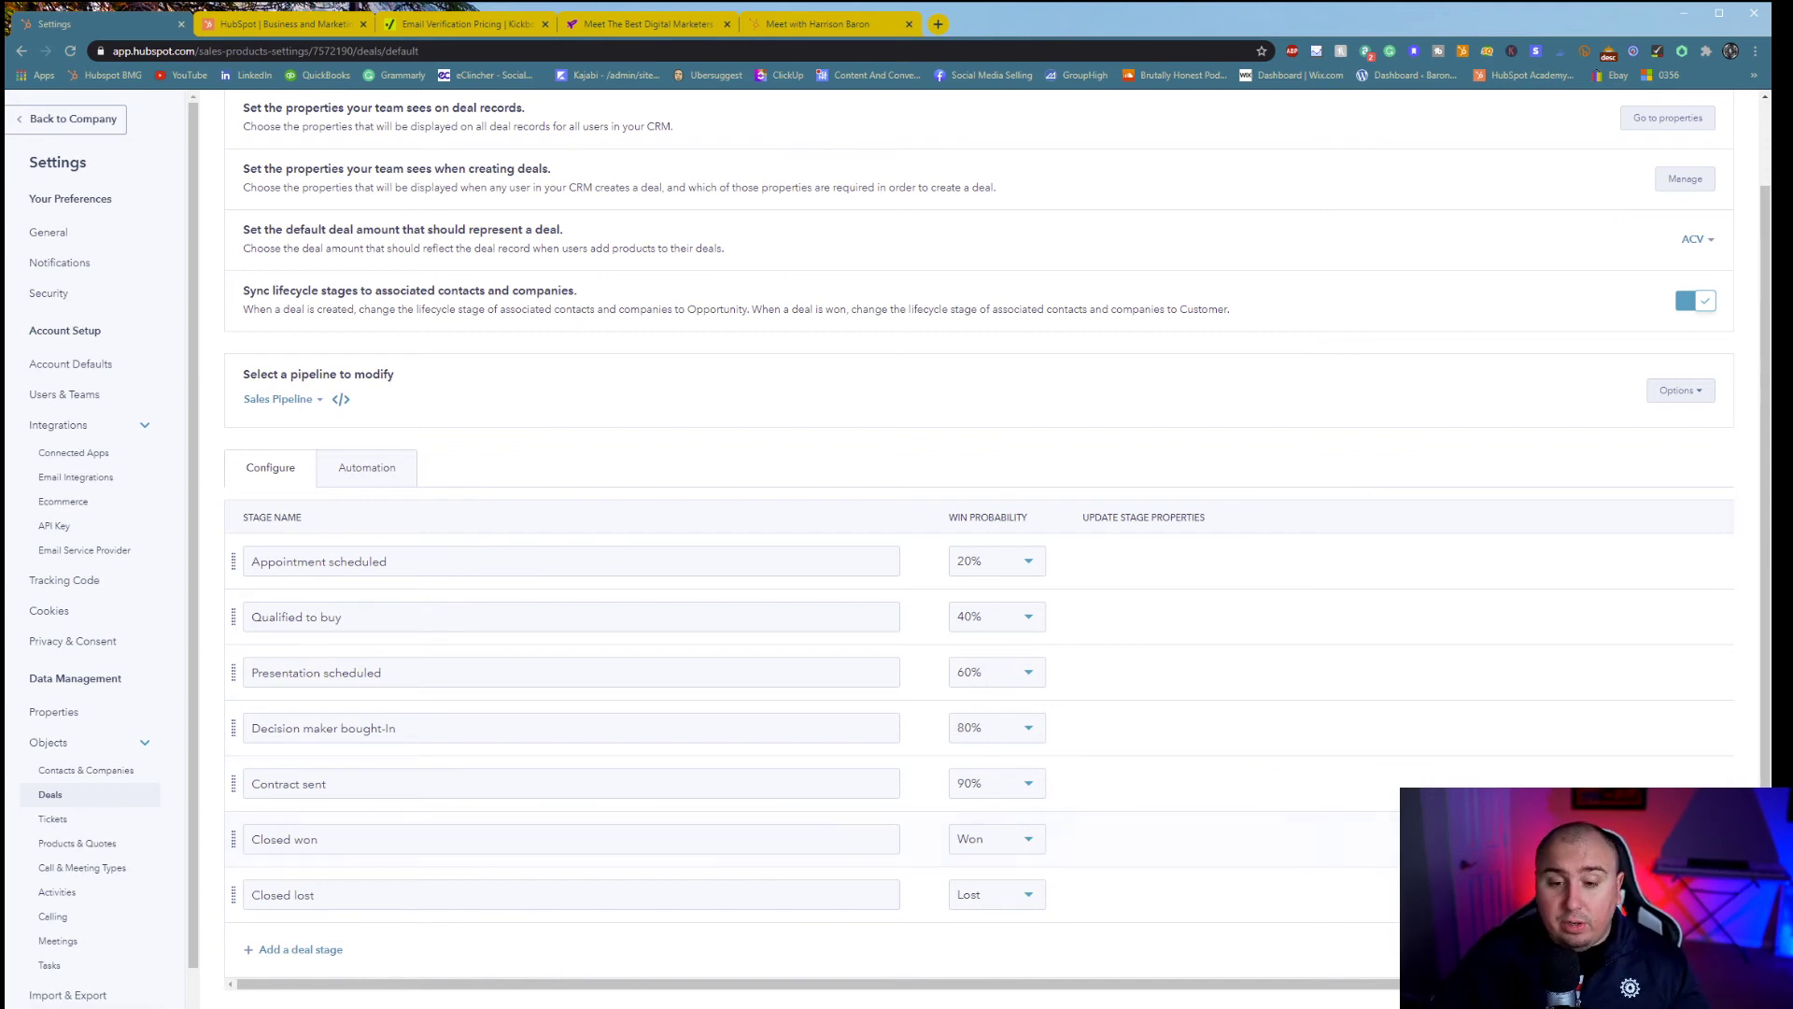
left_click(64, 819)
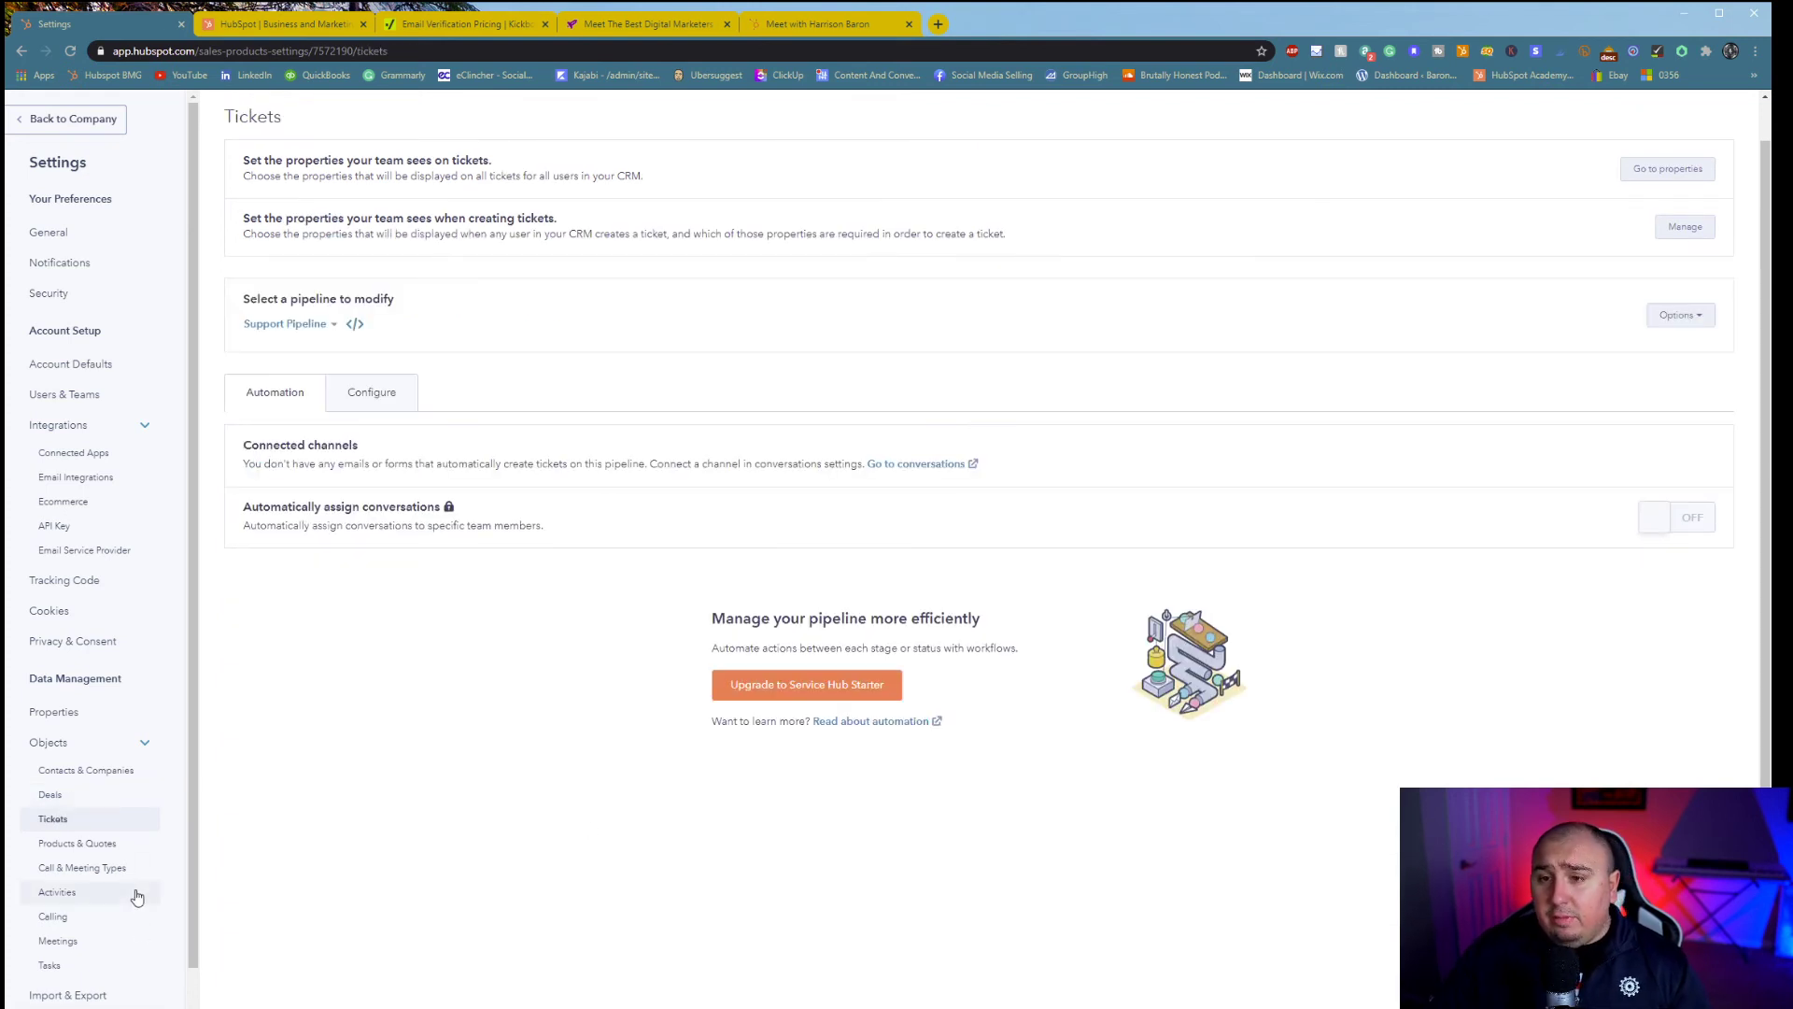
- Pass through Products & Quotes to reach Import & Export, with its empty export audit
left_click(106, 842)
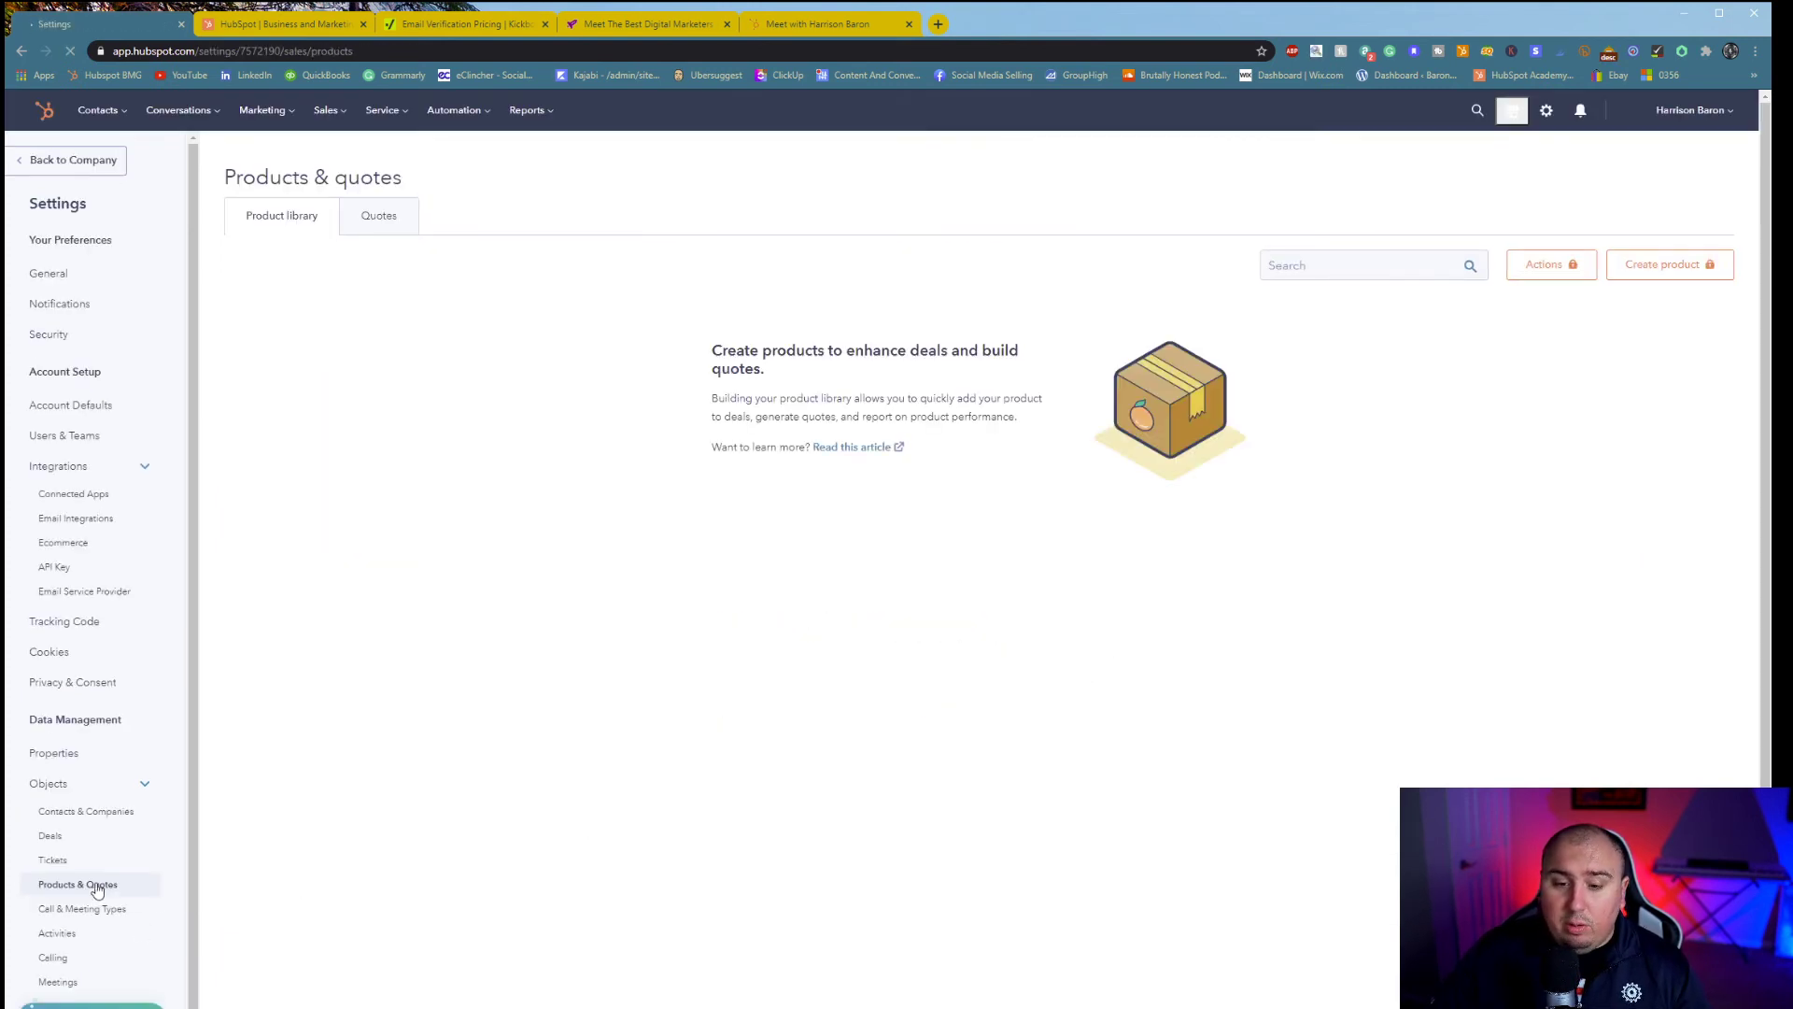
scroll(121, 906, "down", 1)
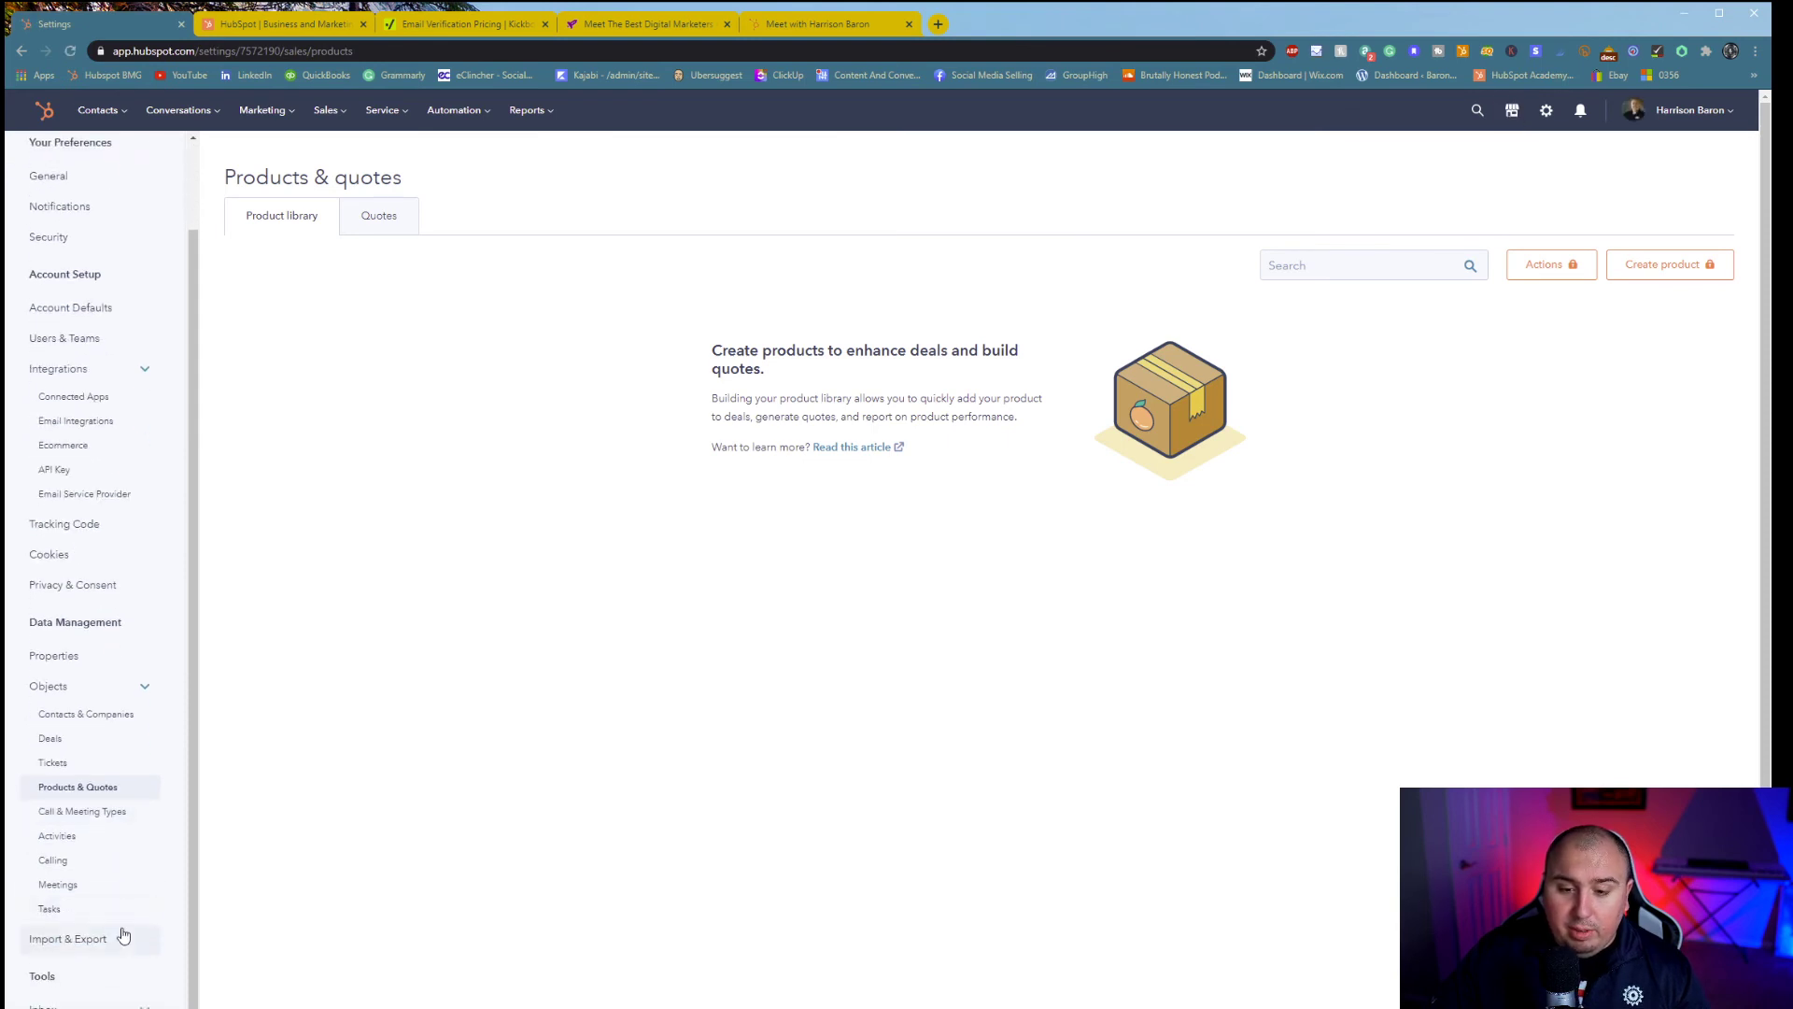
left_click(109, 945)
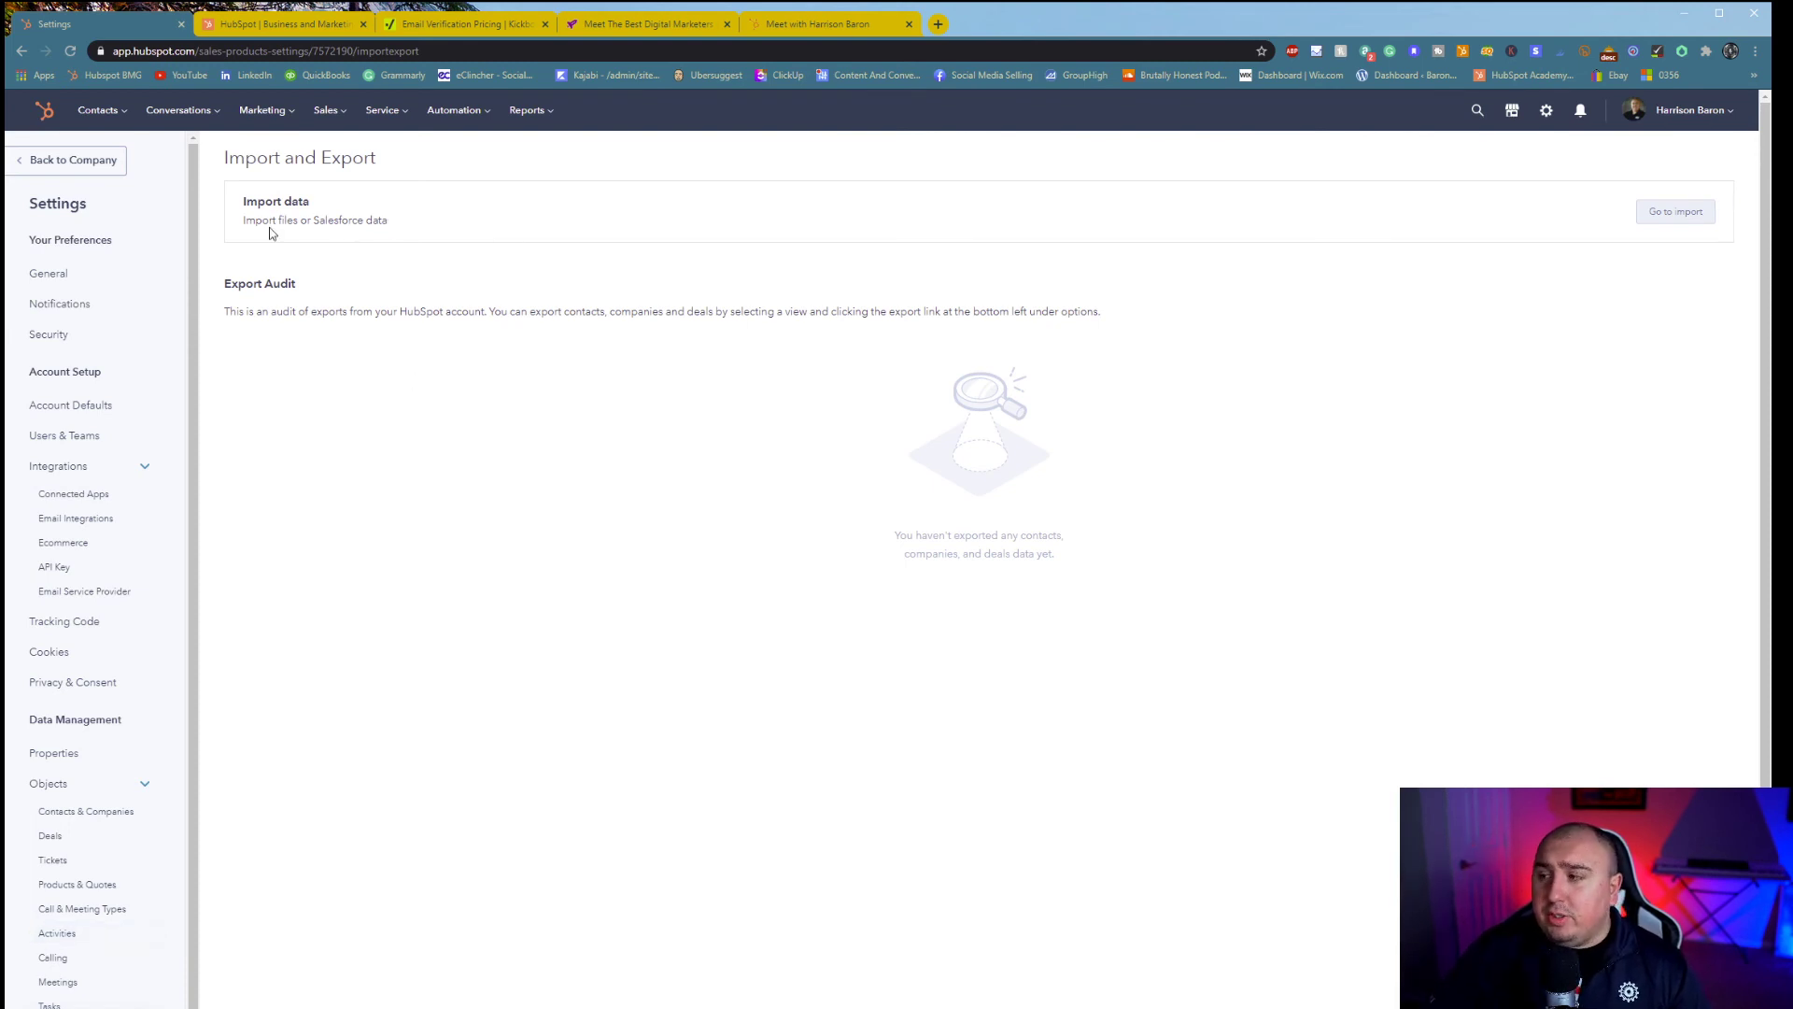
- Expand Inbox in the sidebar and reach Marketing > Email on its Configuration tab
scroll(299, 560, "down", 1)
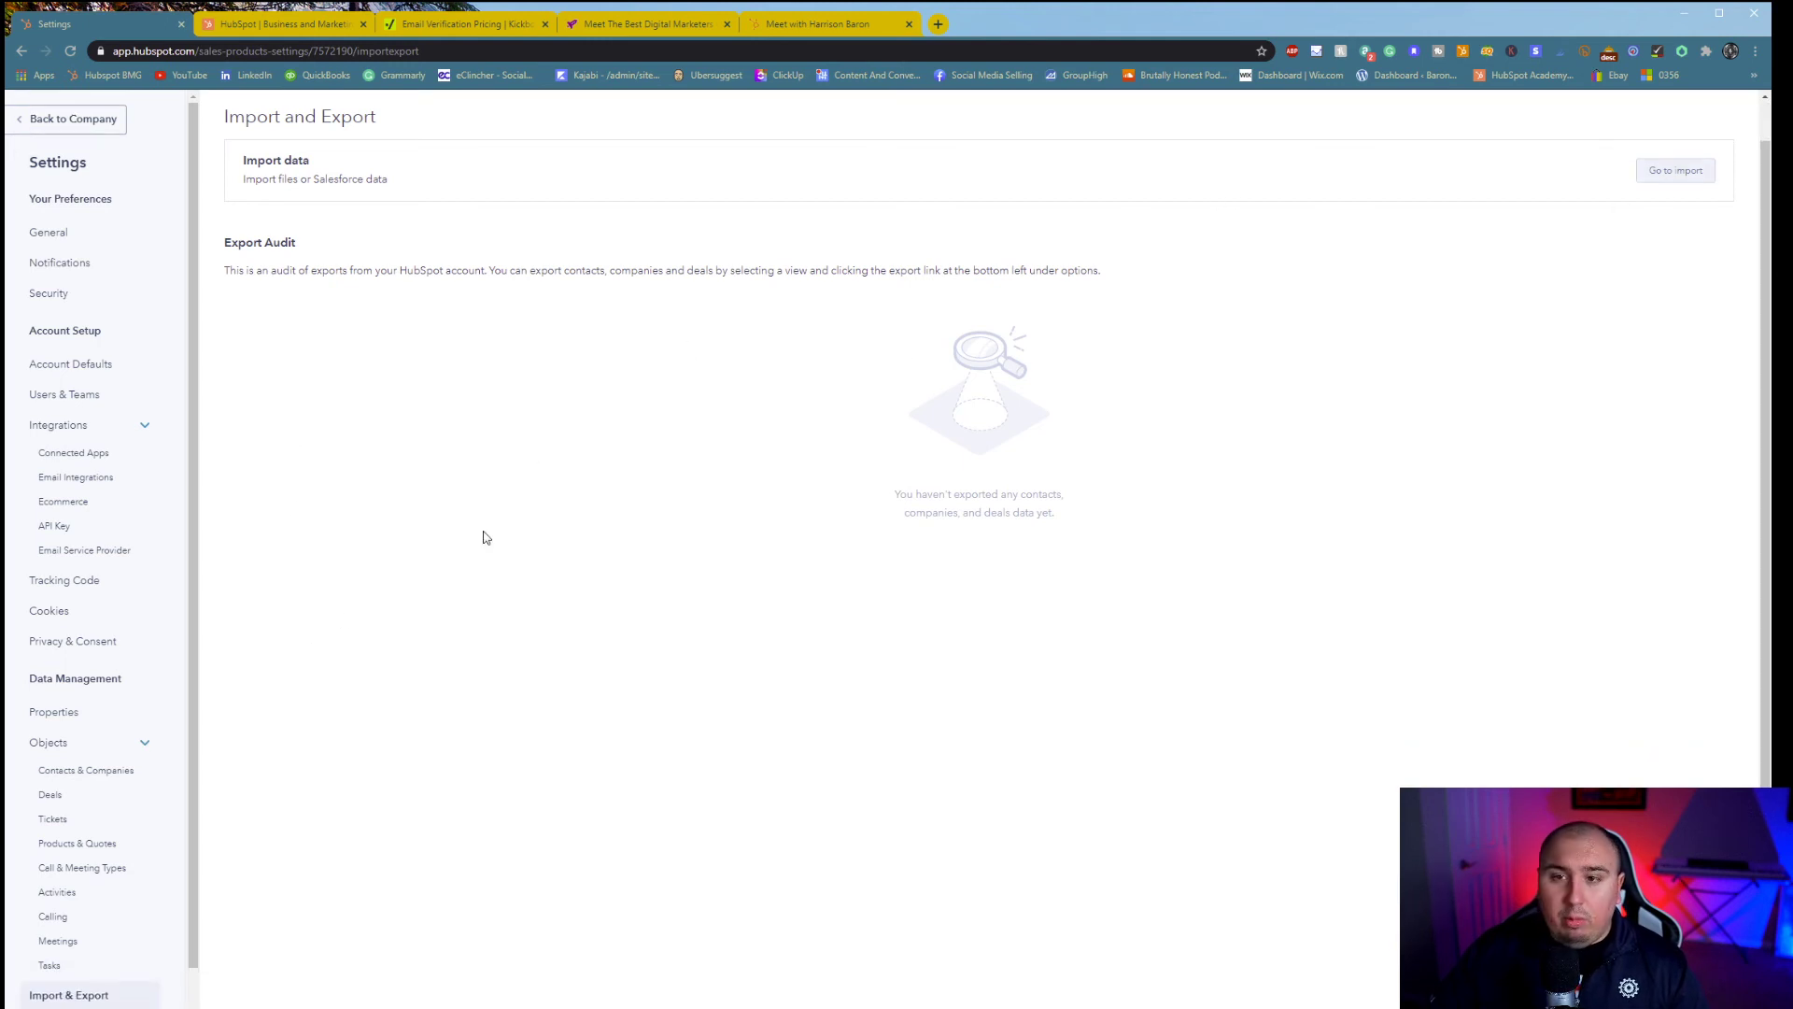
scroll(73, 916, "down", 1)
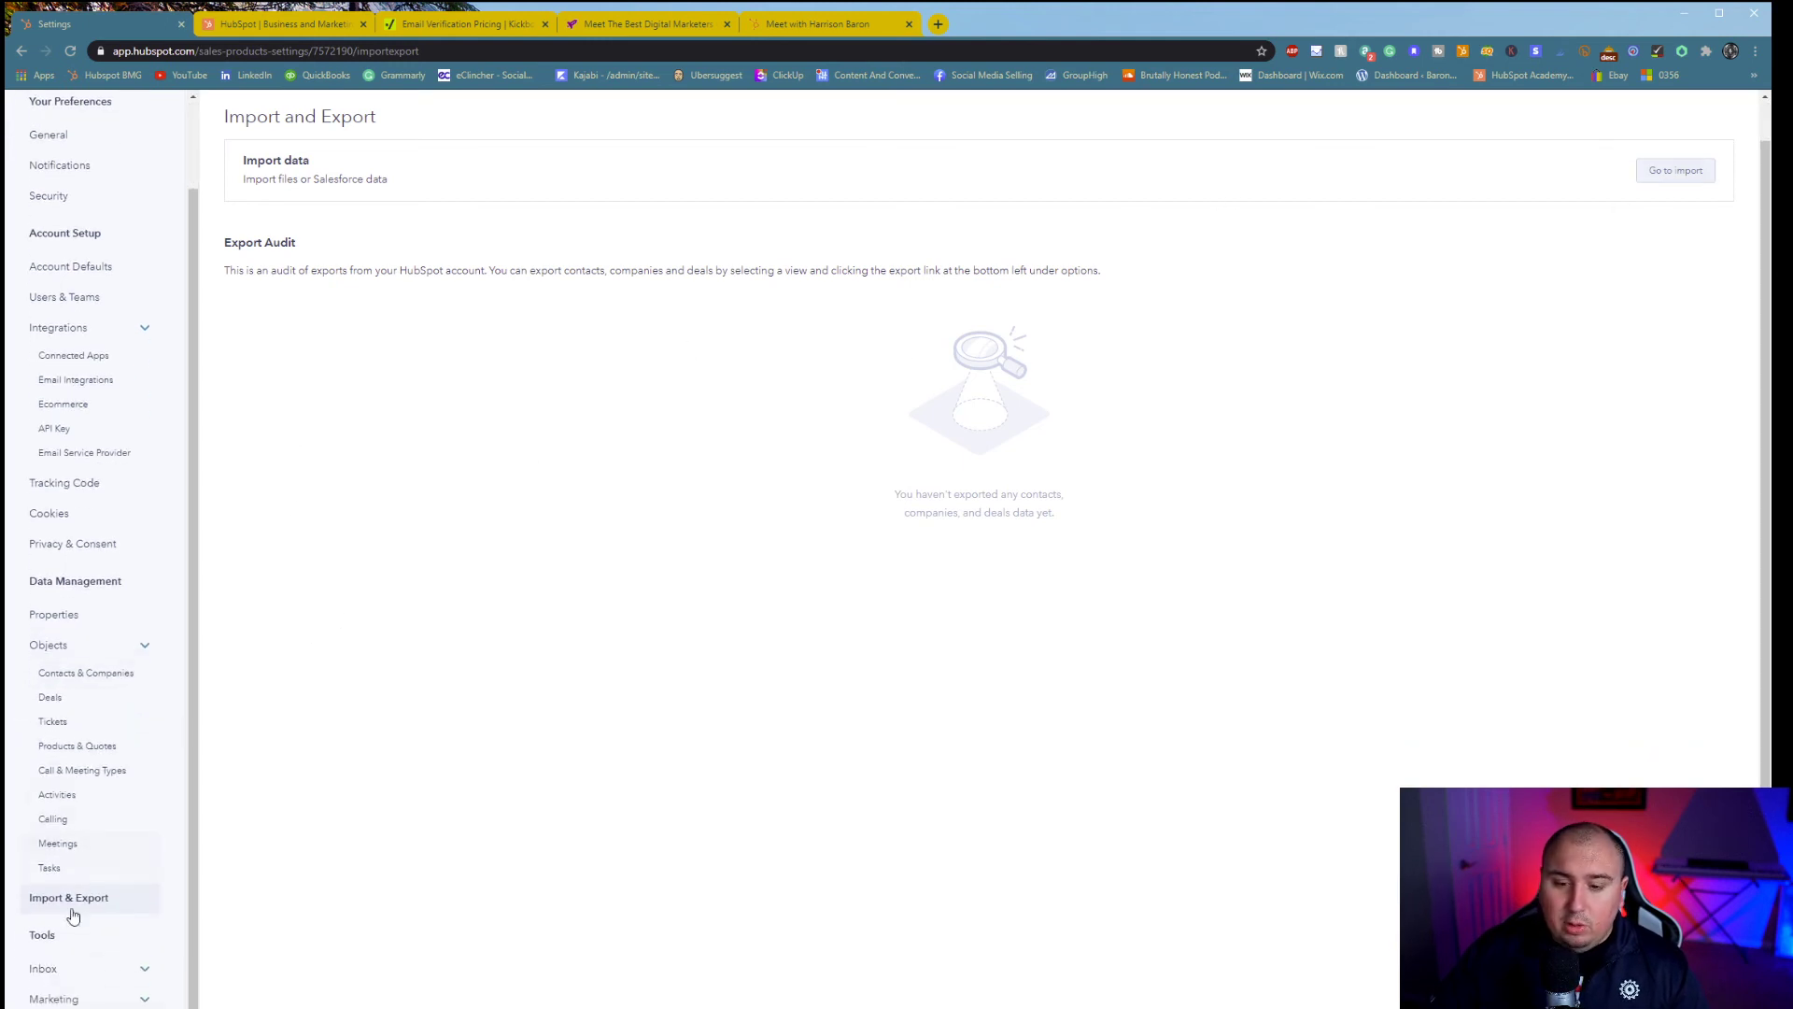
left_click(79, 970)
scroll(71, 943, "down", 1)
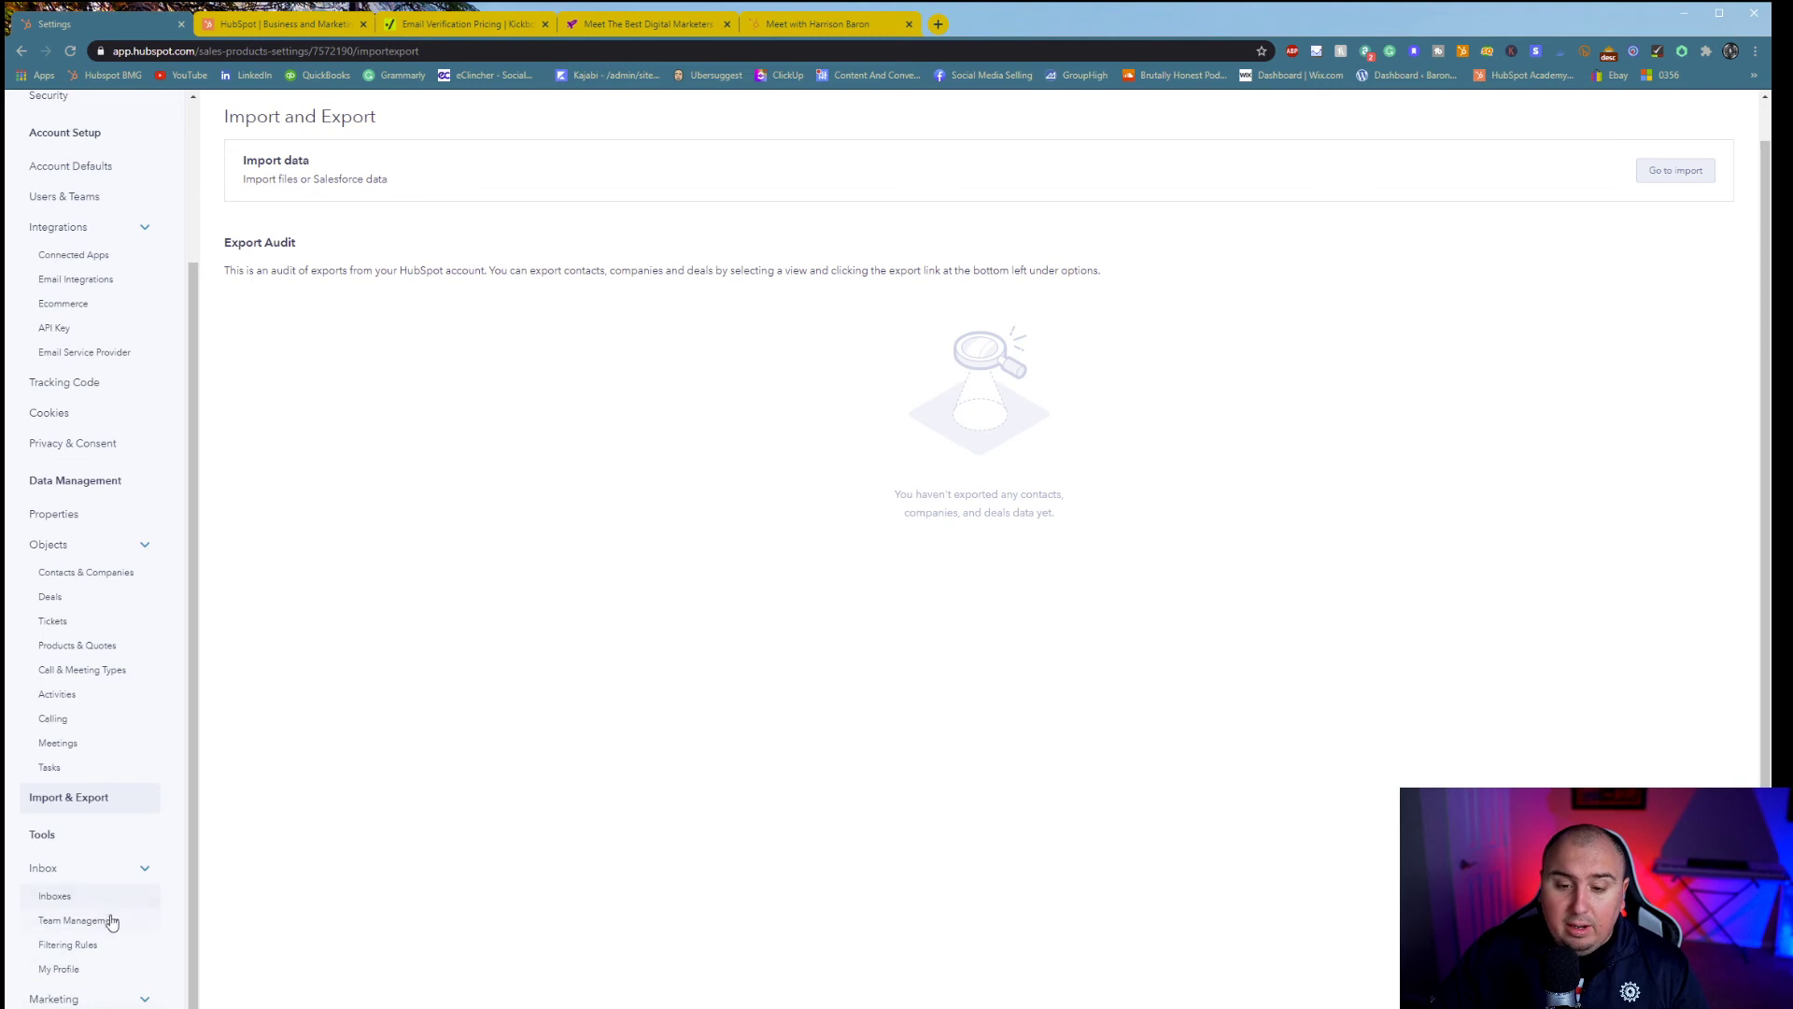
scroll(119, 967, "down", 1)
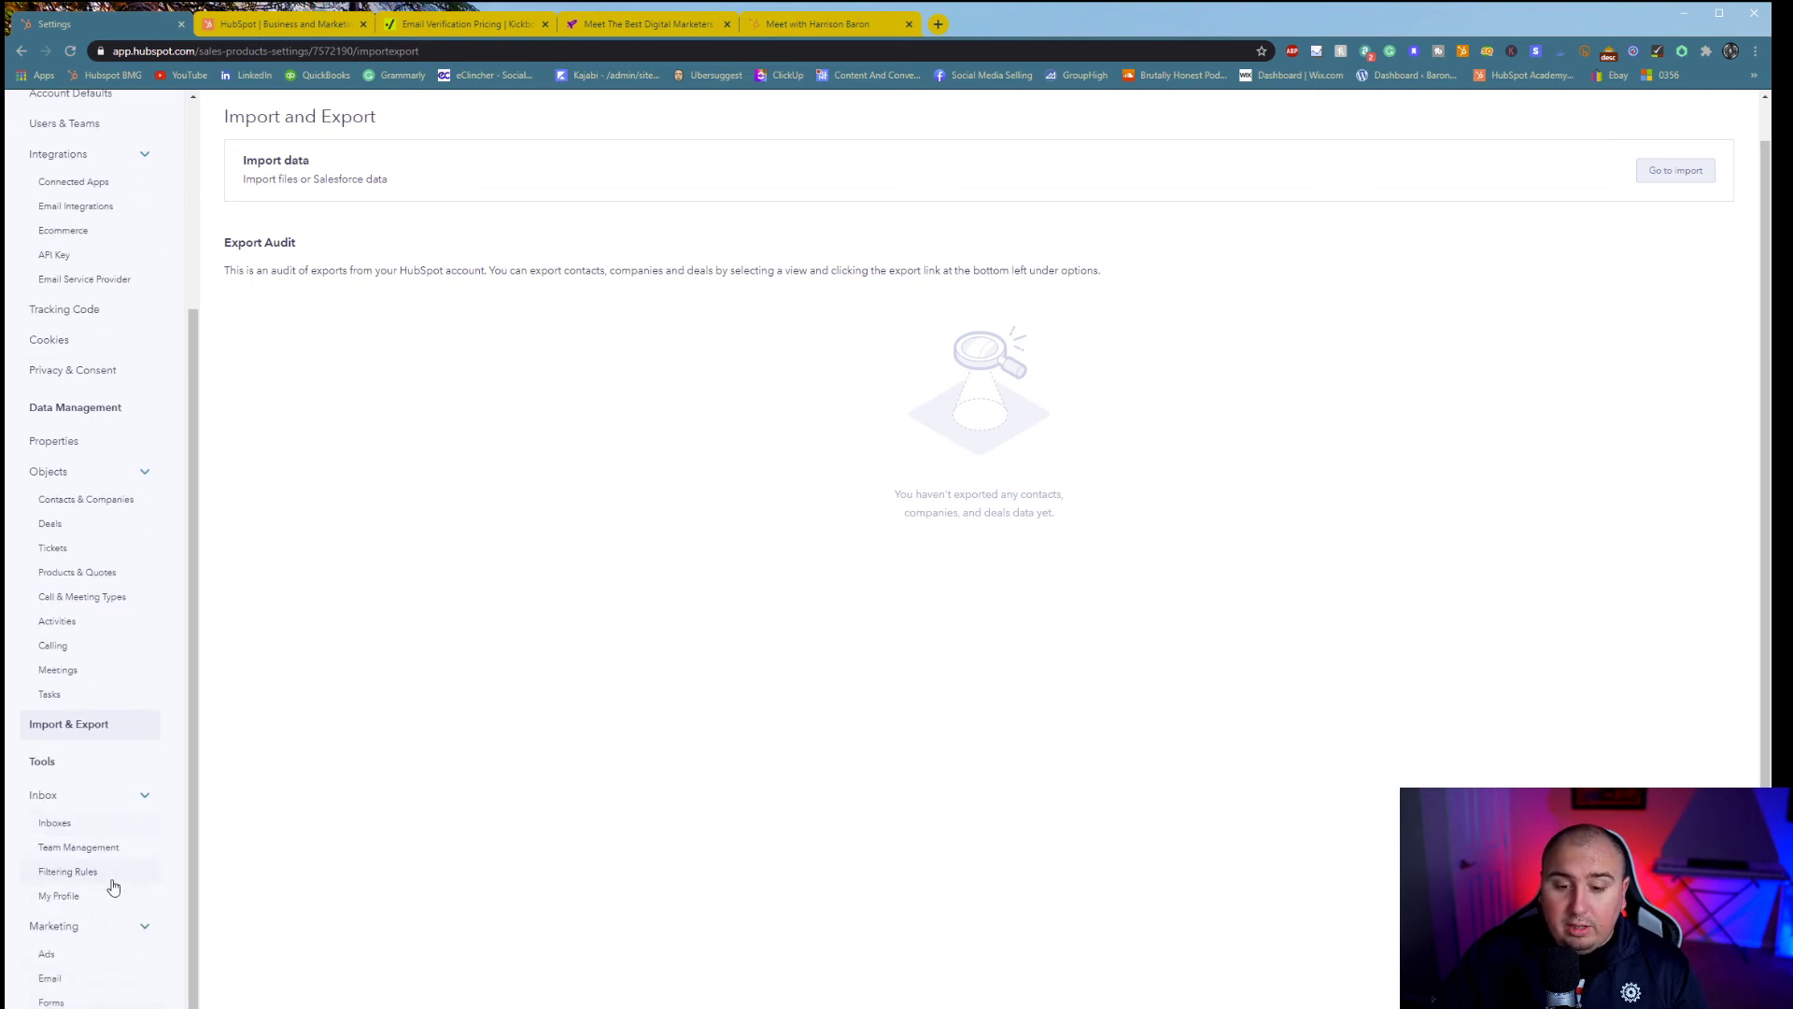
left_click(104, 977)
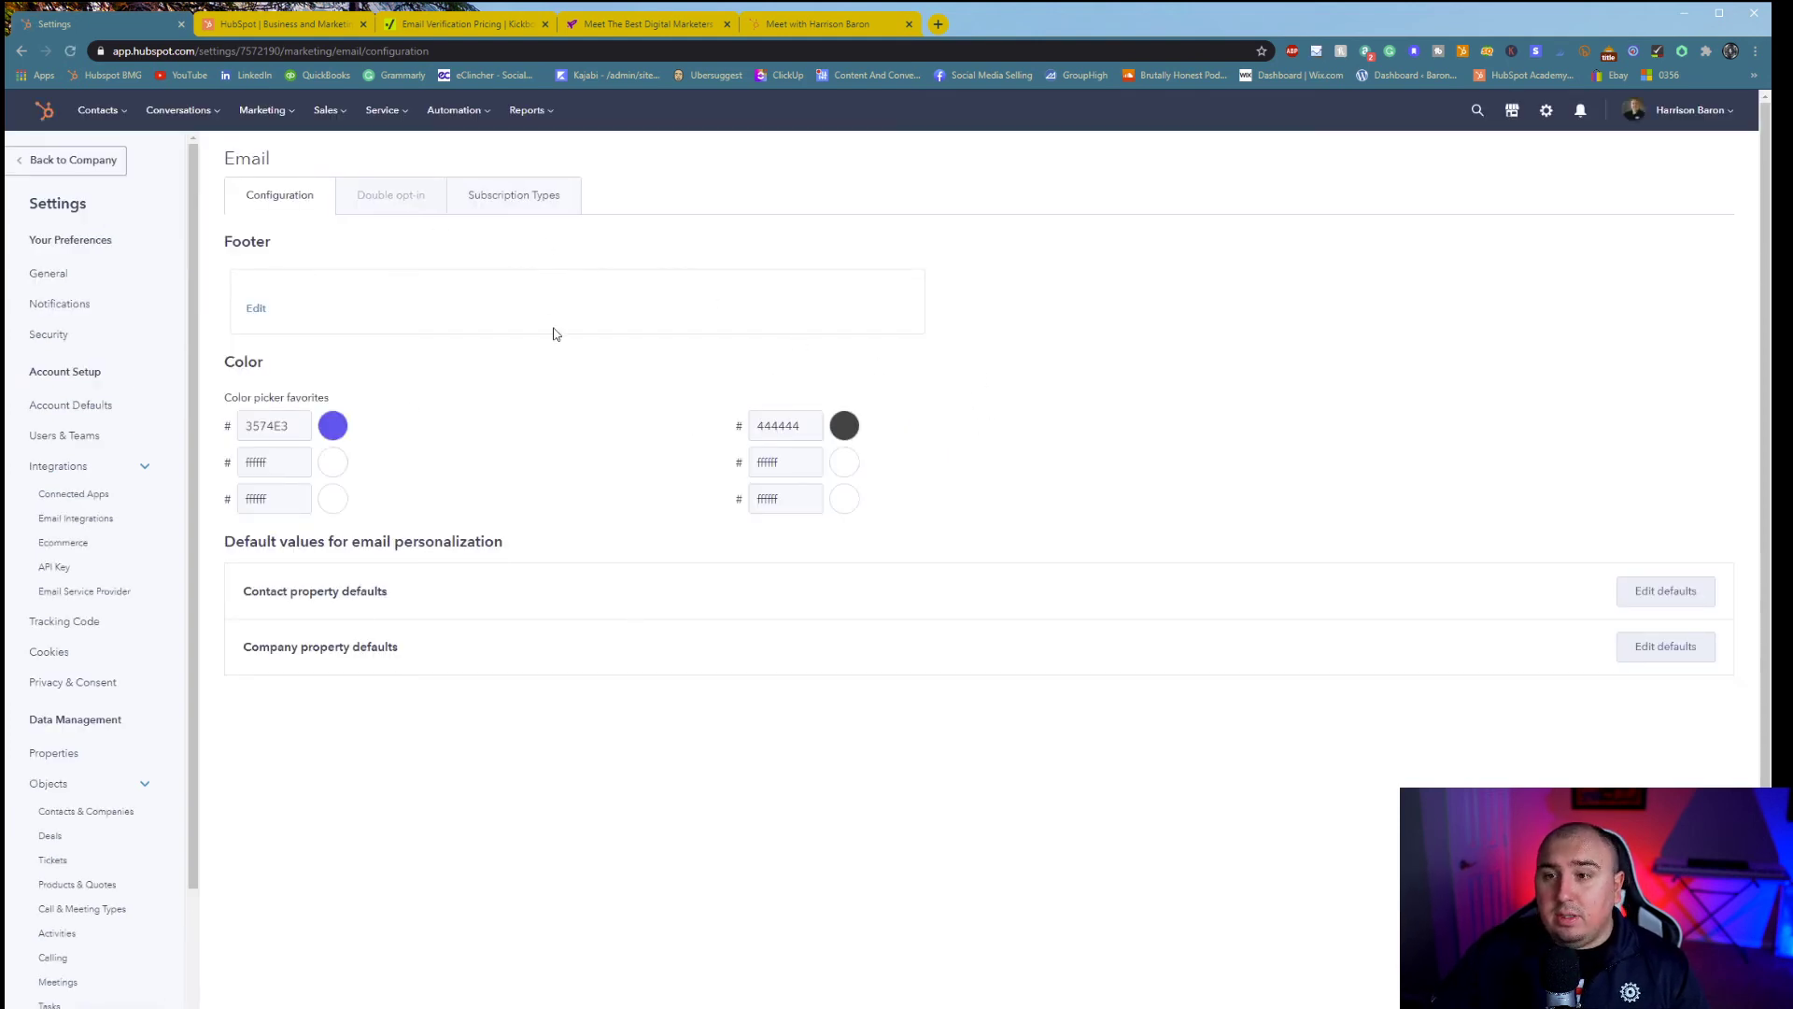
- View Subscription Types and notifications, then reach the General Profile & Preferences page
left_click(541, 200)
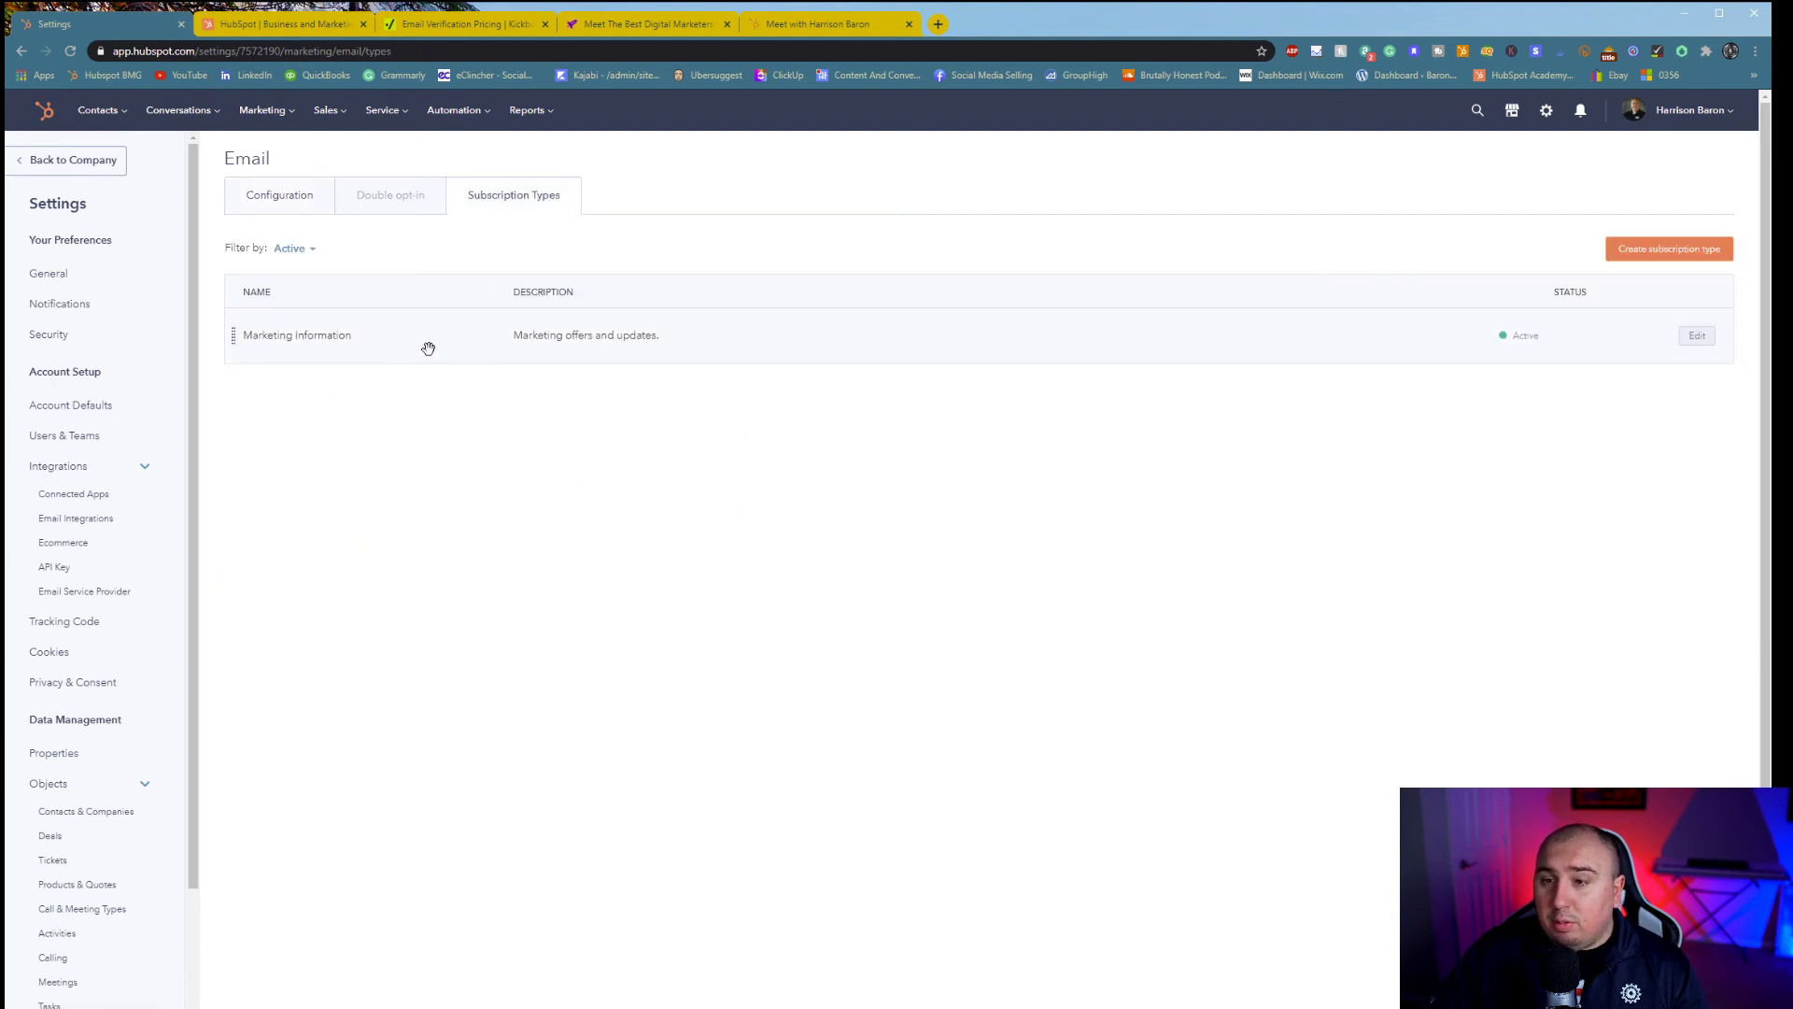
left_click(243, 194)
left_click(1578, 112)
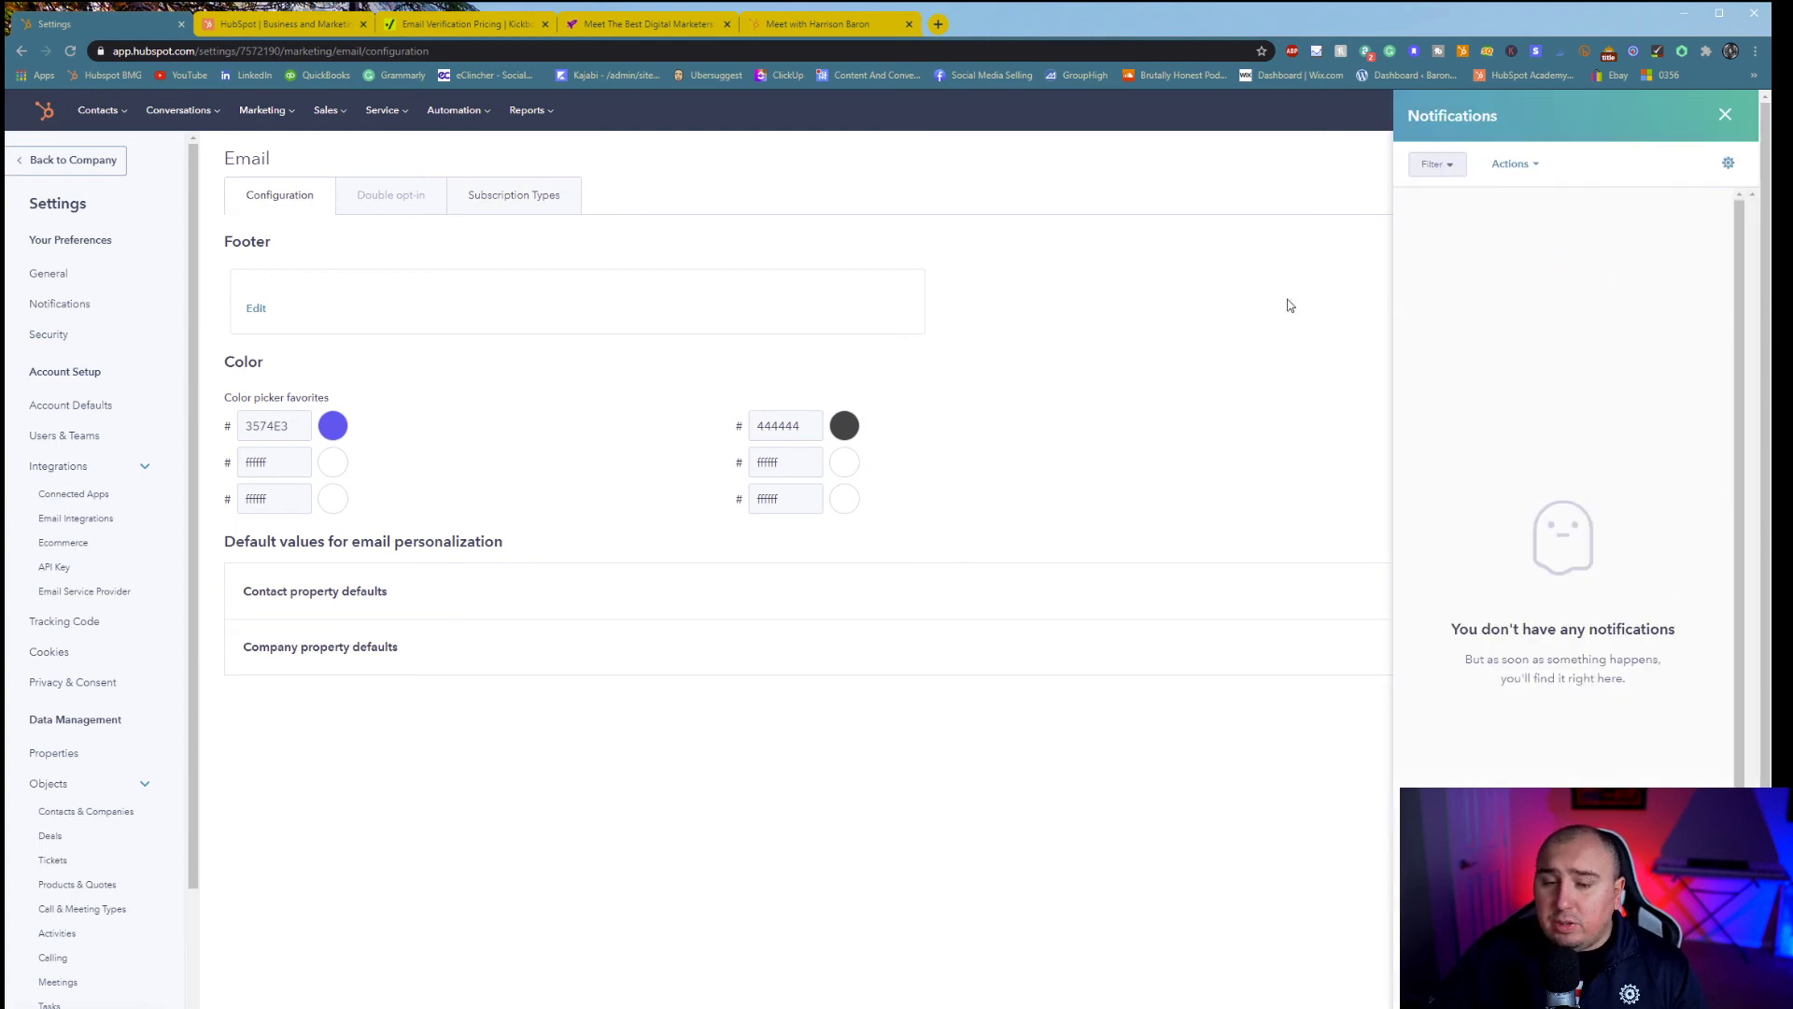
left_click(1725, 114)
left_click(1702, 111)
left_click(1641, 200)
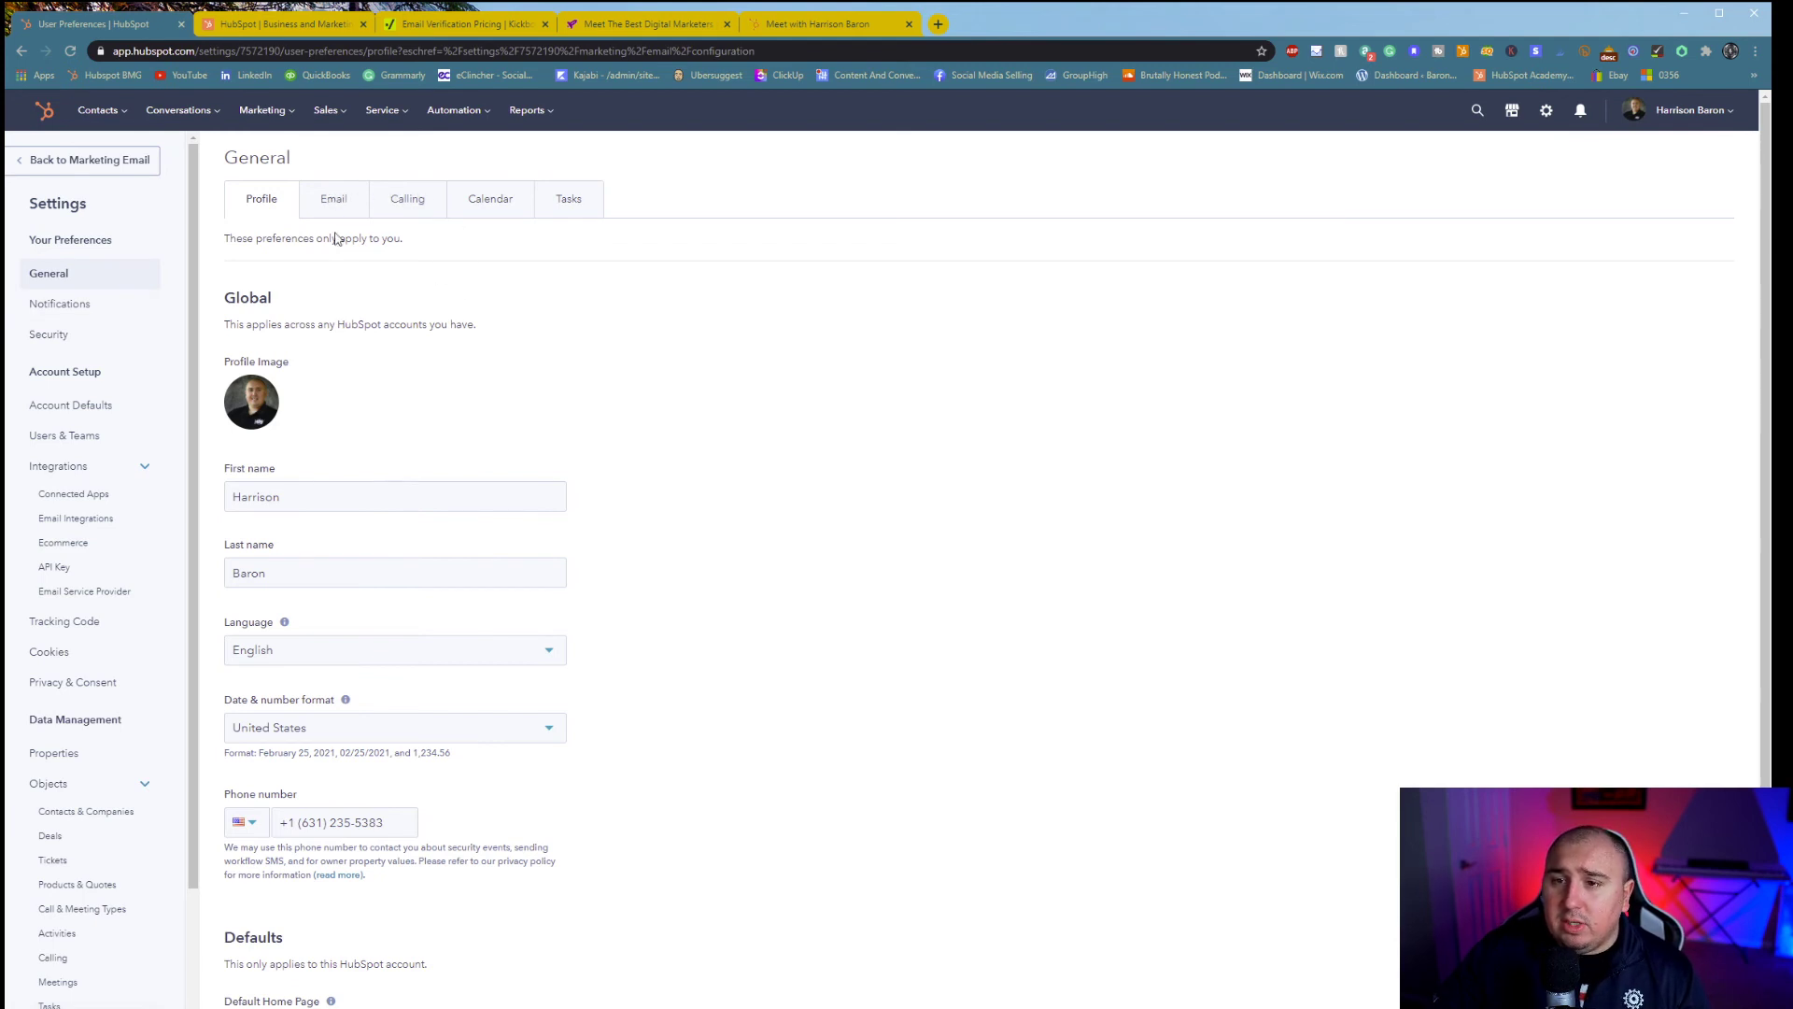
- Review the Email, Calling, Calendar and Tasks preference tabs, then show the account billing menu
left_click(344, 154)
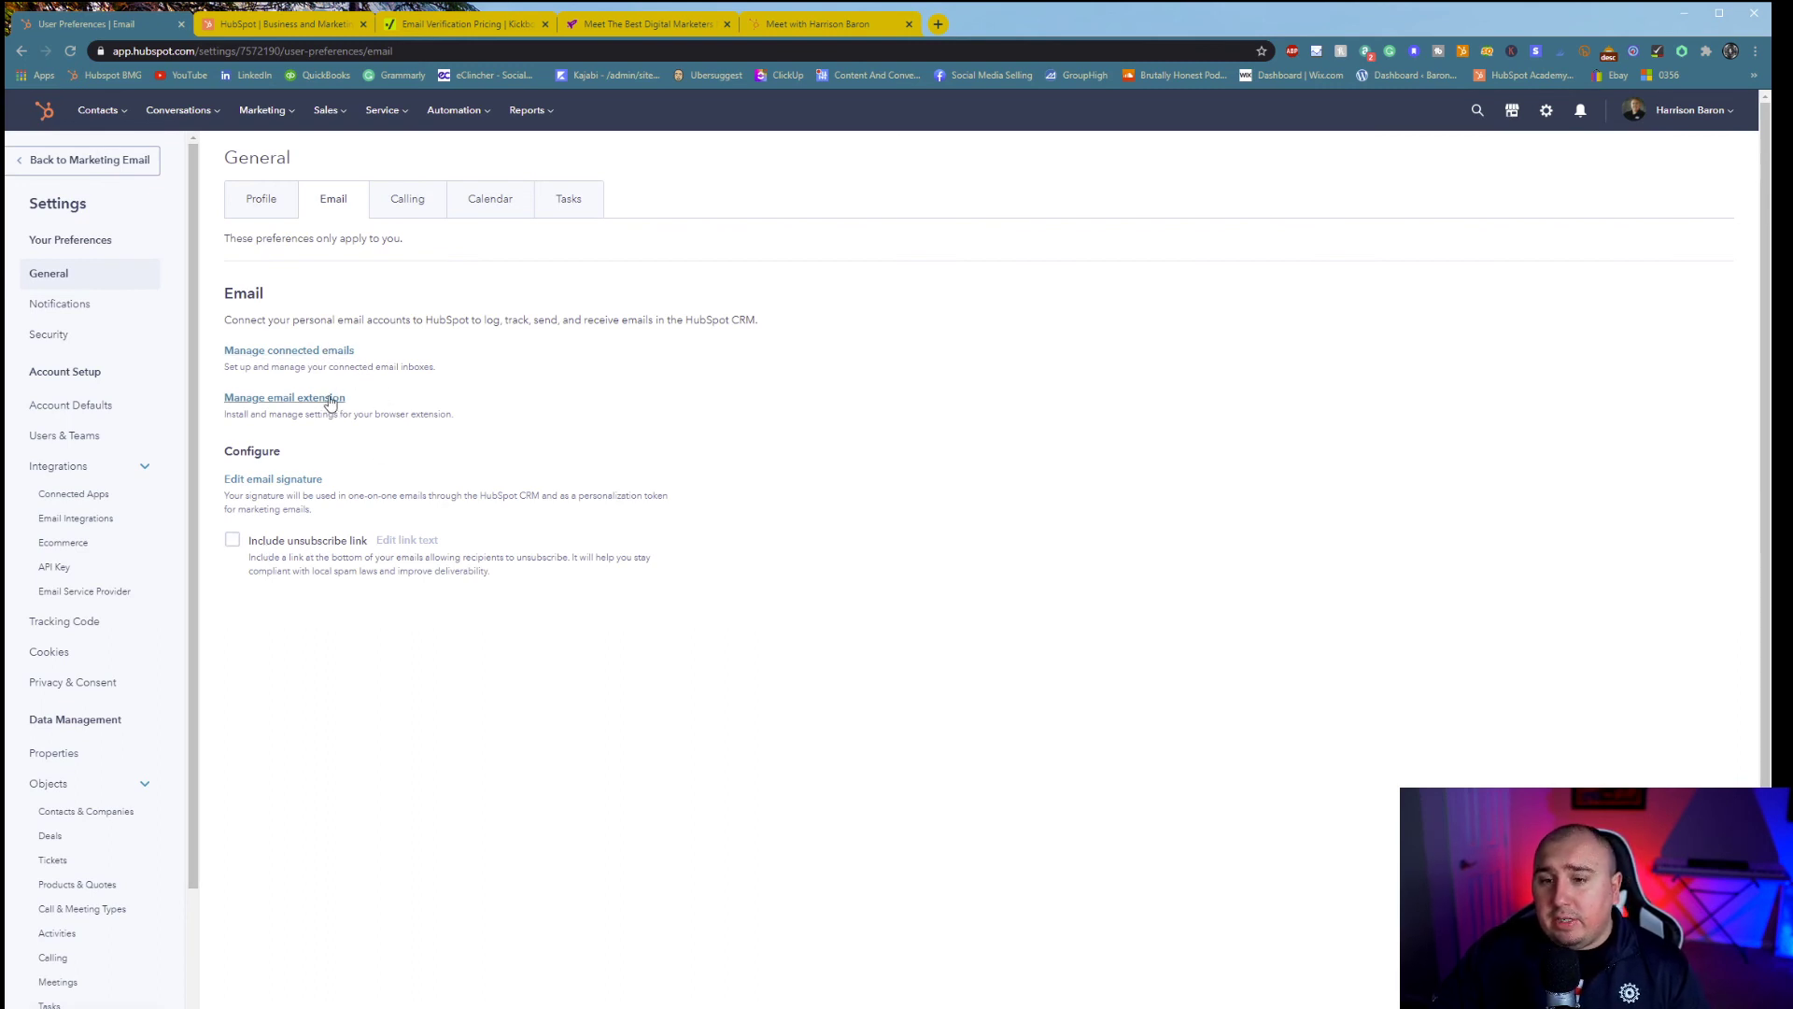
left_click(390, 214)
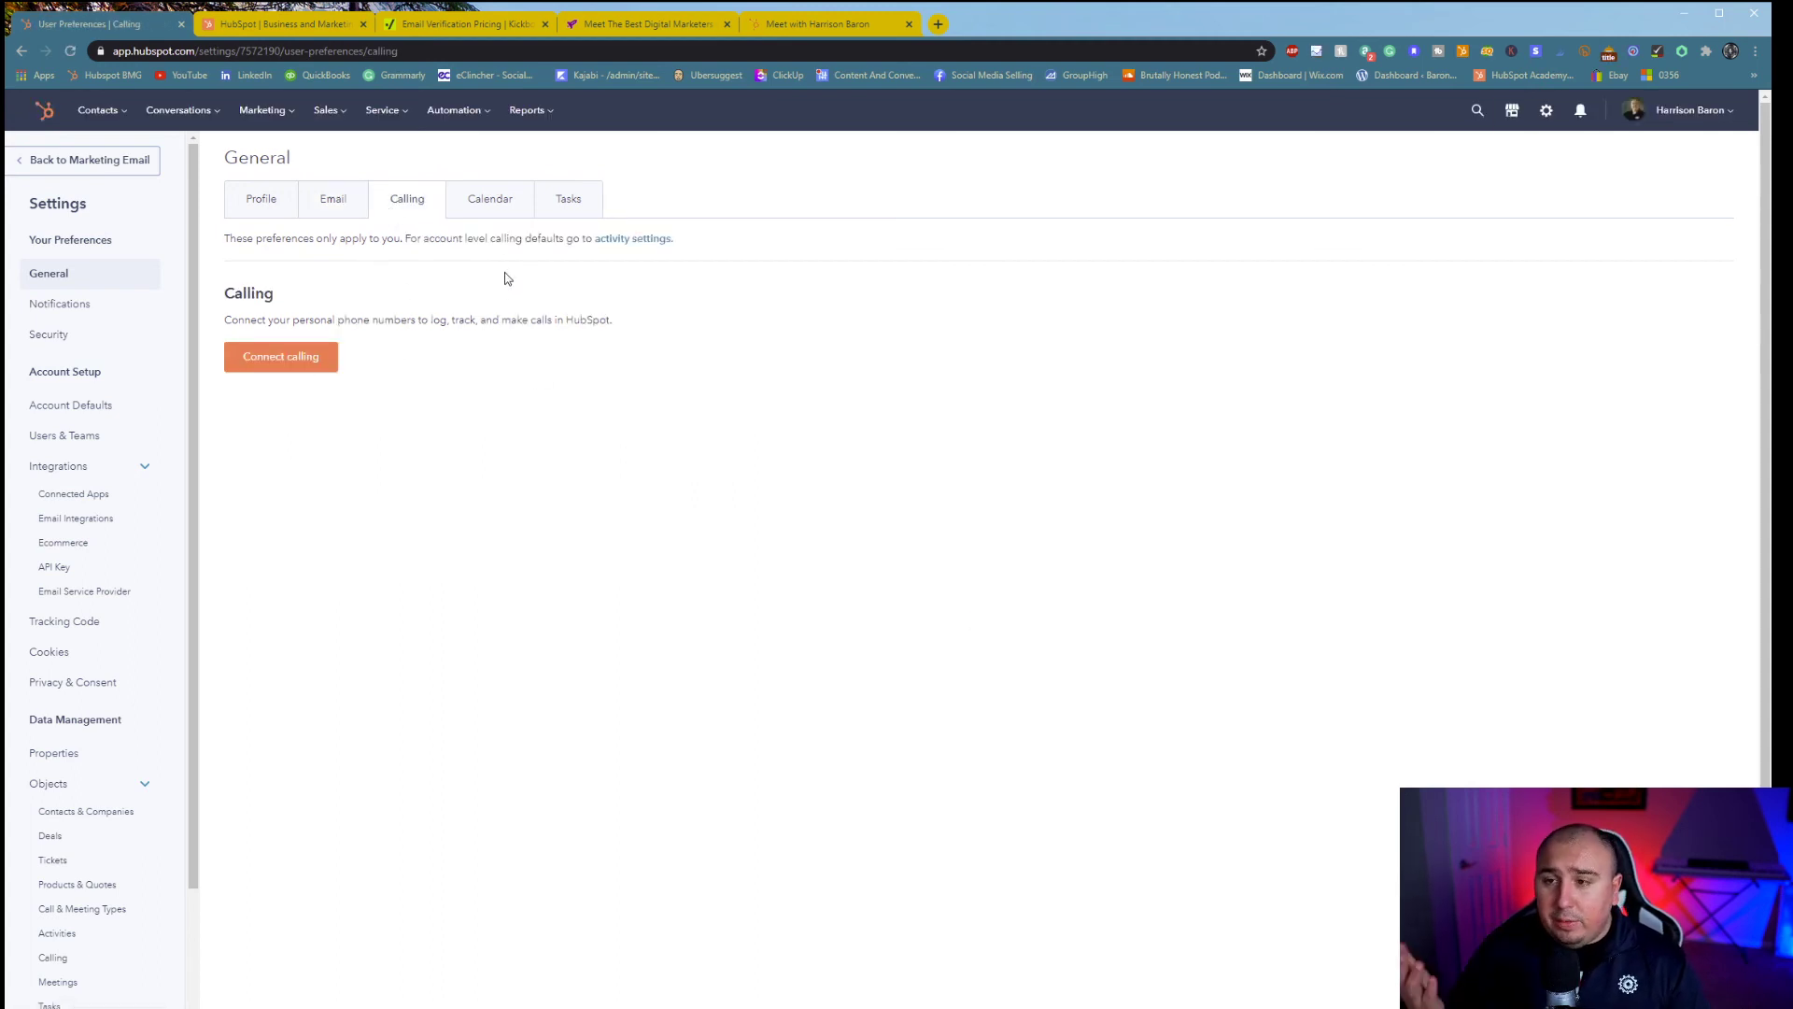
left_click(467, 198)
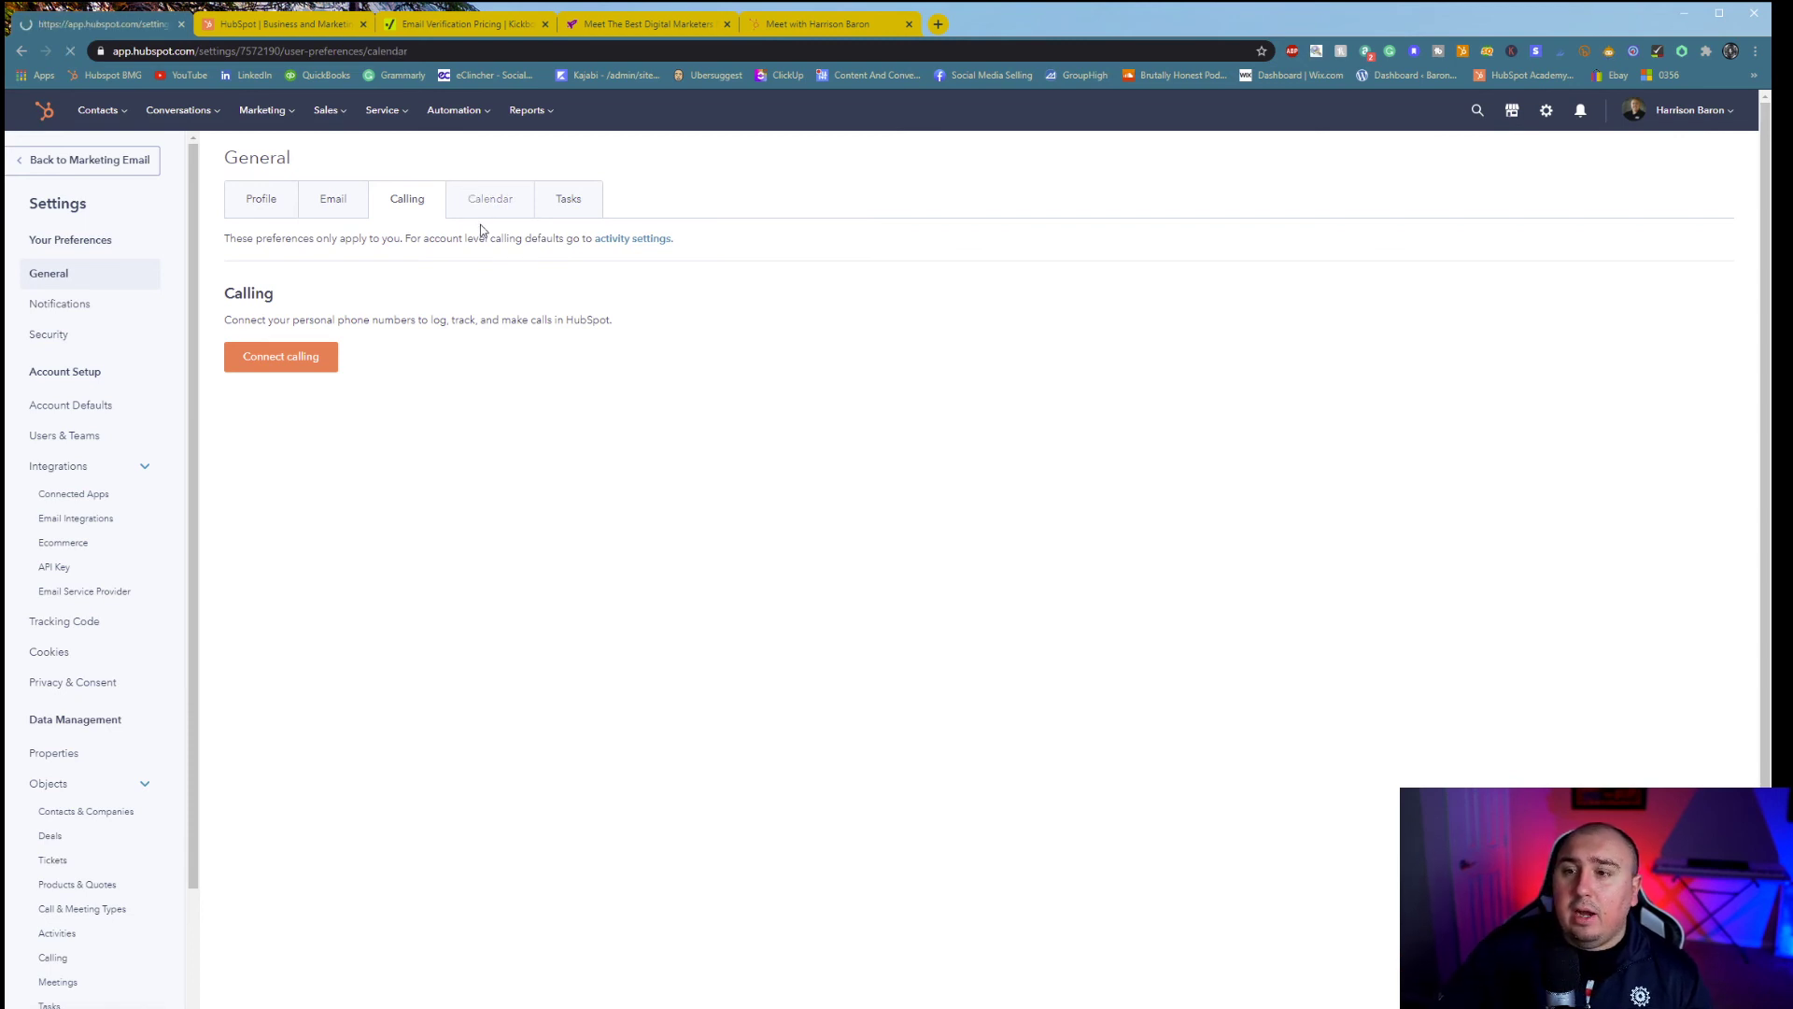
left_click(574, 198)
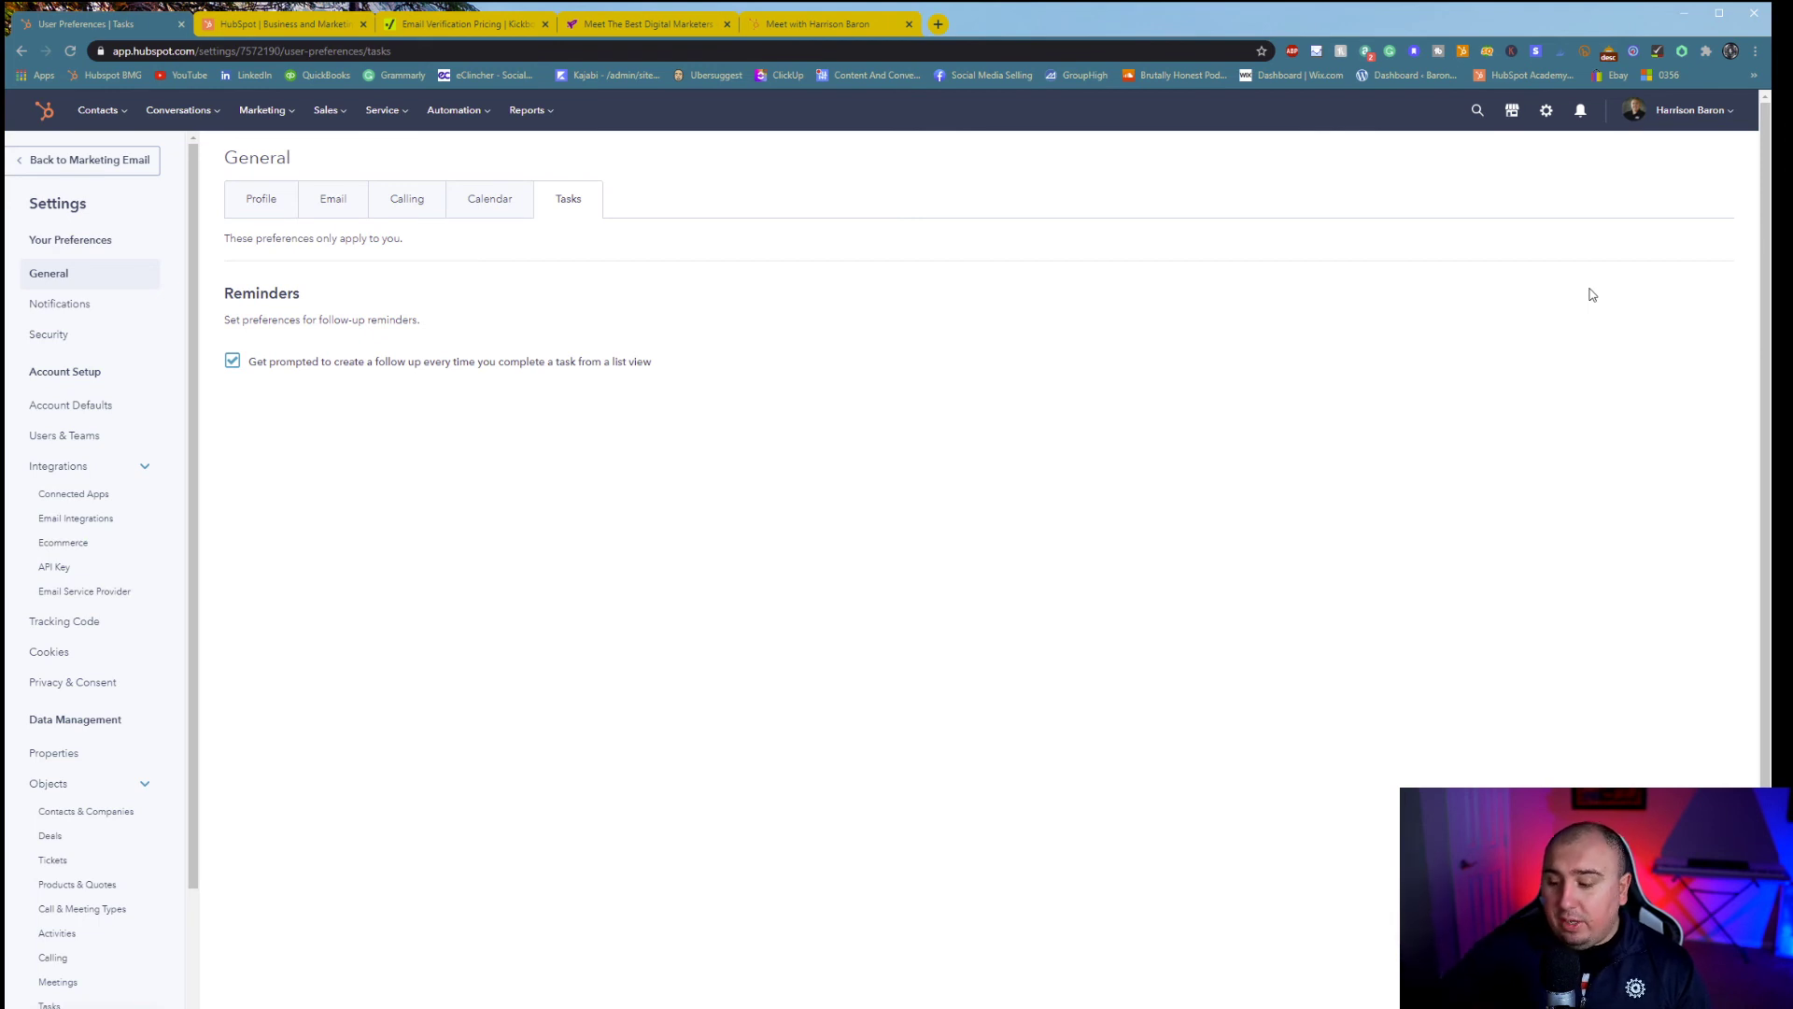
left_click(1714, 119)
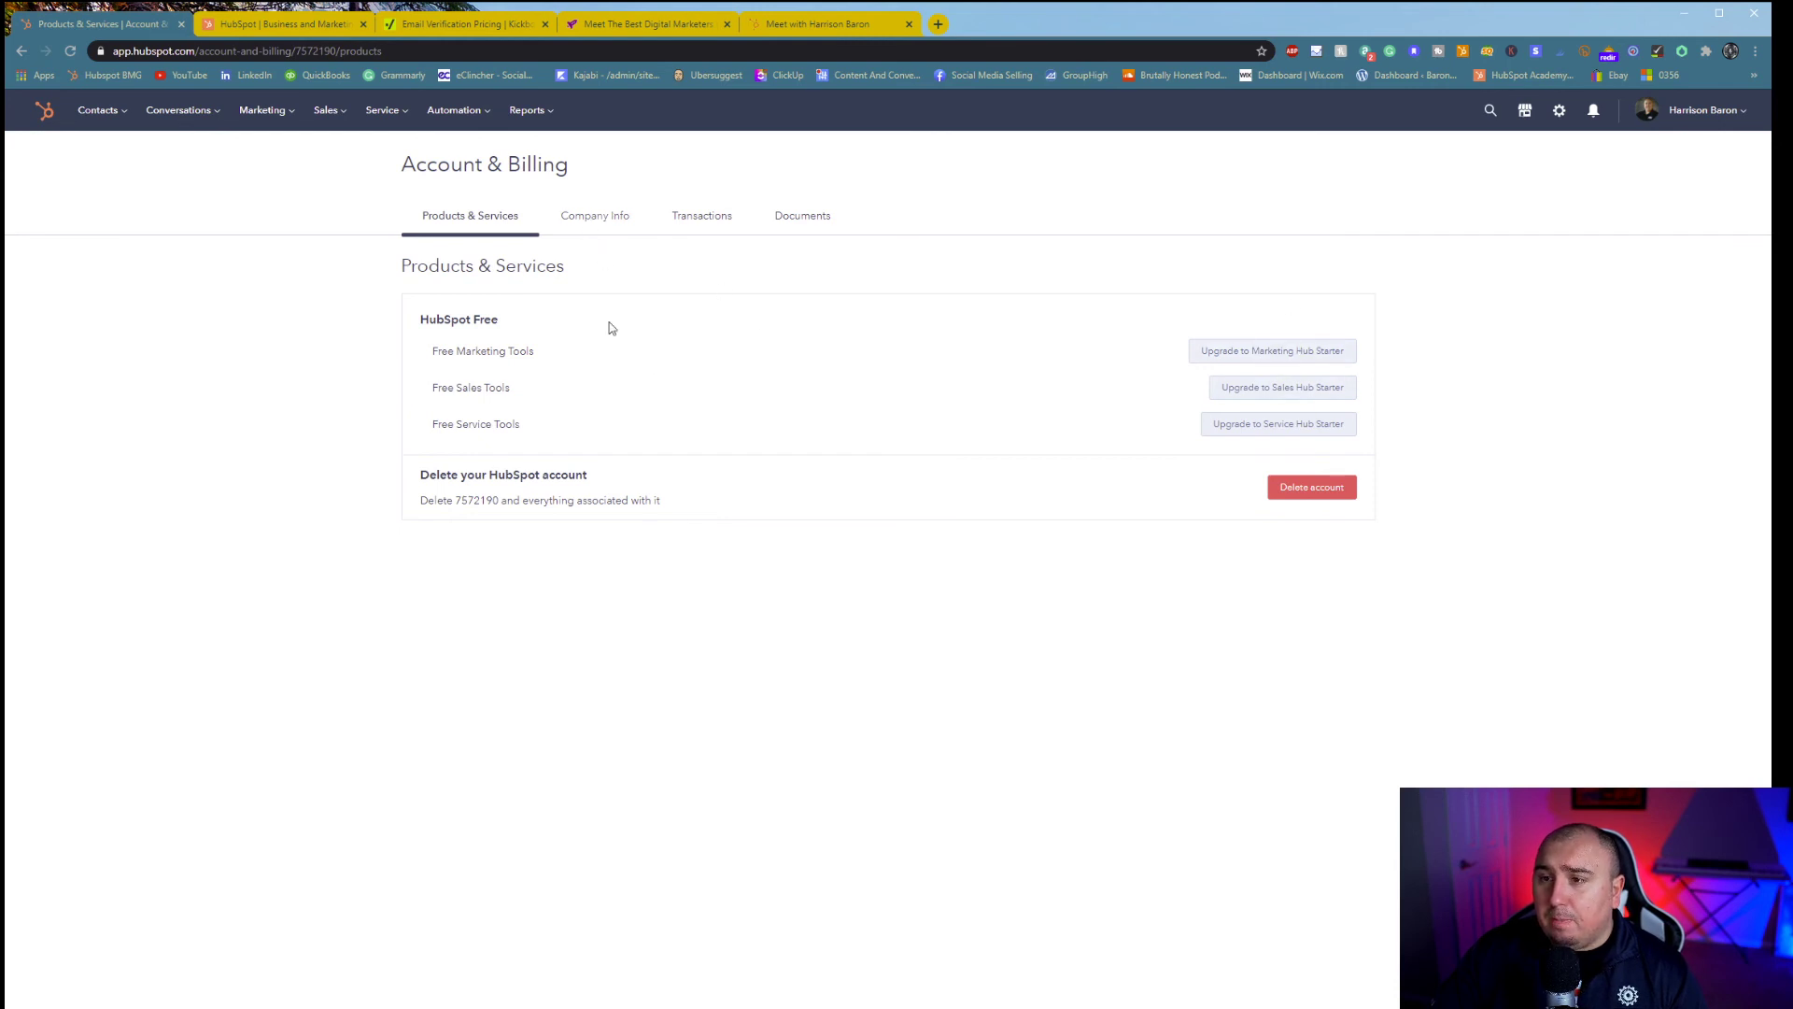
- Check Company Info's points-of-contact roles, including contacts available for Decision maker
left_click(592, 229)
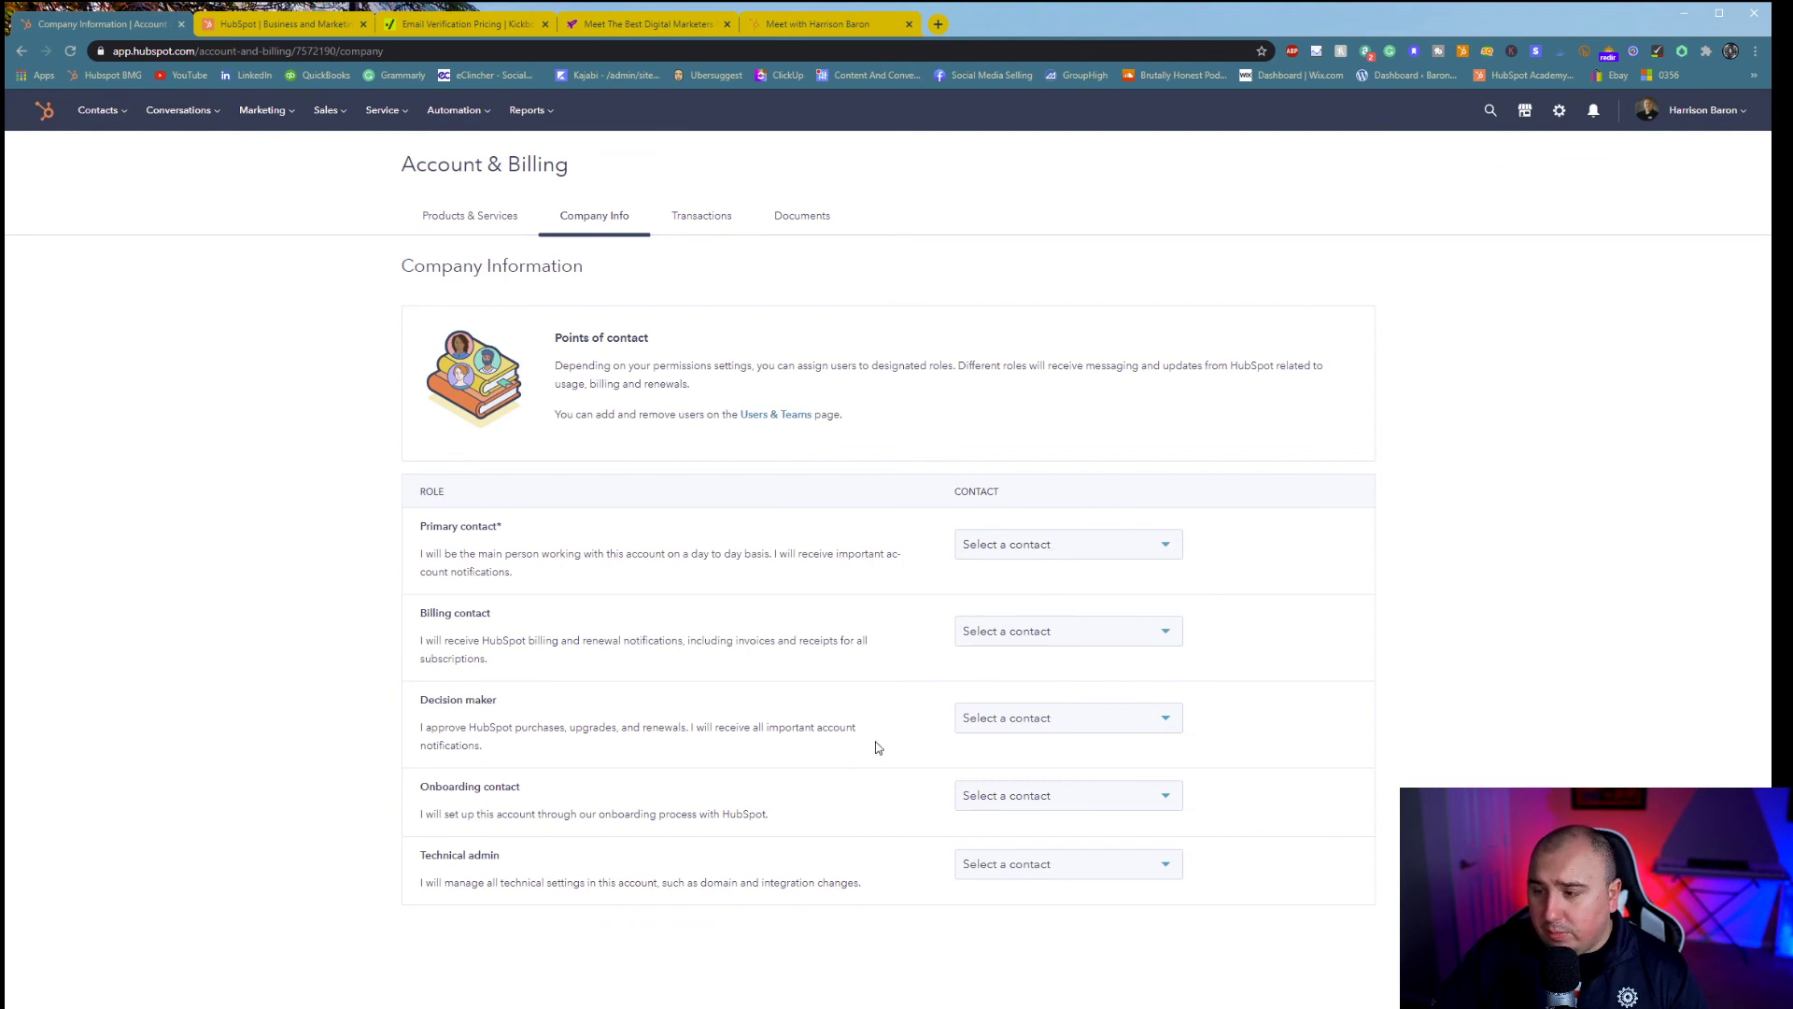
left_click(1035, 725)
left_click(605, 752)
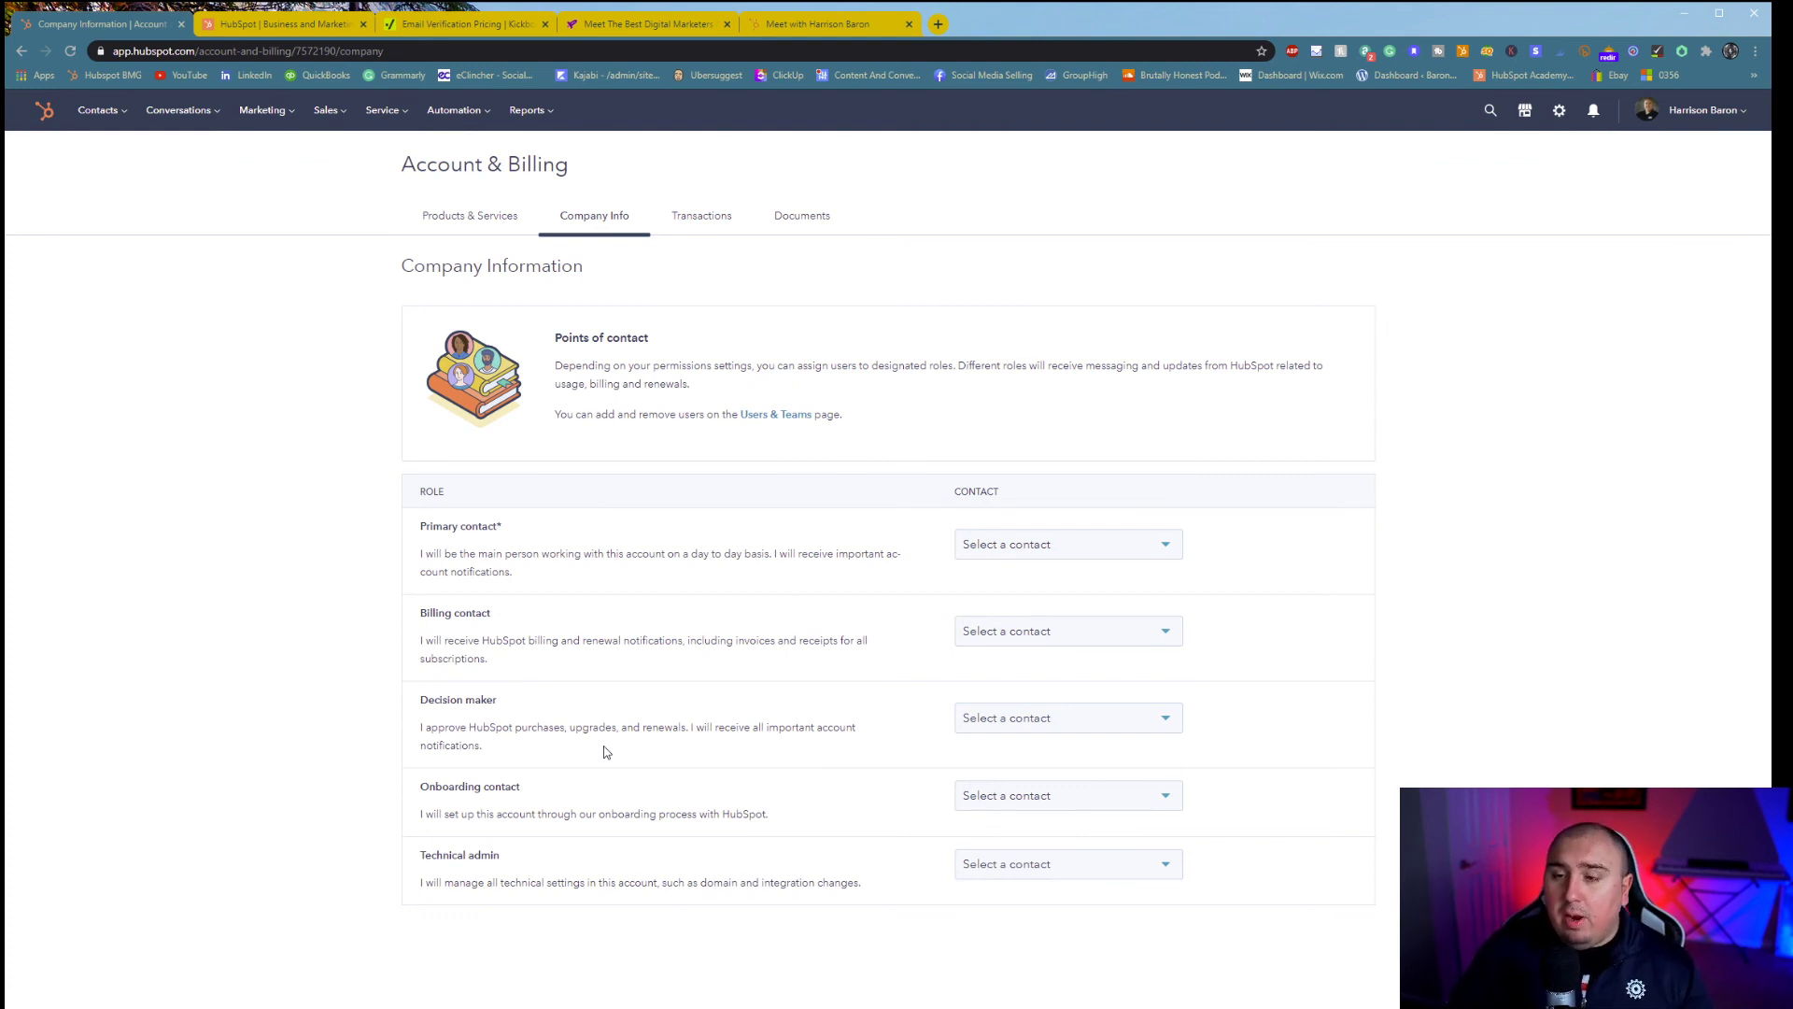
- View the empty Transactions tab and the Documents tab listing Terms of Service
left_click(674, 228)
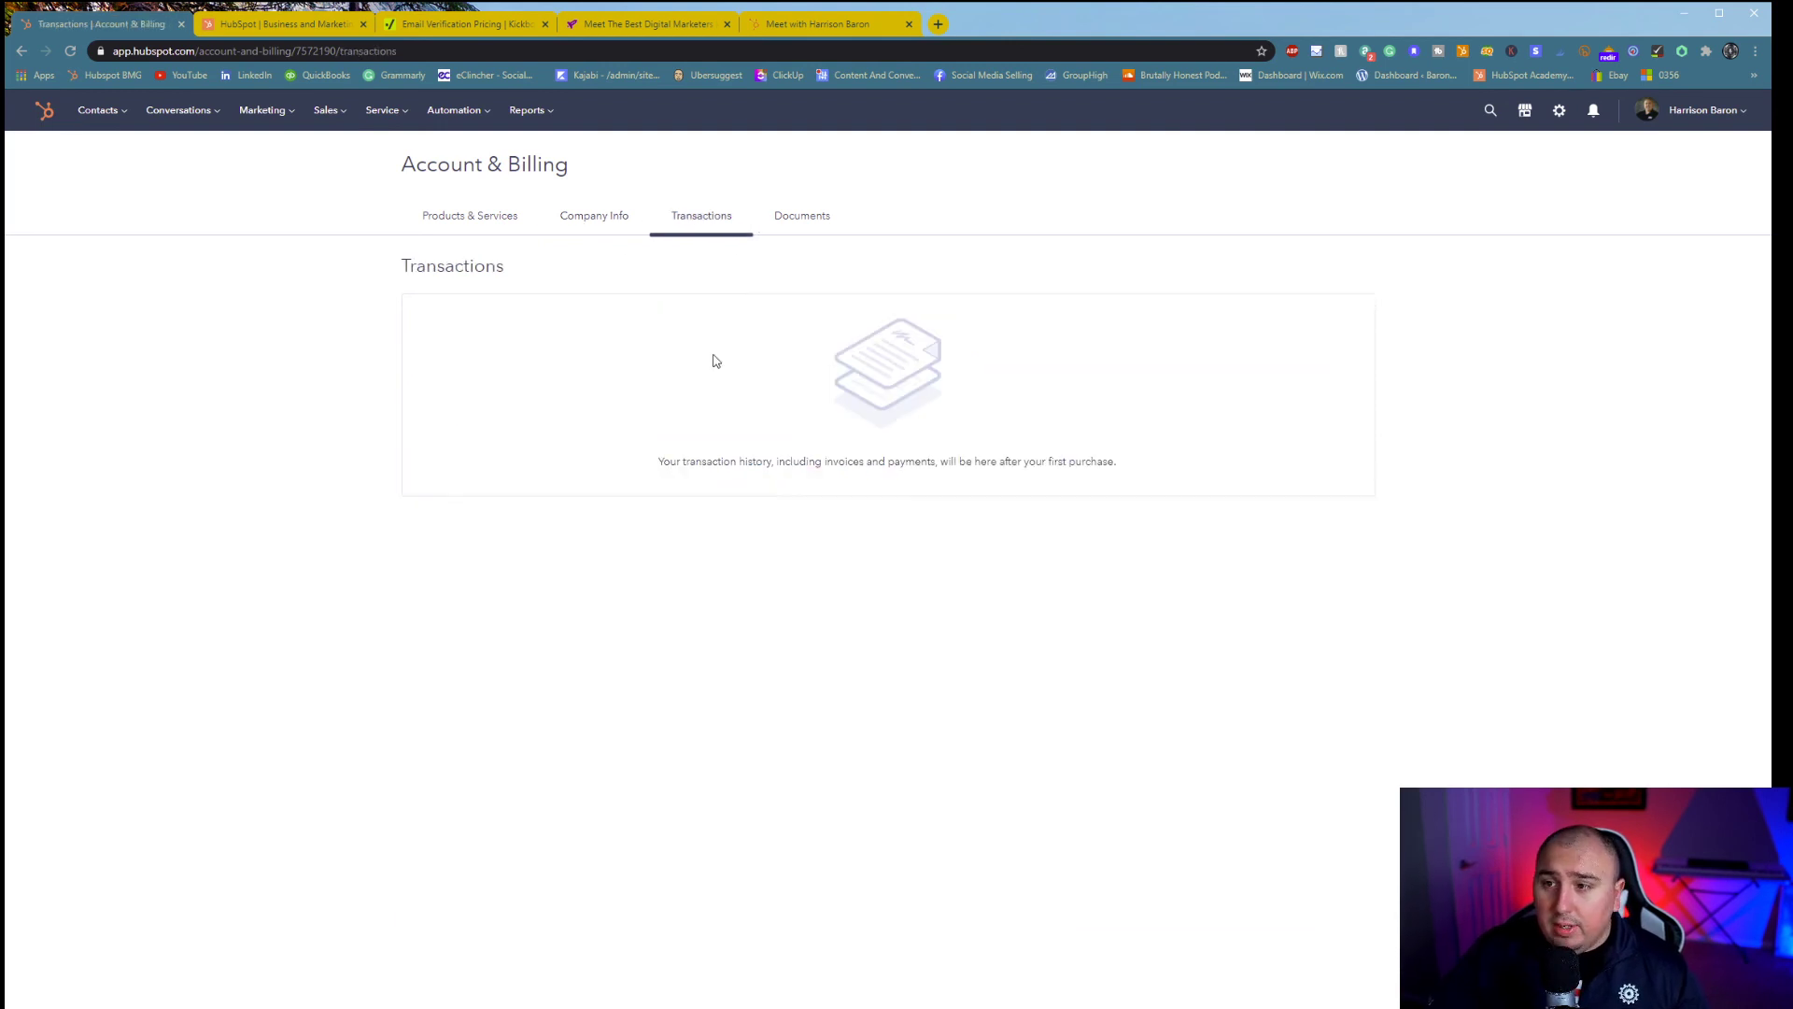
left_click(804, 220)
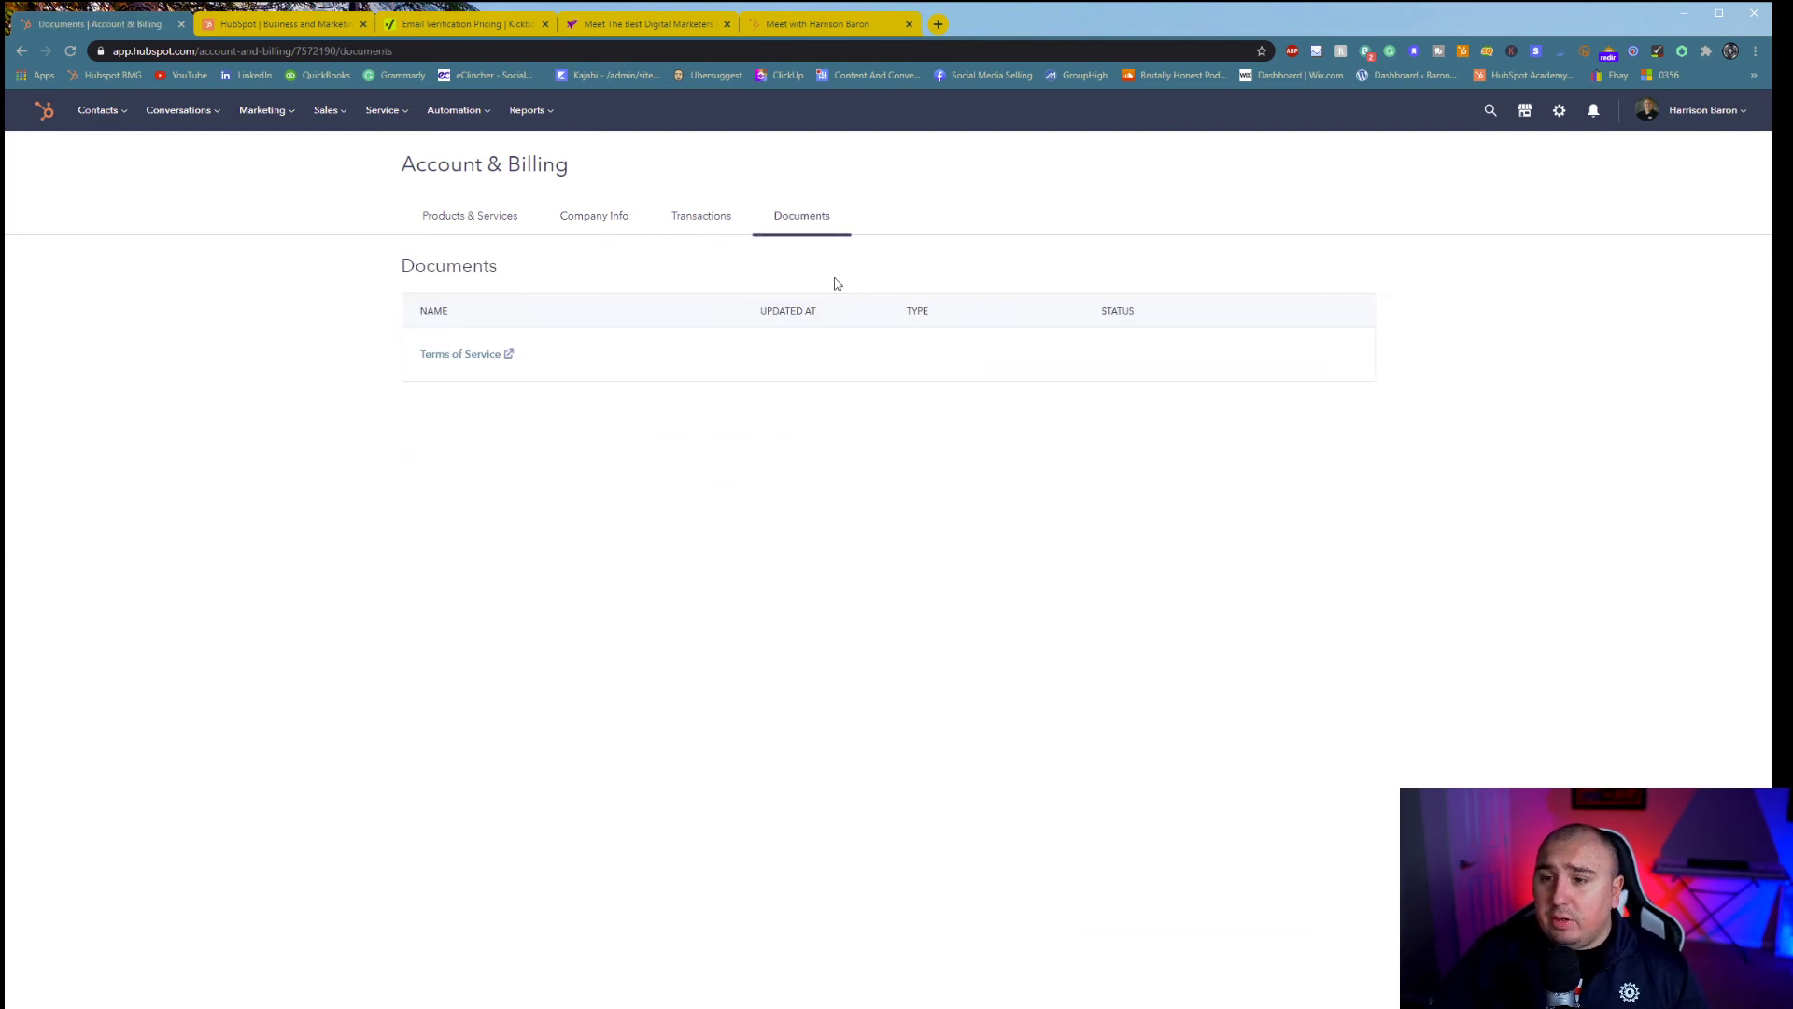
left_click(1678, 114)
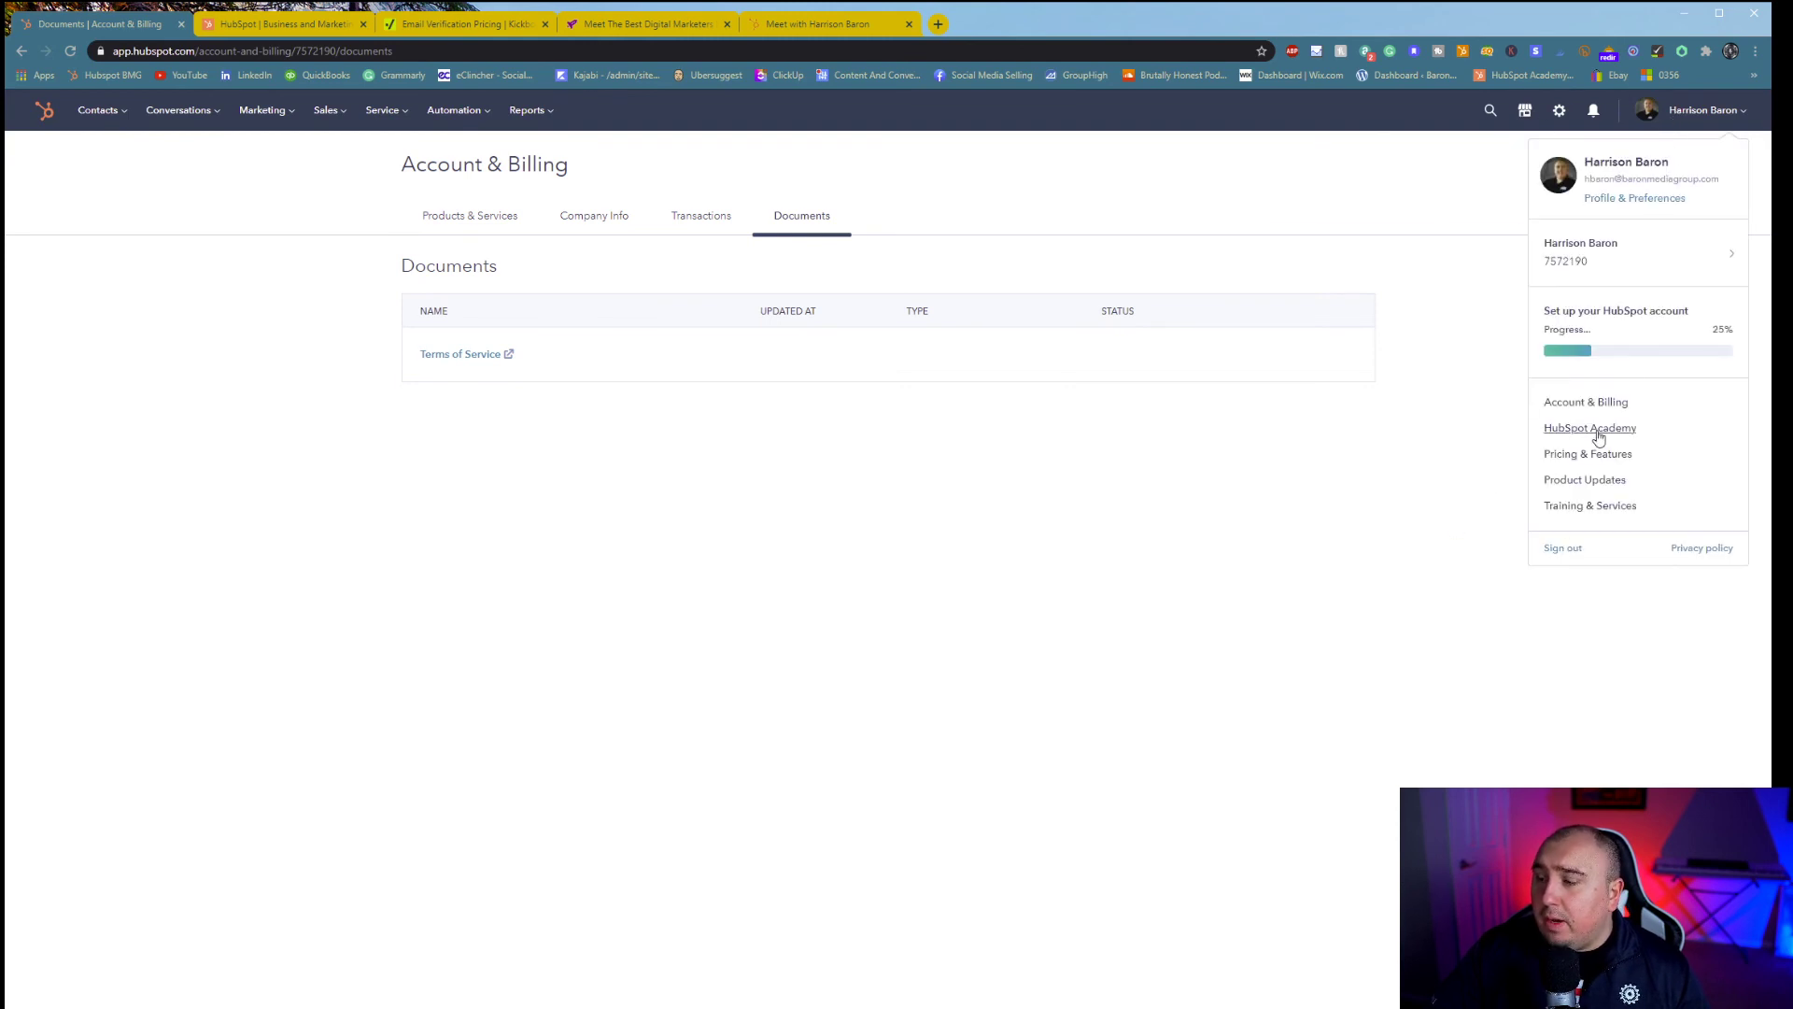
- Scroll through the HubSpot Academy catalog, then go to Pricing & Features
left_click(1599, 437)
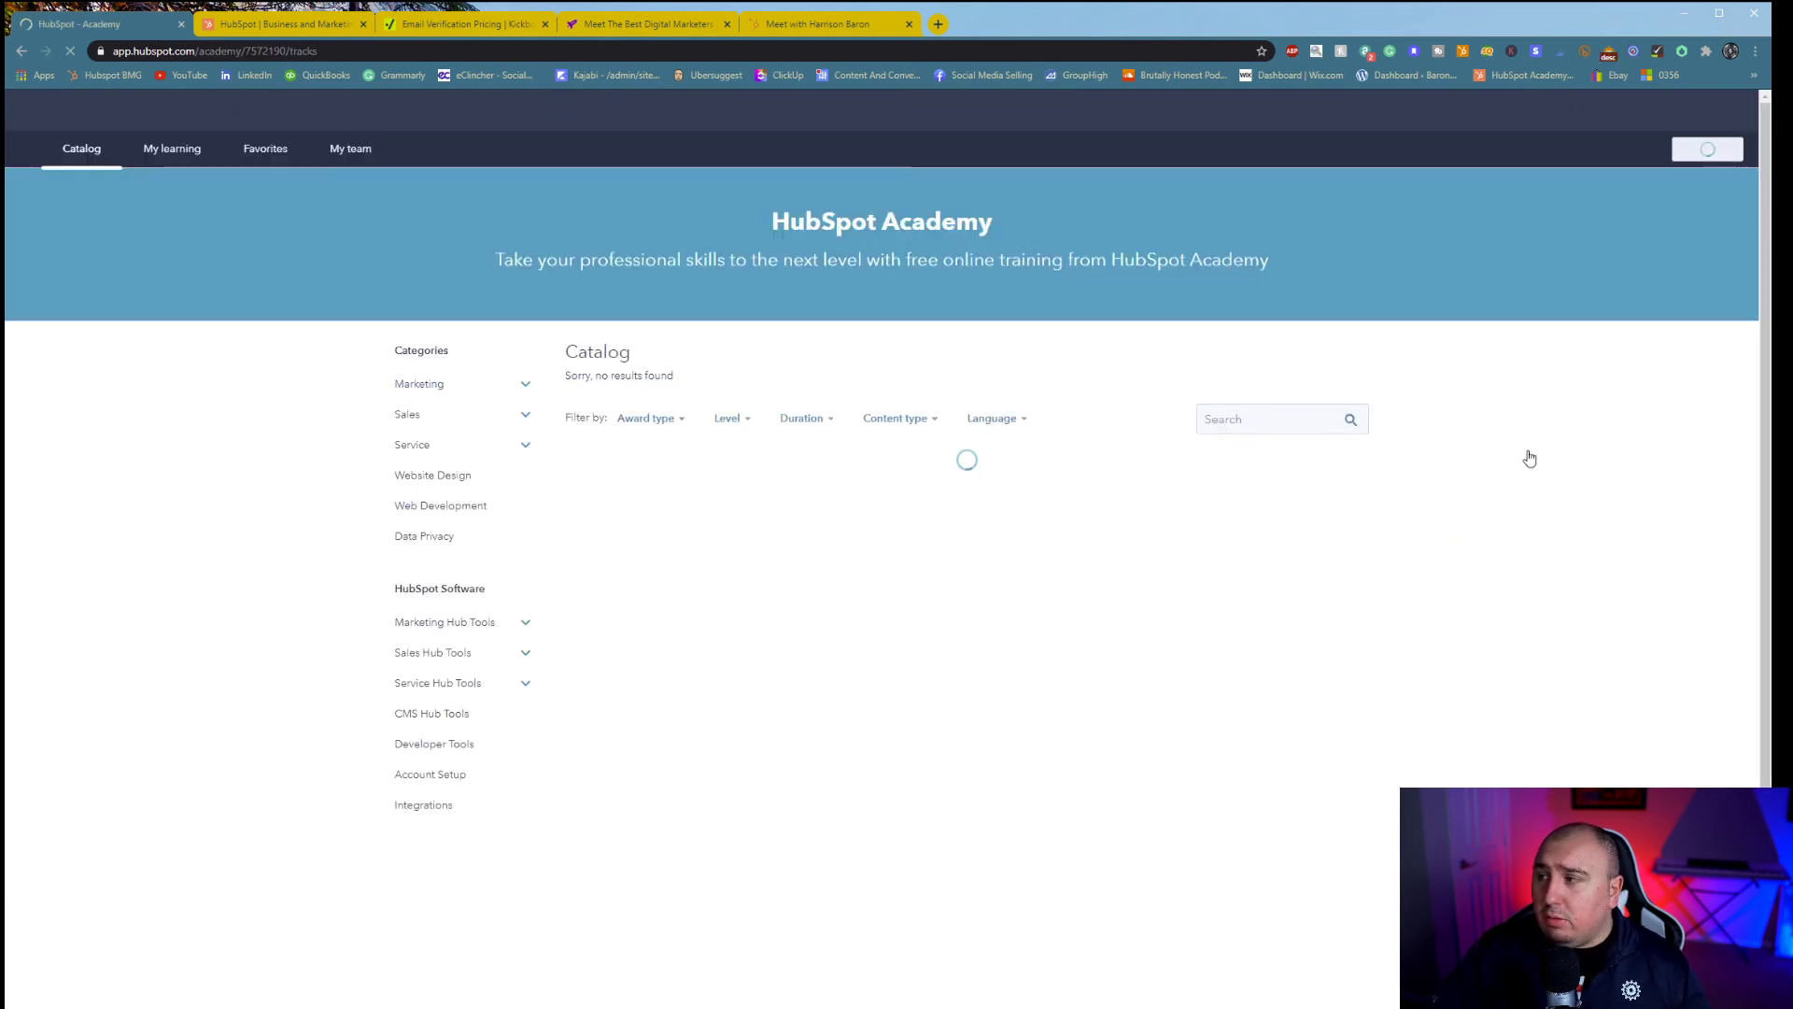
scroll(1497, 481, "down", 2)
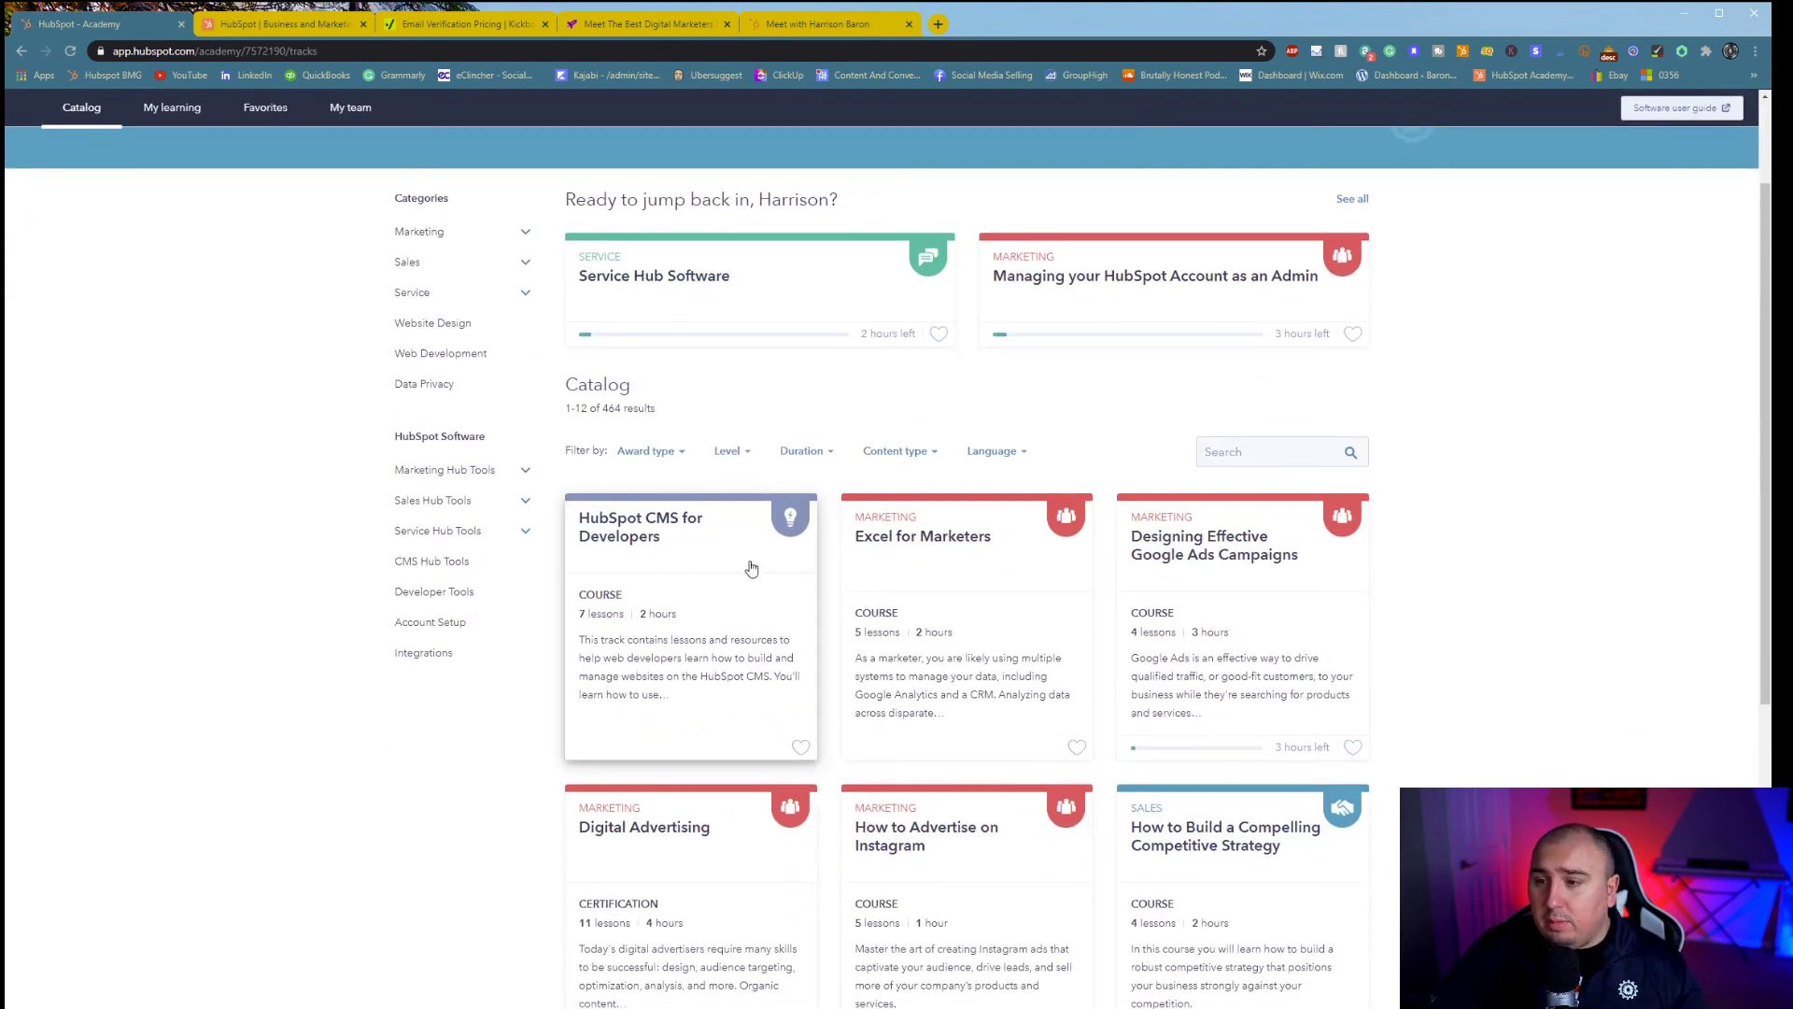
scroll(751, 568, "down", 2)
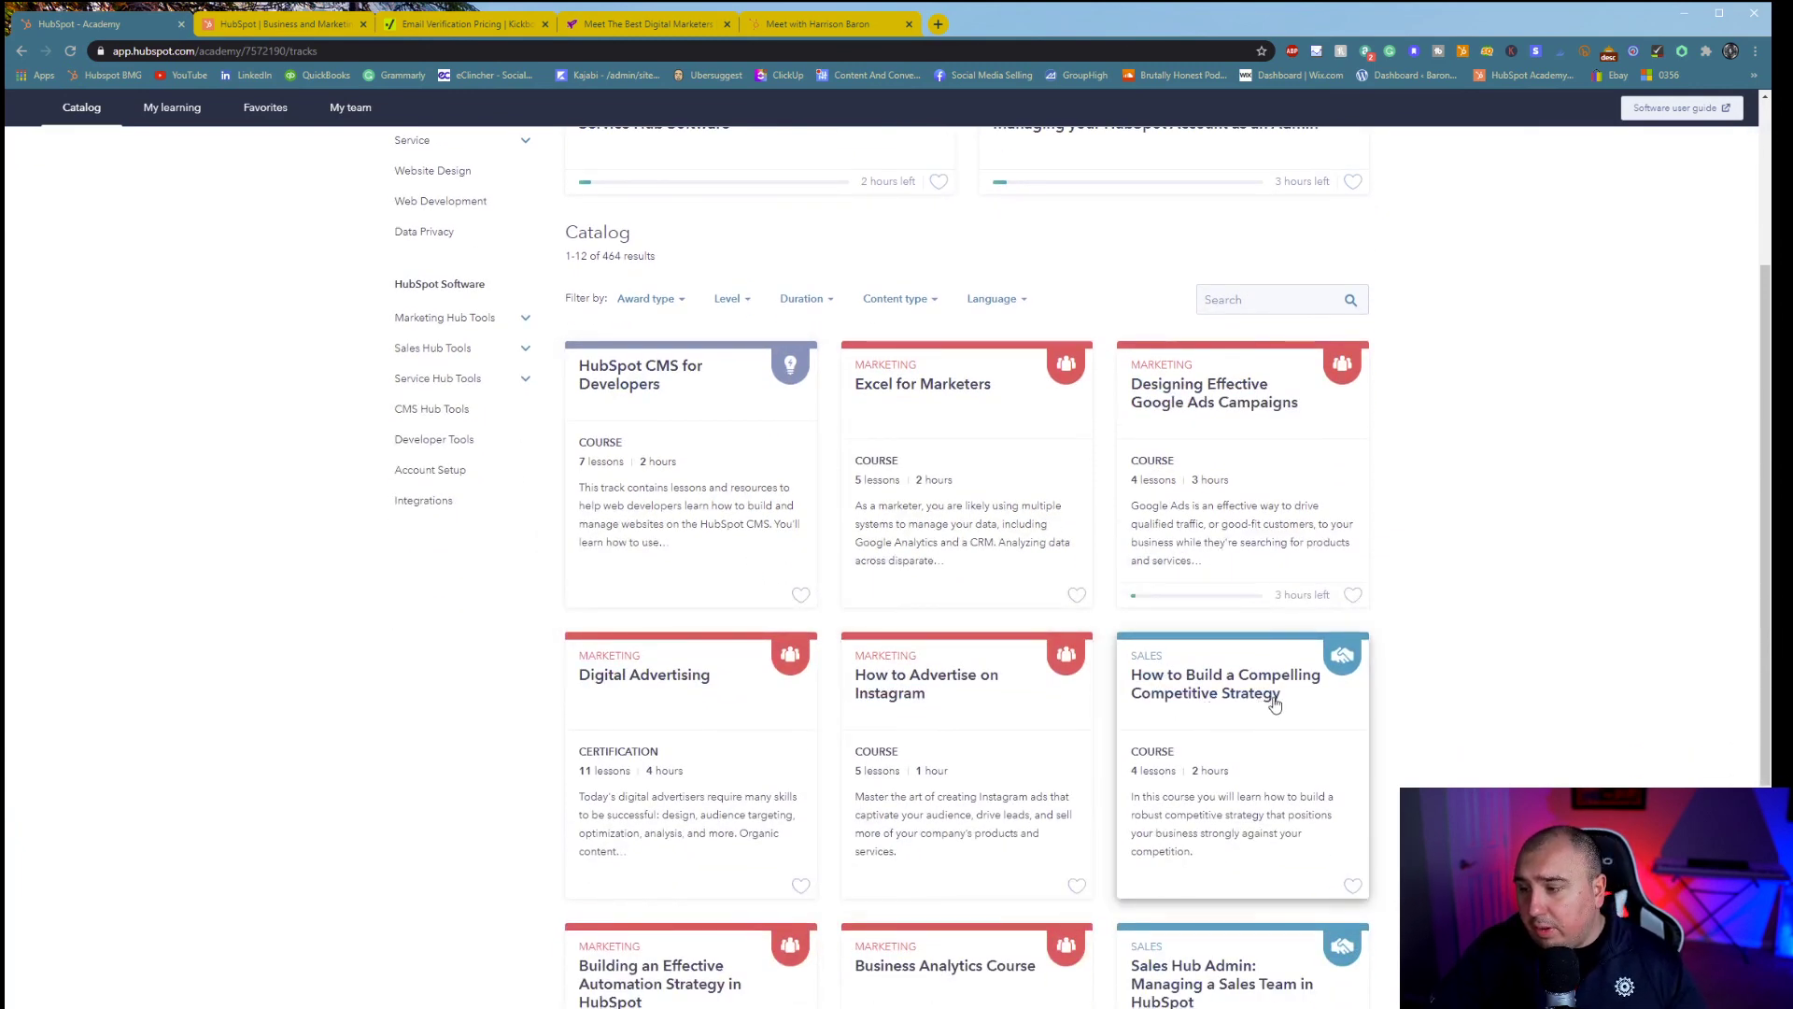
scroll(1438, 503, "up", 4)
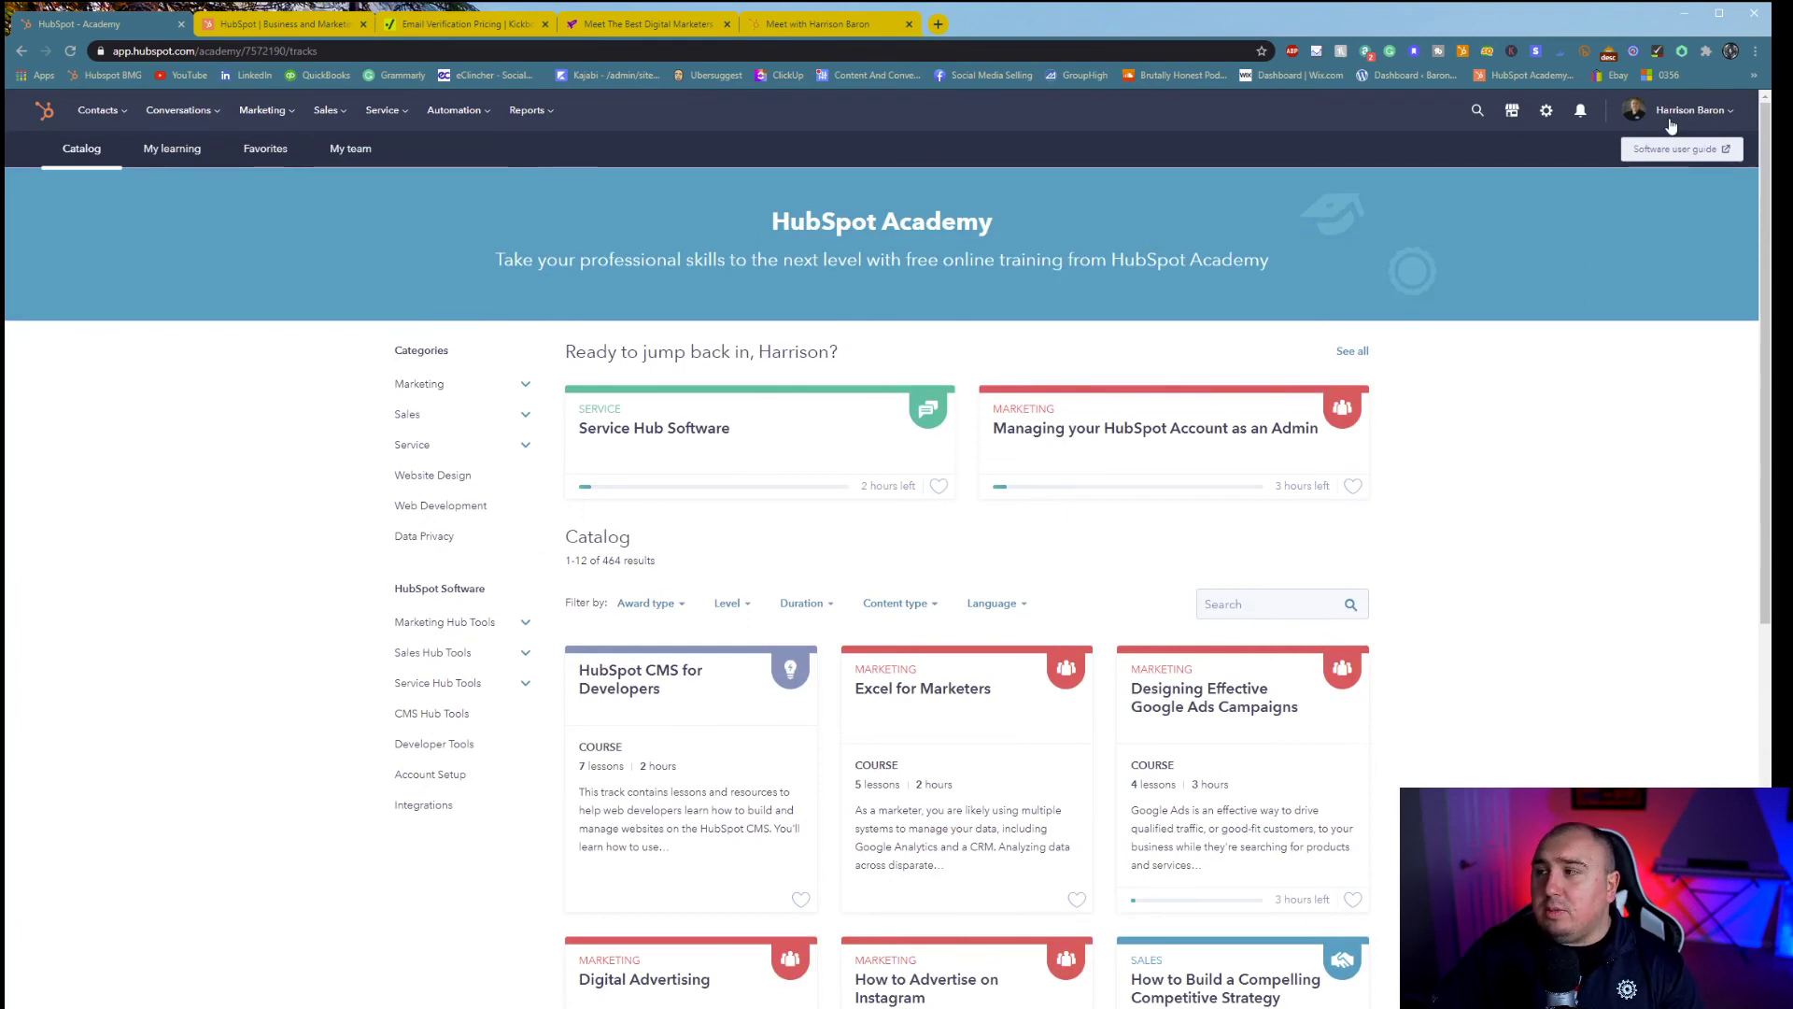
left_click(1713, 112)
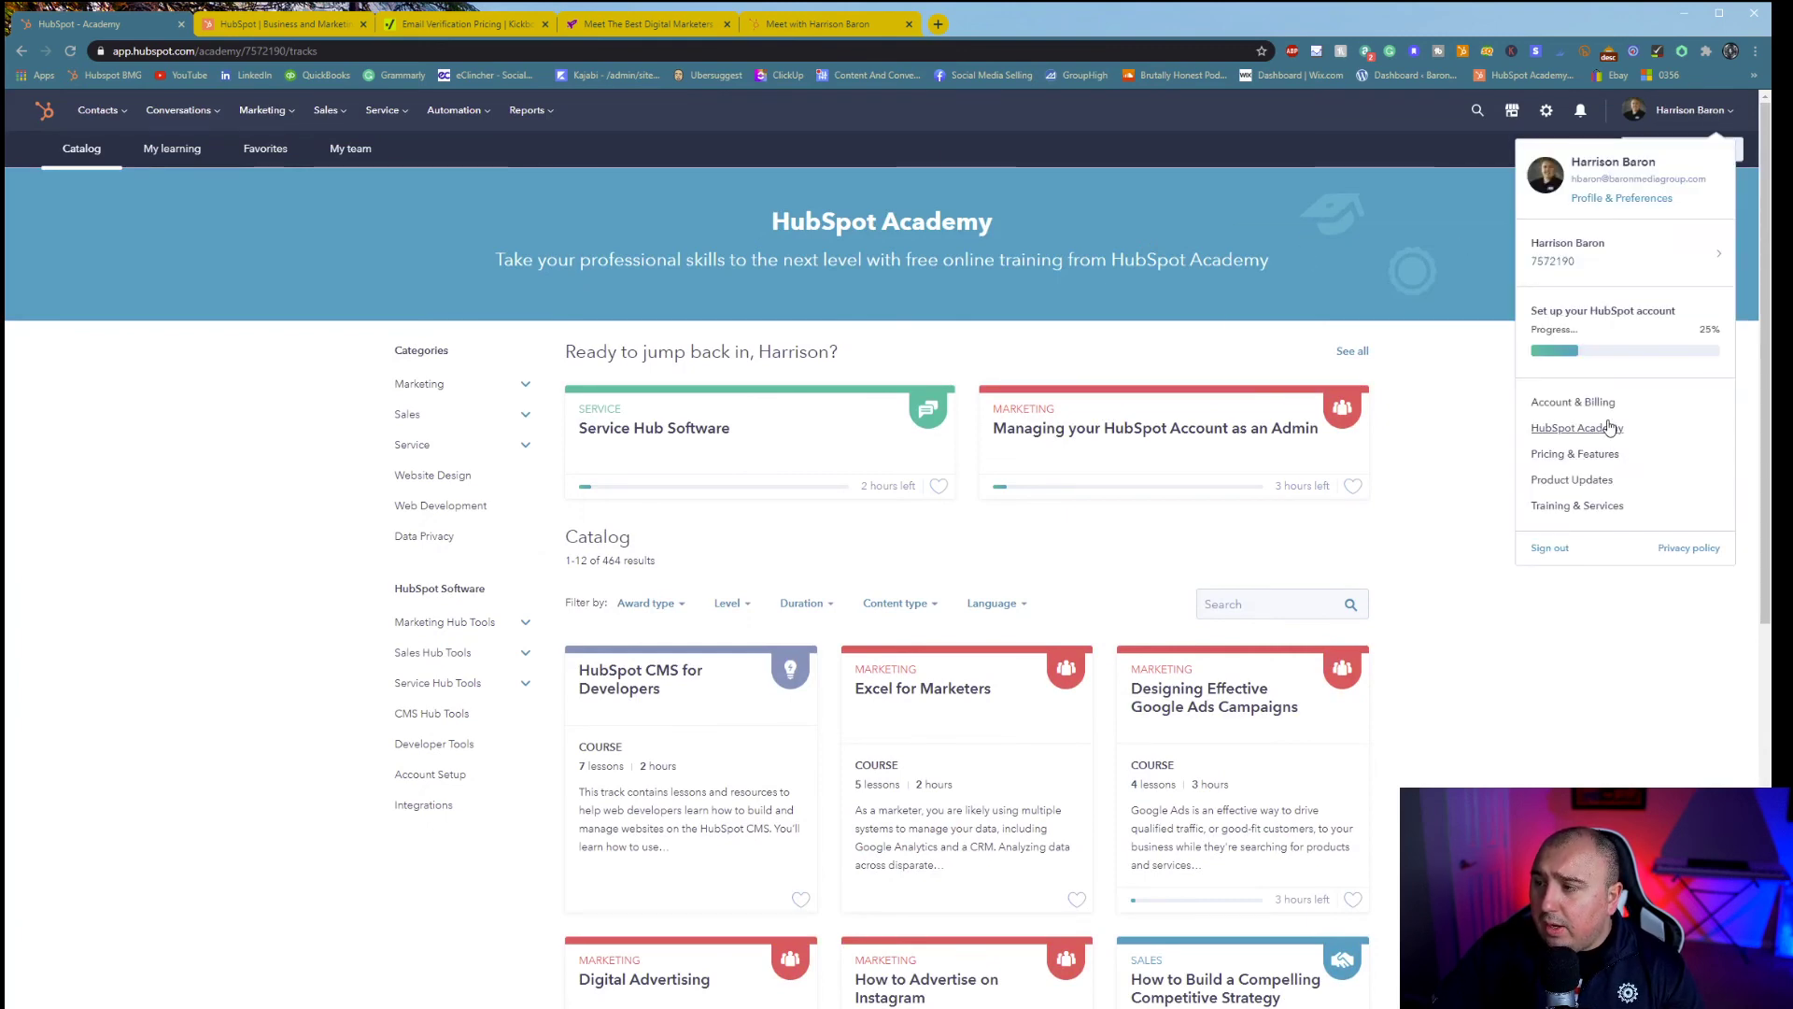
left_click(1588, 454)
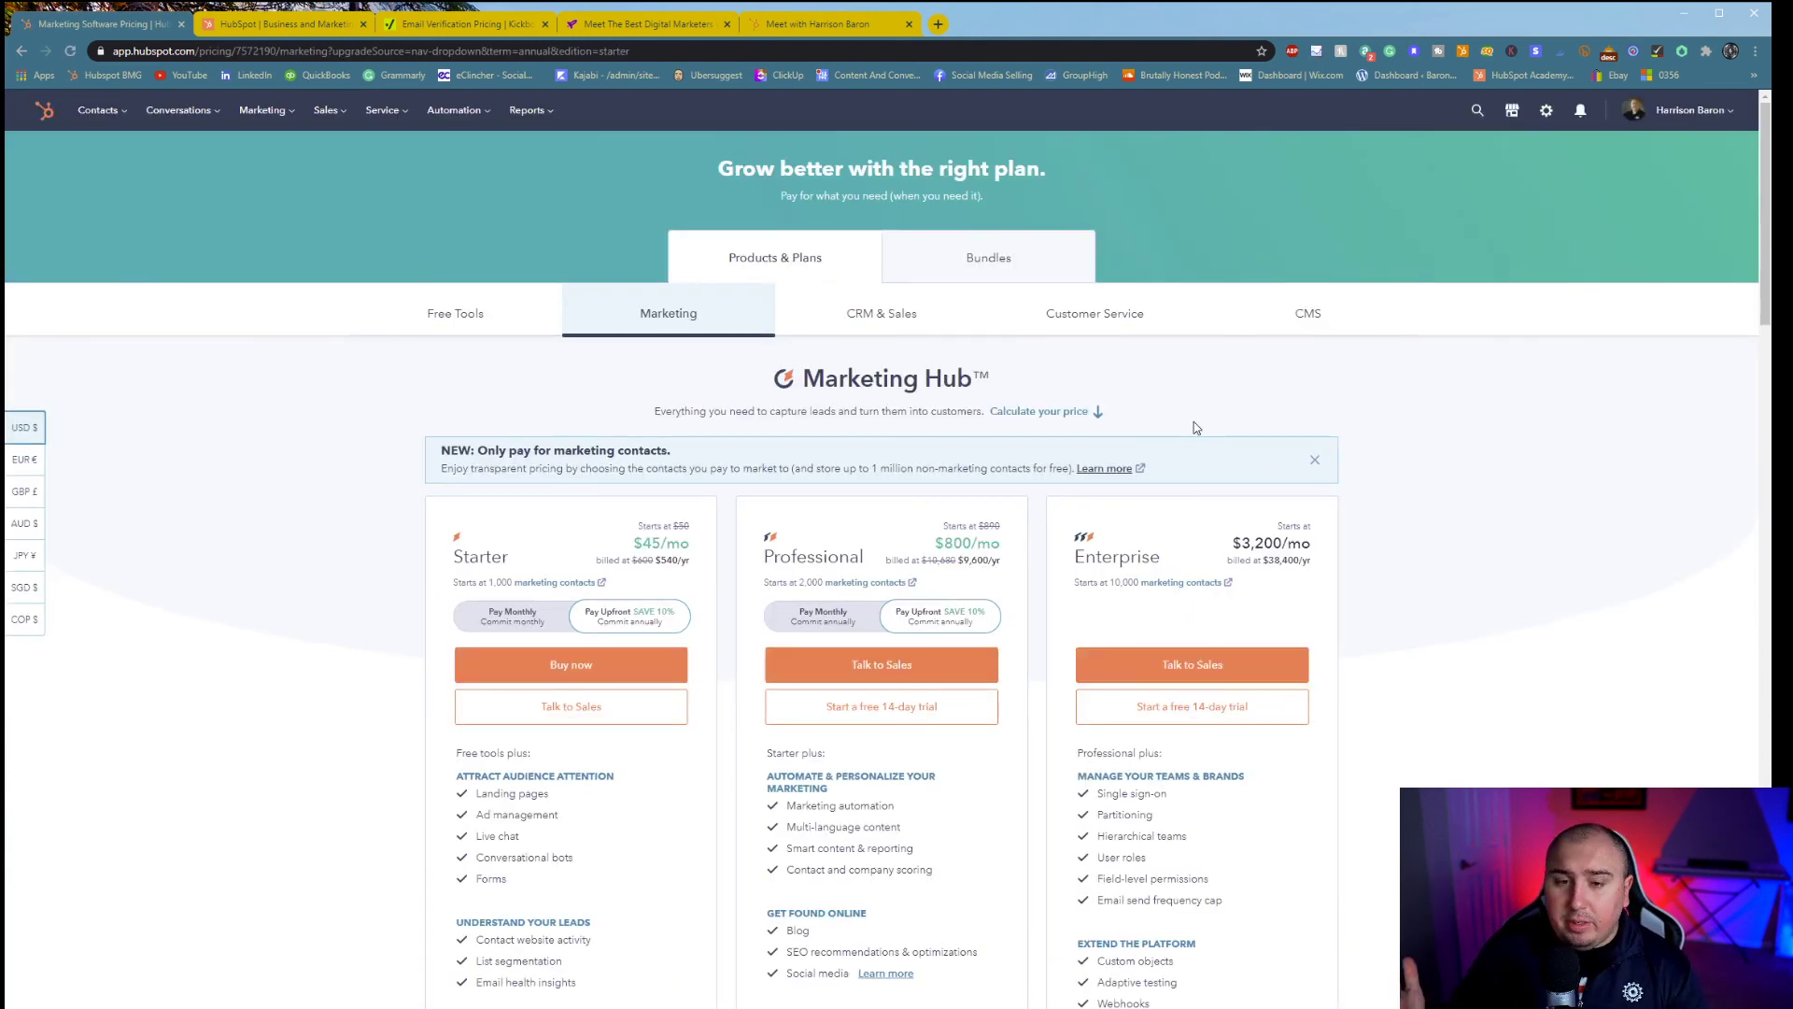
- Compare Marketing Hub prices, highlighting Professional $800/mo and Starter $45/mo
scroll(1522, 614, "down", 3)
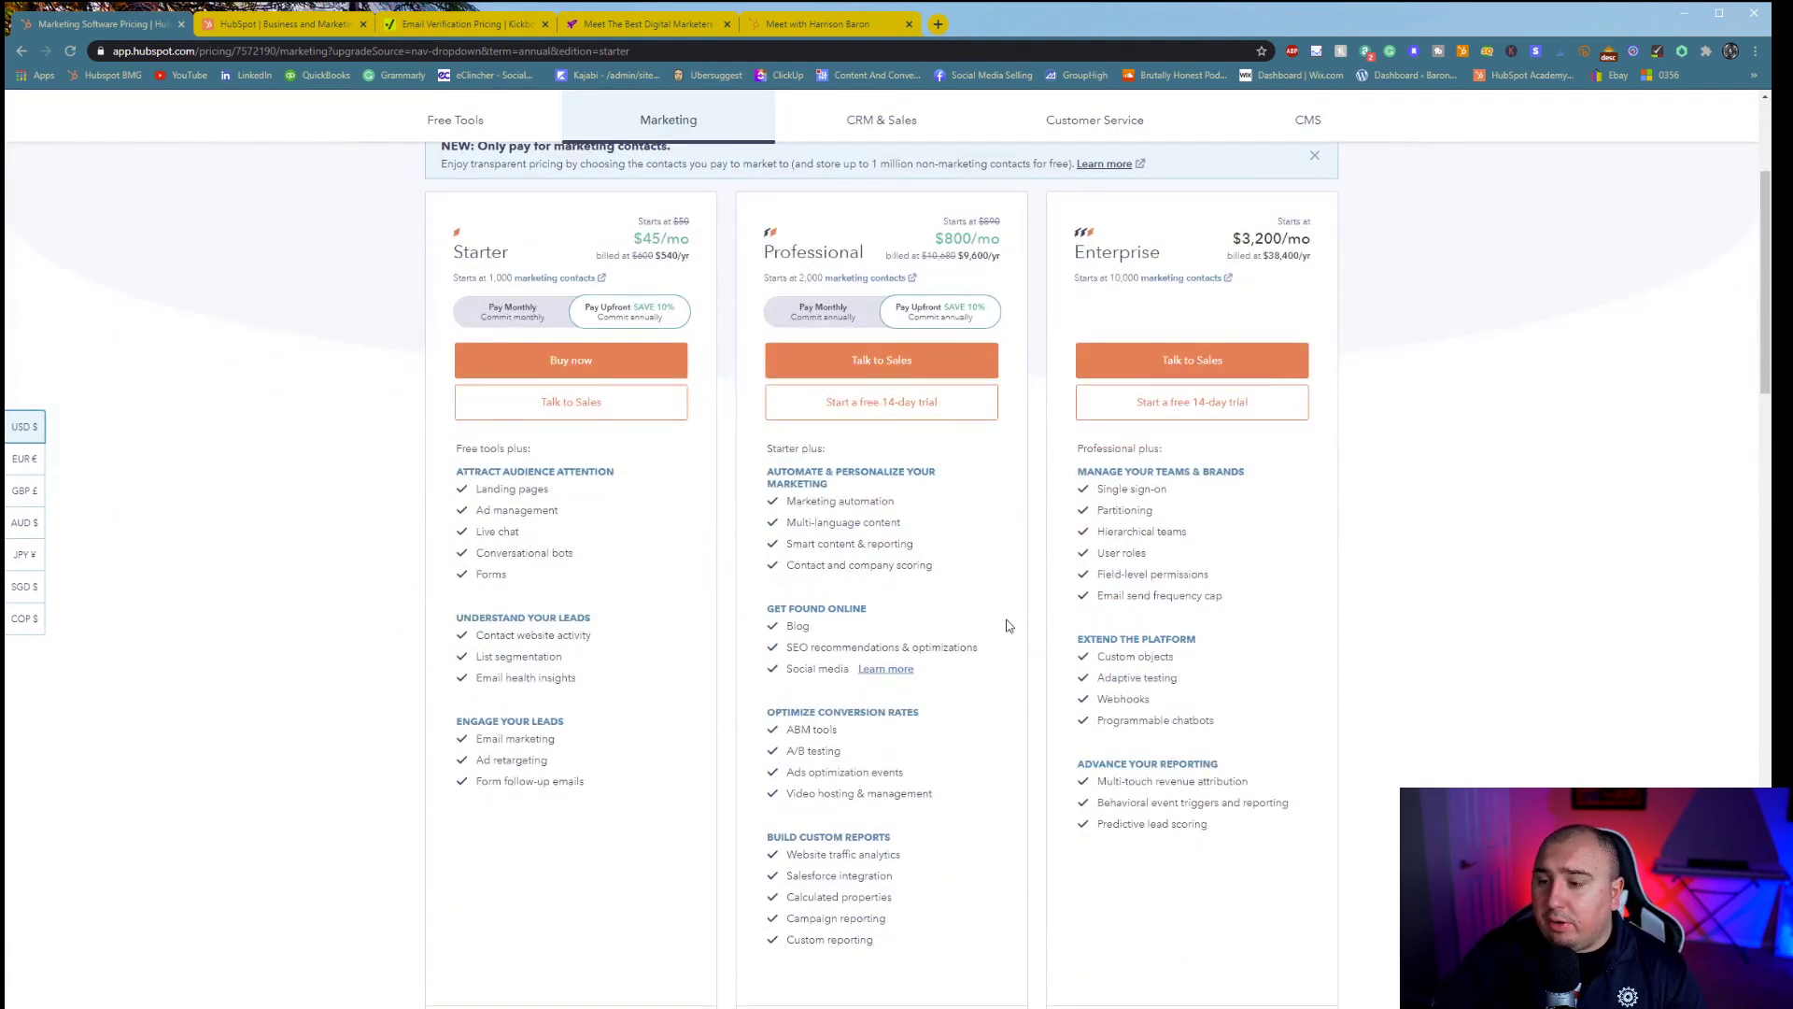
scroll(1410, 822, "up", 1)
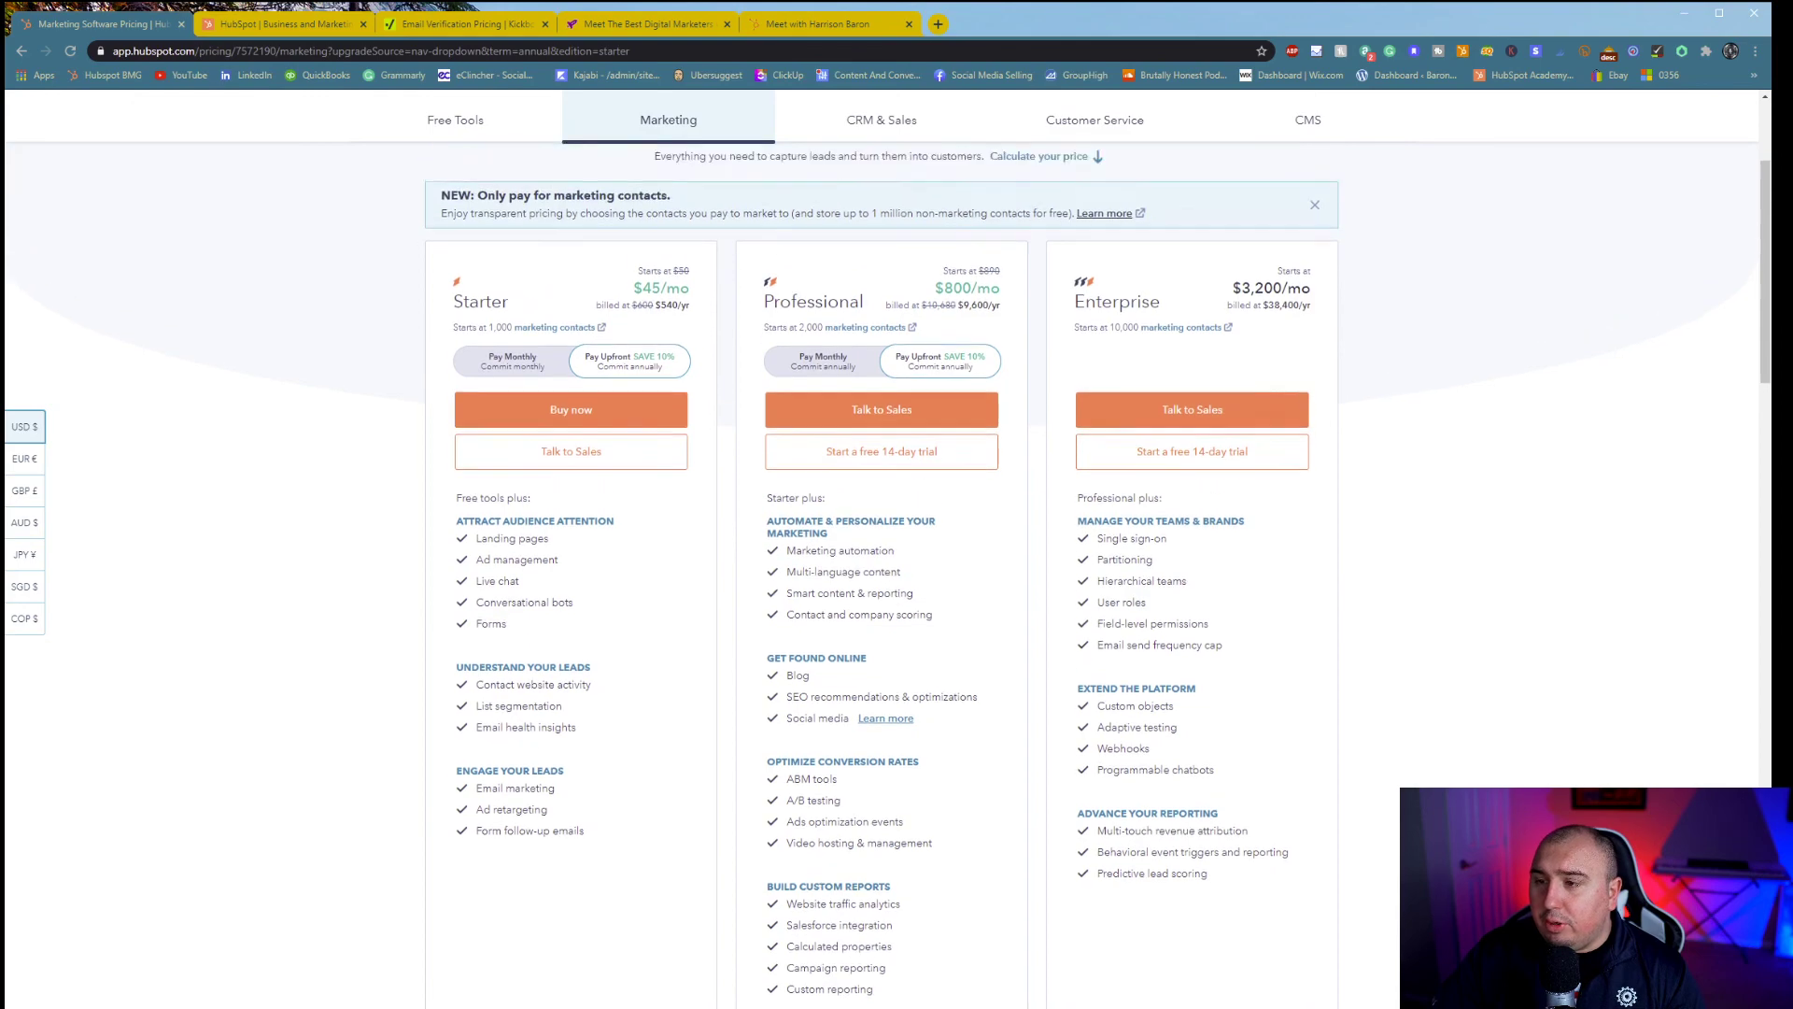
scroll(1411, 822, "down", 6)
scroll(1410, 822, "up", 8)
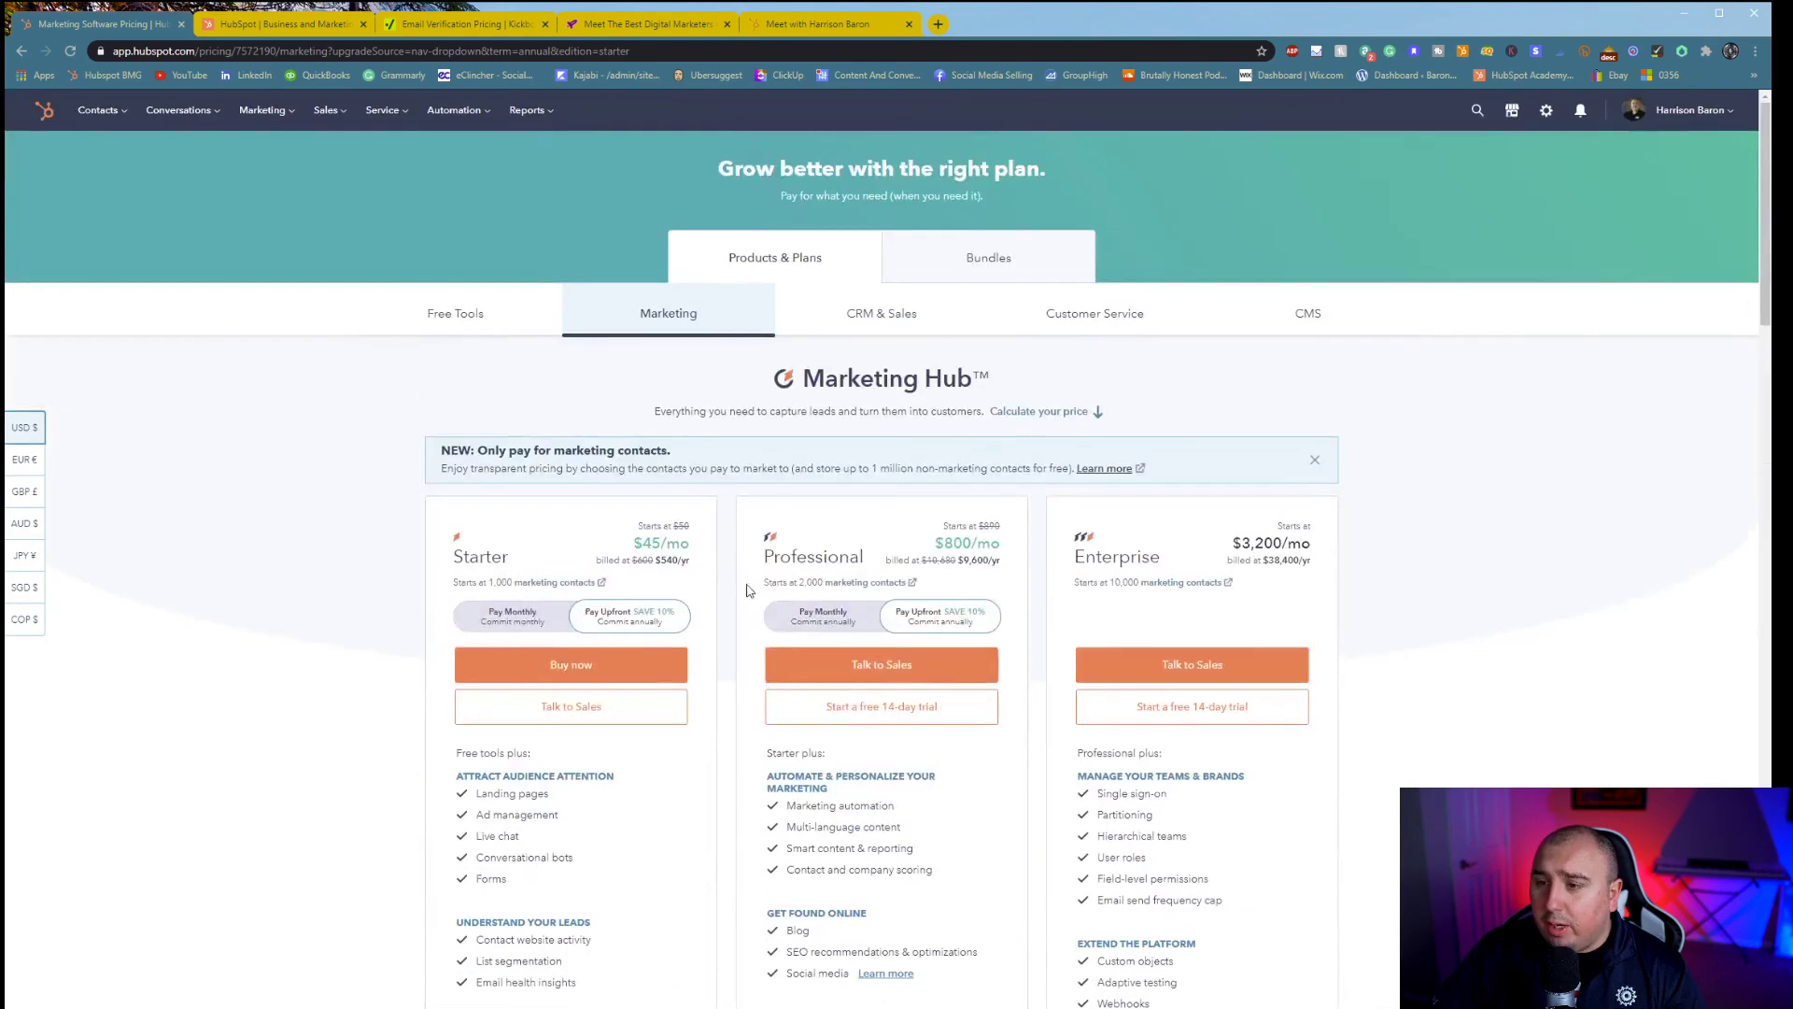
left_click_drag(935, 544, 998, 551)
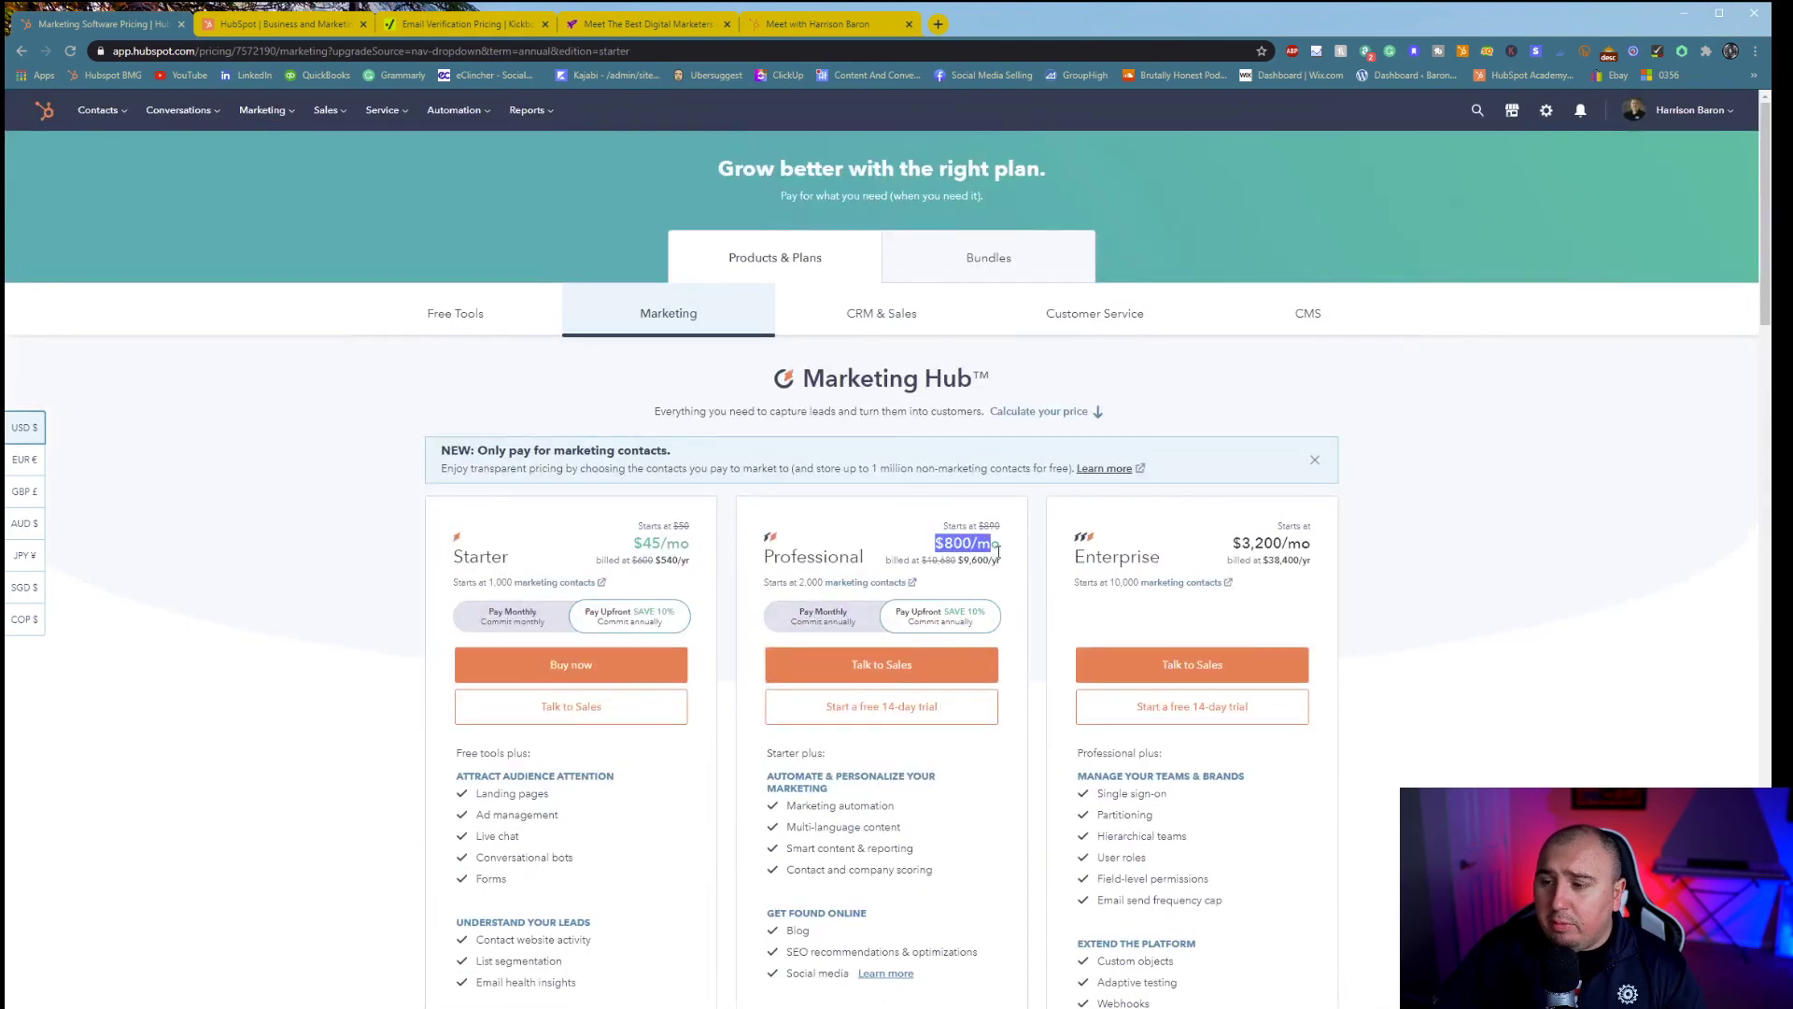
left_click(999, 560)
left_click_drag(639, 544, 672, 534)
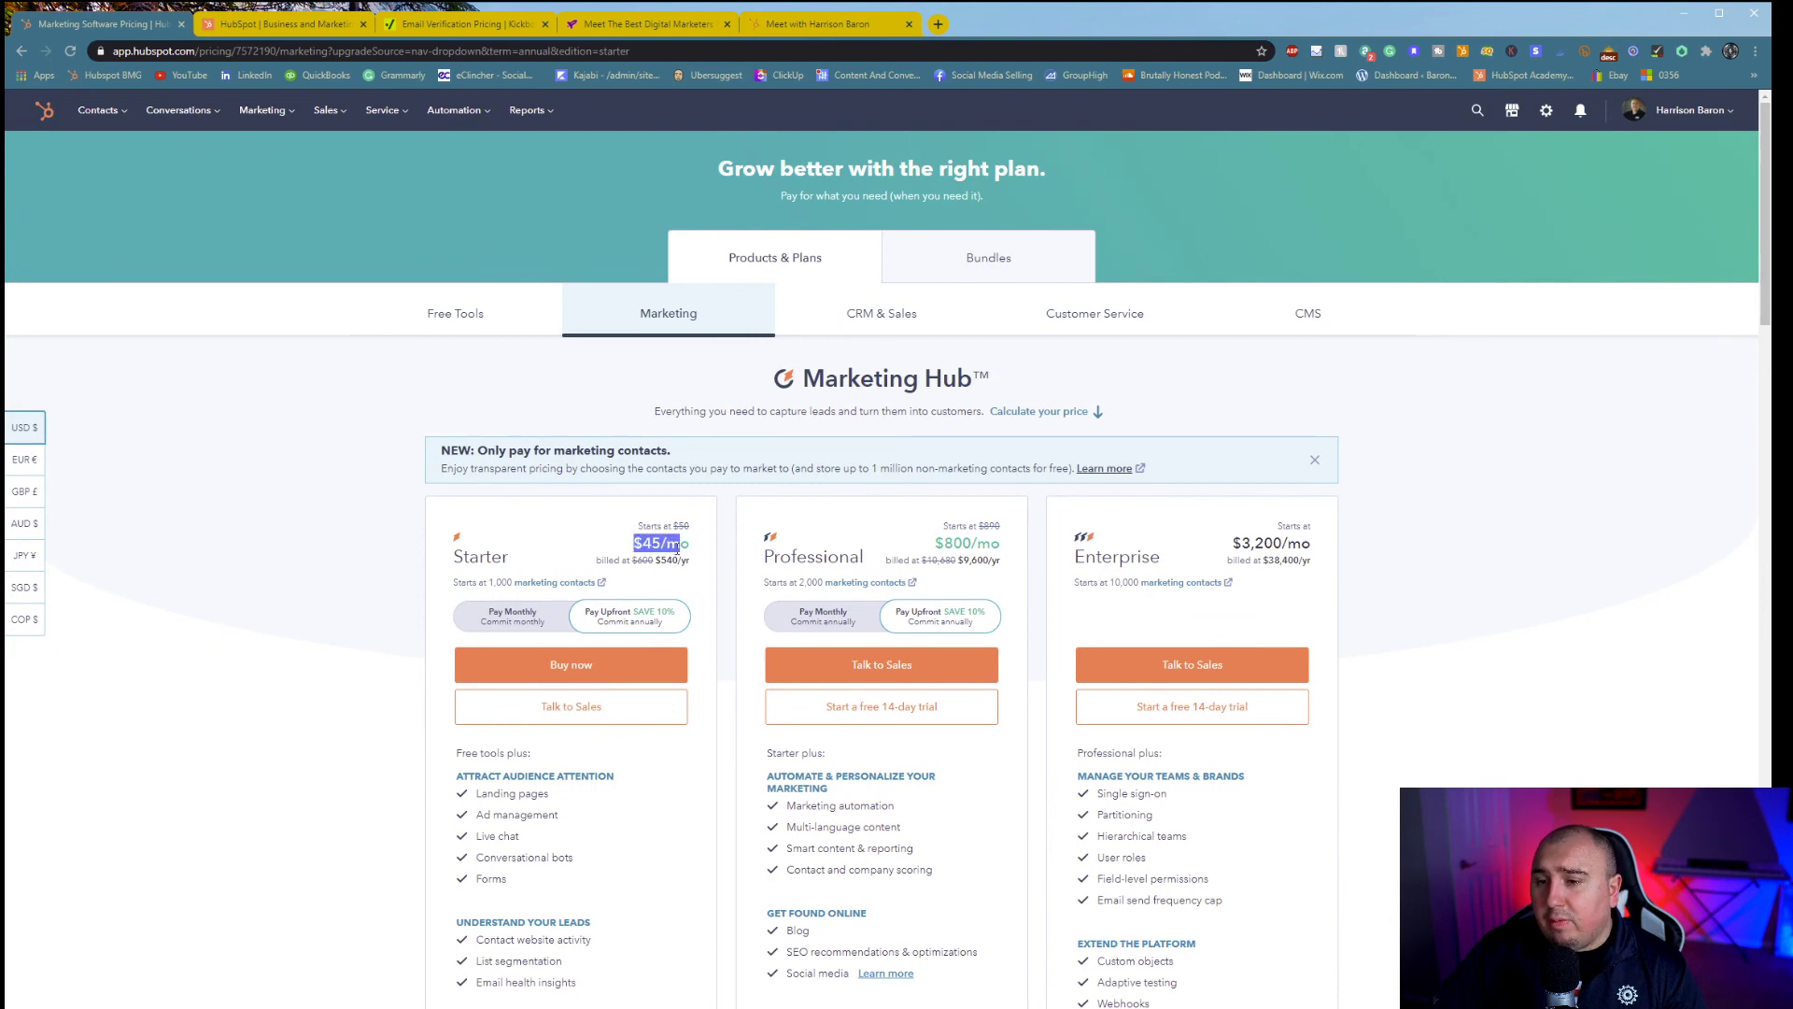
scroll(642, 581, "down", 3)
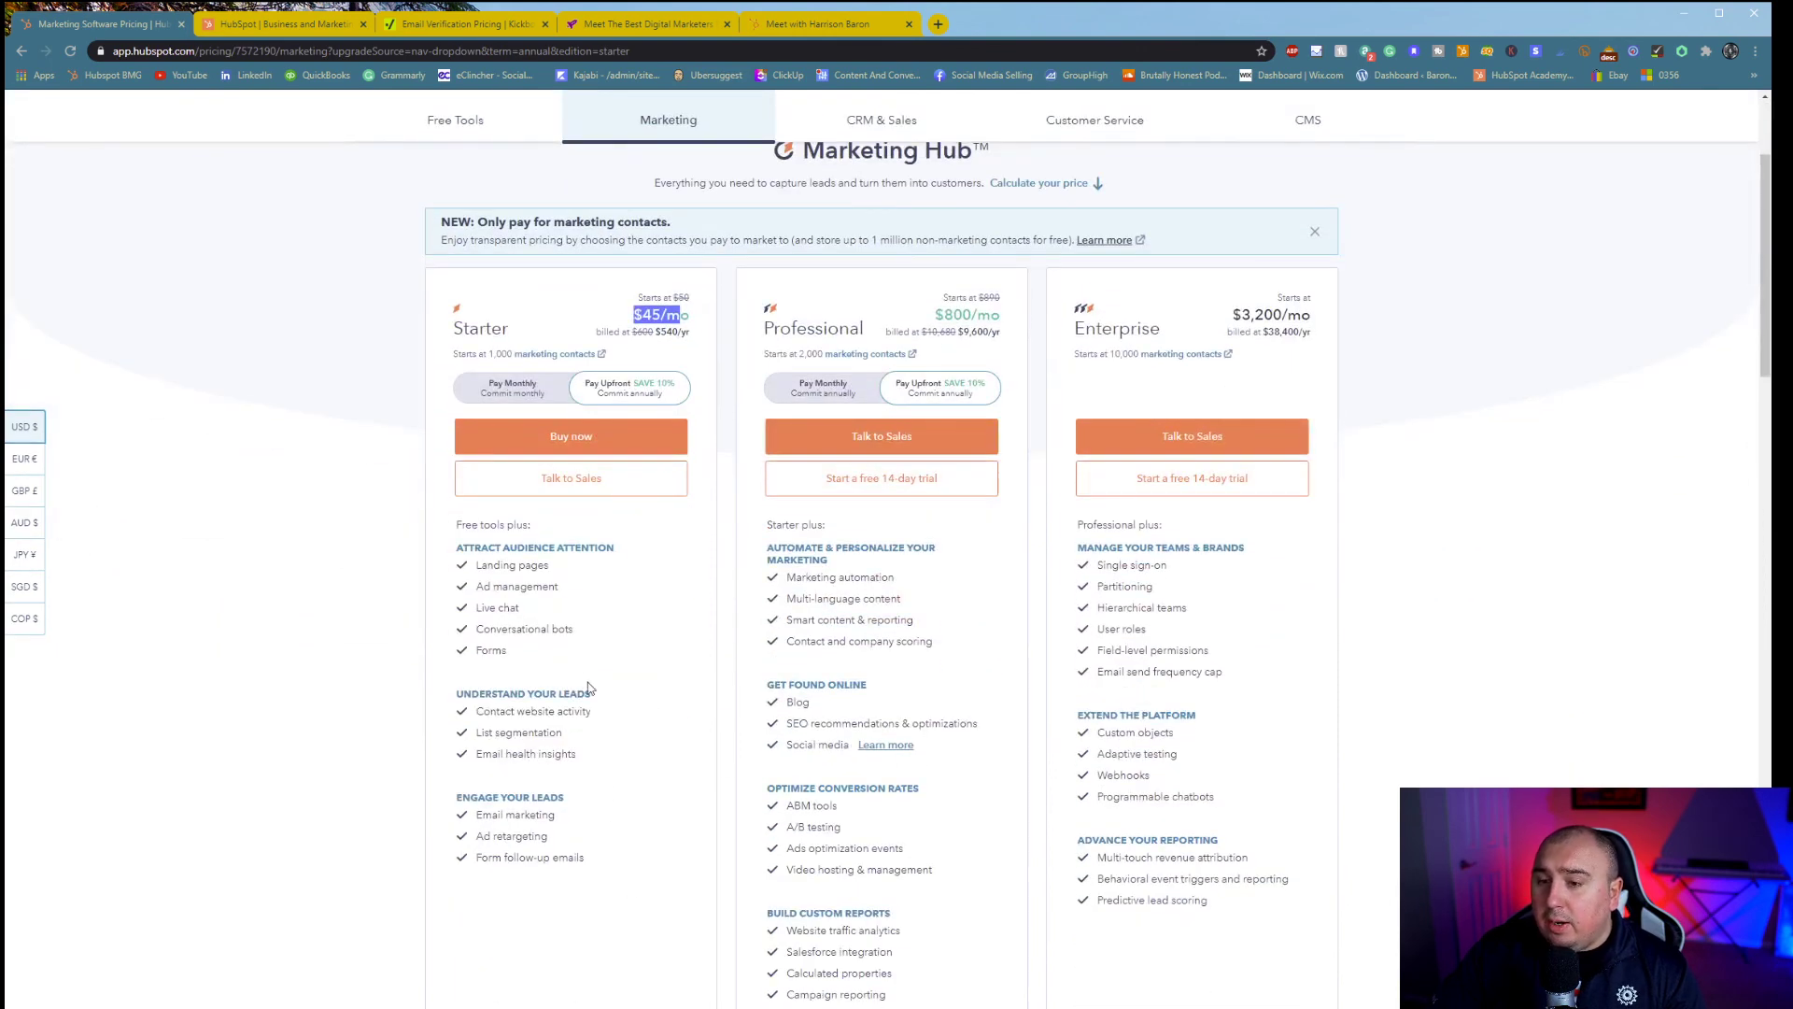
scroll(1289, 317, "up", 3)
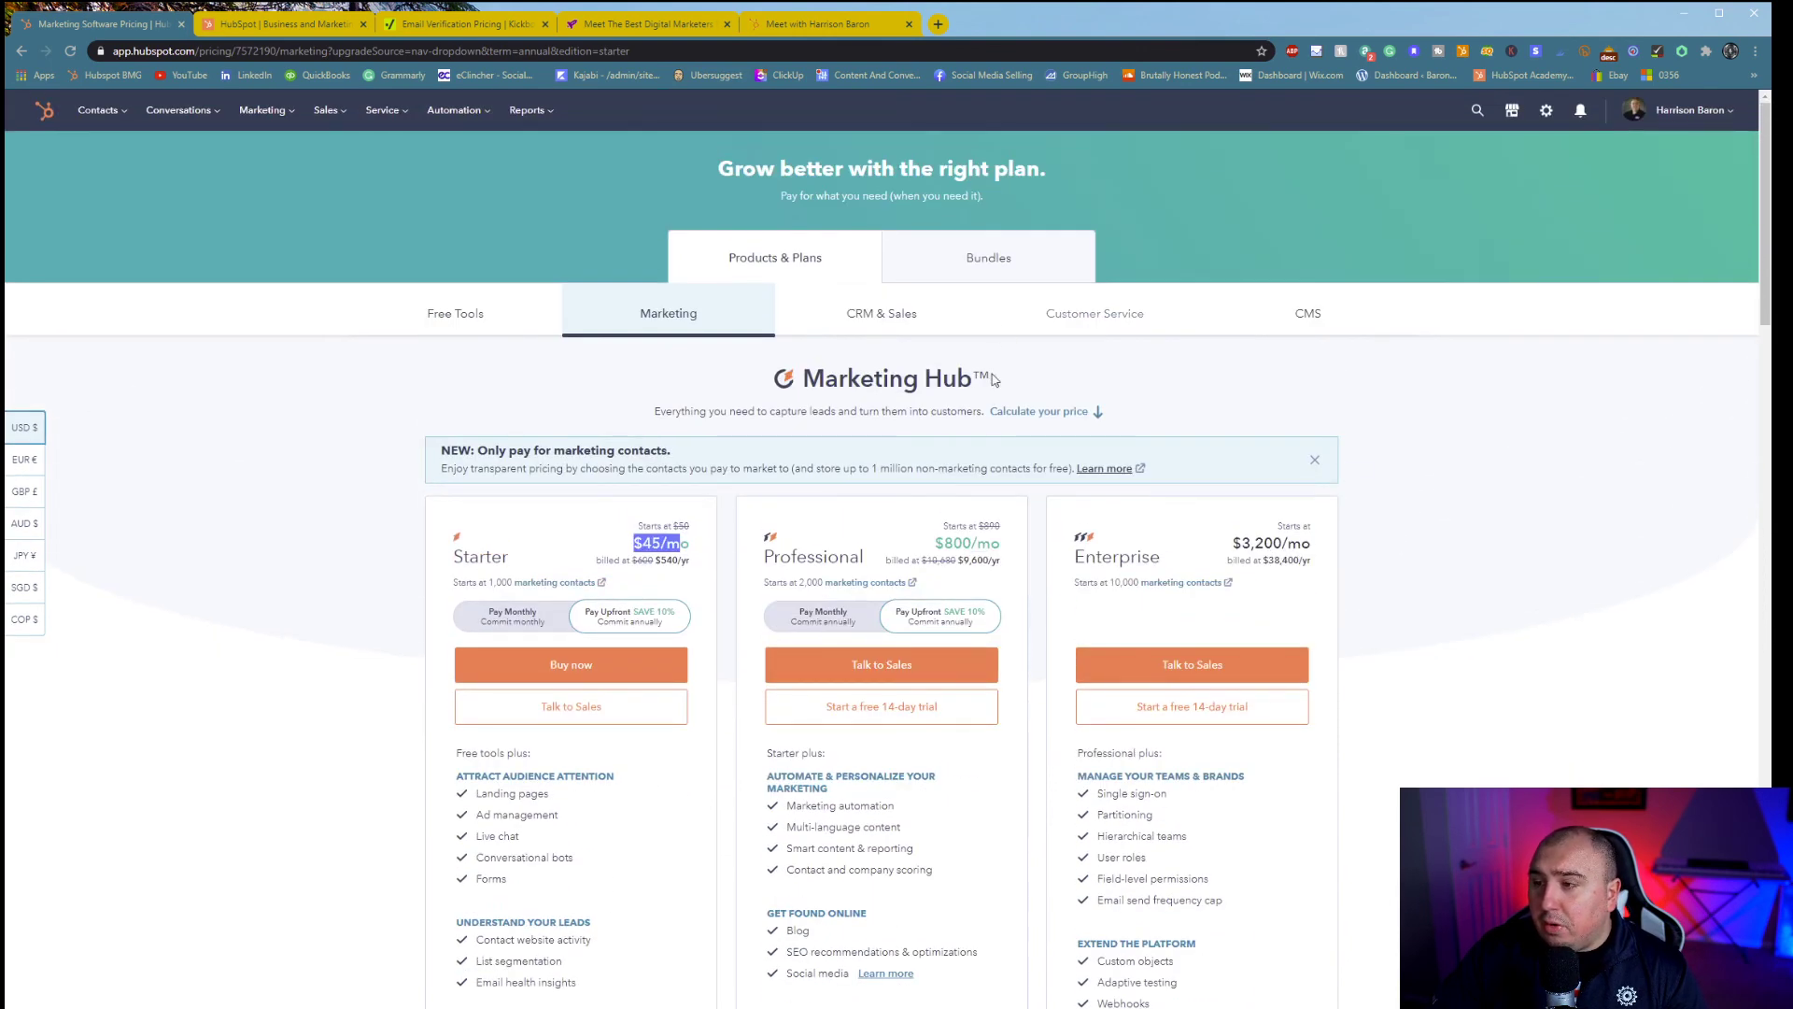
left_click(1686, 112)
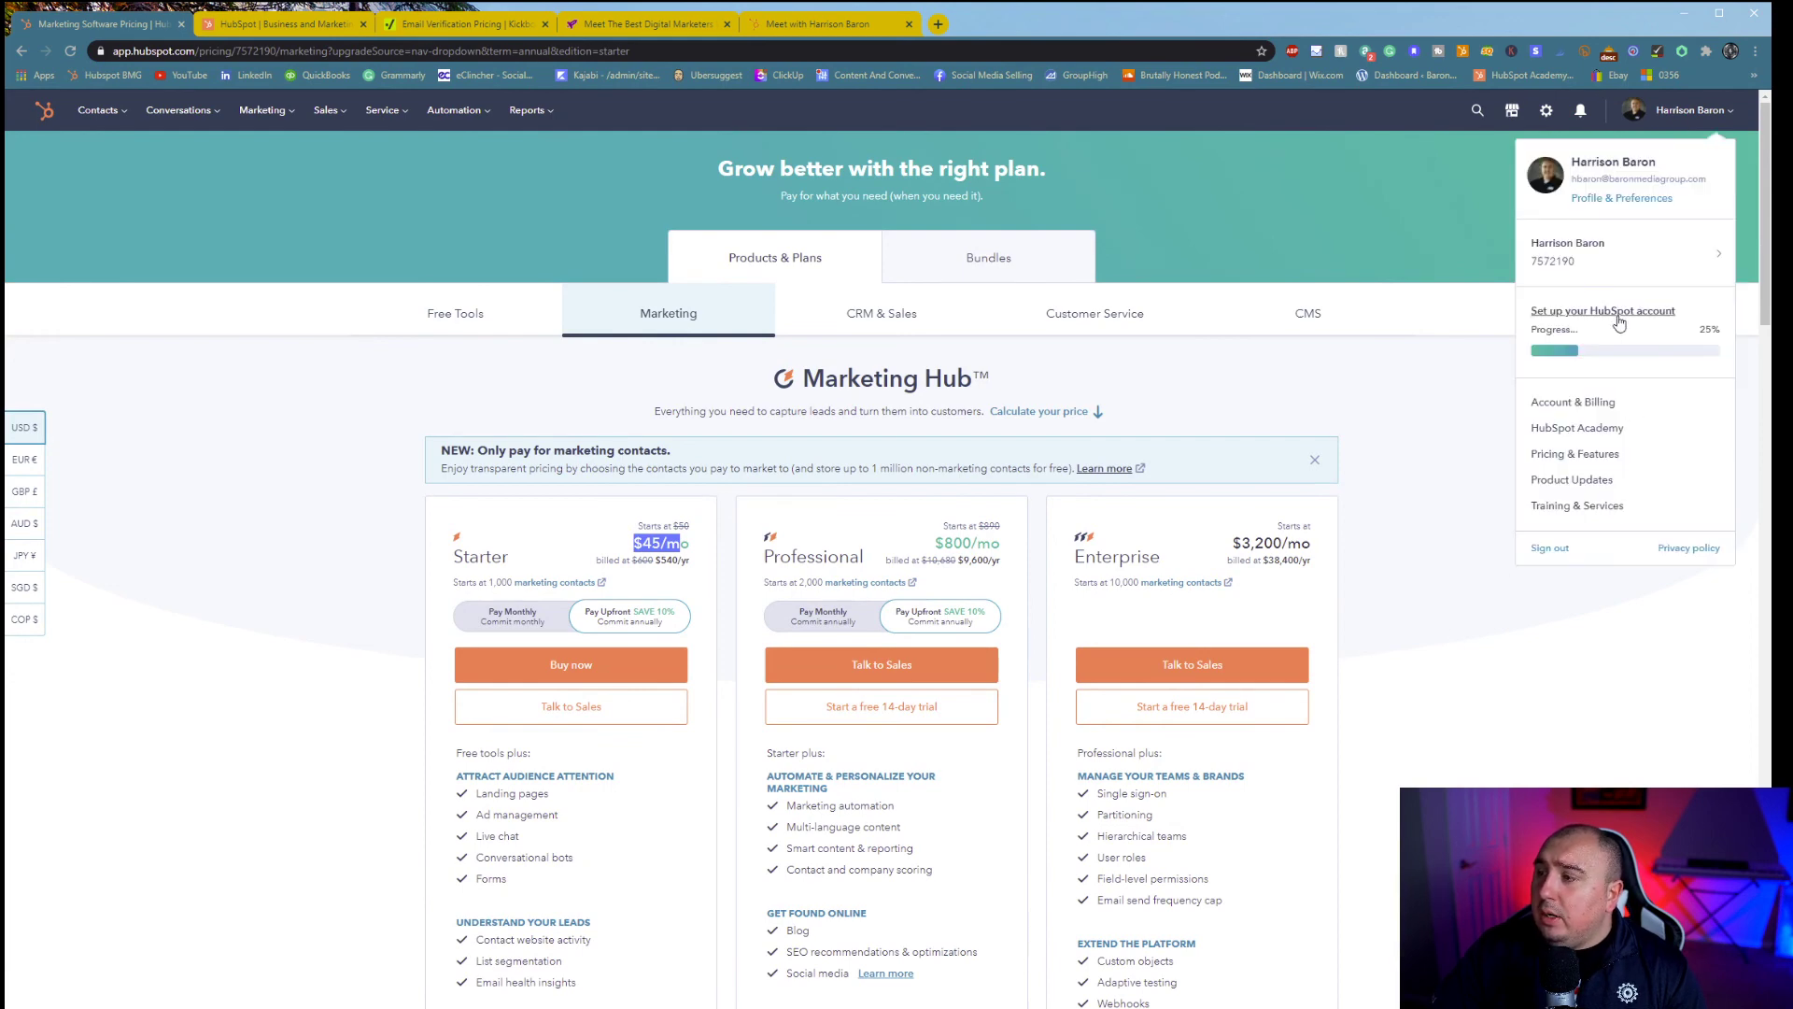
- Browse the Product Updates feed, led by the 4 Exciting Updates to the Custom Report Builder BETA
left_click(1574, 480)
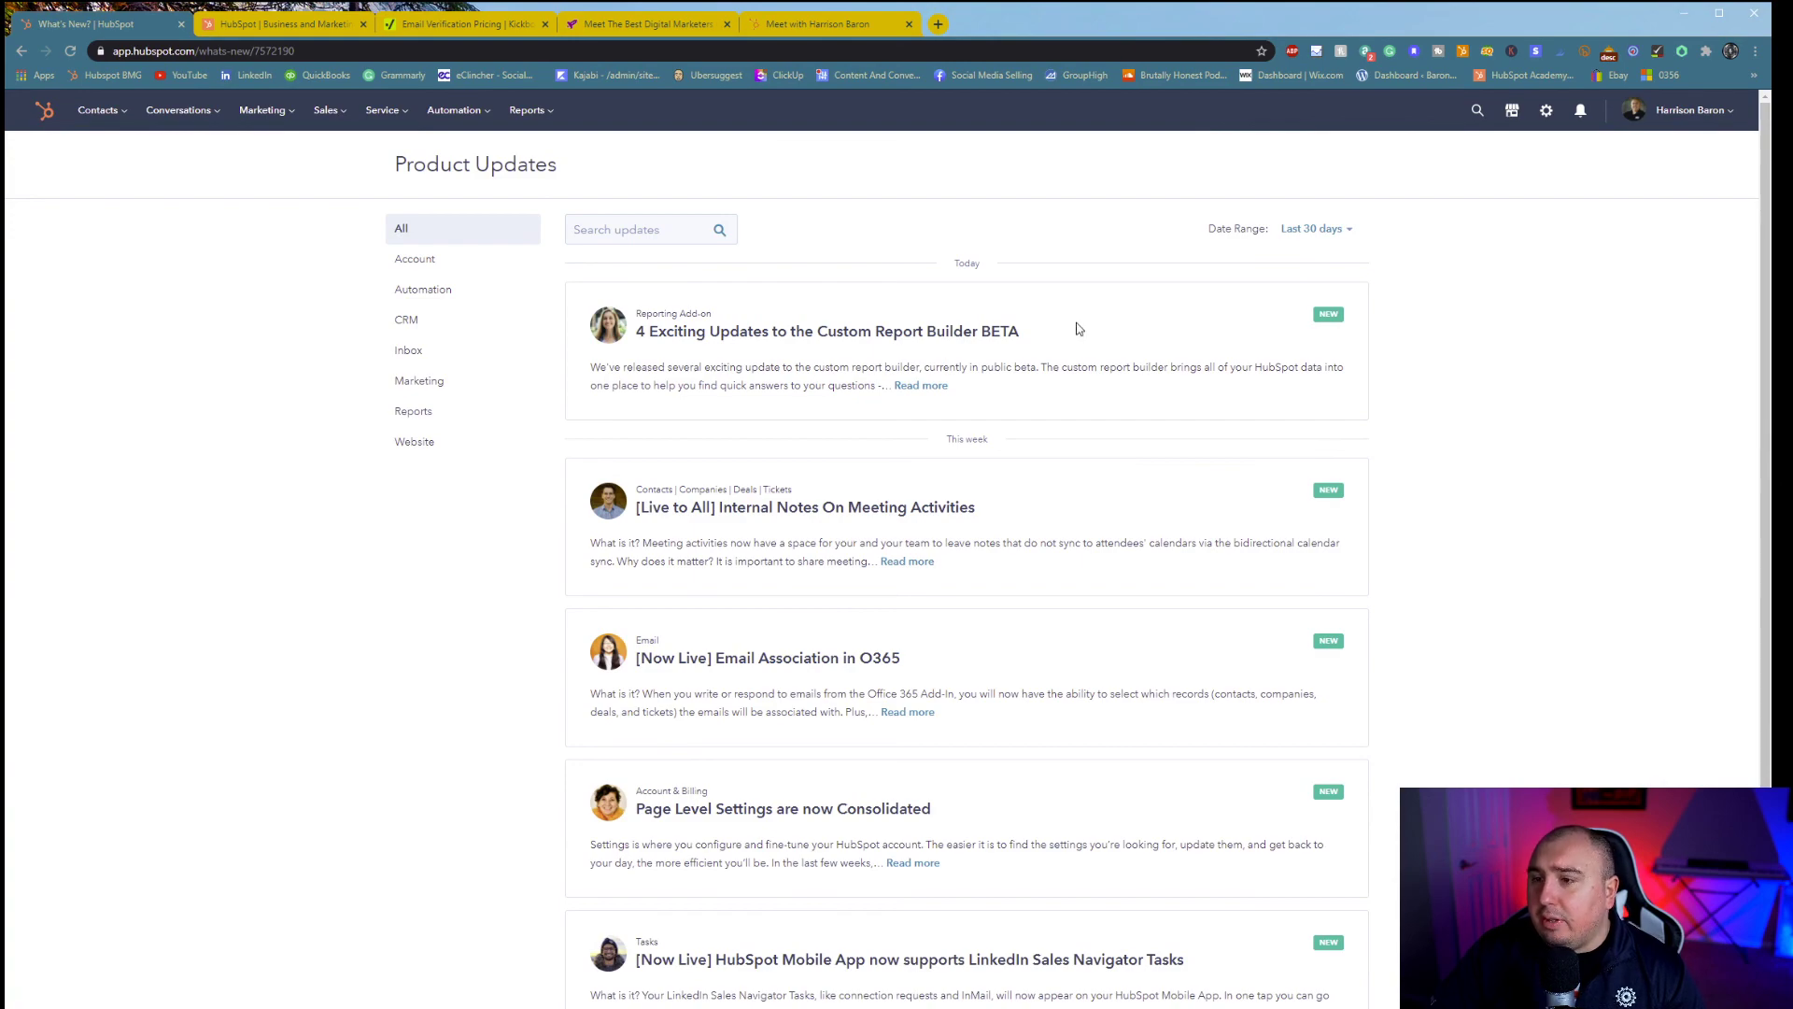
scroll(519, 696, "down", 8)
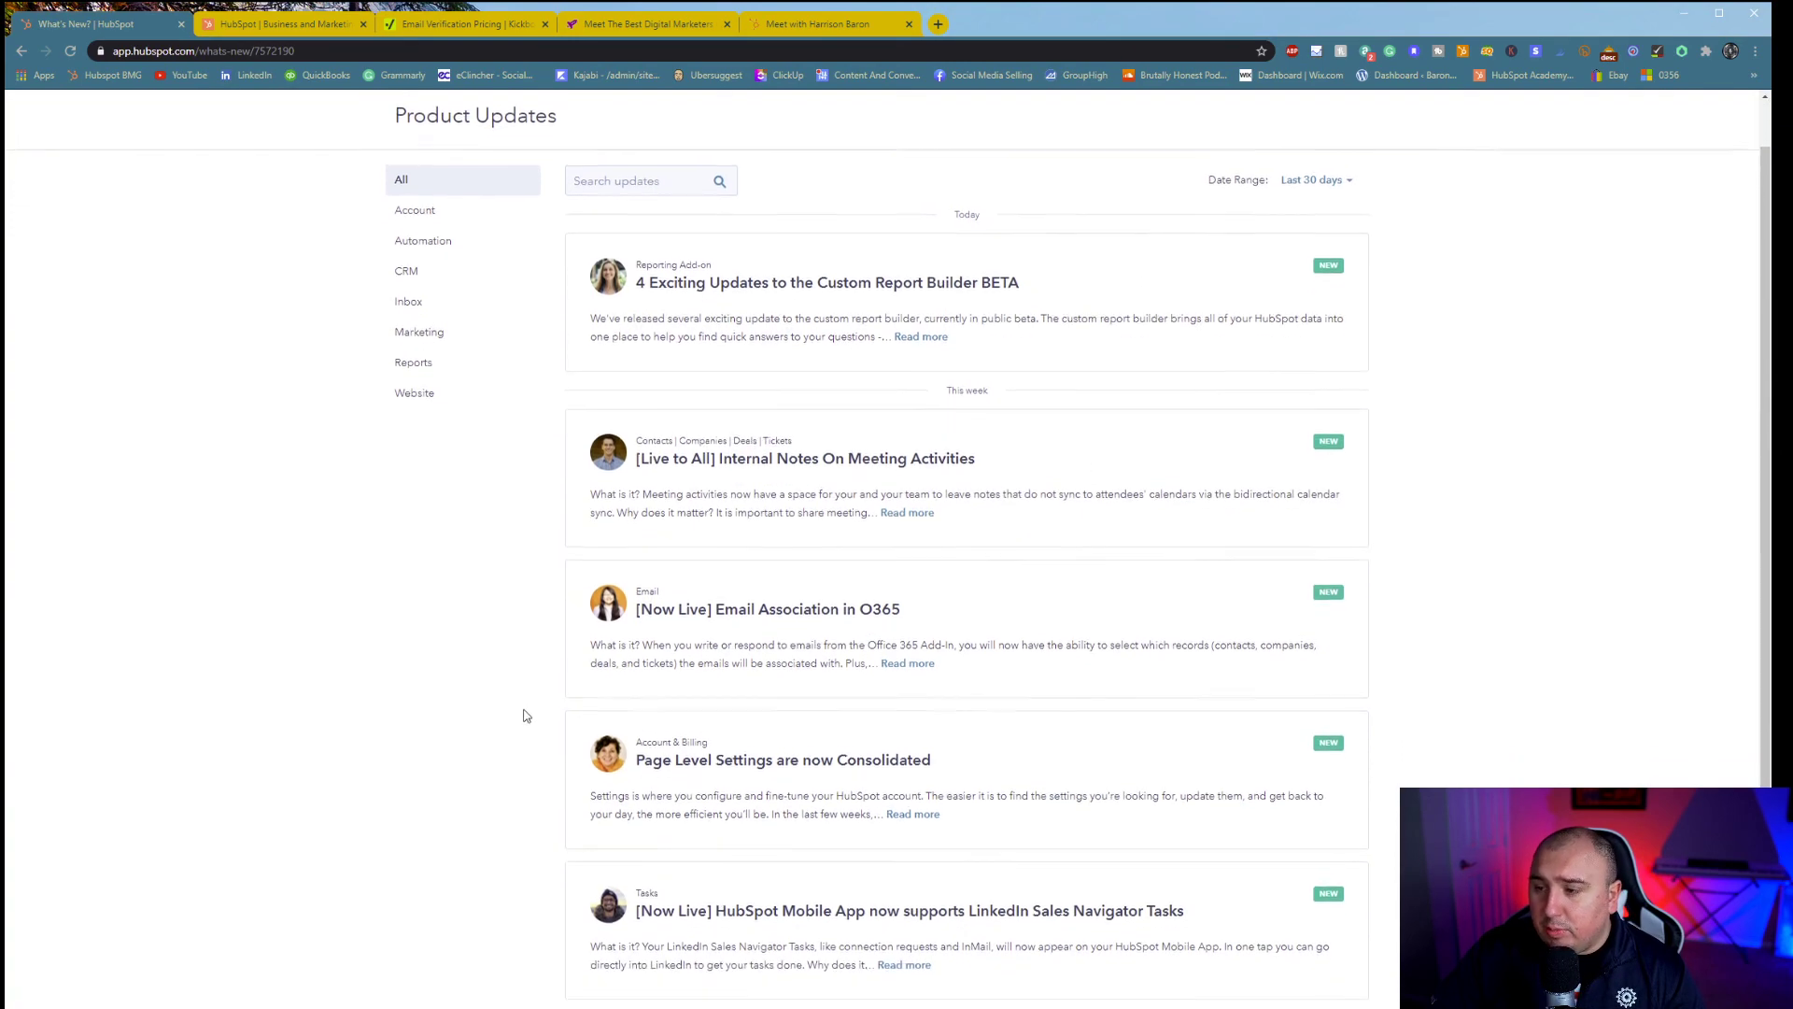
scroll(1037, 719, "up", 5)
scroll(1037, 716, "up", 3)
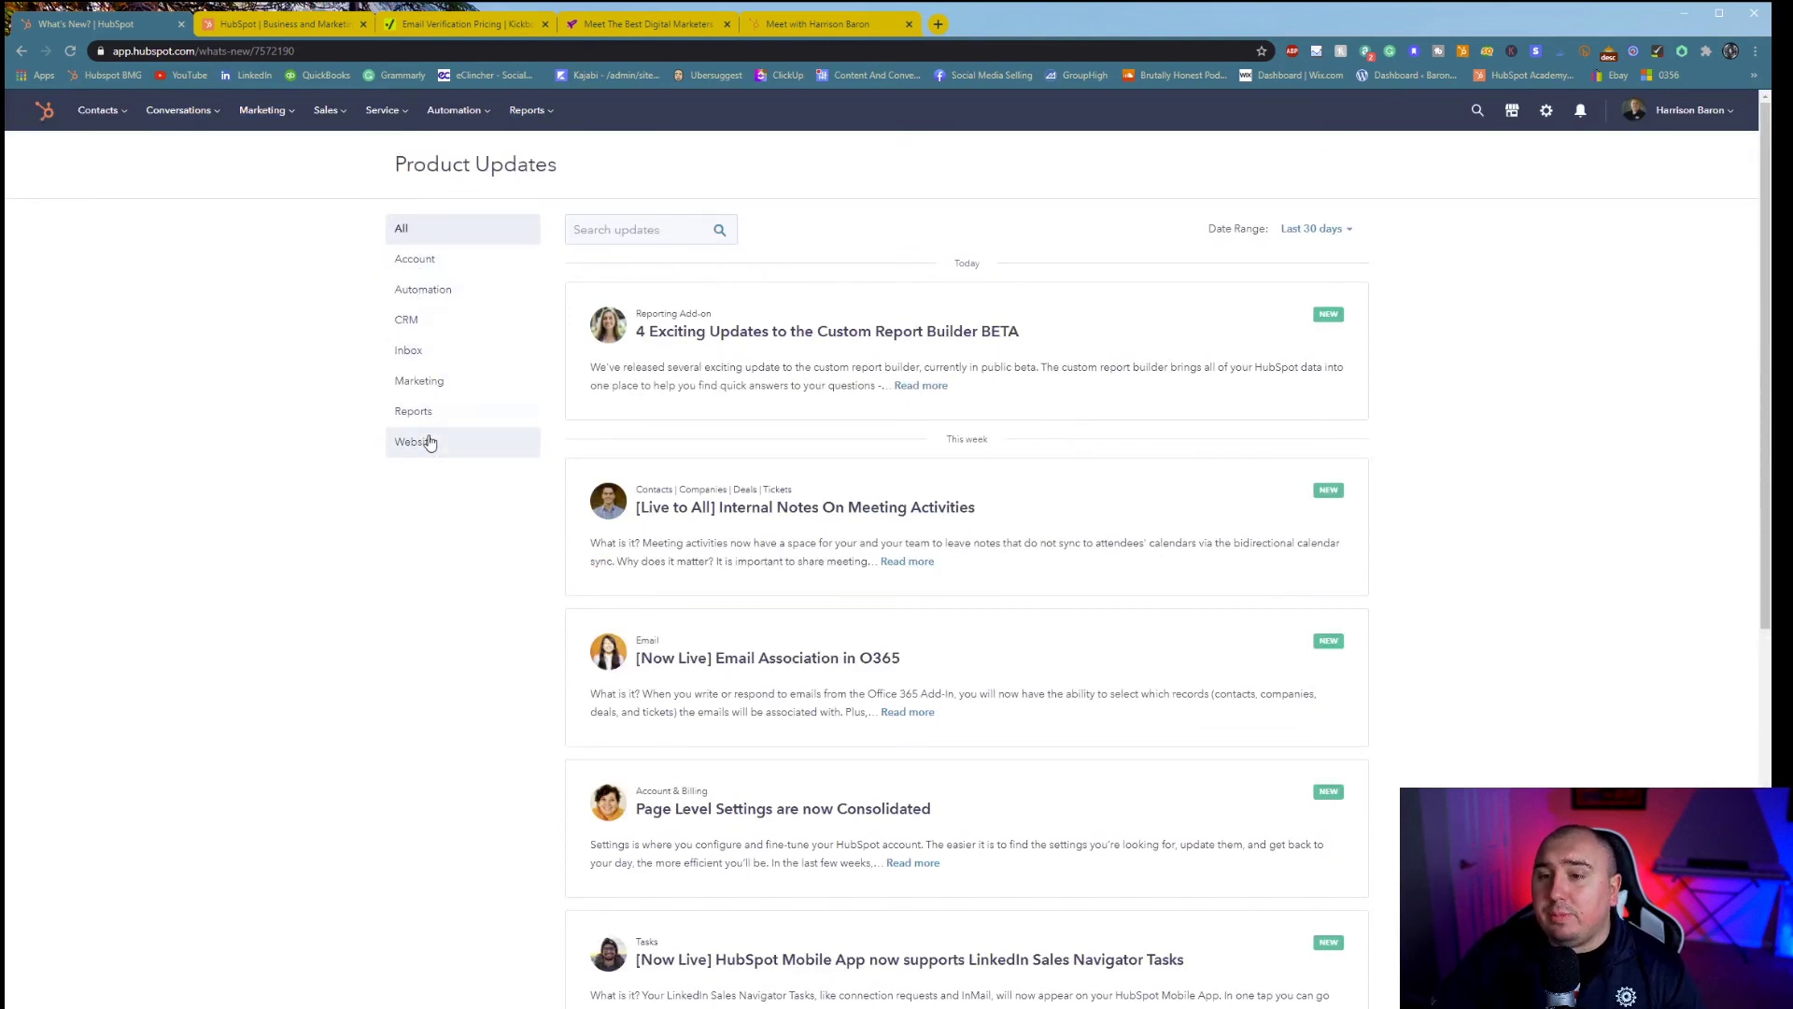
left_click(1716, 117)
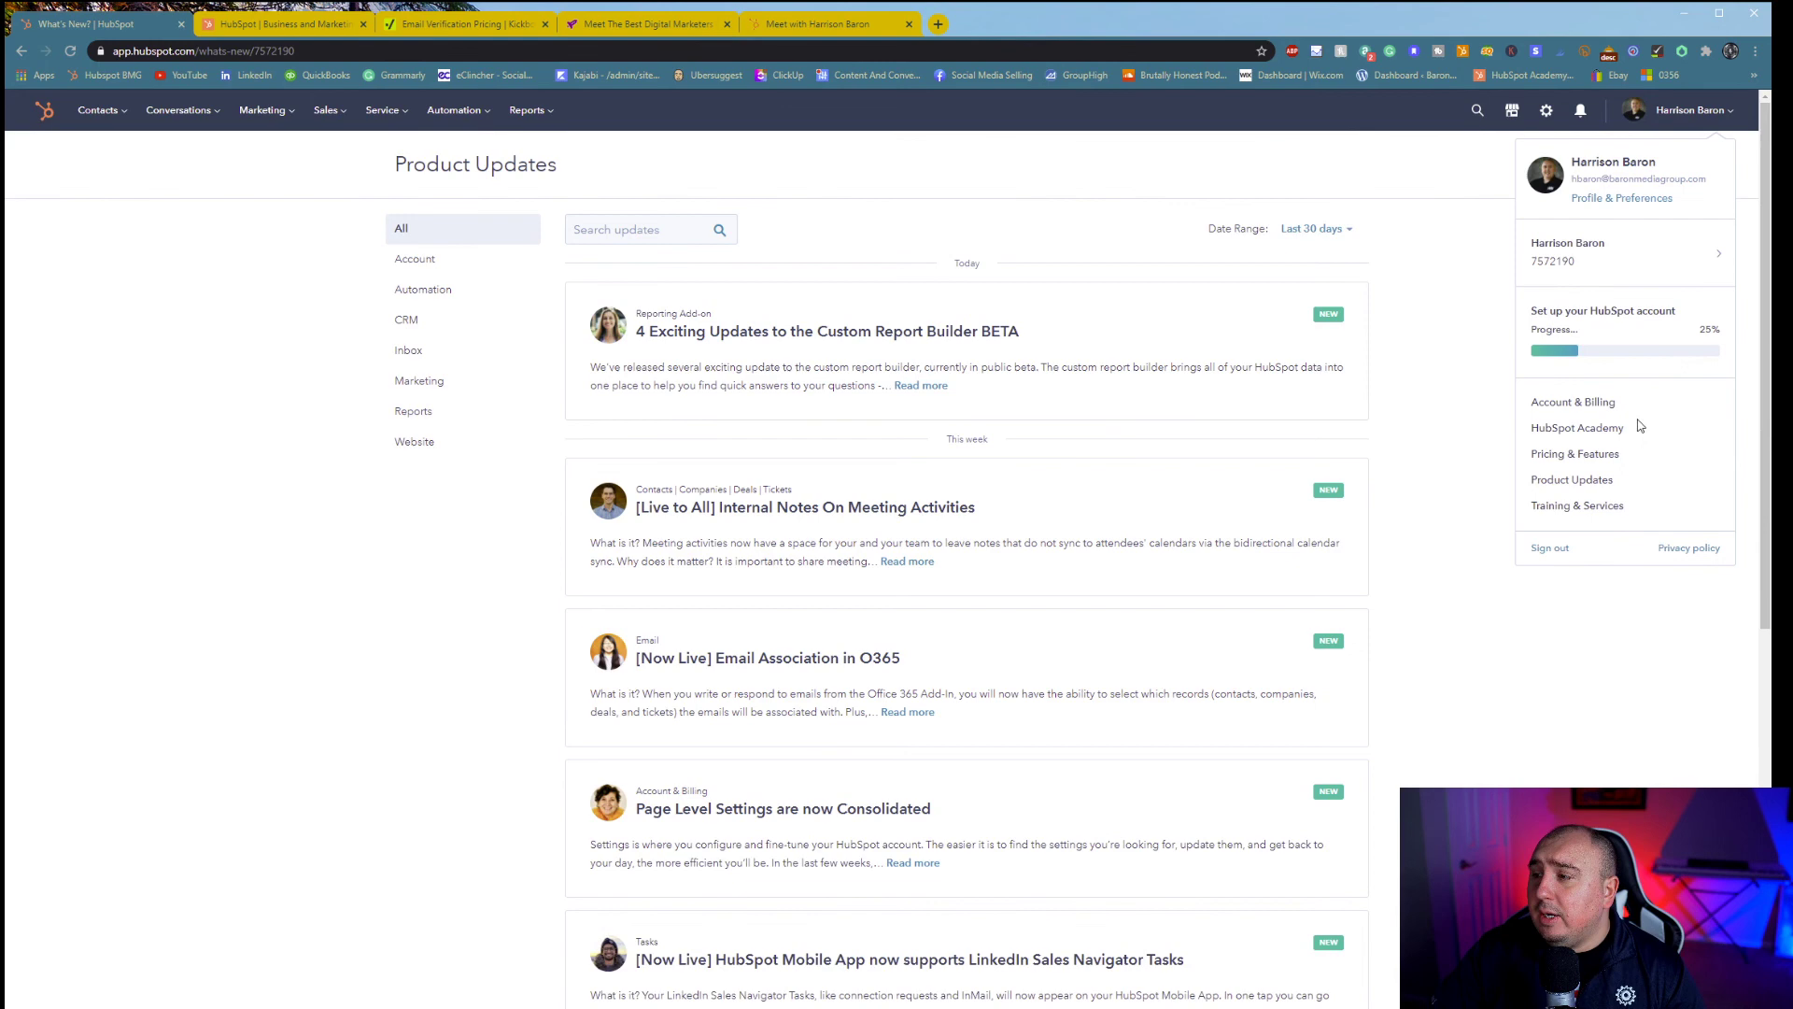
- Browse Training & Services, reviewing plan add-ons and the Marketing, Sales, Service and CMS Hubs overview
left_click(1604, 506)
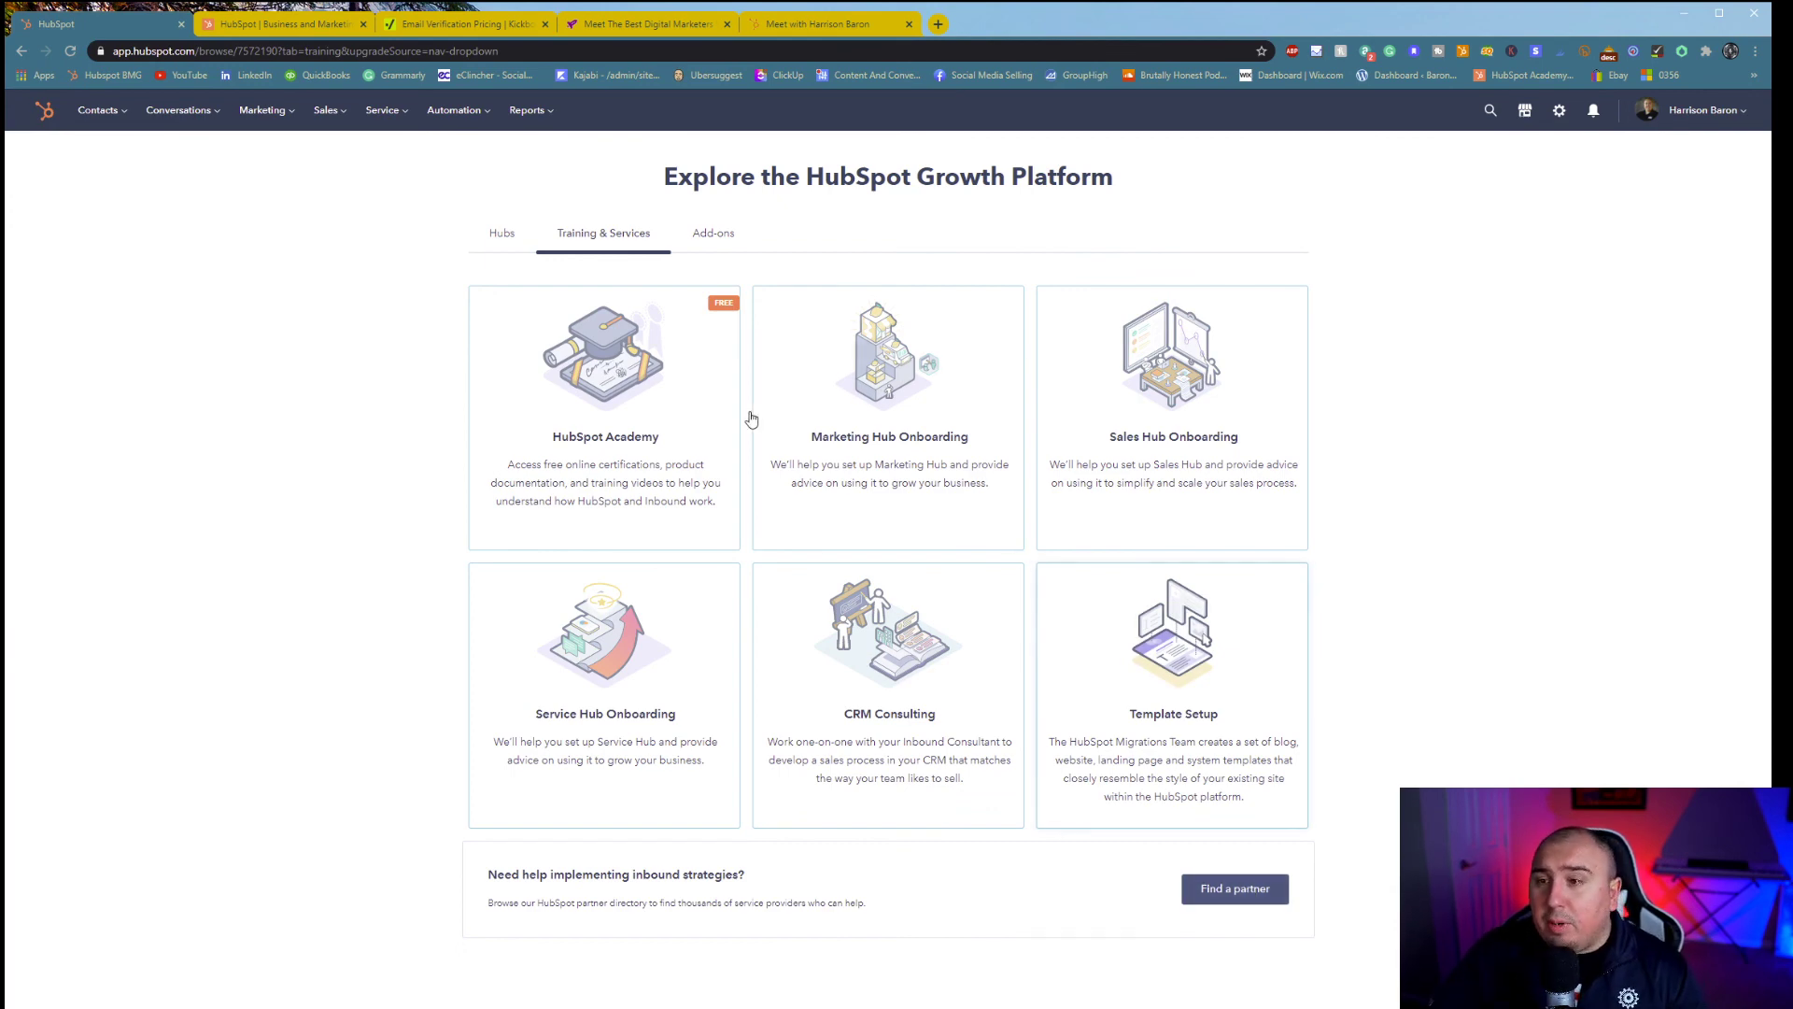
left_click(713, 233)
left_click(523, 242)
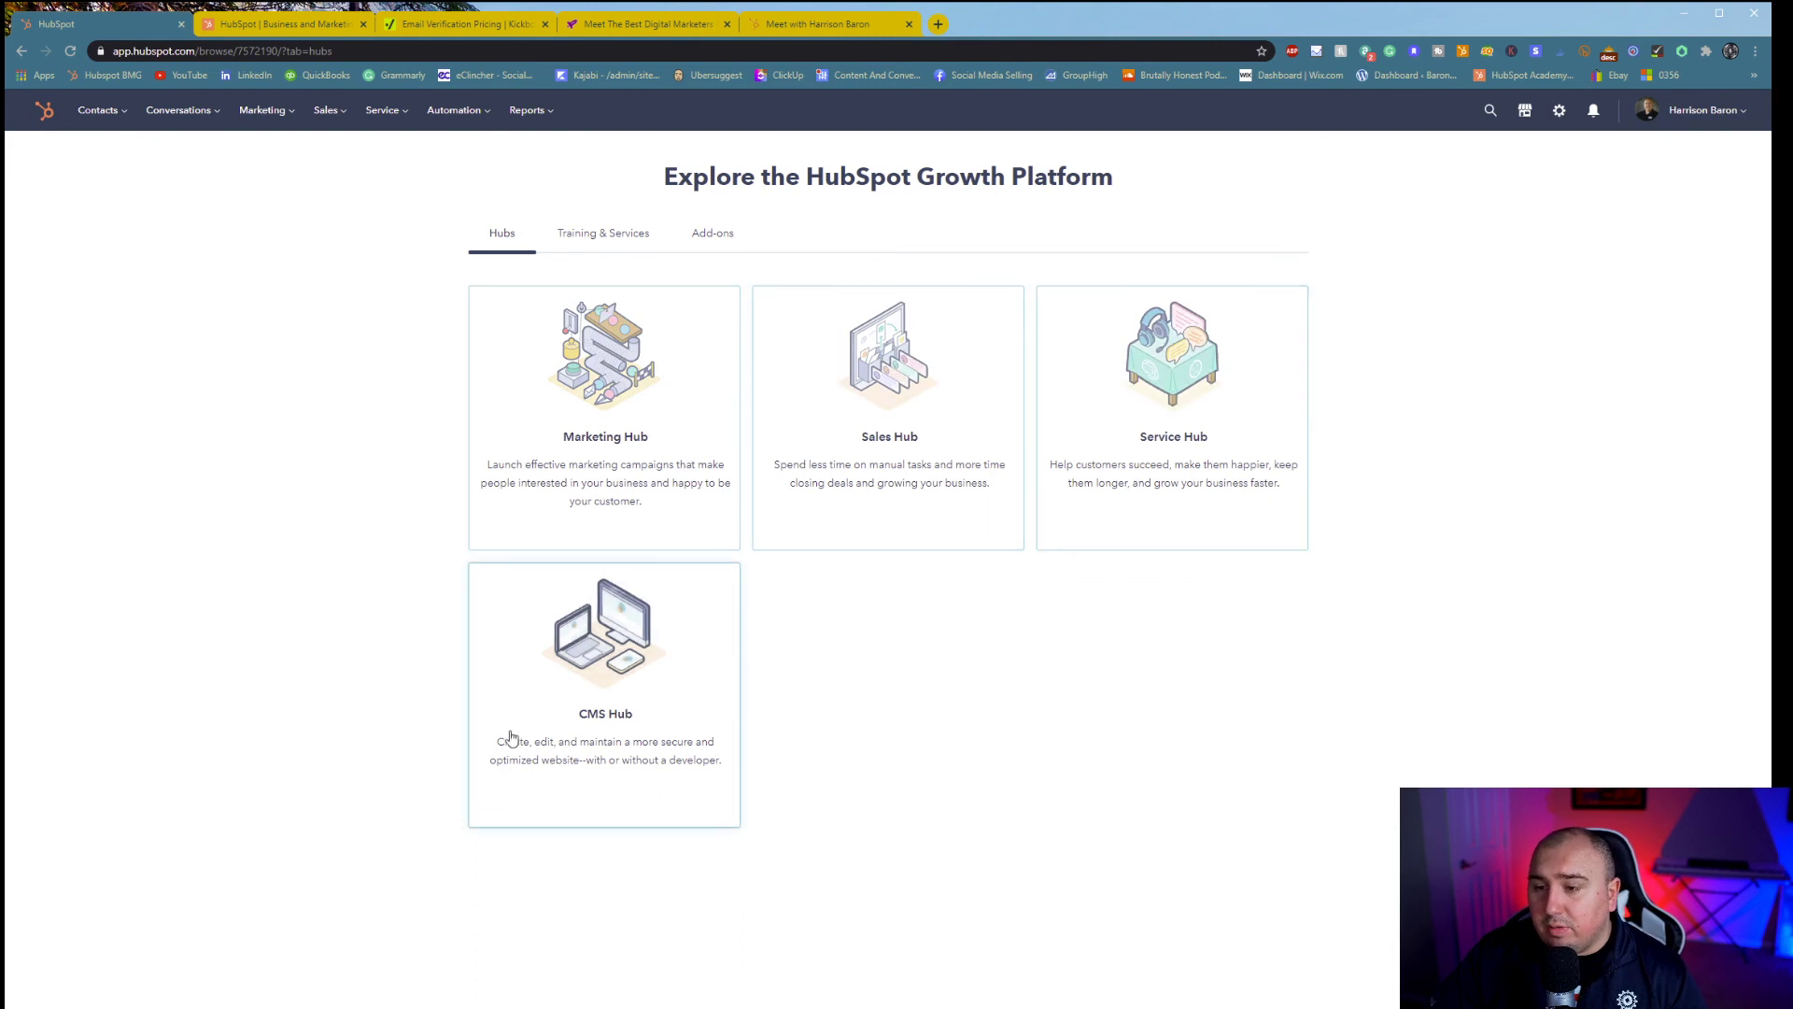
left_click(1694, 111)
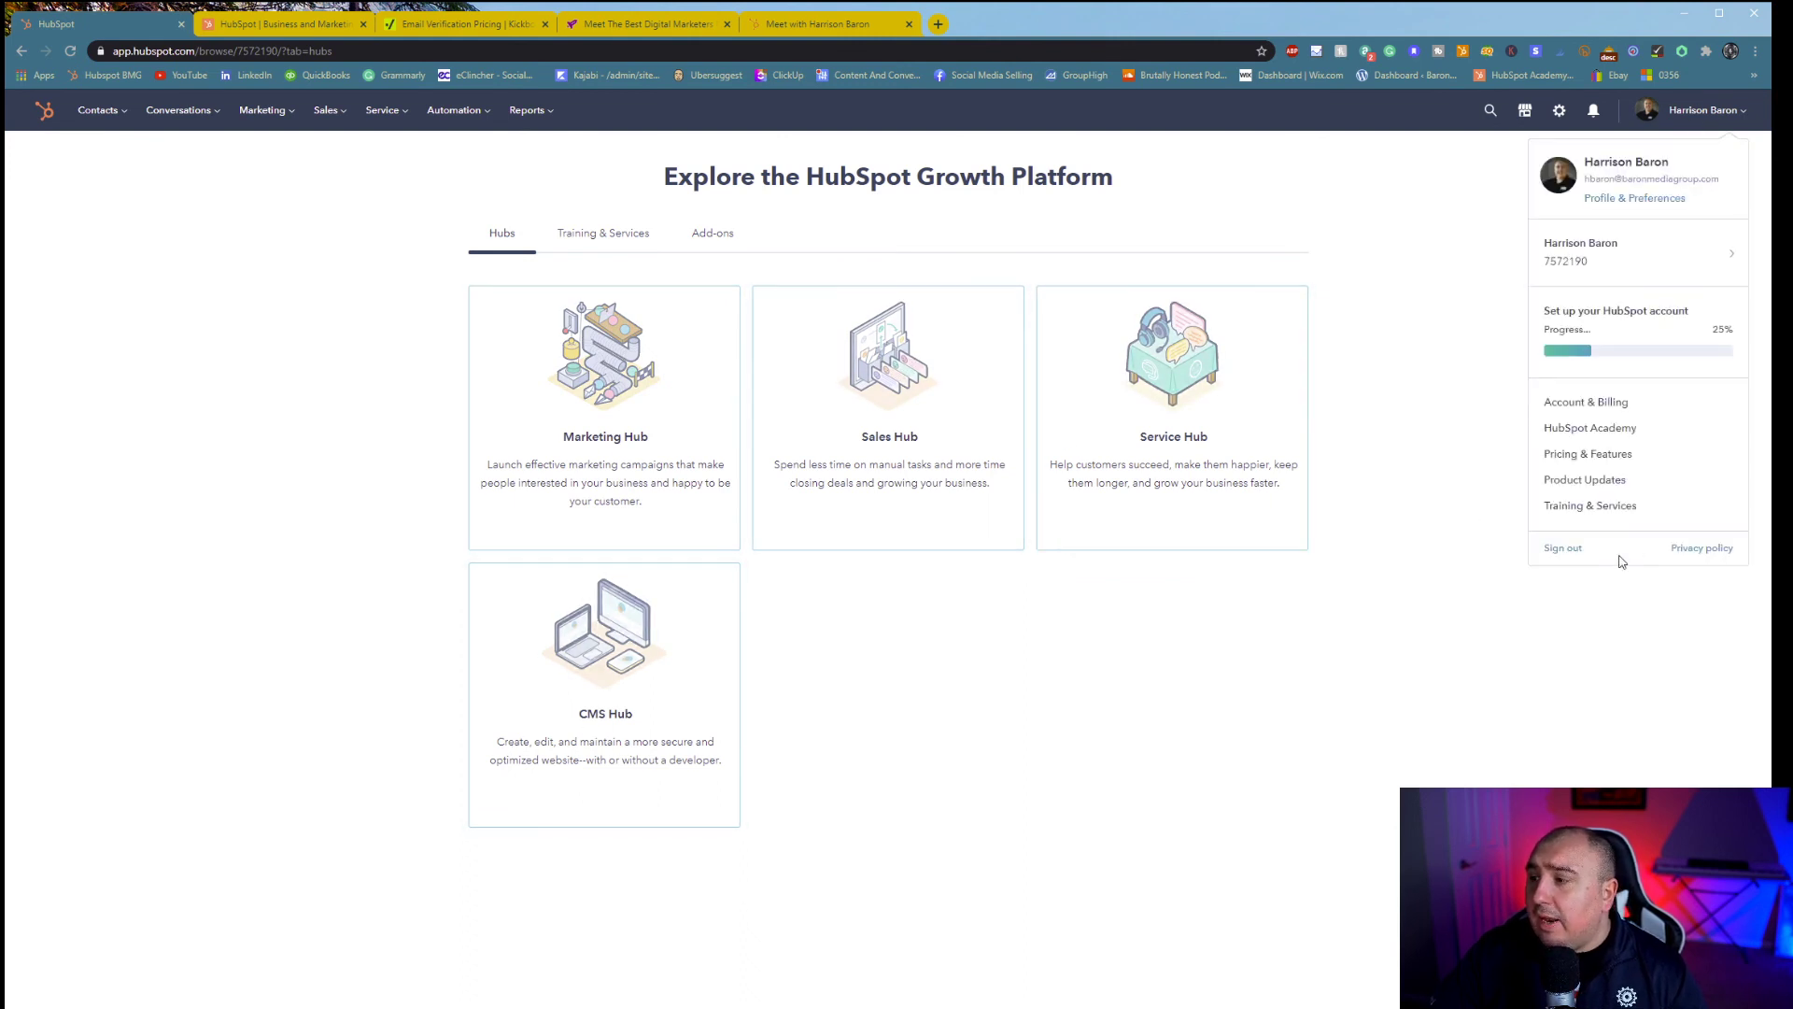
left_click(1427, 601)
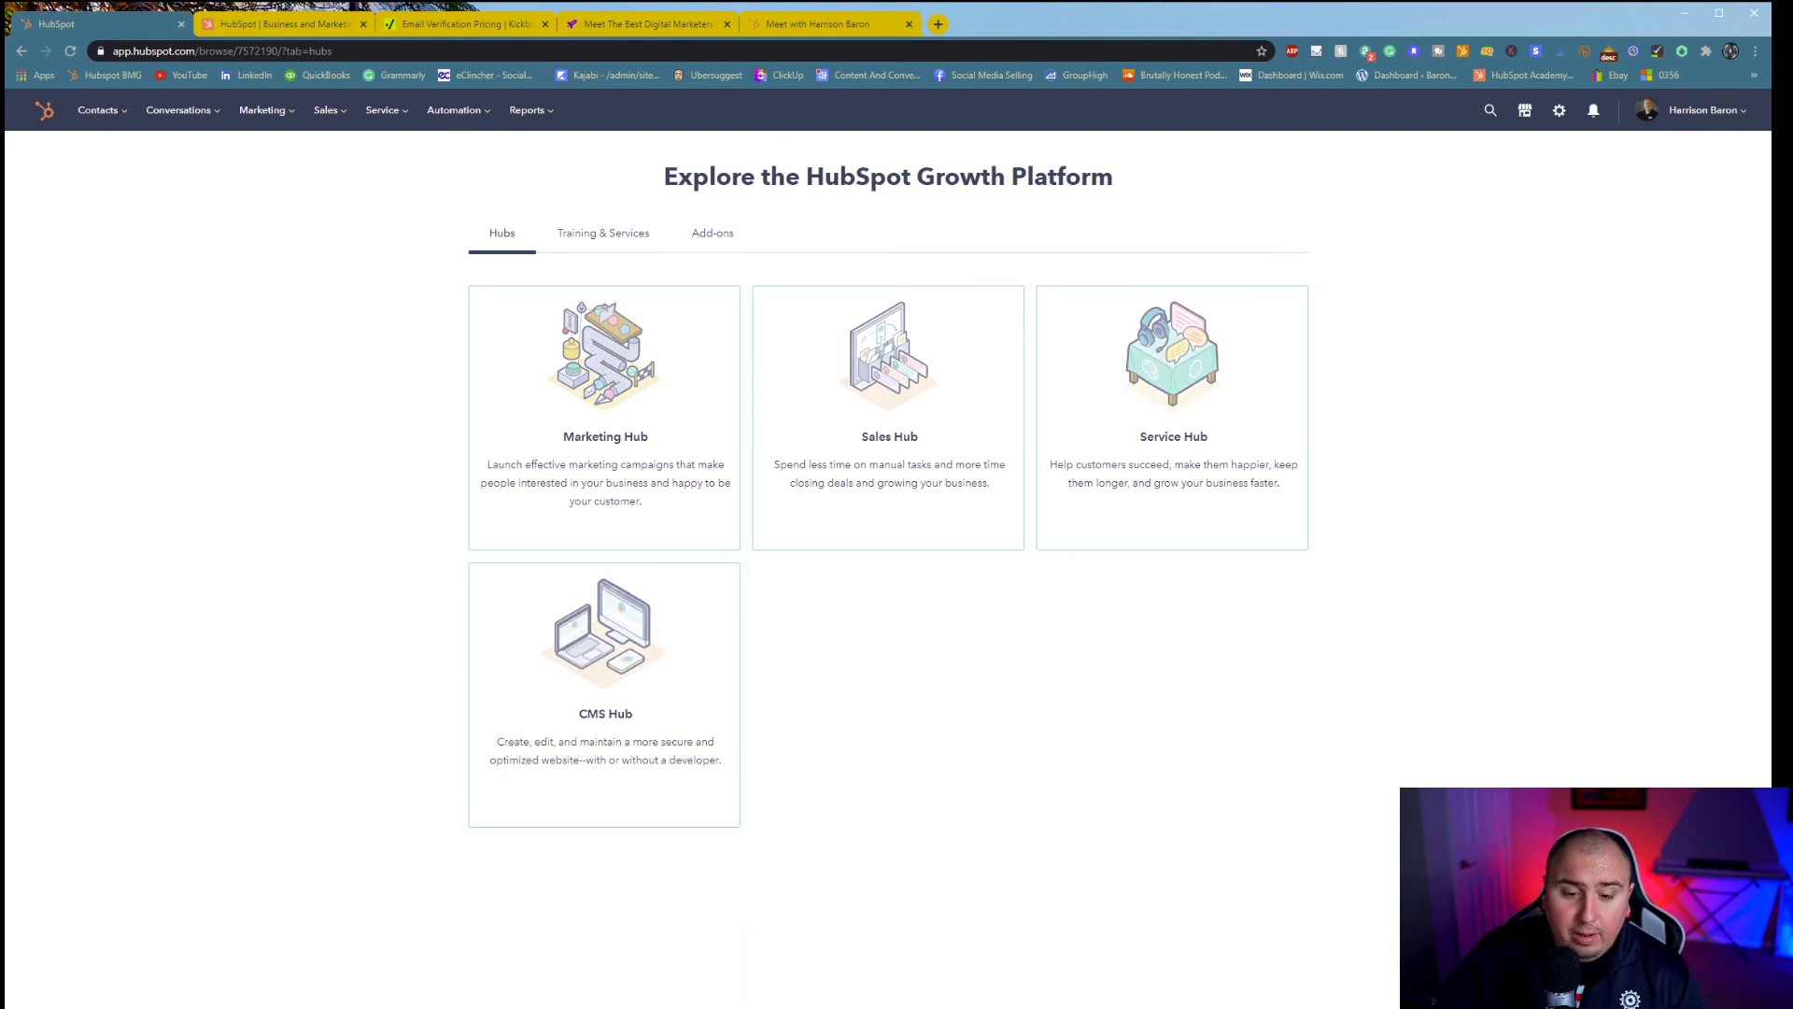